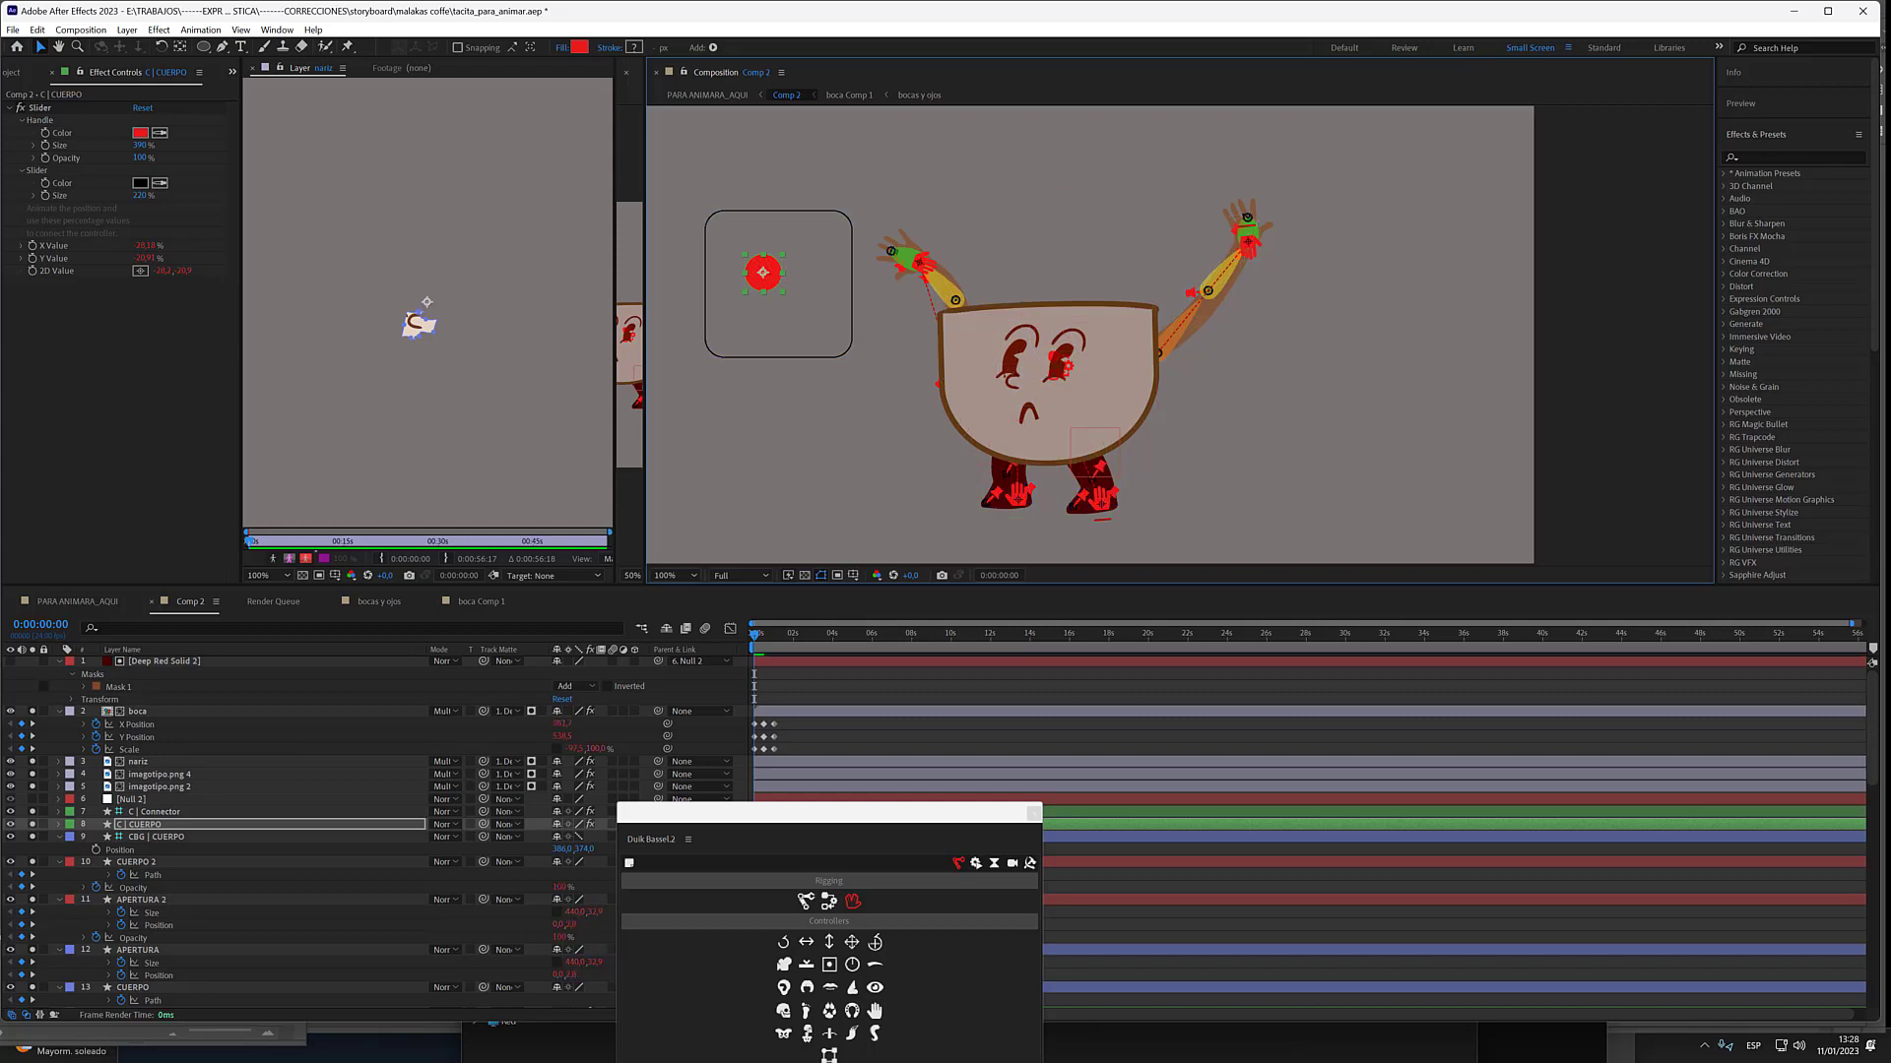
- Remove the expression from the C | CUERPO controller's Position and move the controller back inside its square
left_click(762, 288)
left_click_drag(726, 823, 688, 906)
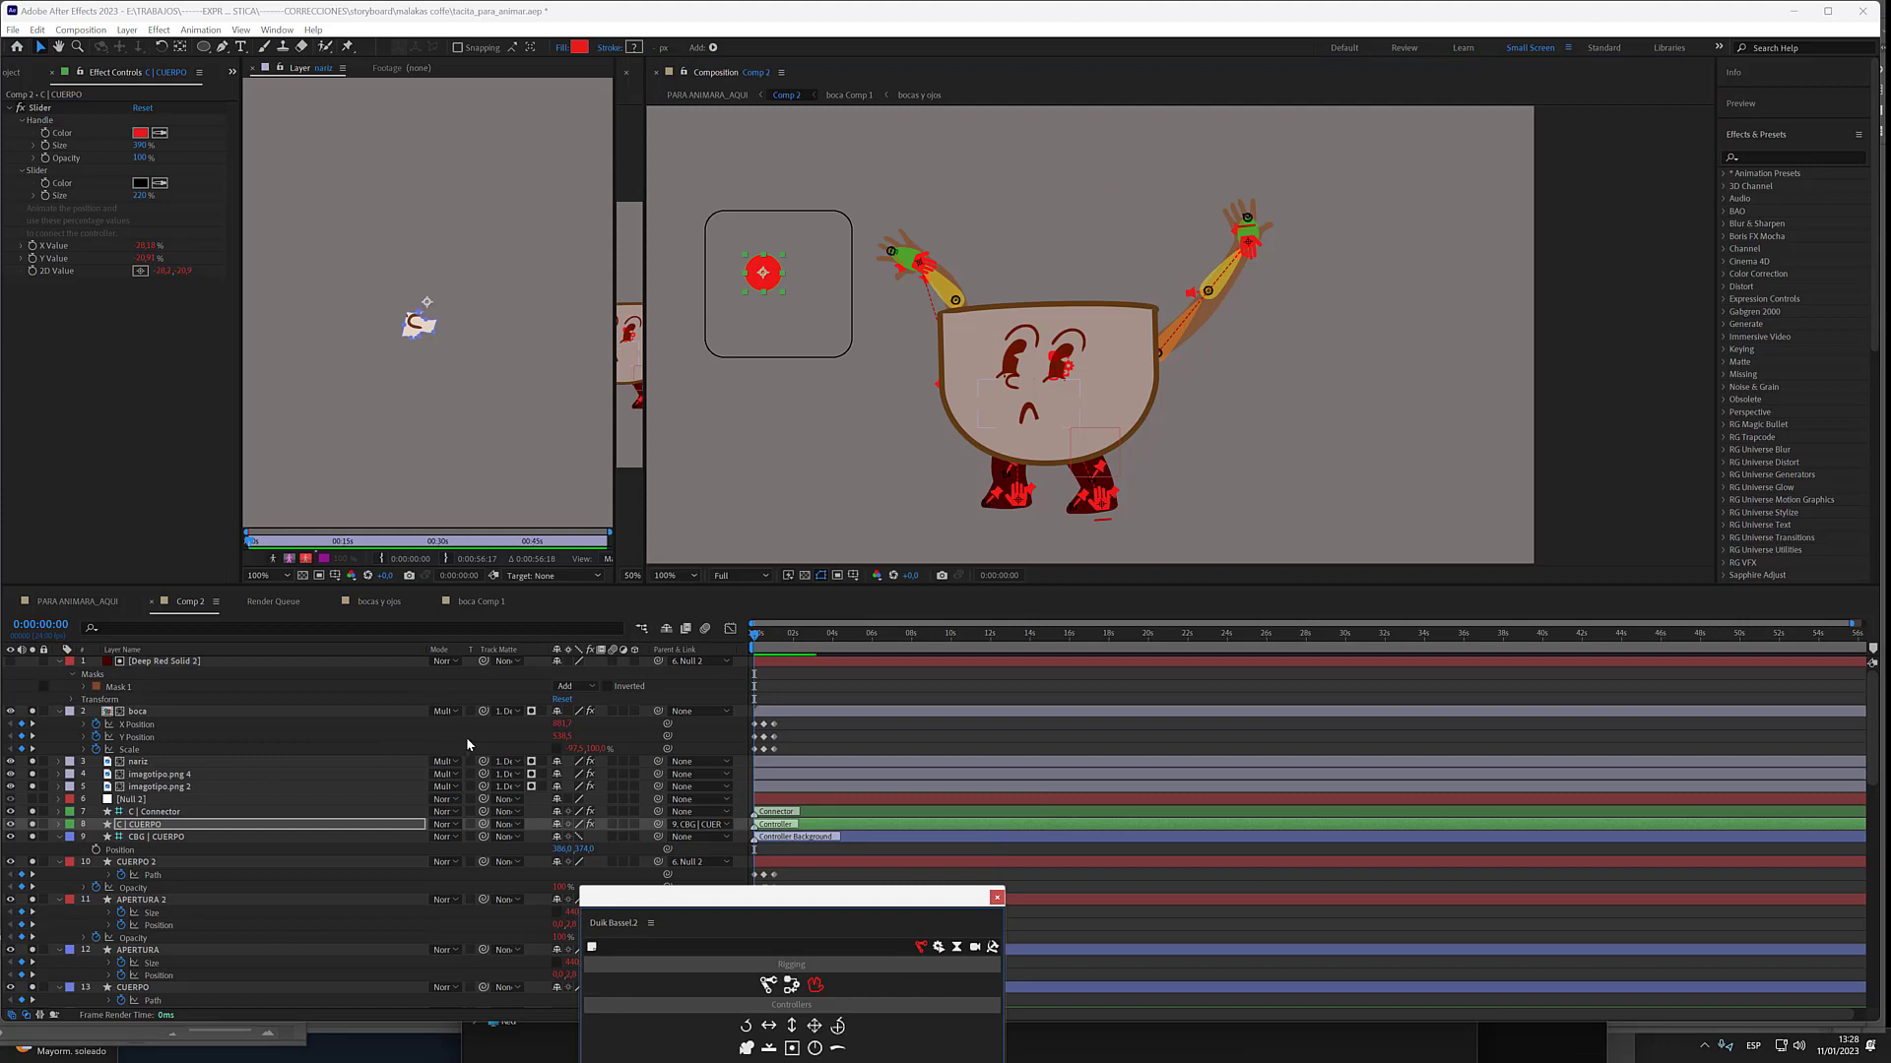
left_click(258, 824)
key("p")
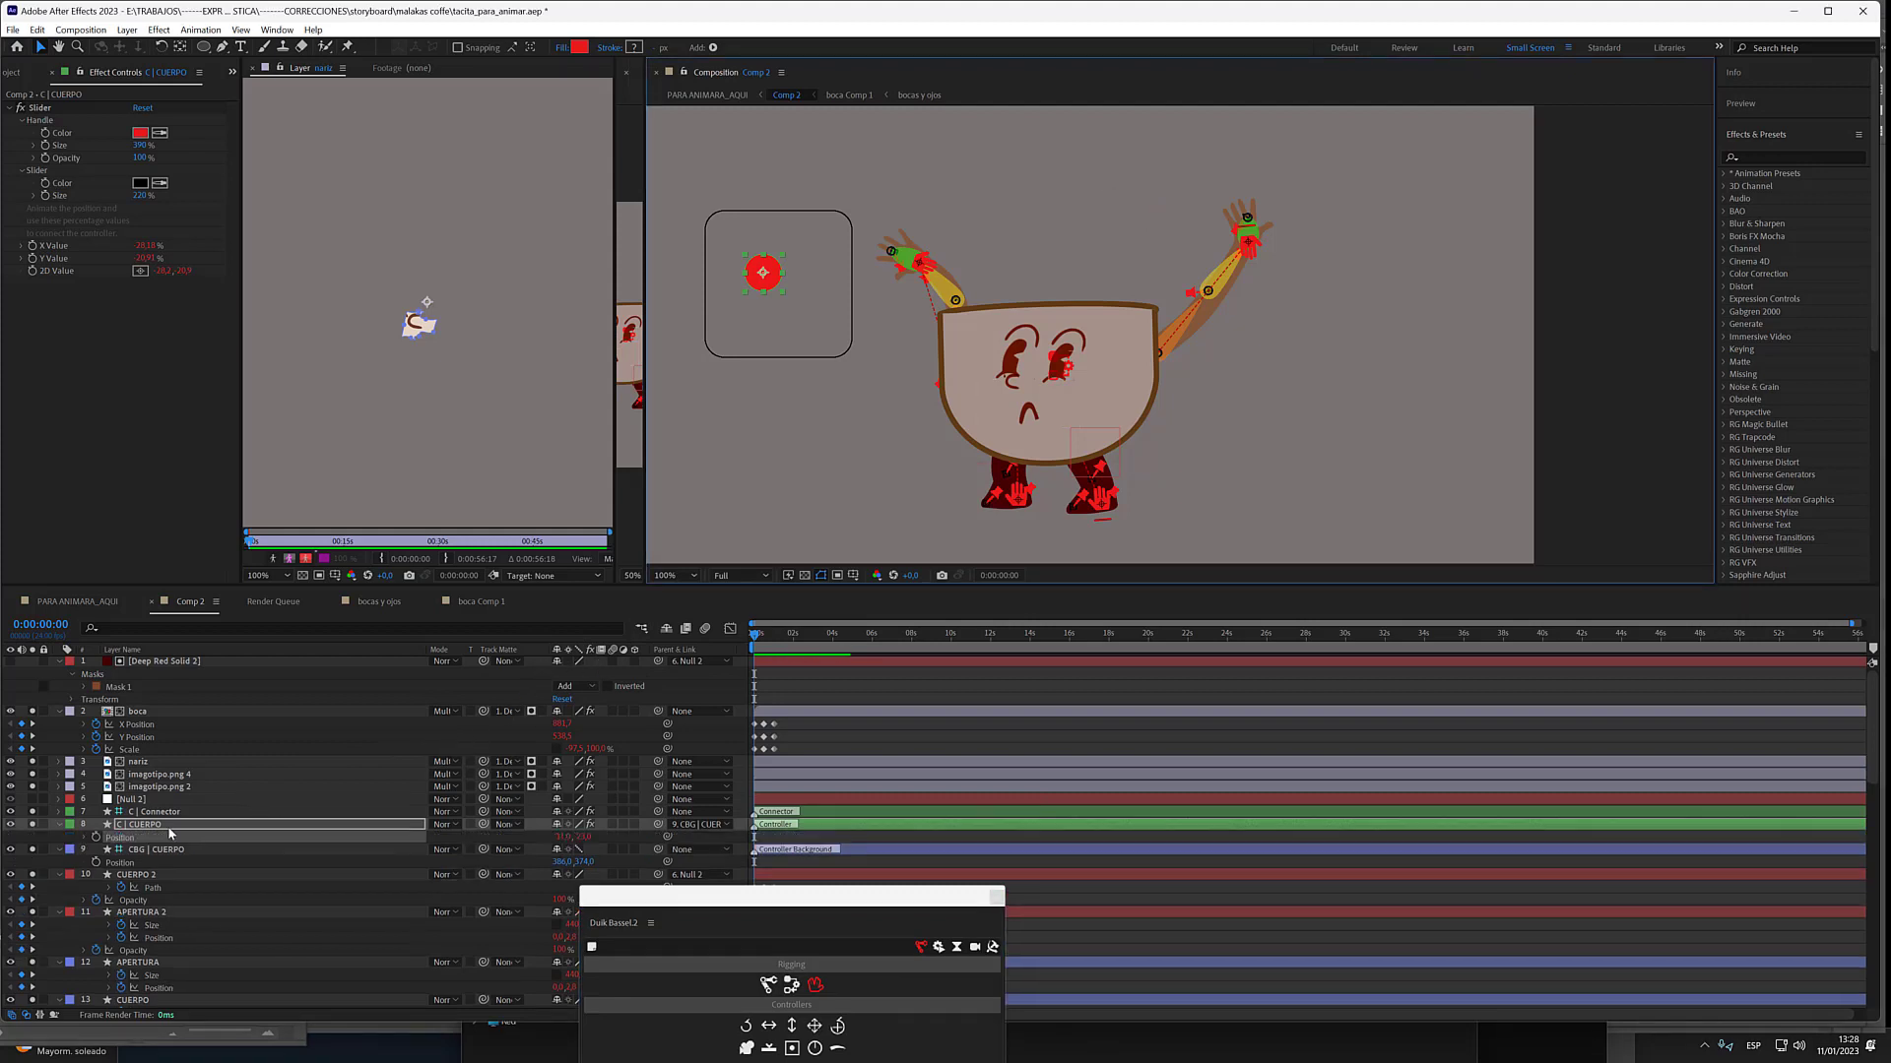
left_click(96, 838, "alt")
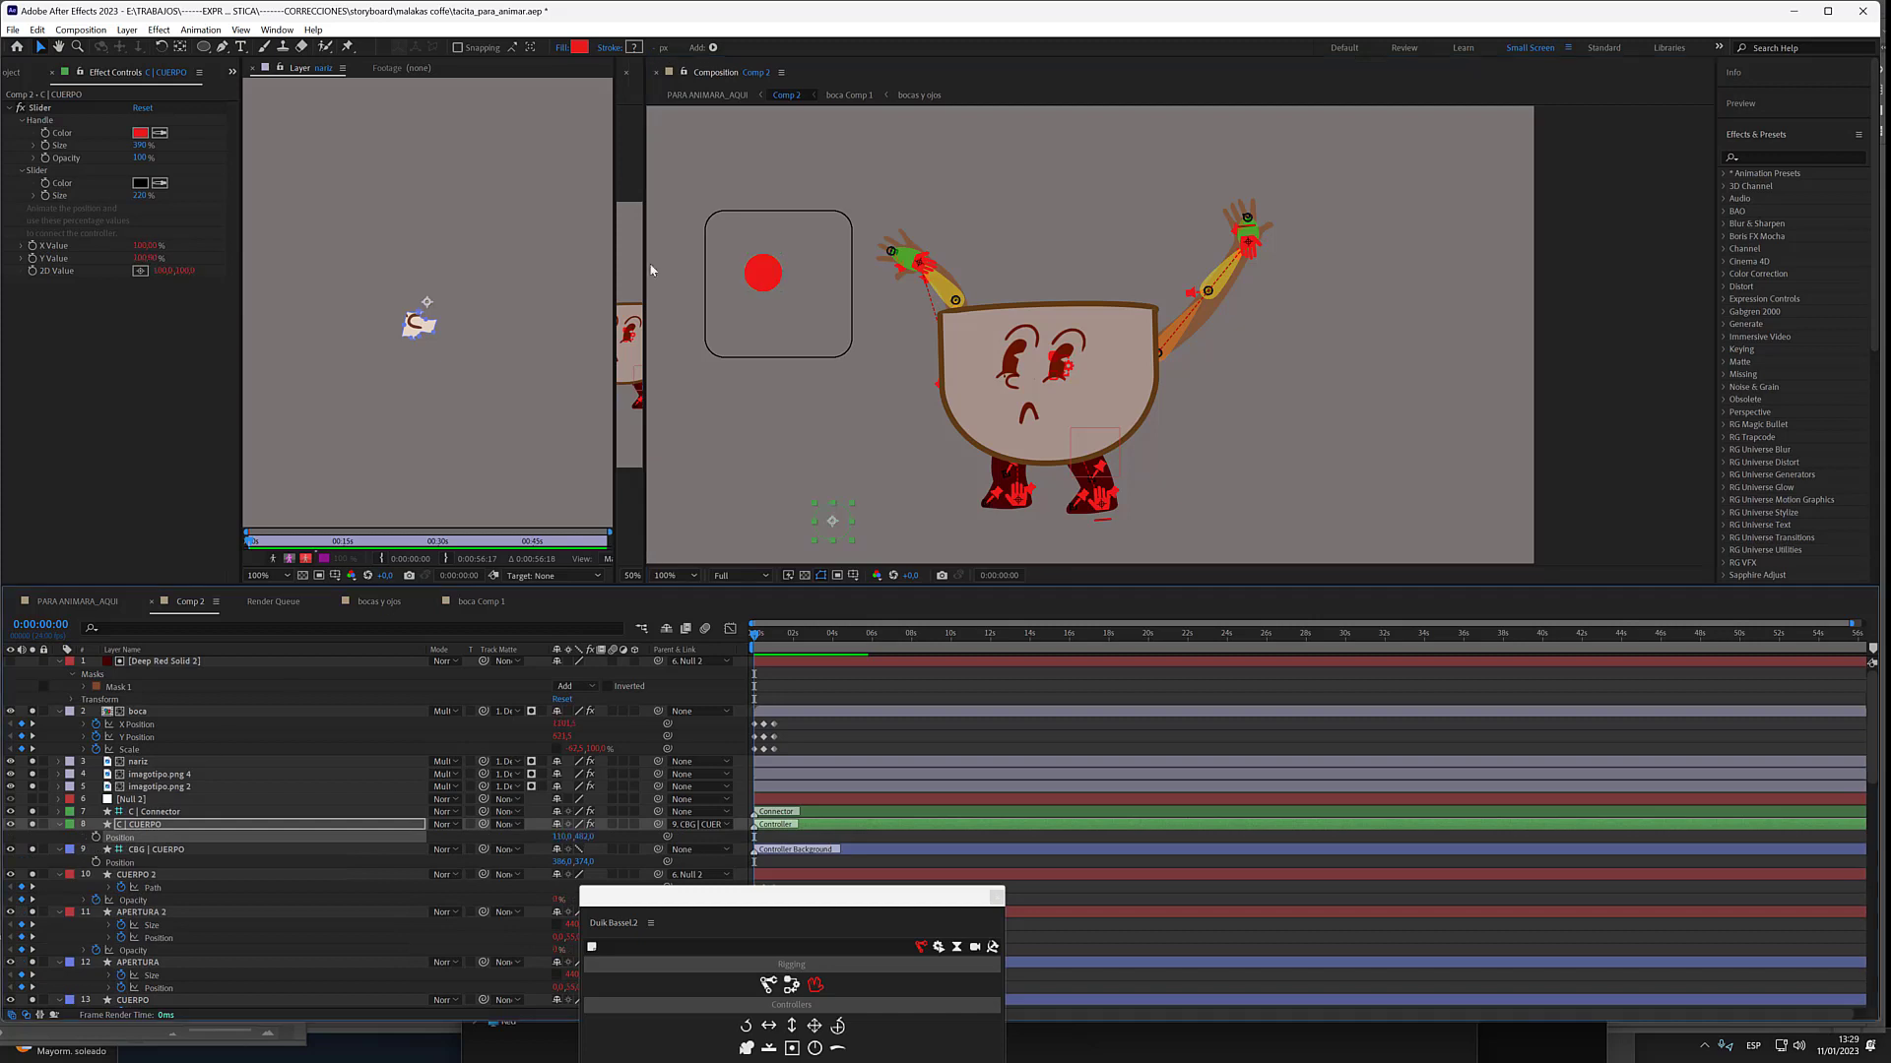
left_click_drag(833, 521, 772, 281)
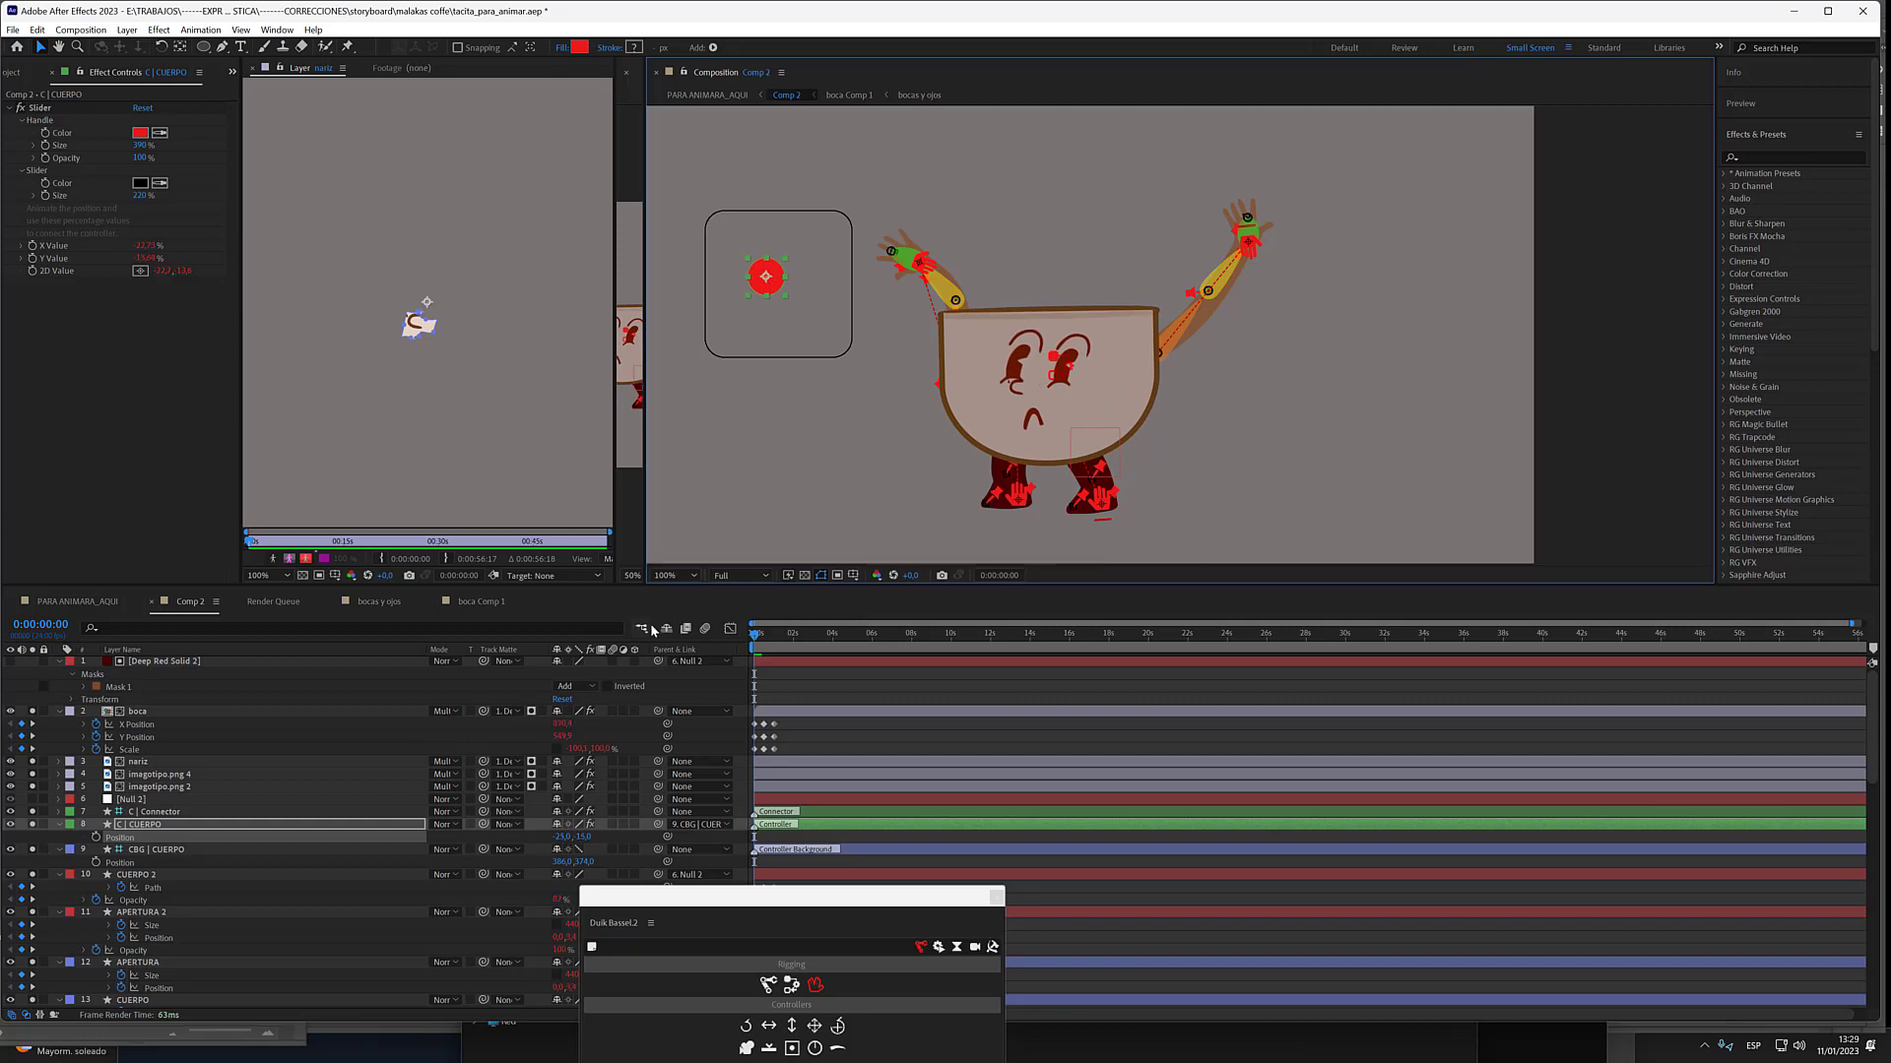
- Open the PARA ANIMARA_AQUI composition and switch to the remote desktop session
key("Tab")
left_click(539, 630)
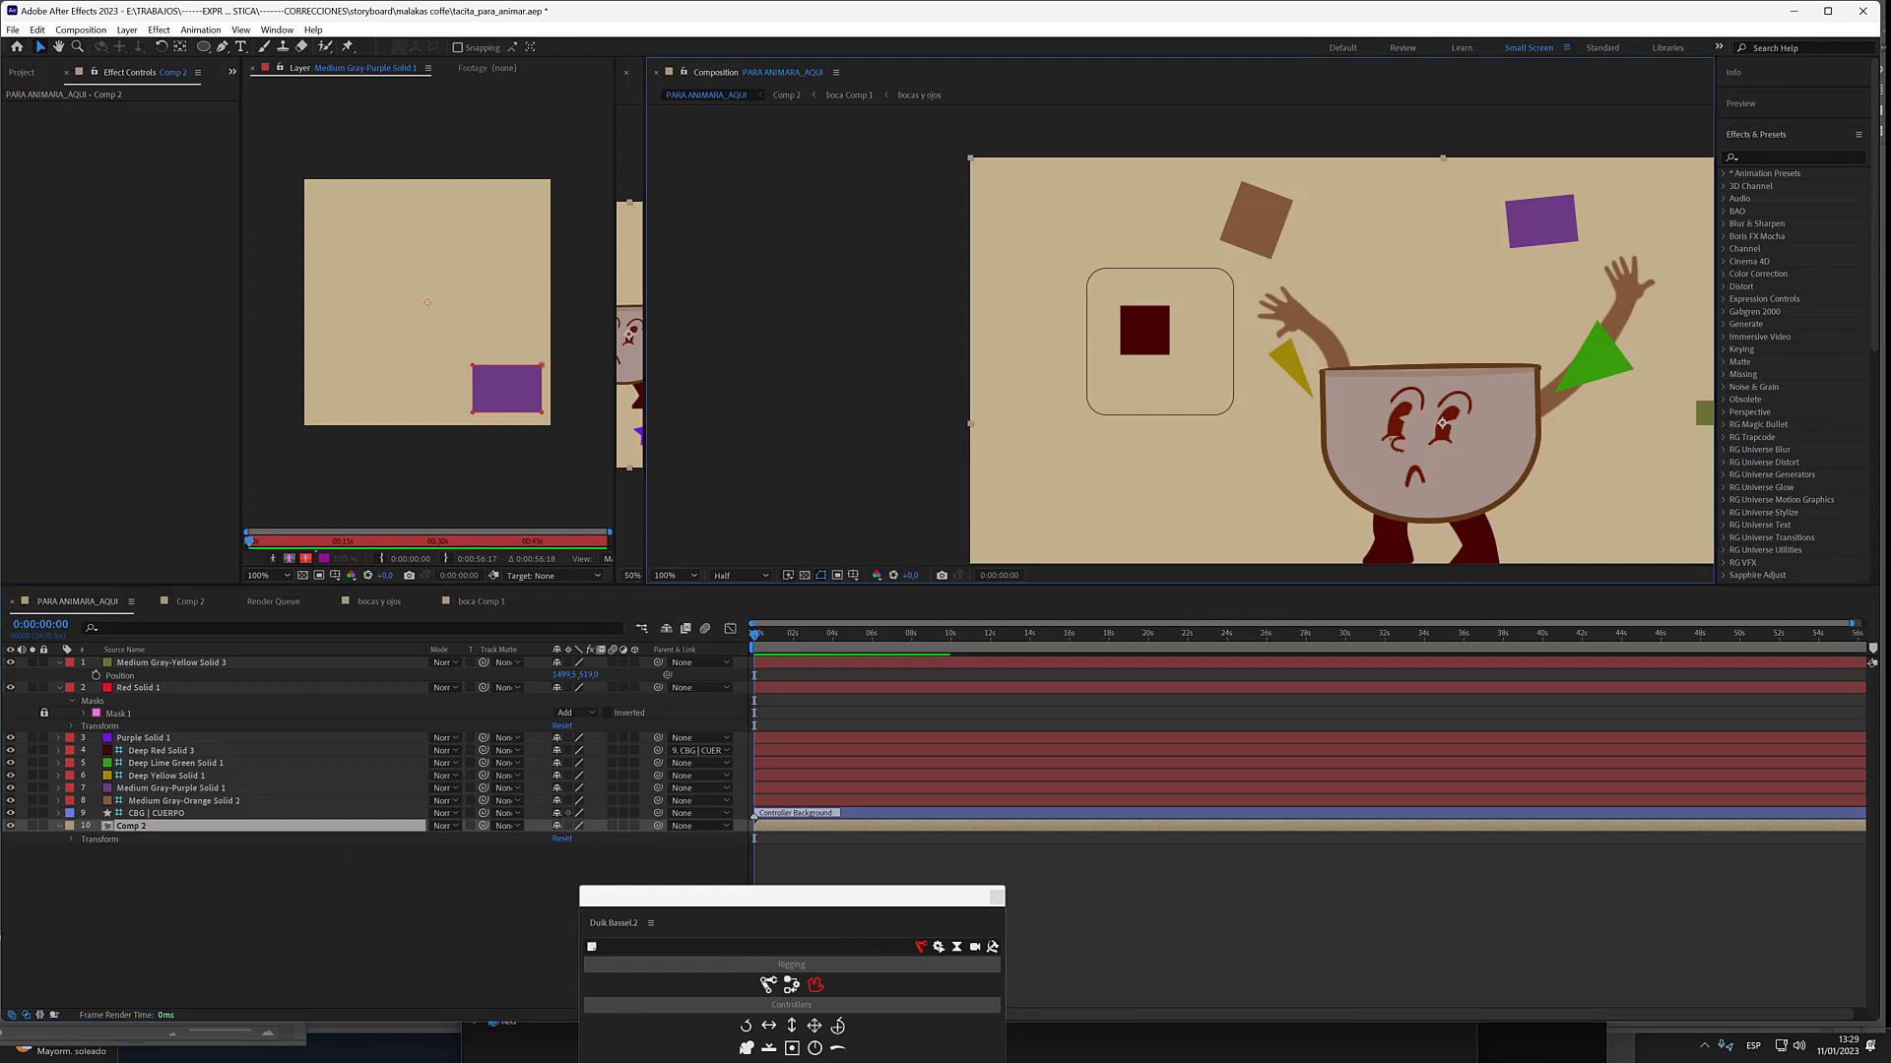
key("alt+Tab")
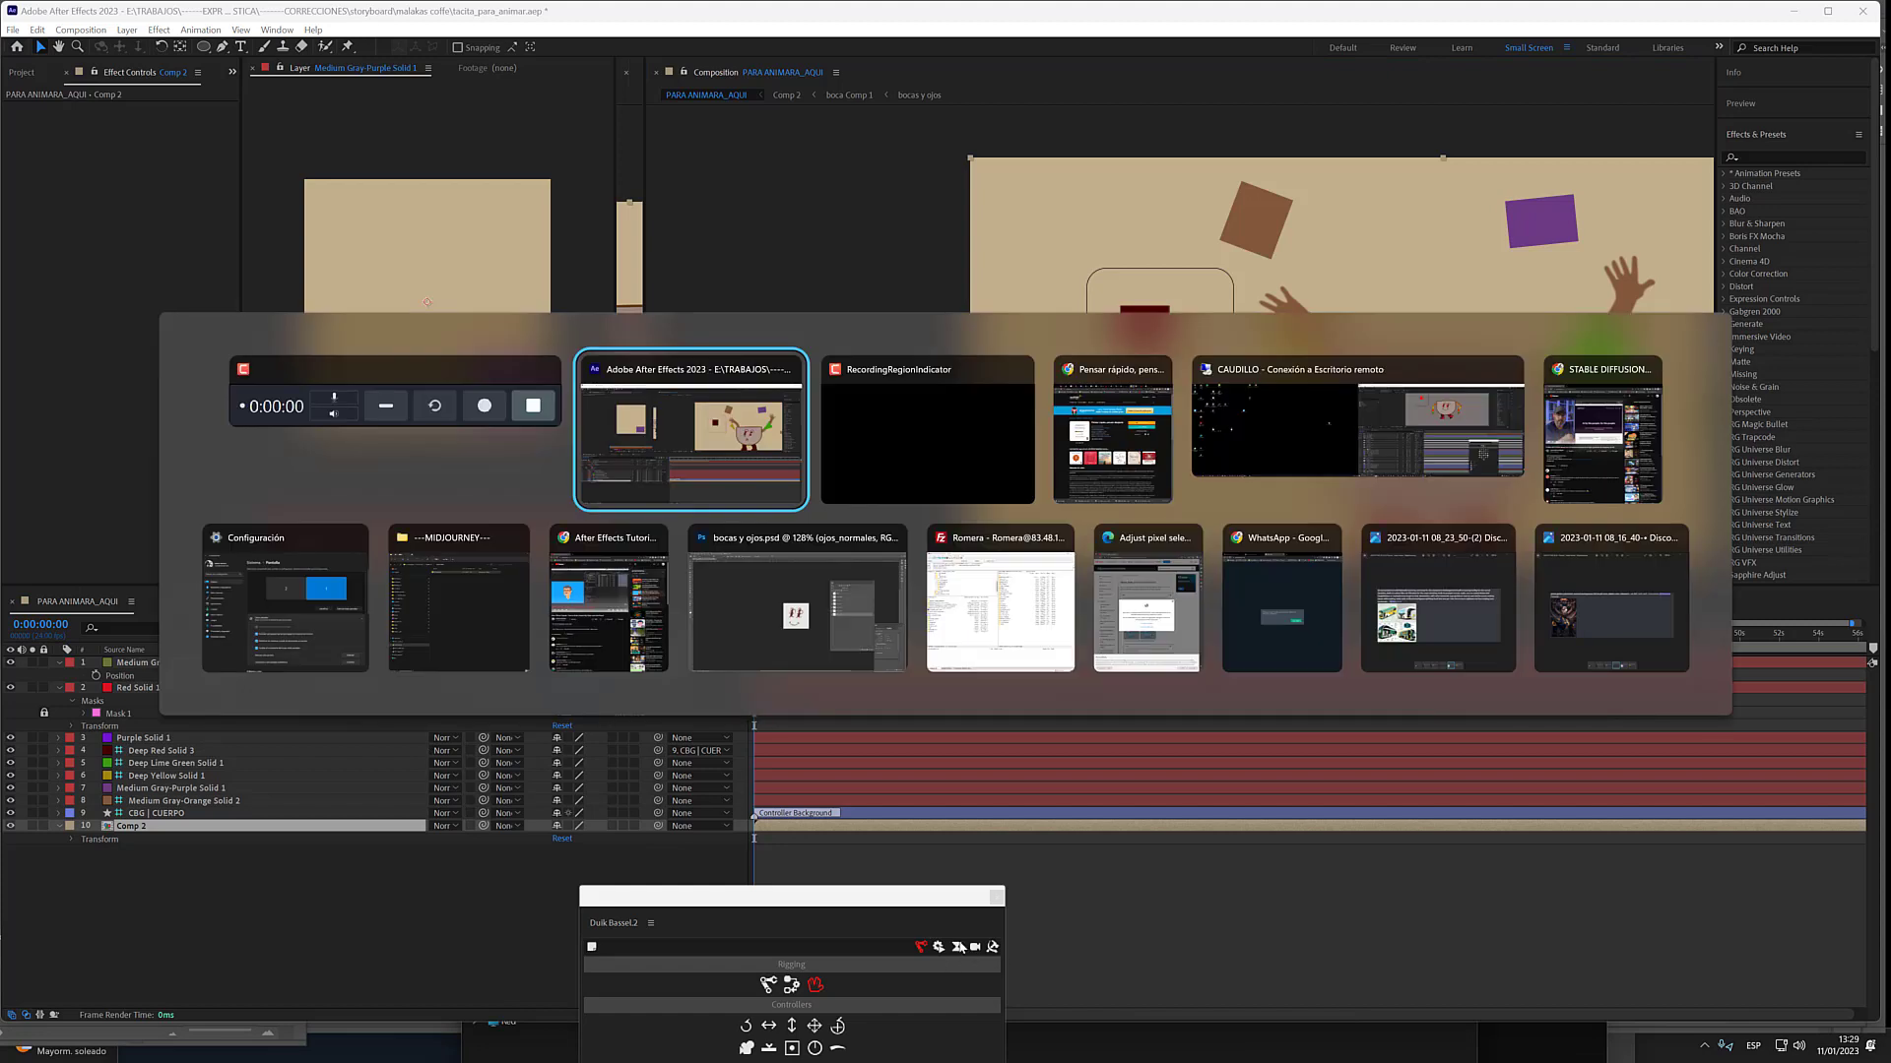
left_click(1333, 433)
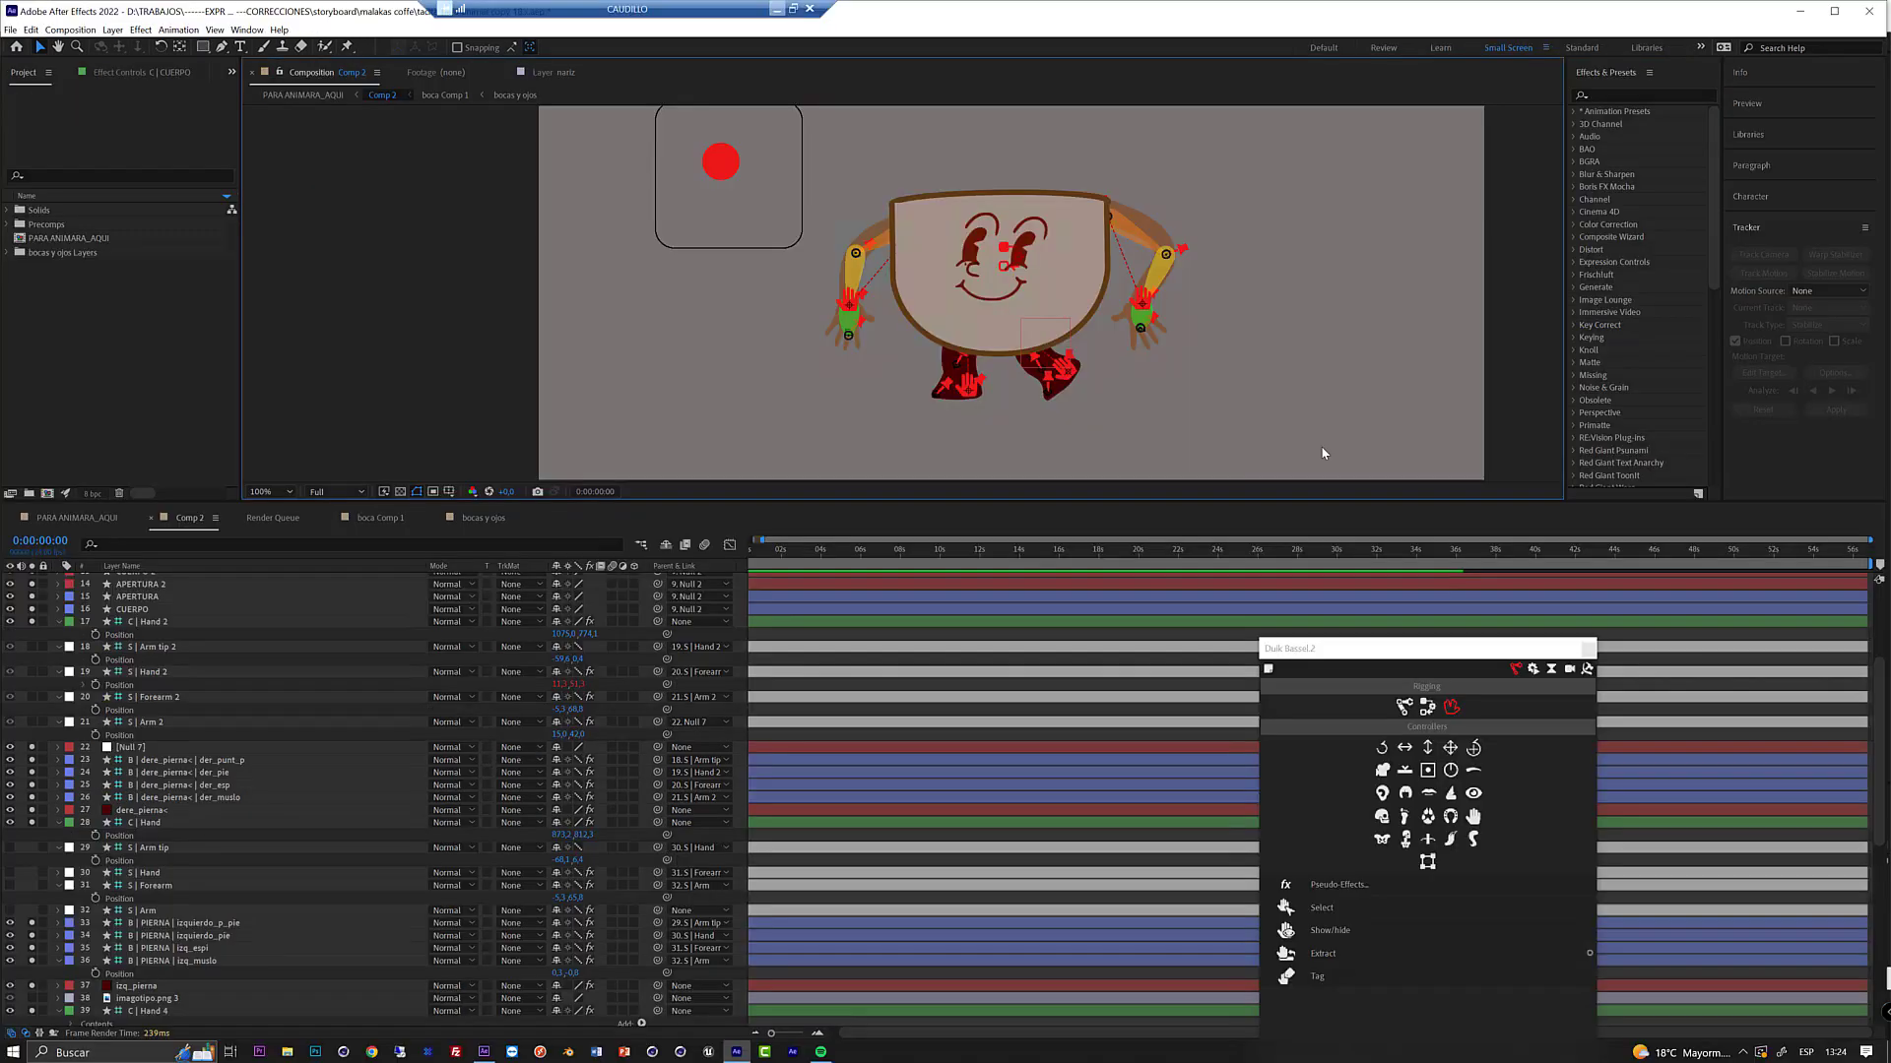
- Try small moves of the red C | CUERPO controller within its square to check how the cup's face follows
left_click(725, 177)
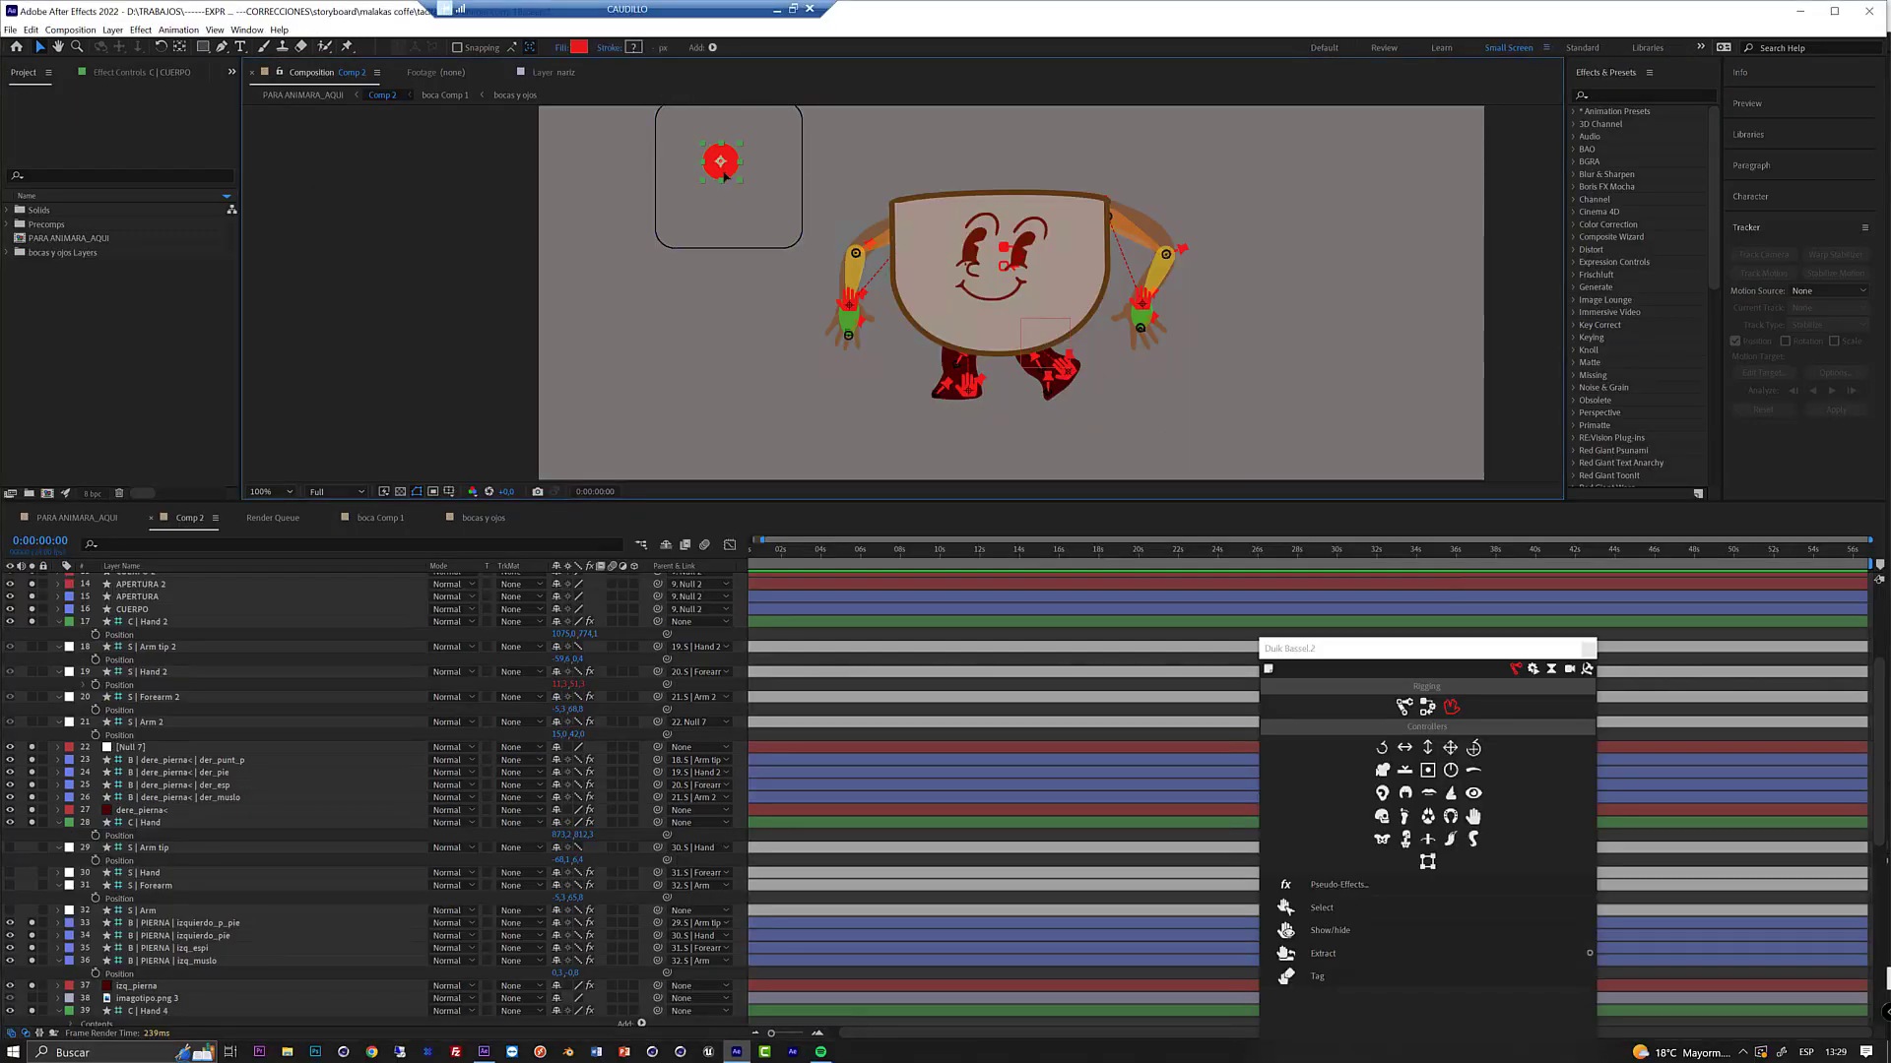
mouse_move(726, 180)
left_mouse_down()
mouse_move(733, 196)
mouse_move(722, 158)
mouse_move(727, 180)
left_mouse_up()
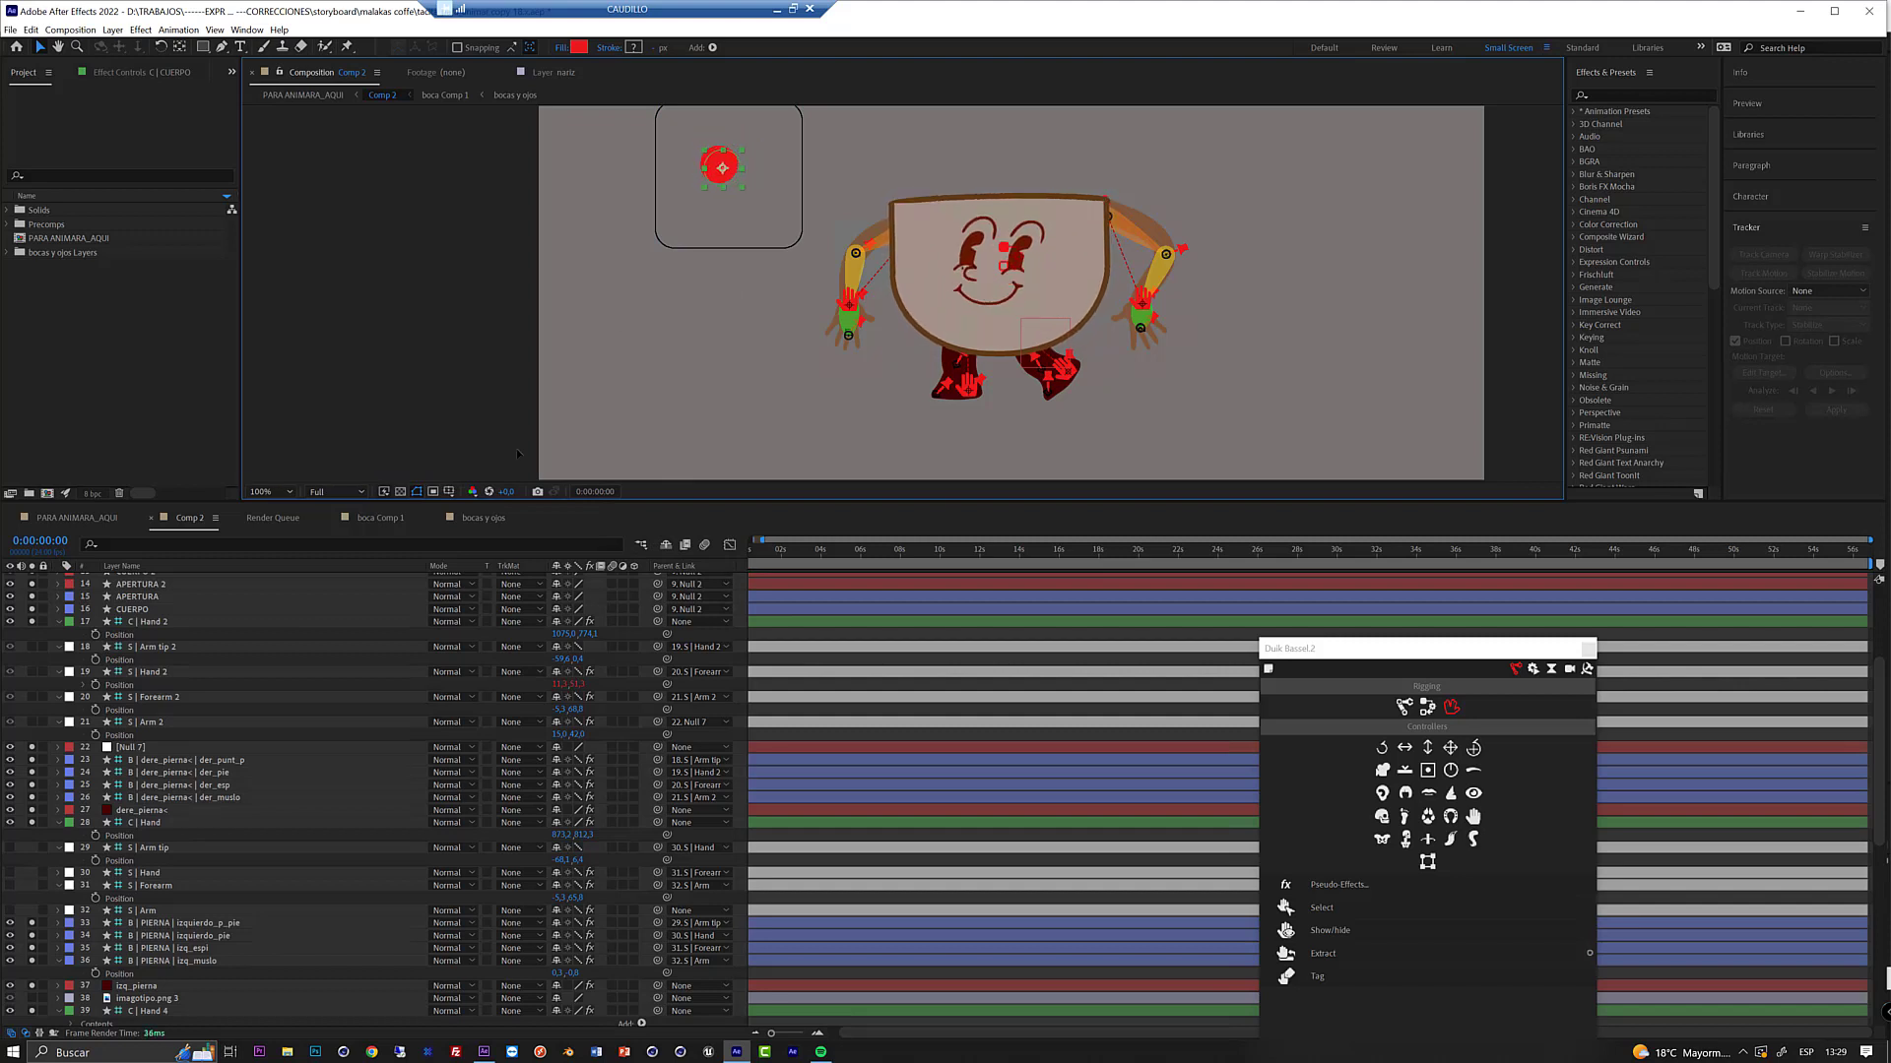
key("ctrl+z")
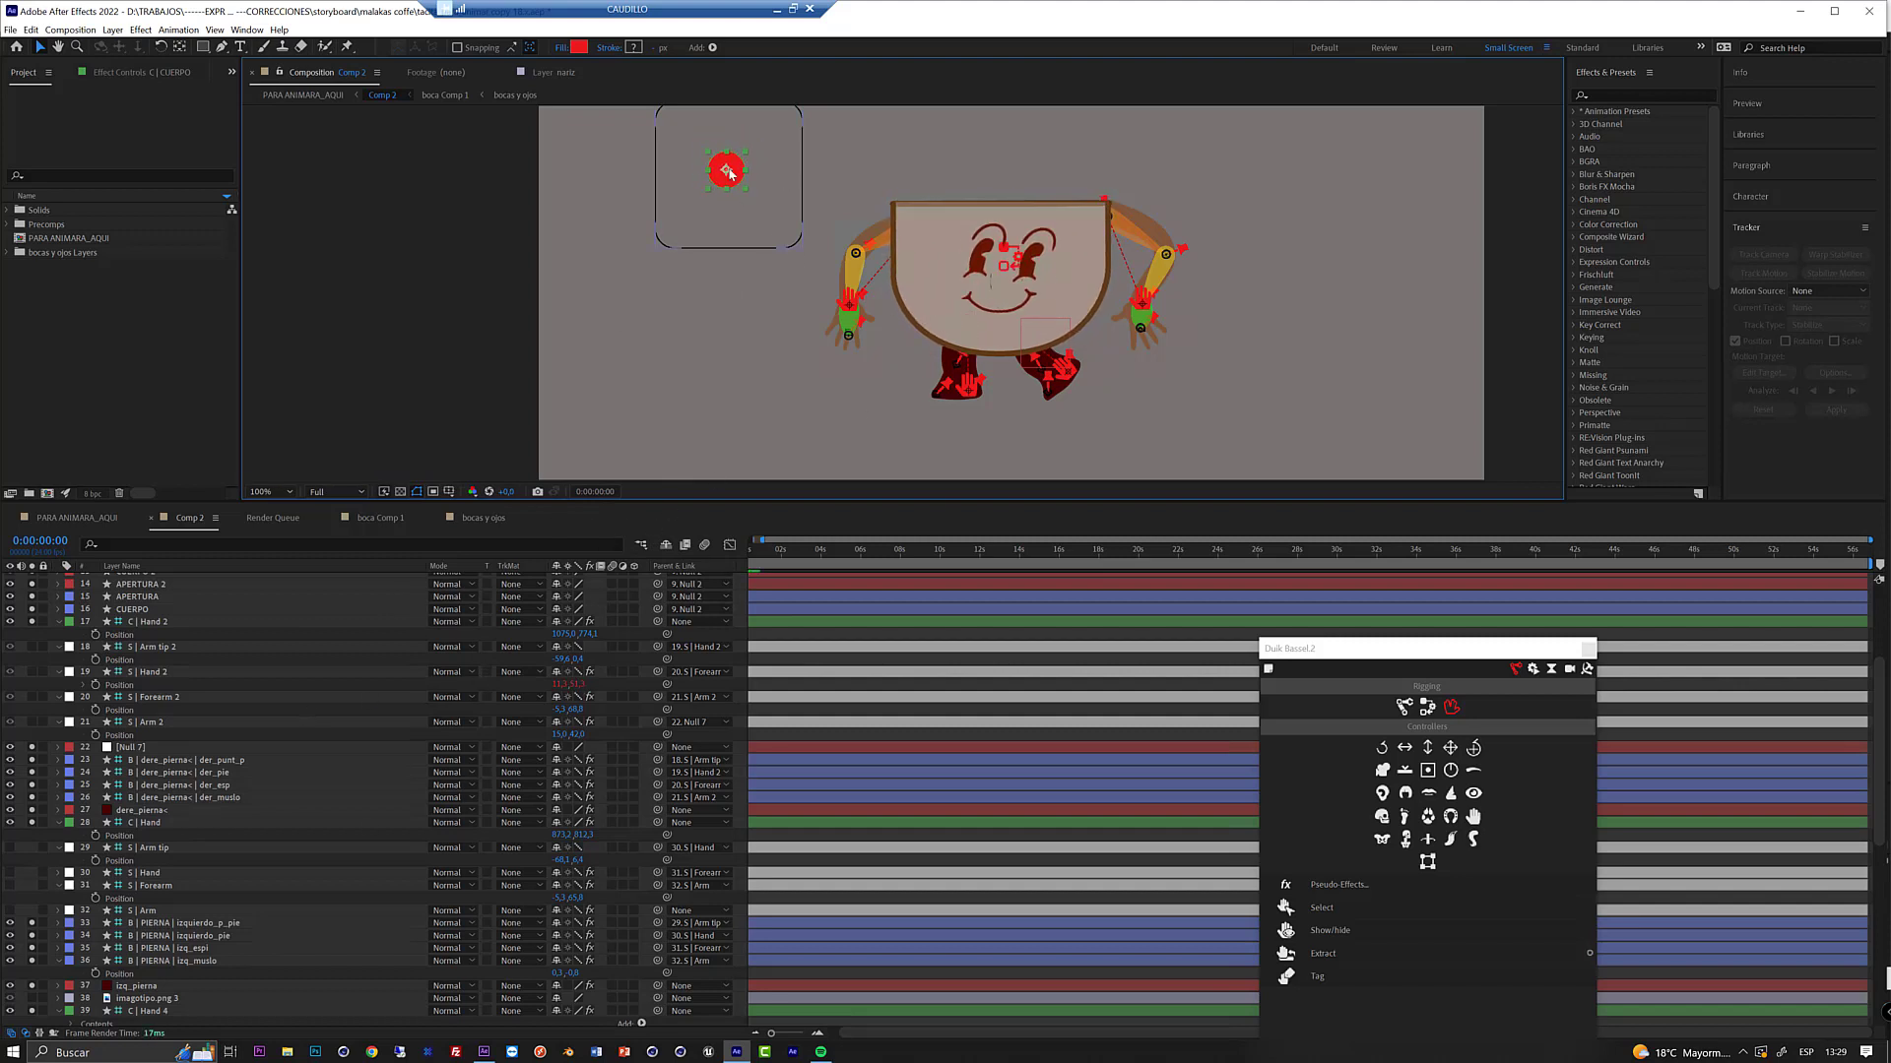
left_click_drag(737, 167, 747, 181)
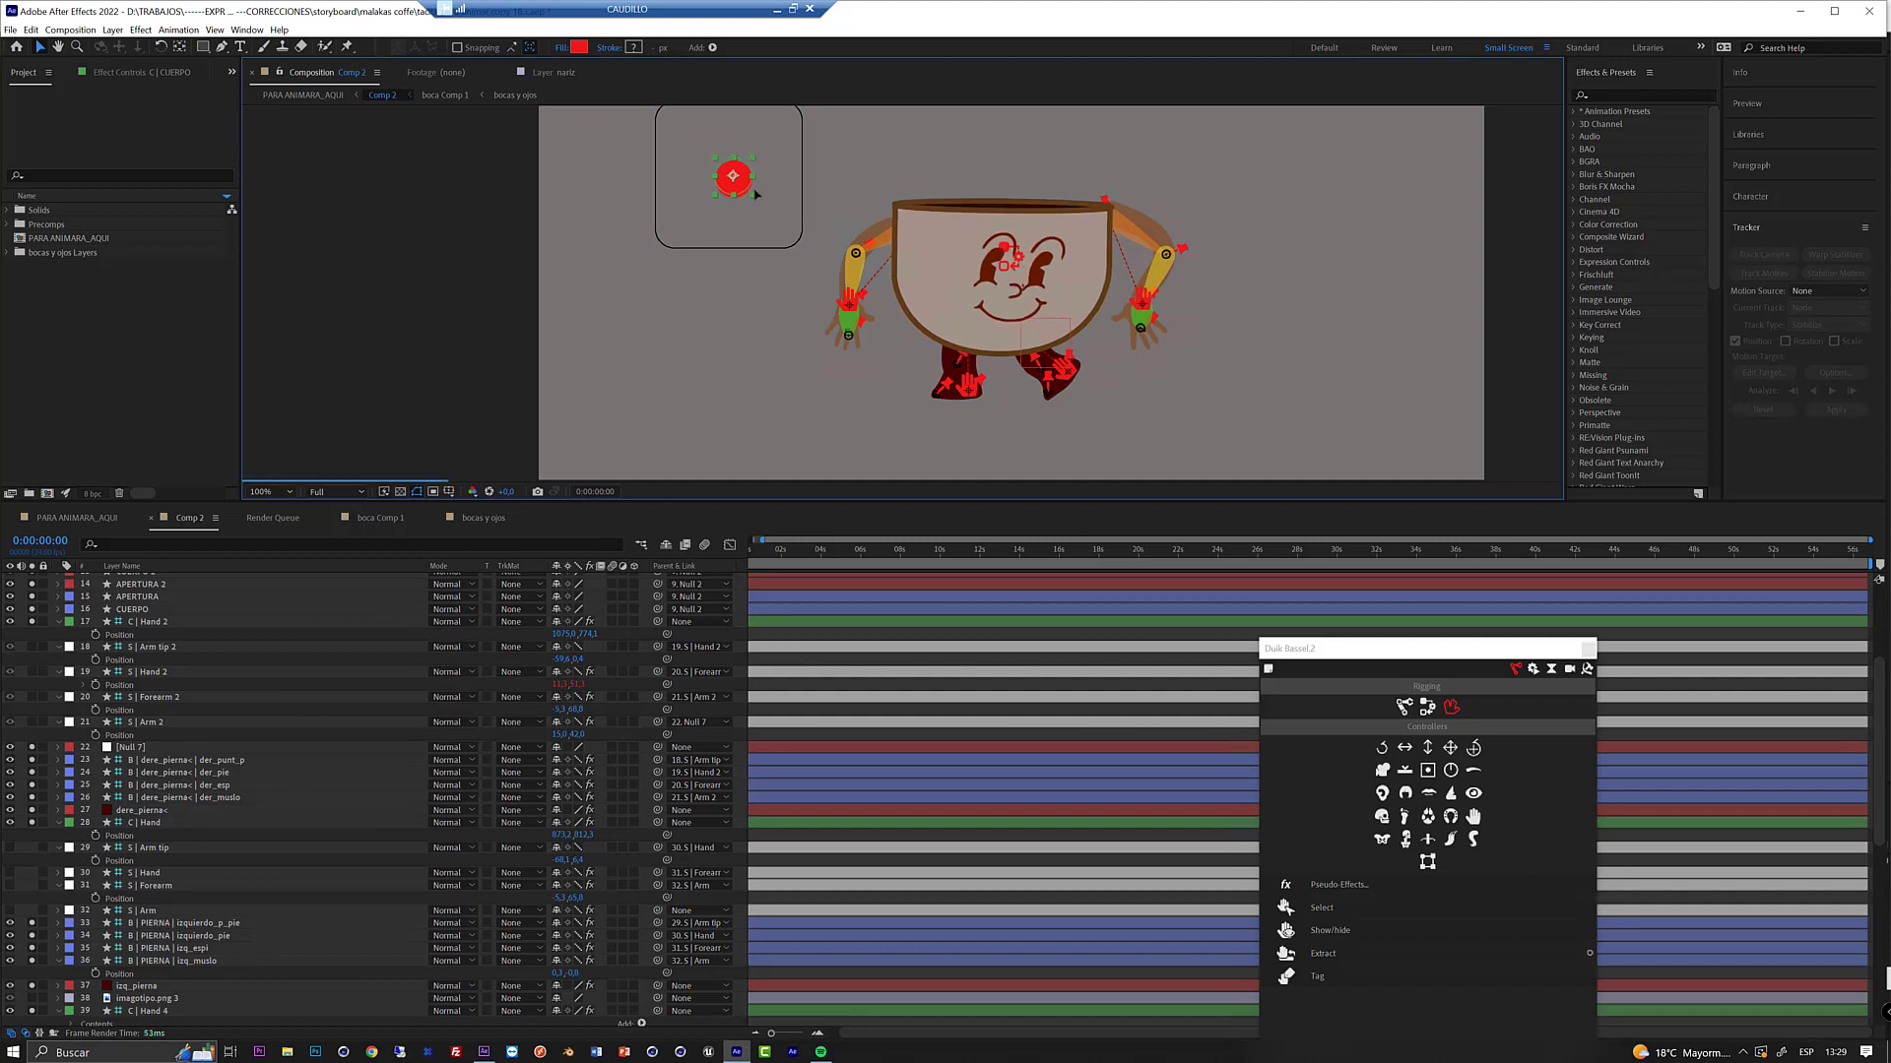
key("ctrl+z")
- Move the Duik Bassel.2 panel out of the way and shift the C | CUERPO controller slightly within its square
left_click(1357, 671)
left_click_drag(1357, 666, 1234, 803)
left_click_drag(741, 183, 723, 170)
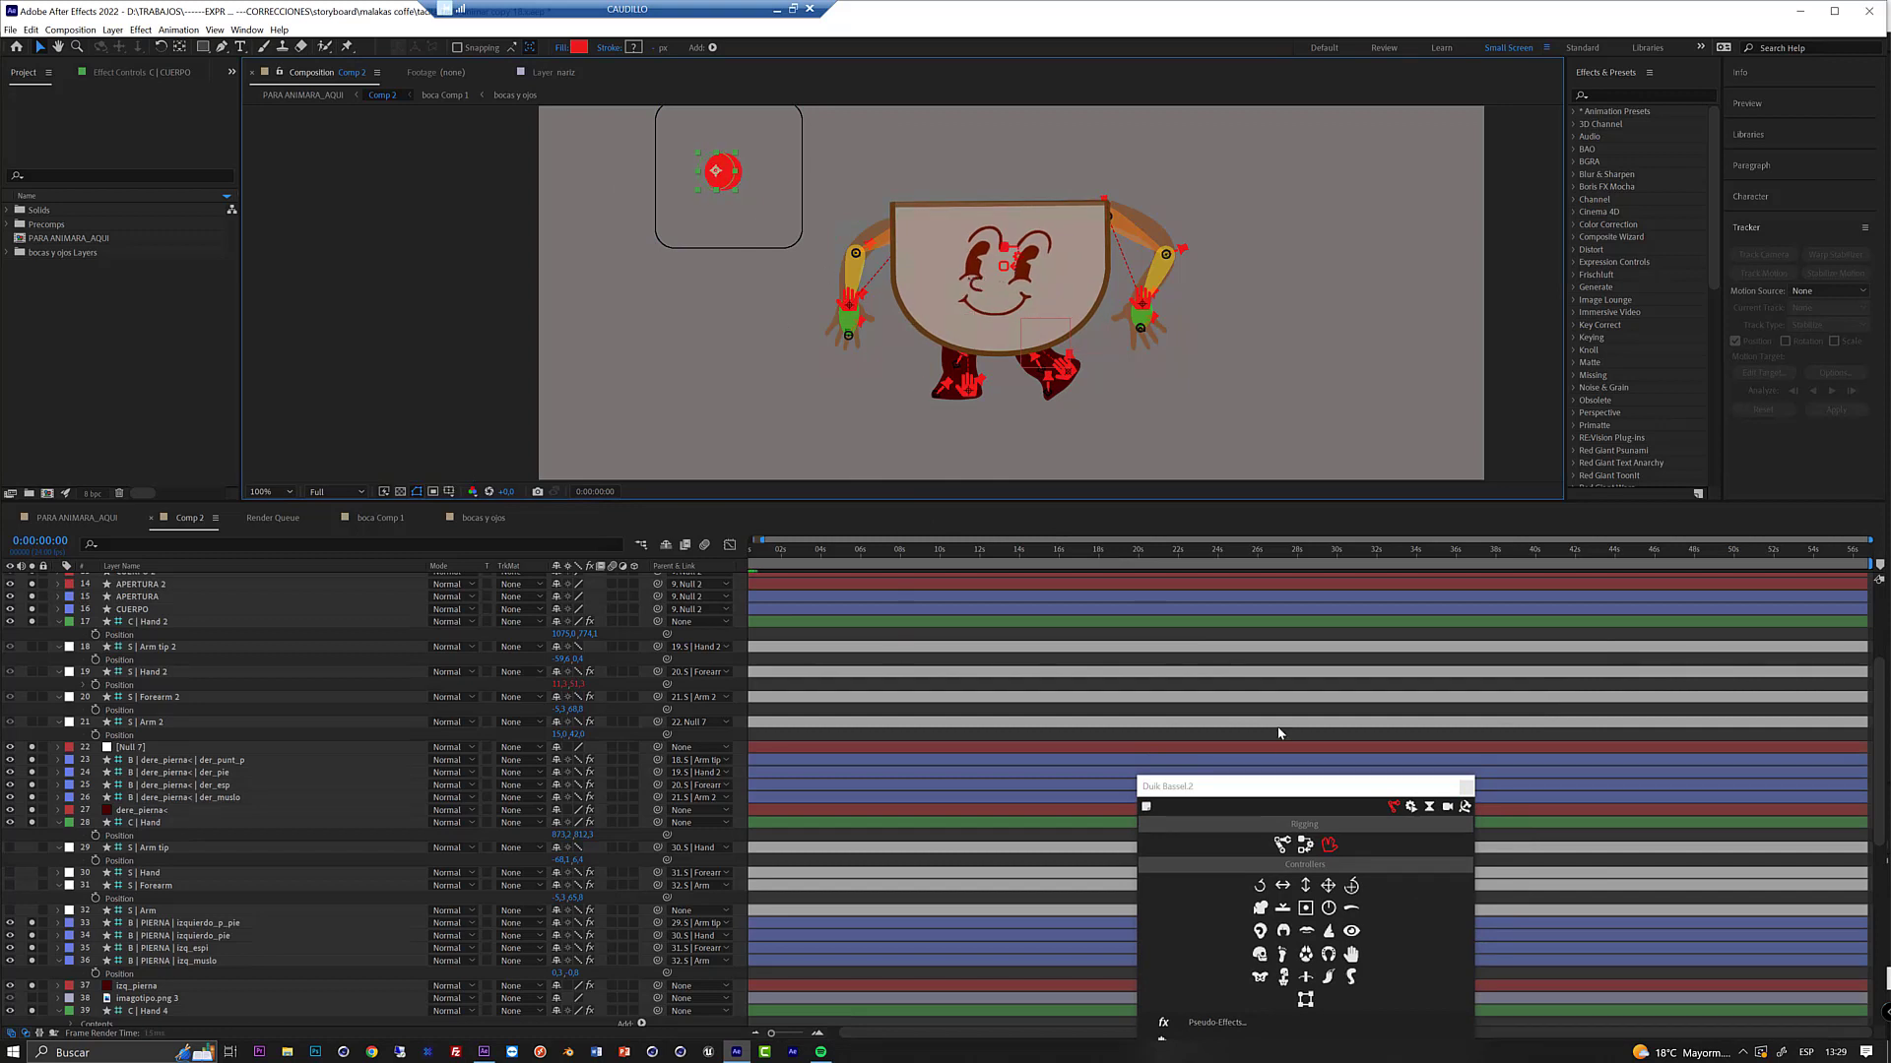
left_click_drag(1278, 796, 1248, 823)
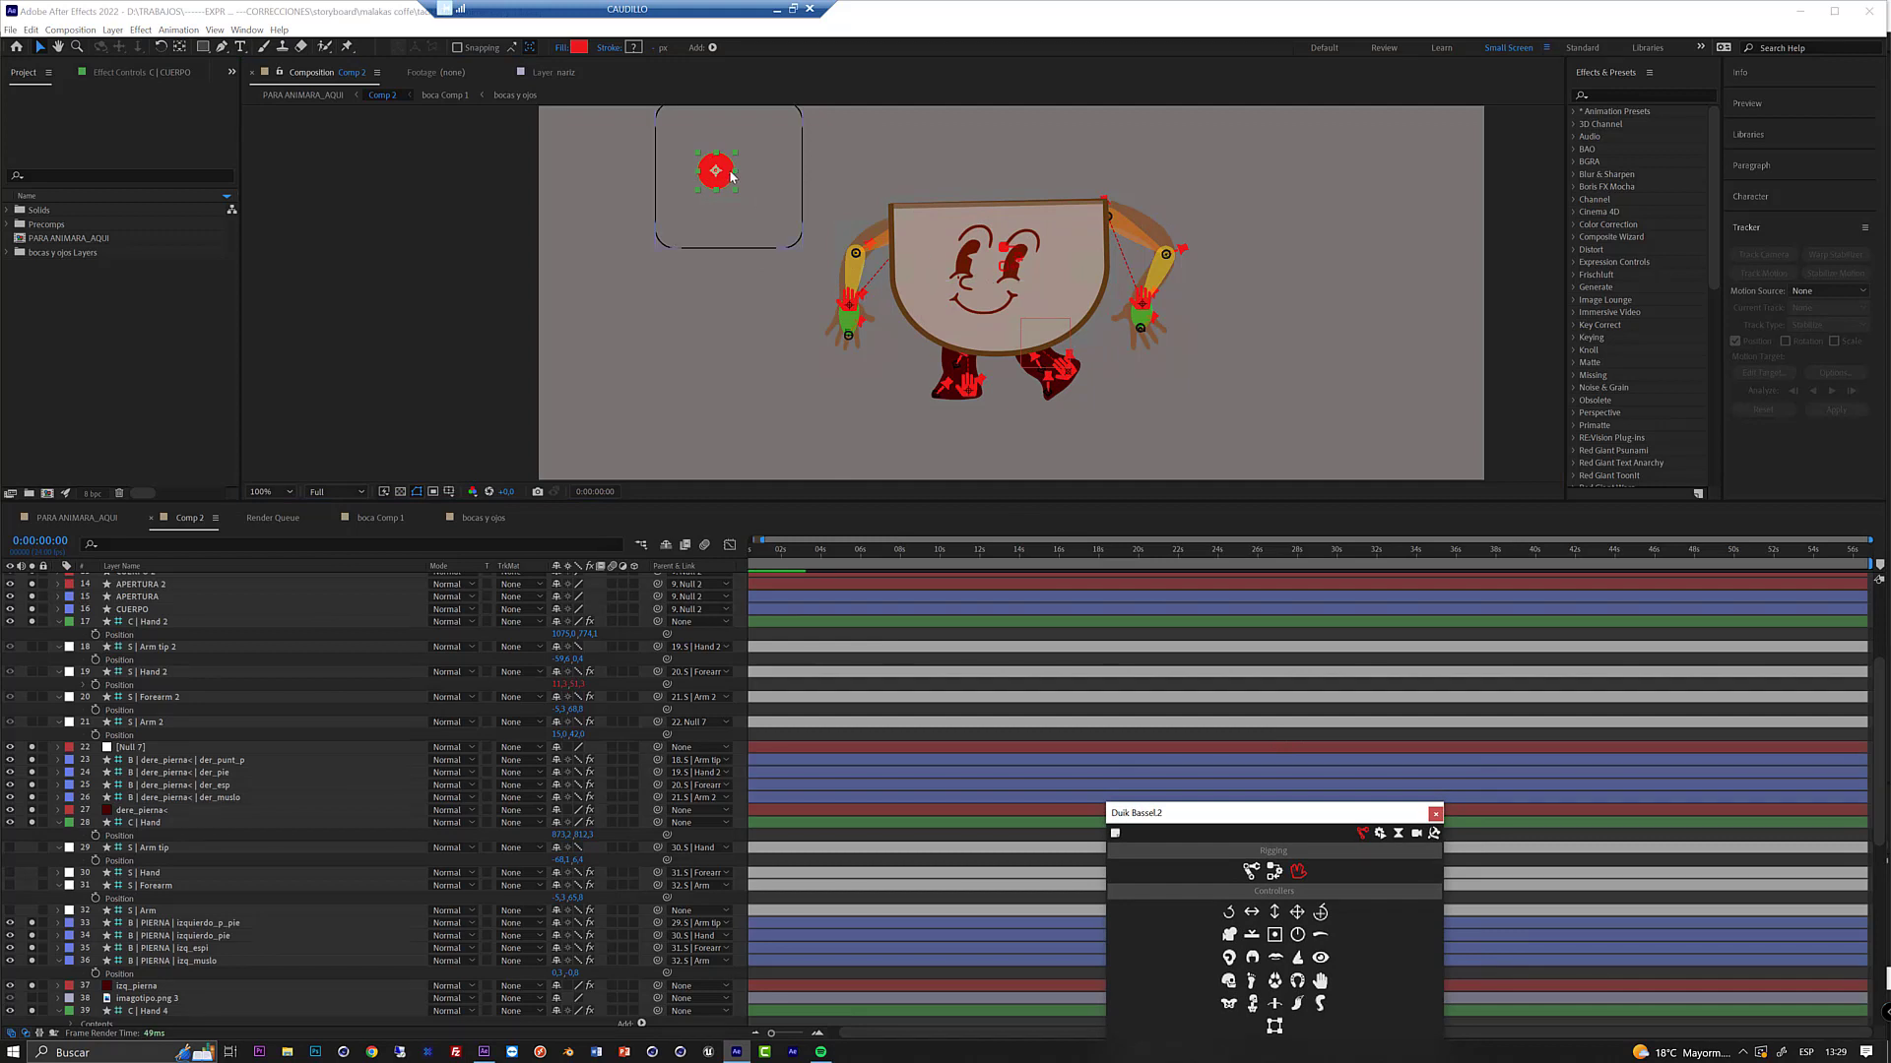
left_click_drag(726, 167, 736, 163)
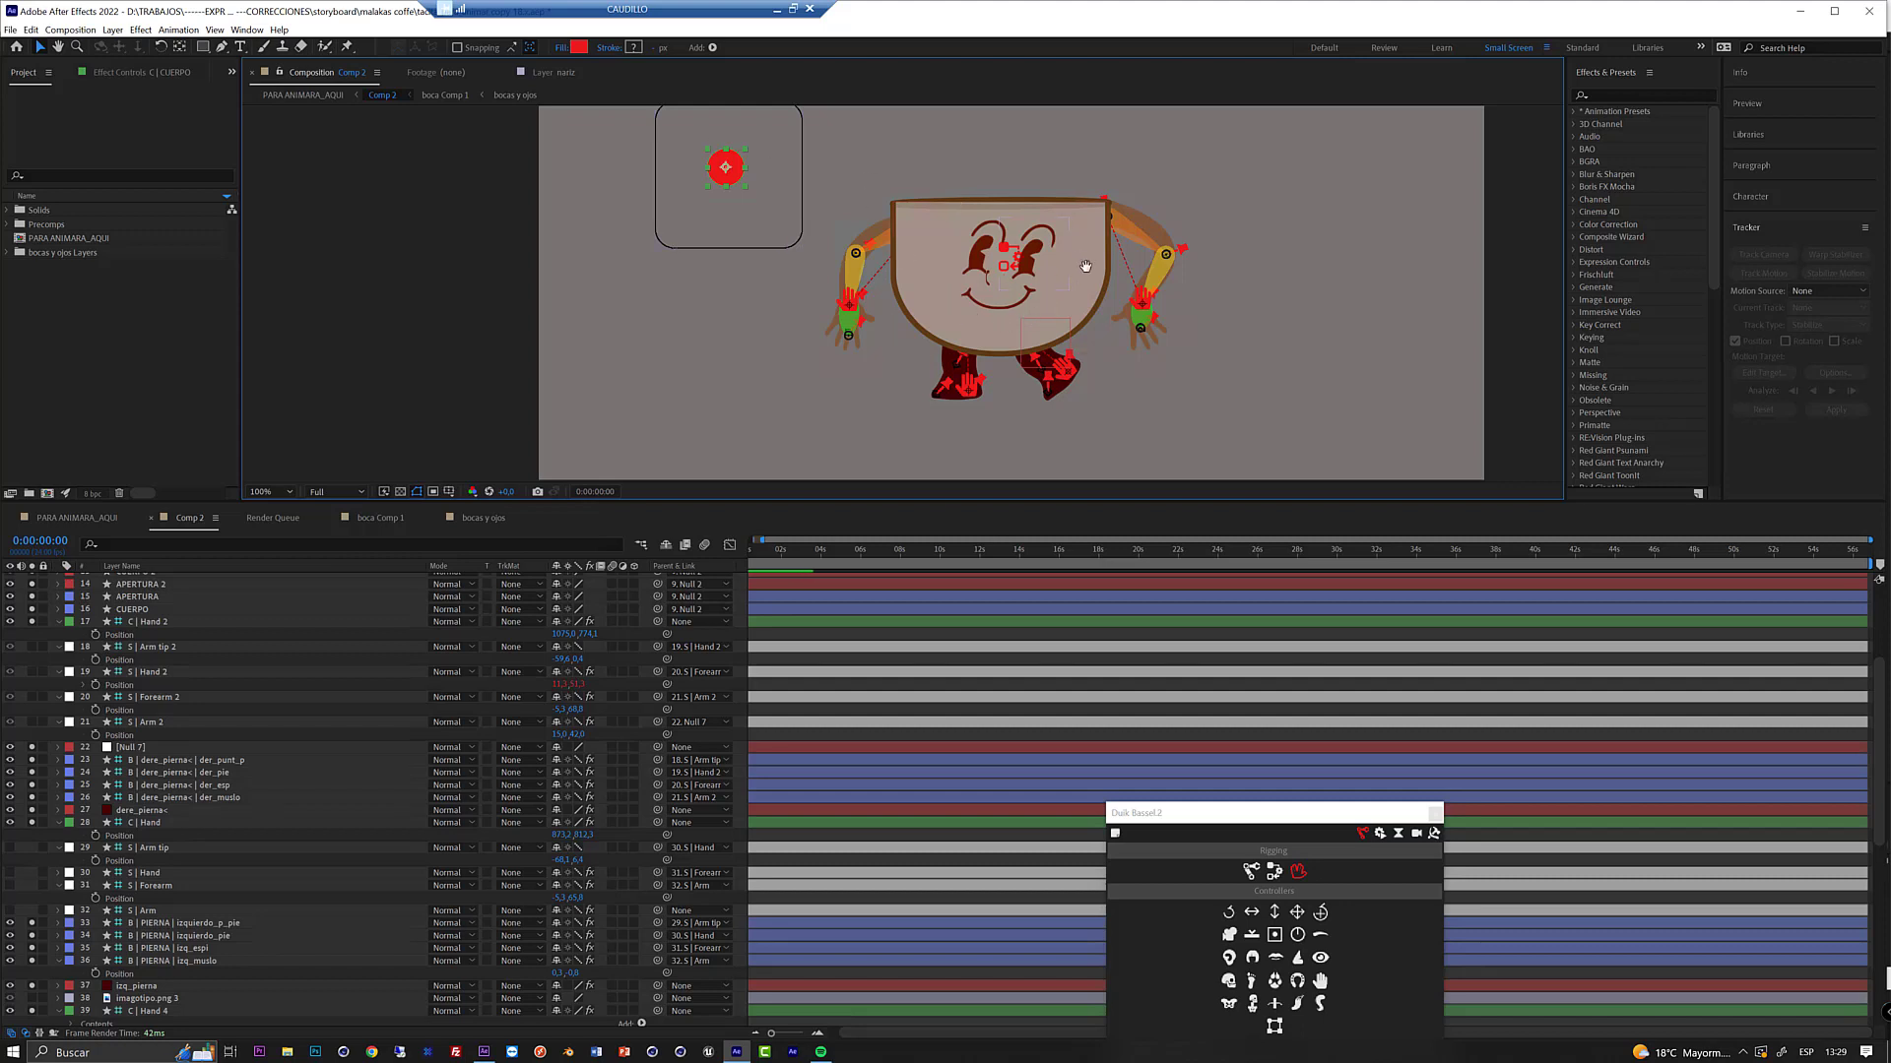
left_click_drag(1085, 266, 1068, 288)
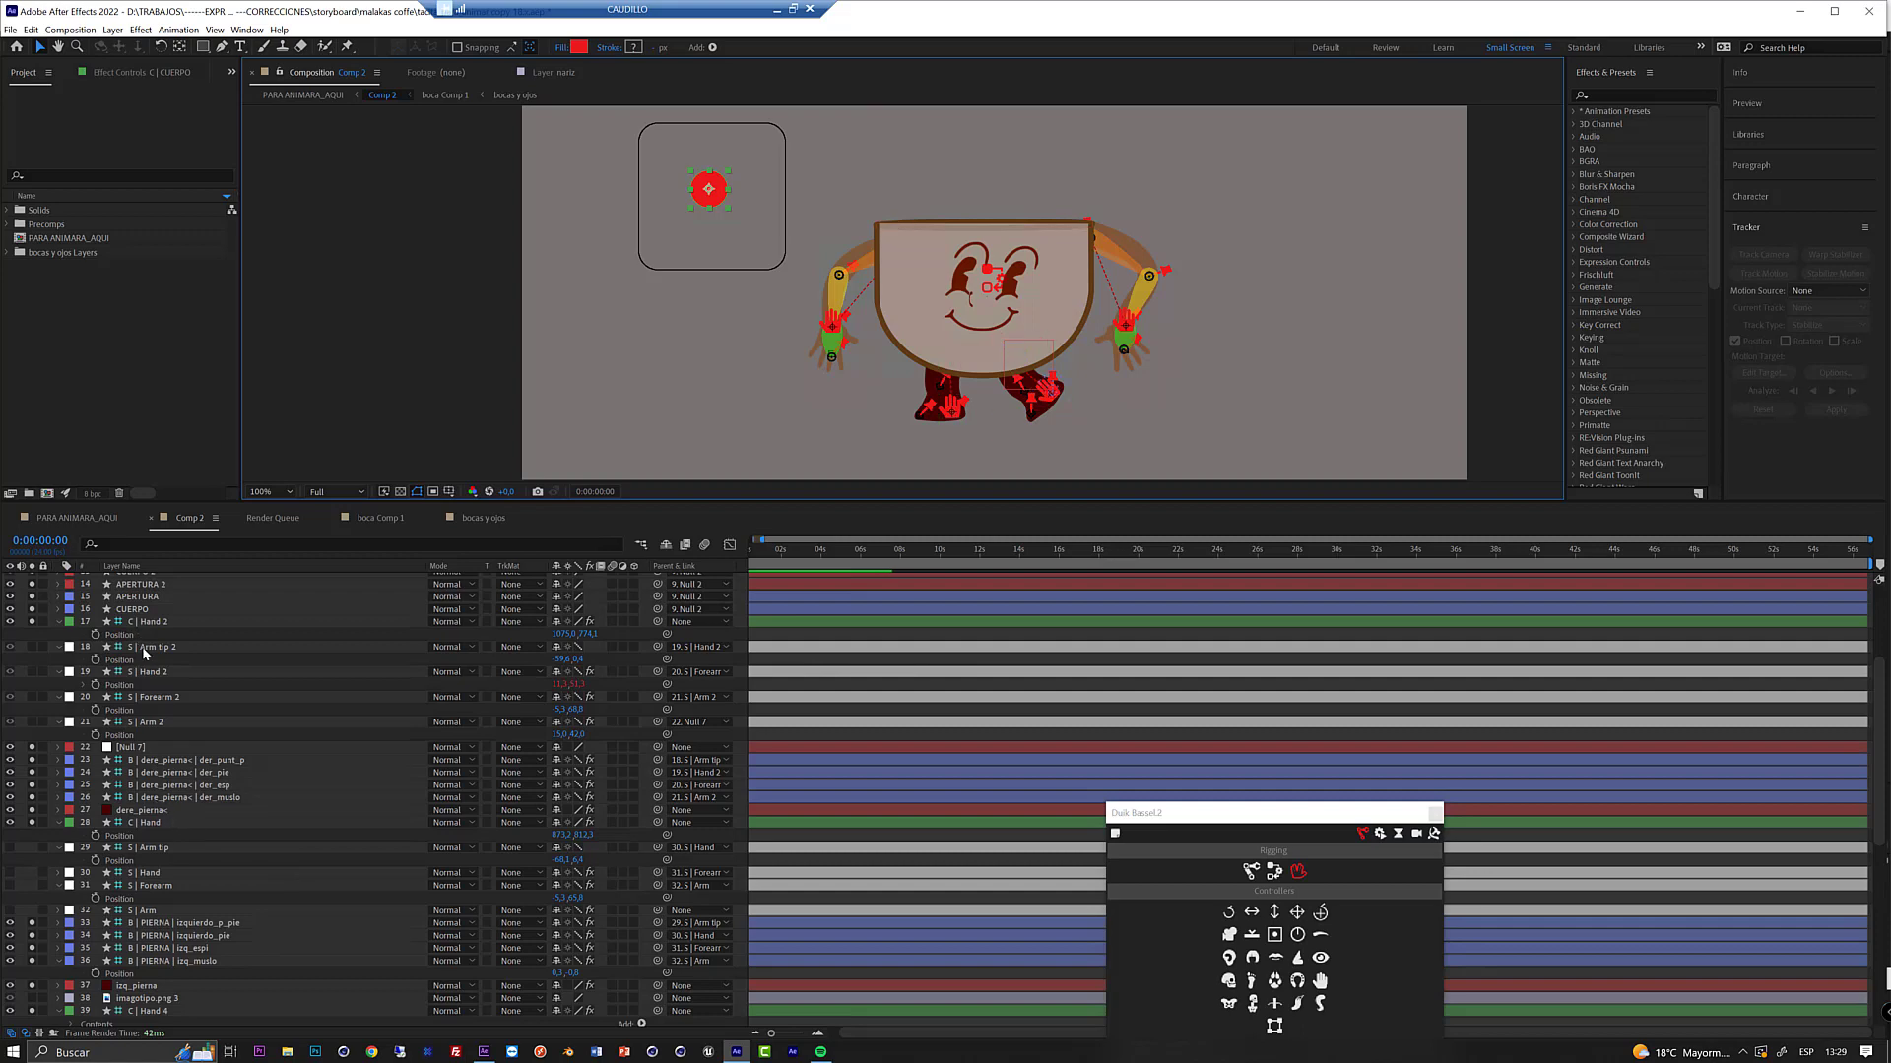
- Find the boca layer in Comp 2 and open its nested composition
scroll(148, 768, "up", 5)
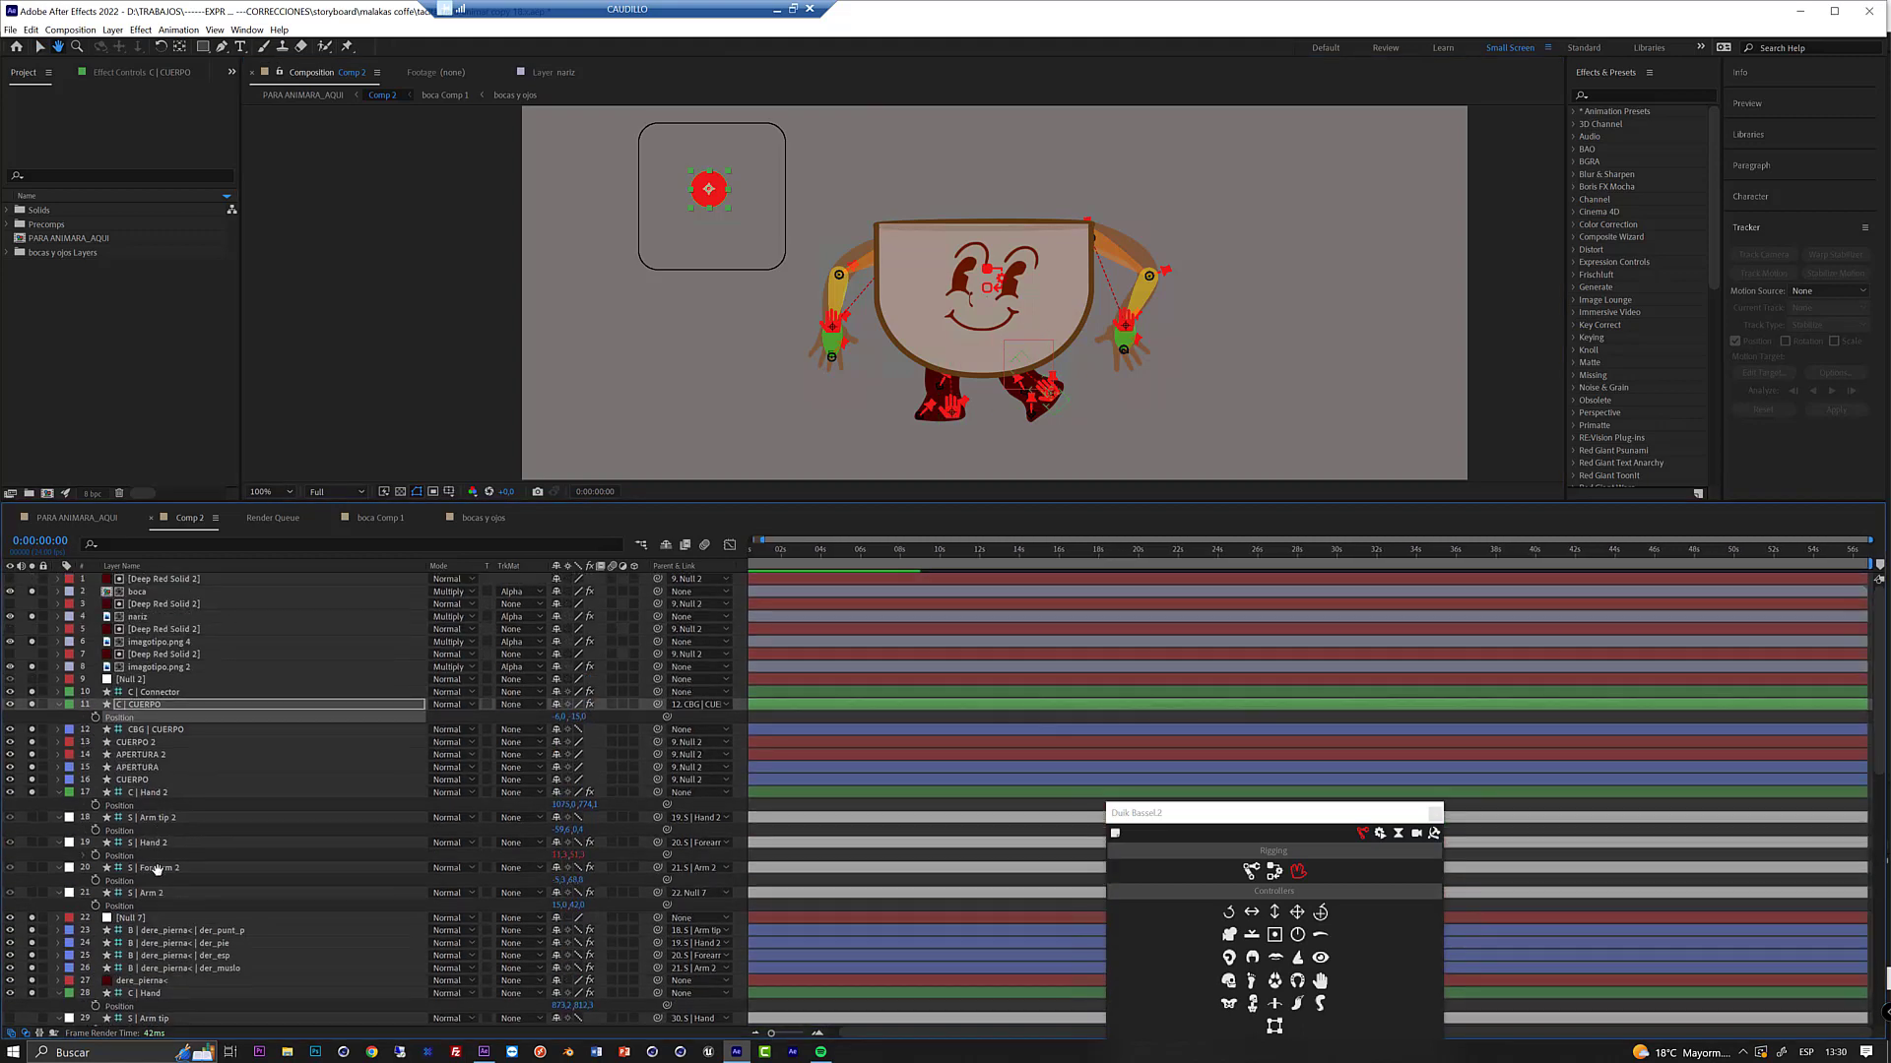
key("v")
left_click(140, 595)
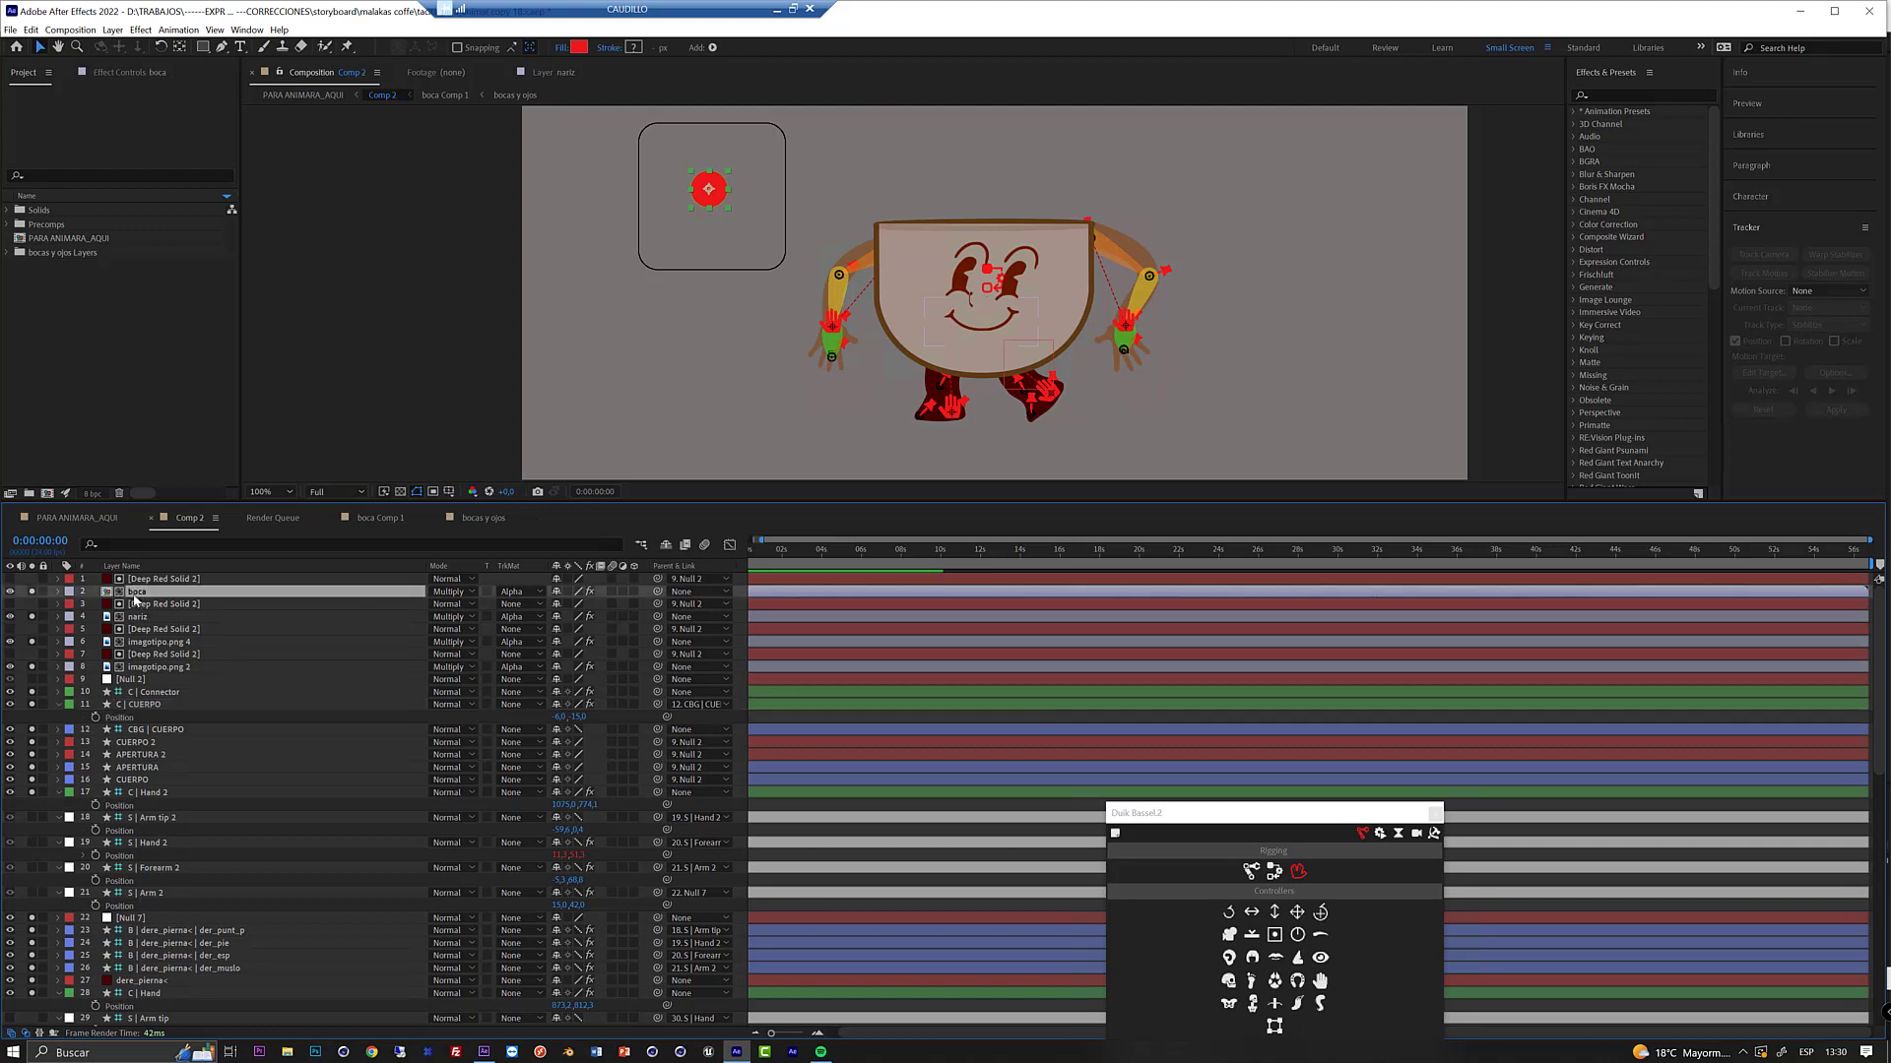
left_click(111, 30)
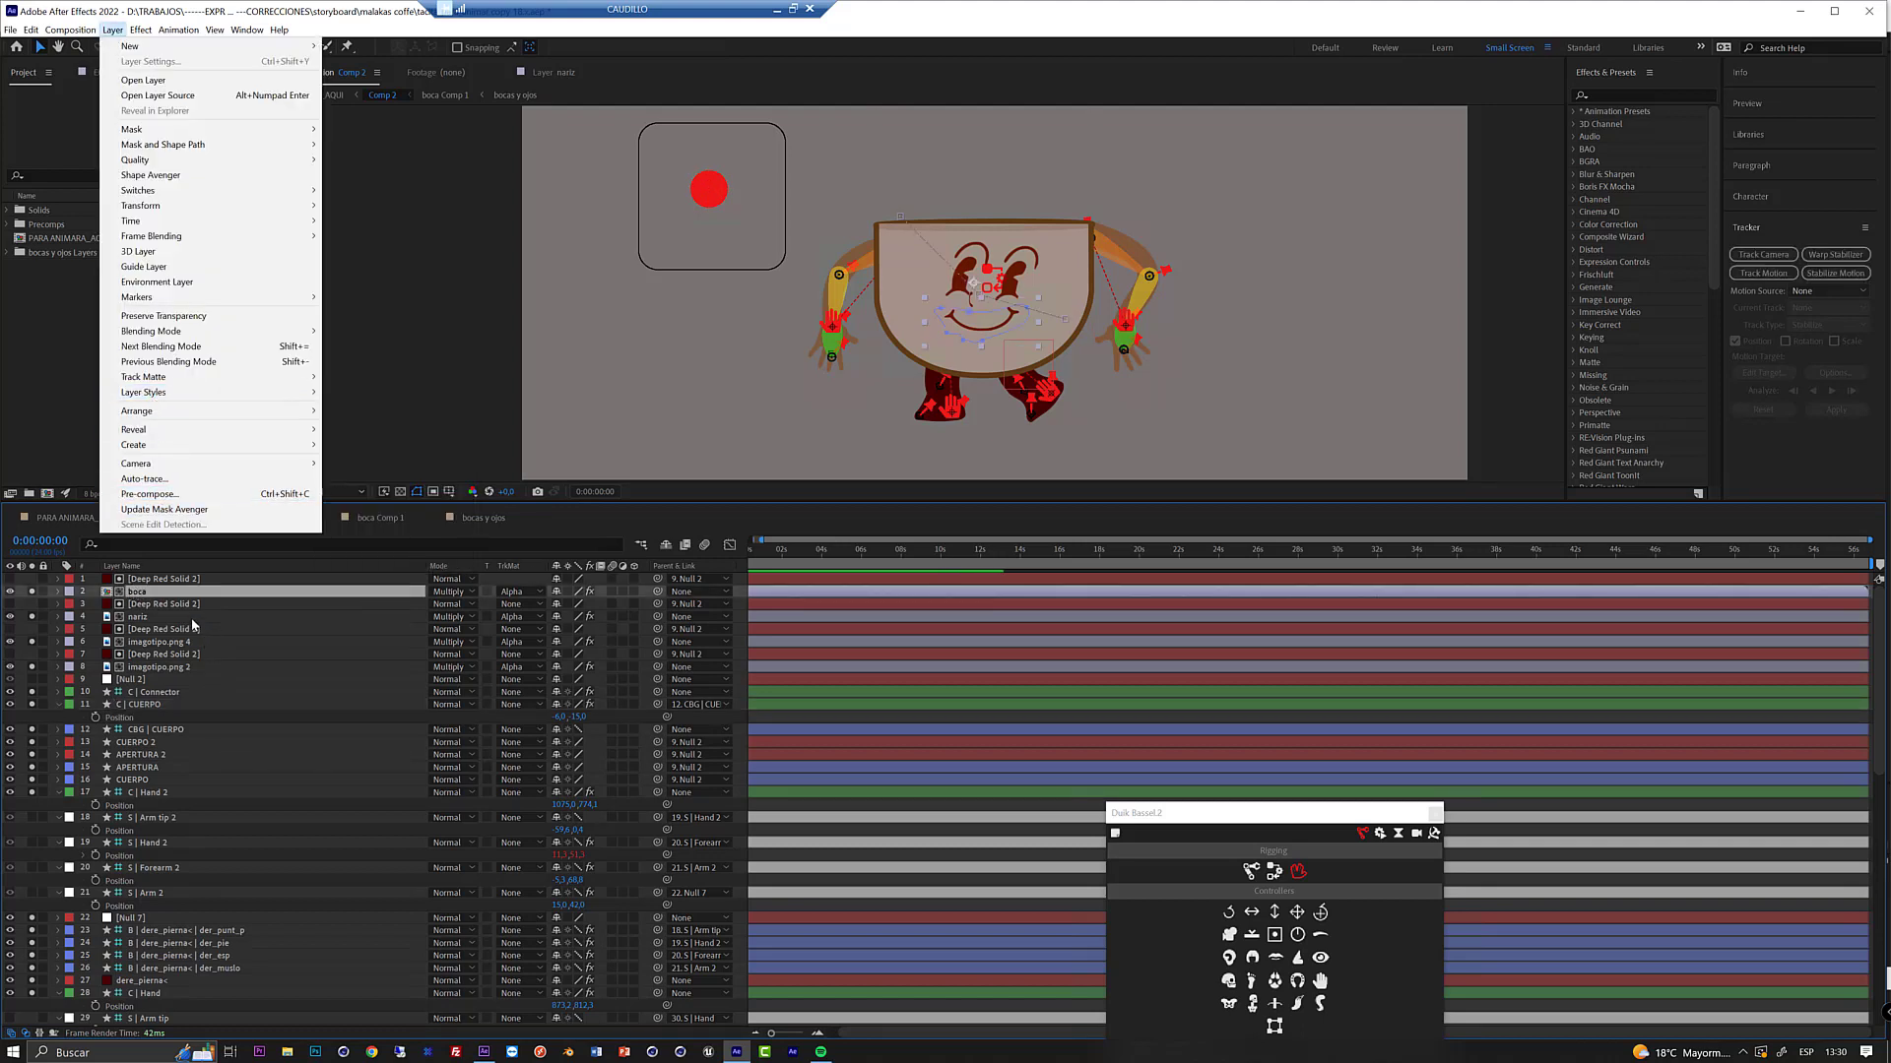
left_click(155, 596)
double_click(164, 597)
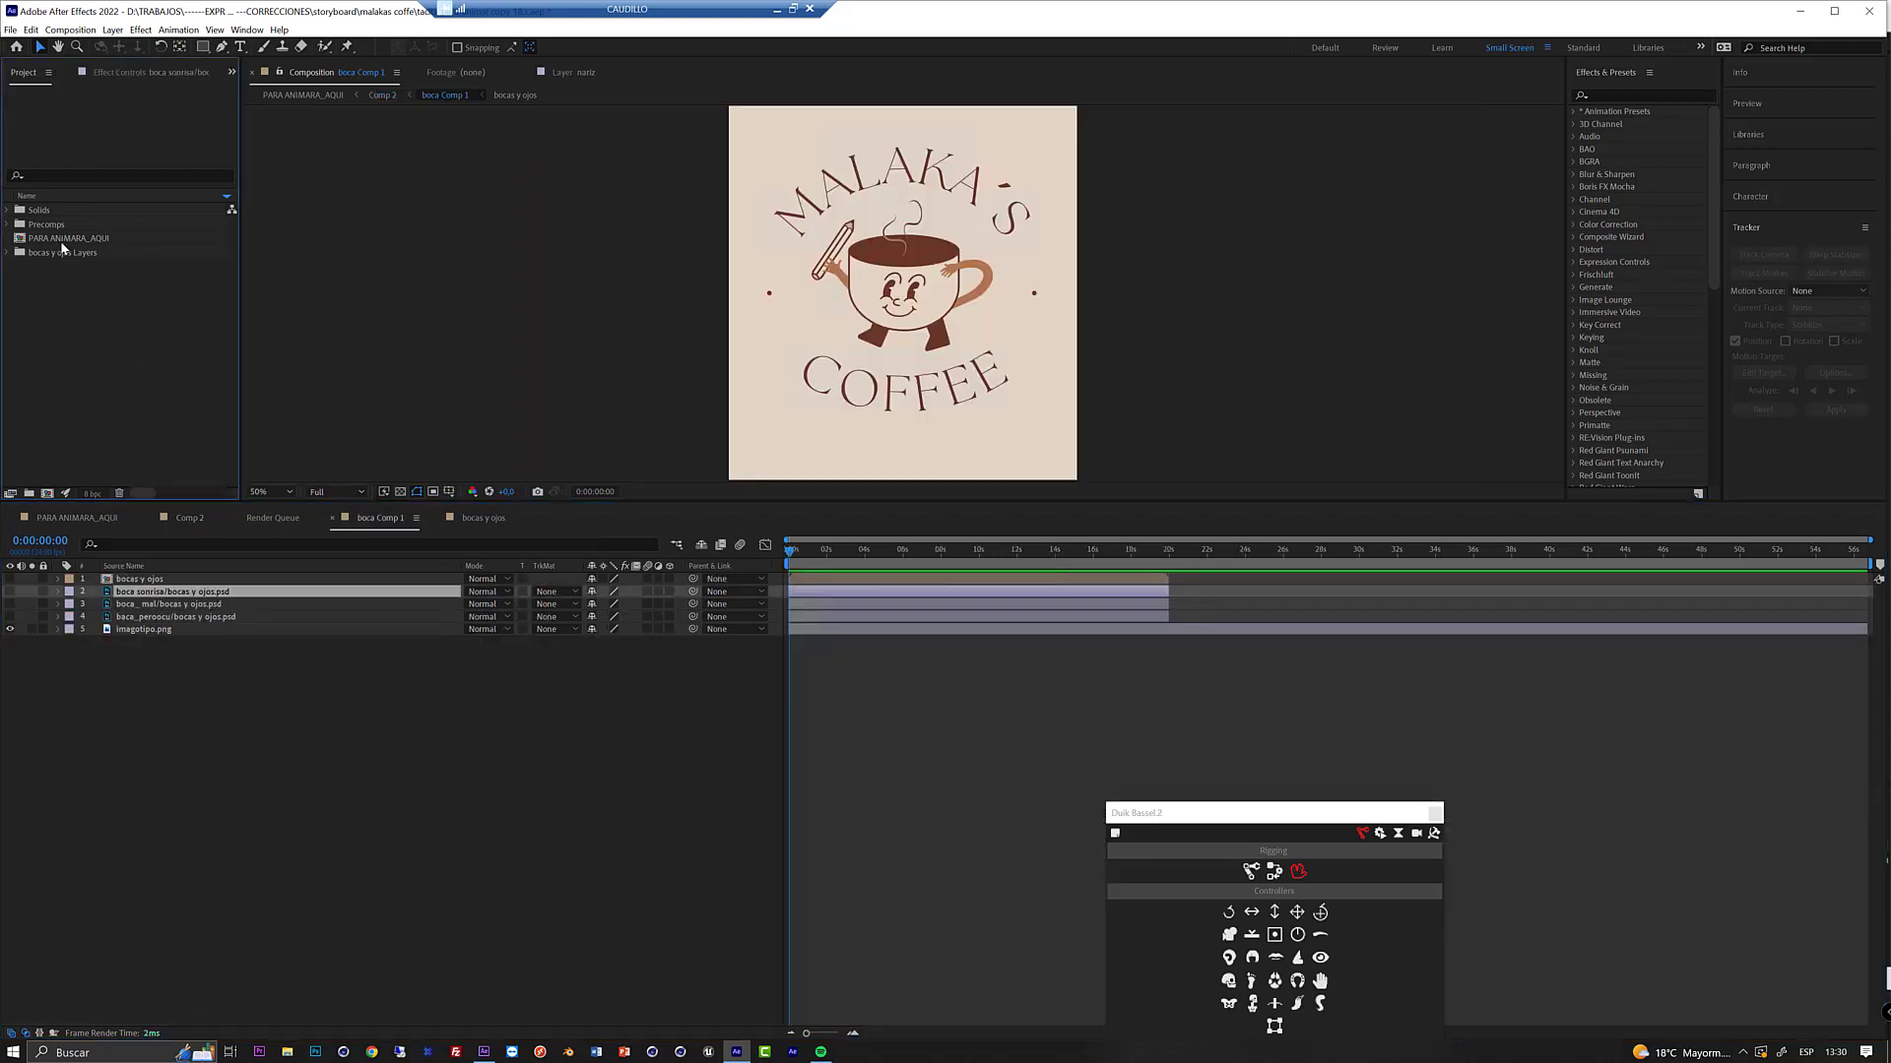
- Expand the bocas y ojos Layers folder and open the bocas y ojos composition at 100% zoom
left_click(9, 255)
double_click(127, 579)
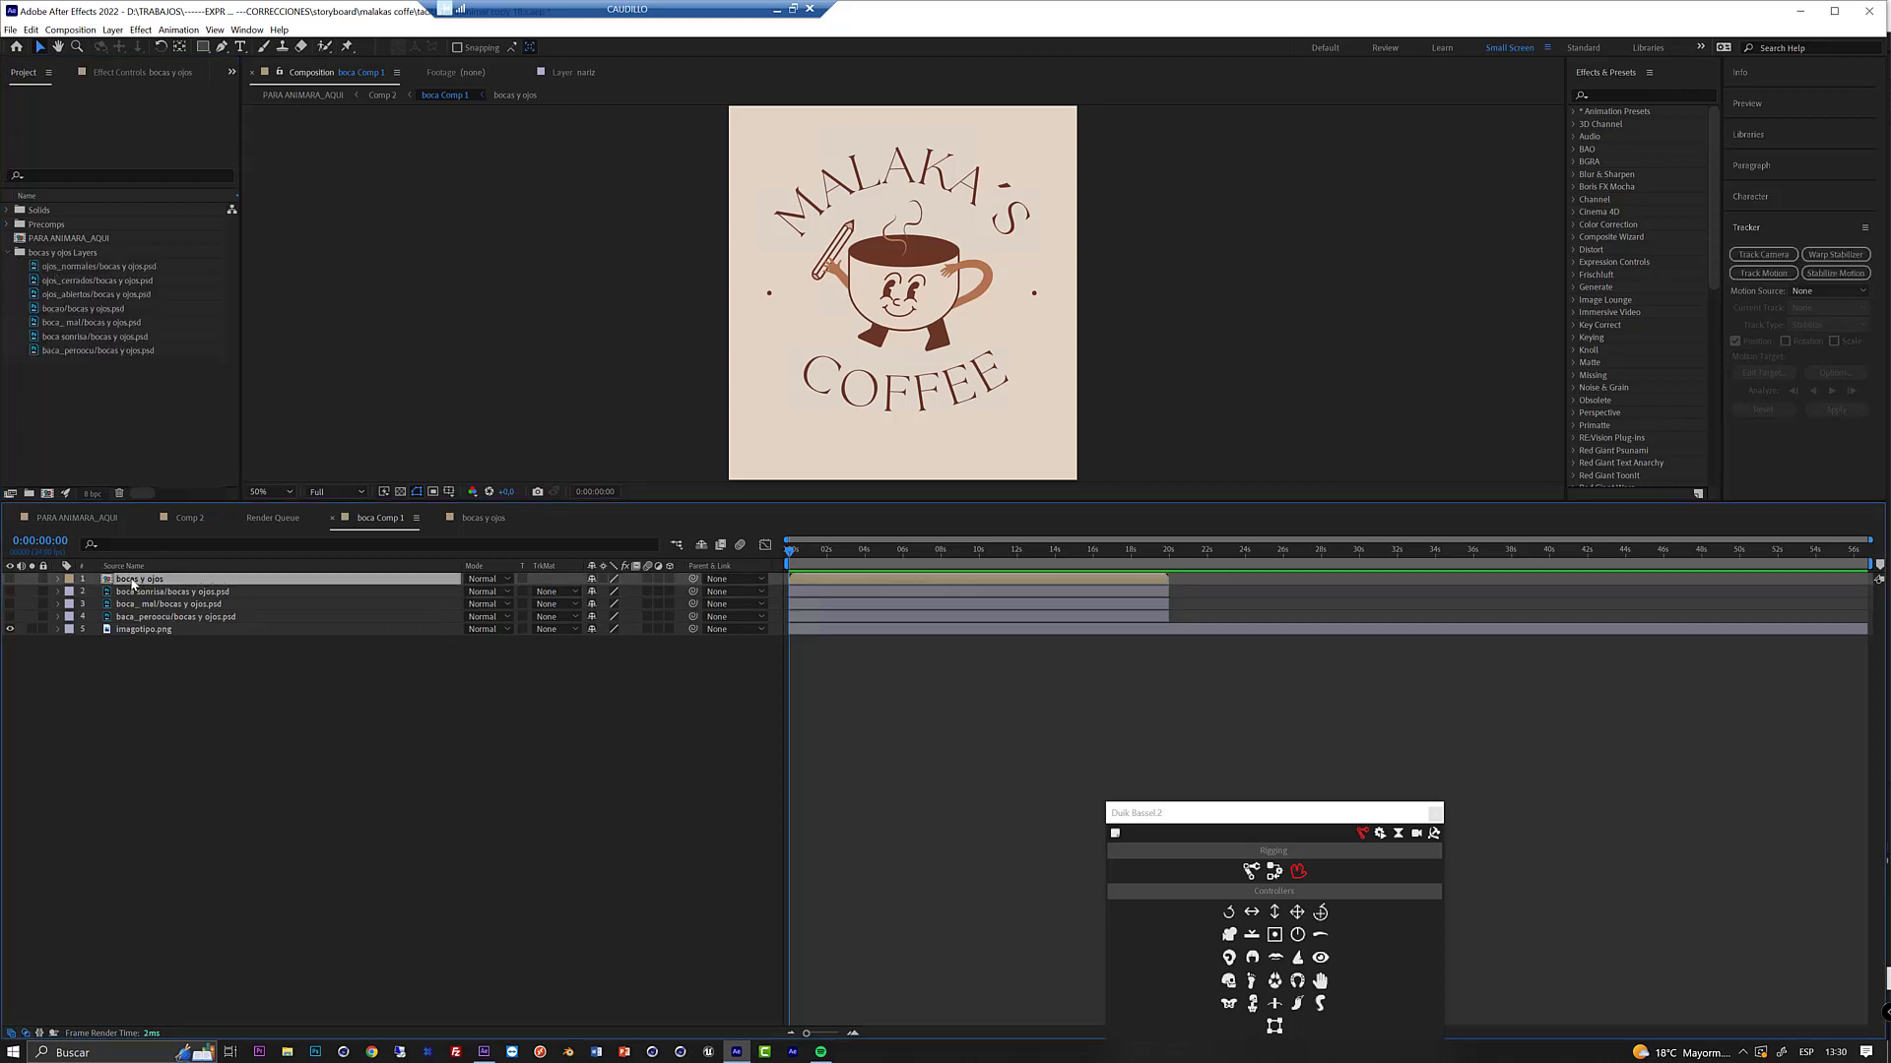
key("z")
left_click(890, 287)
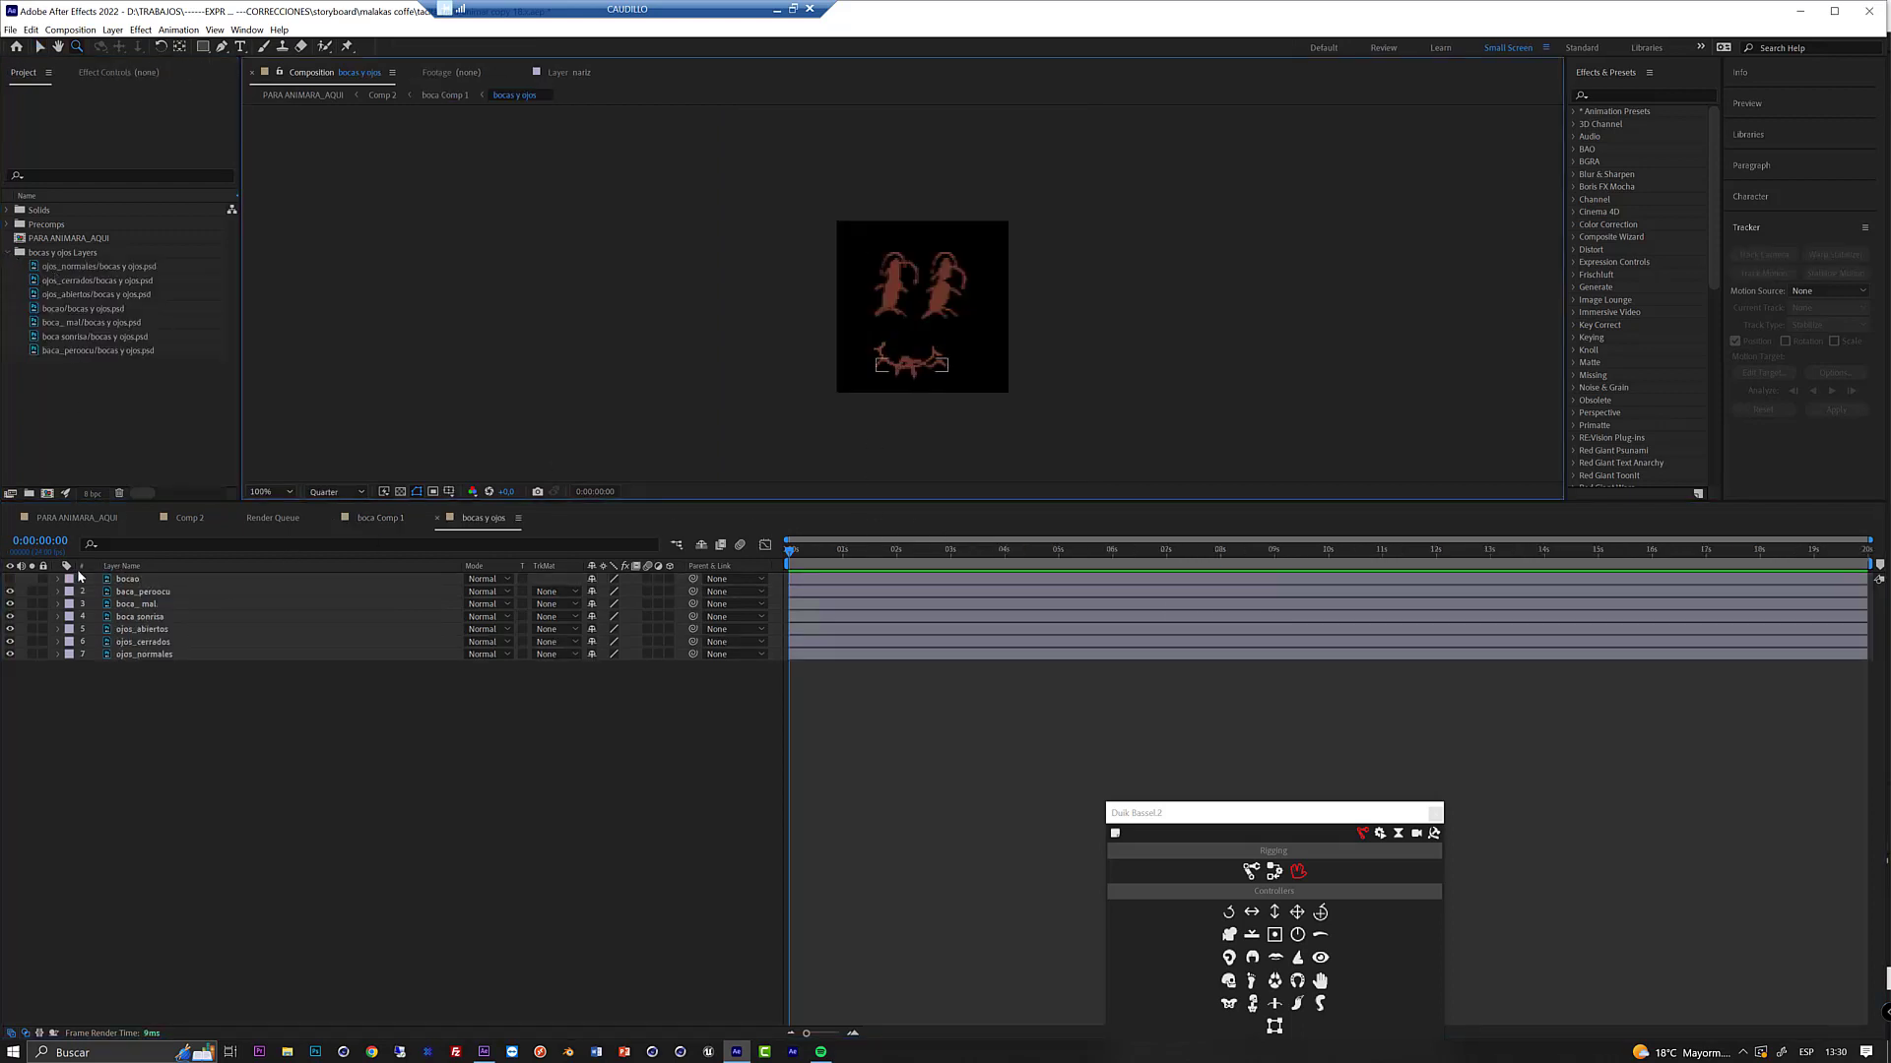
- Turn on the transparency grid and set the preview resolution to Full while soloing the upper layers
left_click(10, 592)
left_click(10, 592)
left_click_drag(32, 579, 32, 630)
left_click(401, 491)
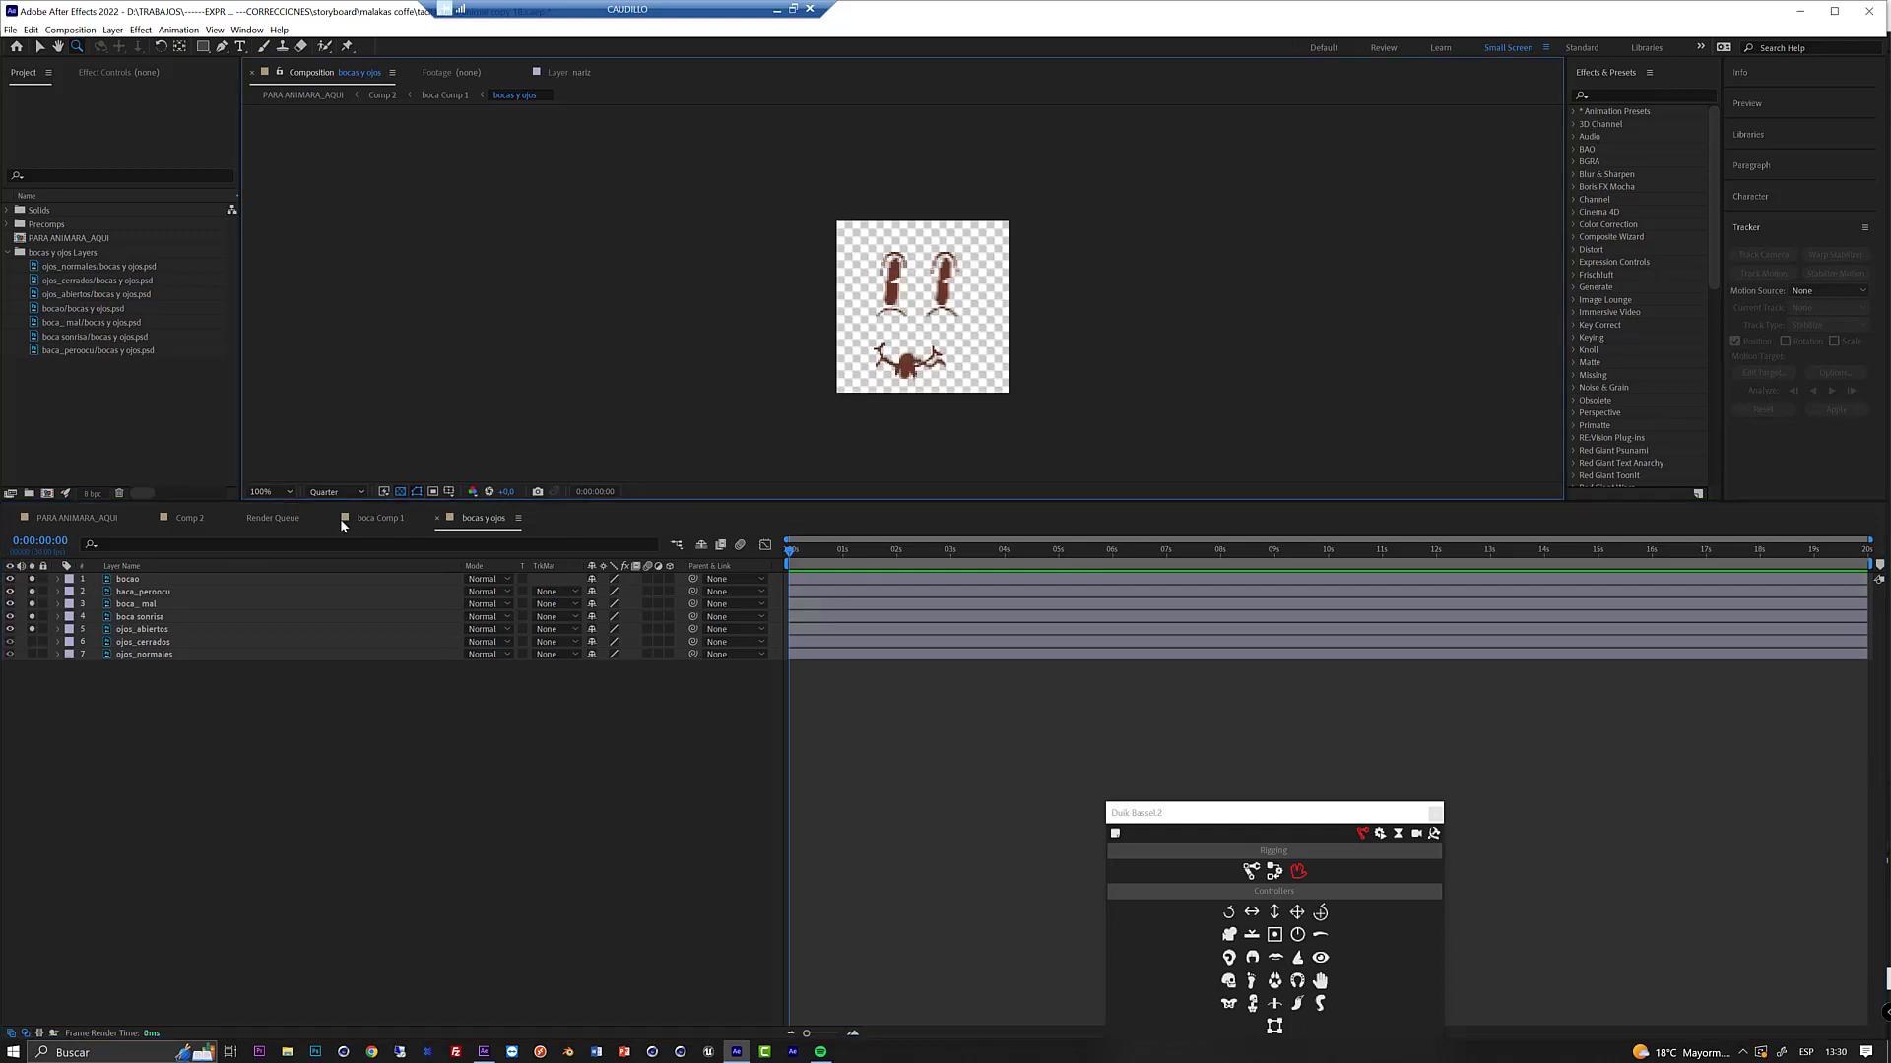
left_click_drag(31, 630, 32, 591)
left_click(32, 590)
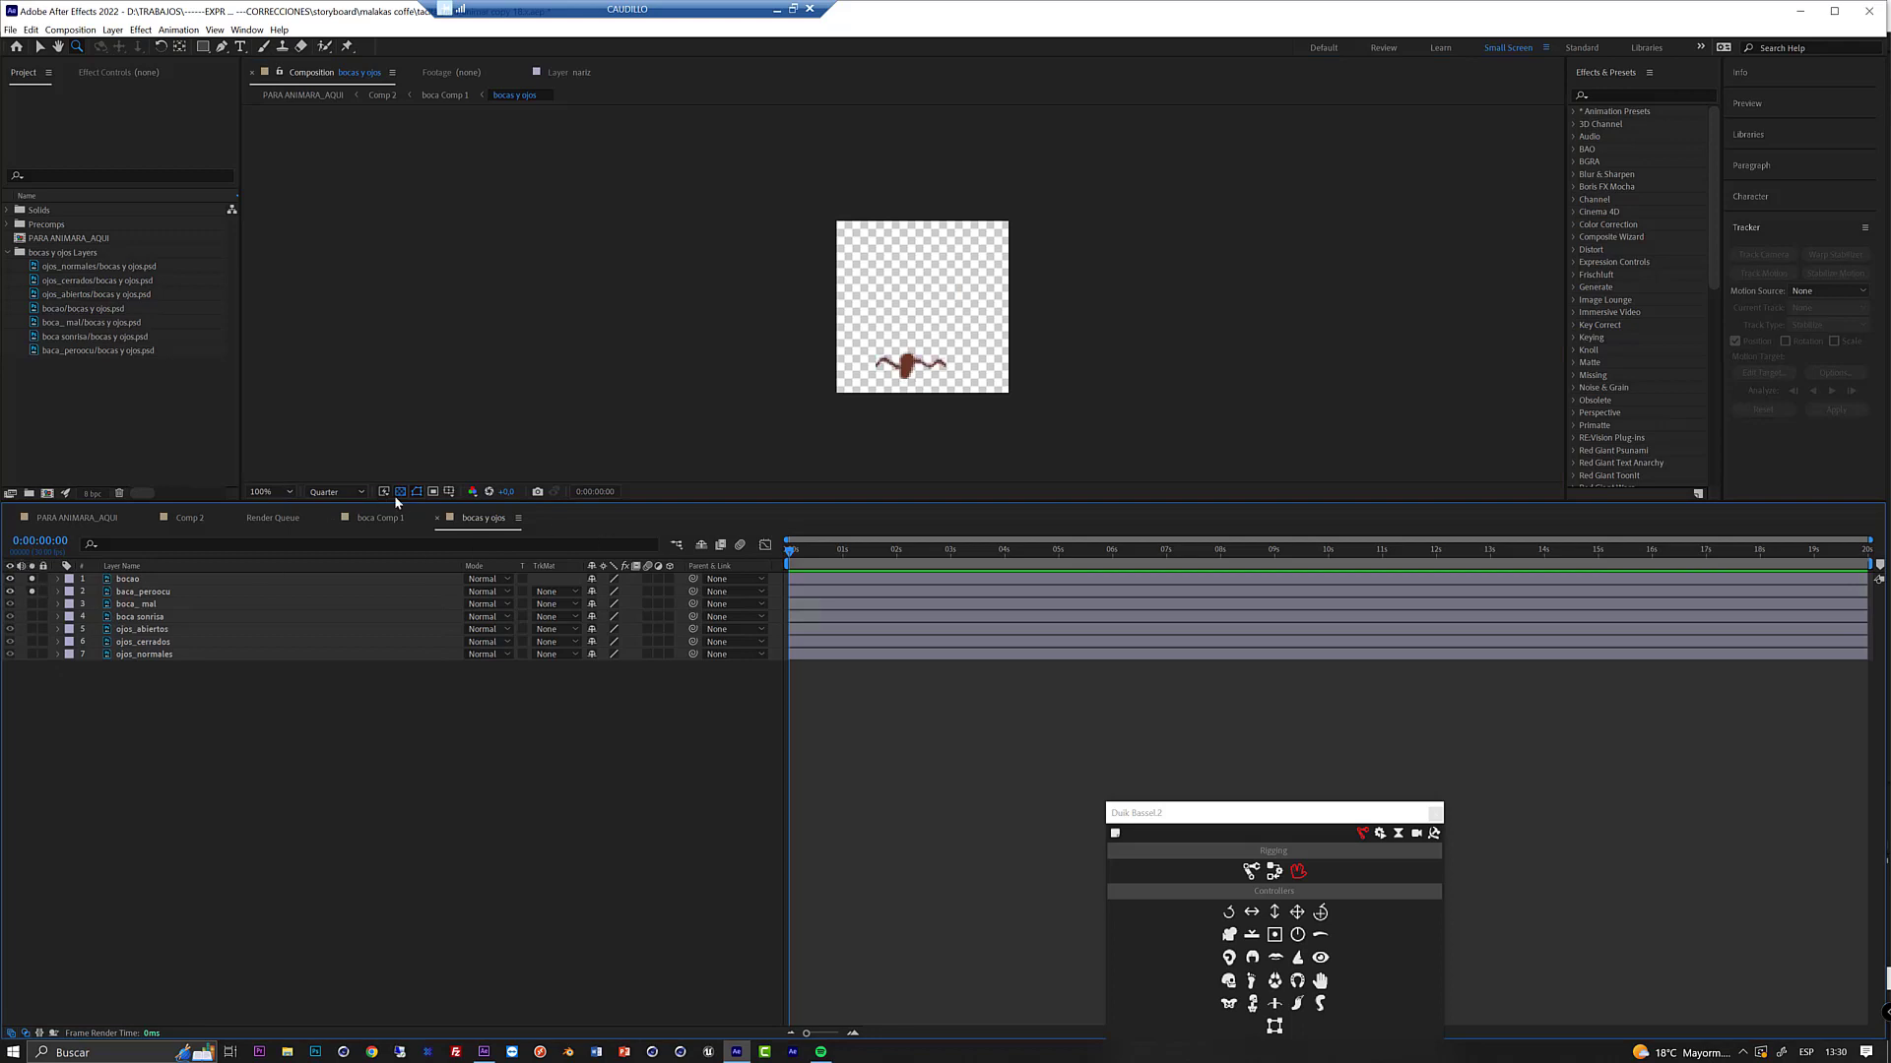
left_click(335, 491)
left_click(330, 522)
- Solo the mouth layers in turn, from bocas to boca sonrisa, to examine each mouth drawing
left_click(32, 591)
left_click(34, 579)
left_click(33, 579)
left_click(32, 591)
left_click(32, 604)
left_click(33, 603)
left_click(31, 616)
- Solo ojos_abiertos, ojos_cerrados and ojos_normales in turn to examine each eye drawing
left_click(32, 630)
left_click(32, 616)
left_click(32, 630, "alt")
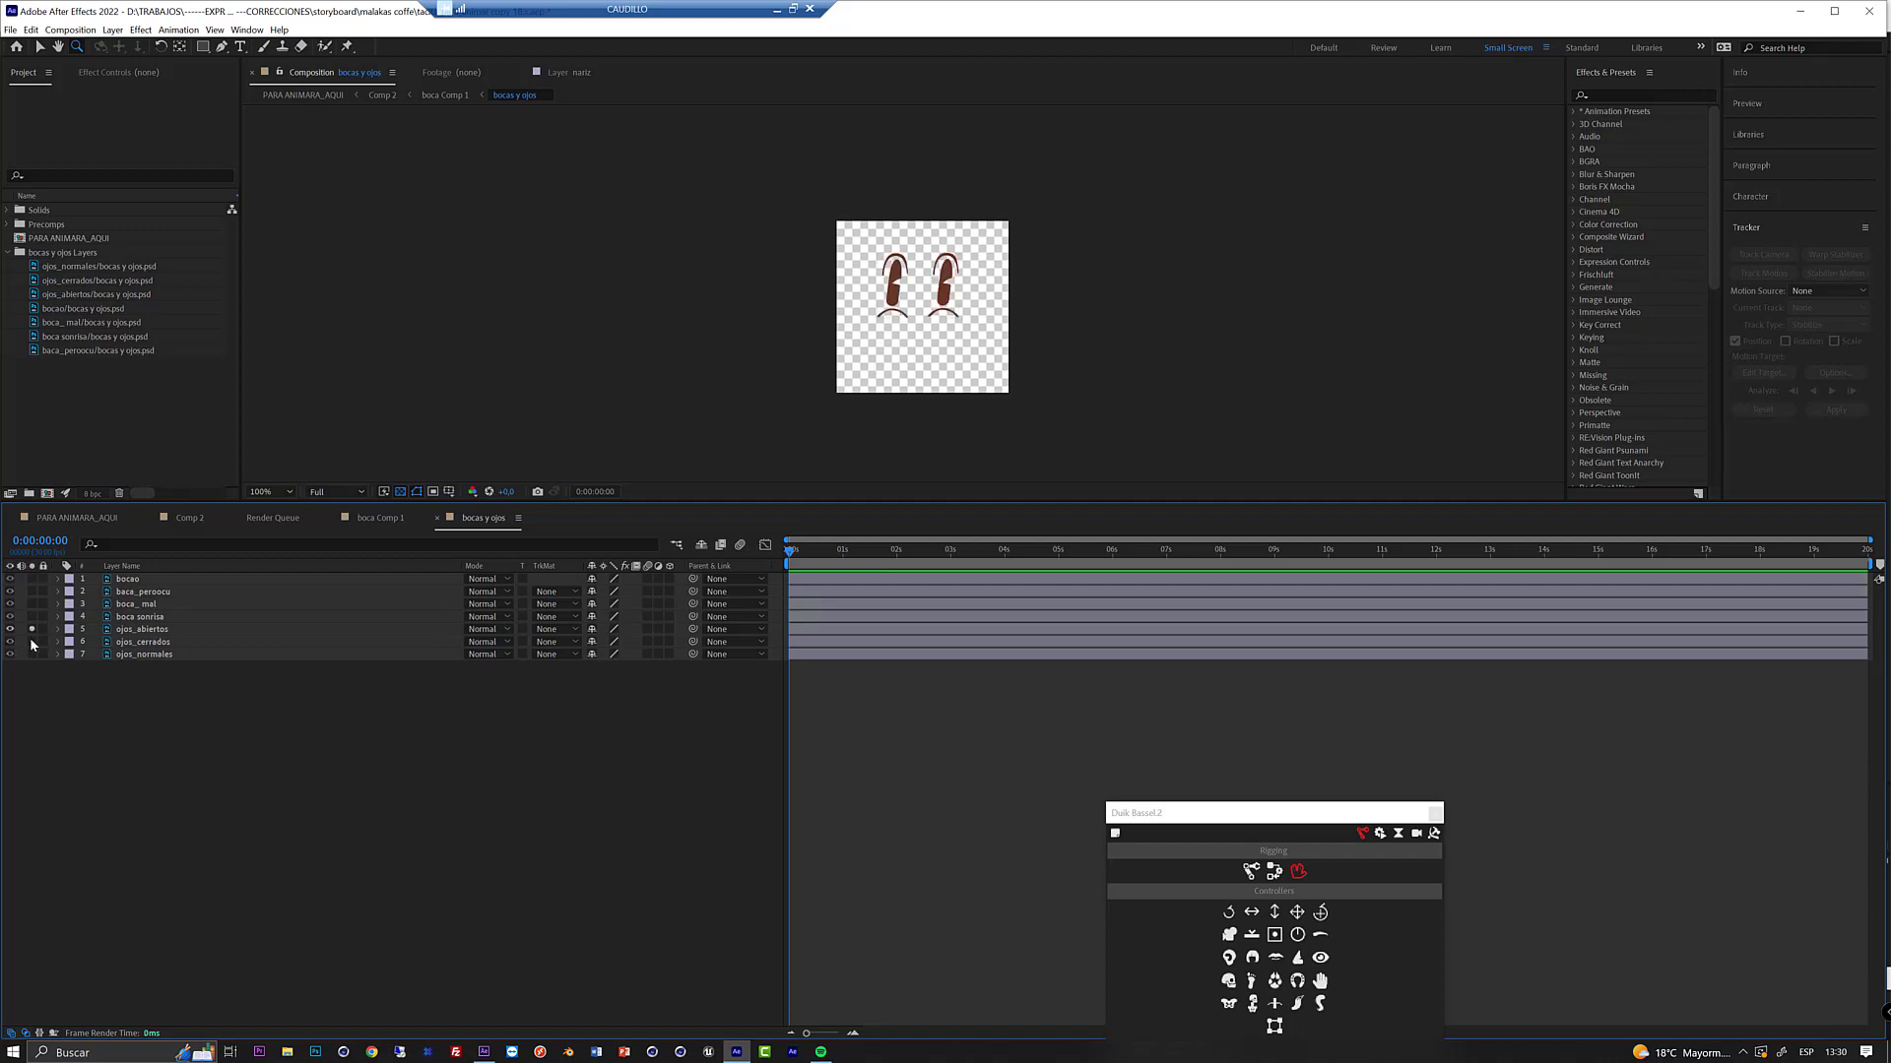
left_click(31, 629)
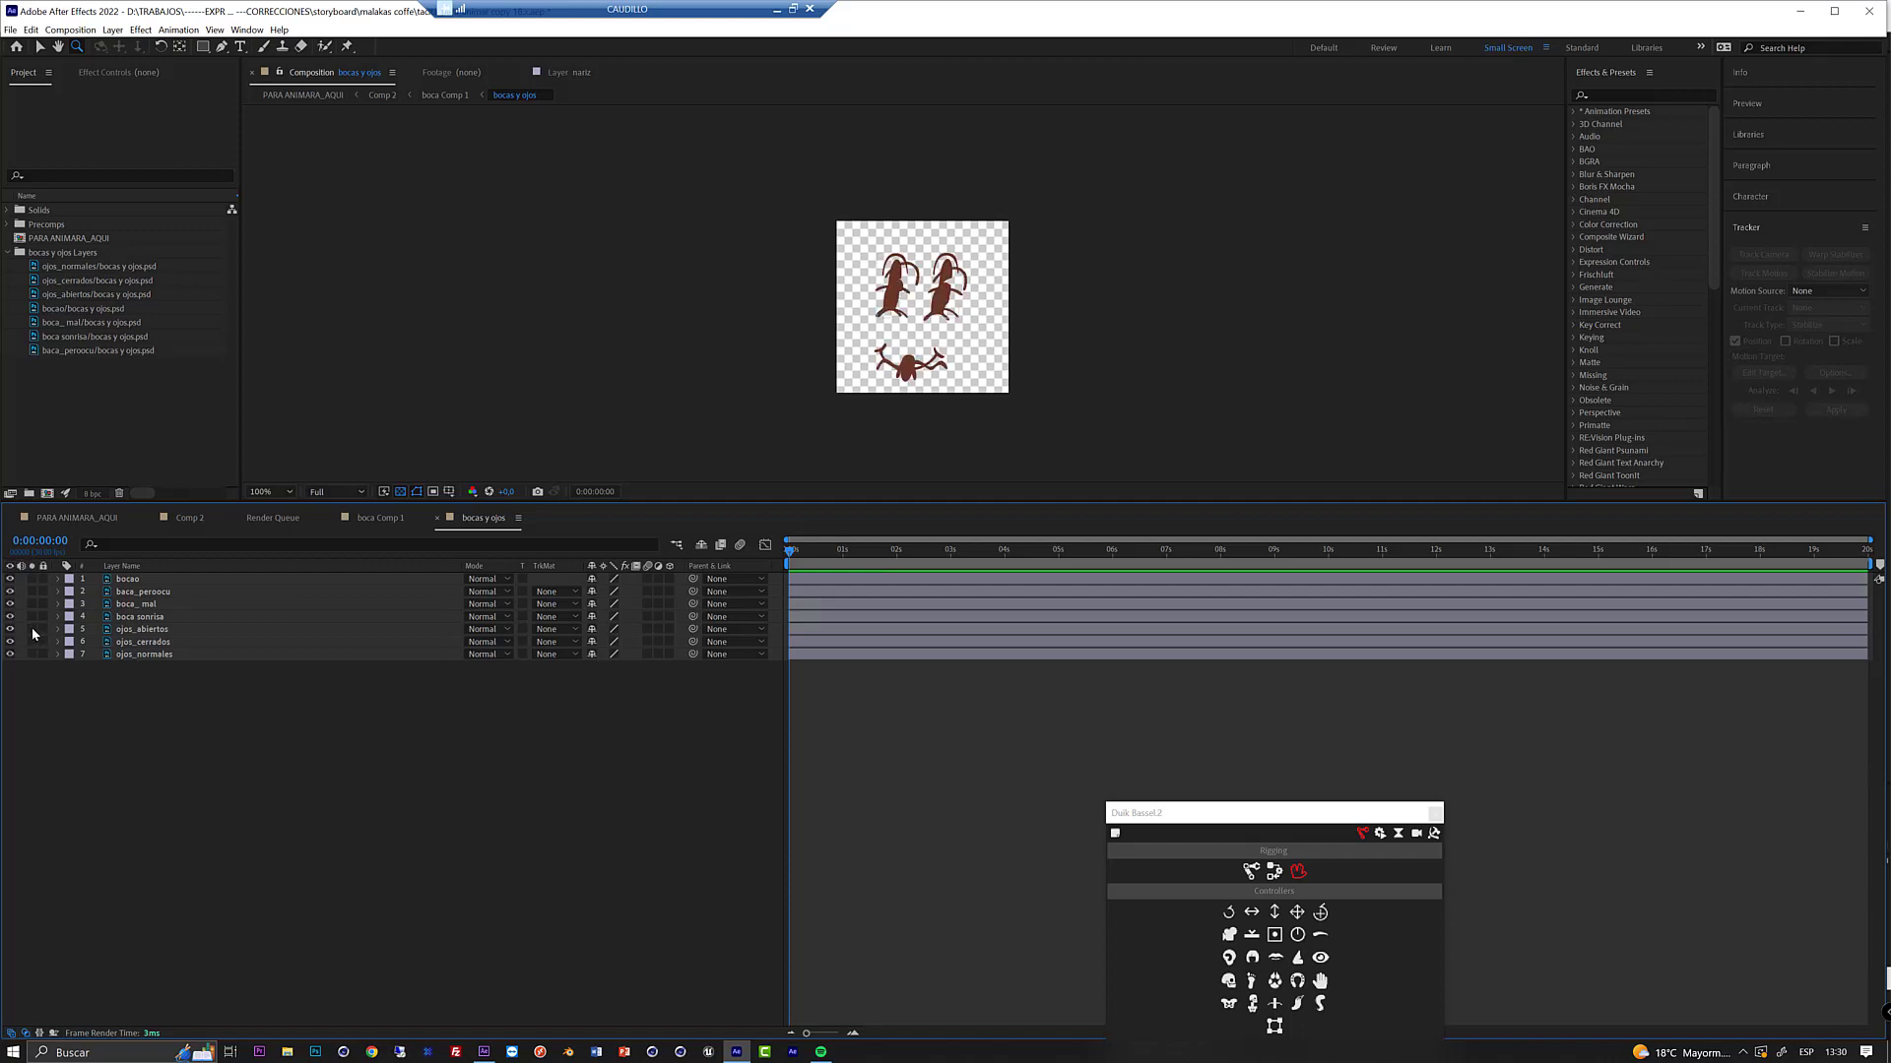
left_click(31, 629)
left_click(32, 641)
left_click(32, 654)
left_click(31, 629)
left_click(32, 654)
- Return to boca Comp 1 and extend the three individual mouth layers to end at about 30 s
left_click(676, 546)
left_click(583, 549)
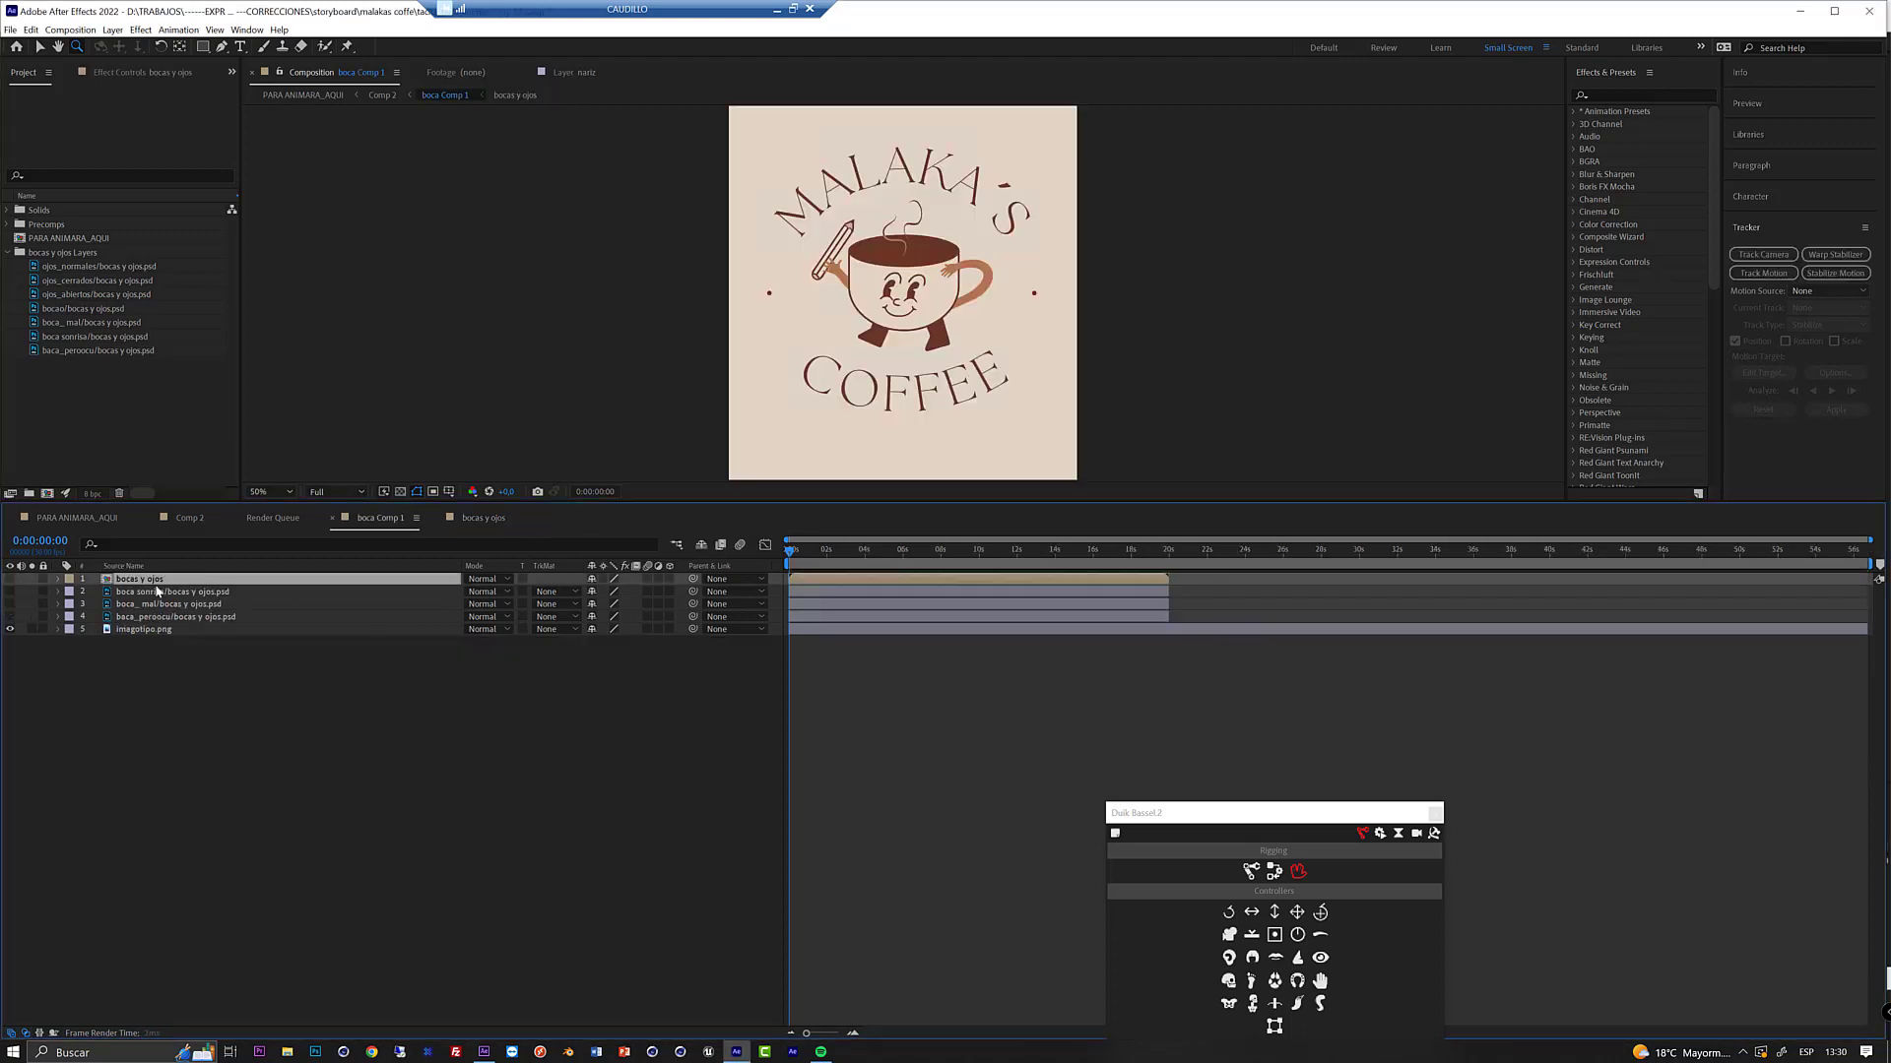
left_click(308, 736)
left_click(129, 593)
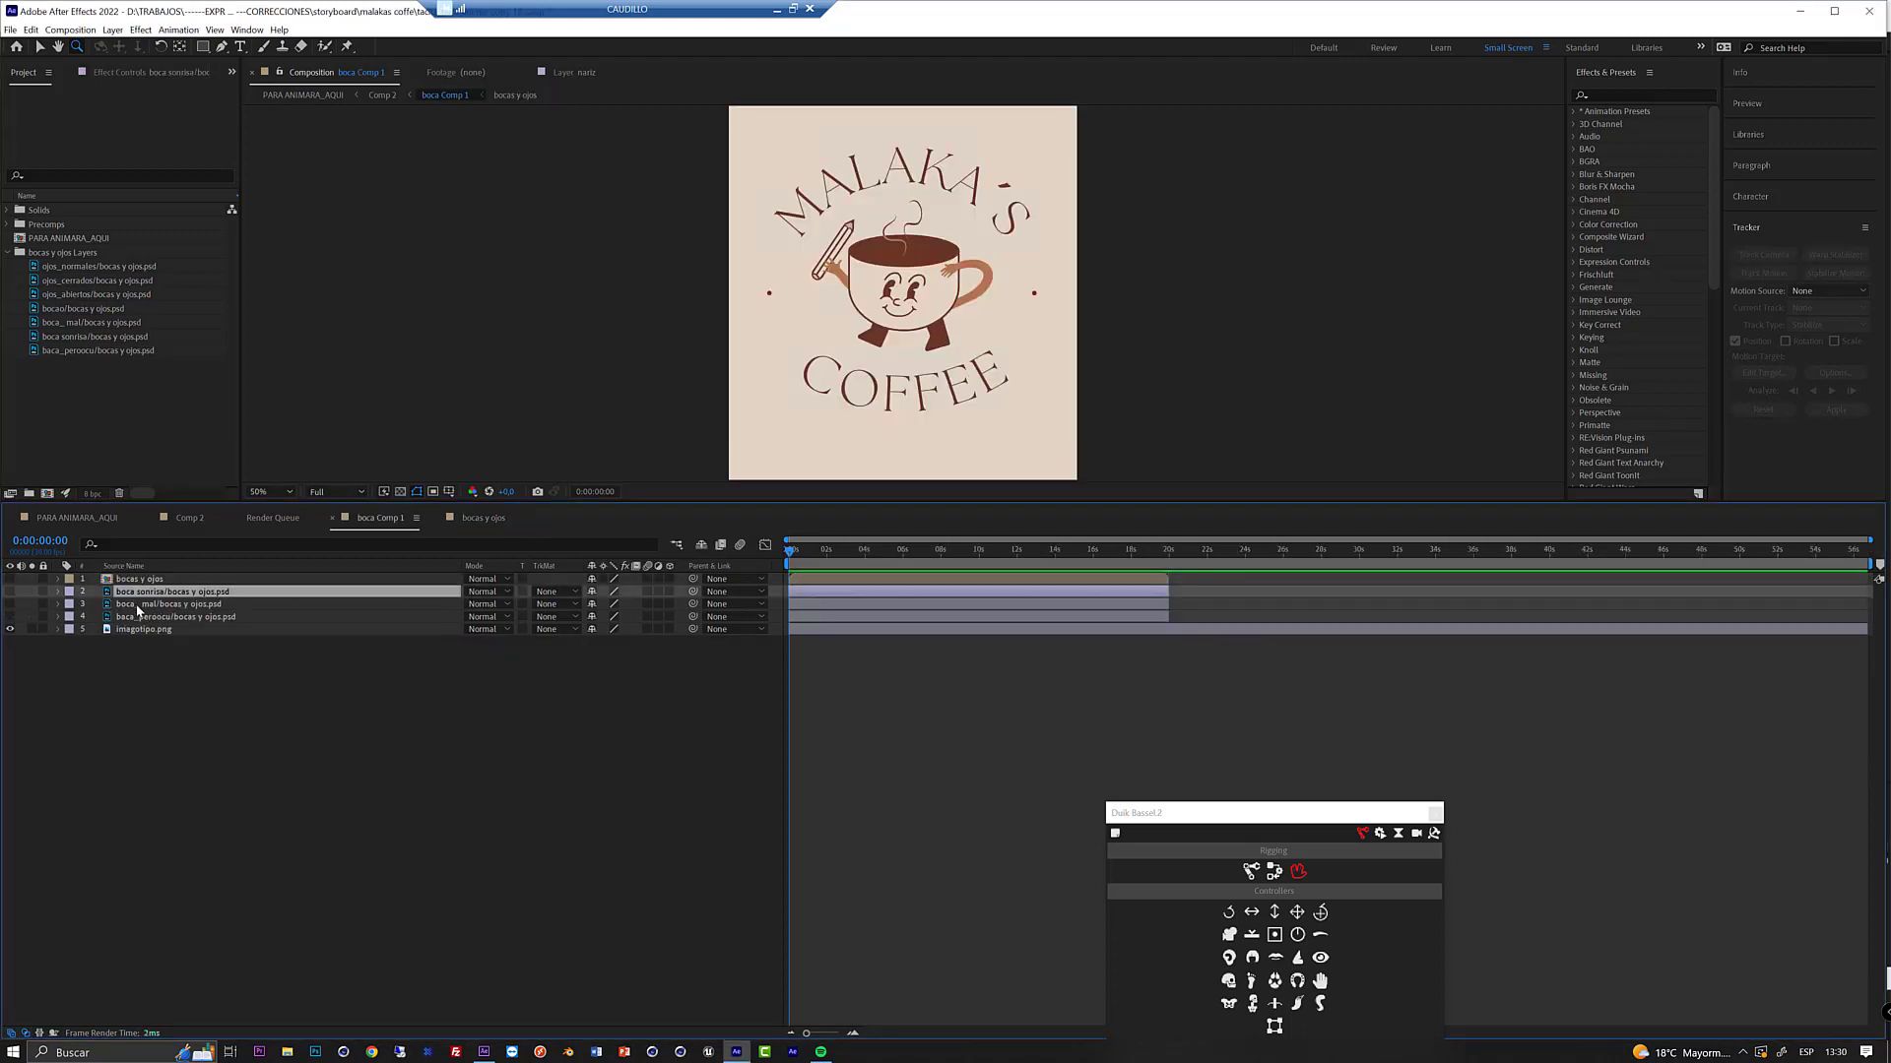
left_click(139, 605)
left_click(139, 618)
left_click(152, 594)
left_click(1132, 616, "shift")
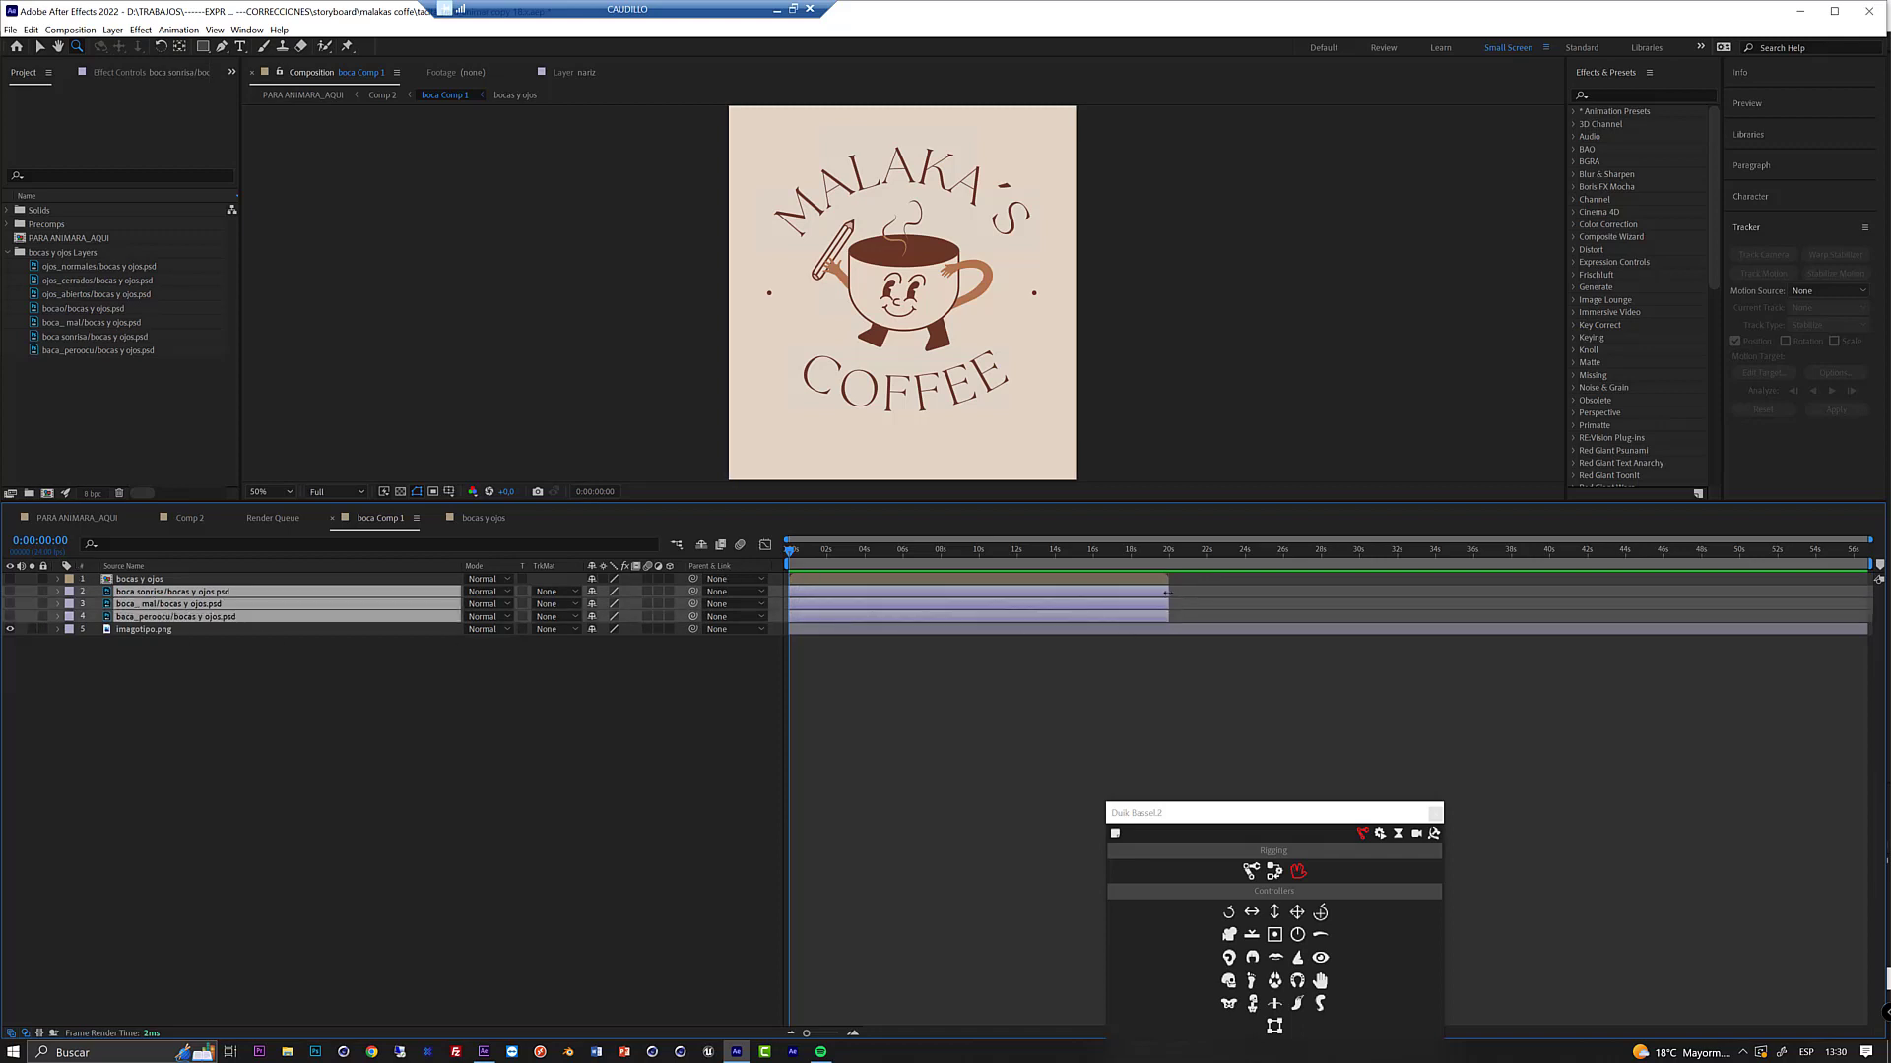
left_click_drag(1167, 617, 1364, 617)
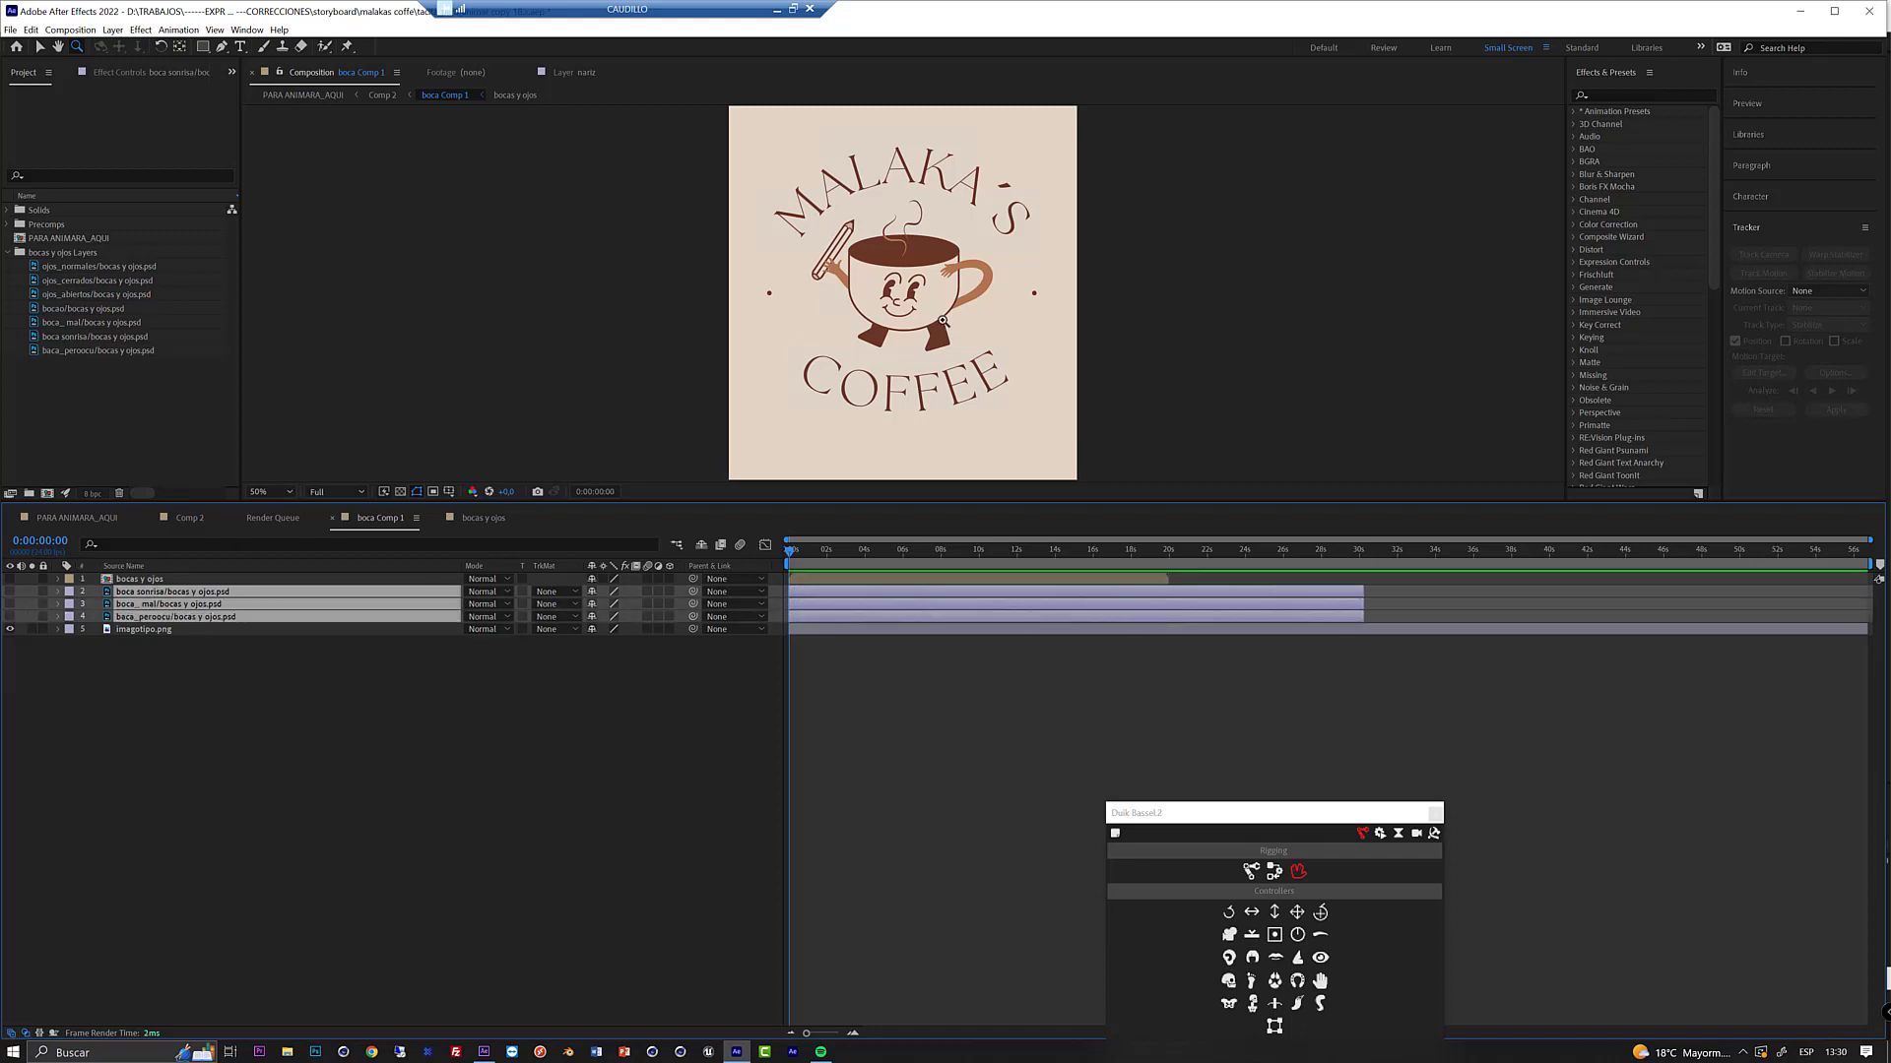
- Make the three mouth layers visible and hide the imagotipo.png layer
left_click_drag(10, 592, 9, 620)
scroll(931, 310, "up", 2)
key("v")
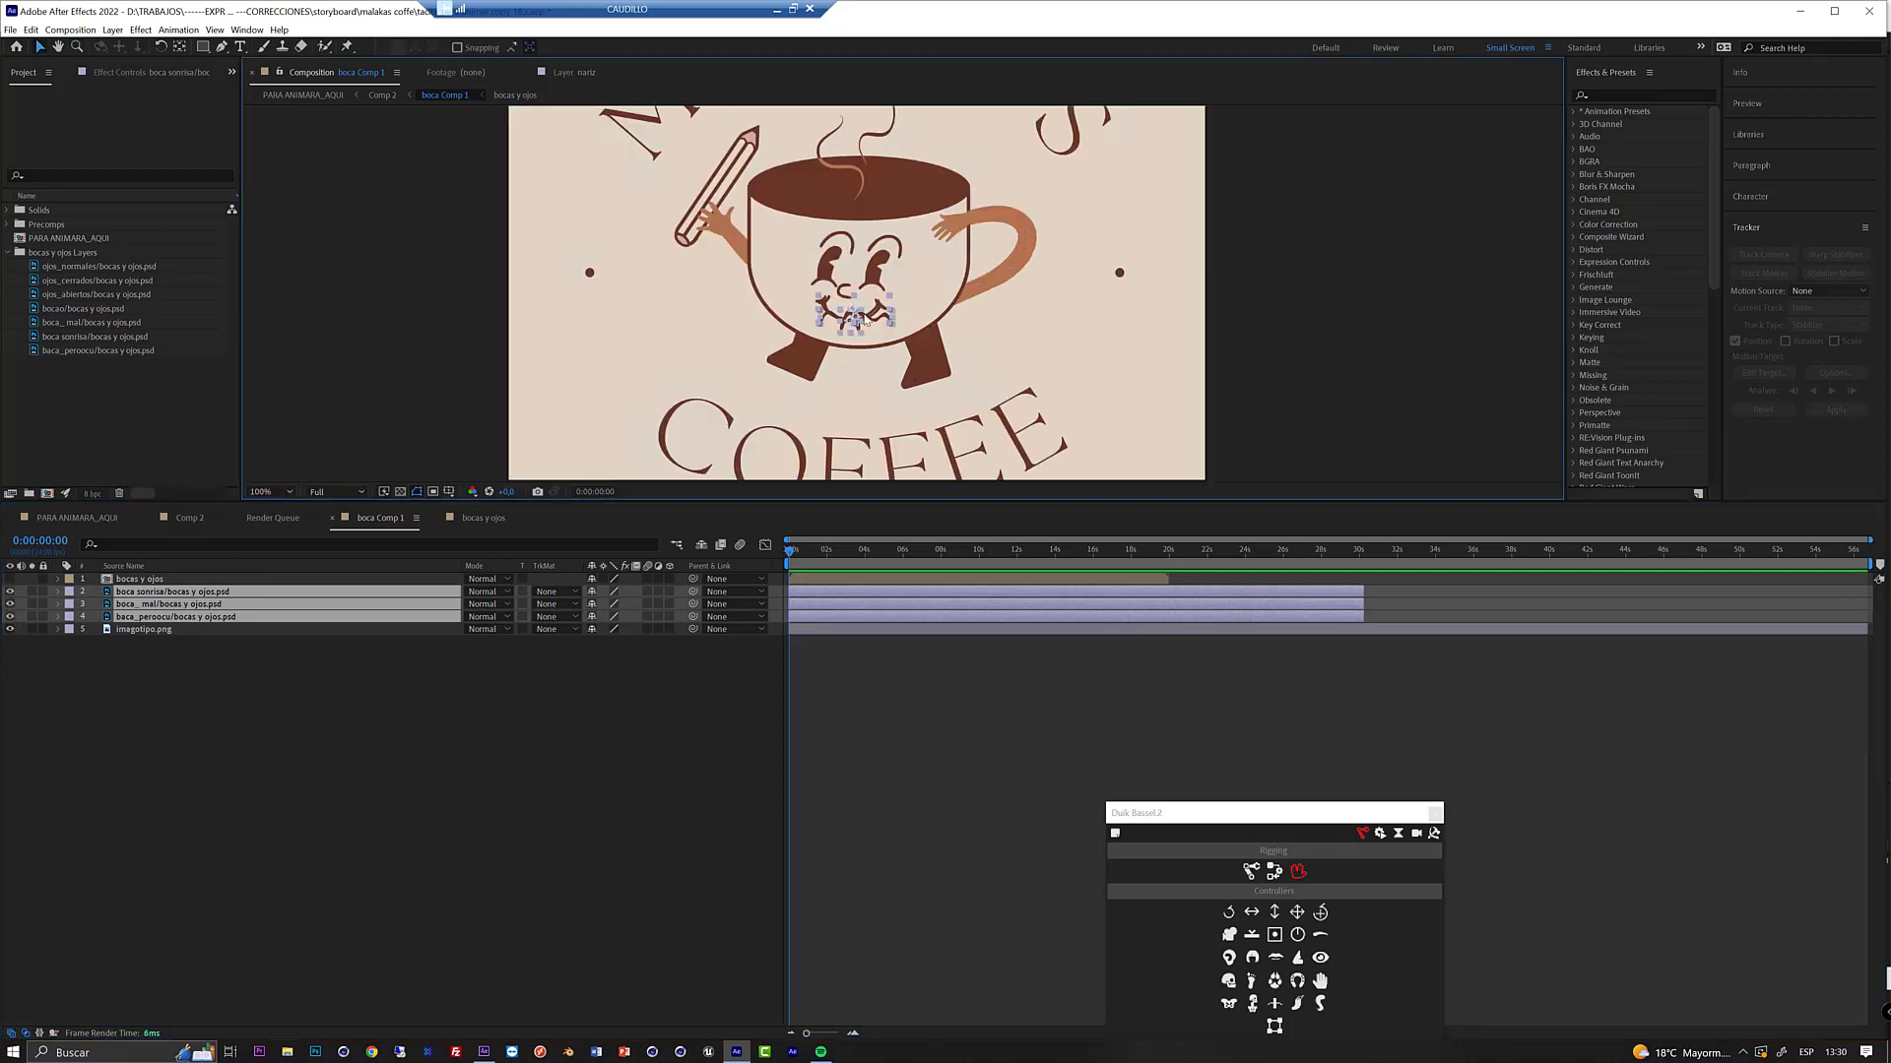
left_click(111, 632)
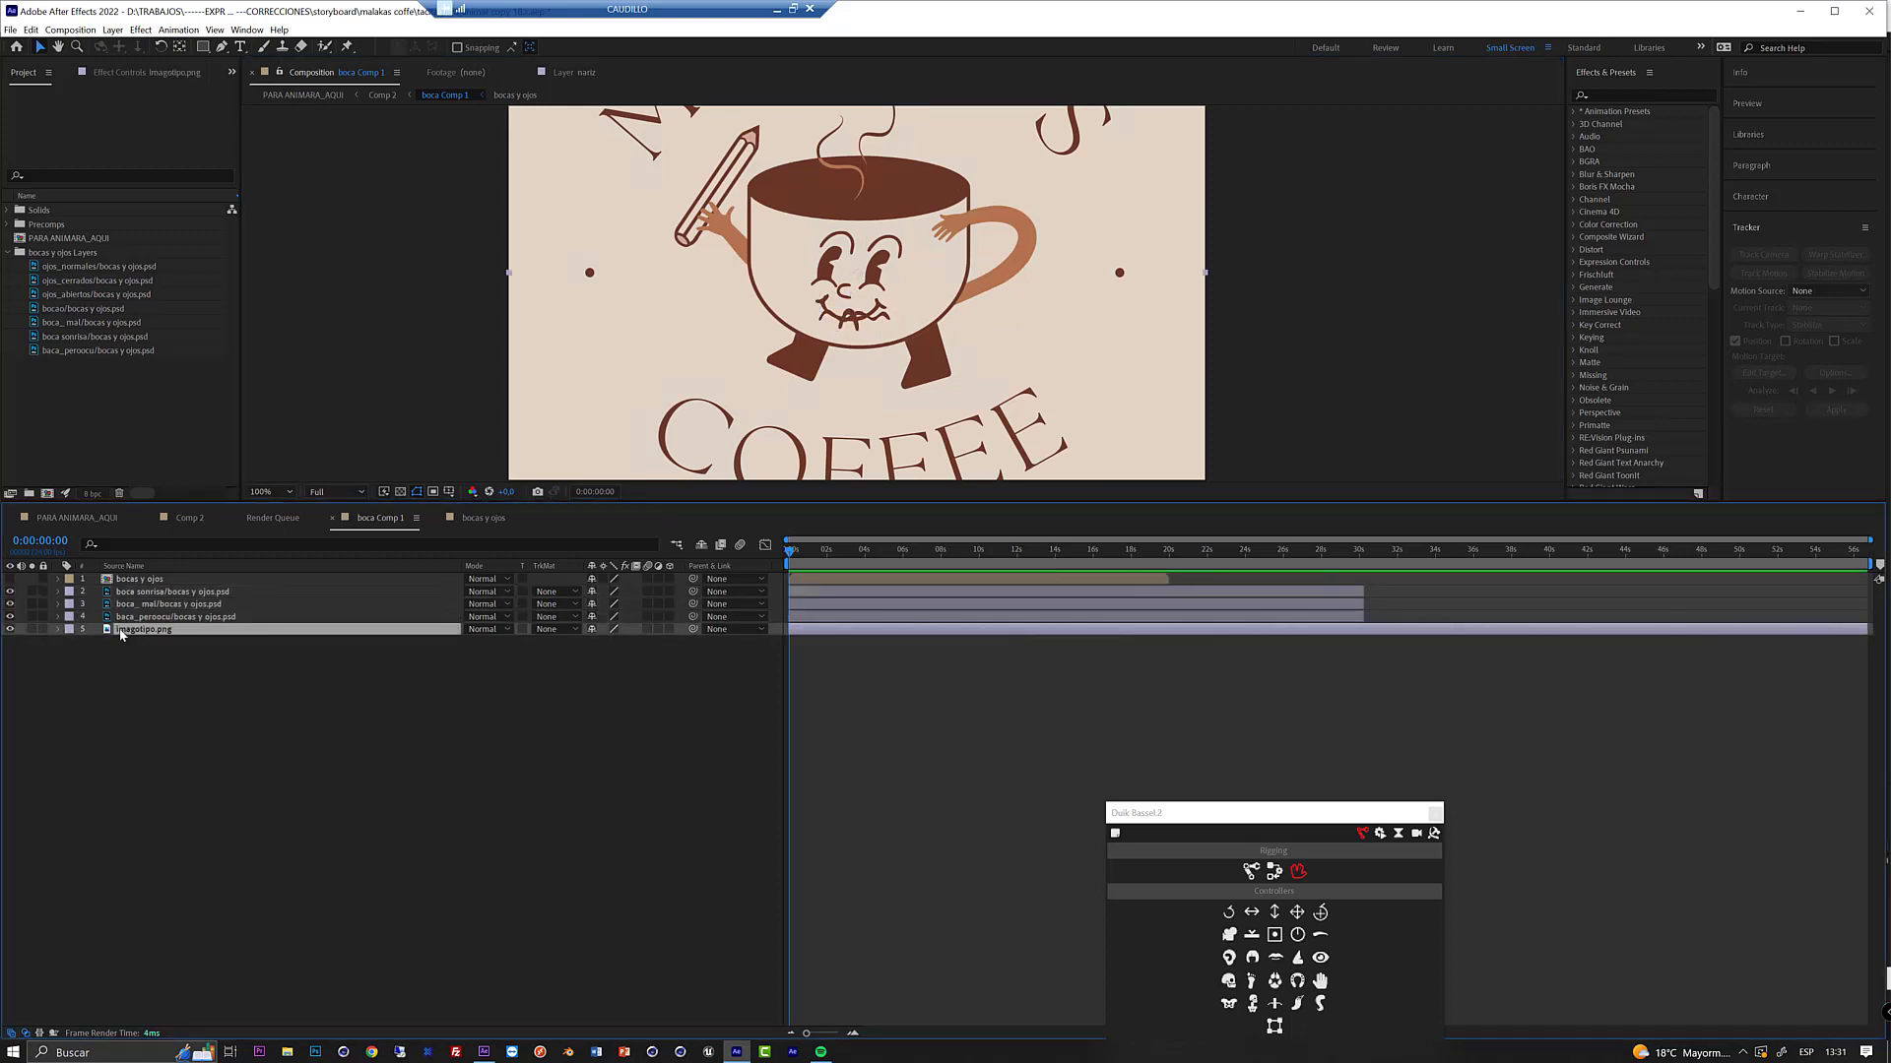
left_click(9, 629)
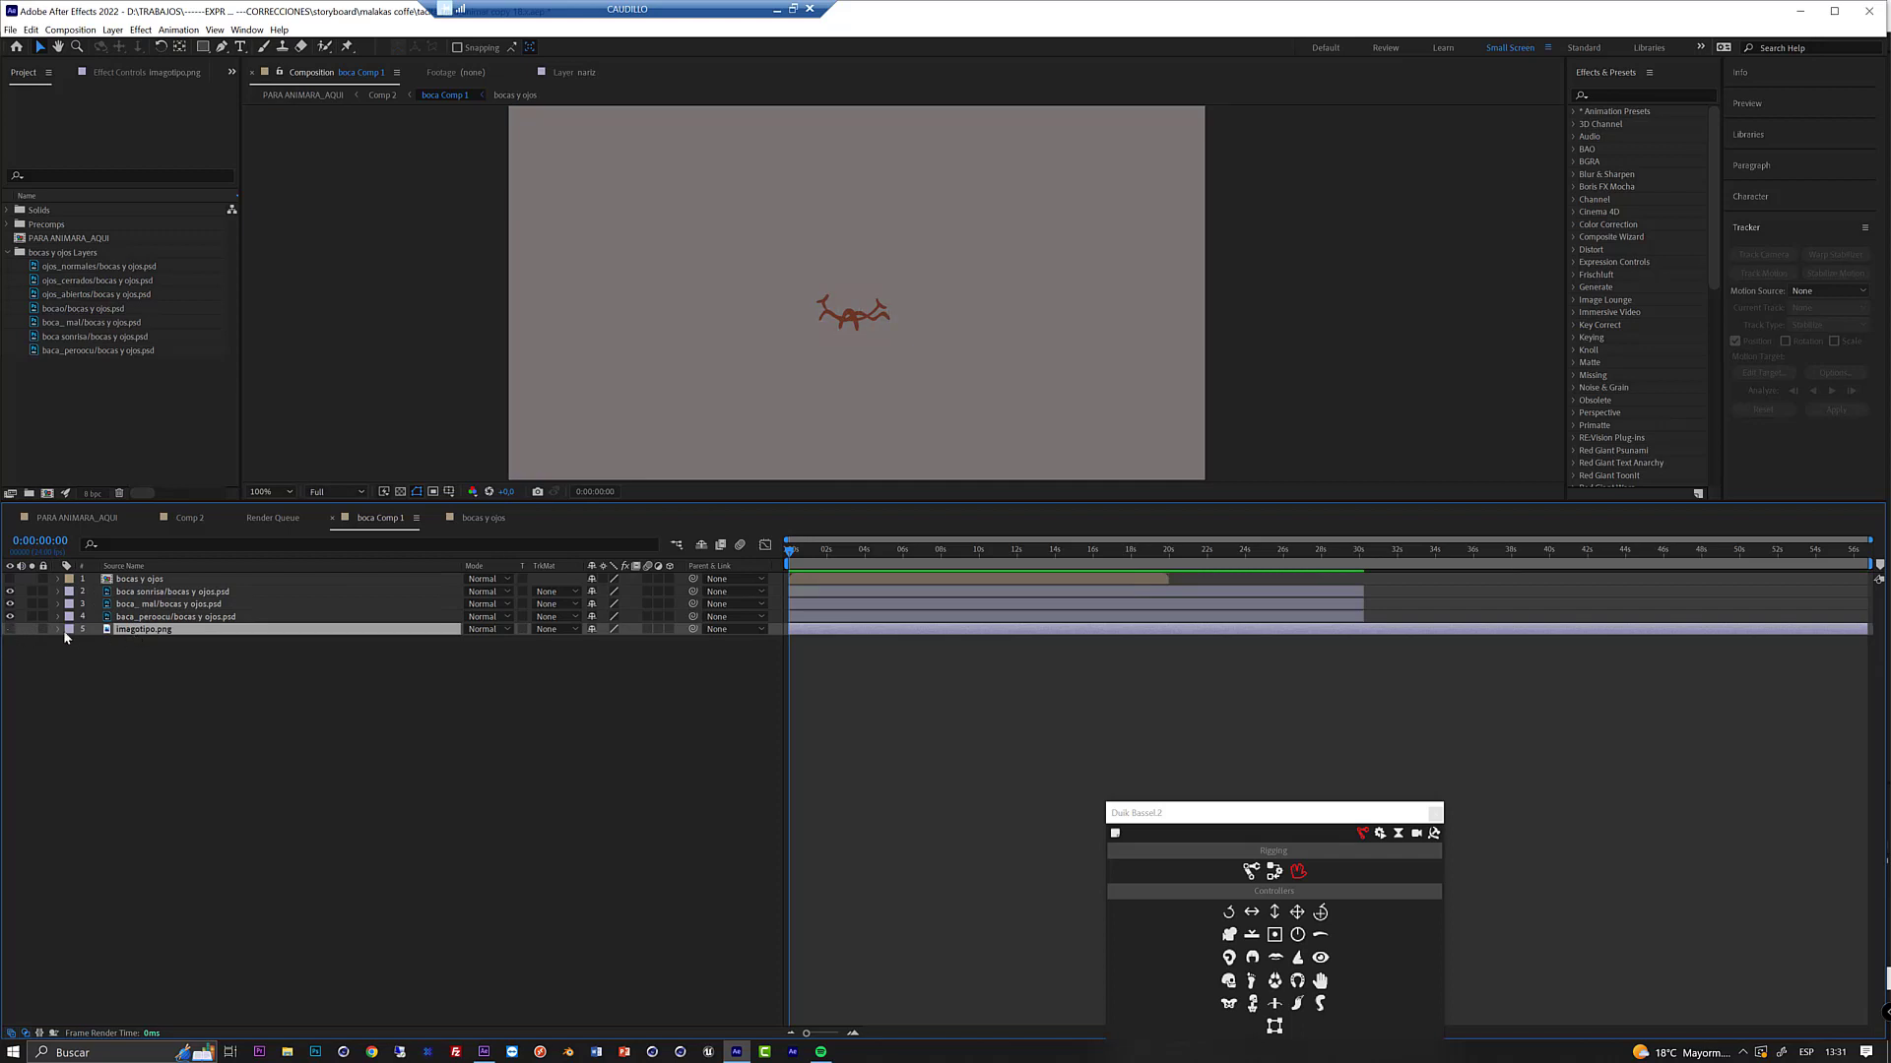
left_click(10, 630)
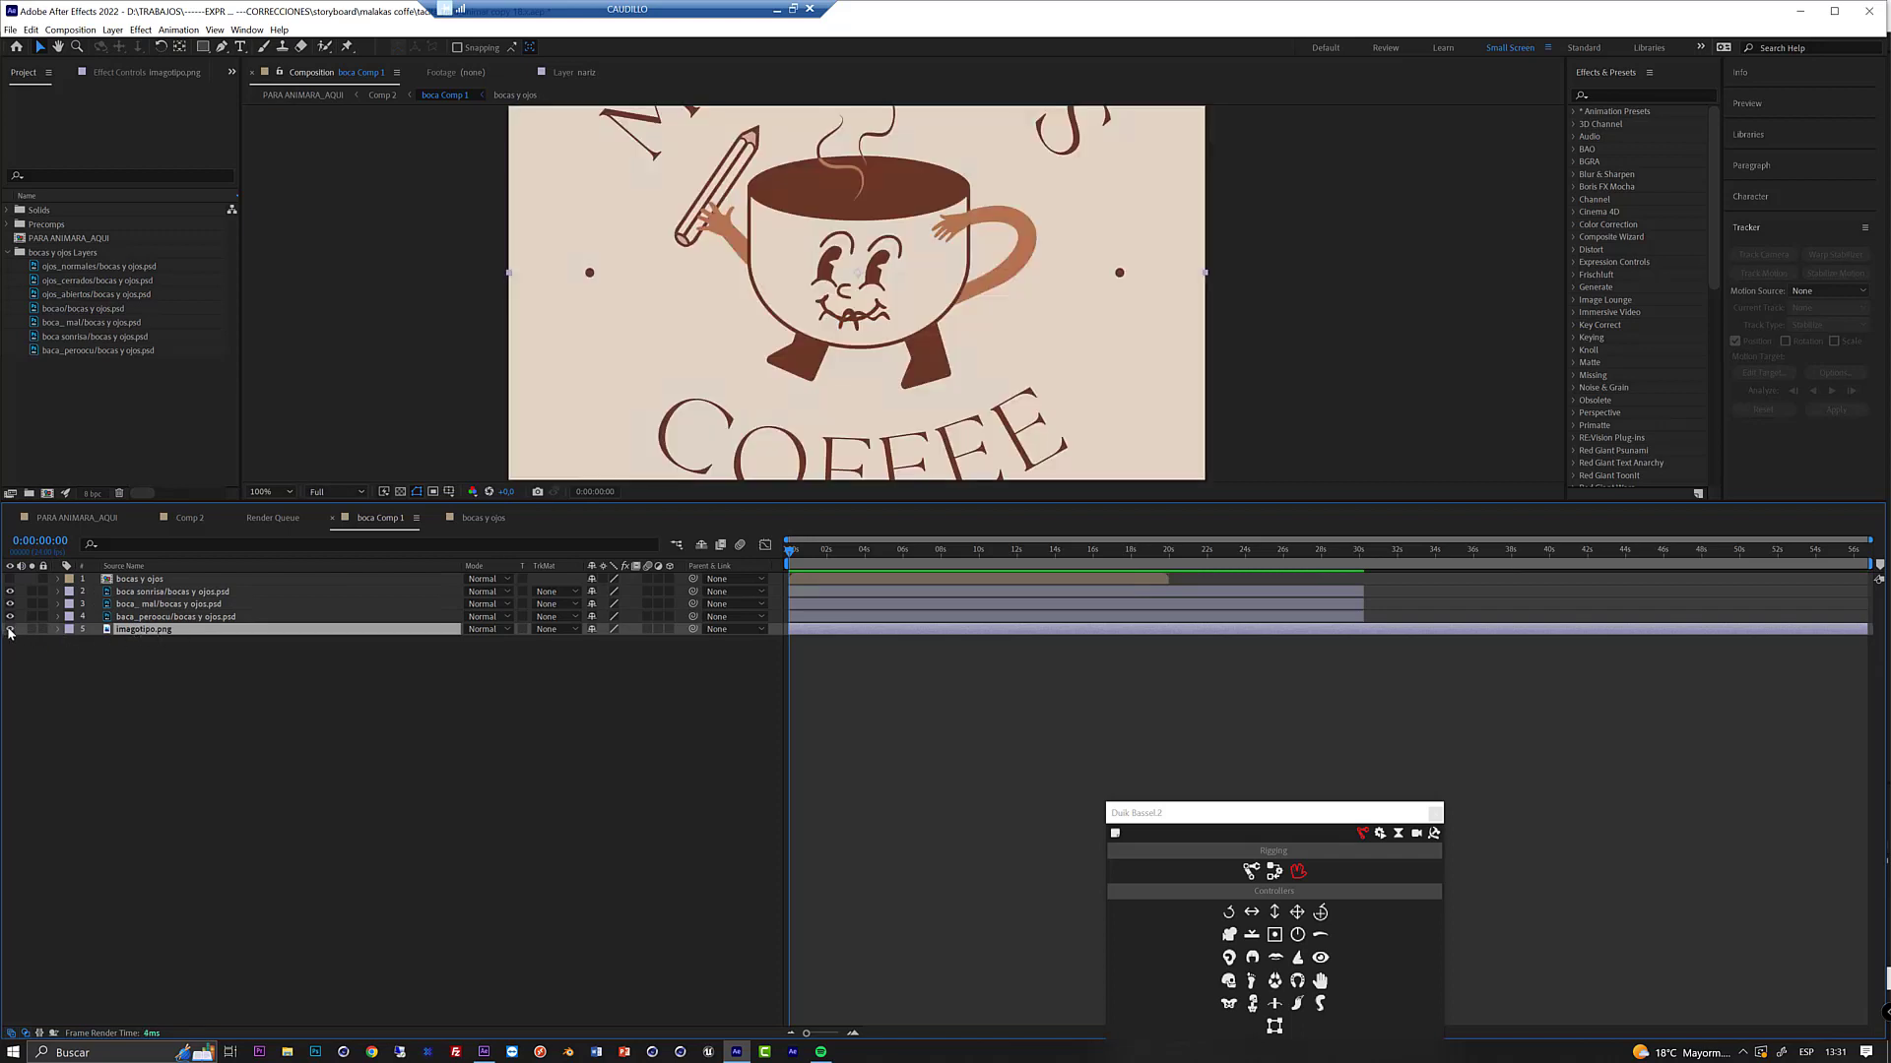
left_click(10, 629)
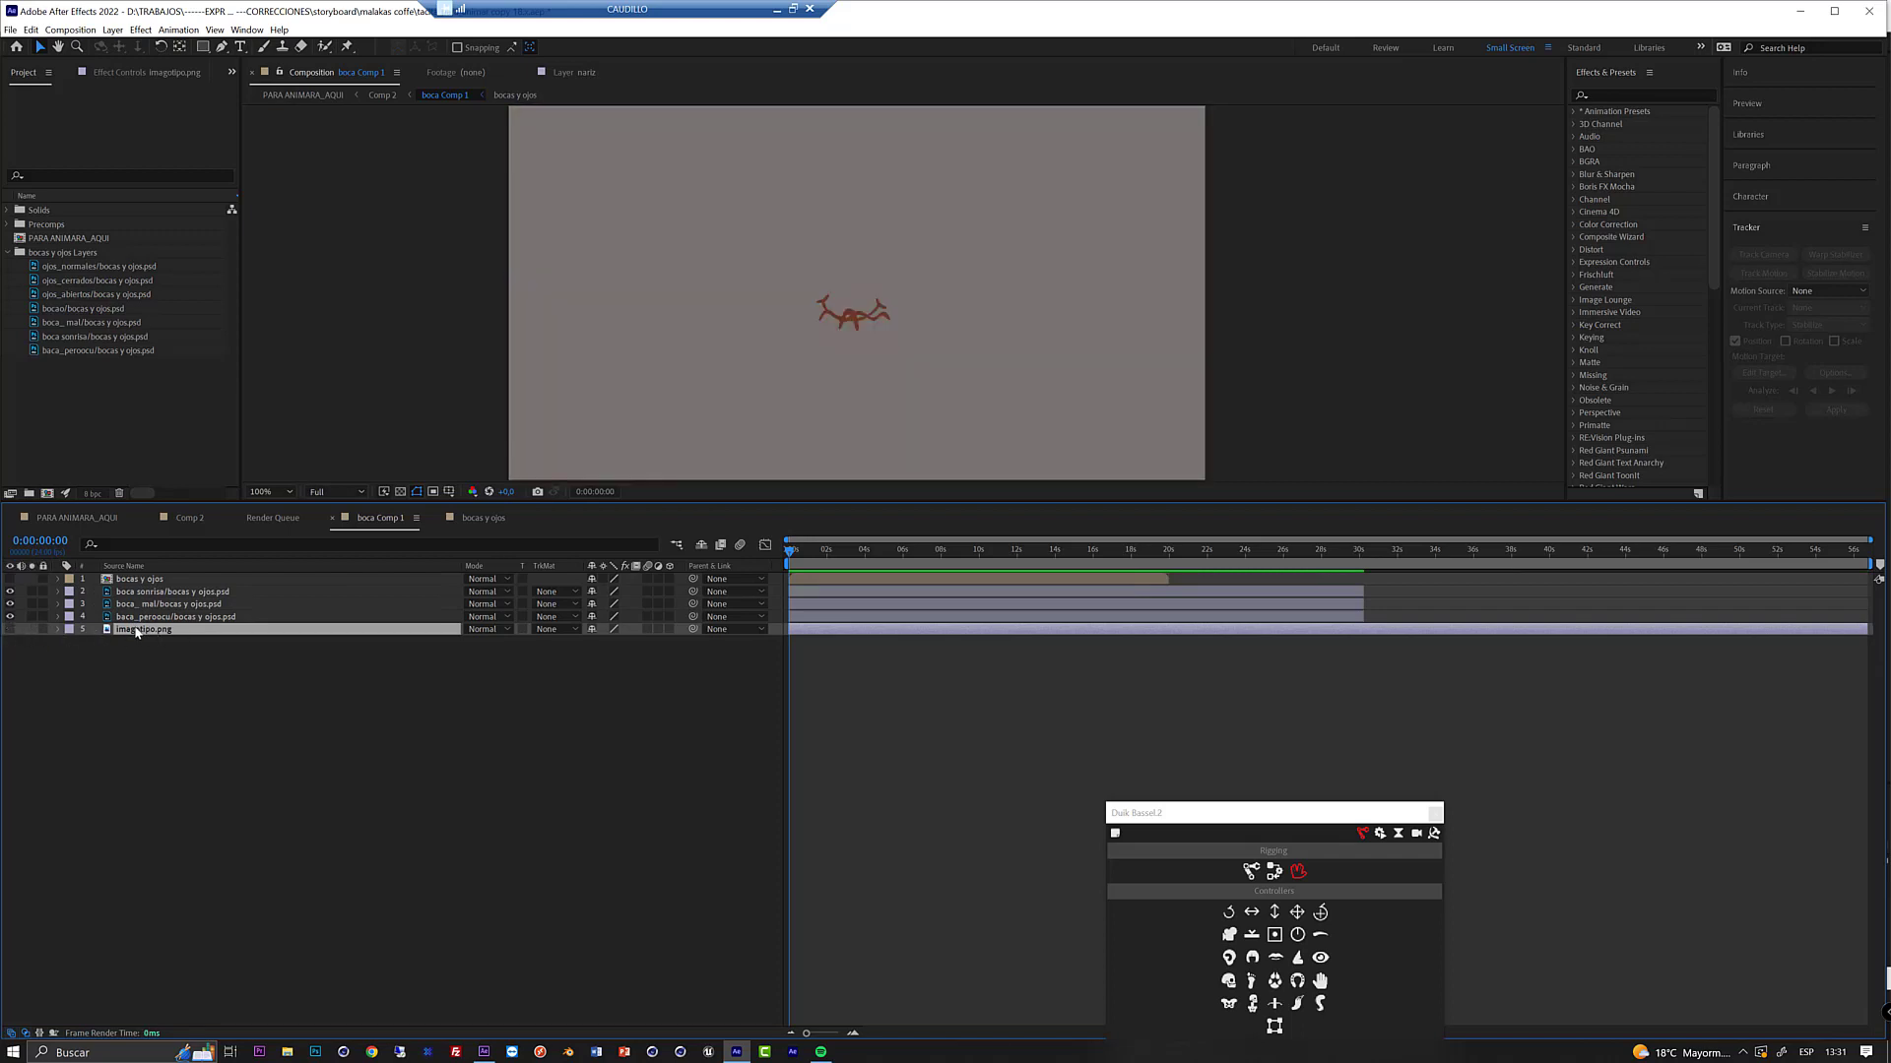
- Select the lowest of the three mouth layers and bring the Duik Bassel.2 window into full view
left_click(883, 310)
left_click_drag(876, 311, 875, 309)
left_click(154, 614)
left_click(158, 592)
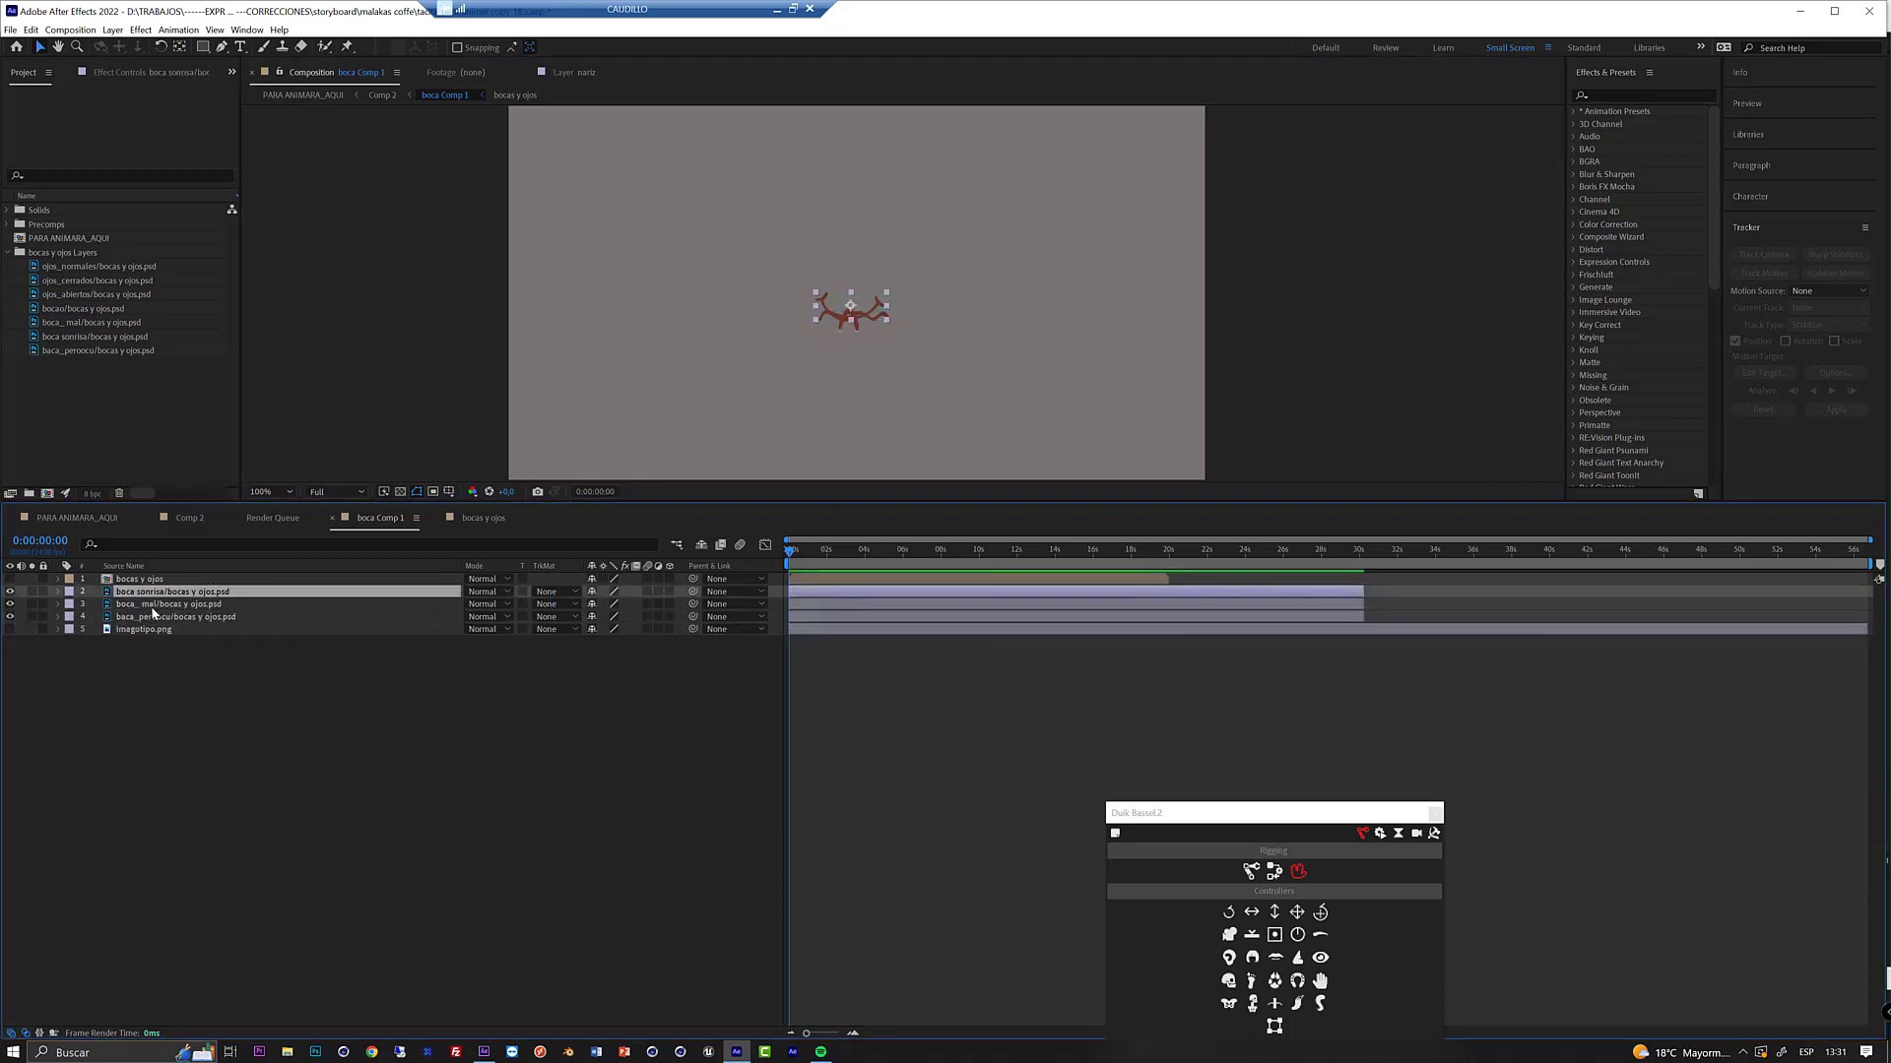
left_click(154, 615)
left_click_drag(1242, 813, 1079, 547)
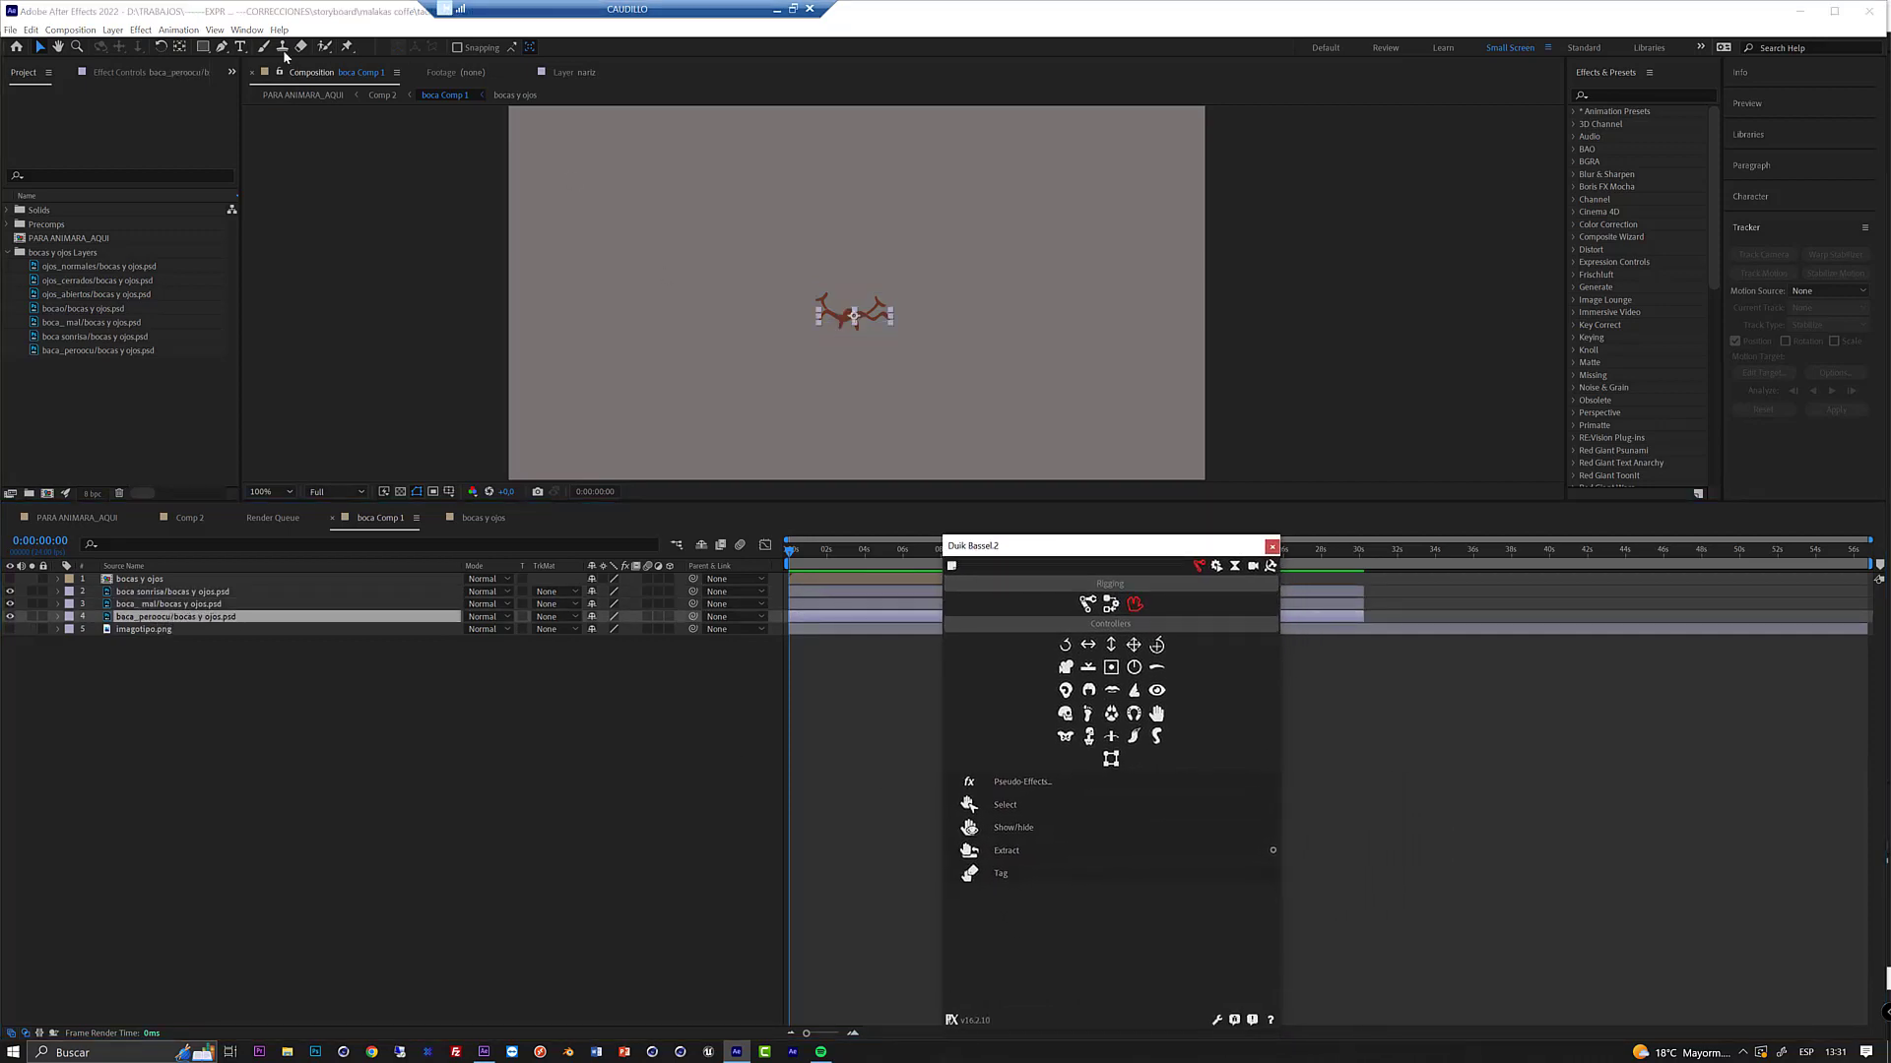
left_click(246, 29)
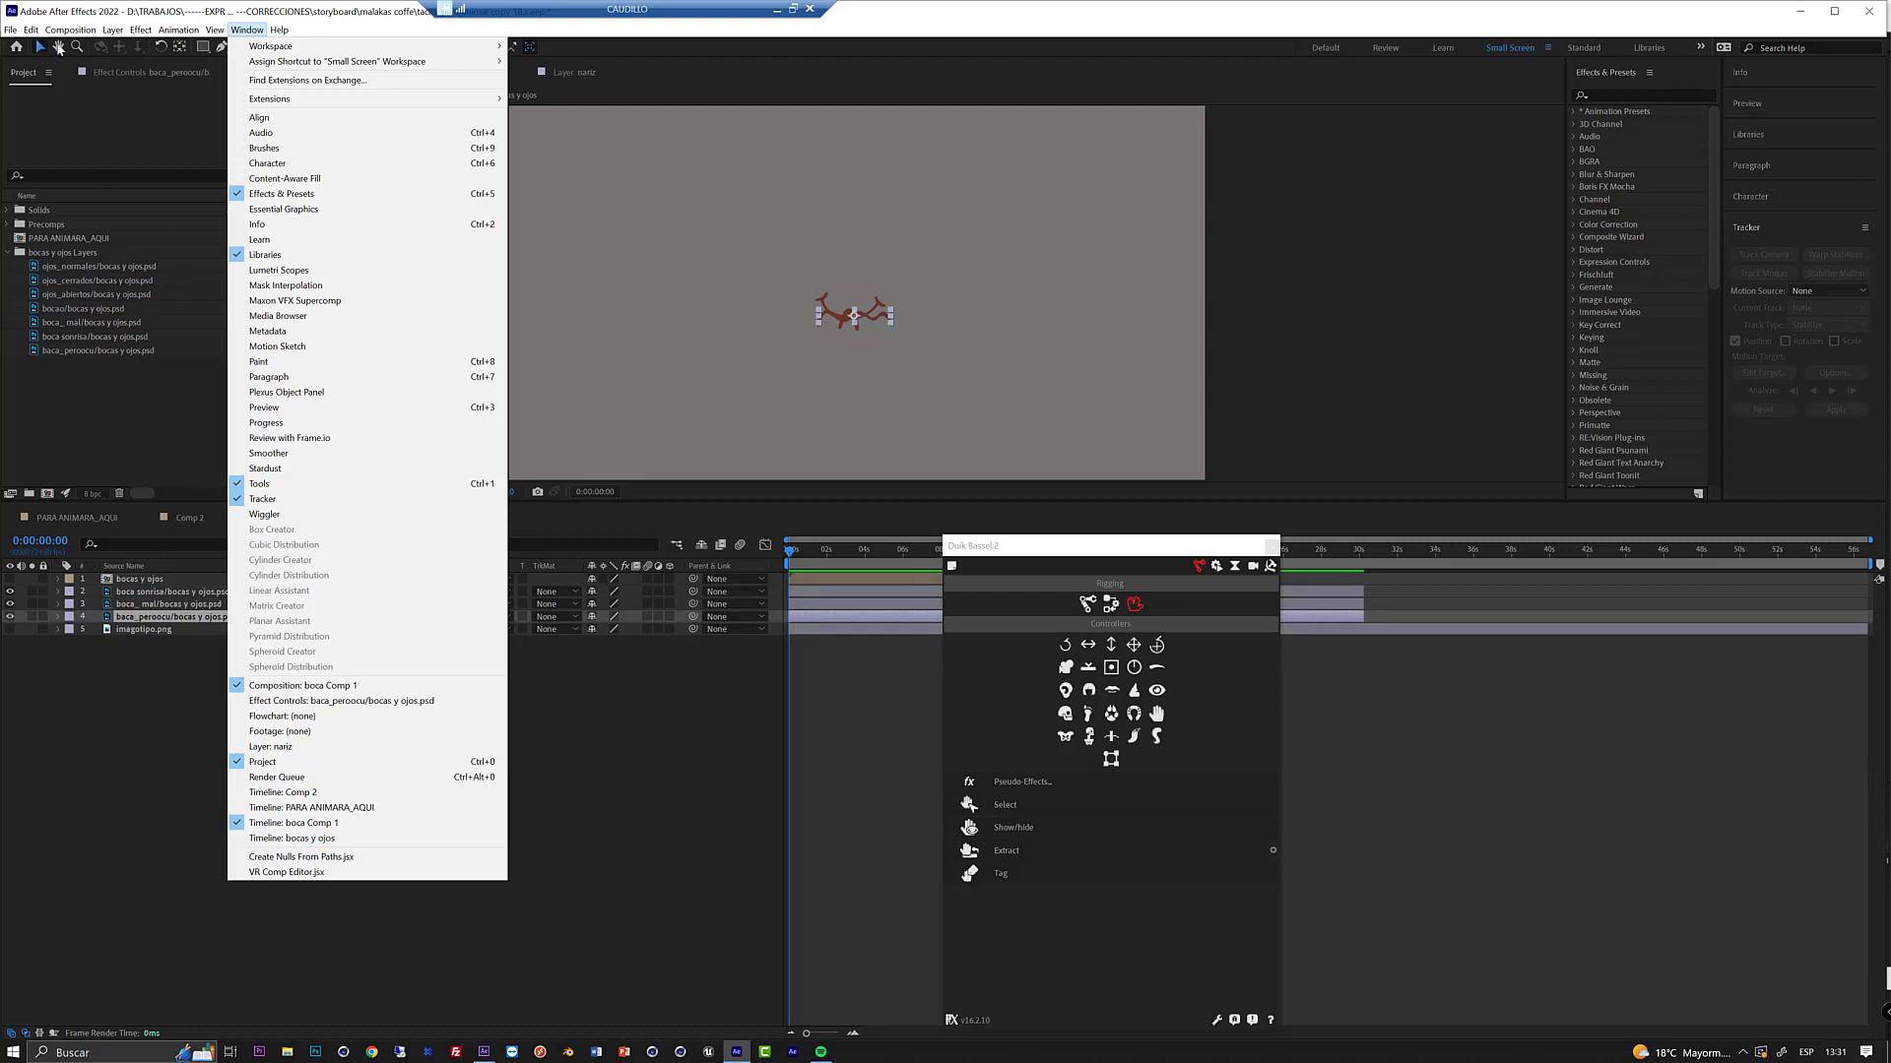
left_click(355, 840)
left_click(1110, 943)
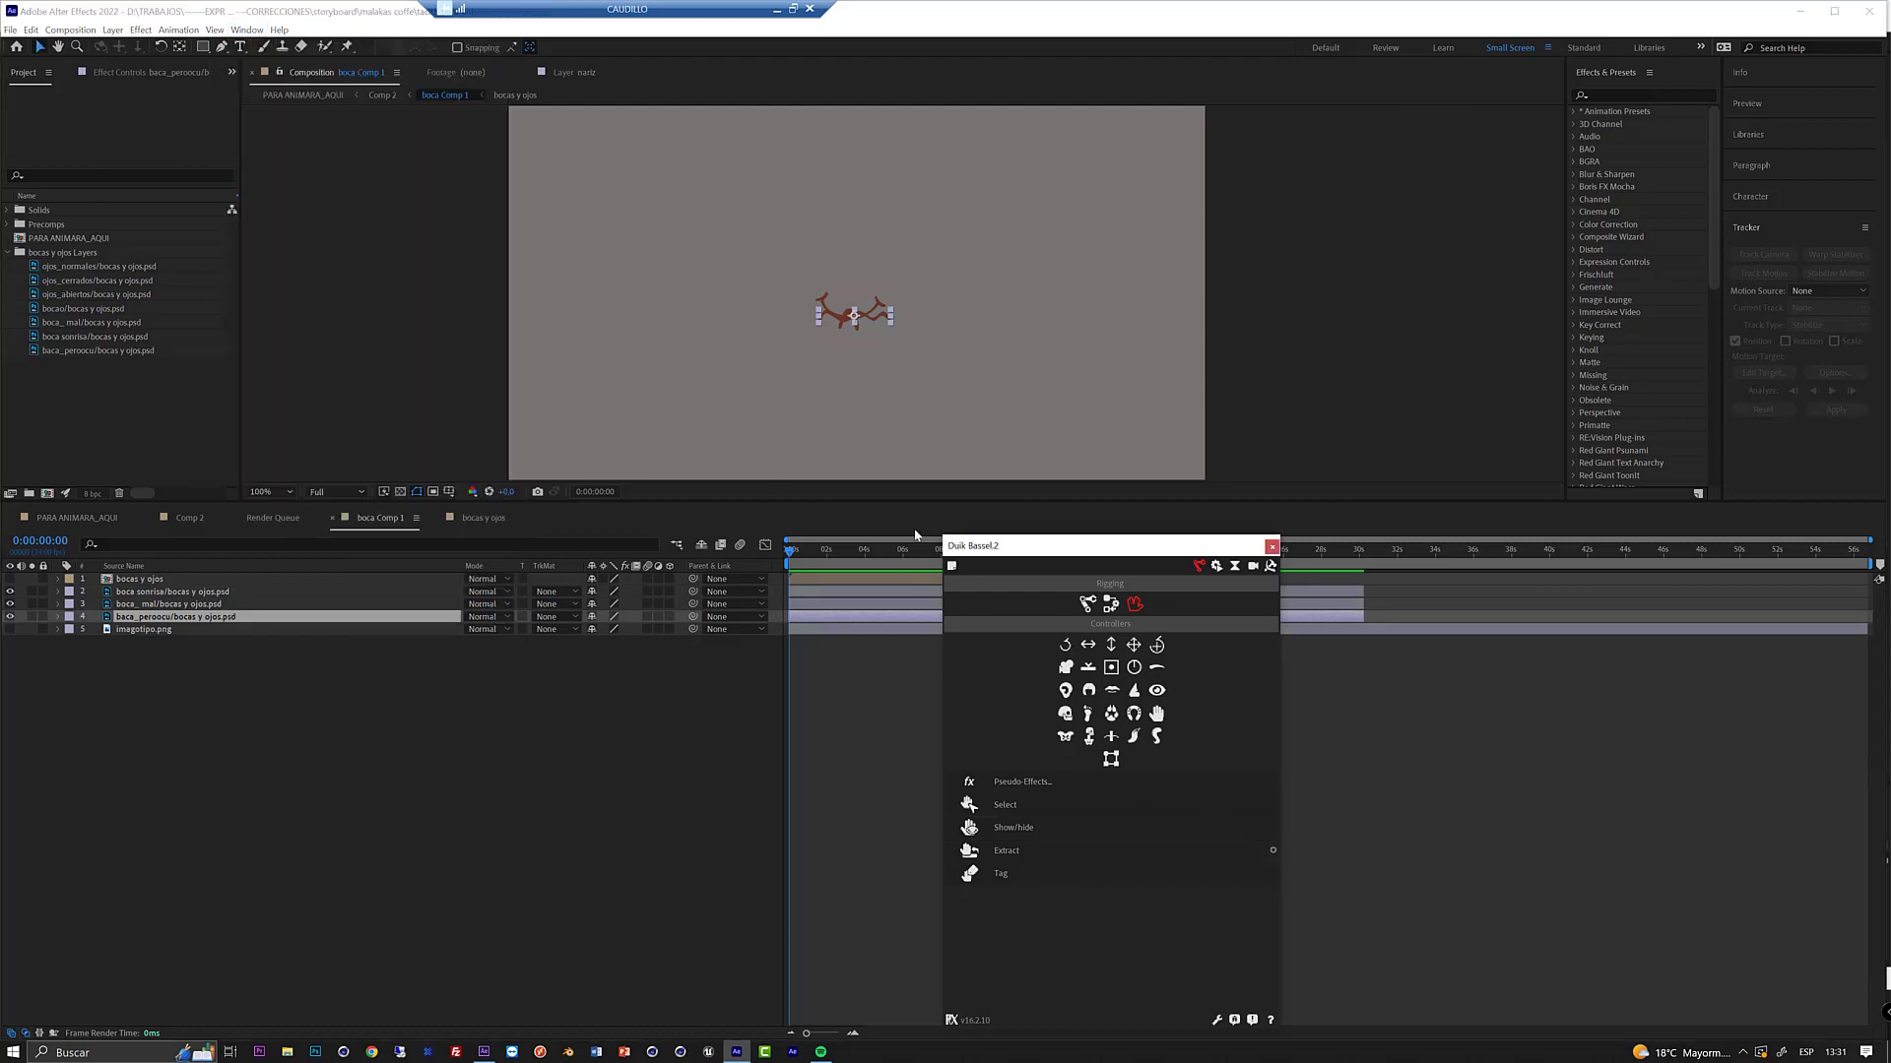
left_click(247, 29)
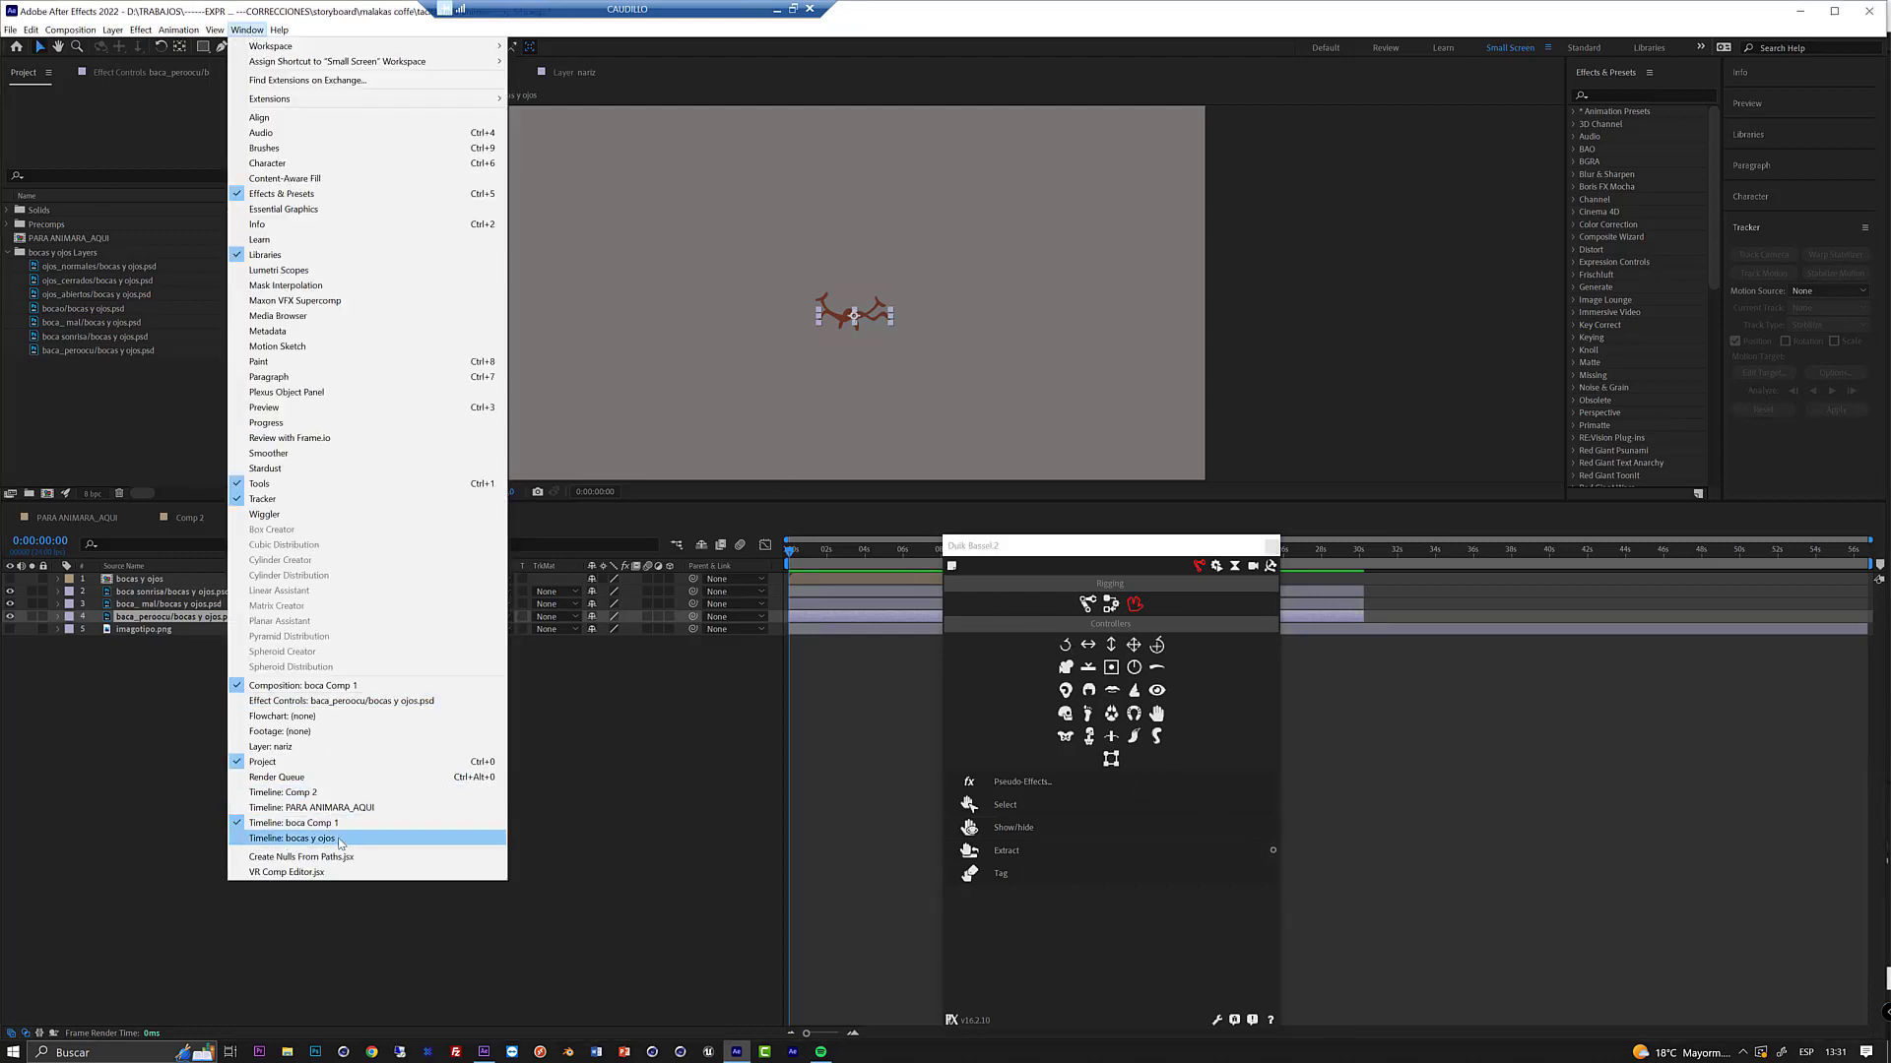
mouse_move(12, 32)
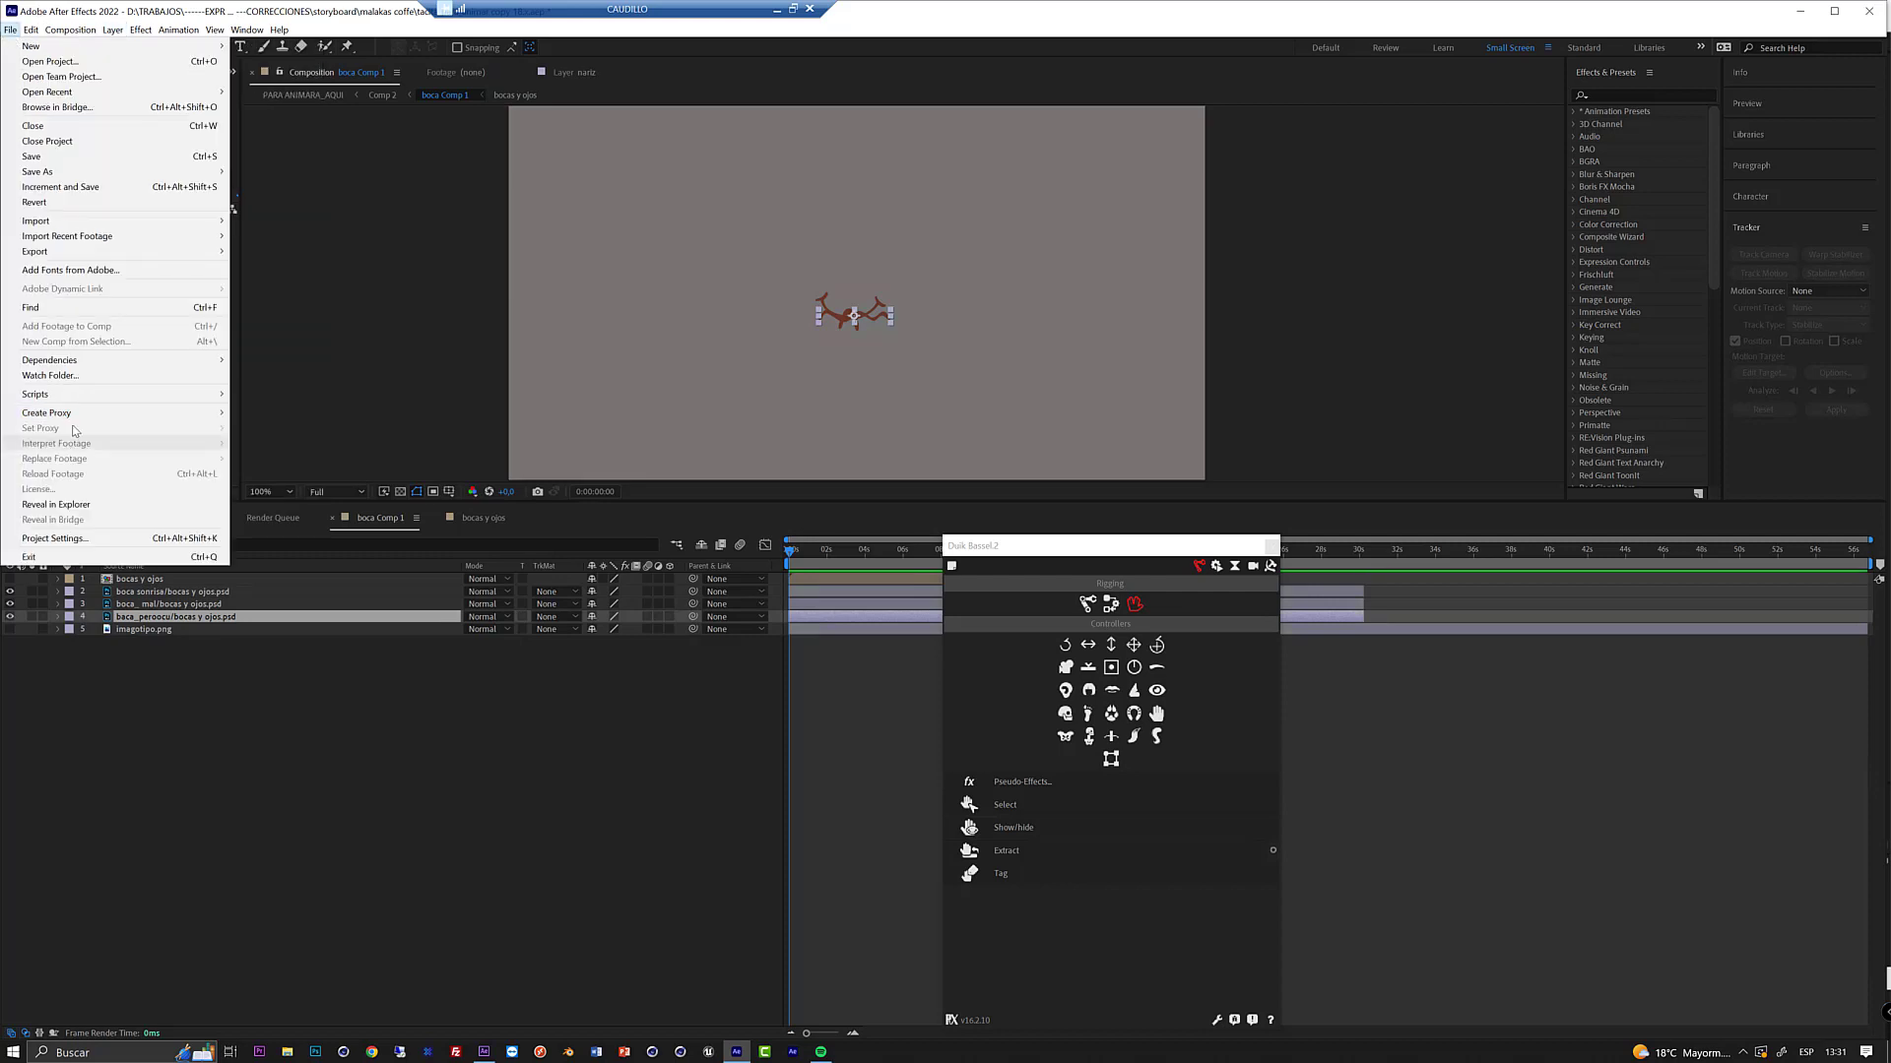
mouse_move(74, 396)
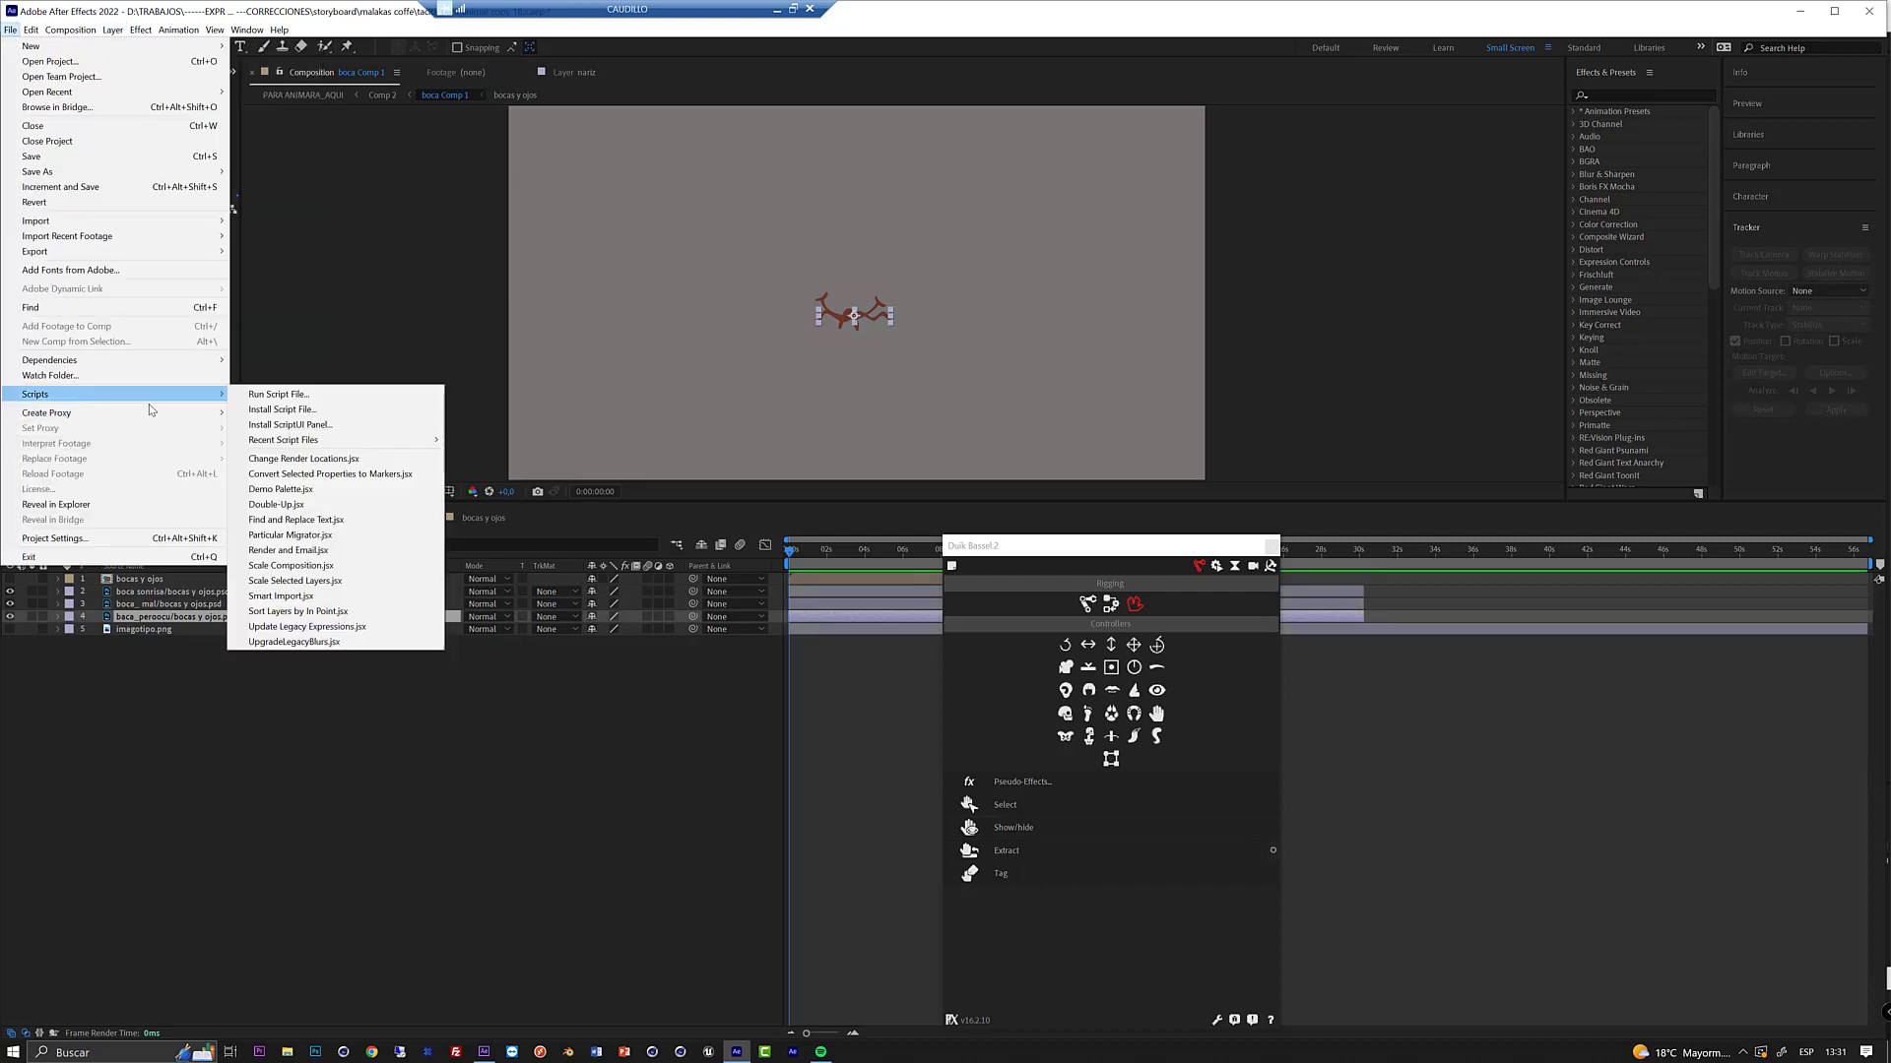
left_click(279, 395)
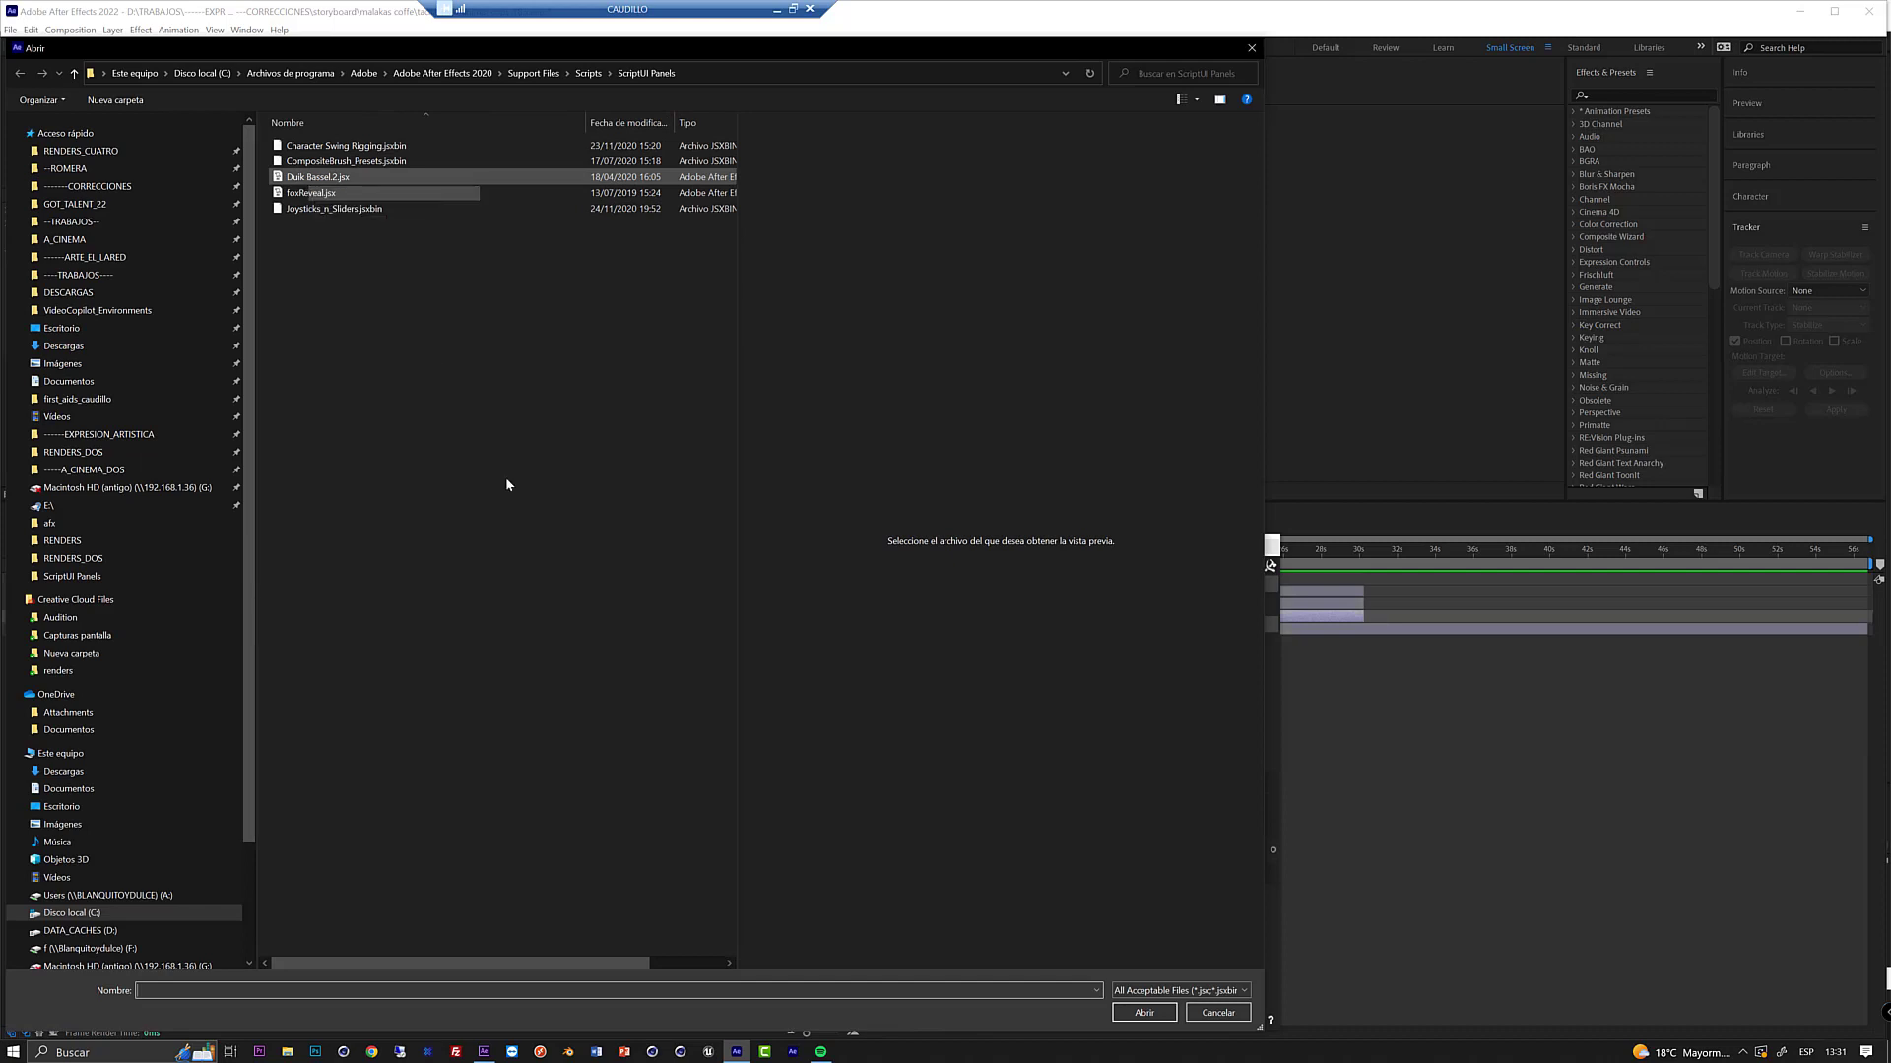
left_click(1225, 1015)
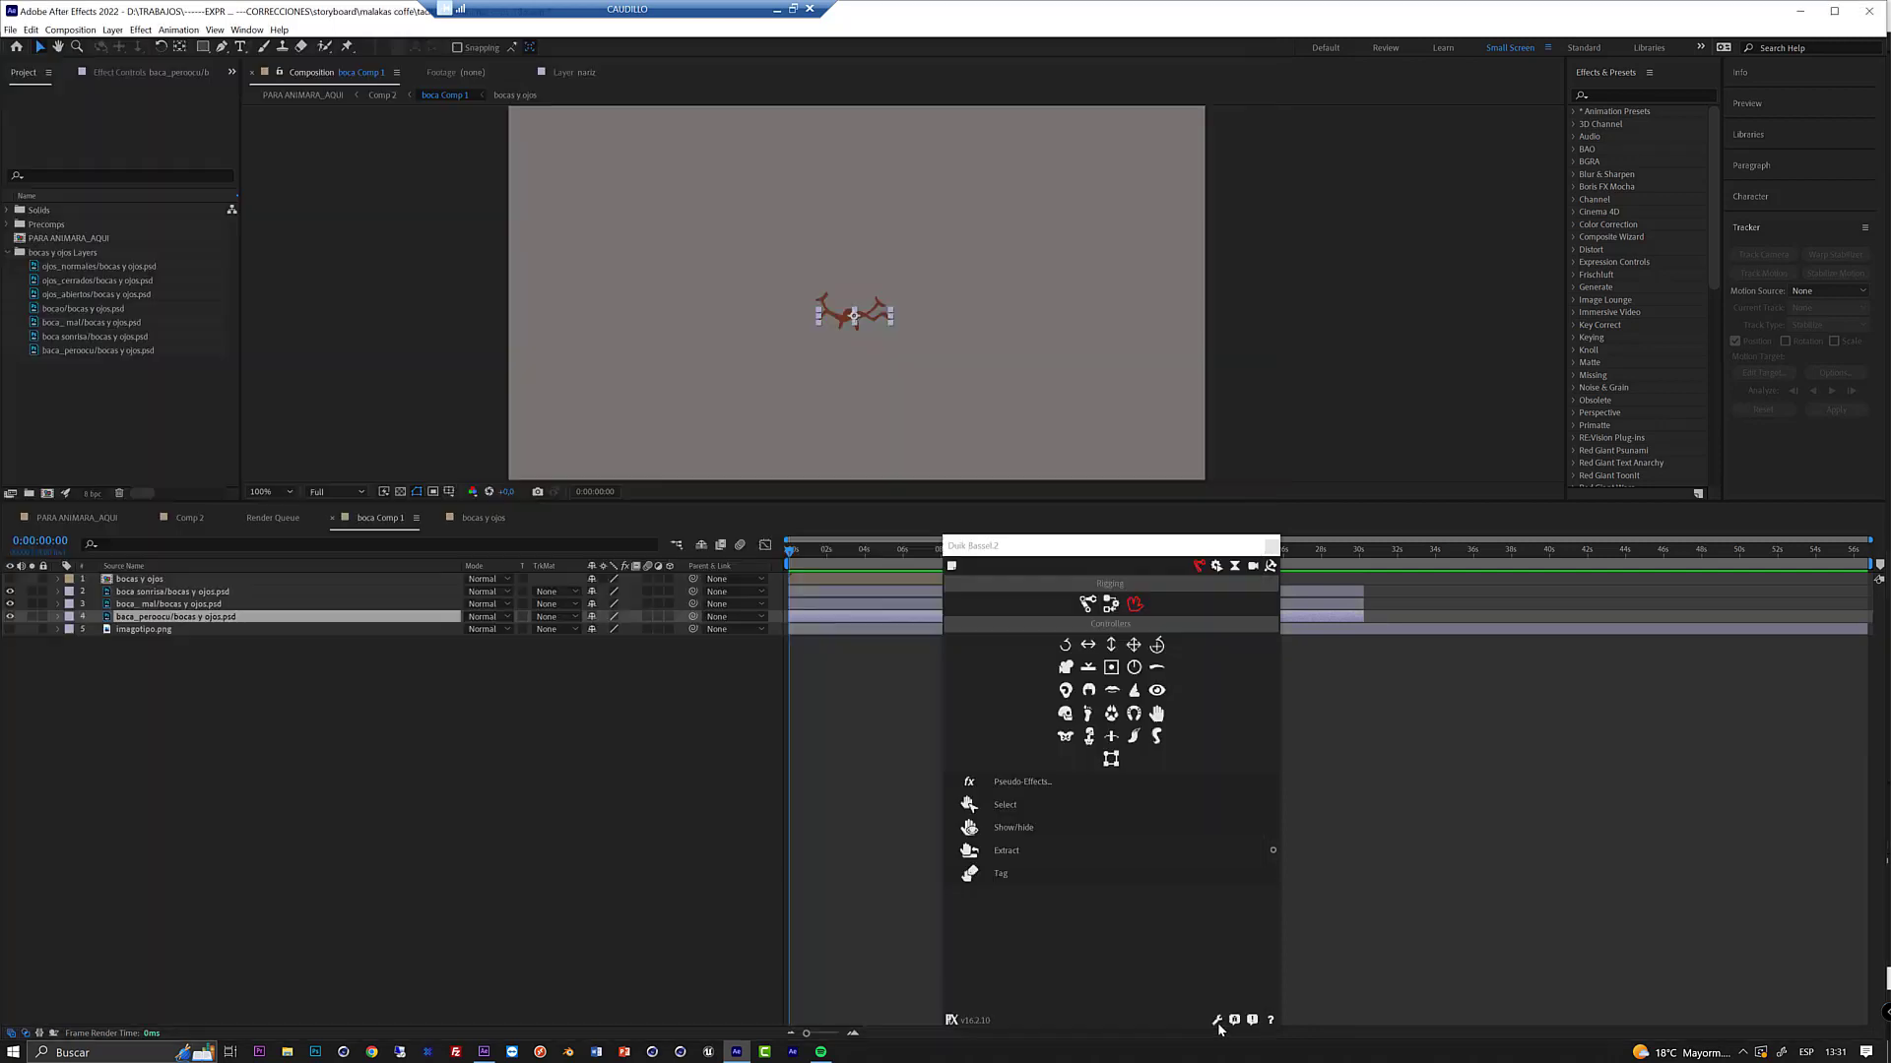
- Create a slider controller for the selected mouth layer with Duik's Connector from the links and constraints tools
left_click_drag(1055, 544, 784, 384)
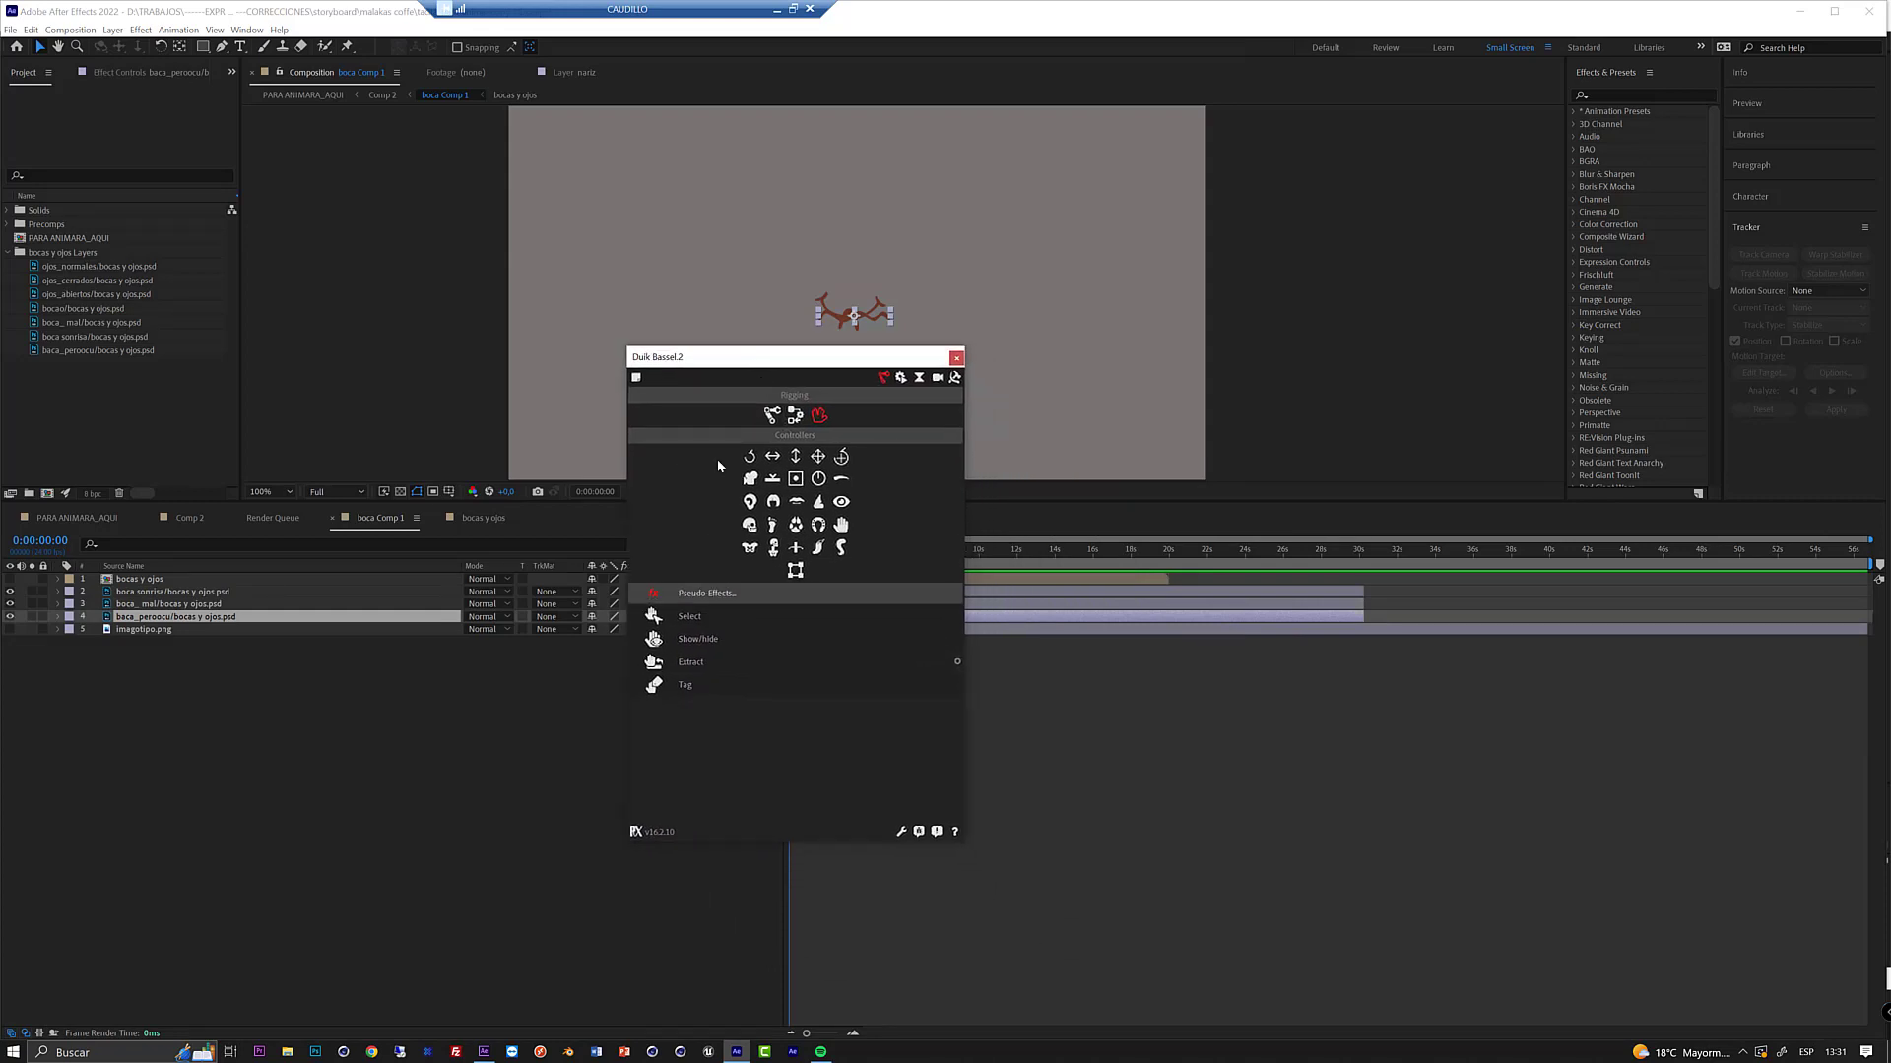
left_click_drag(751, 372, 802, 366)
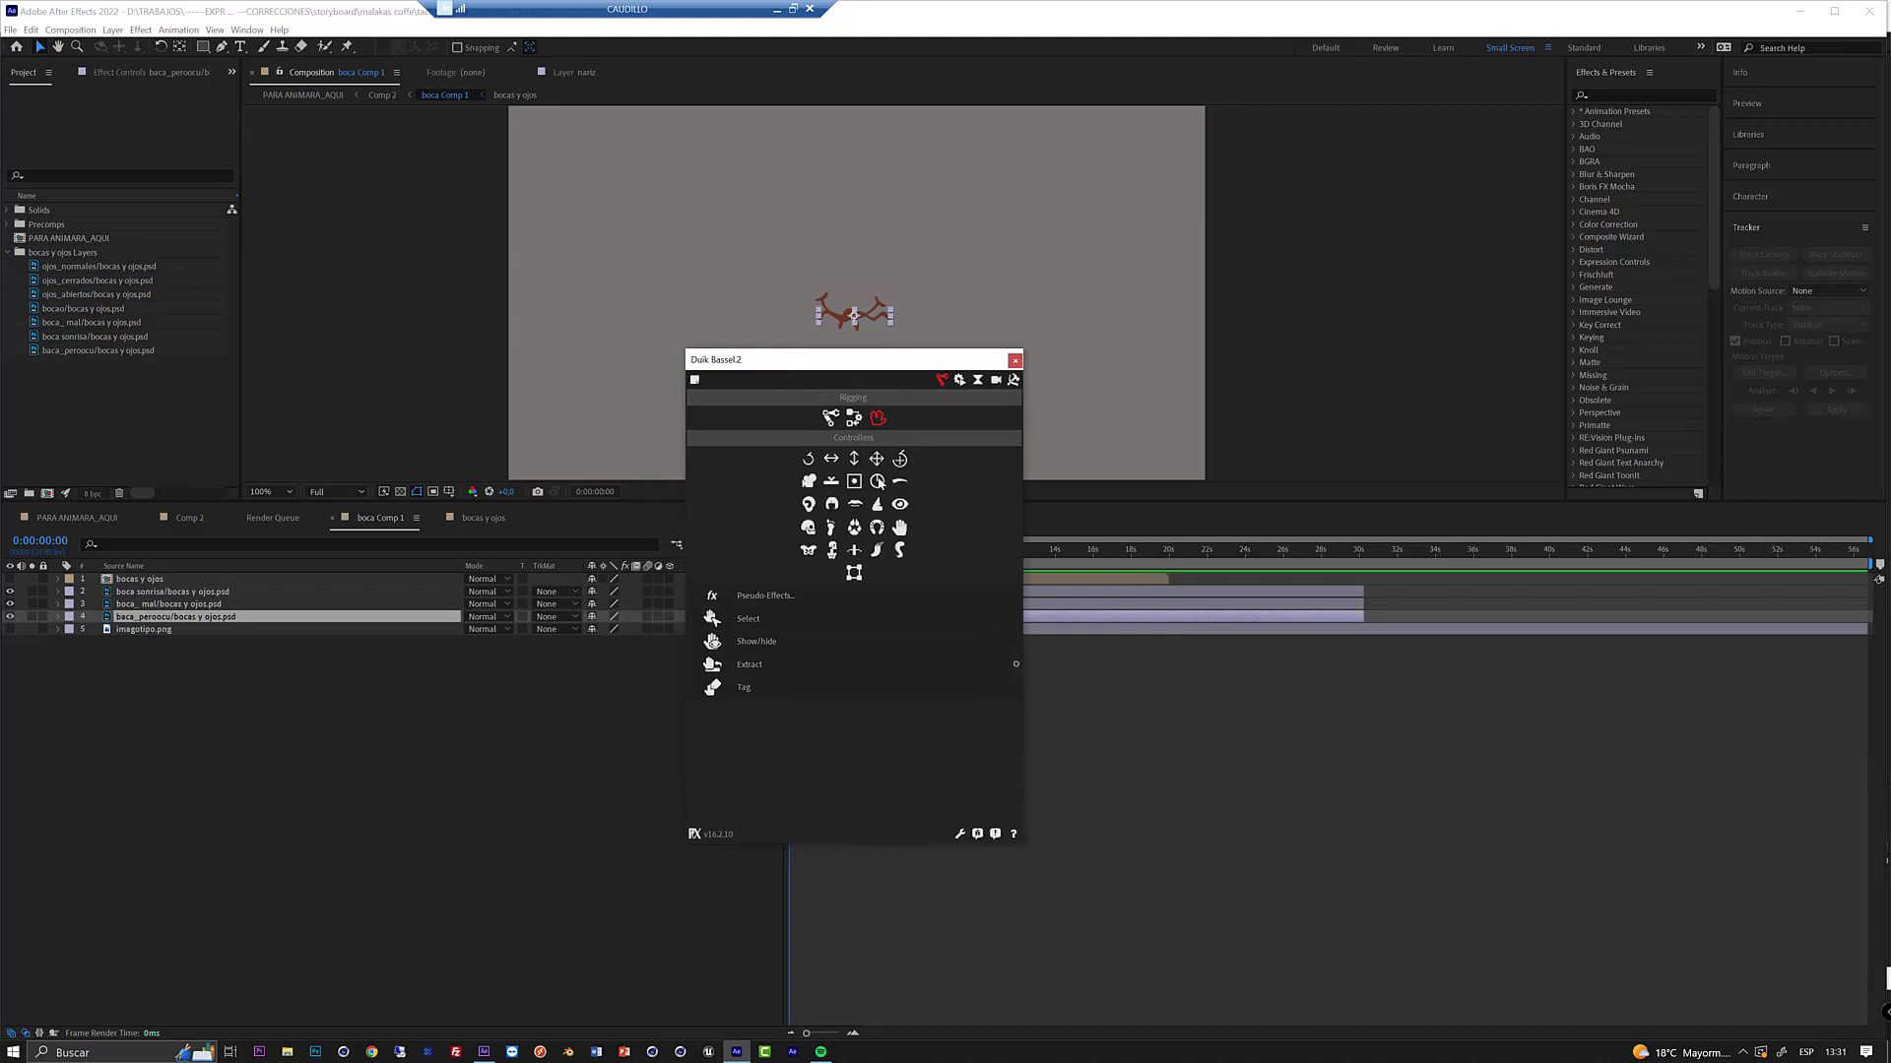
left_click(833, 424)
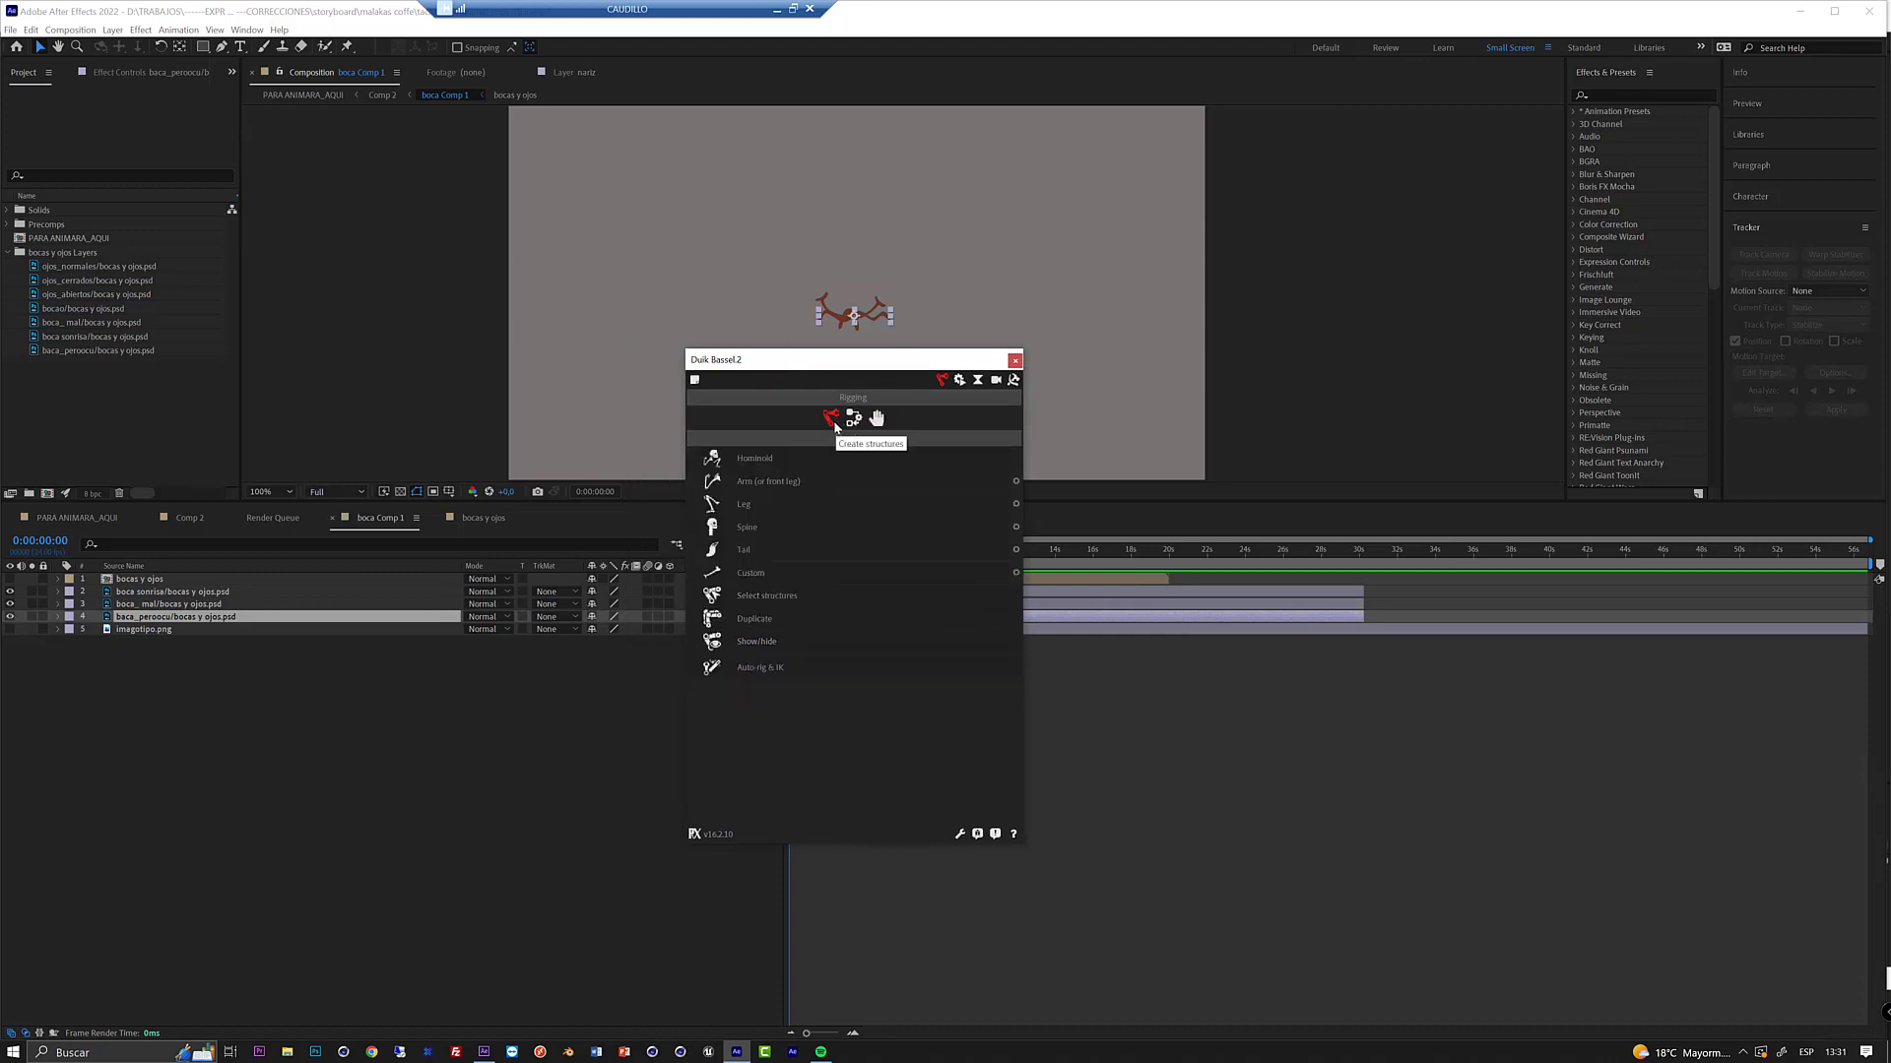
left_click(854, 422)
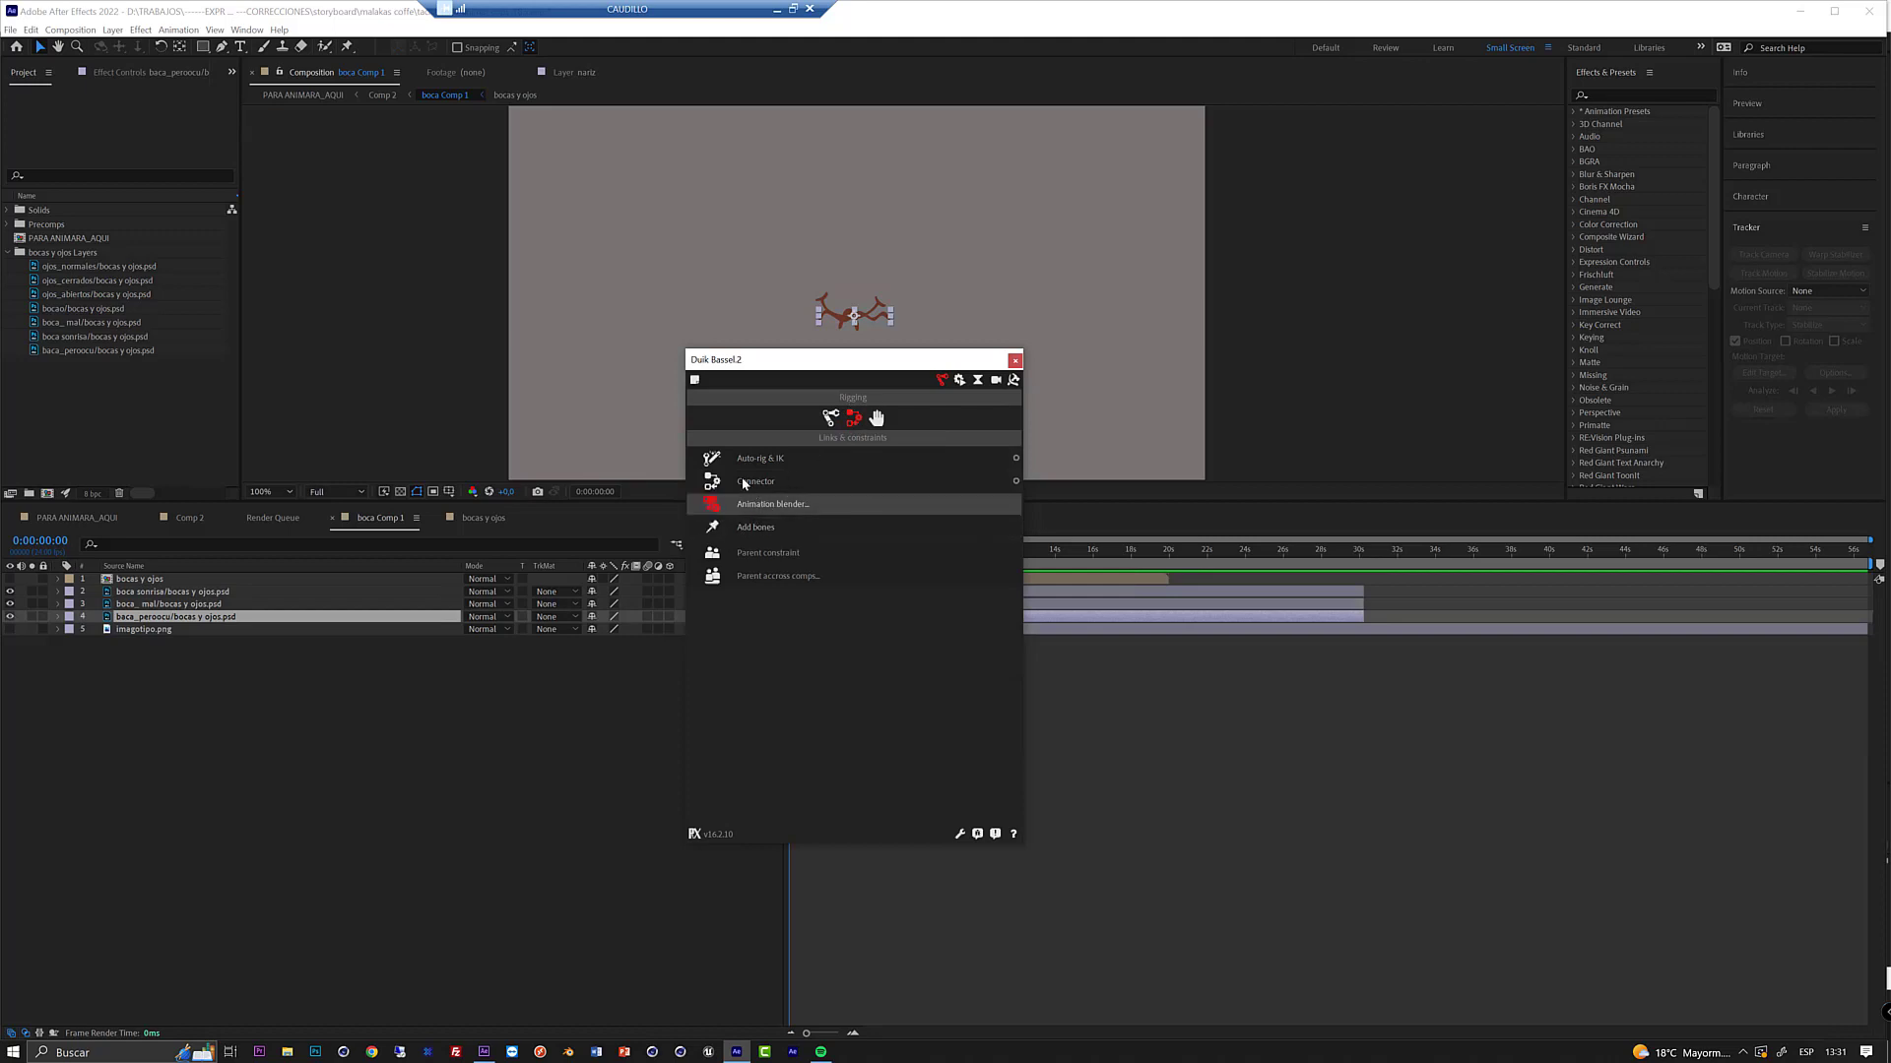
left_click_drag(877, 375, 933, 382)
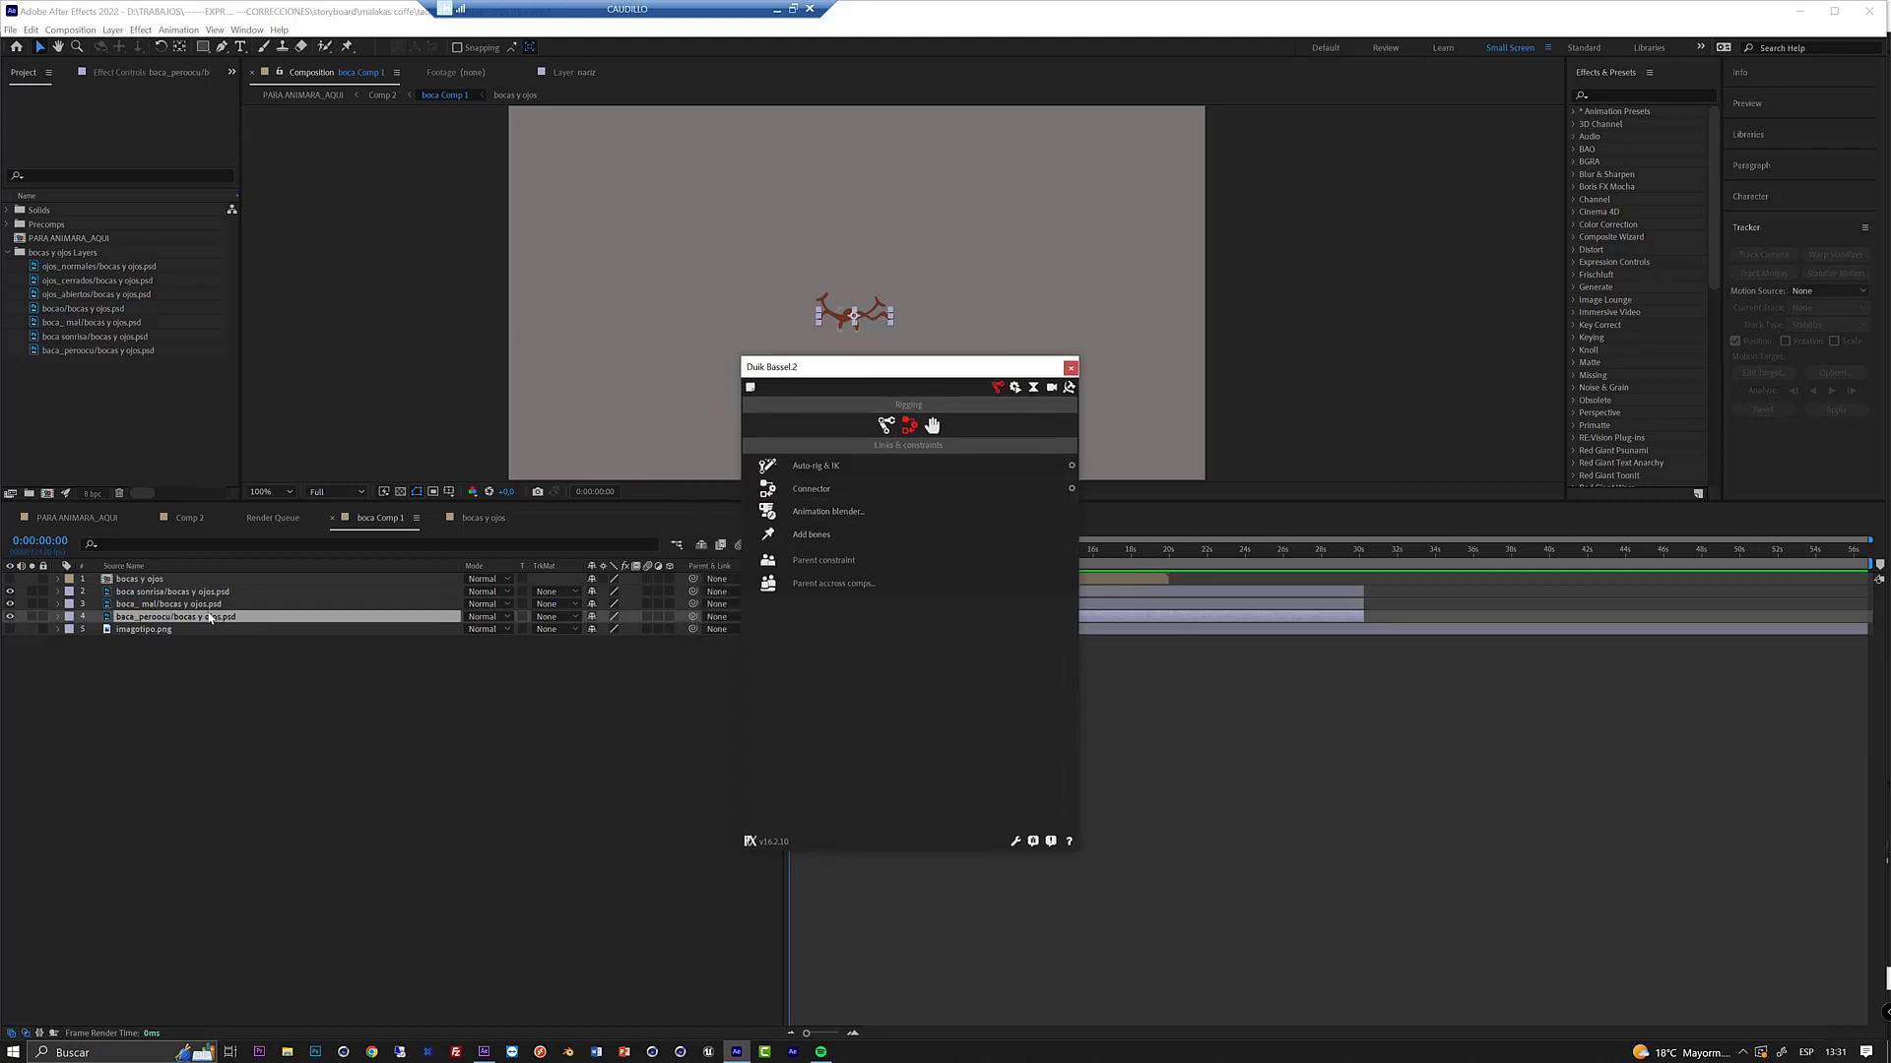
left_click(1073, 489)
left_click_drag(899, 369, 937, 355)
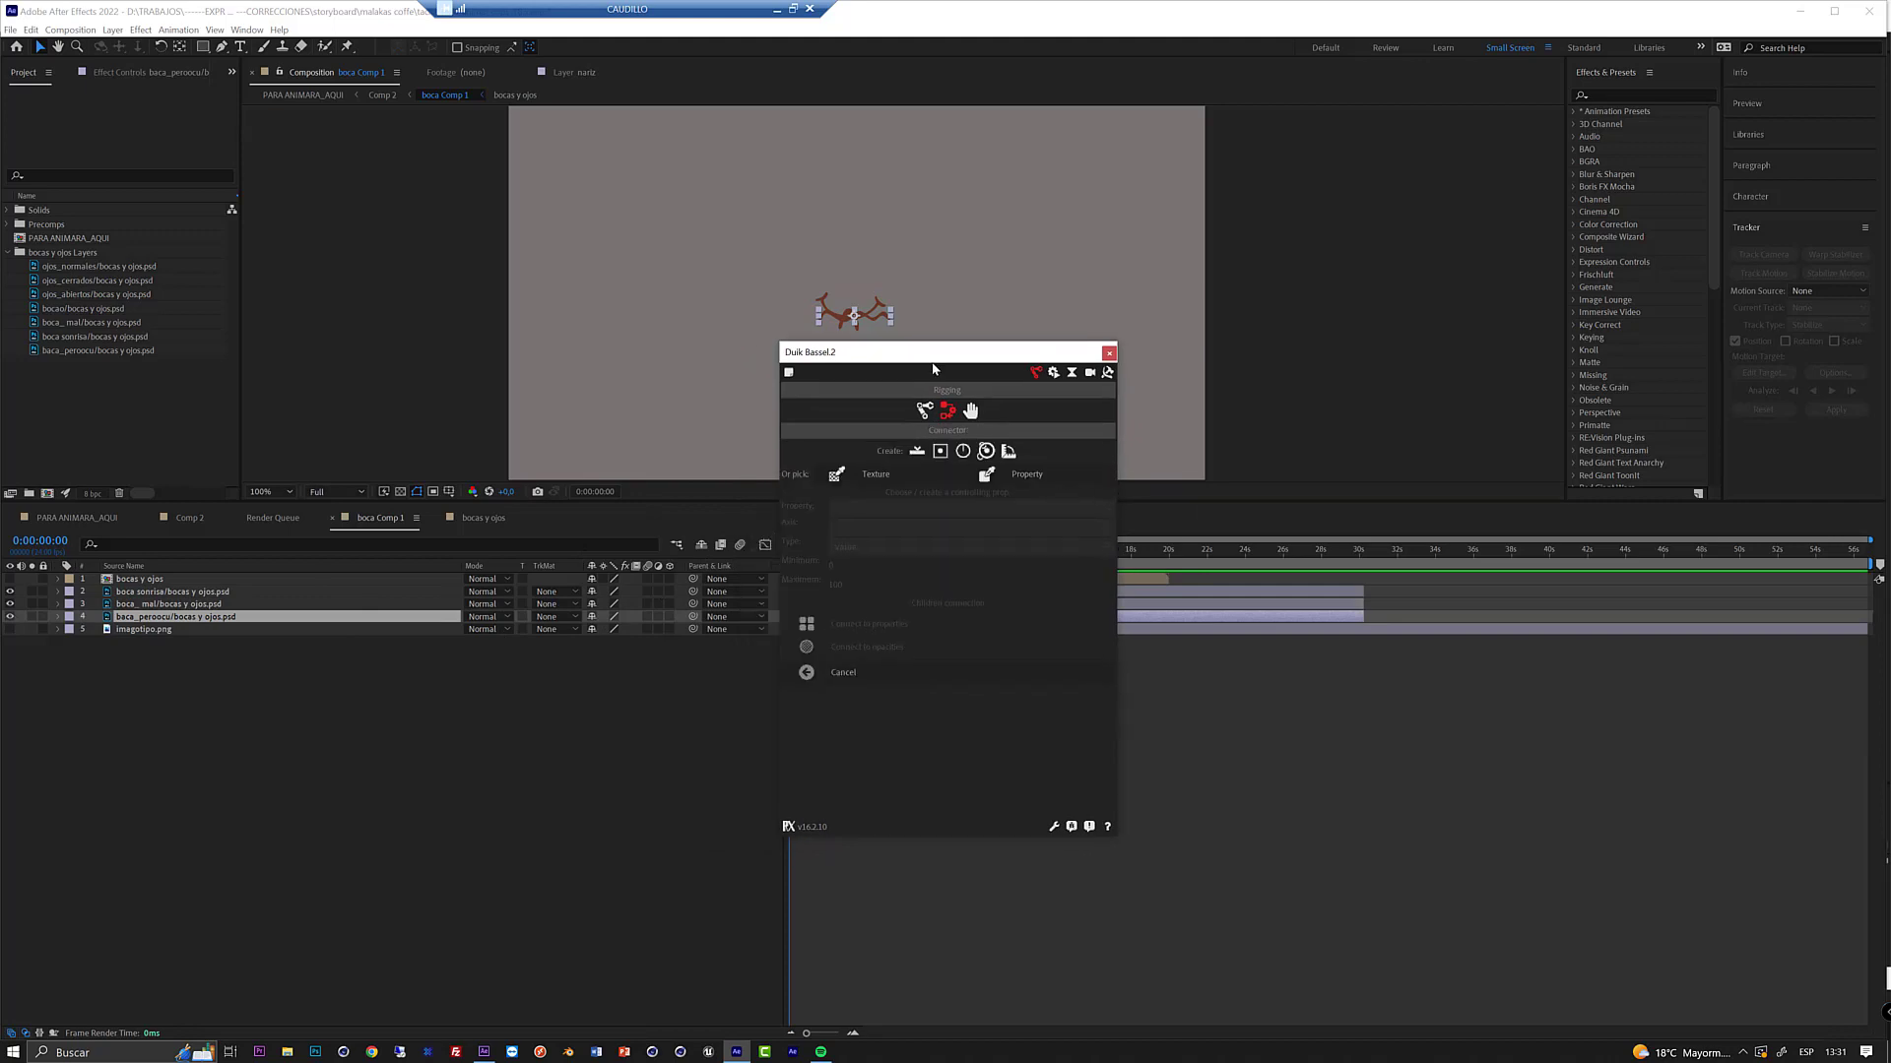
left_click_drag(1025, 839, 1027, 868)
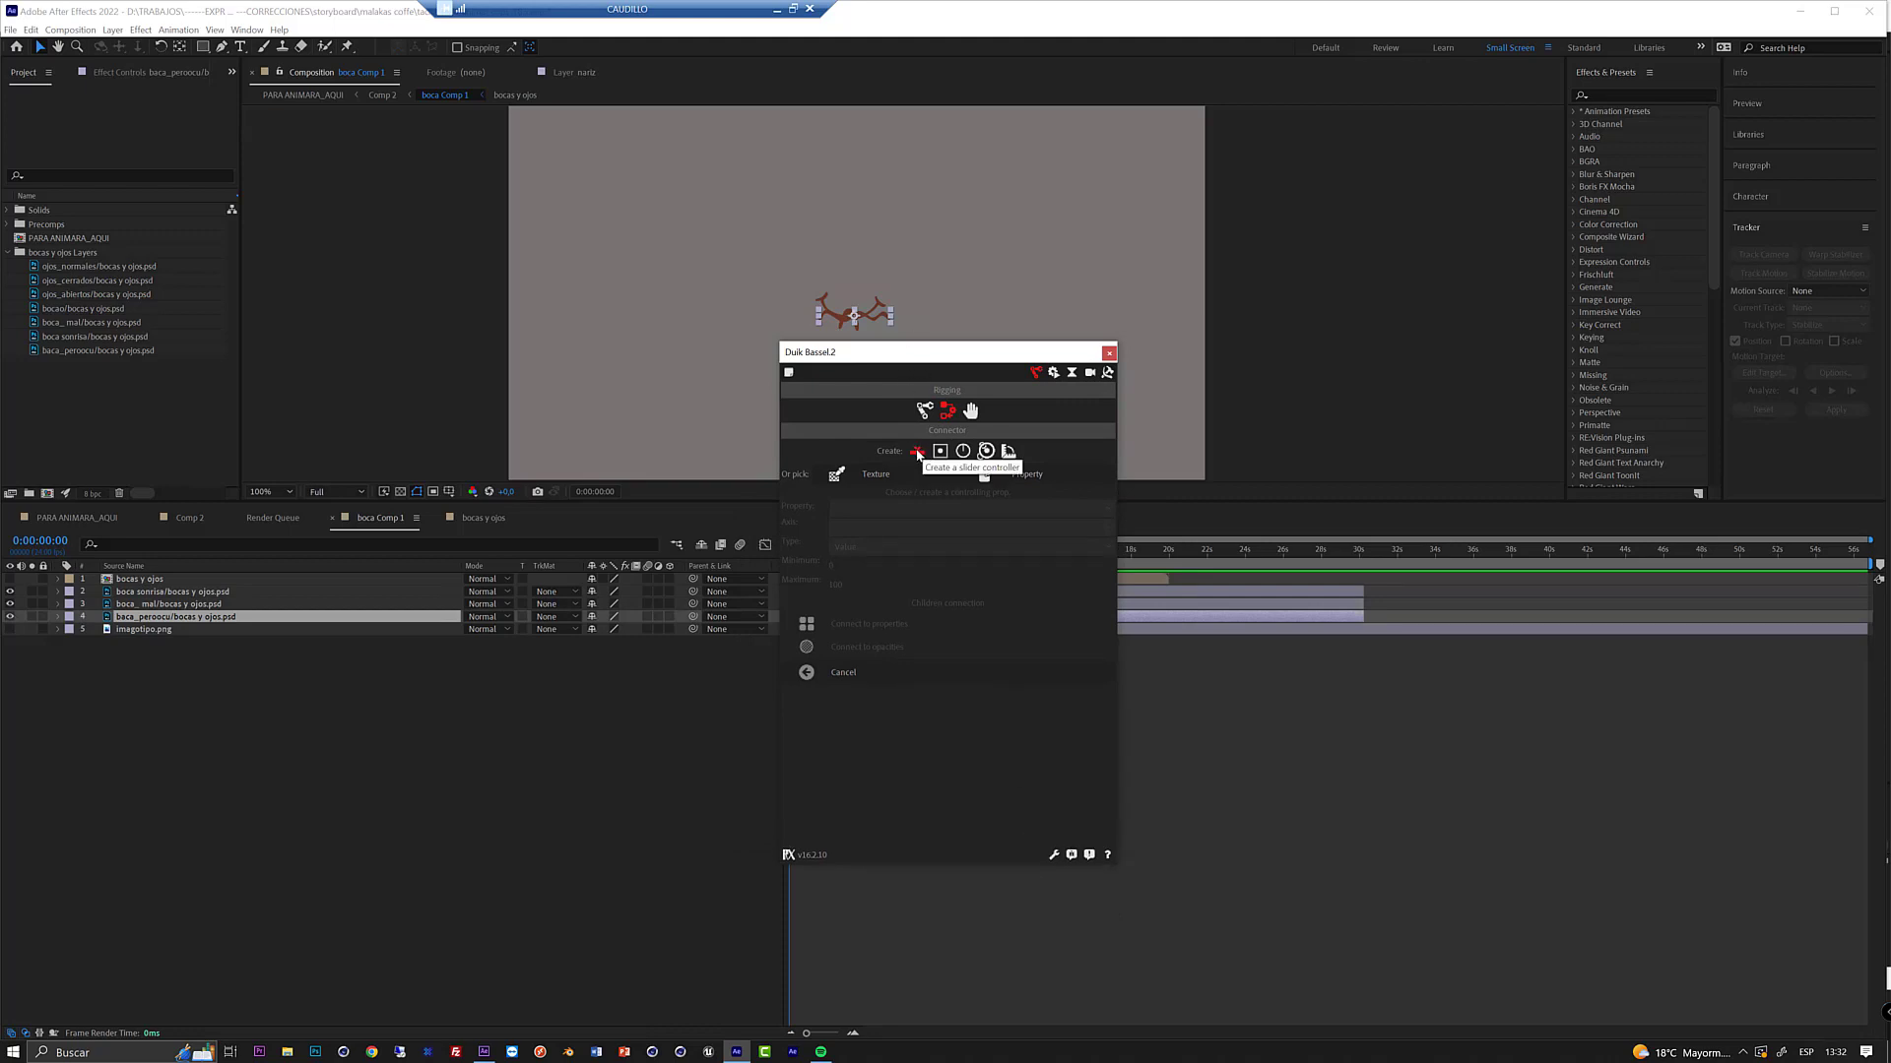
left_click(917, 454)
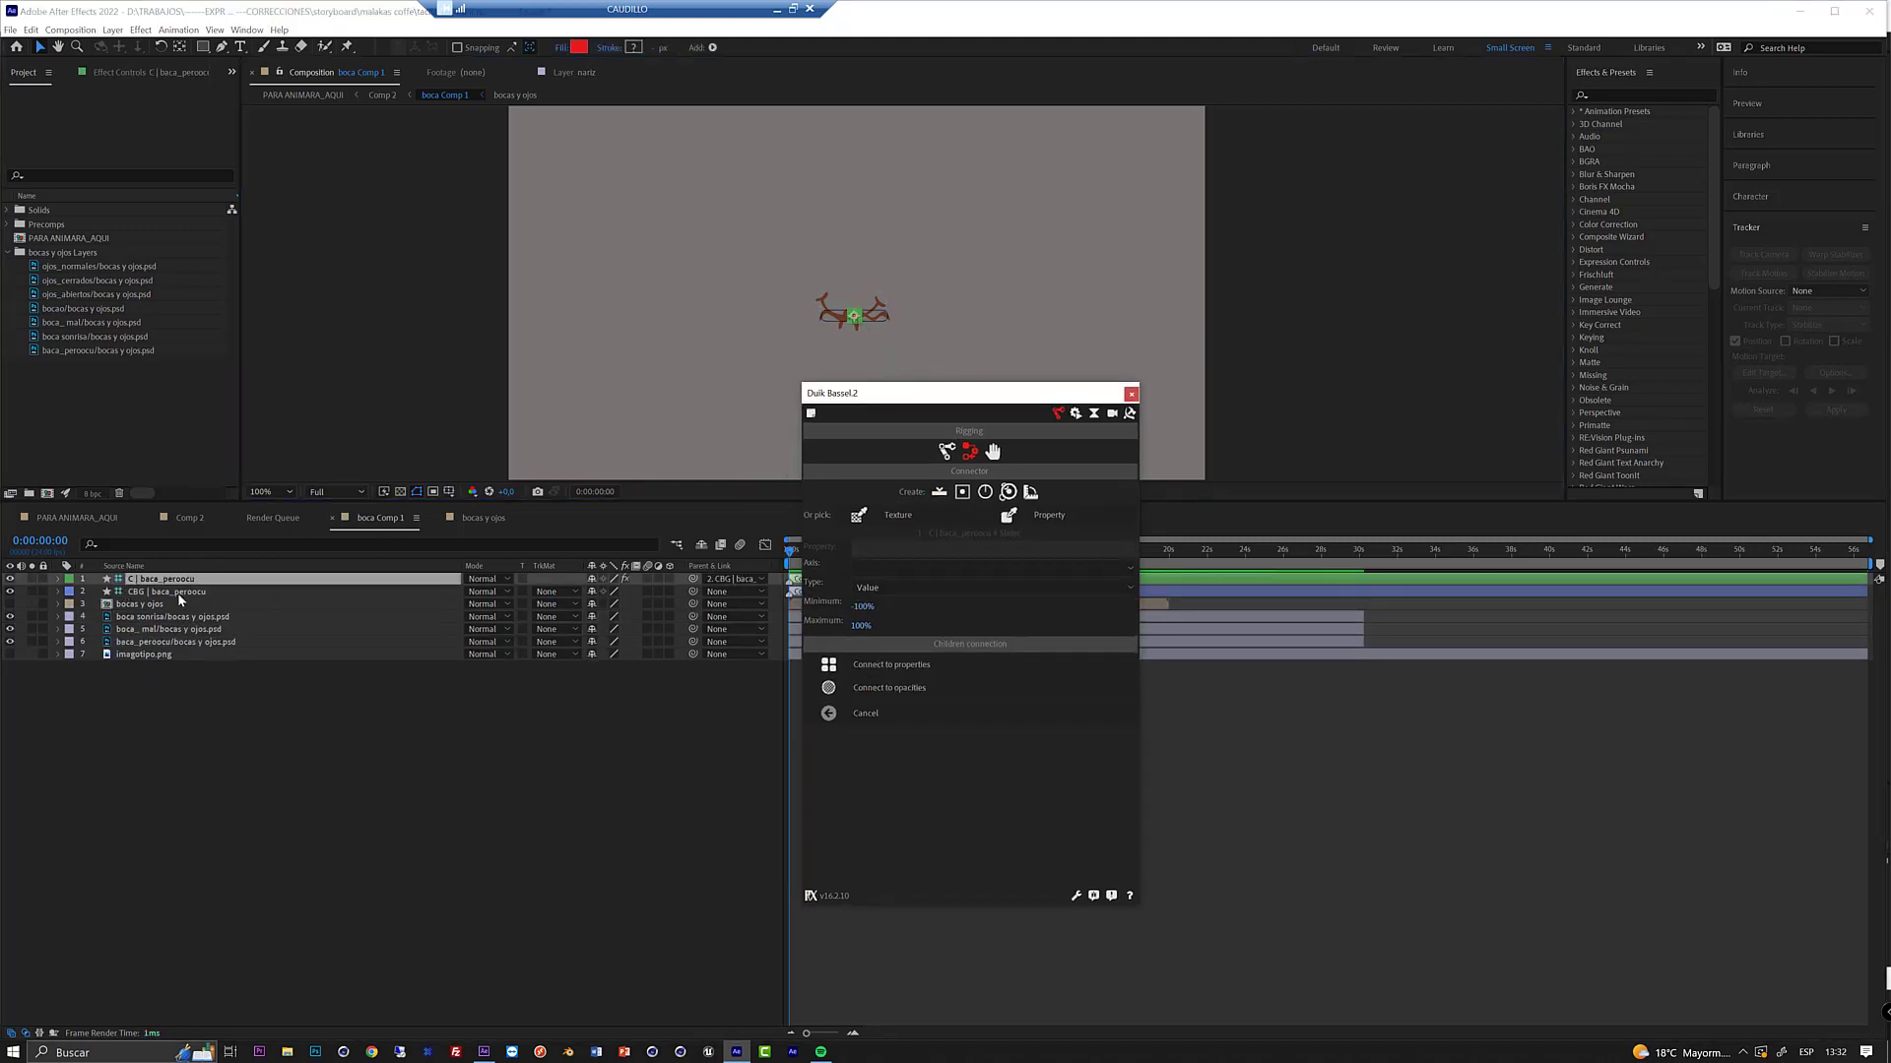
- Move the slider controller to the right of the mouth and enlarge its handle and its slider track
left_click(122, 592)
left_click_drag(834, 316, 994, 301)
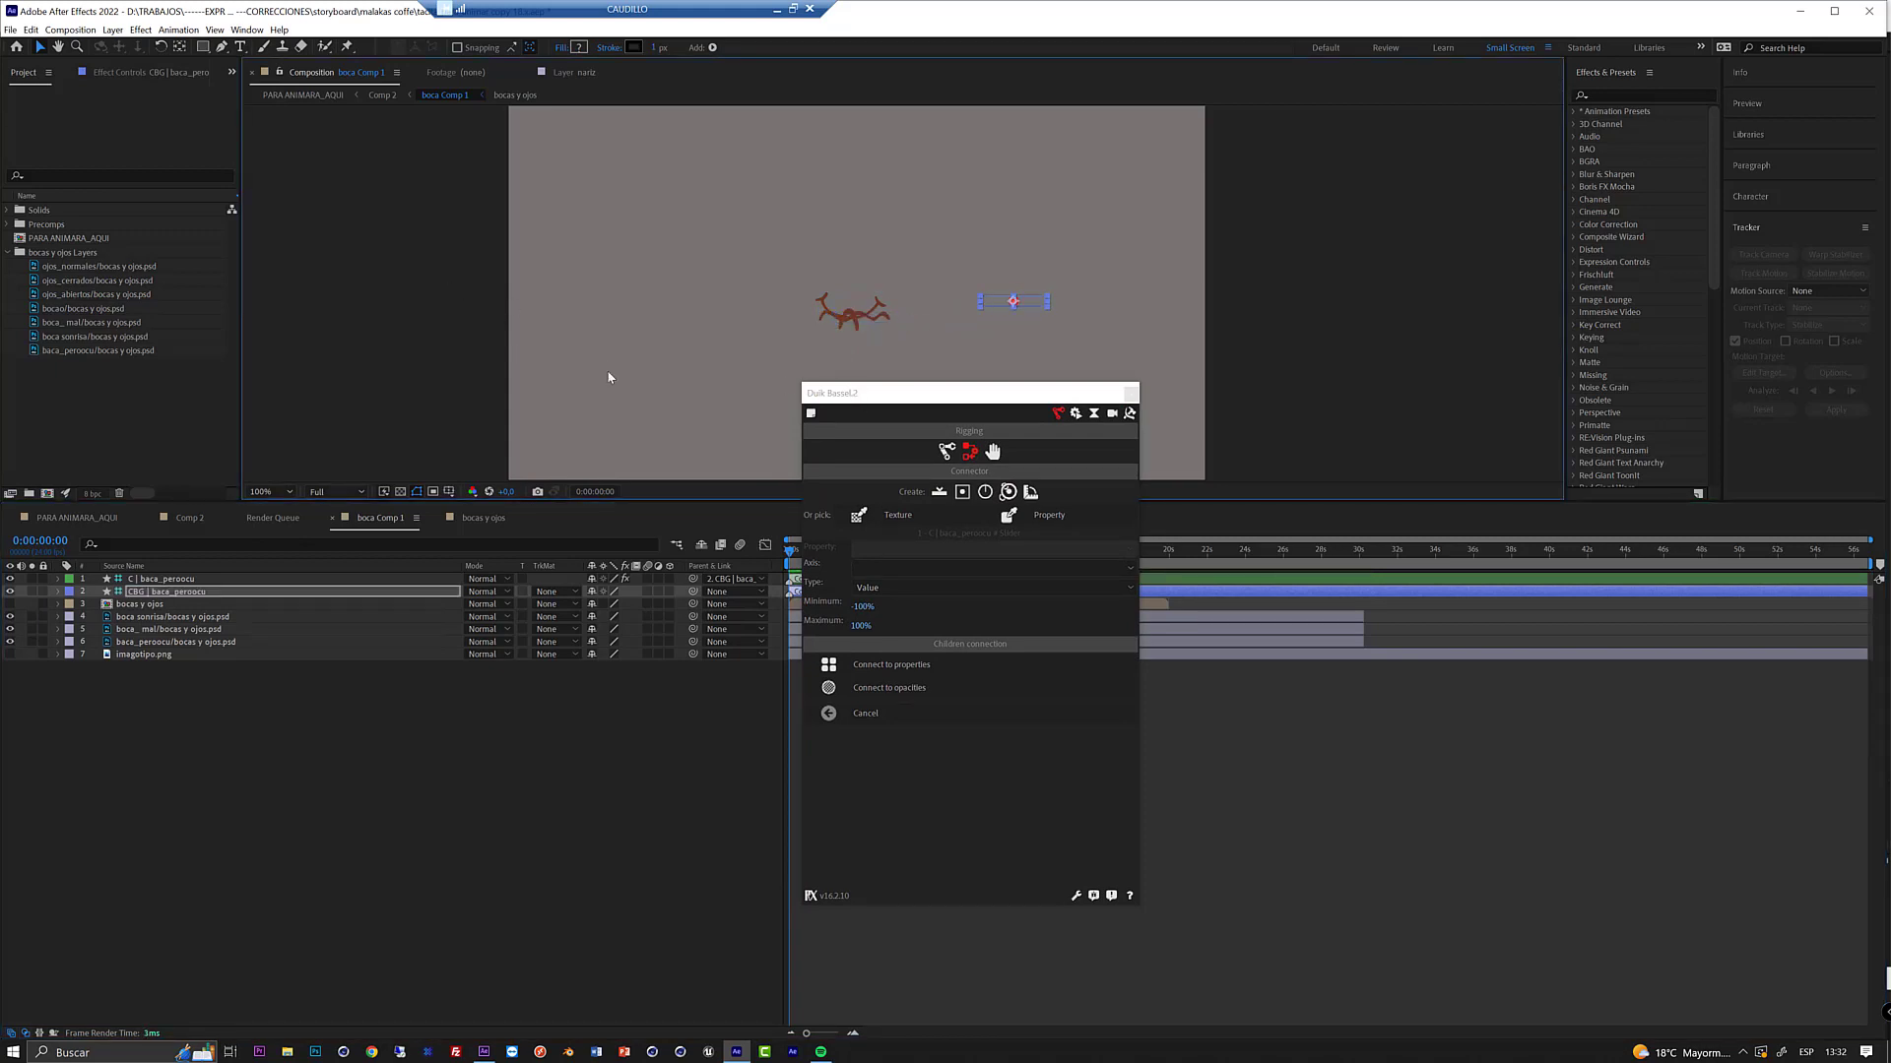
left_click(114, 76)
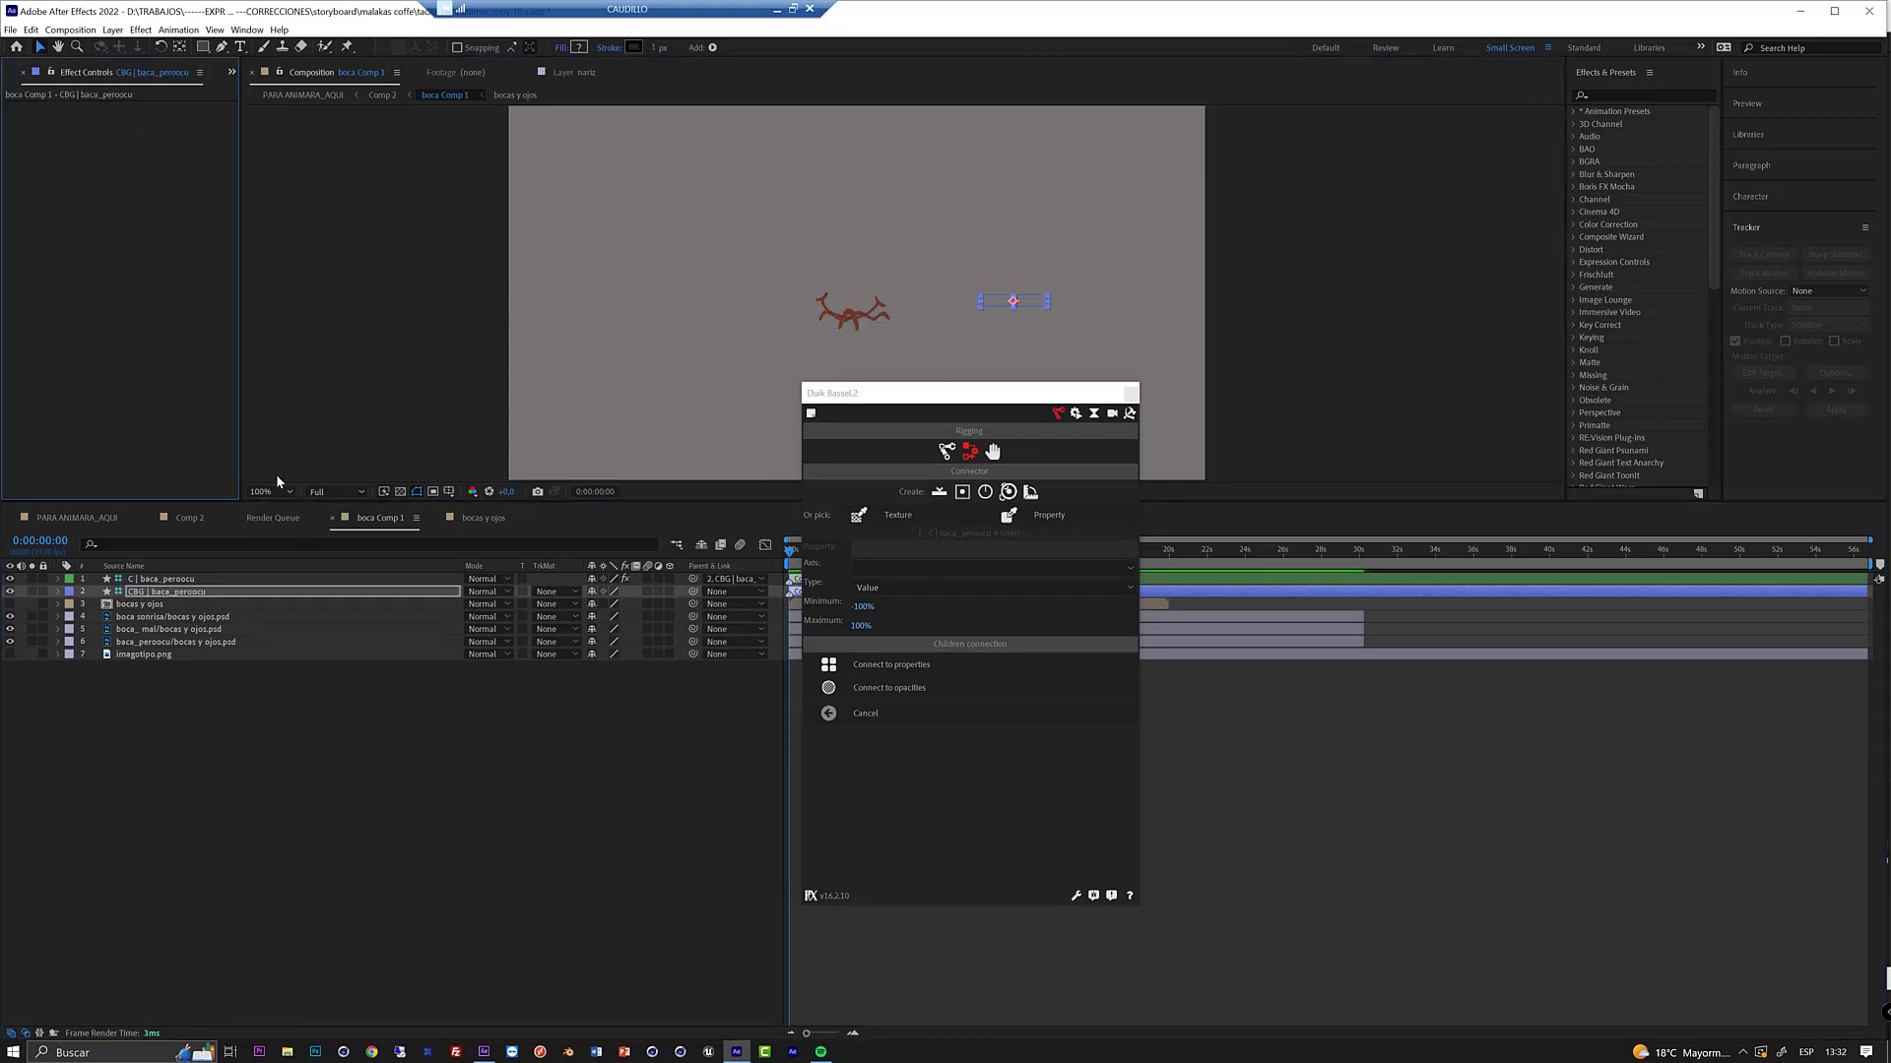
left_click(153, 579)
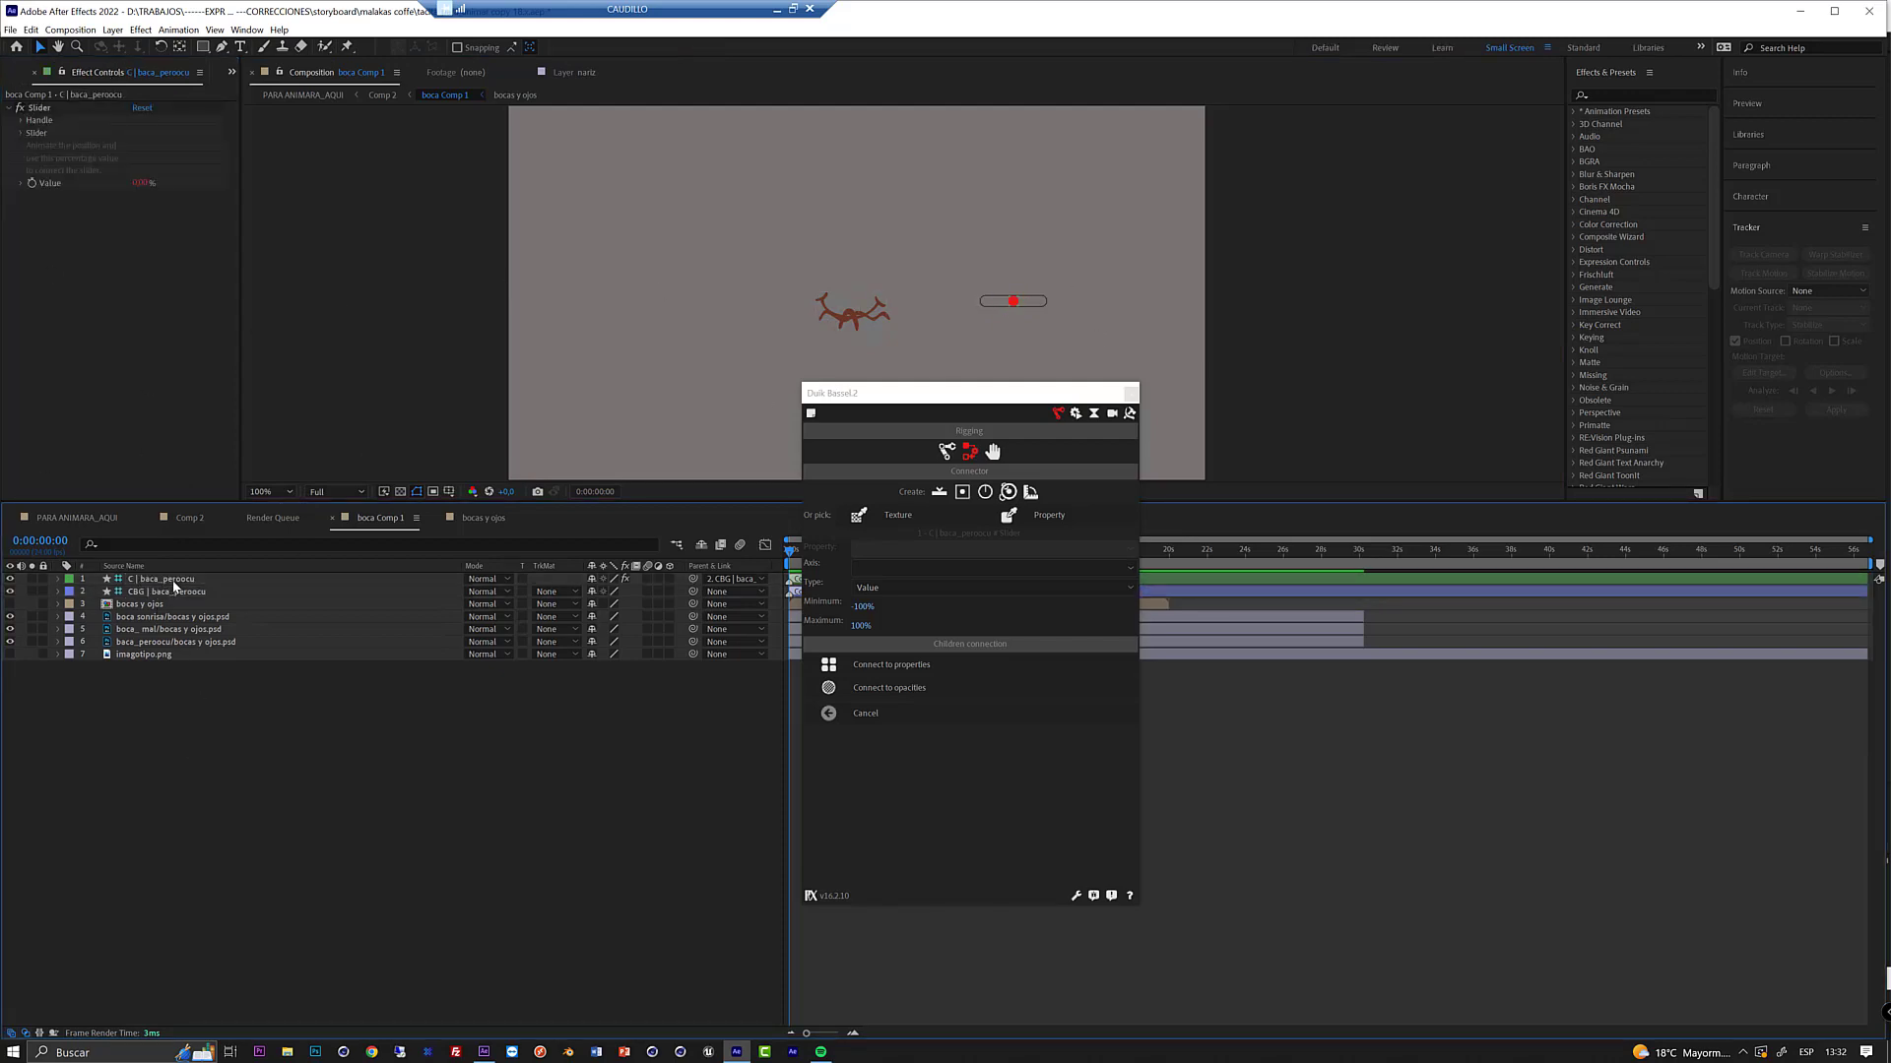
left_click(19, 119)
left_click(21, 173)
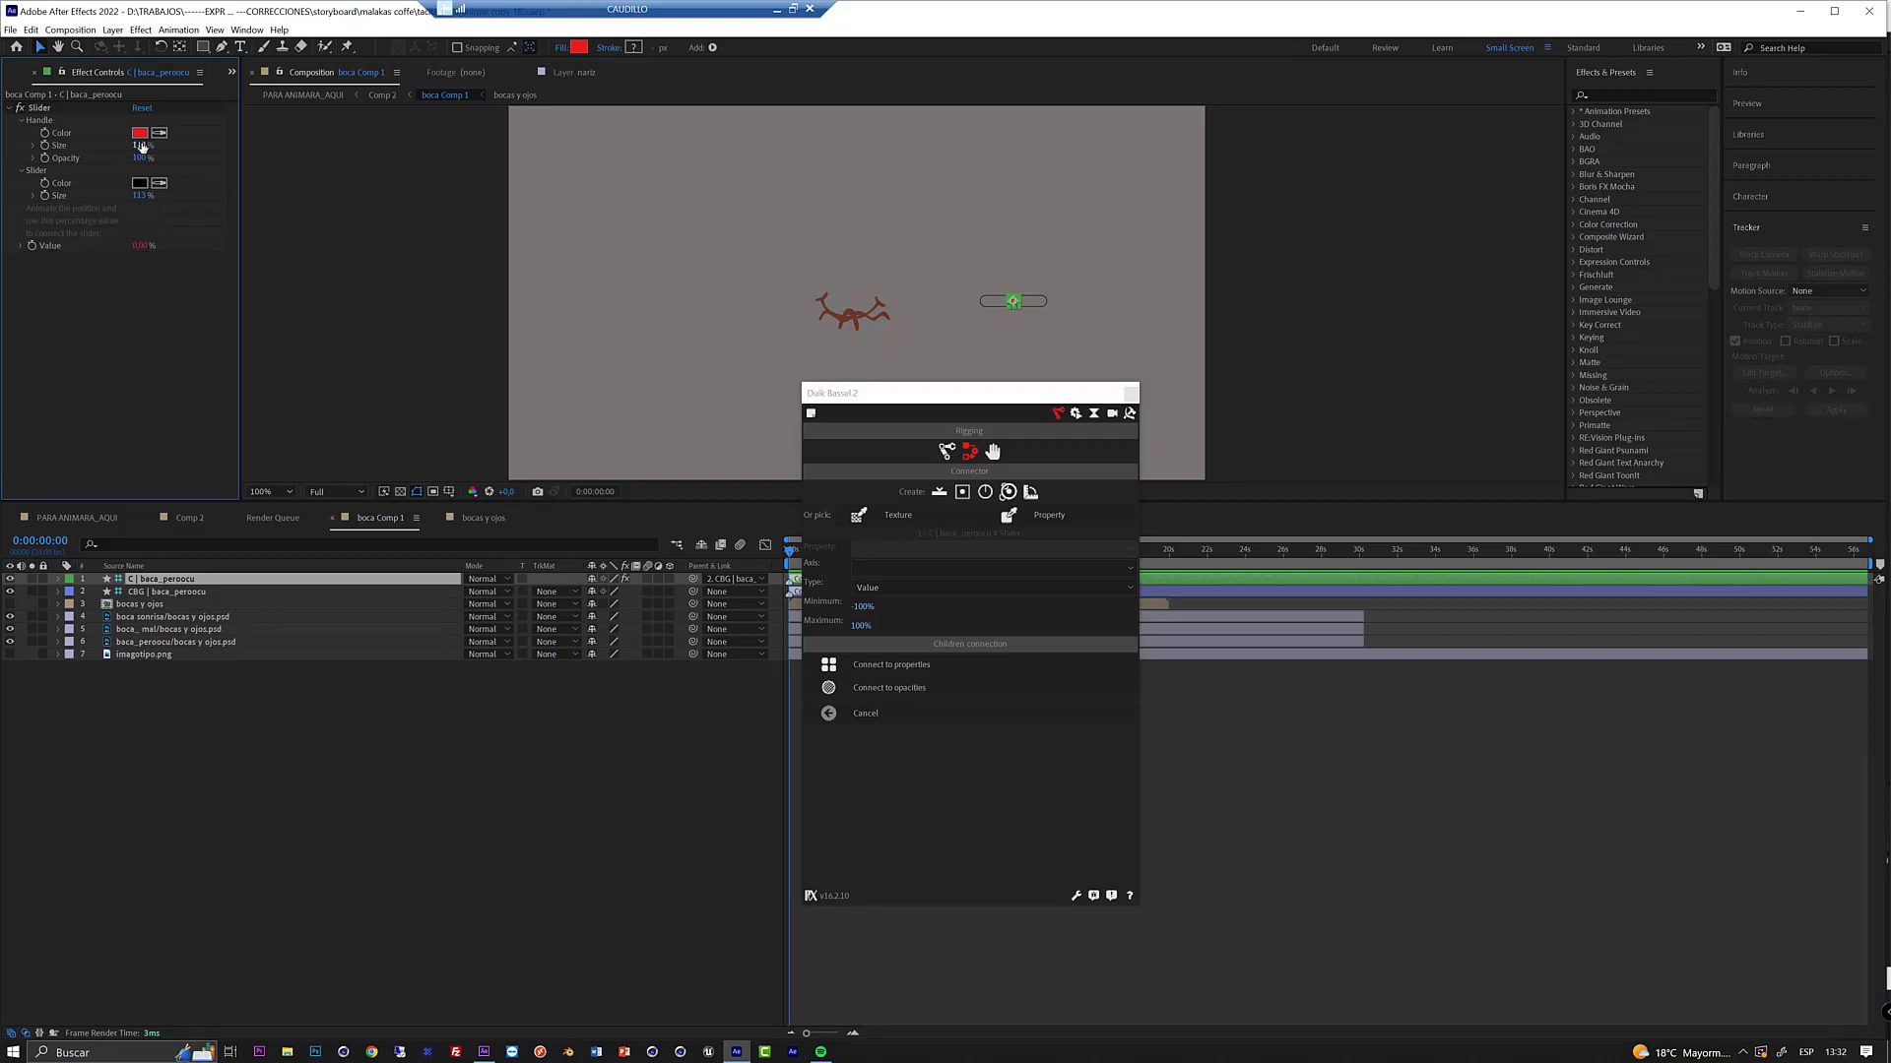
left_click_drag(158, 149, 434, 149)
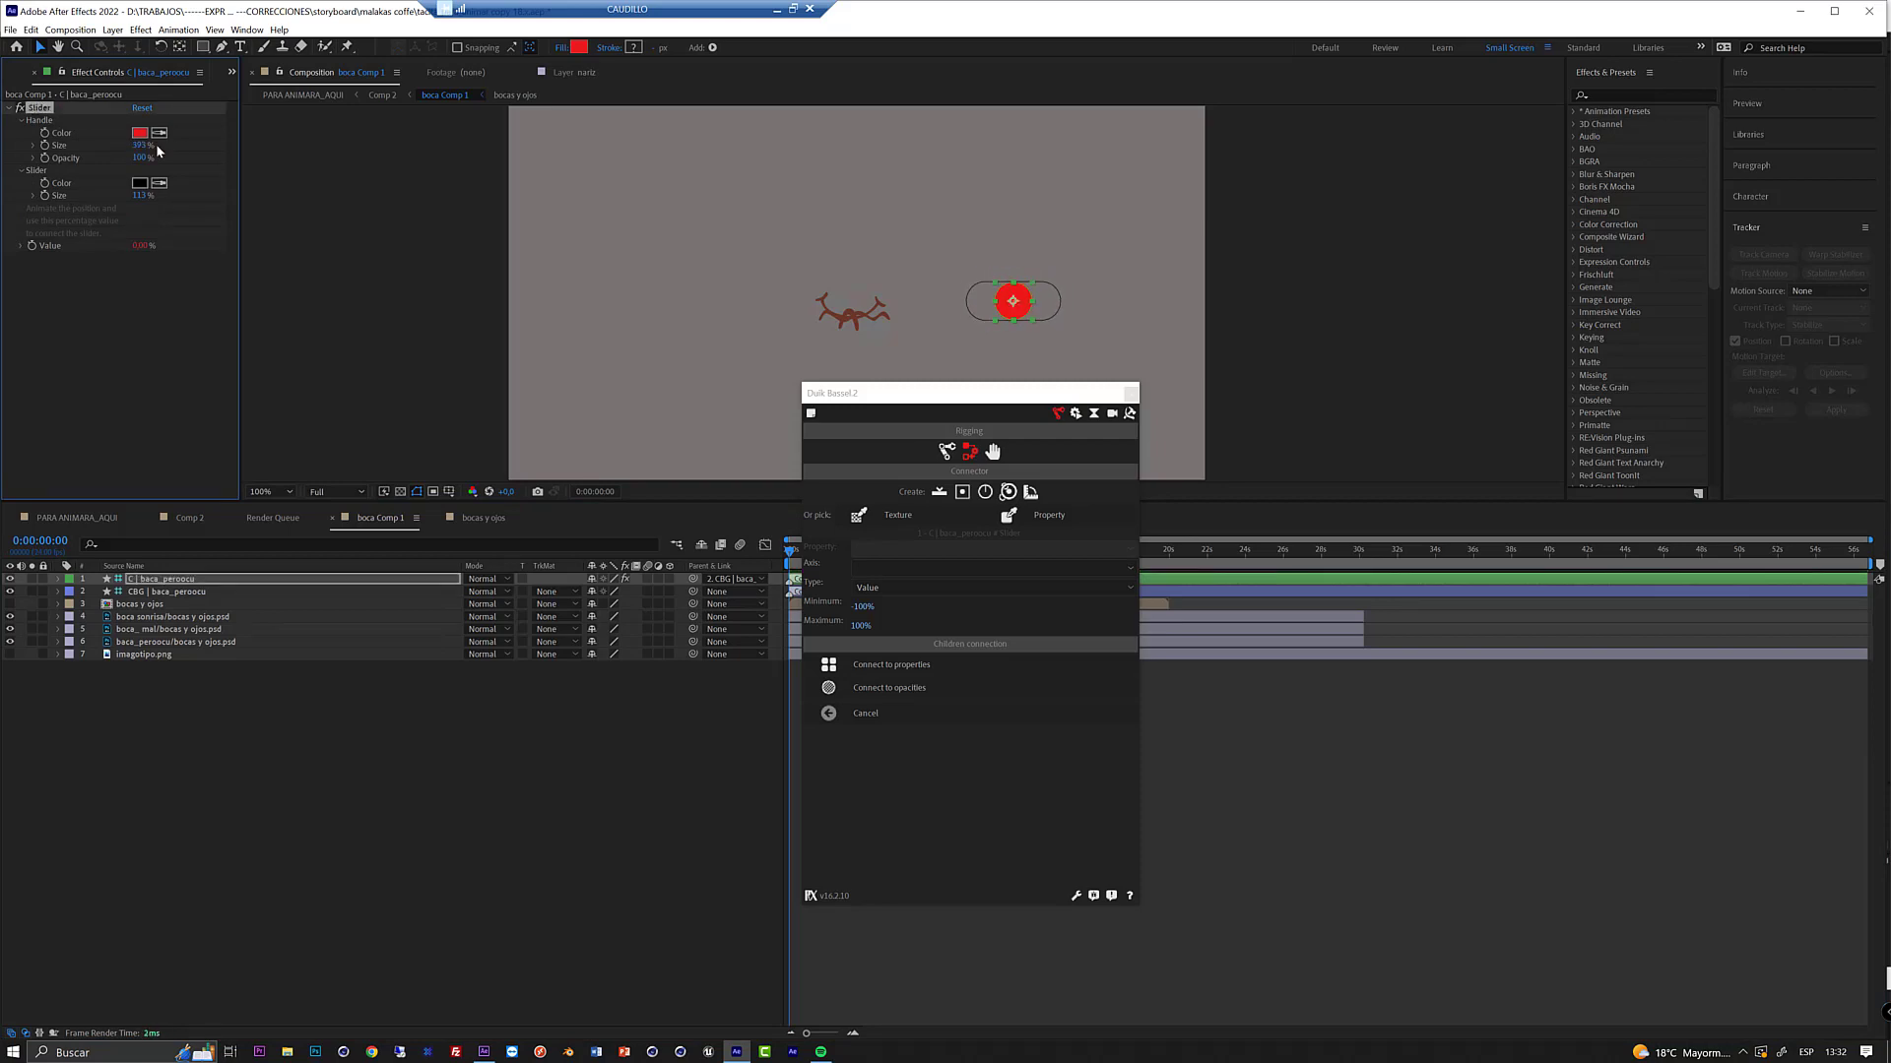
left_click_drag(139, 195, 251, 227)
- Select the three individual mouth layers and connect their opacities to the slider controller
left_click(983, 393)
left_click_drag(947, 392, 902, 440)
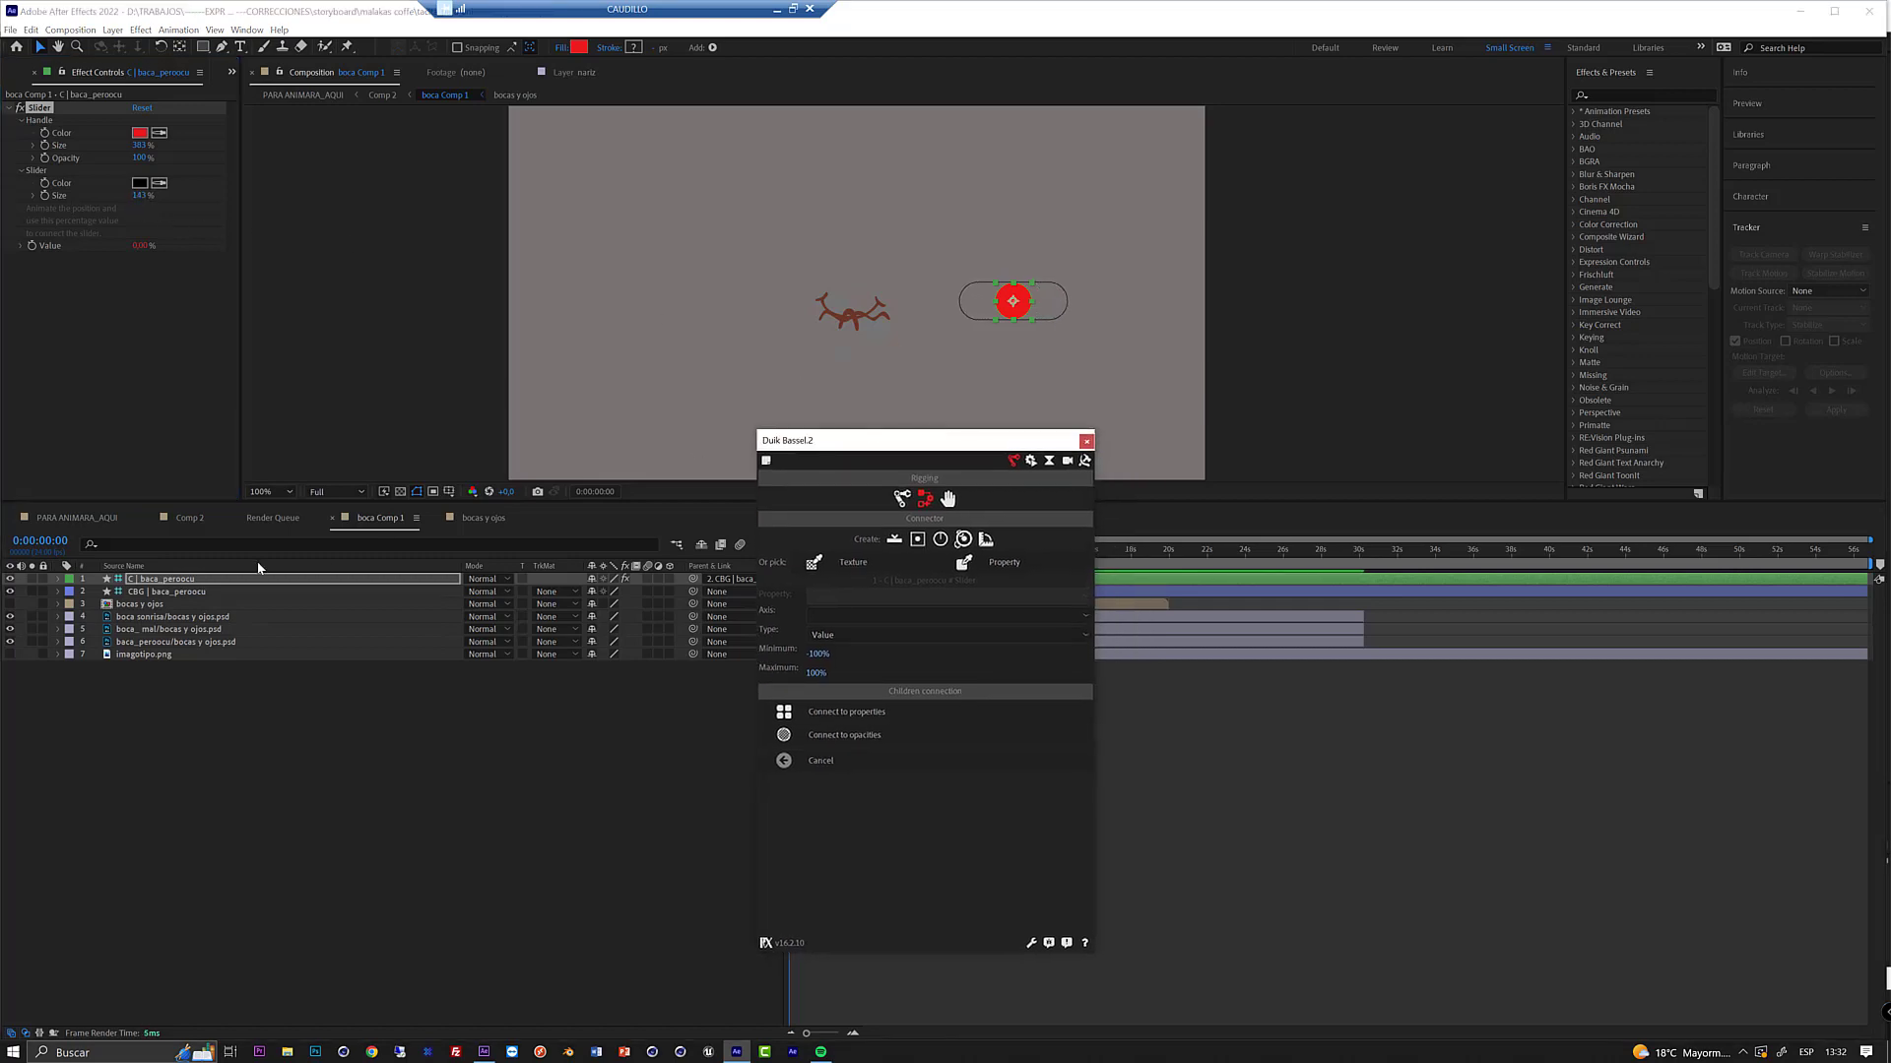
left_click(141, 620)
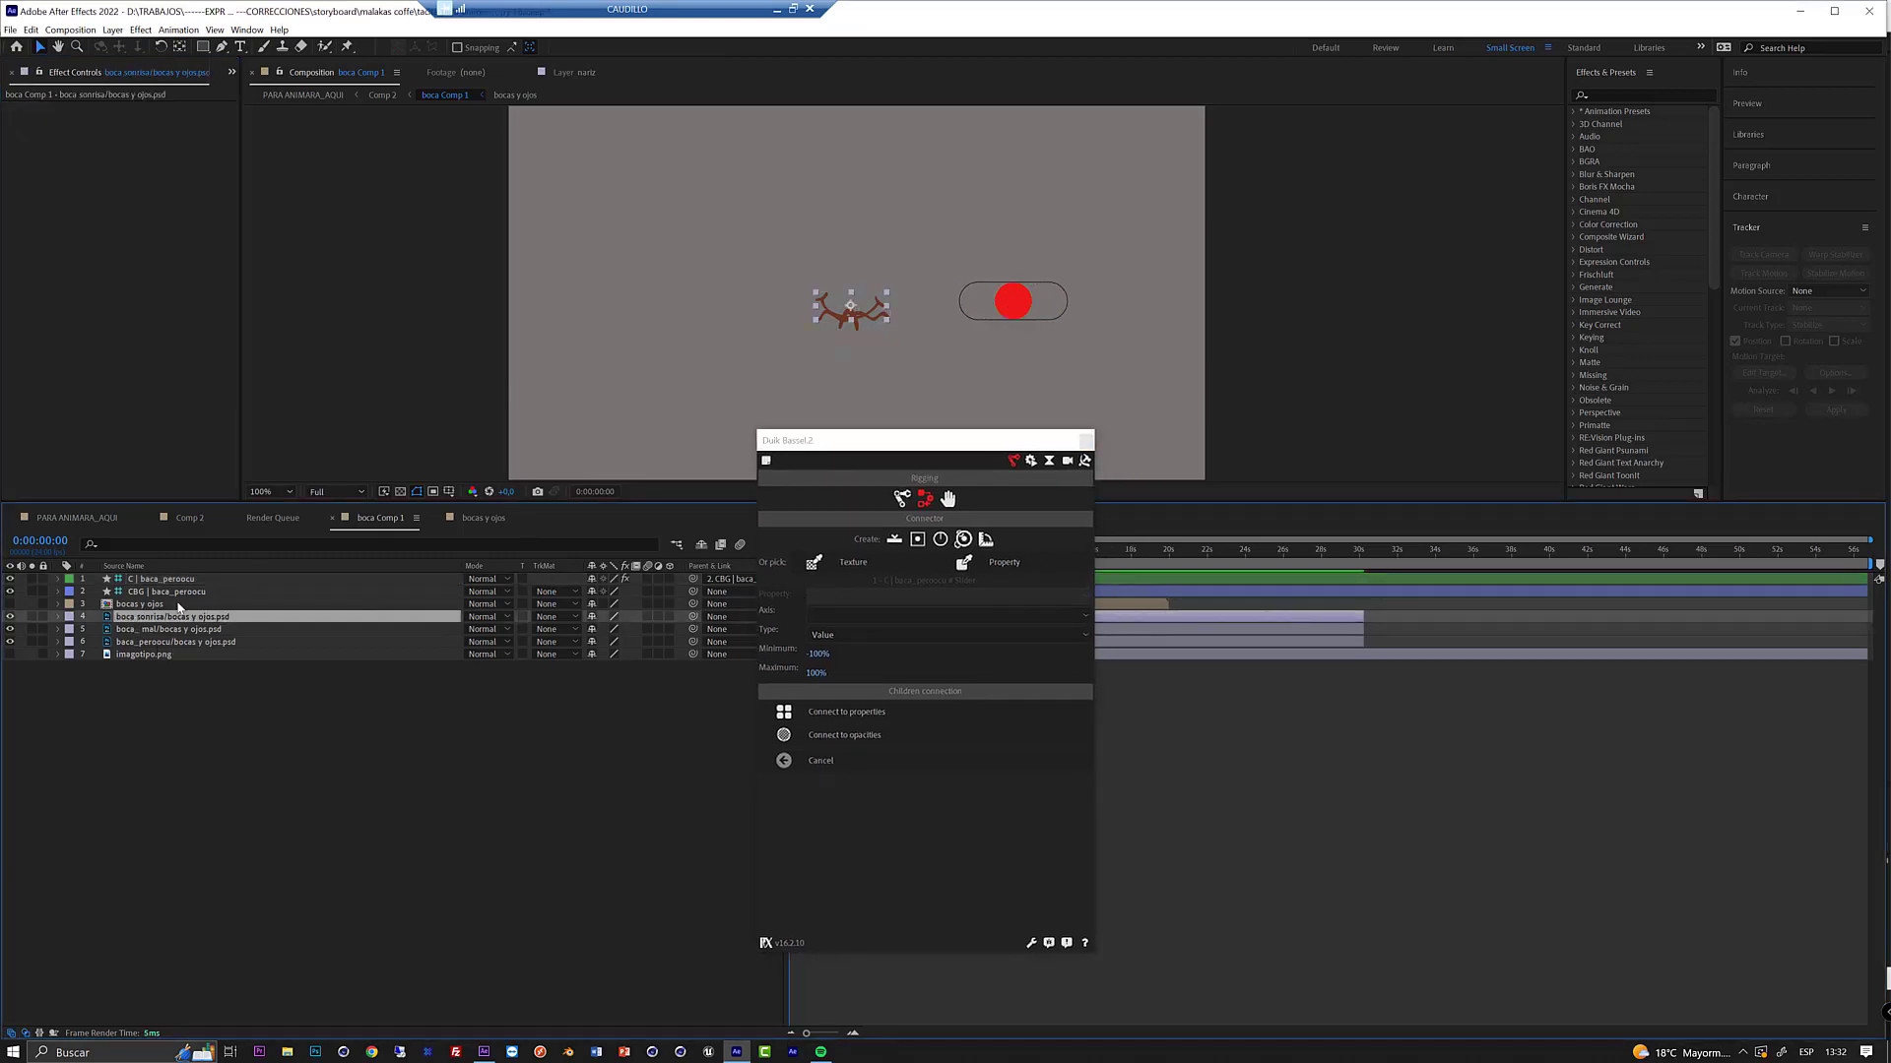
left_click(143, 642, "shift")
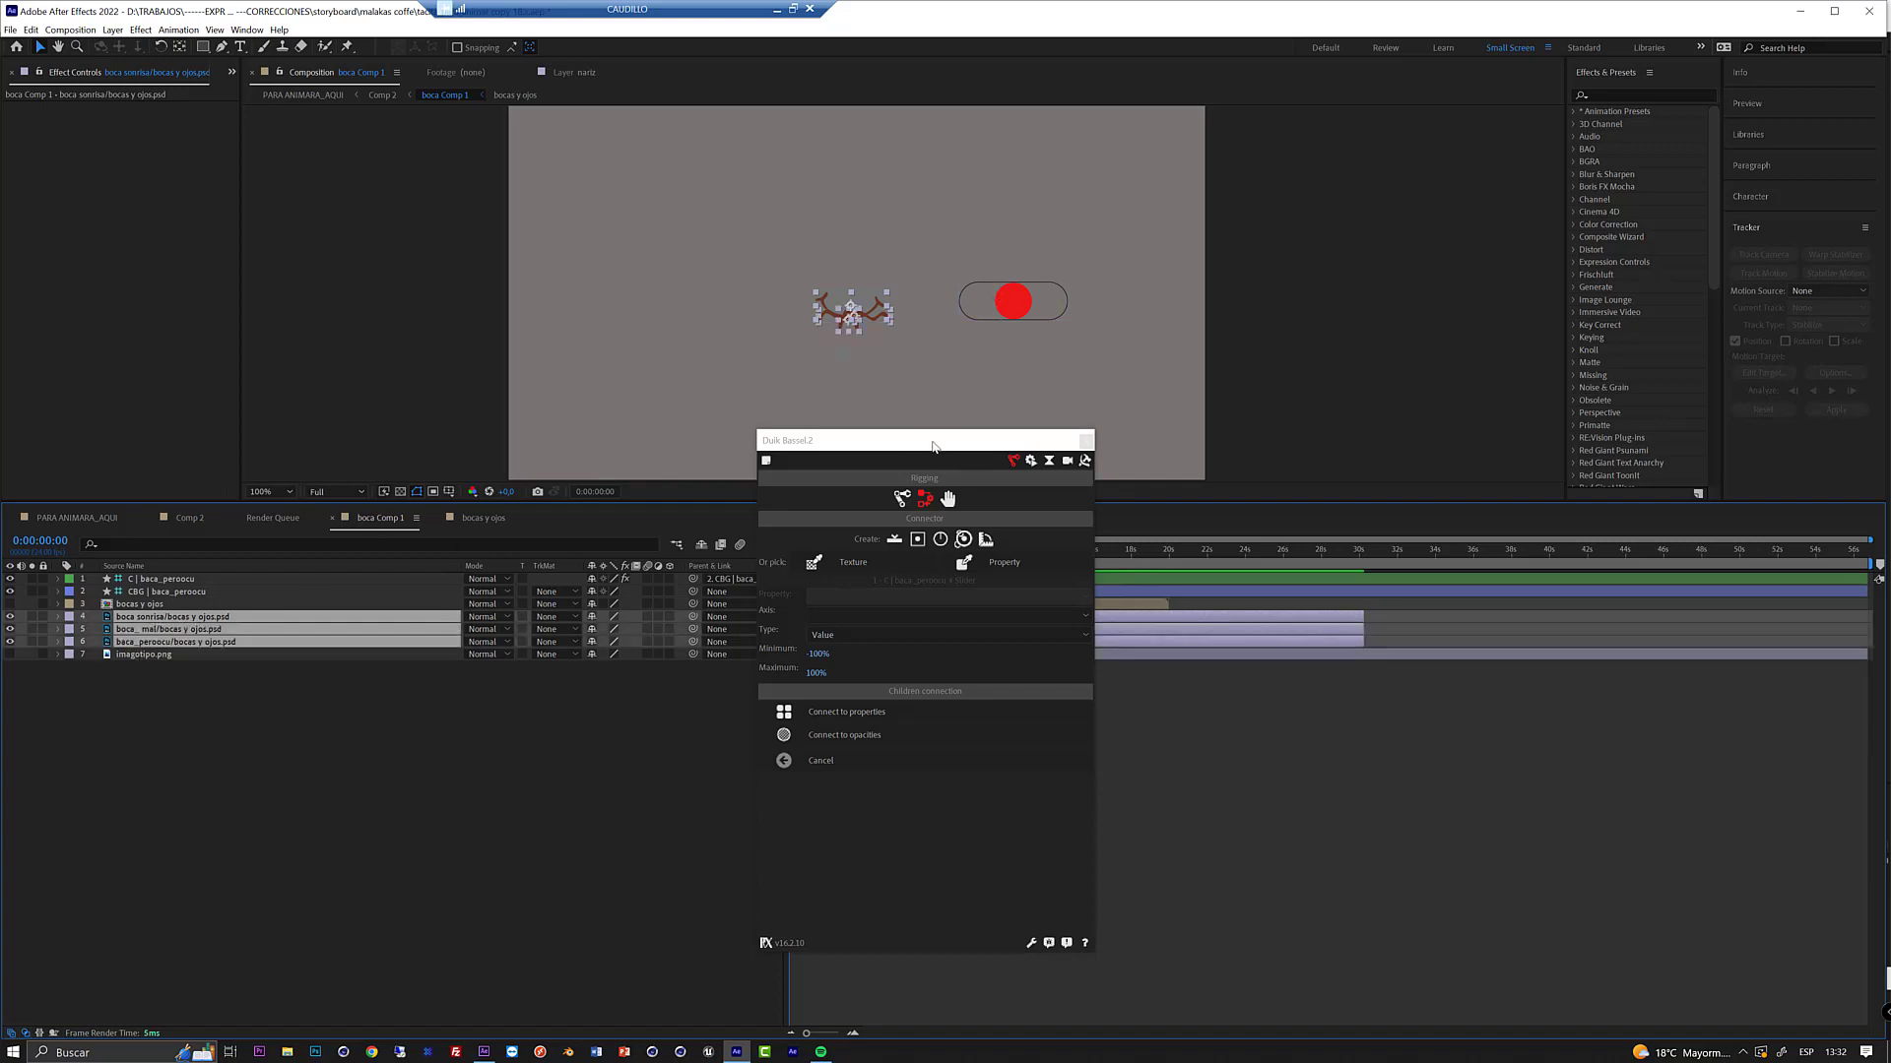
left_click_drag(934, 443, 906, 437)
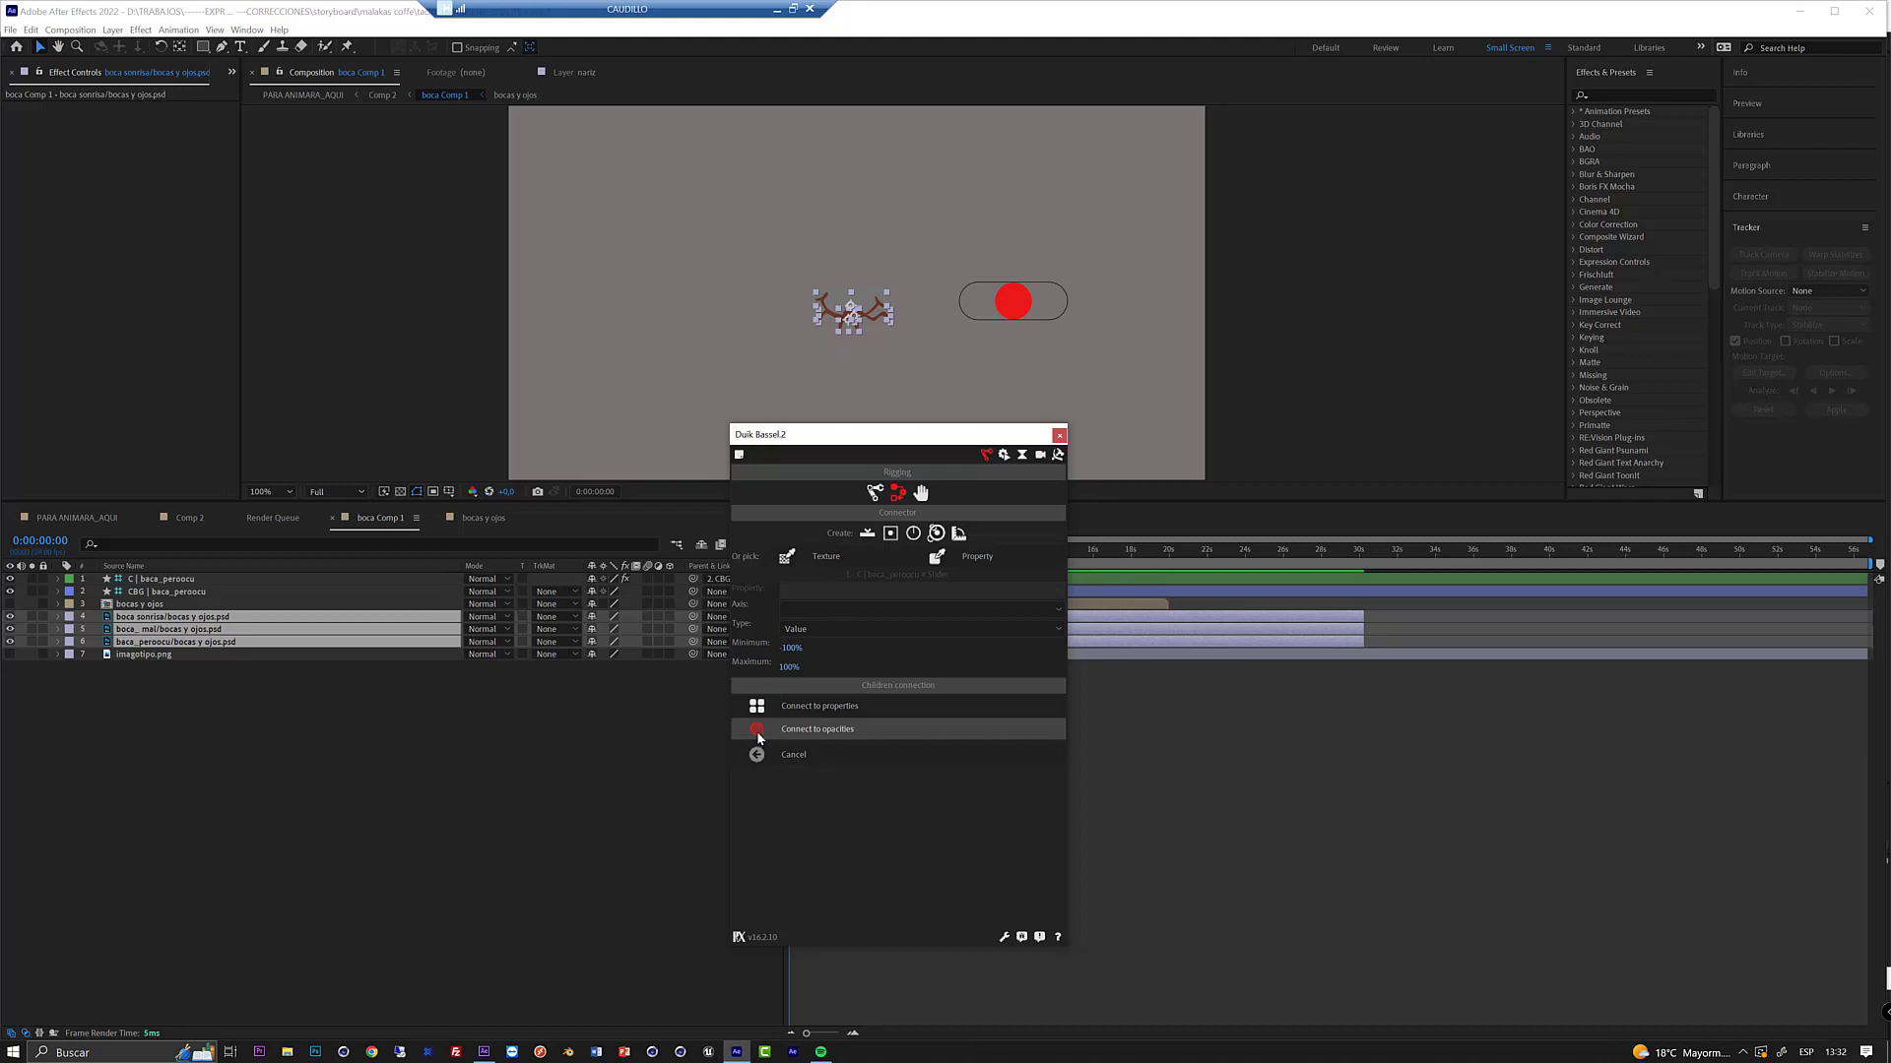
left_click(730, 751)
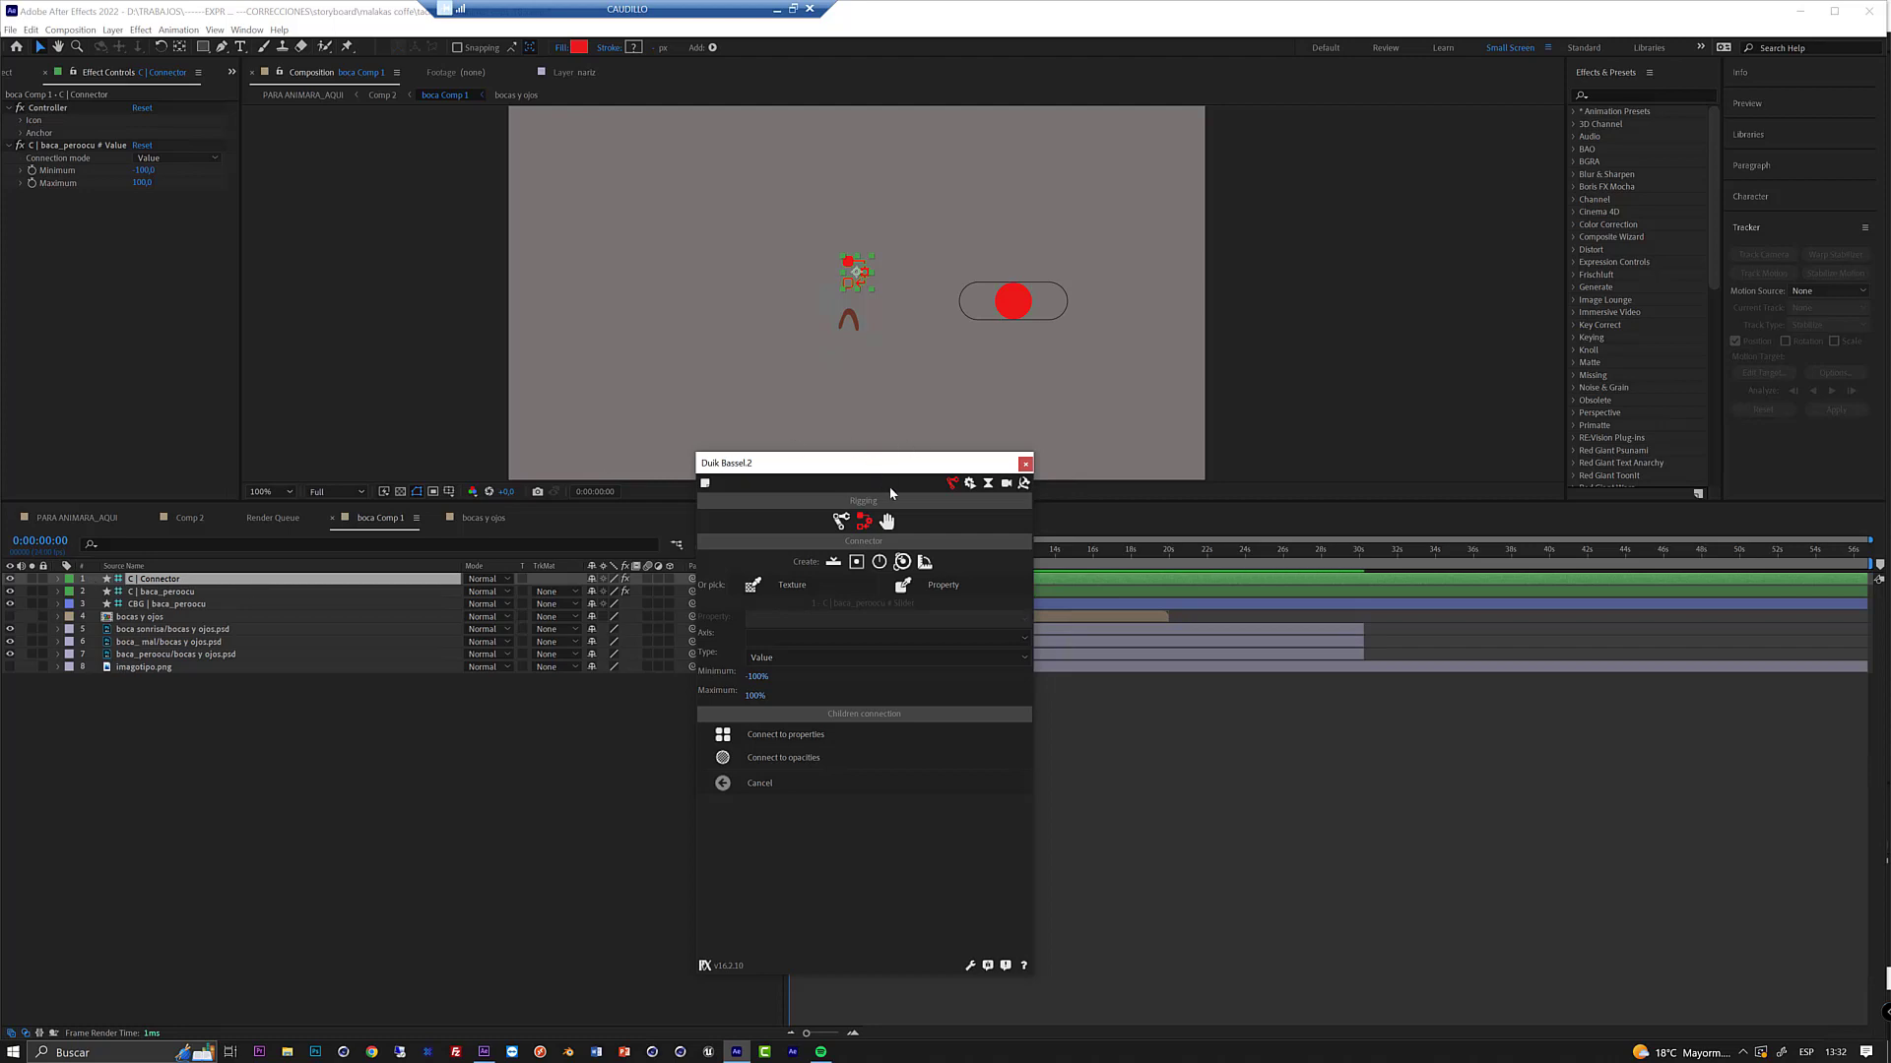
- Reveal the opacity keyframes of the three mouth layers and examine them at the start of the timeline
left_click(178, 635)
left_click(365, 649, "shift")
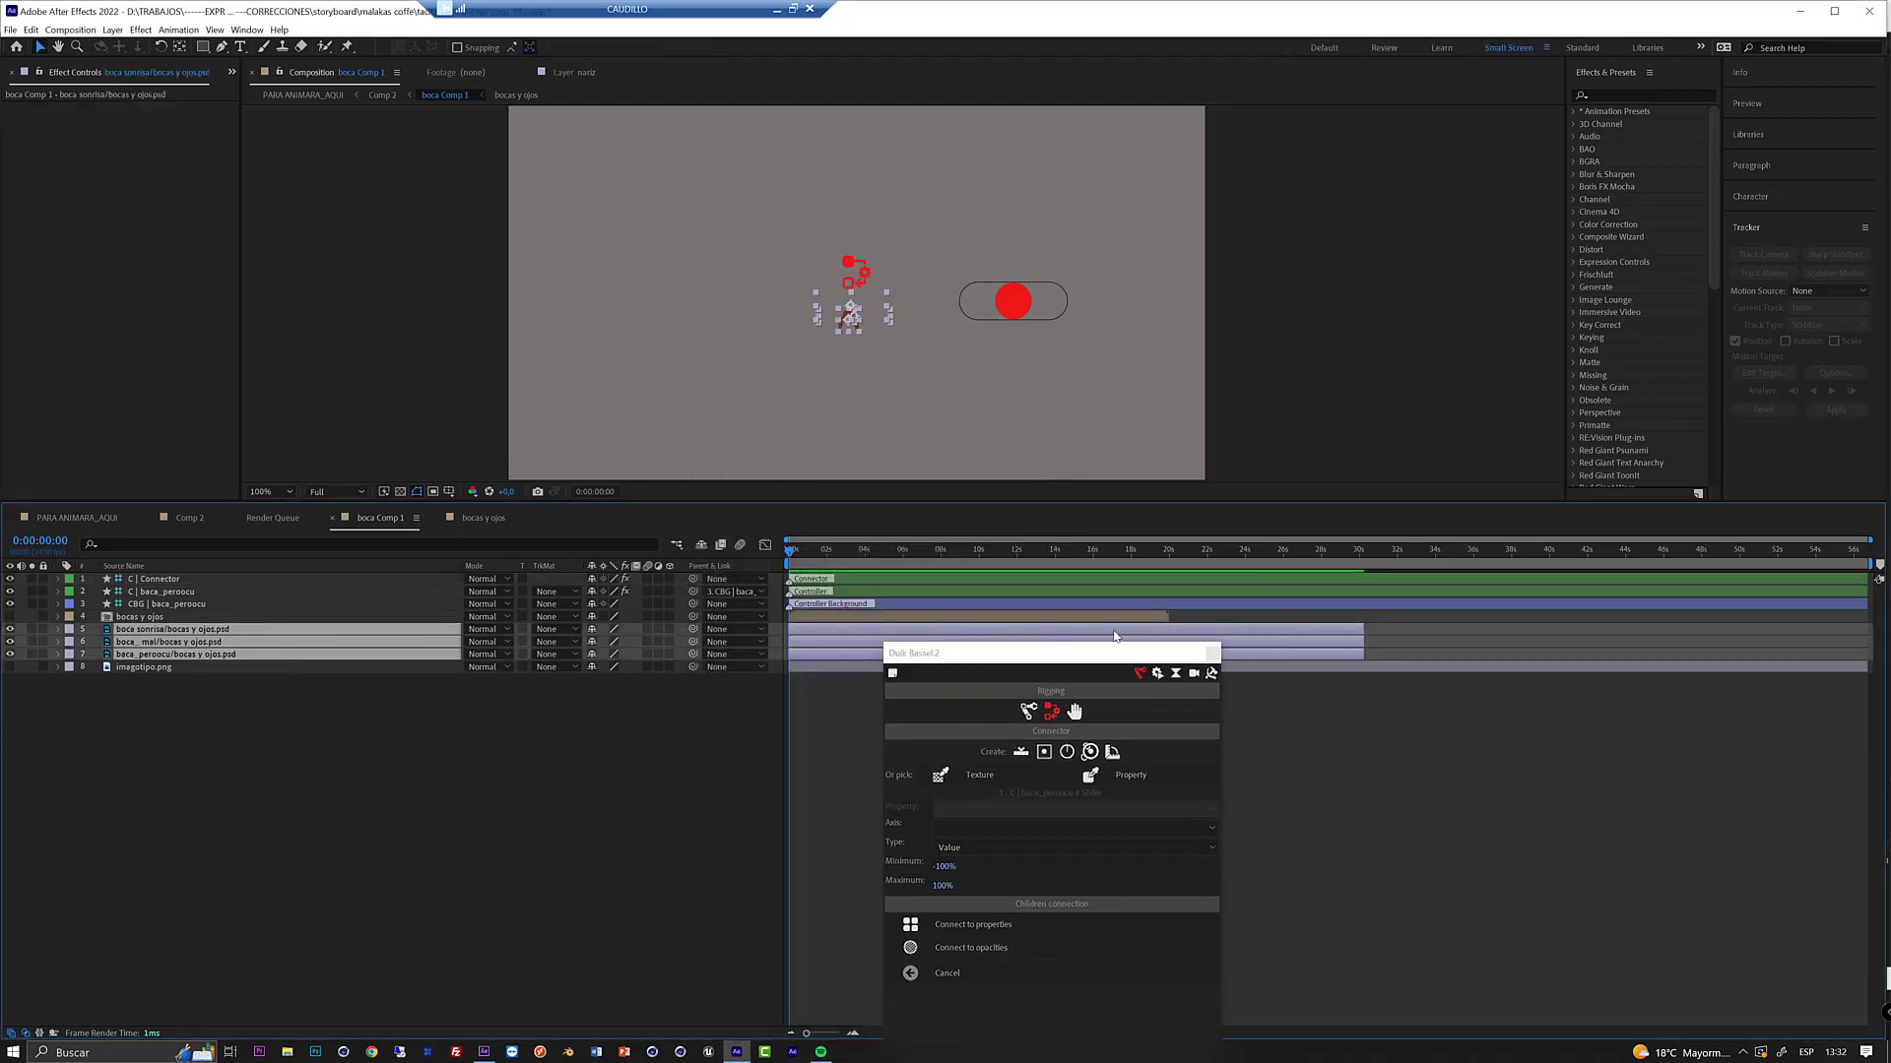
left_click_drag(1039, 657, 1131, 648)
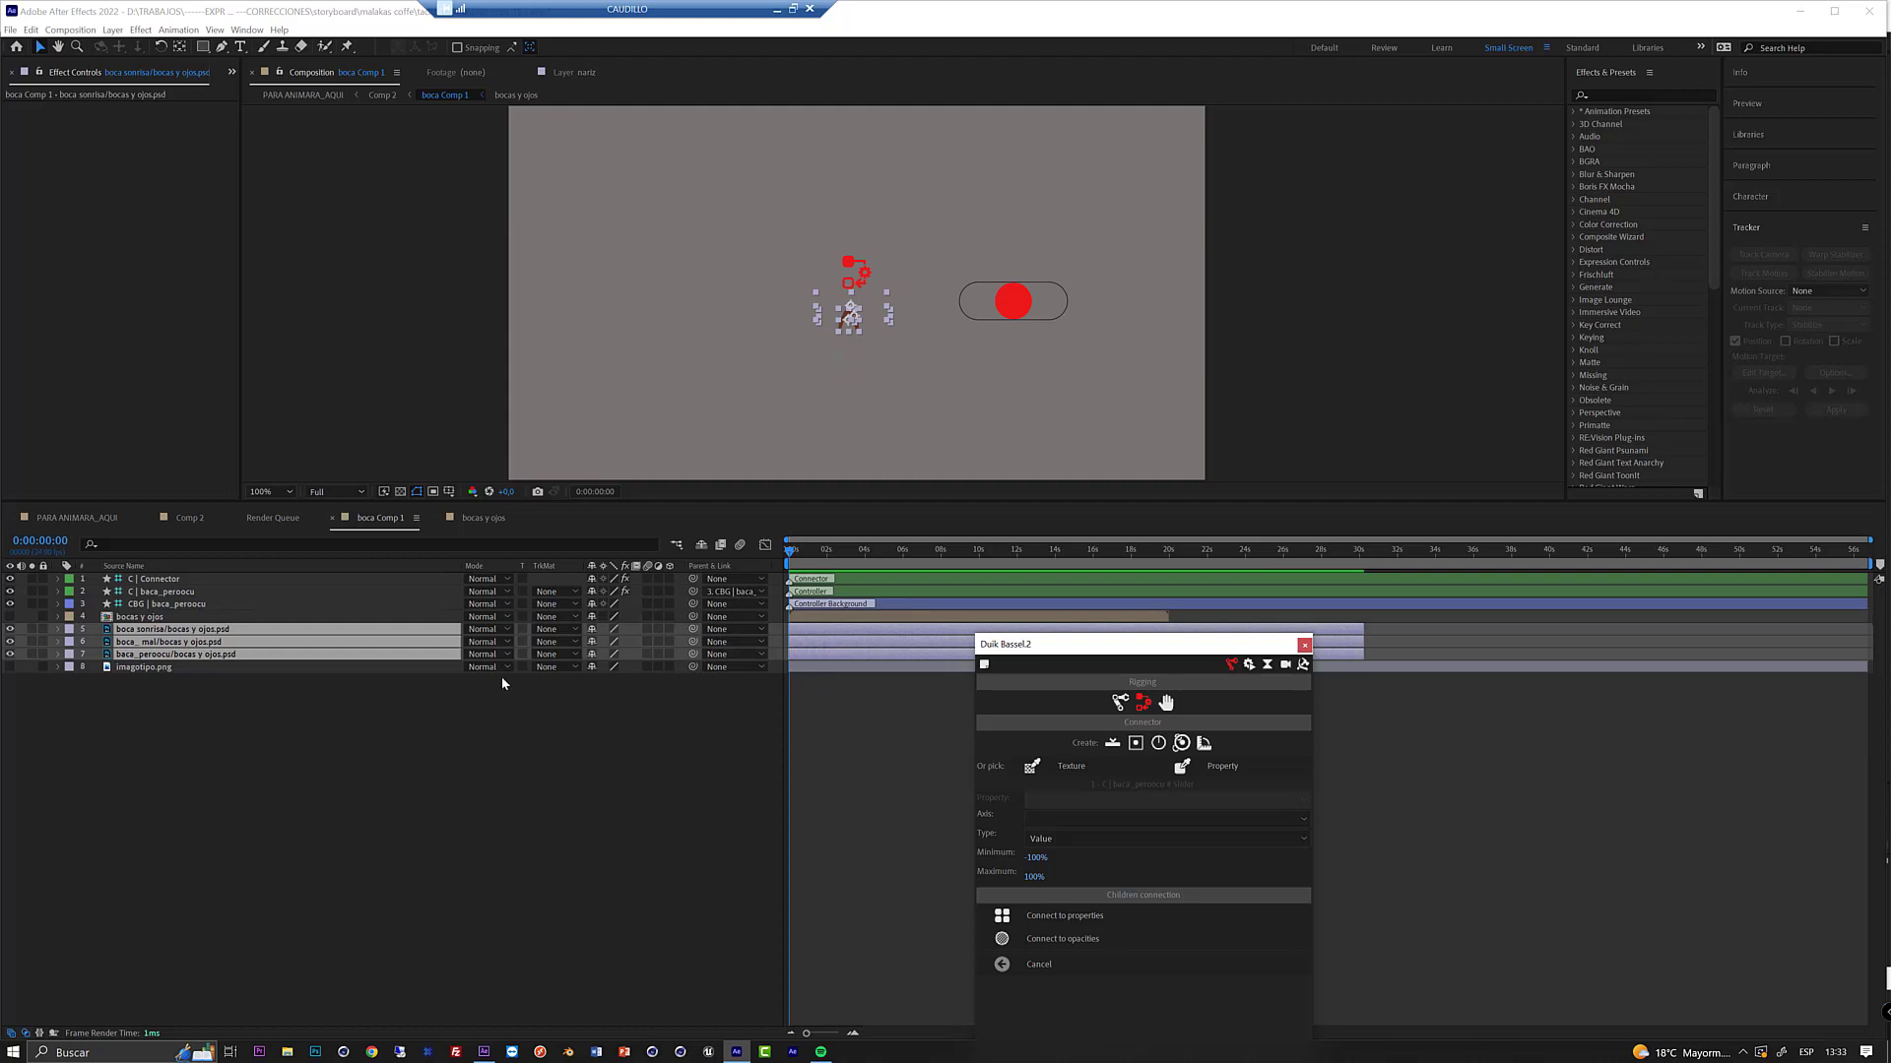
left_click(352, 647)
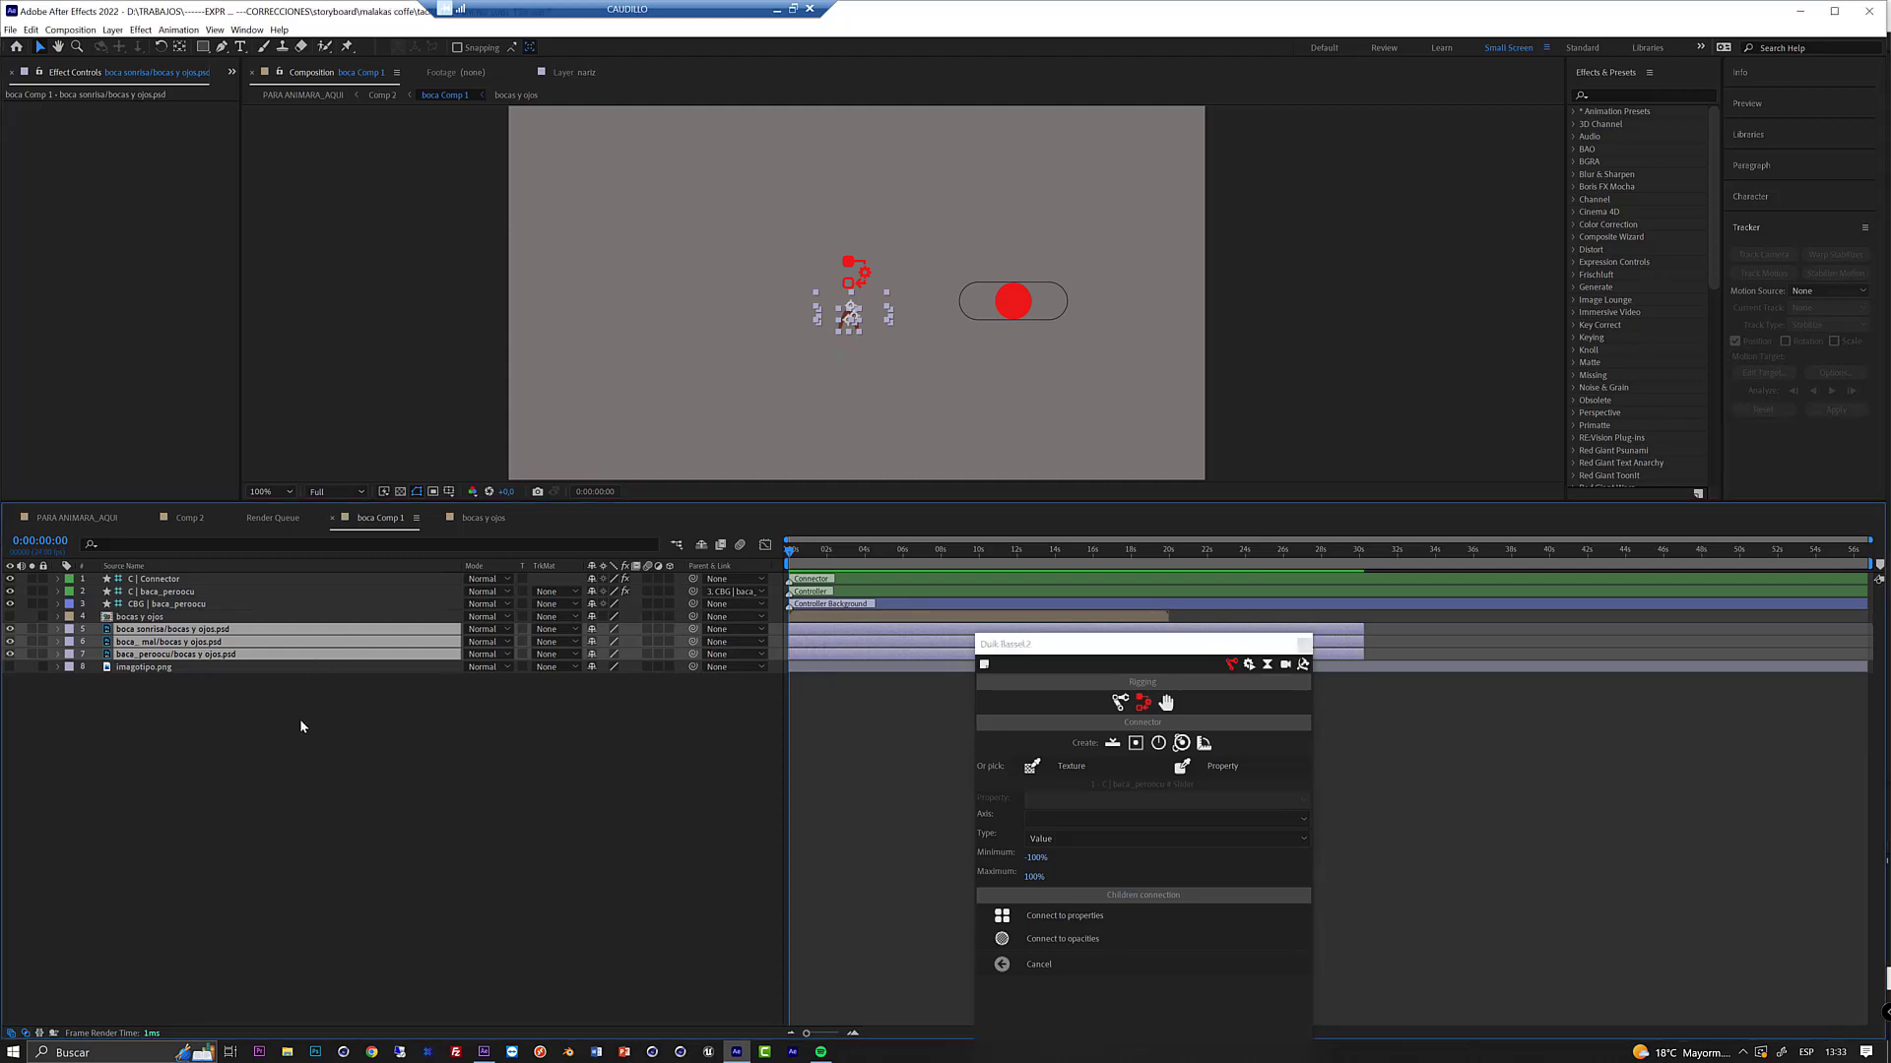
left_click(853, 1033)
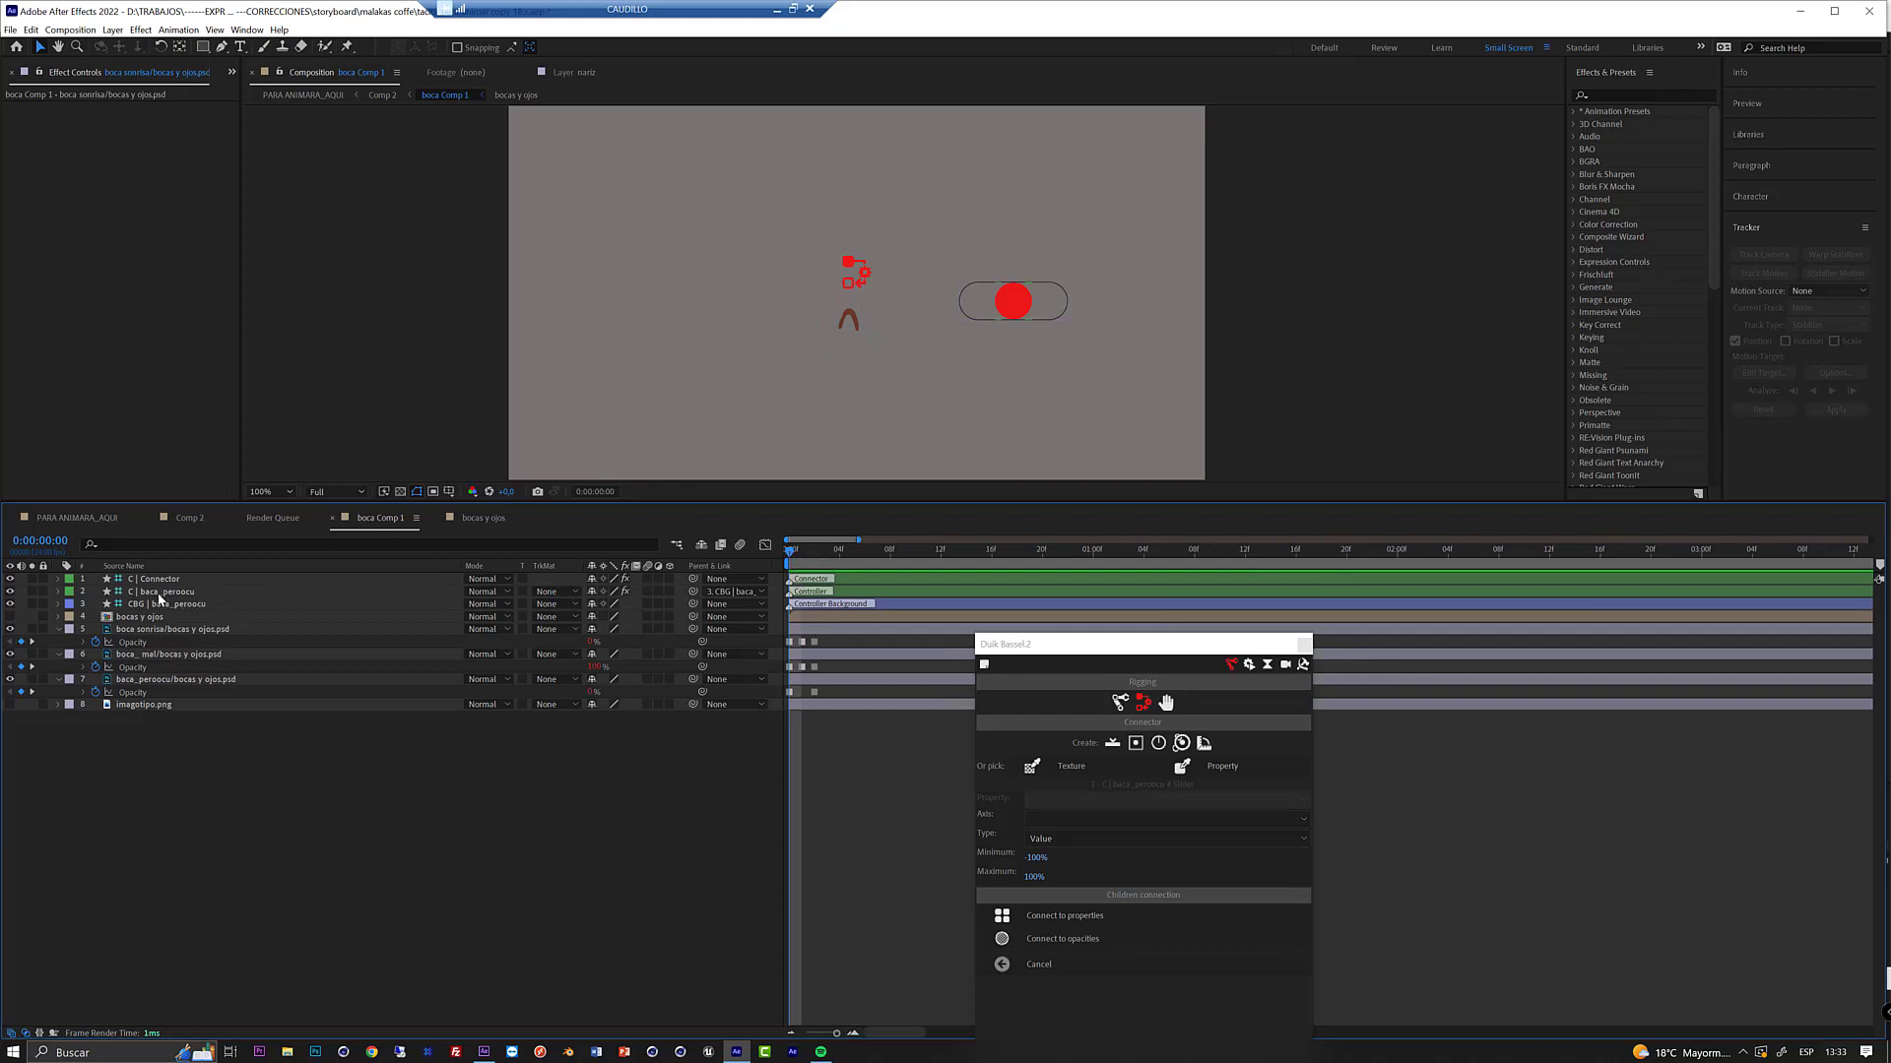
- Move the slider handle toward its left end to show the smiling mouth, and return to Comp 2 to check the character
left_click(202, 595)
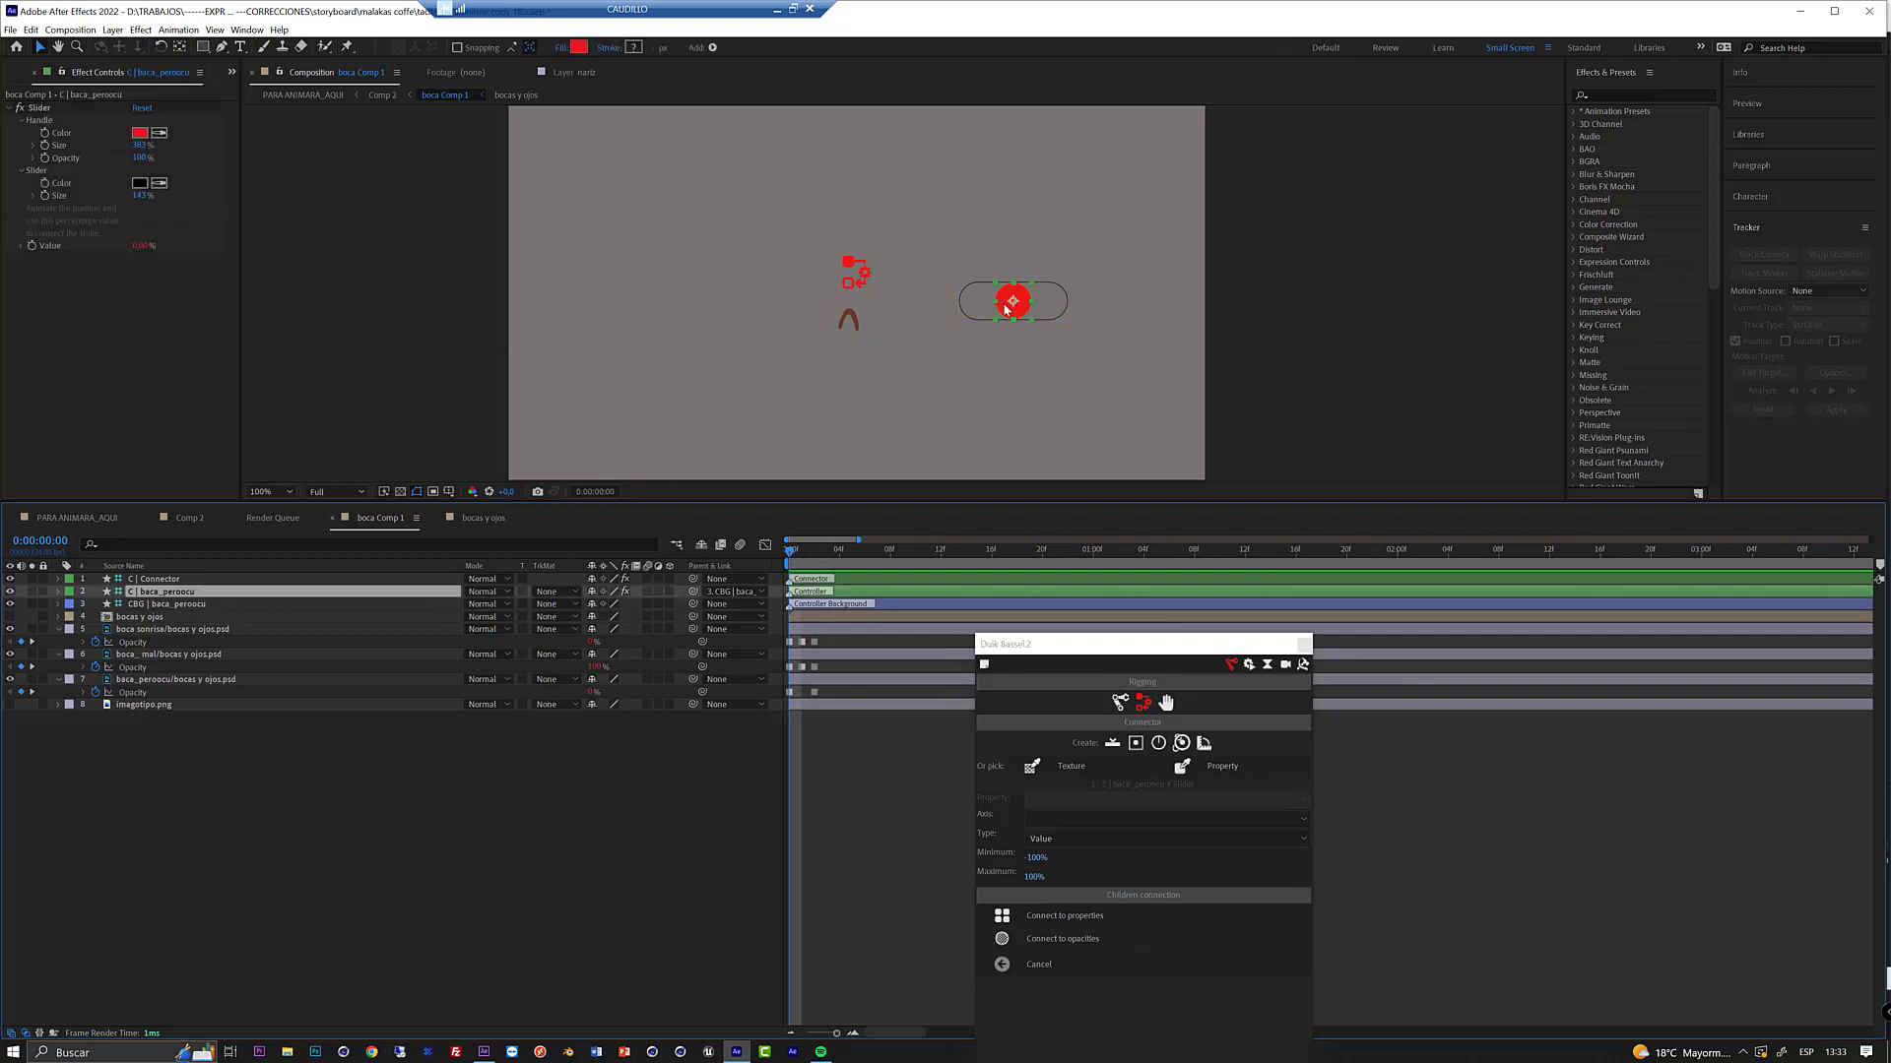
mouse_move(1016, 312)
left_mouse_down()
mouse_move(969, 314)
mouse_move(1068, 312)
mouse_move(955, 321)
left_mouse_up()
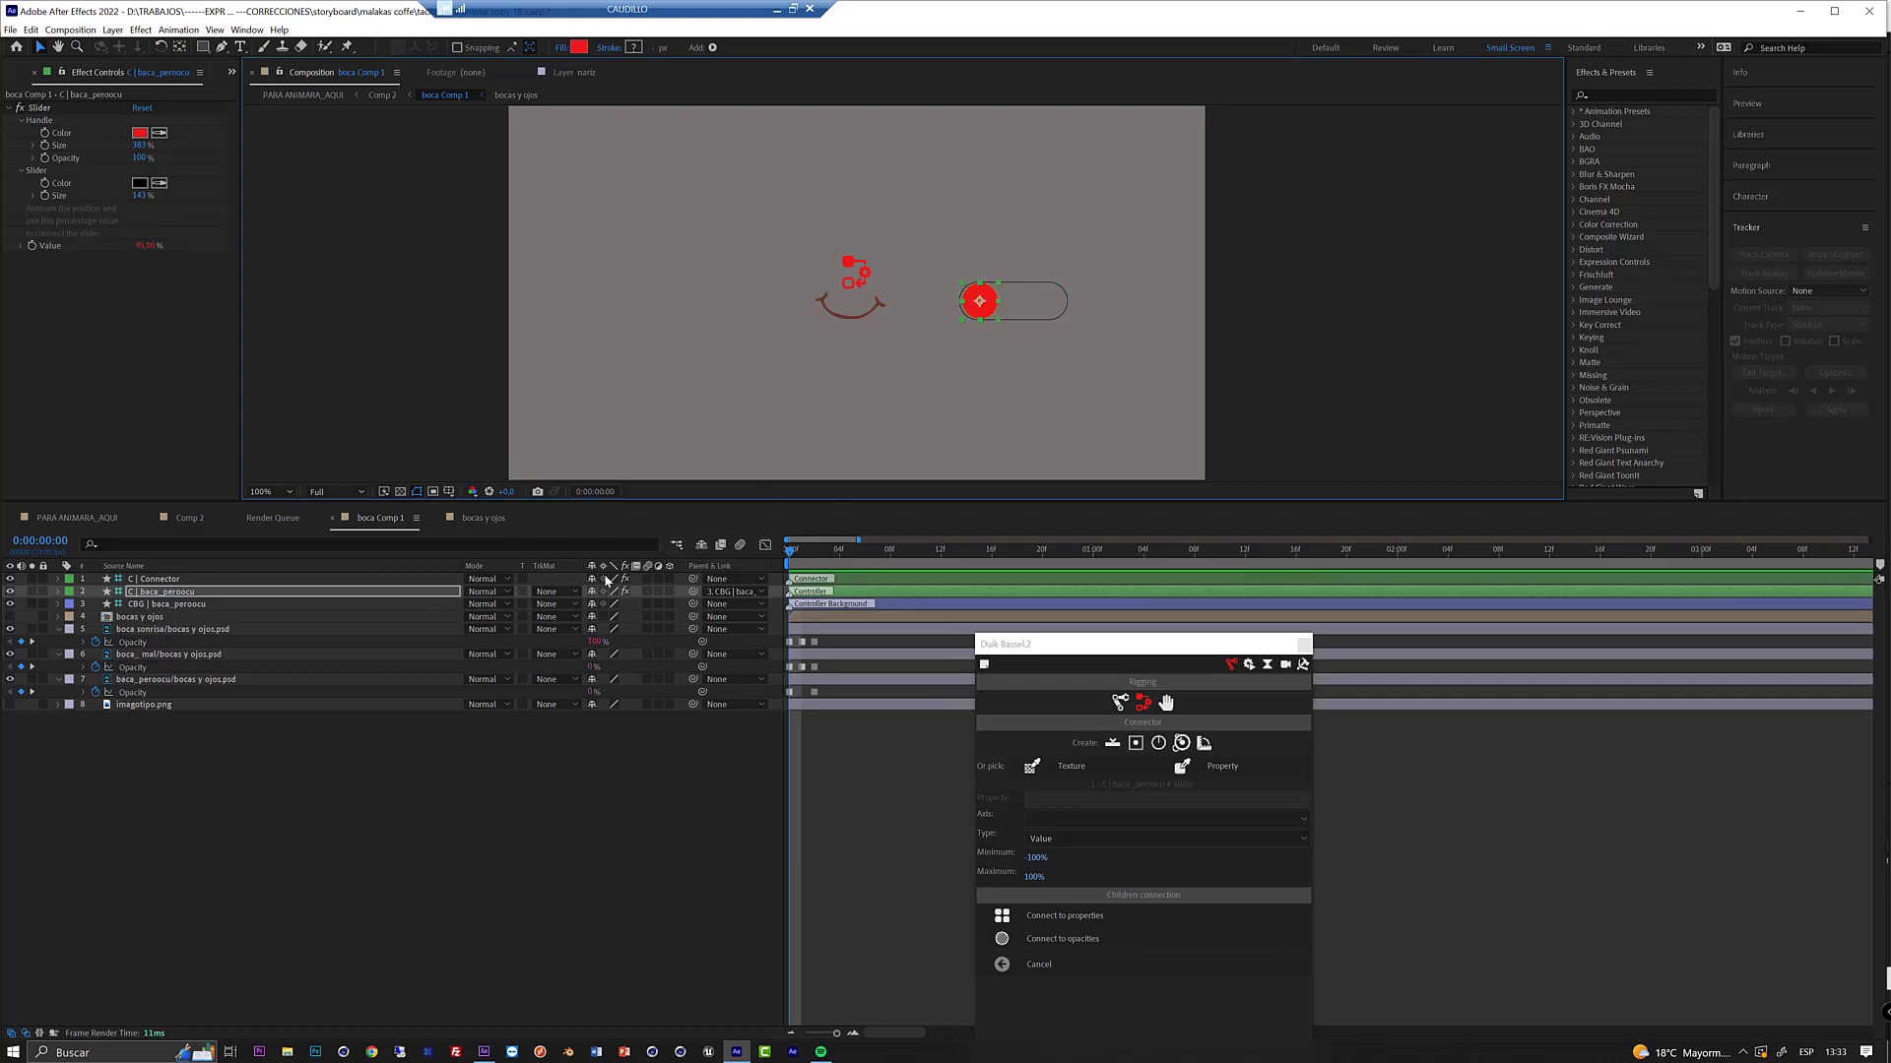
left_click(678, 545)
left_click(591, 546)
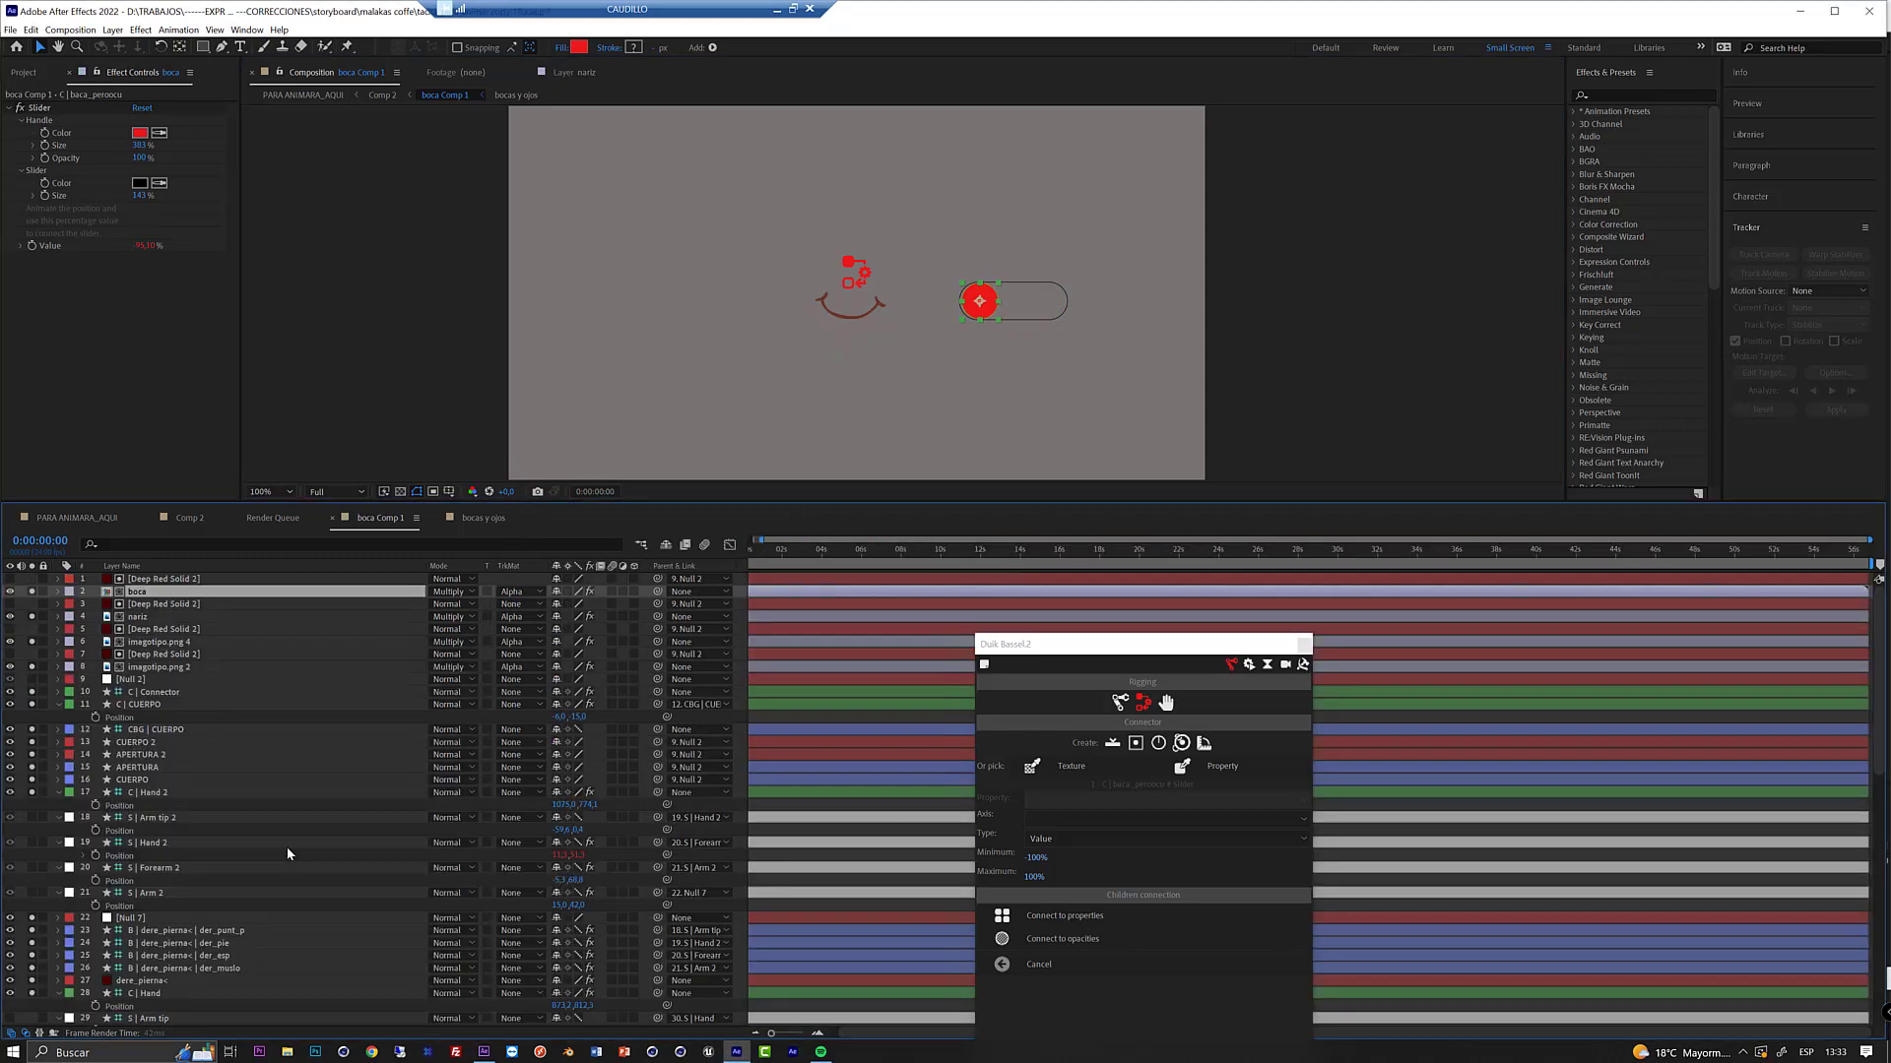
left_click_drag(1085, 652, 1090, 622)
left_click(145, 621)
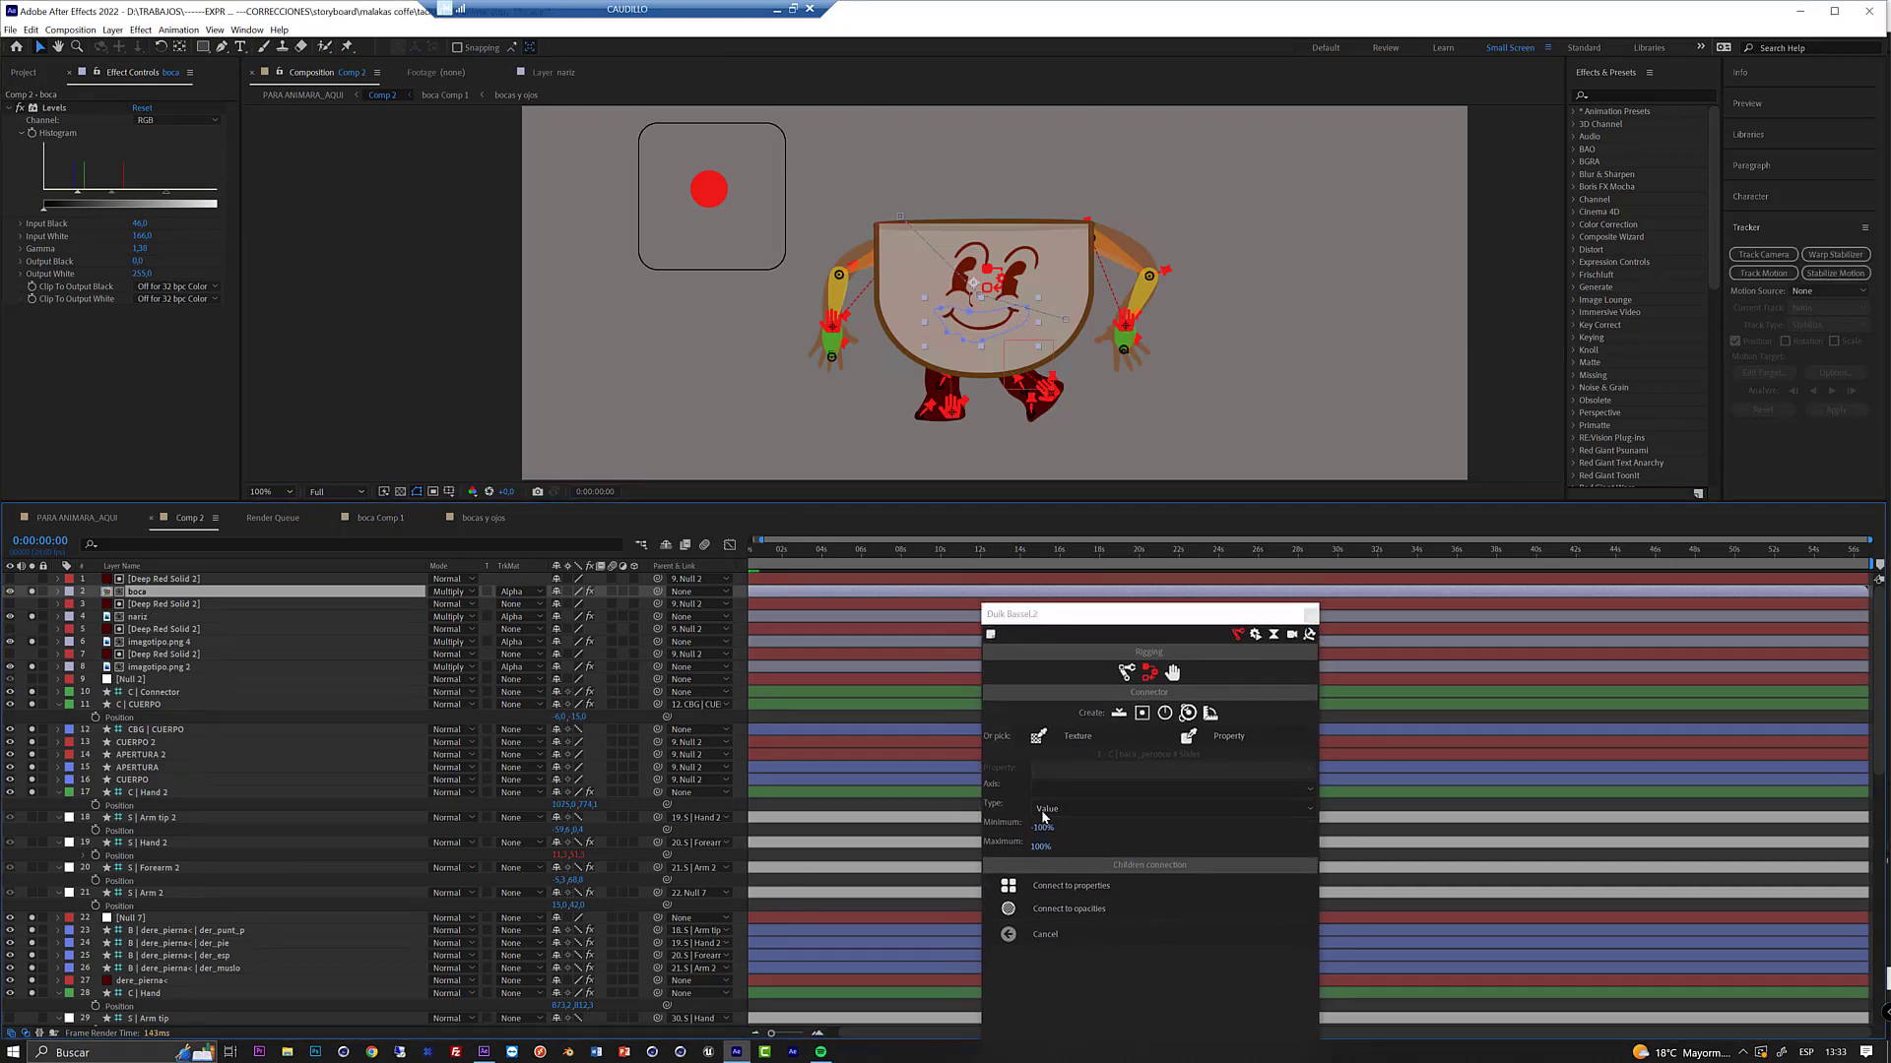
- Extract the mouth slider controller from the boca precomp into Comp 2 with Duik's controller tools
left_click(1172, 673)
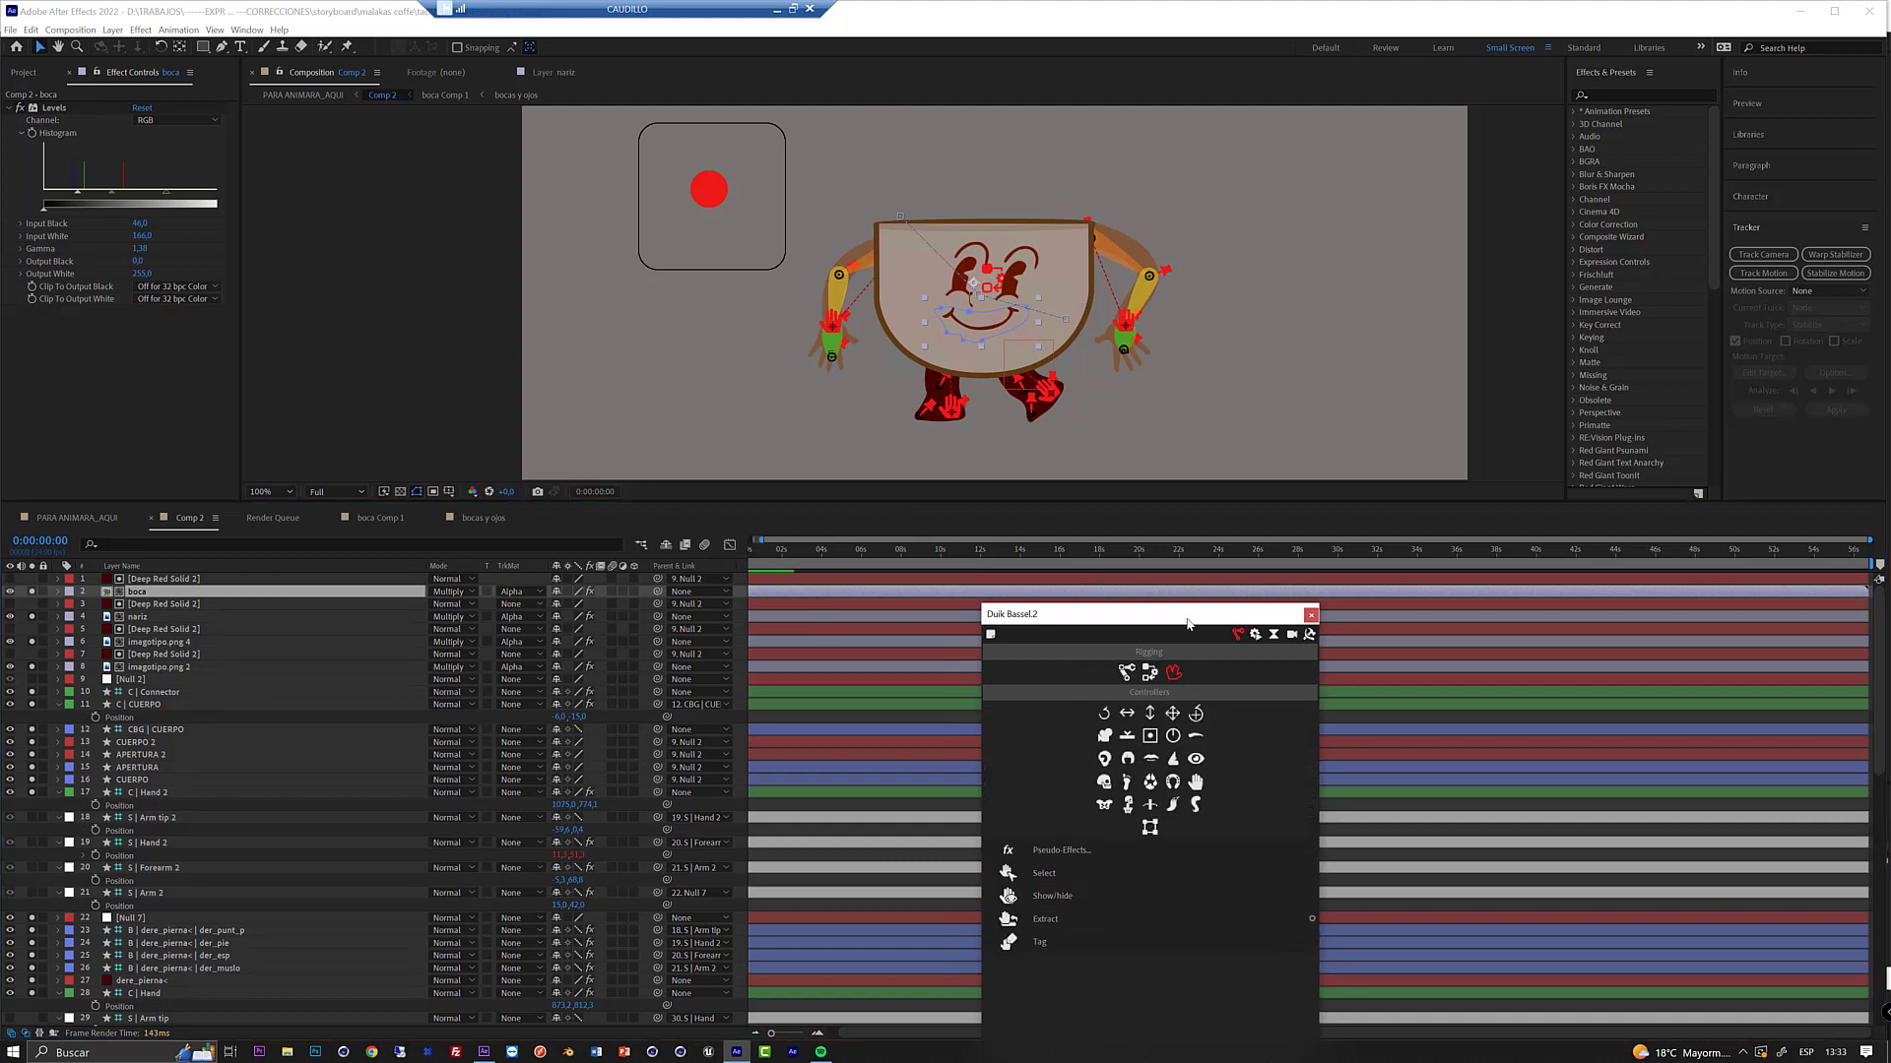
left_click_drag(1190, 625, 1258, 422)
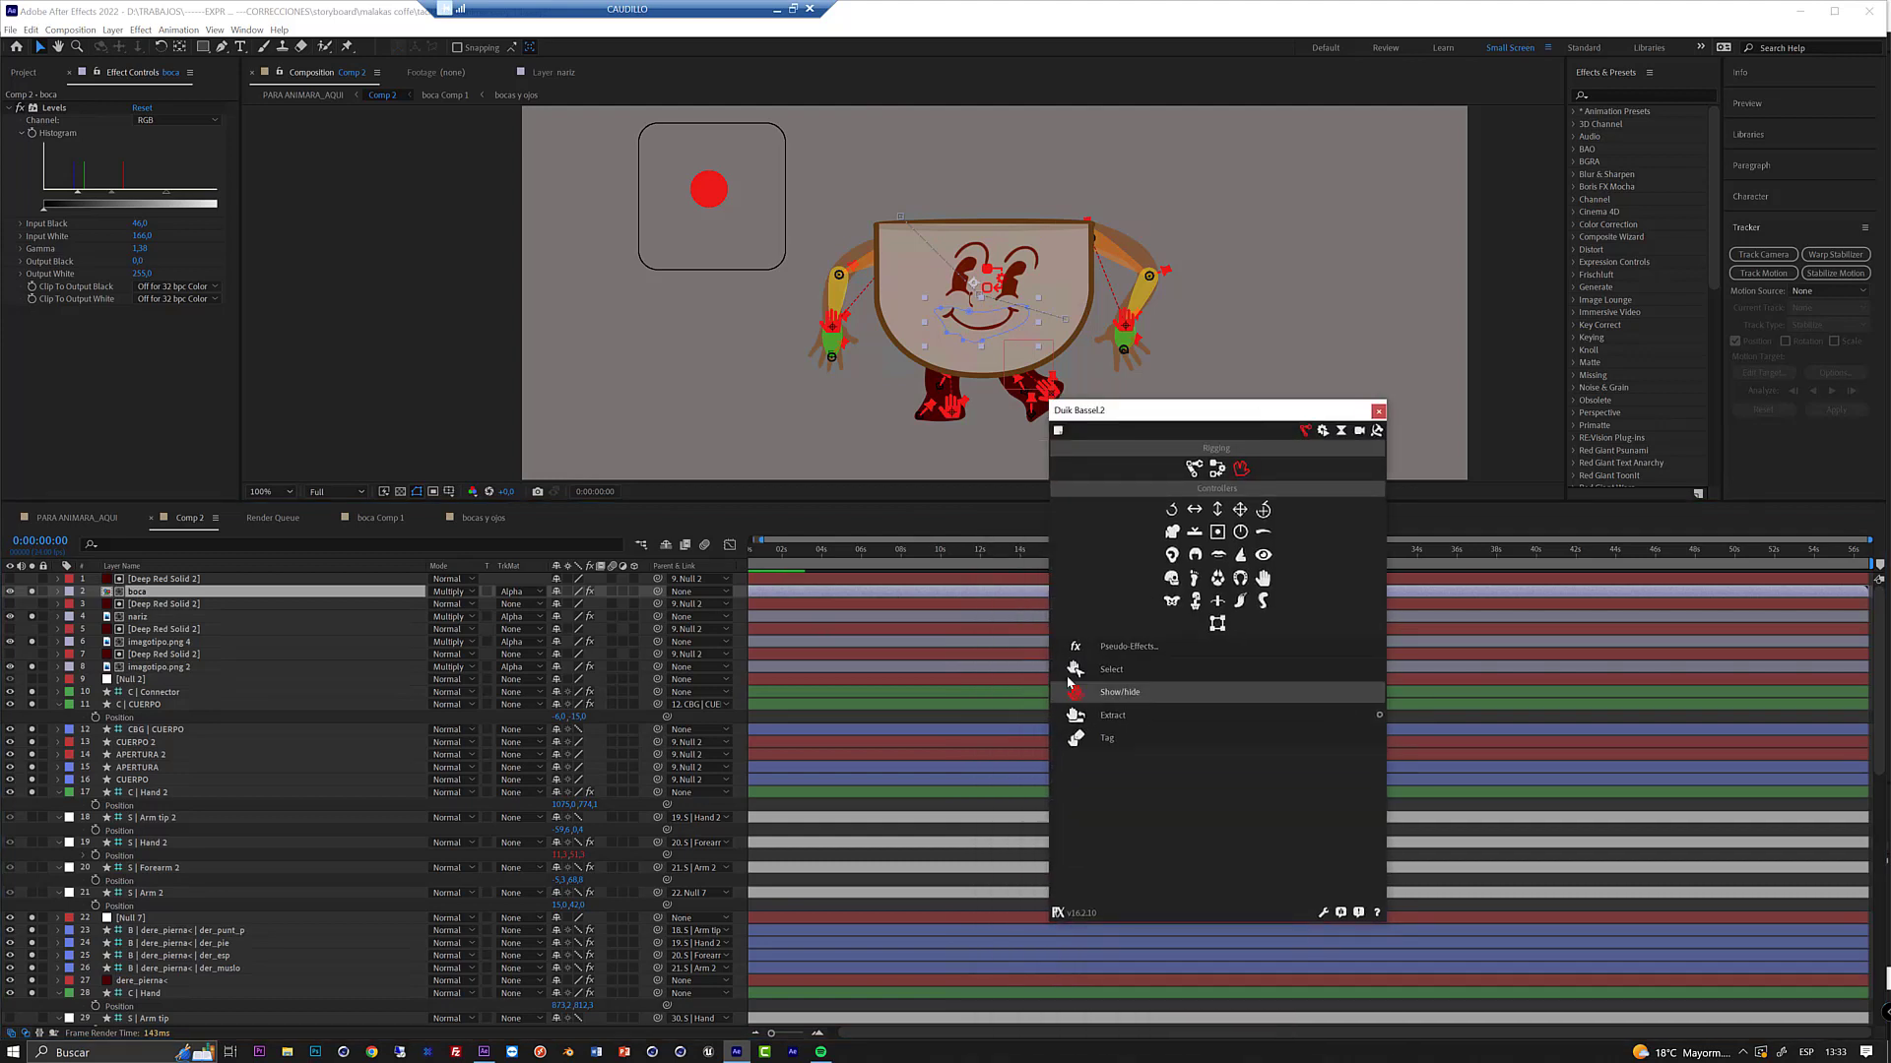
left_click(1099, 717)
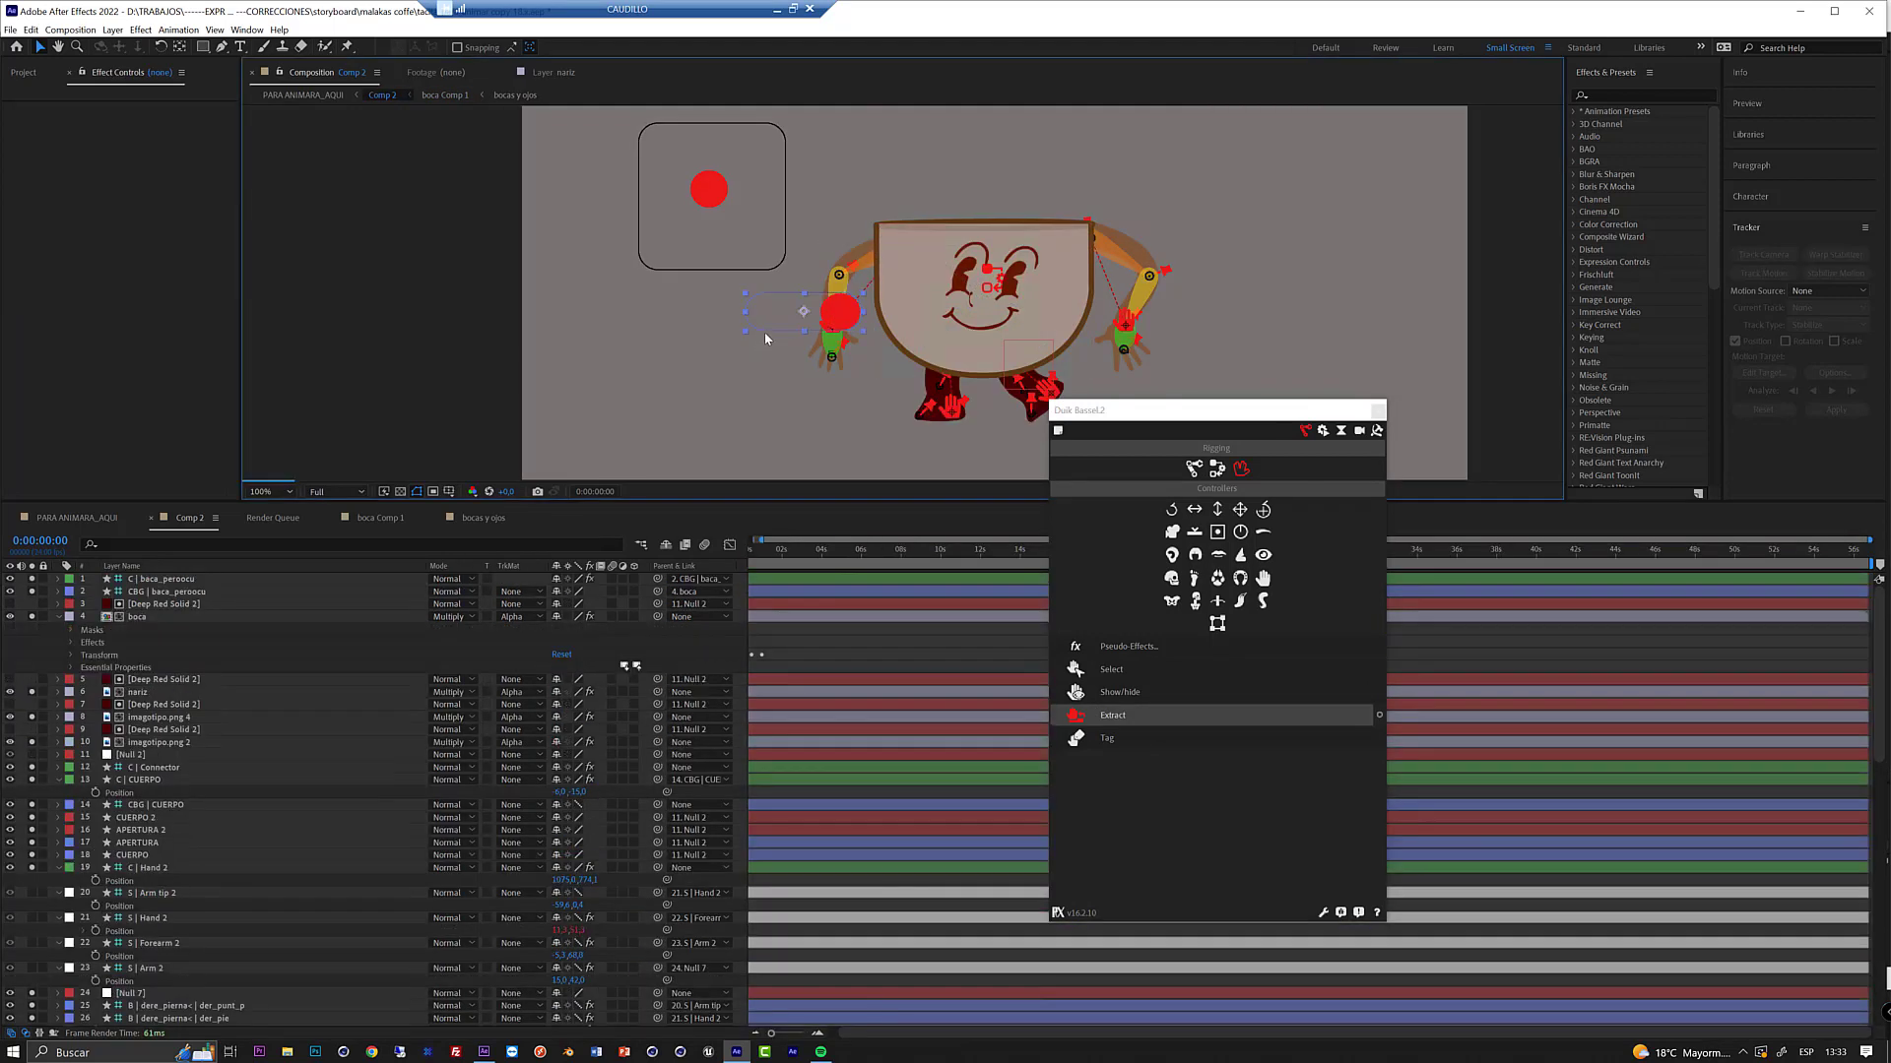
- Place the extracted mouth slider beside the character, below the square joystick controller, and slide its handle to test it
left_click_drag(766, 338, 662, 325)
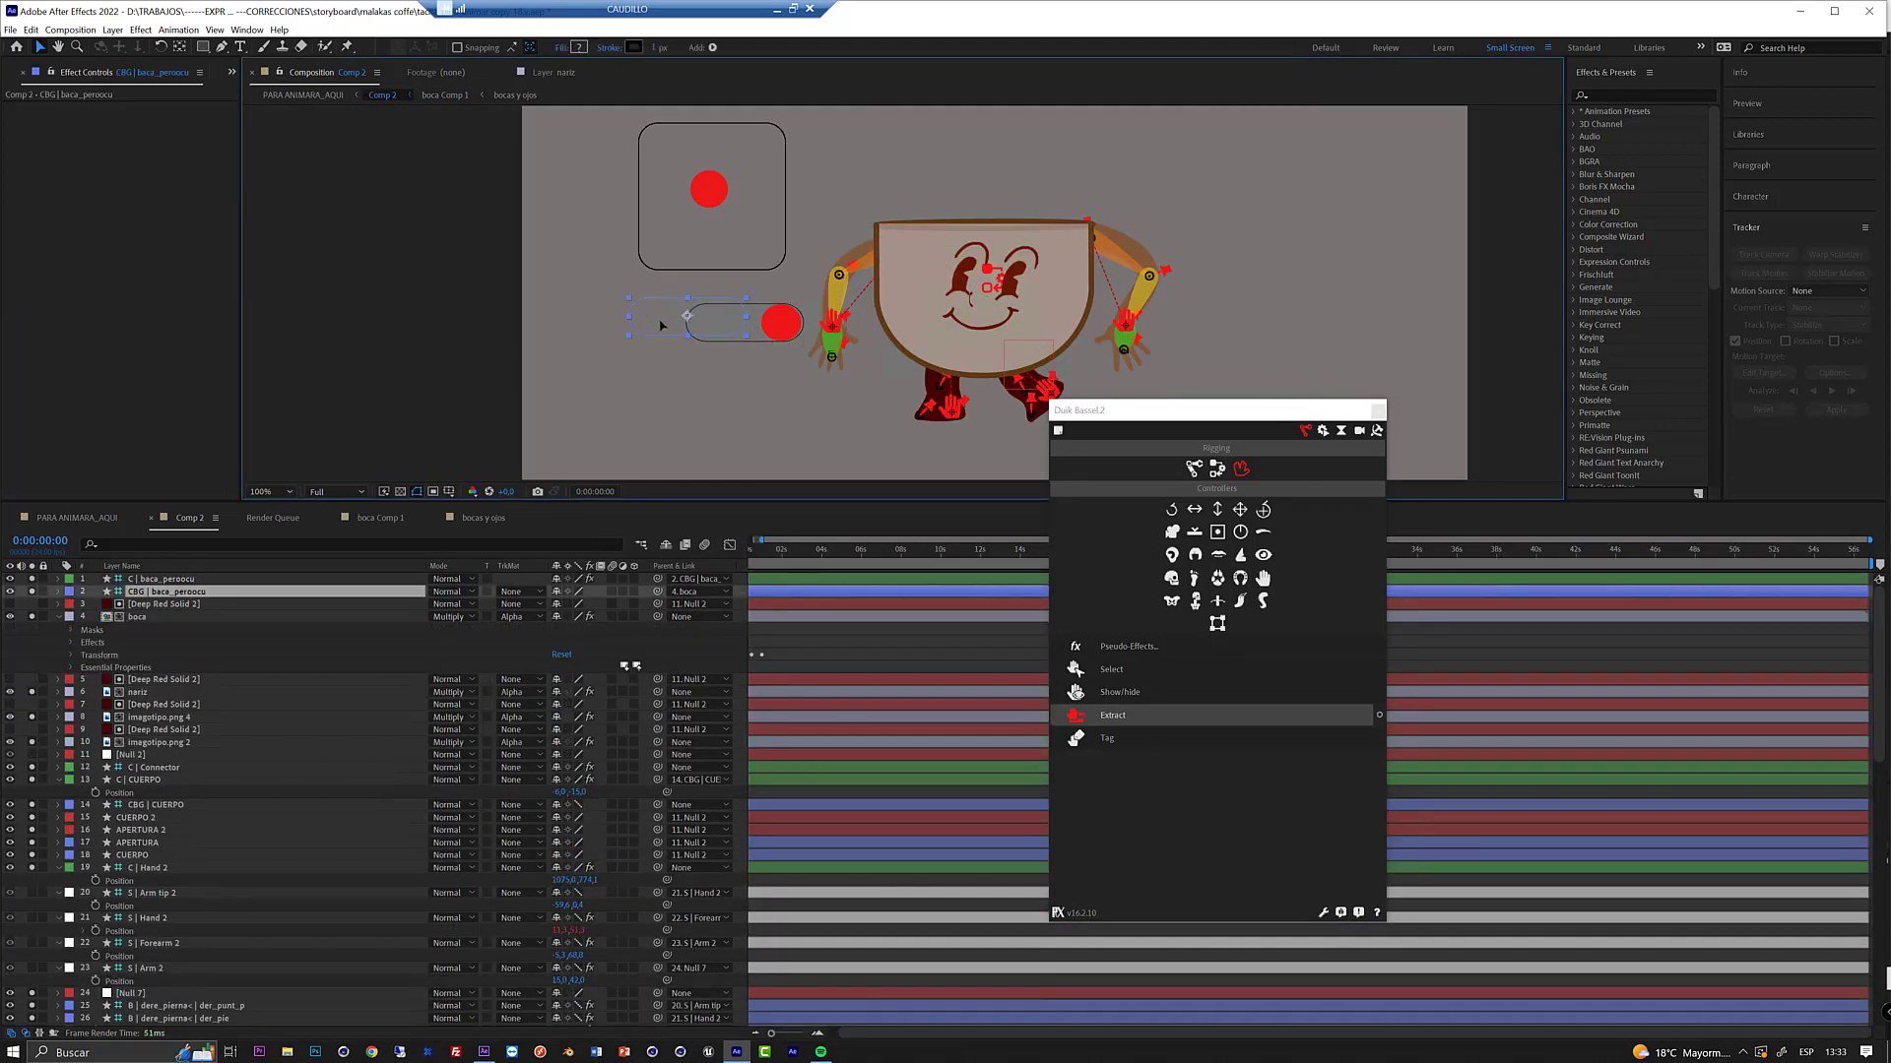
left_click(738, 323)
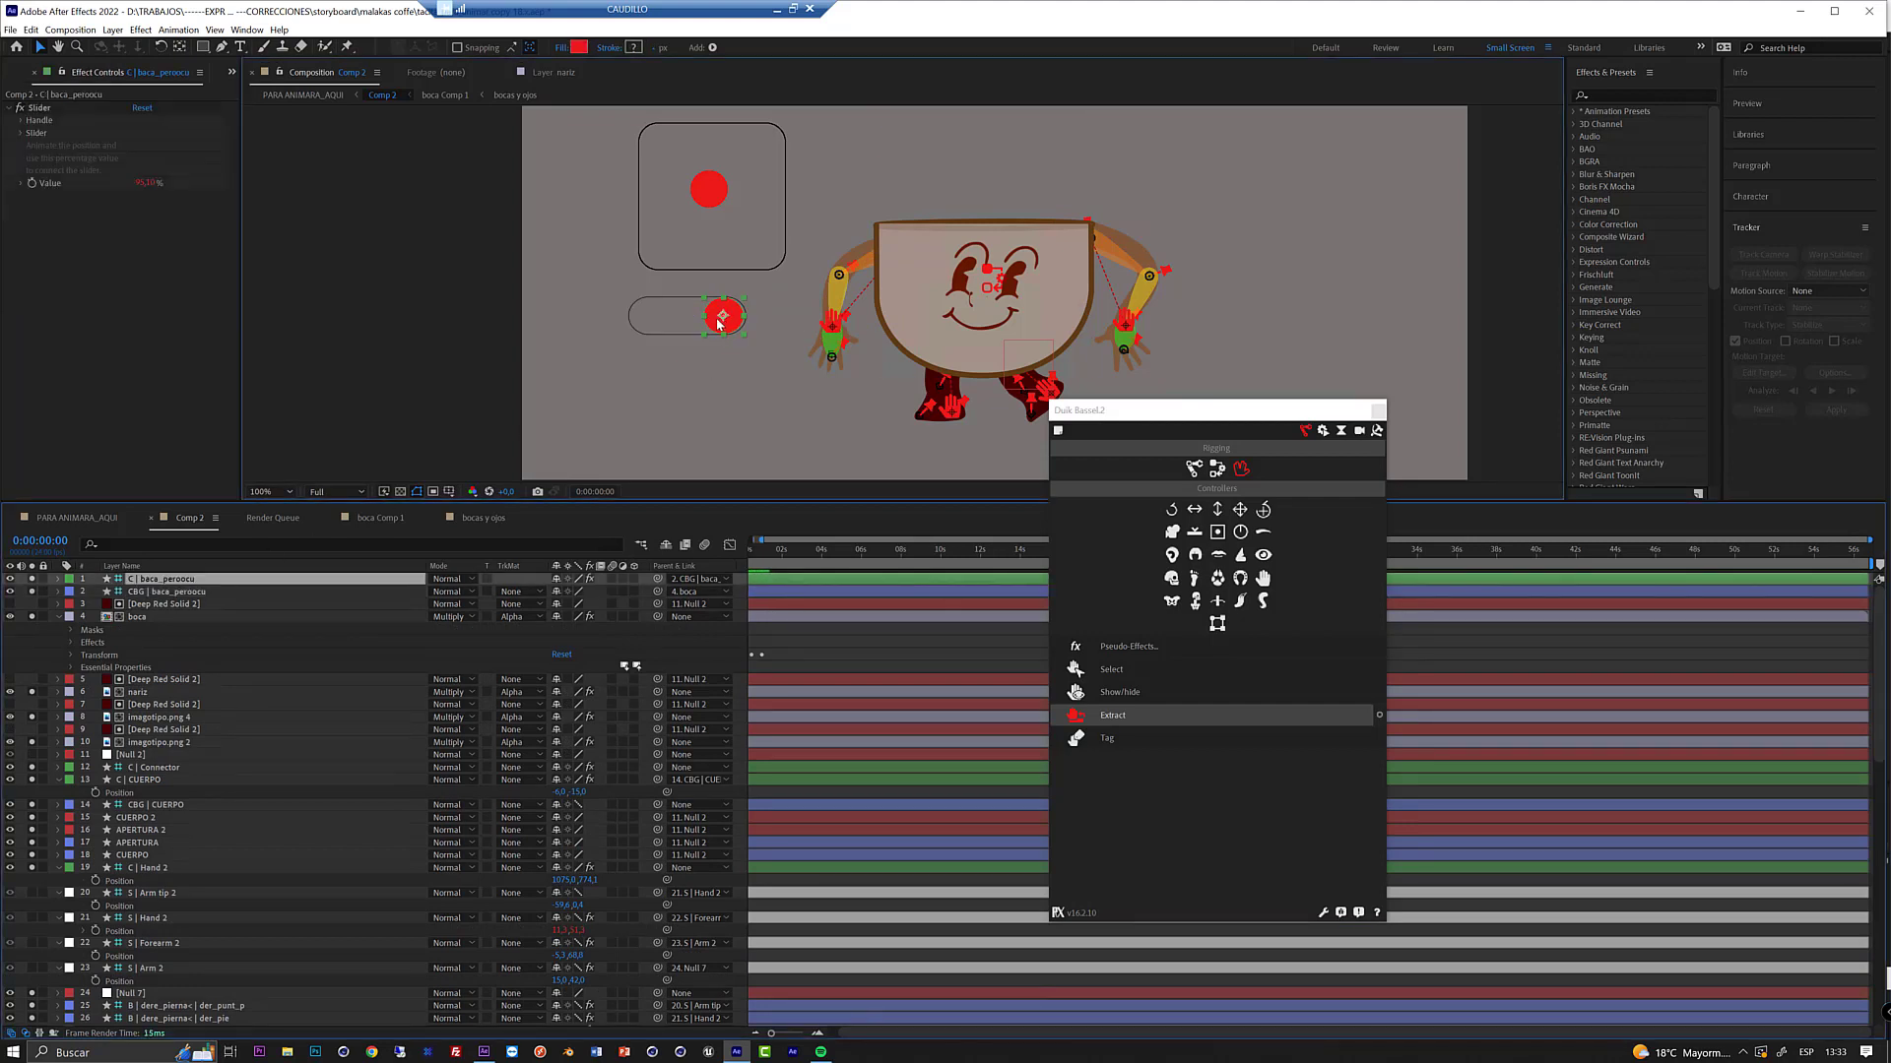
left_click_drag(724, 315, 633, 318)
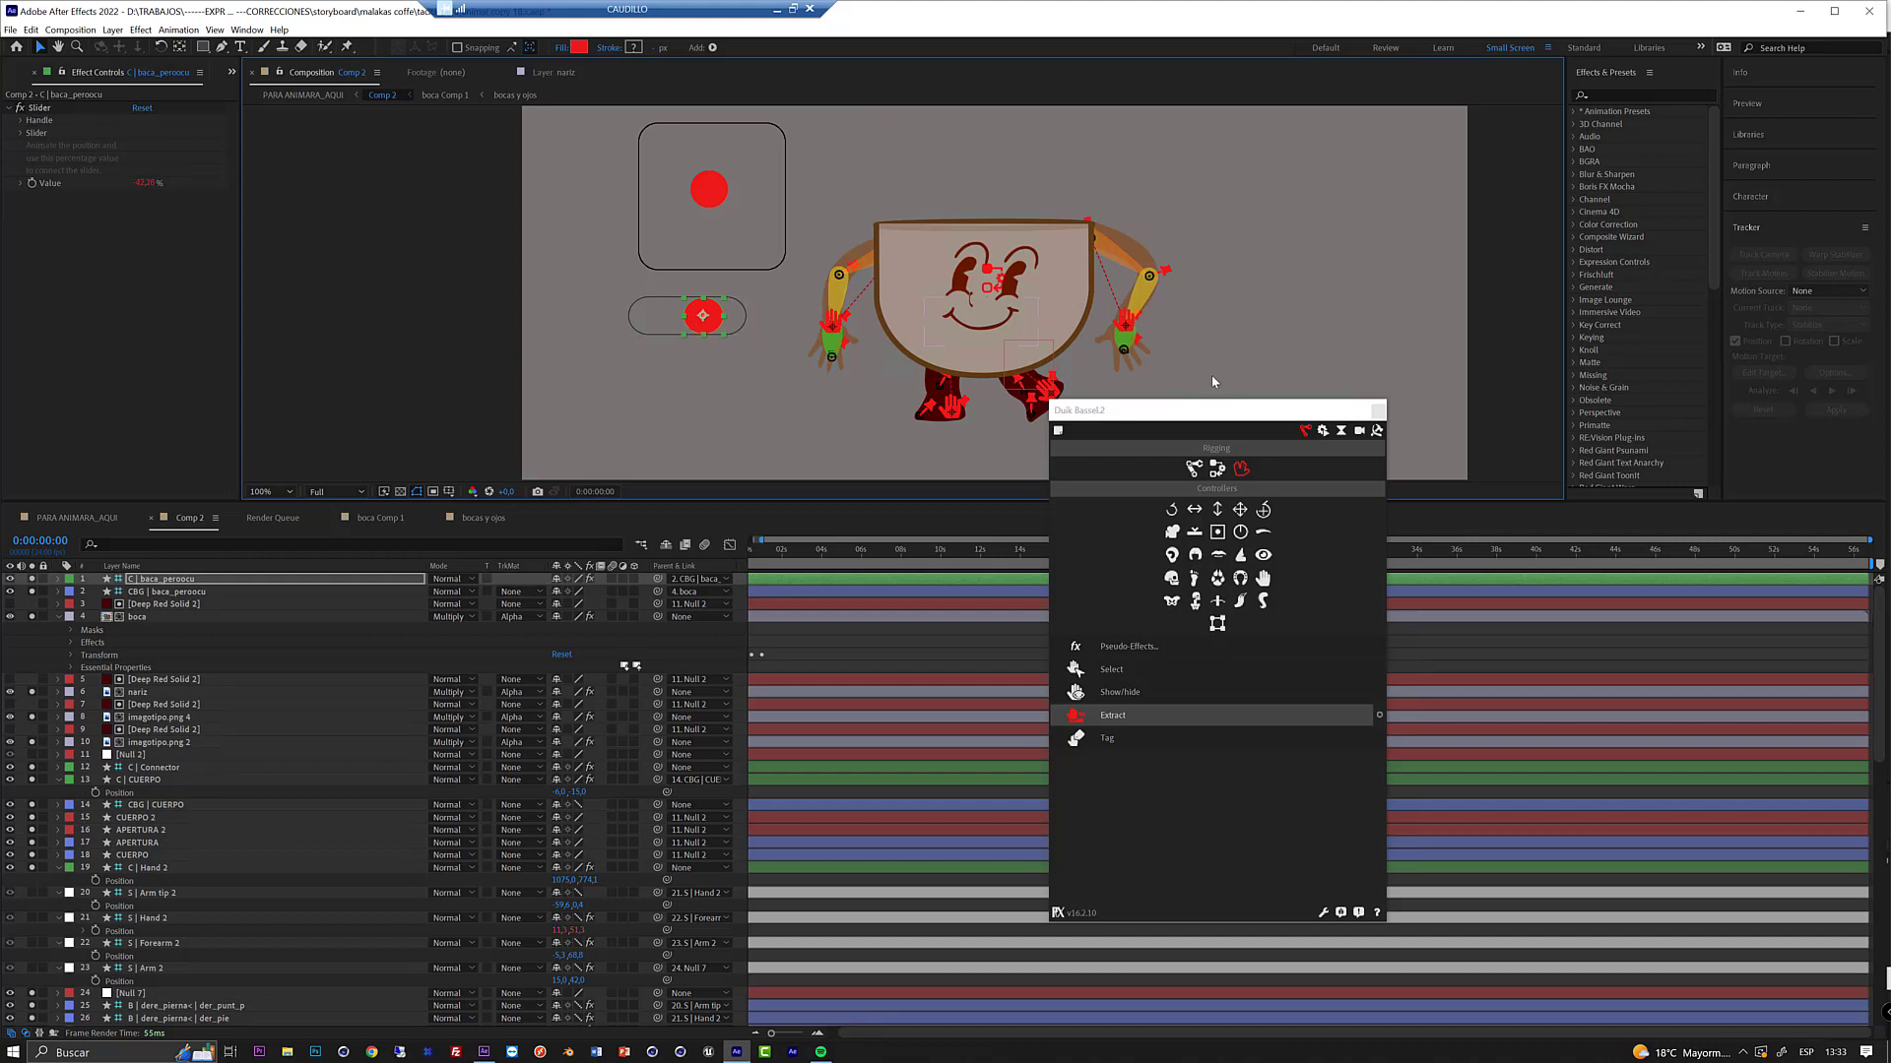
left_click_drag(1168, 413, 1215, 416)
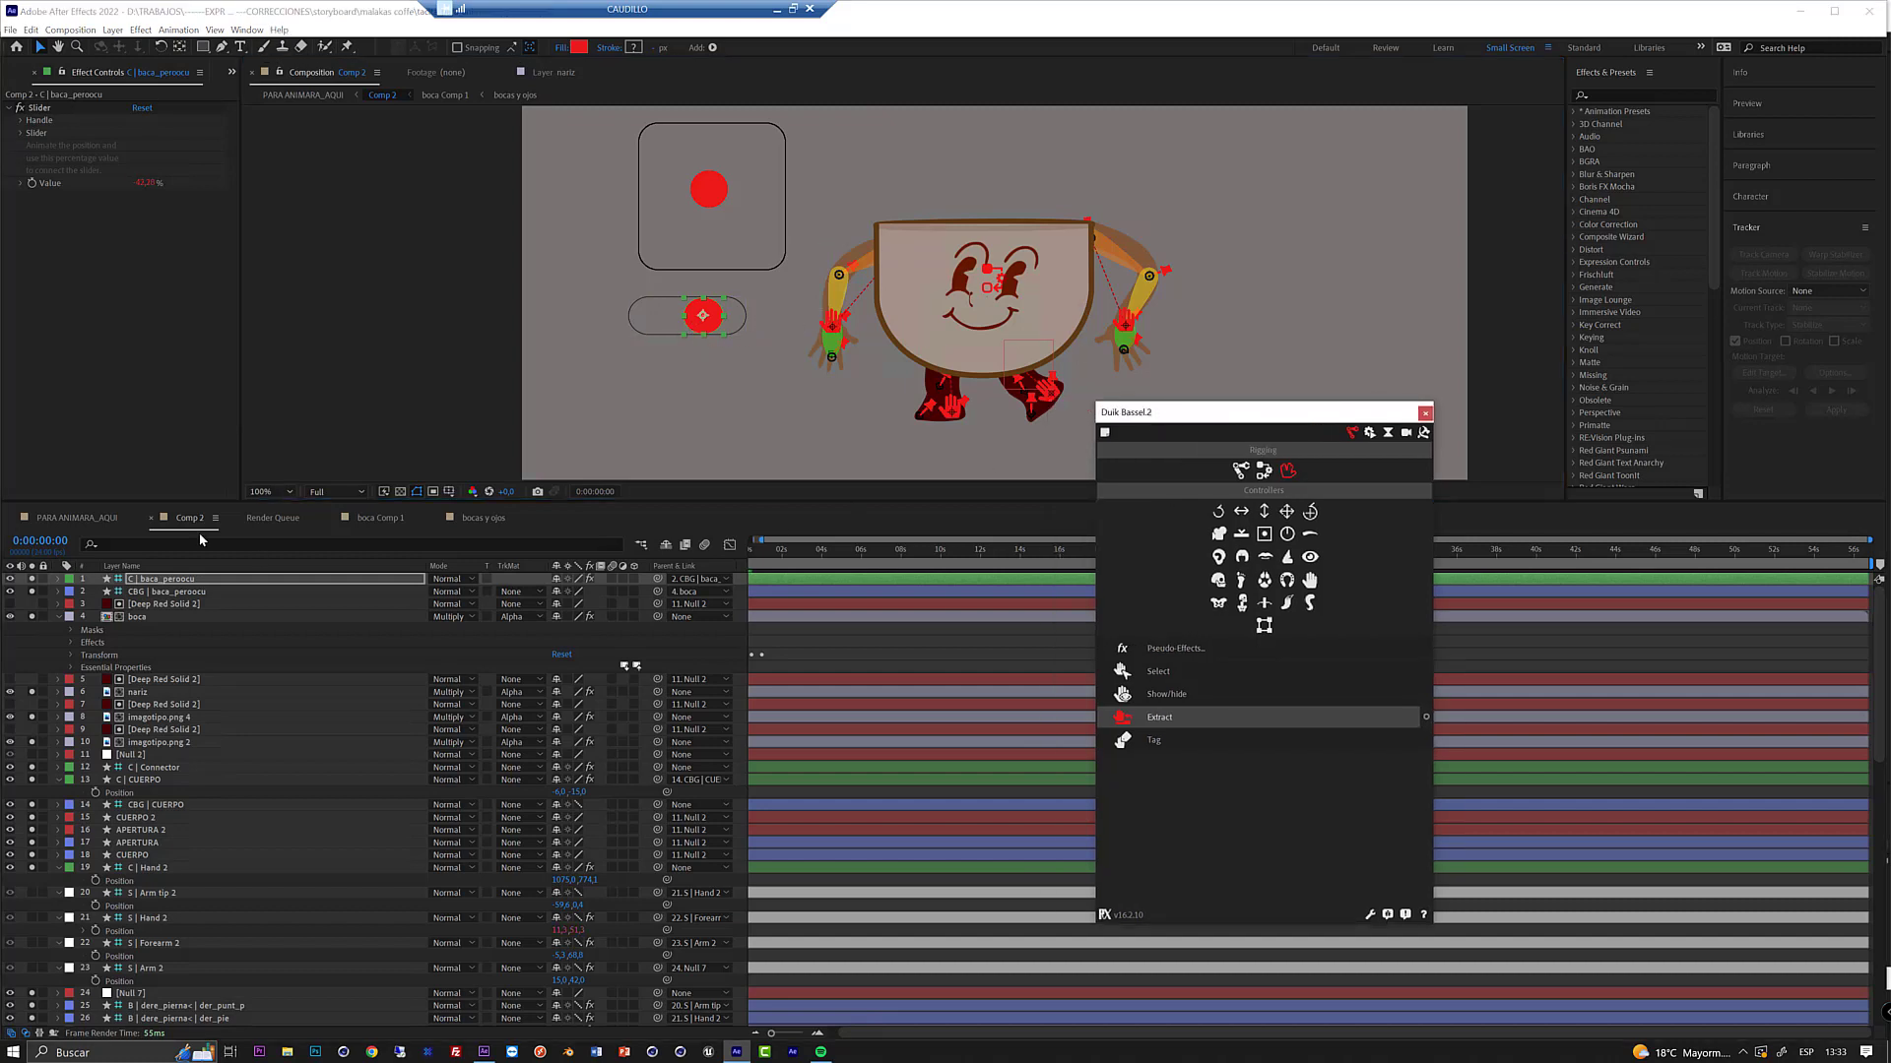
- Pre-compose the eye layer imagotipo.png 2 as "ojos", leaving all attributes in Comp 2
left_click(150, 746)
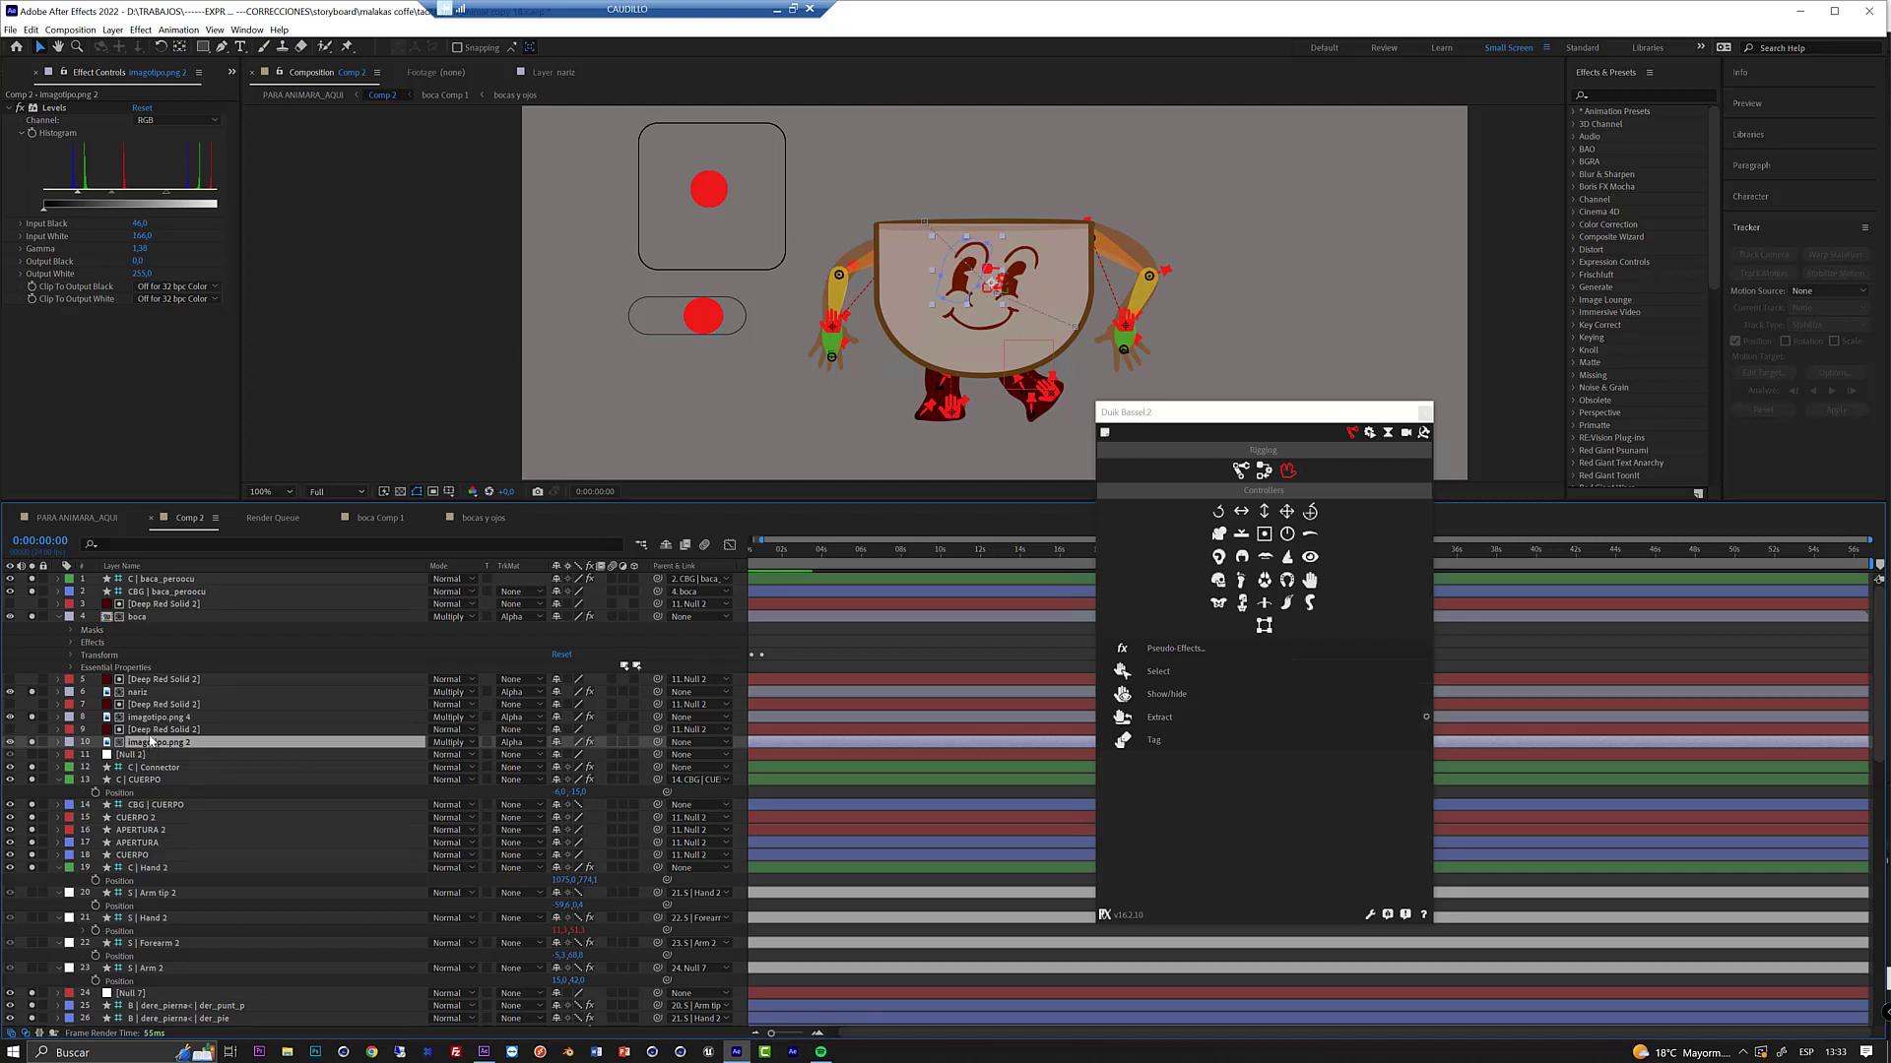
left_click(151, 719)
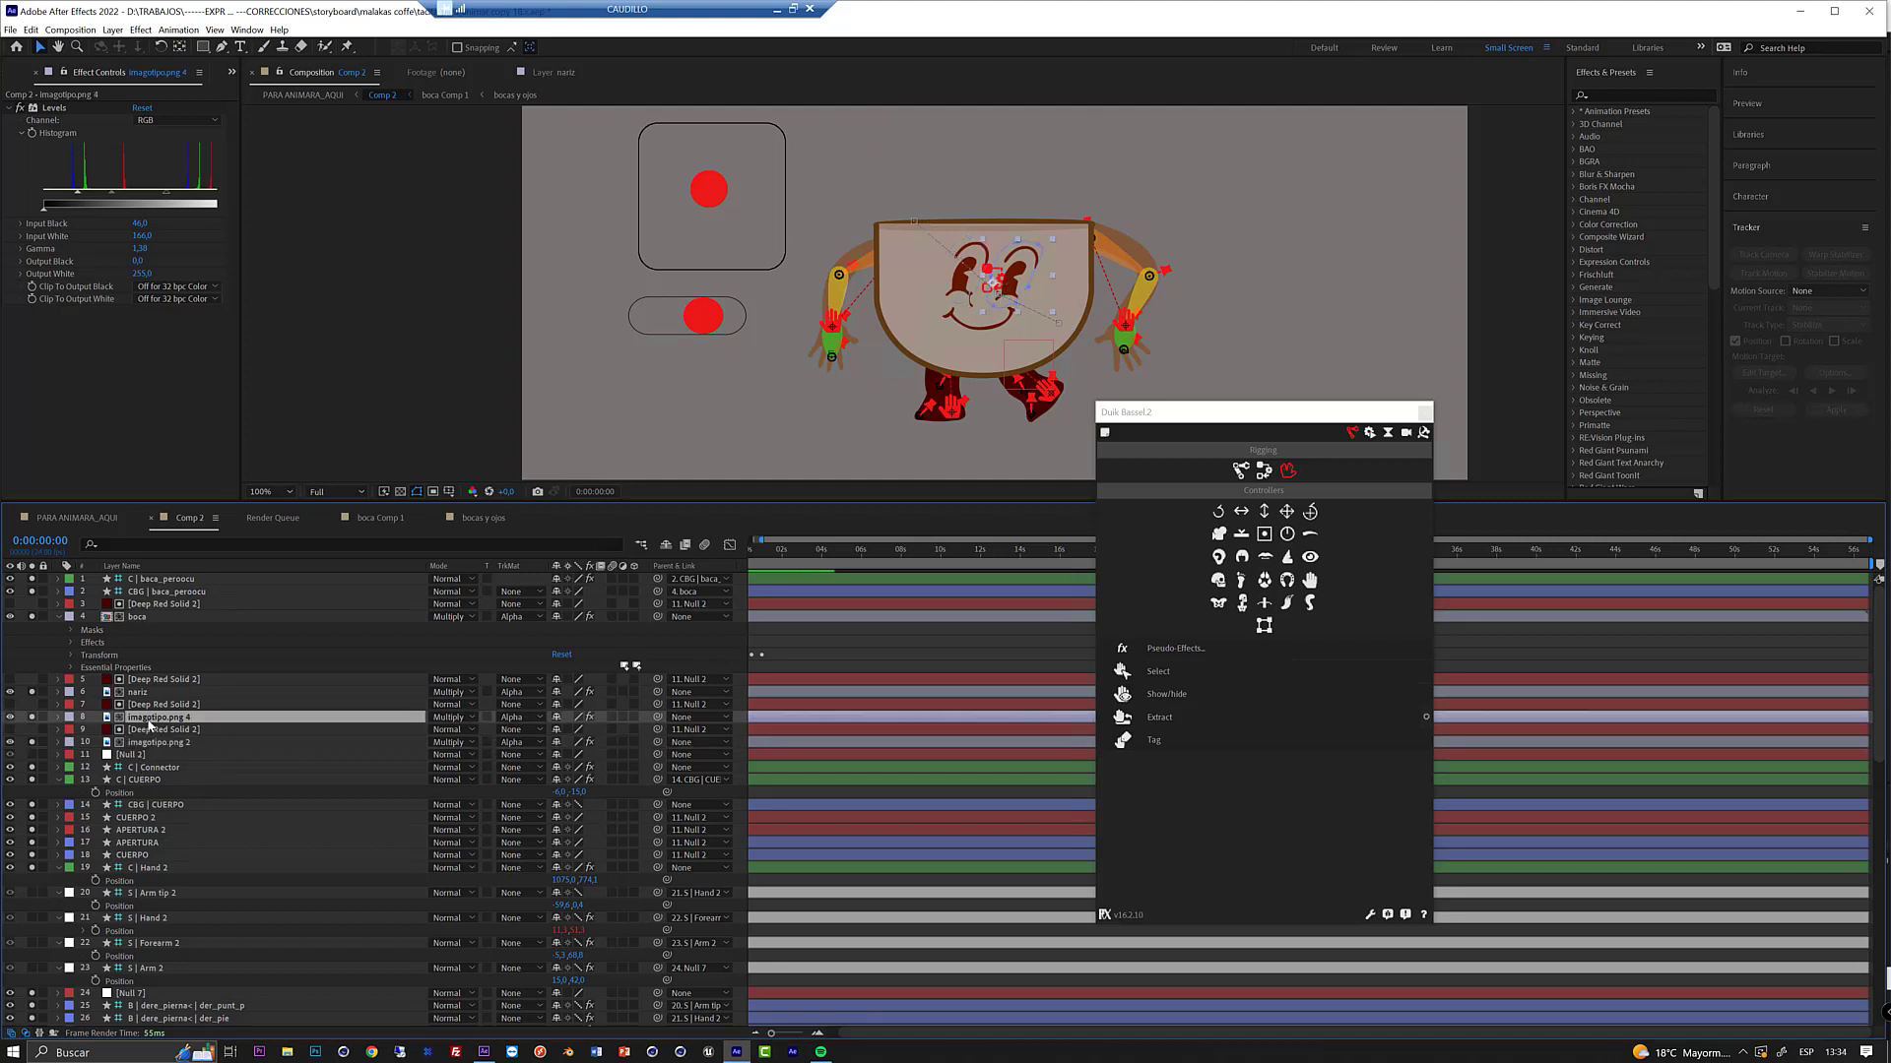
left_click(144, 745, "ctrl")
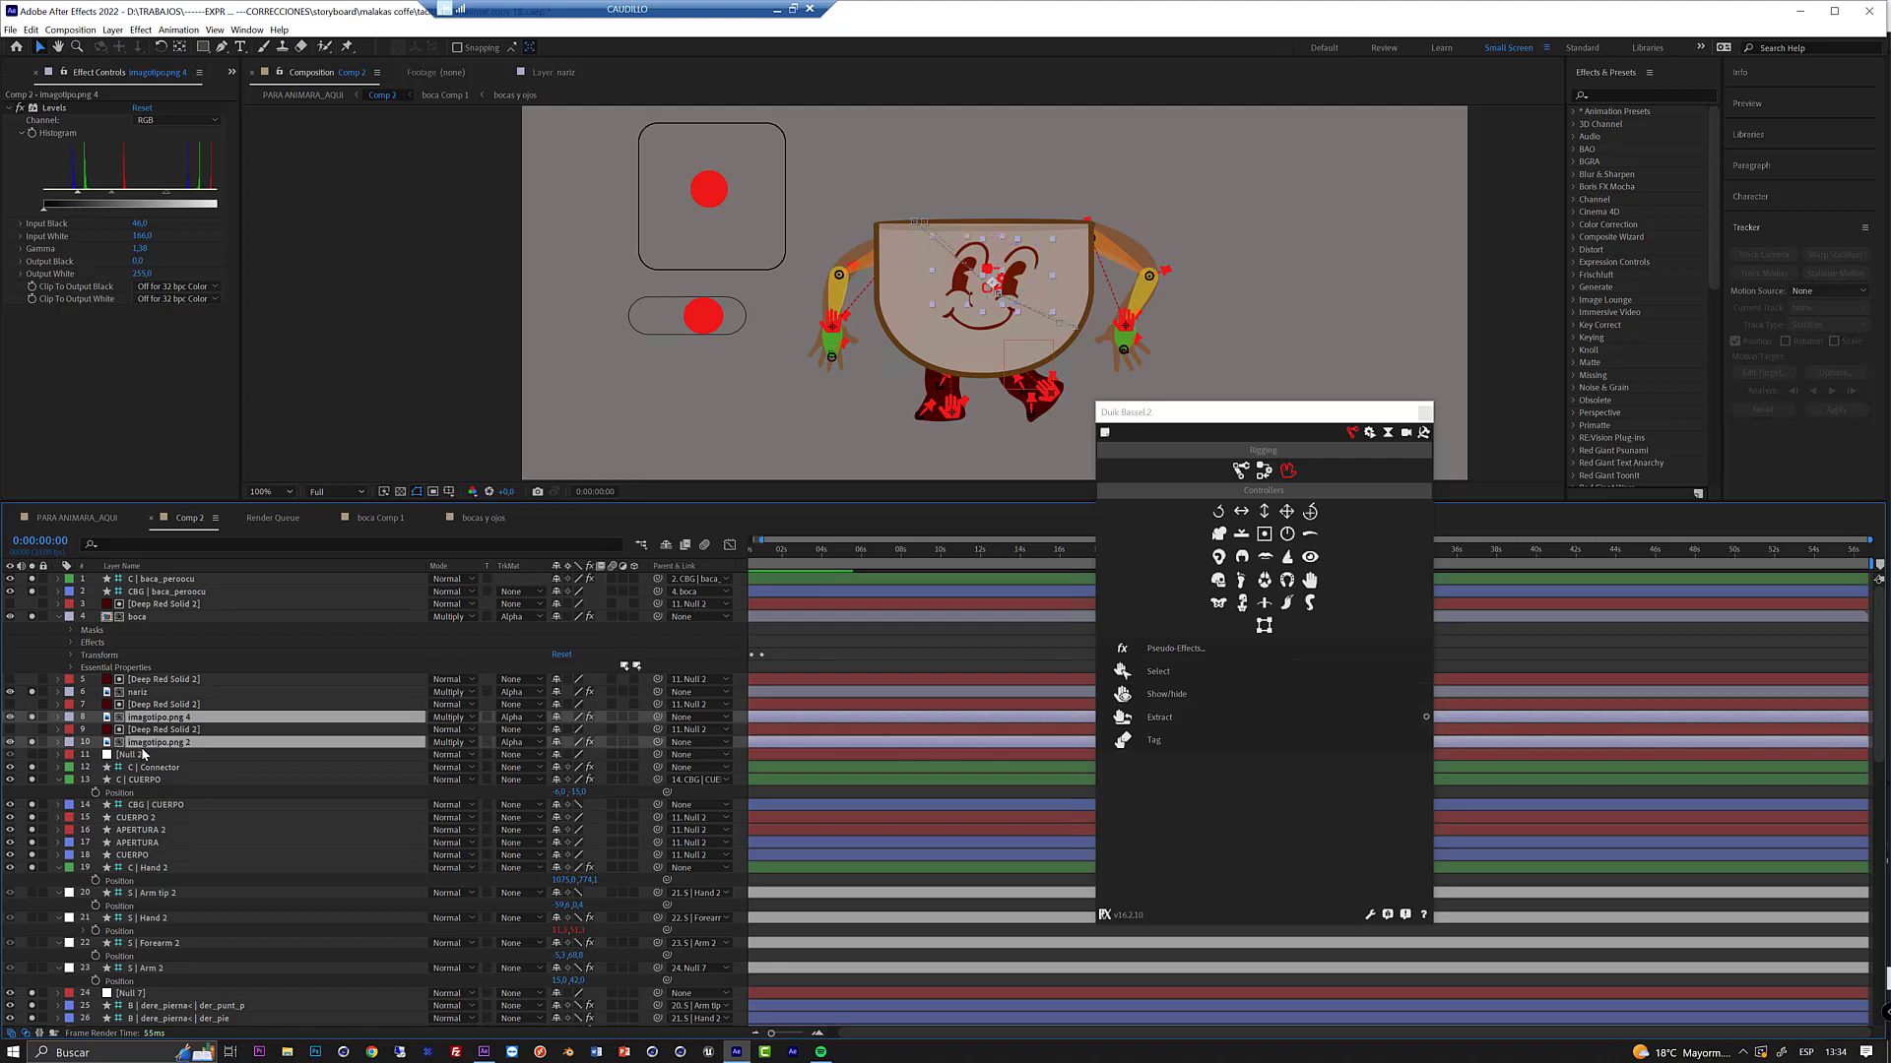
key("ctrl+Up")
key("ctrl+Down")
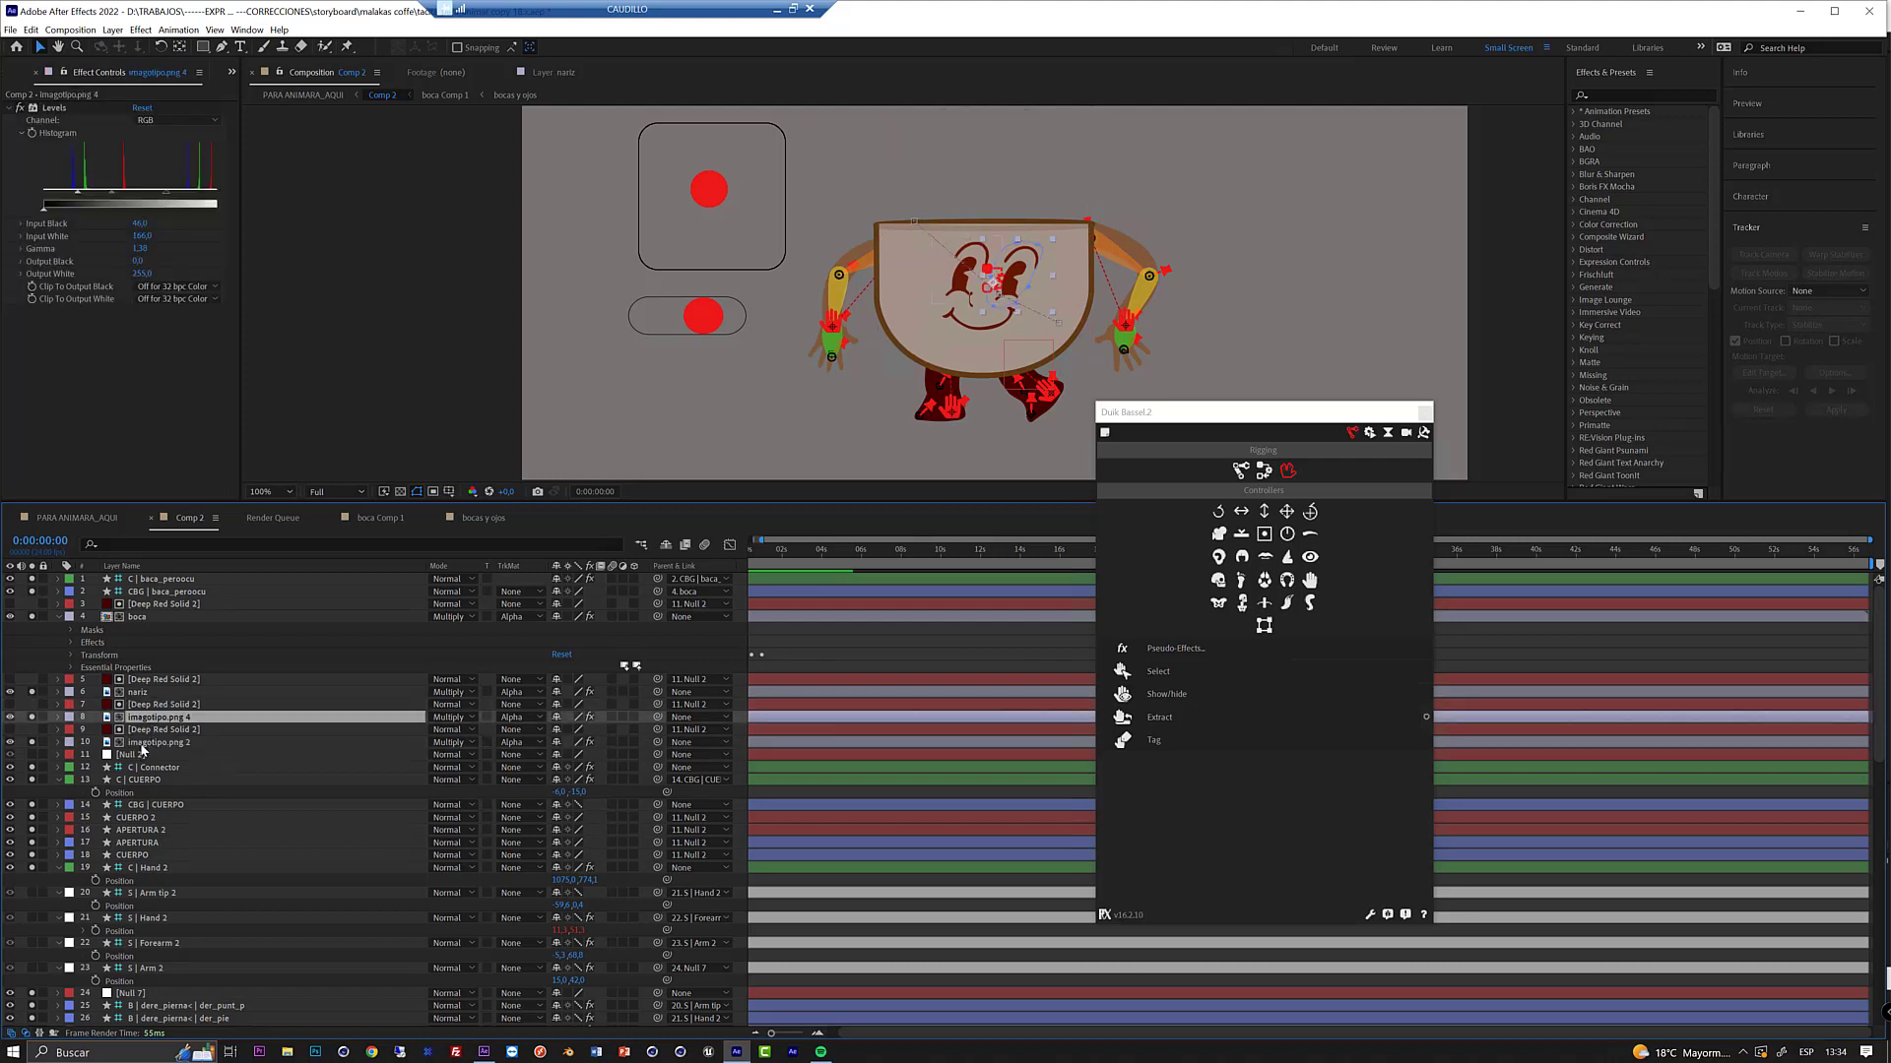
left_click(145, 743)
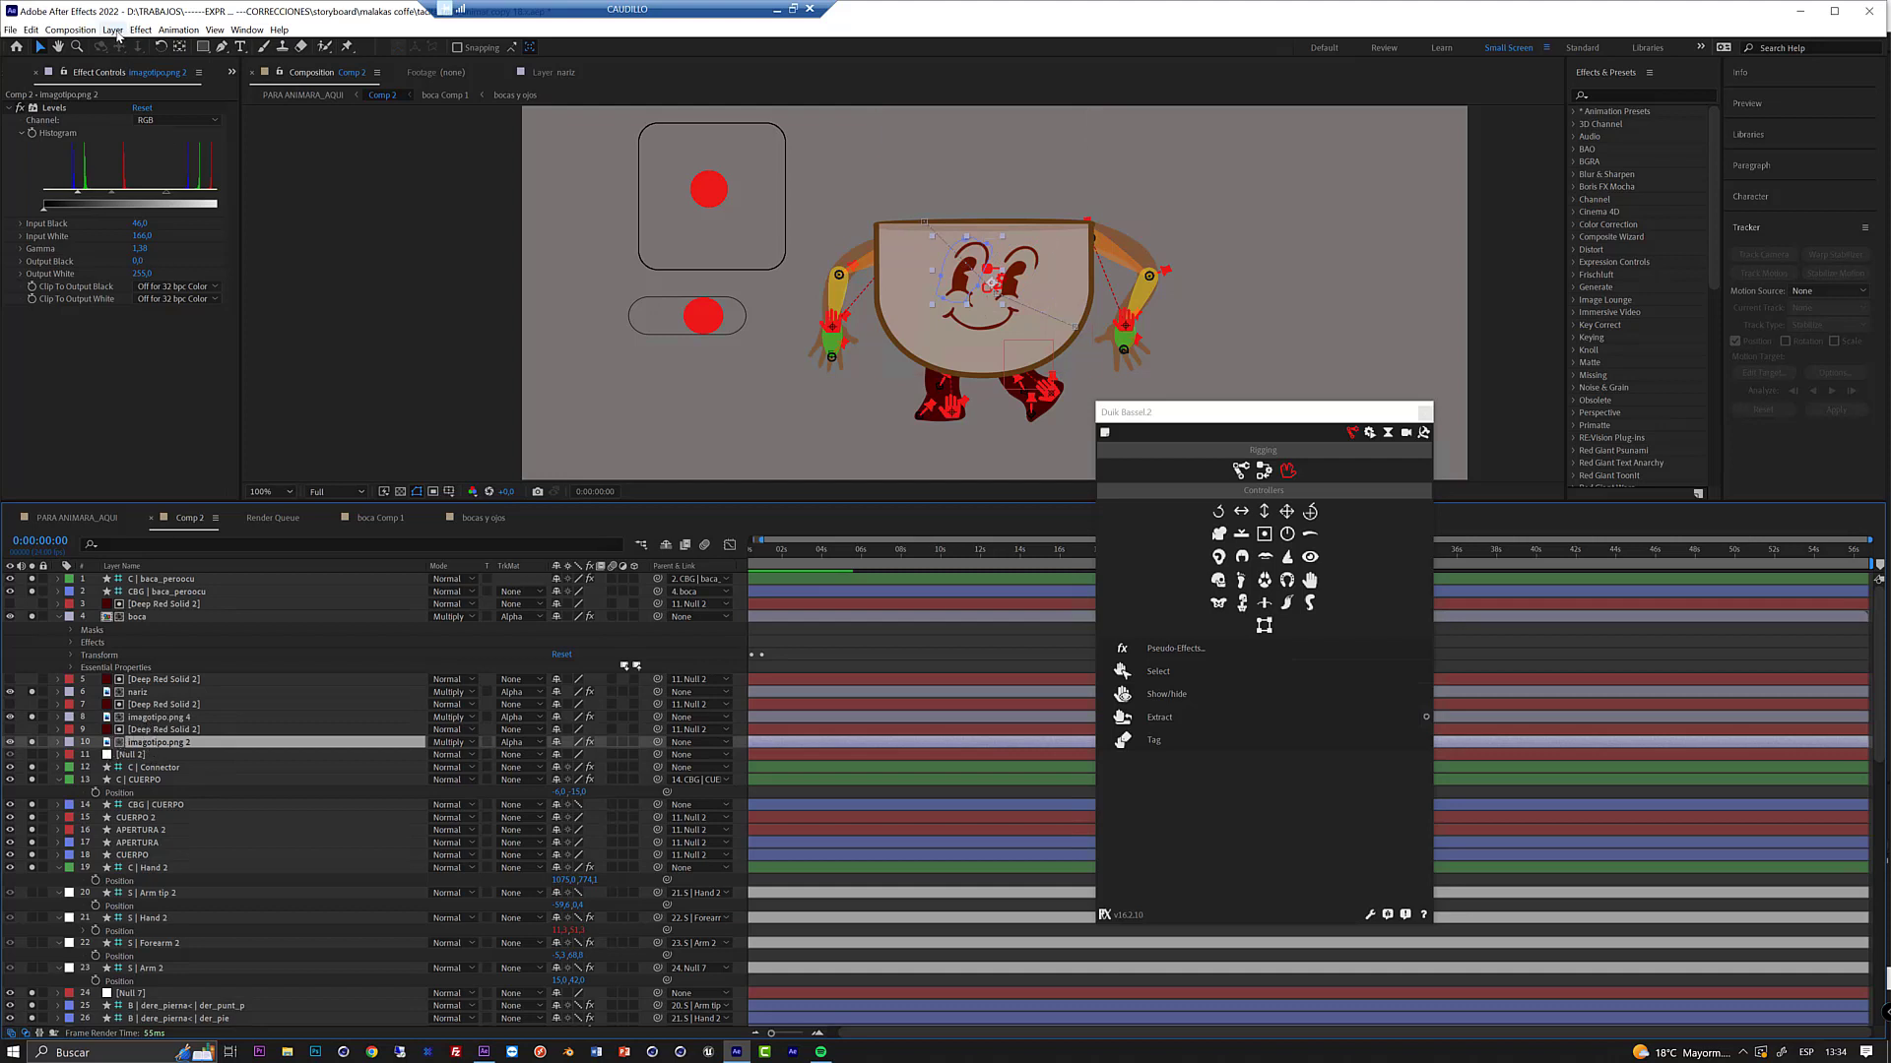
left_click(114, 30)
mouse_move(222, 398)
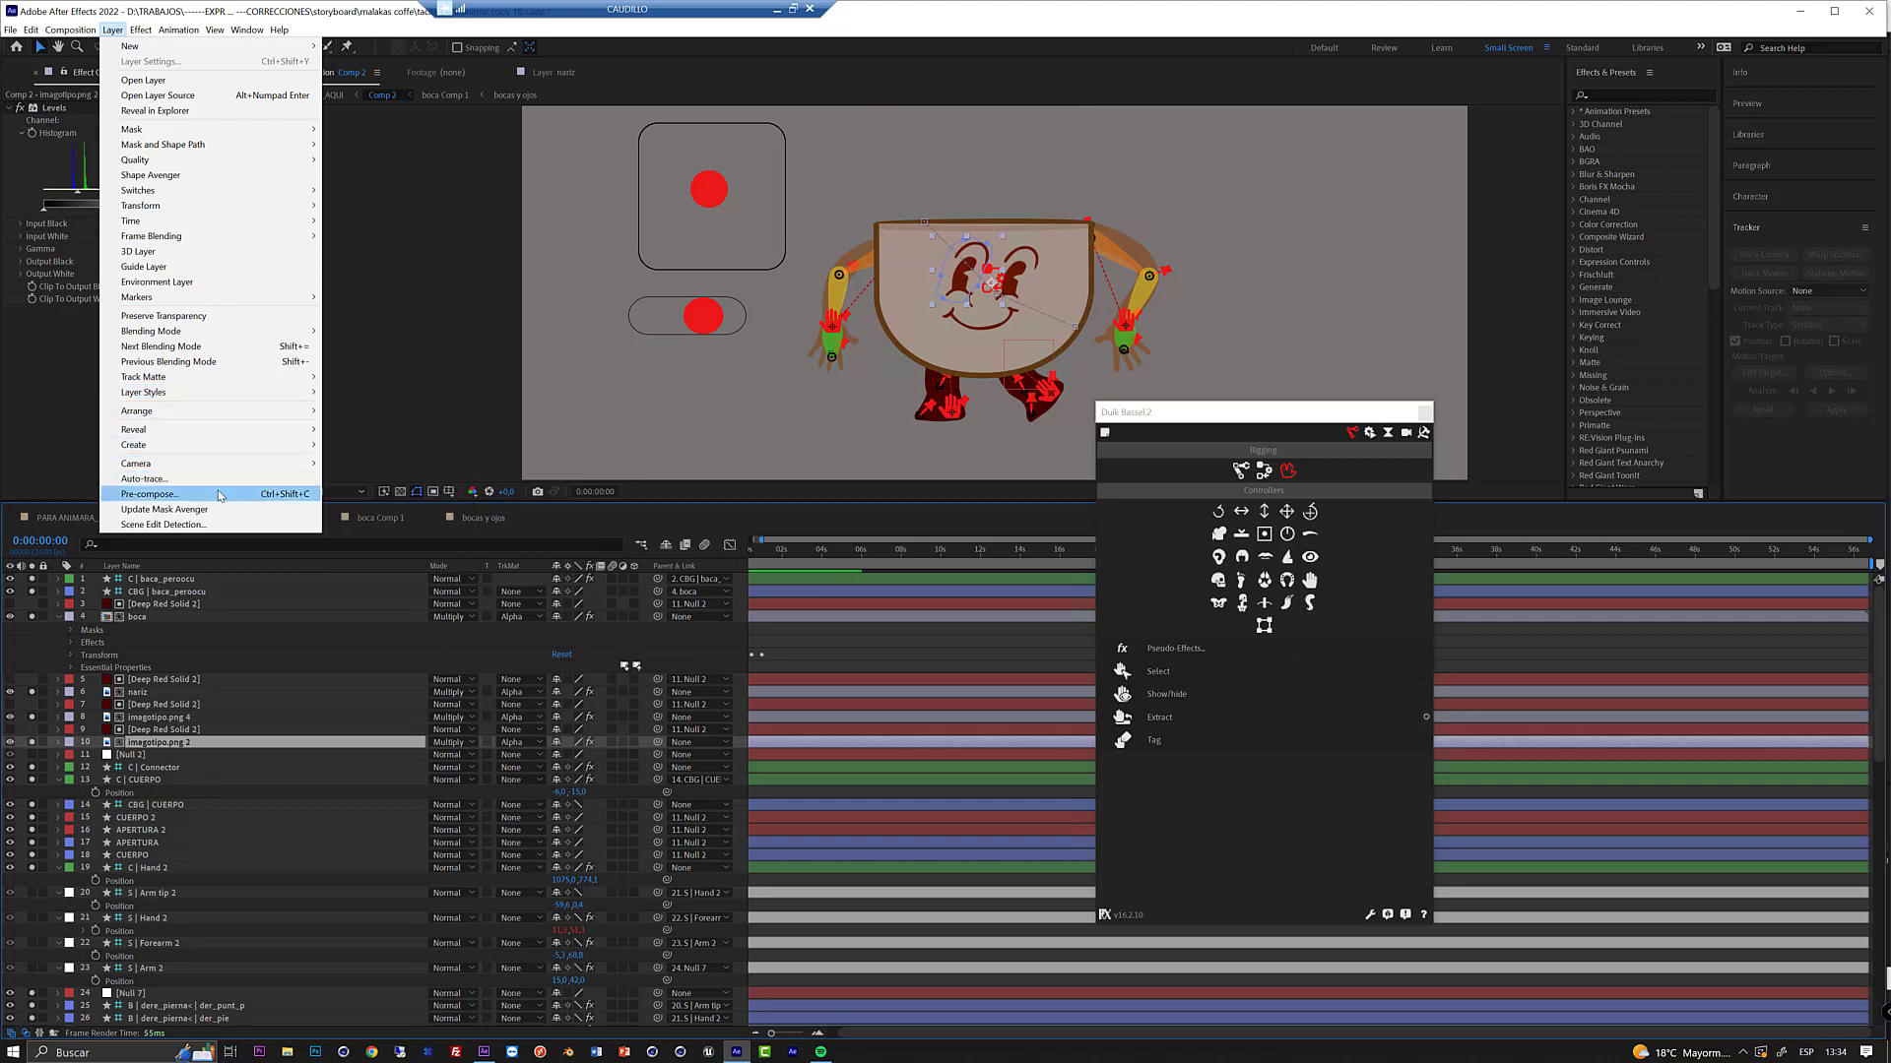
left_click(223, 495)
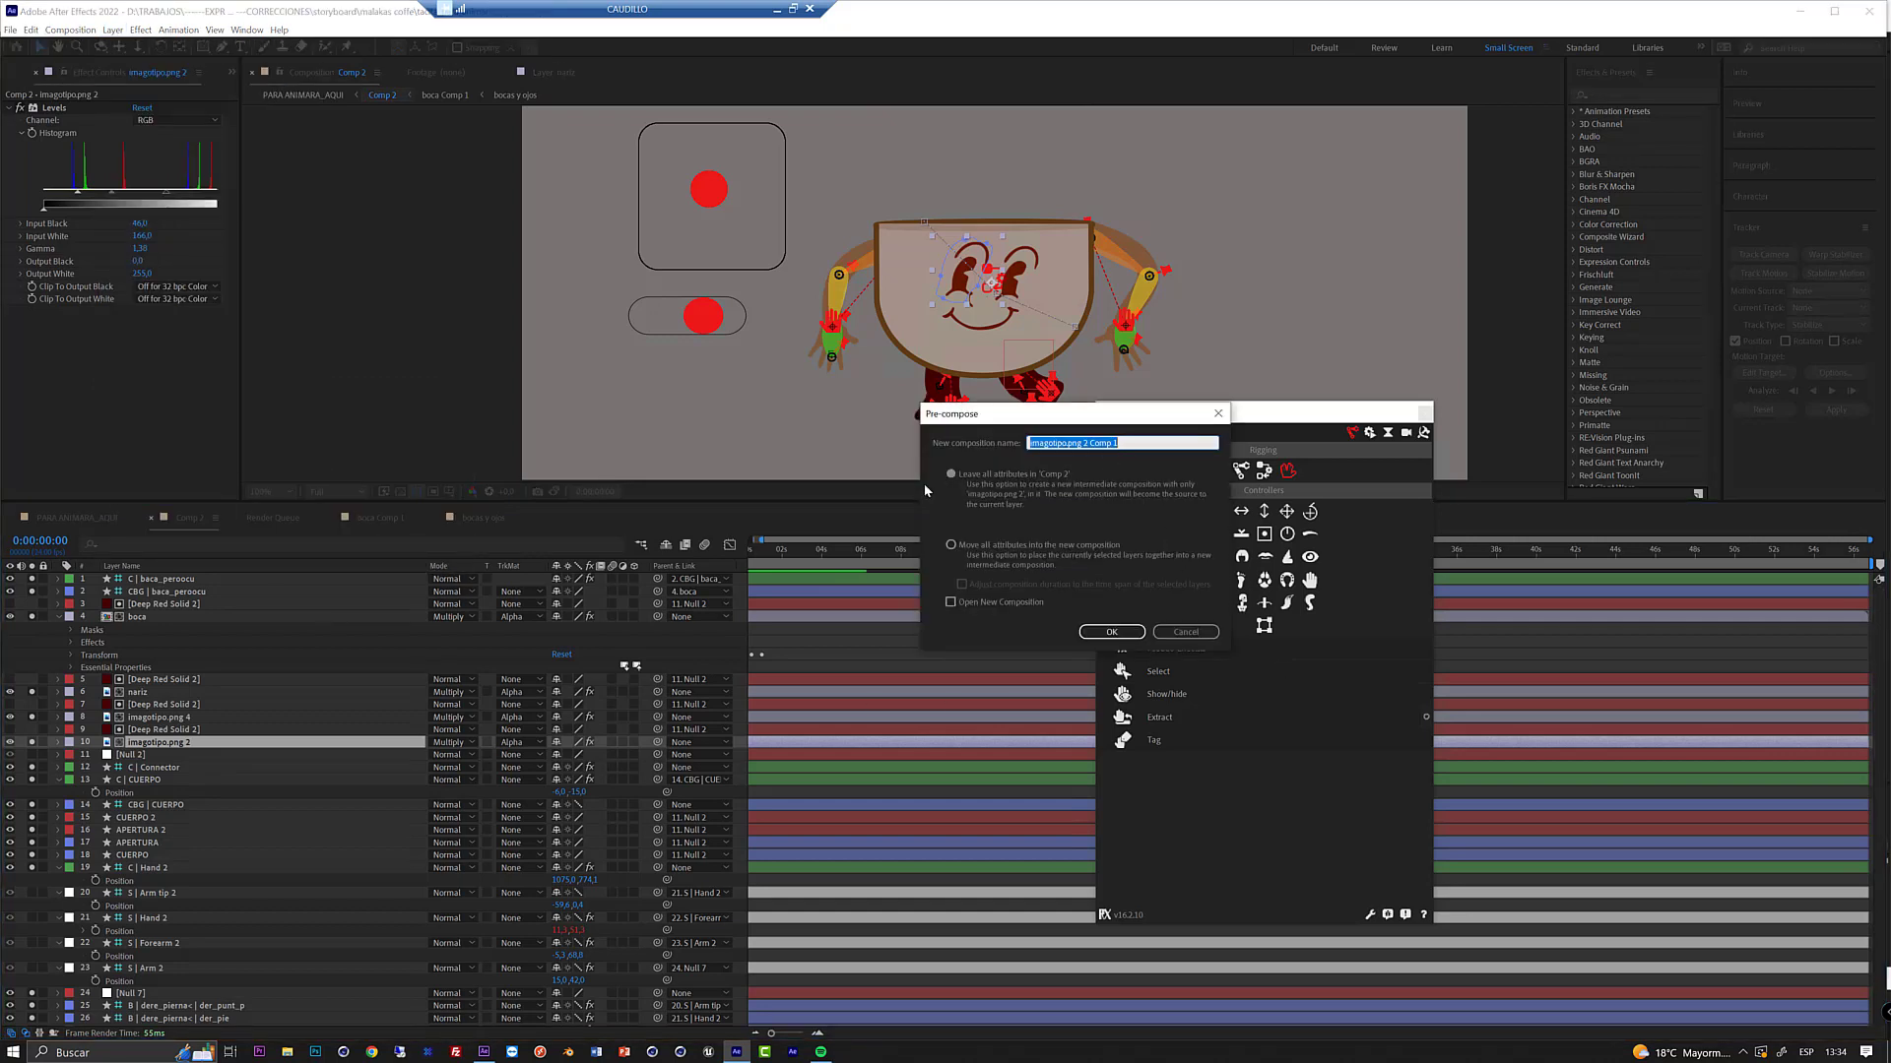
type("ojos")
left_click(1107, 633)
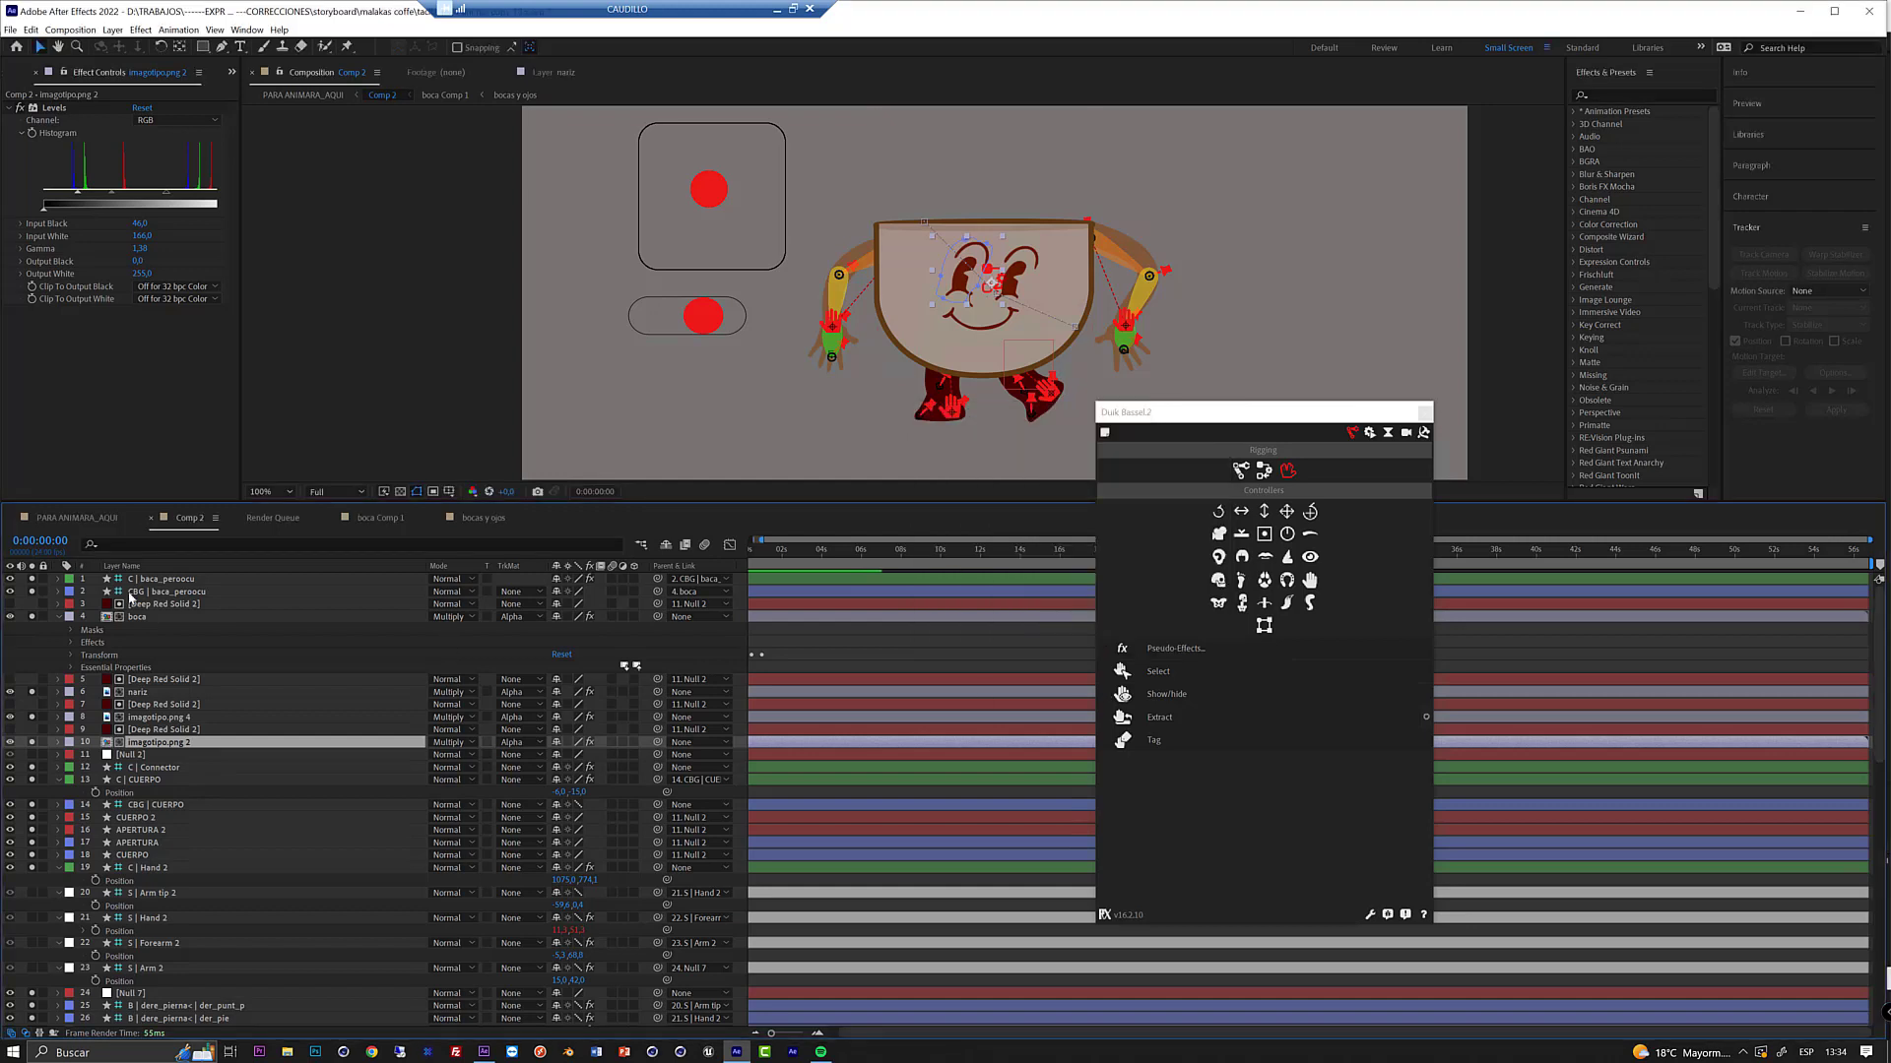
- Reveal the ojos precomp in the project and use it to replace the source of the other eye layer, imagotipo.png 4
right_click(183, 749)
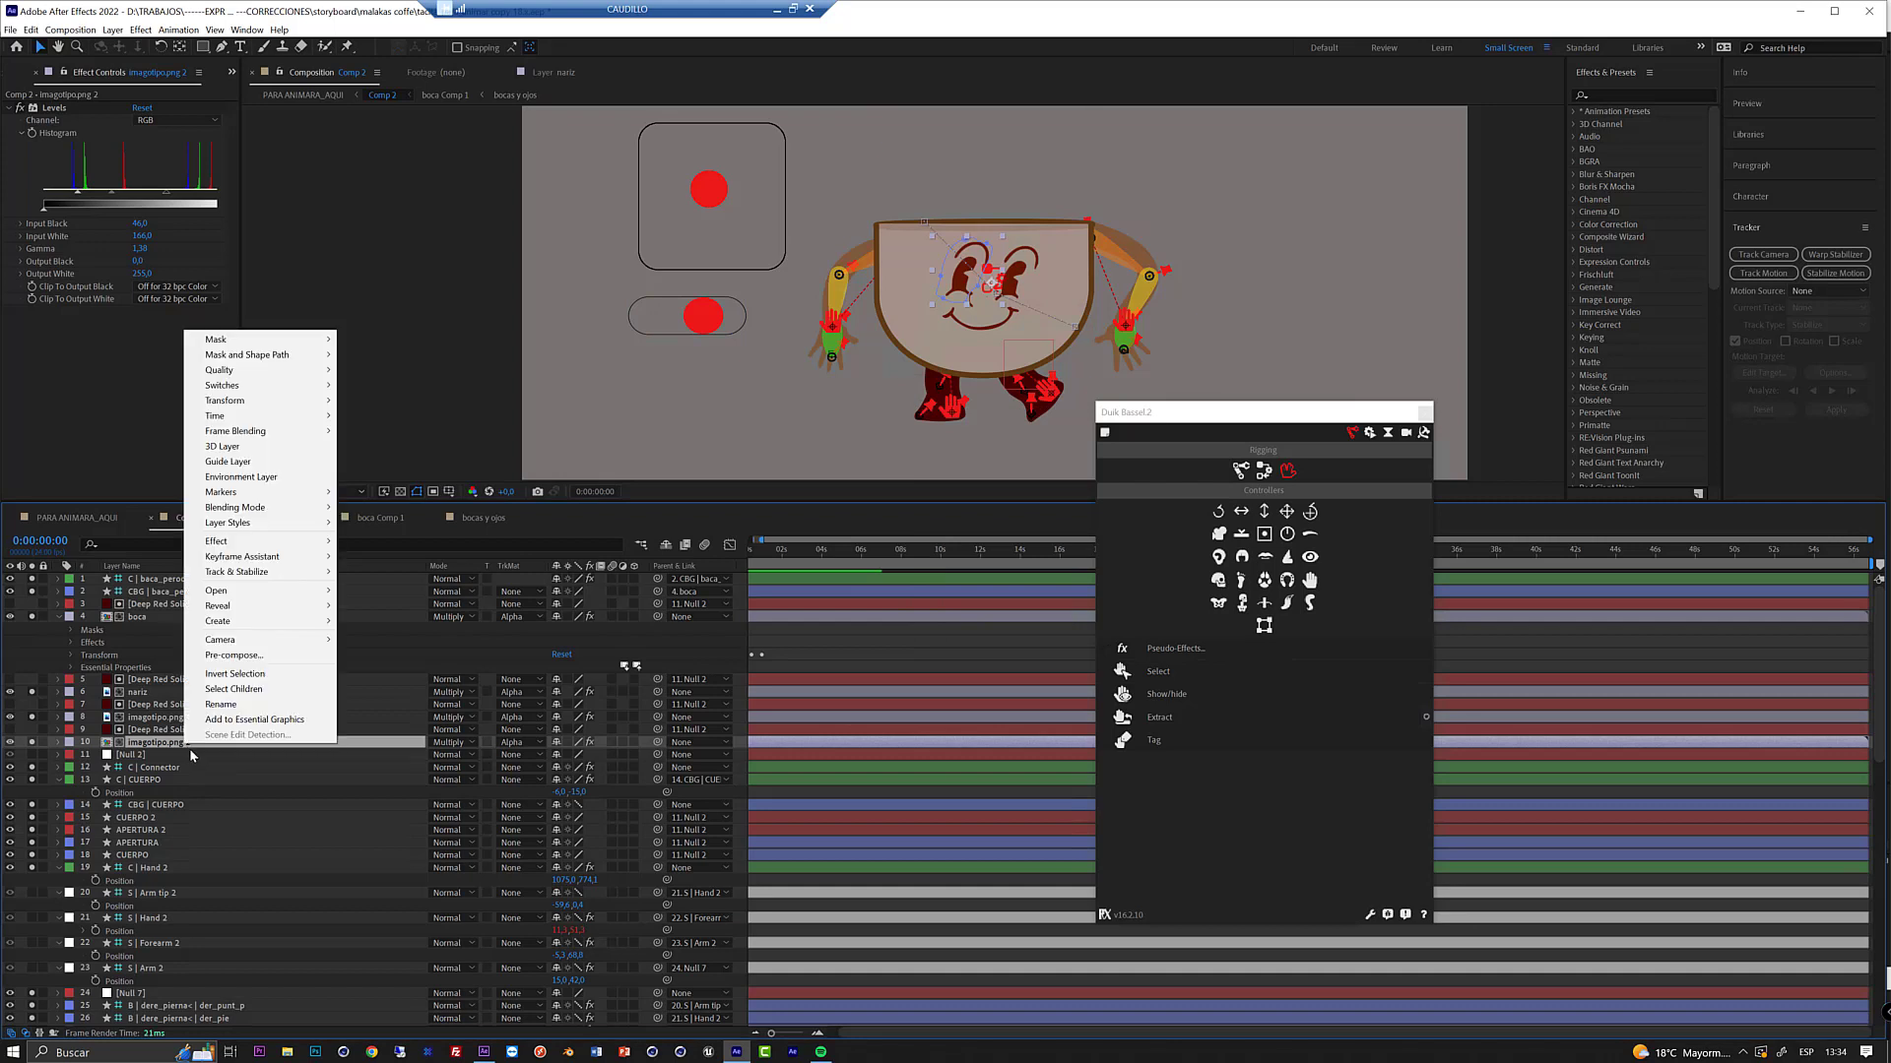
mouse_move(291, 614)
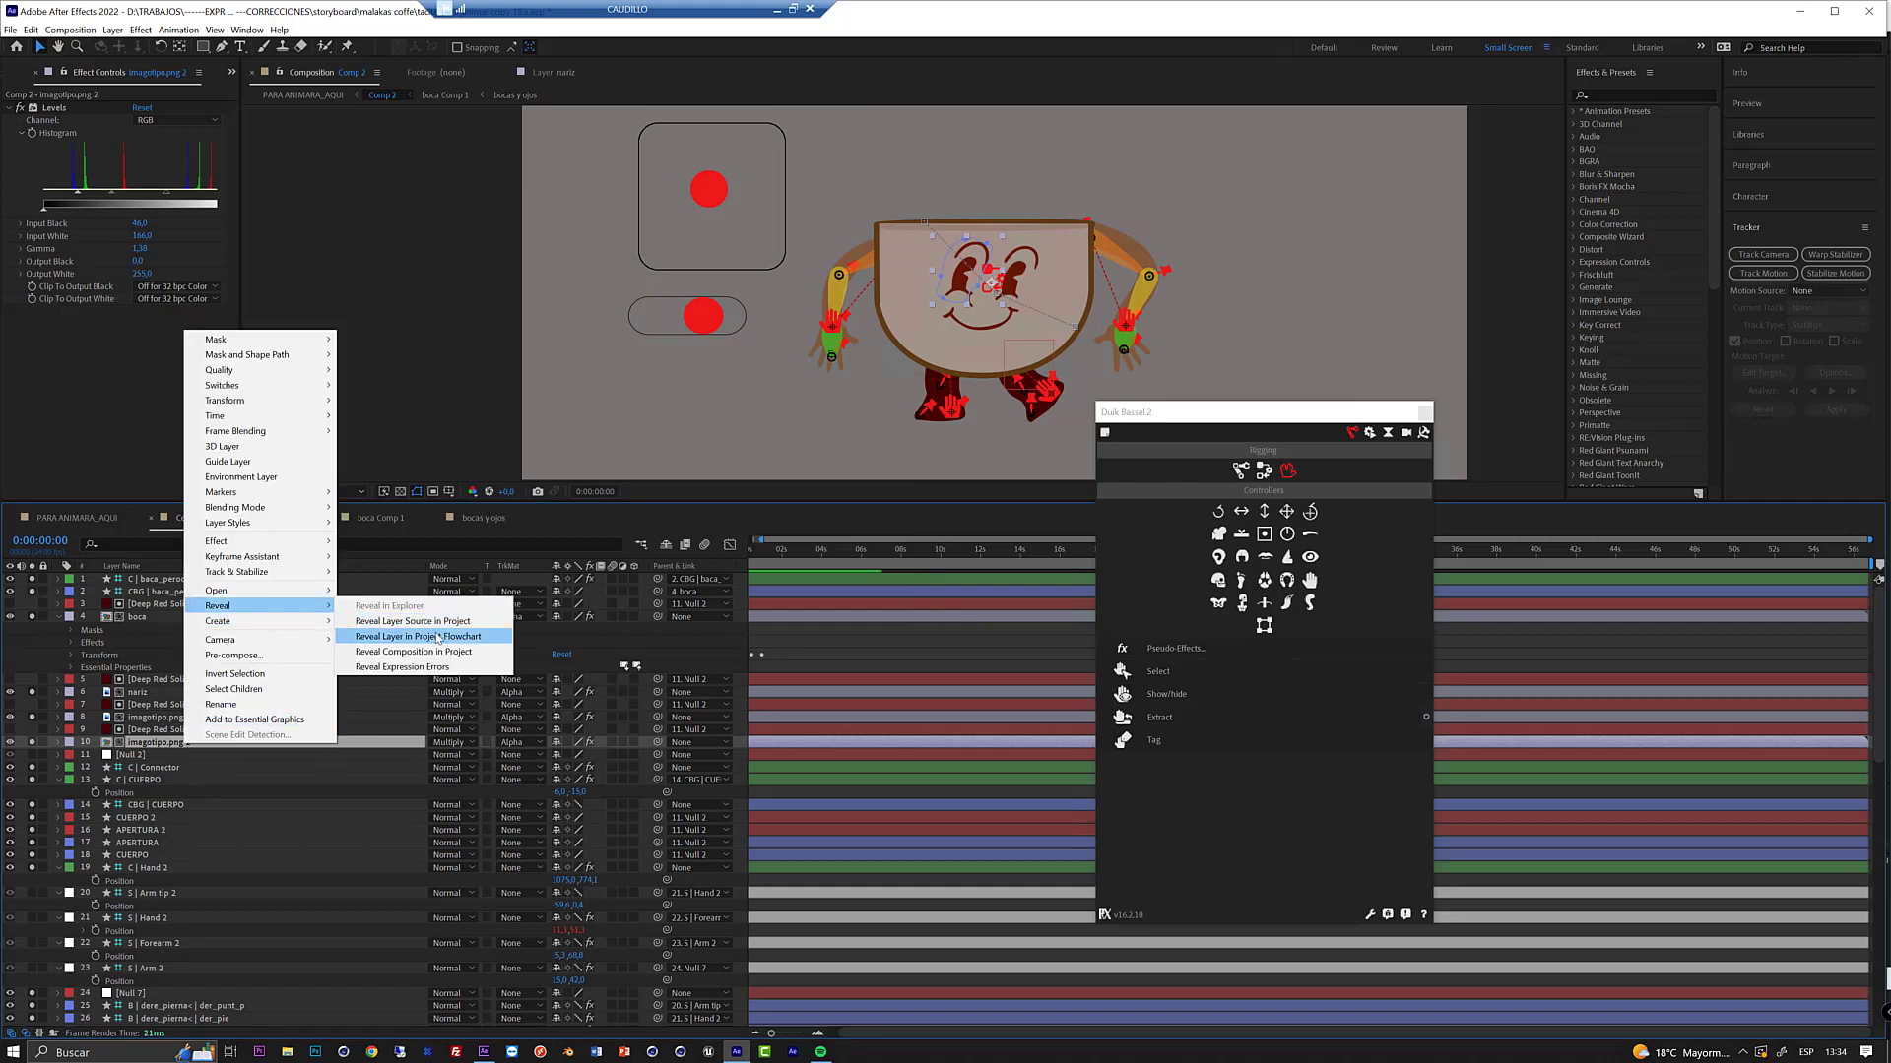
left_click(443, 637)
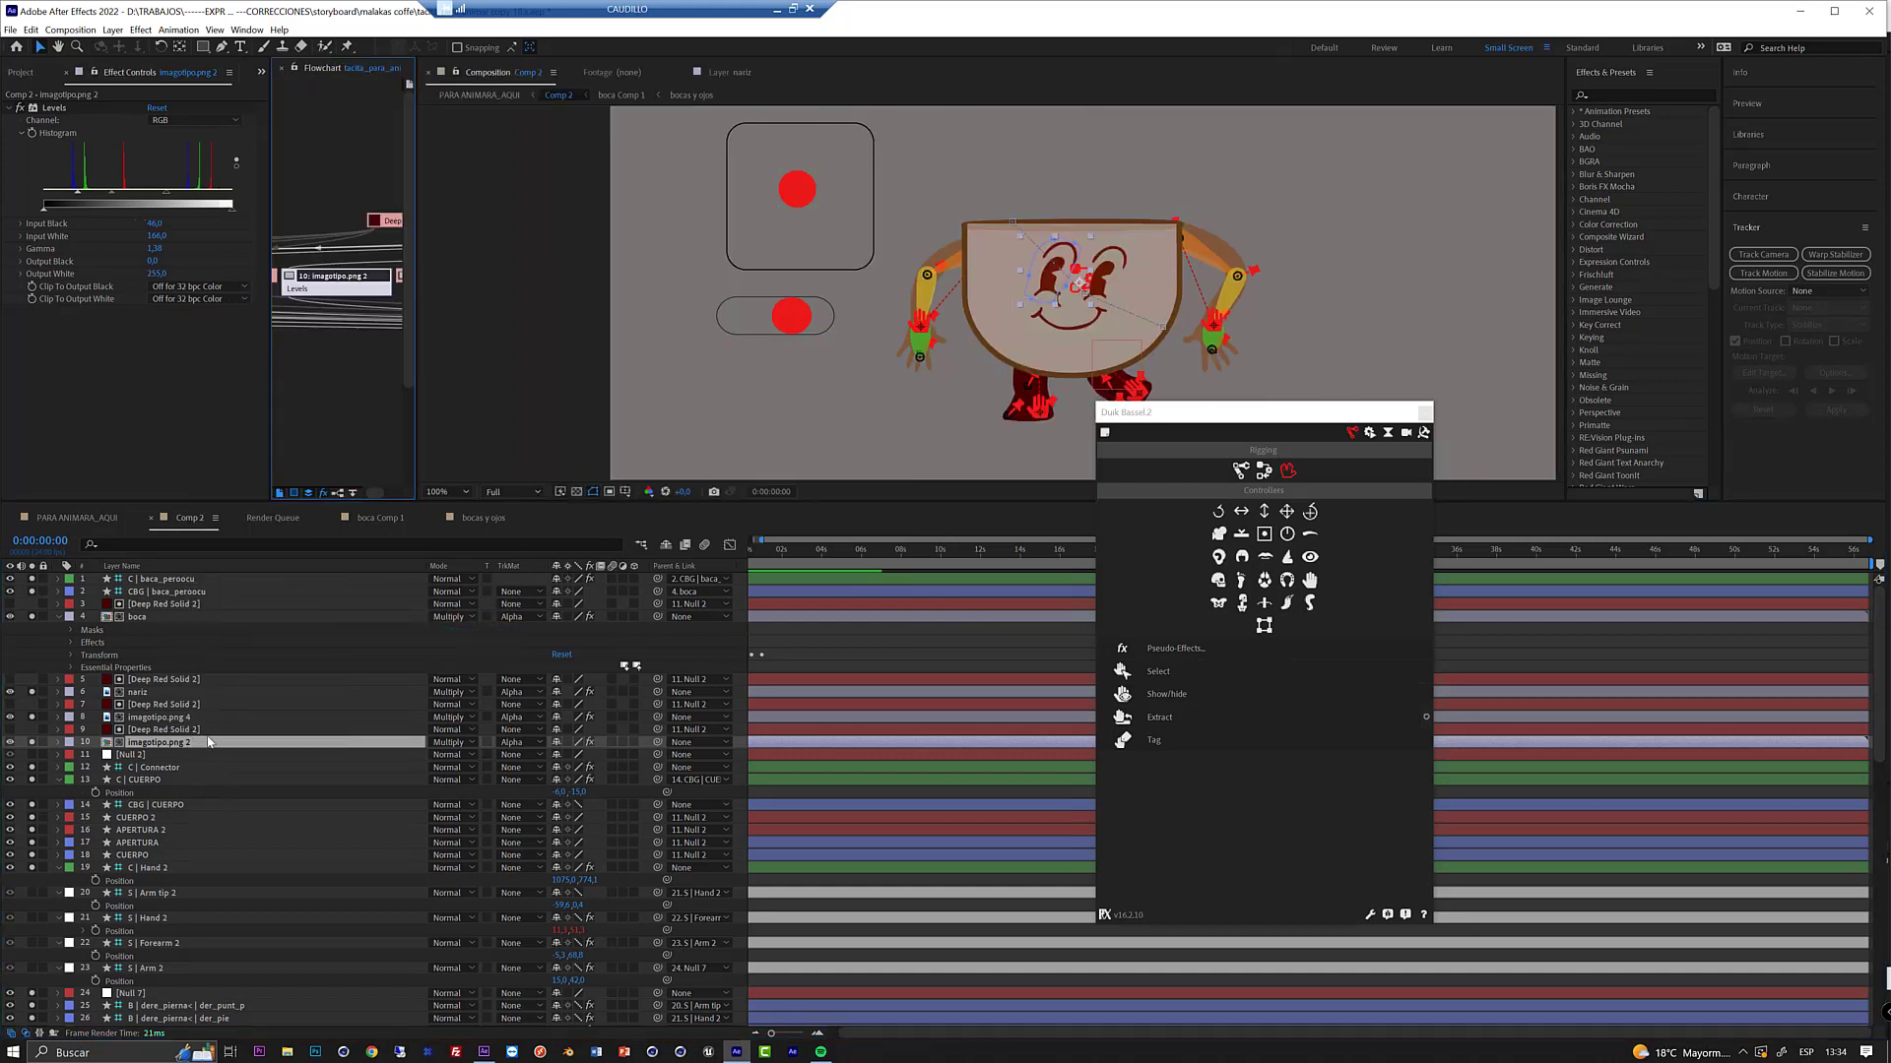
right_click(209, 741)
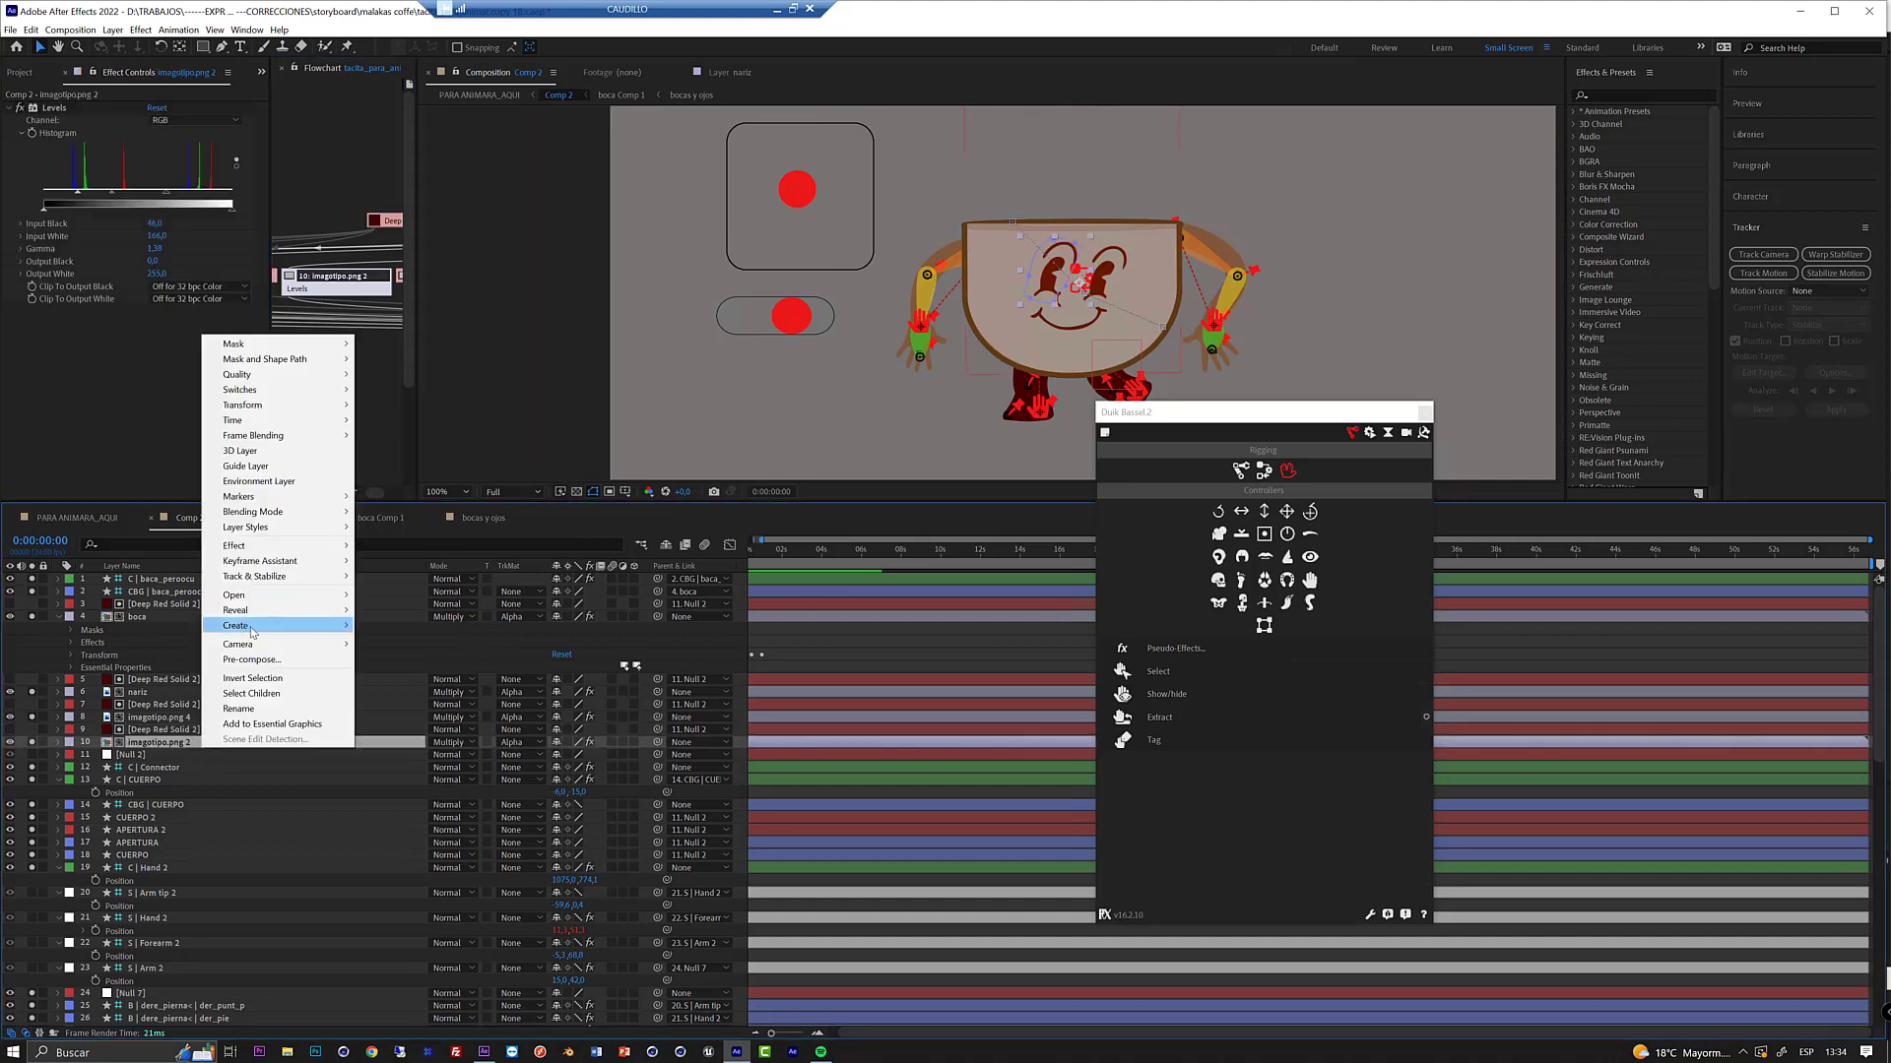
mouse_move(290, 611)
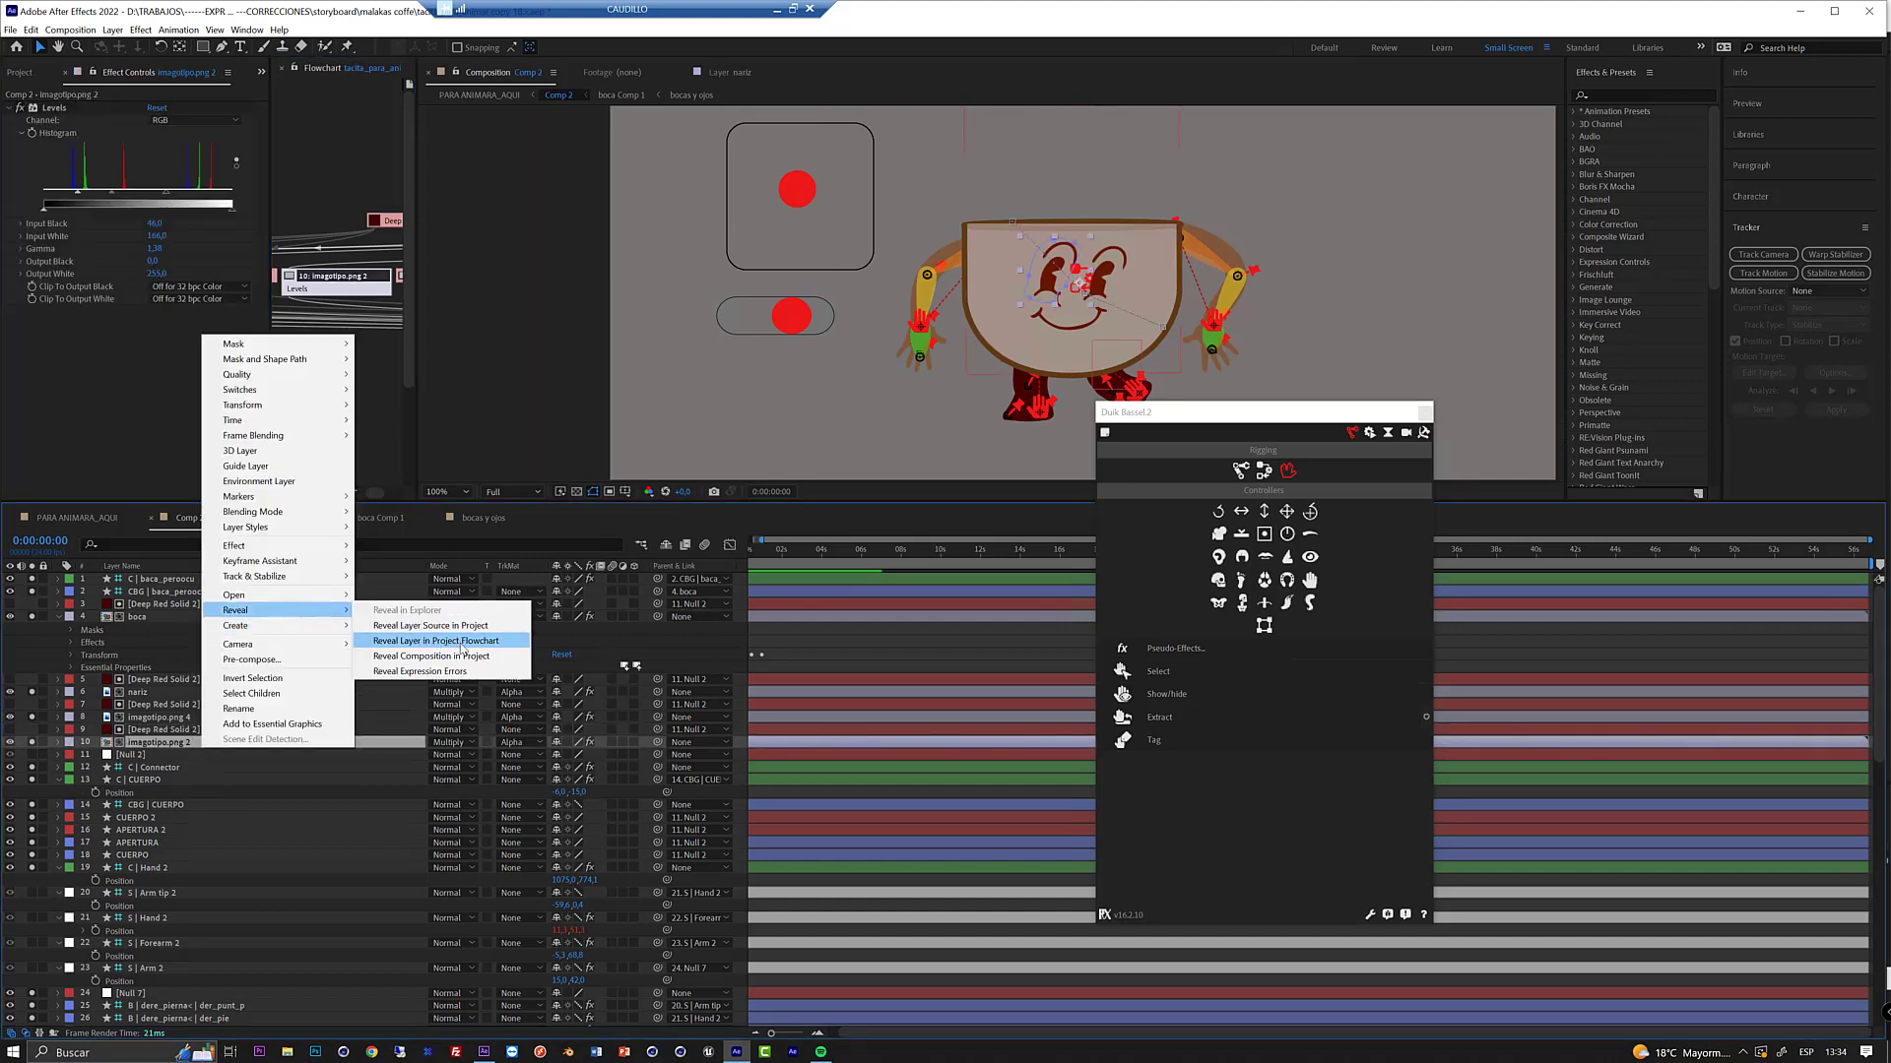
left_click(480, 627)
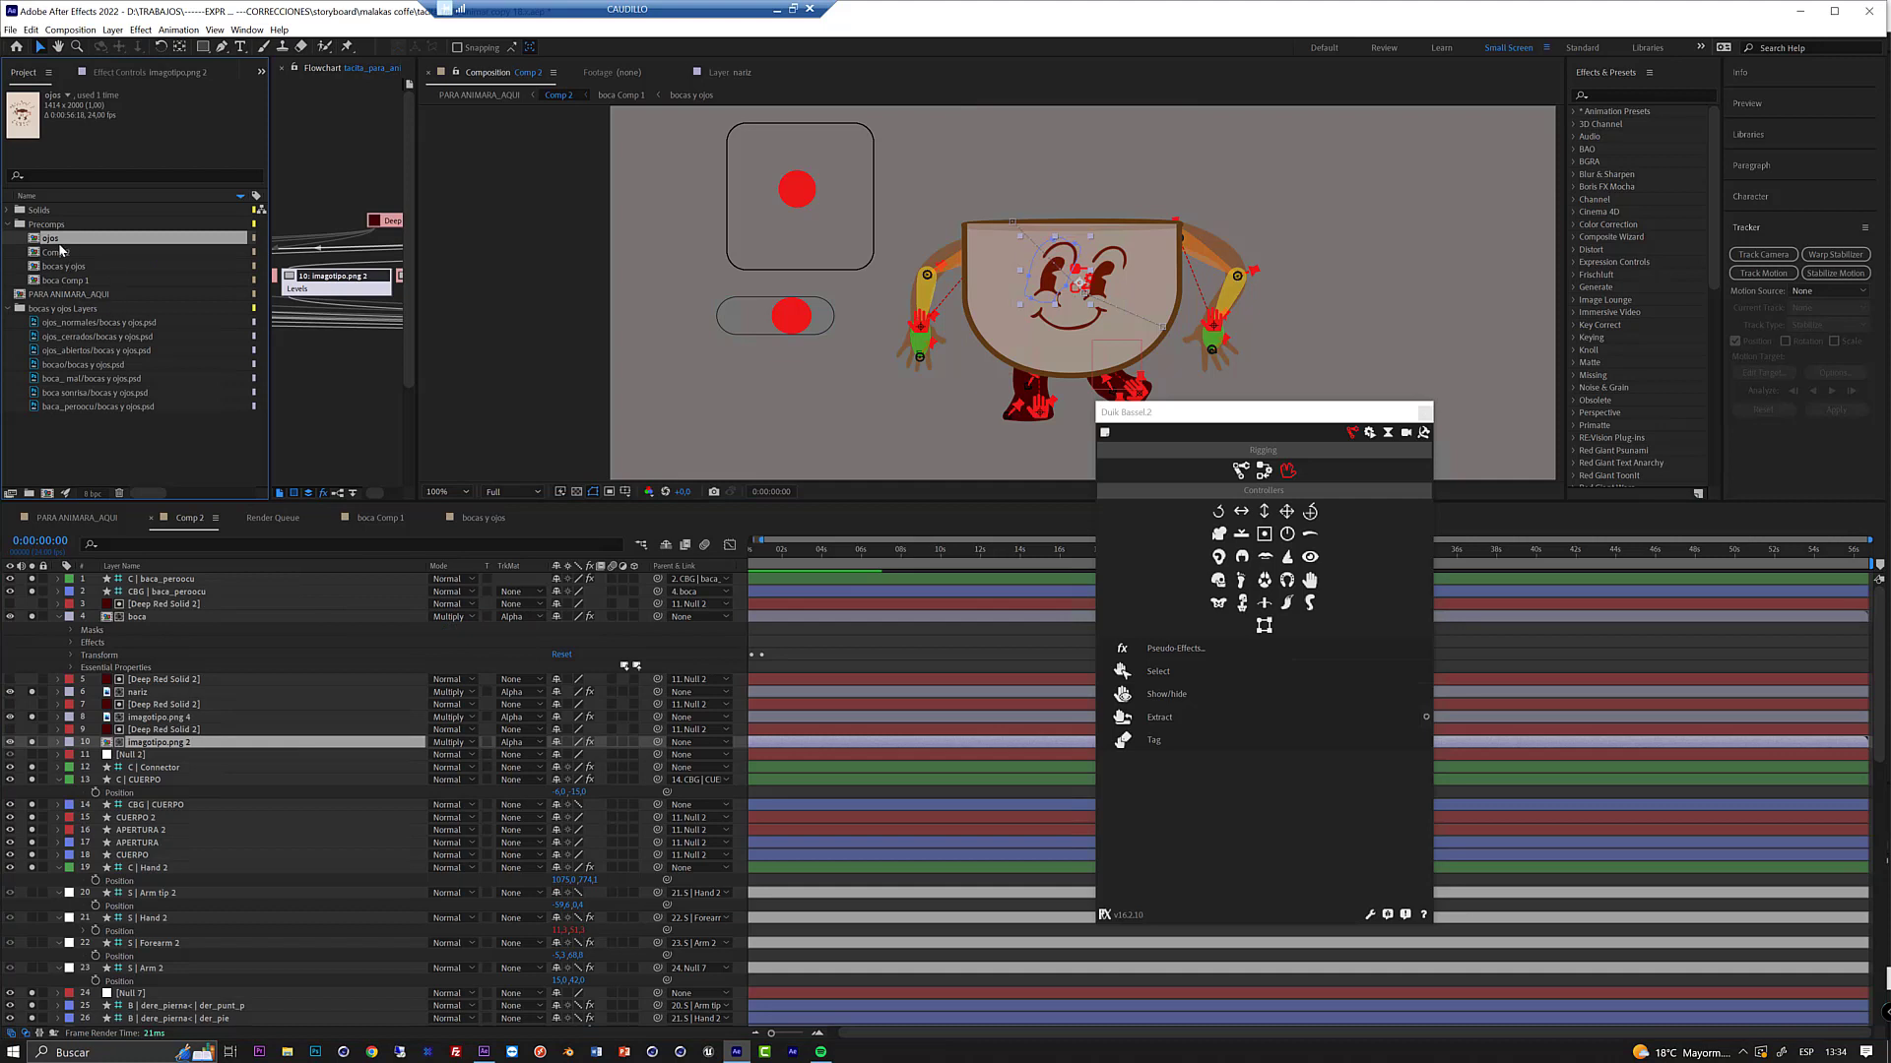
left_click(143, 718)
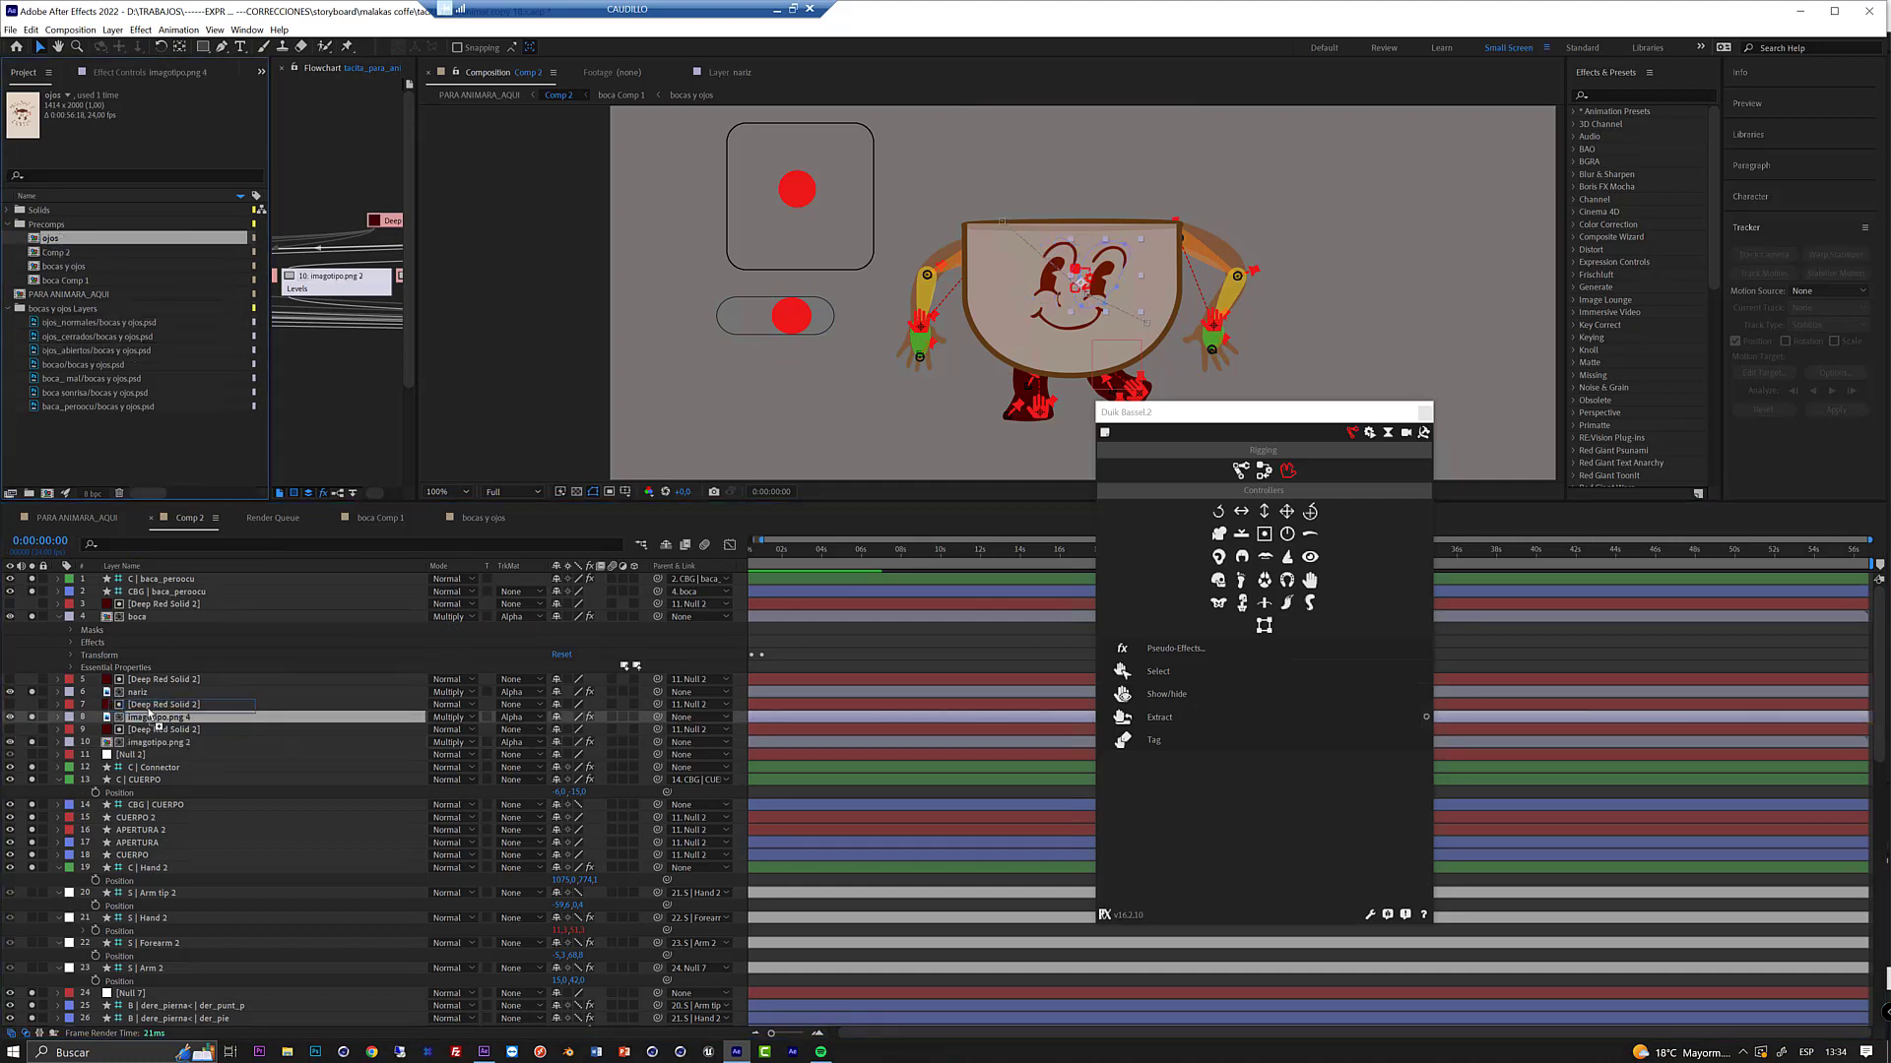
- Open the ojos precomp and add the ojos_normales, ojos_cerrados and ojos_abiertos drawings above imagotipo.png, over the cup's eyes
double_click(110, 746)
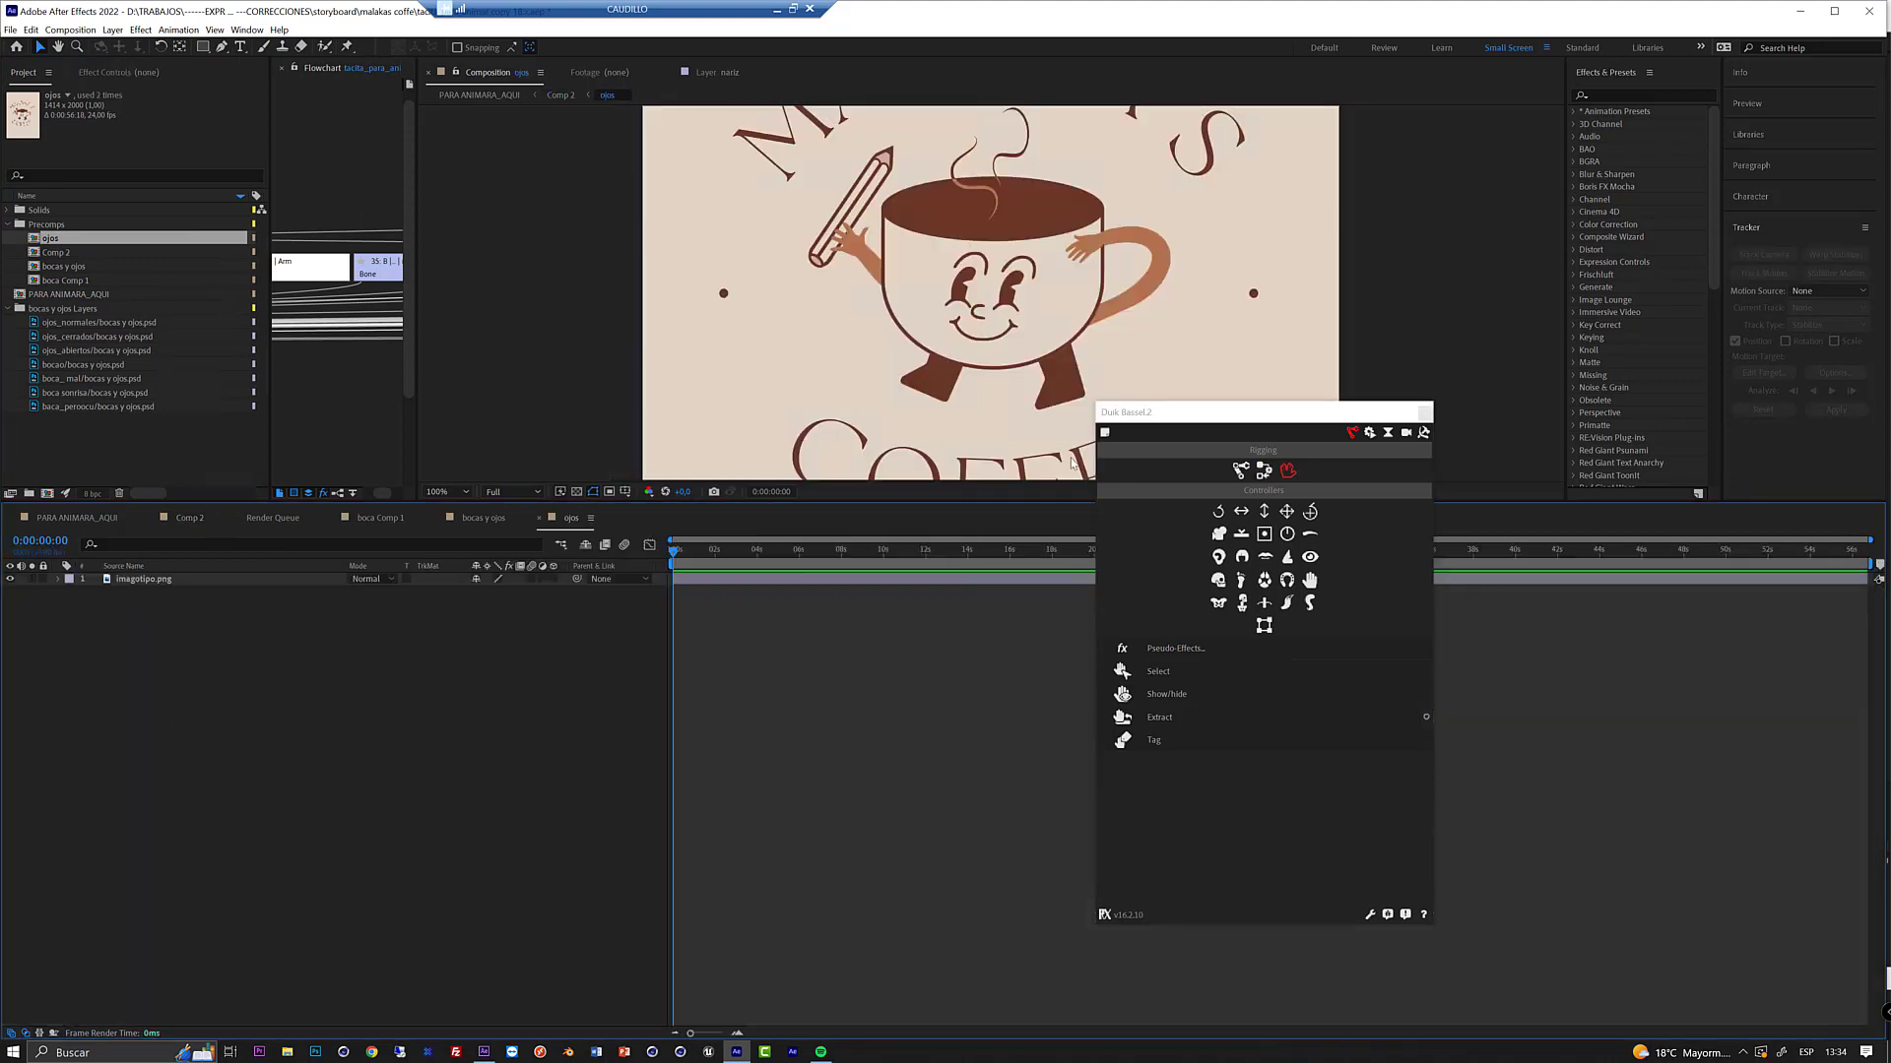
left_click(138, 580)
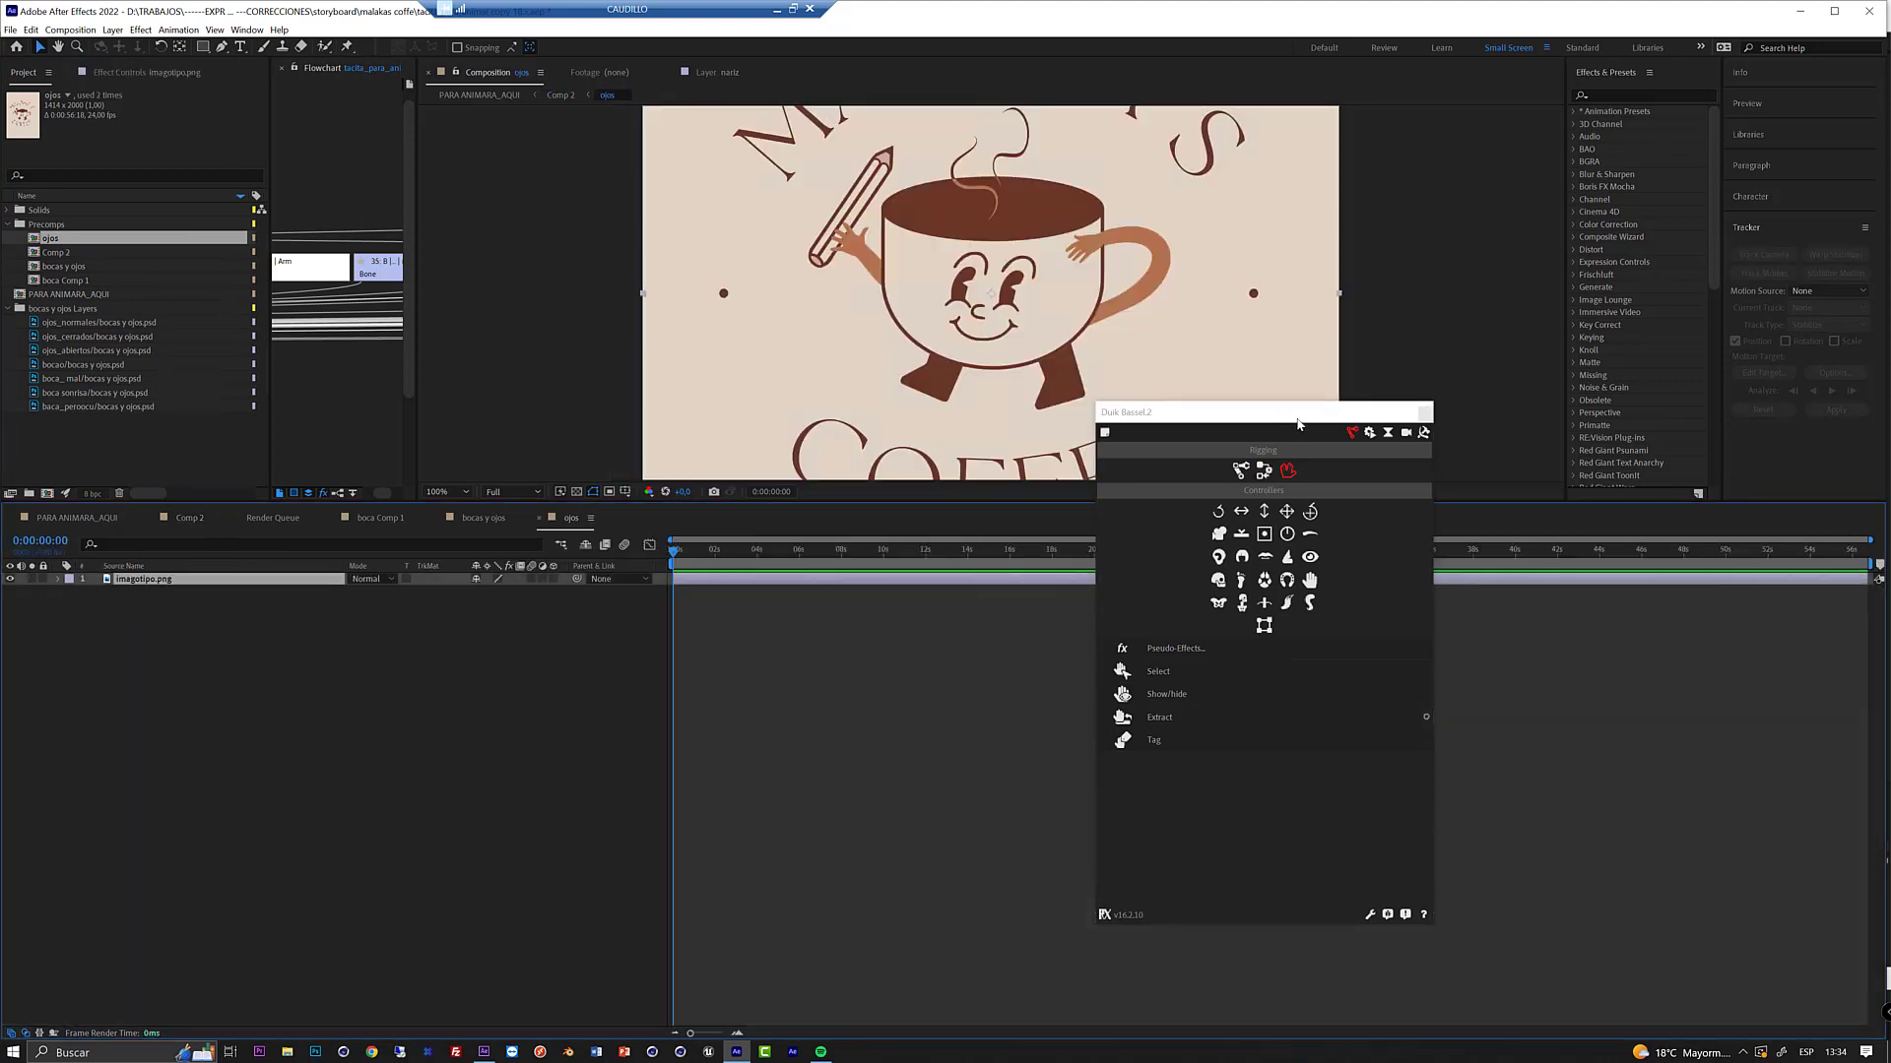
left_click_drag(1294, 414, 1380, 419)
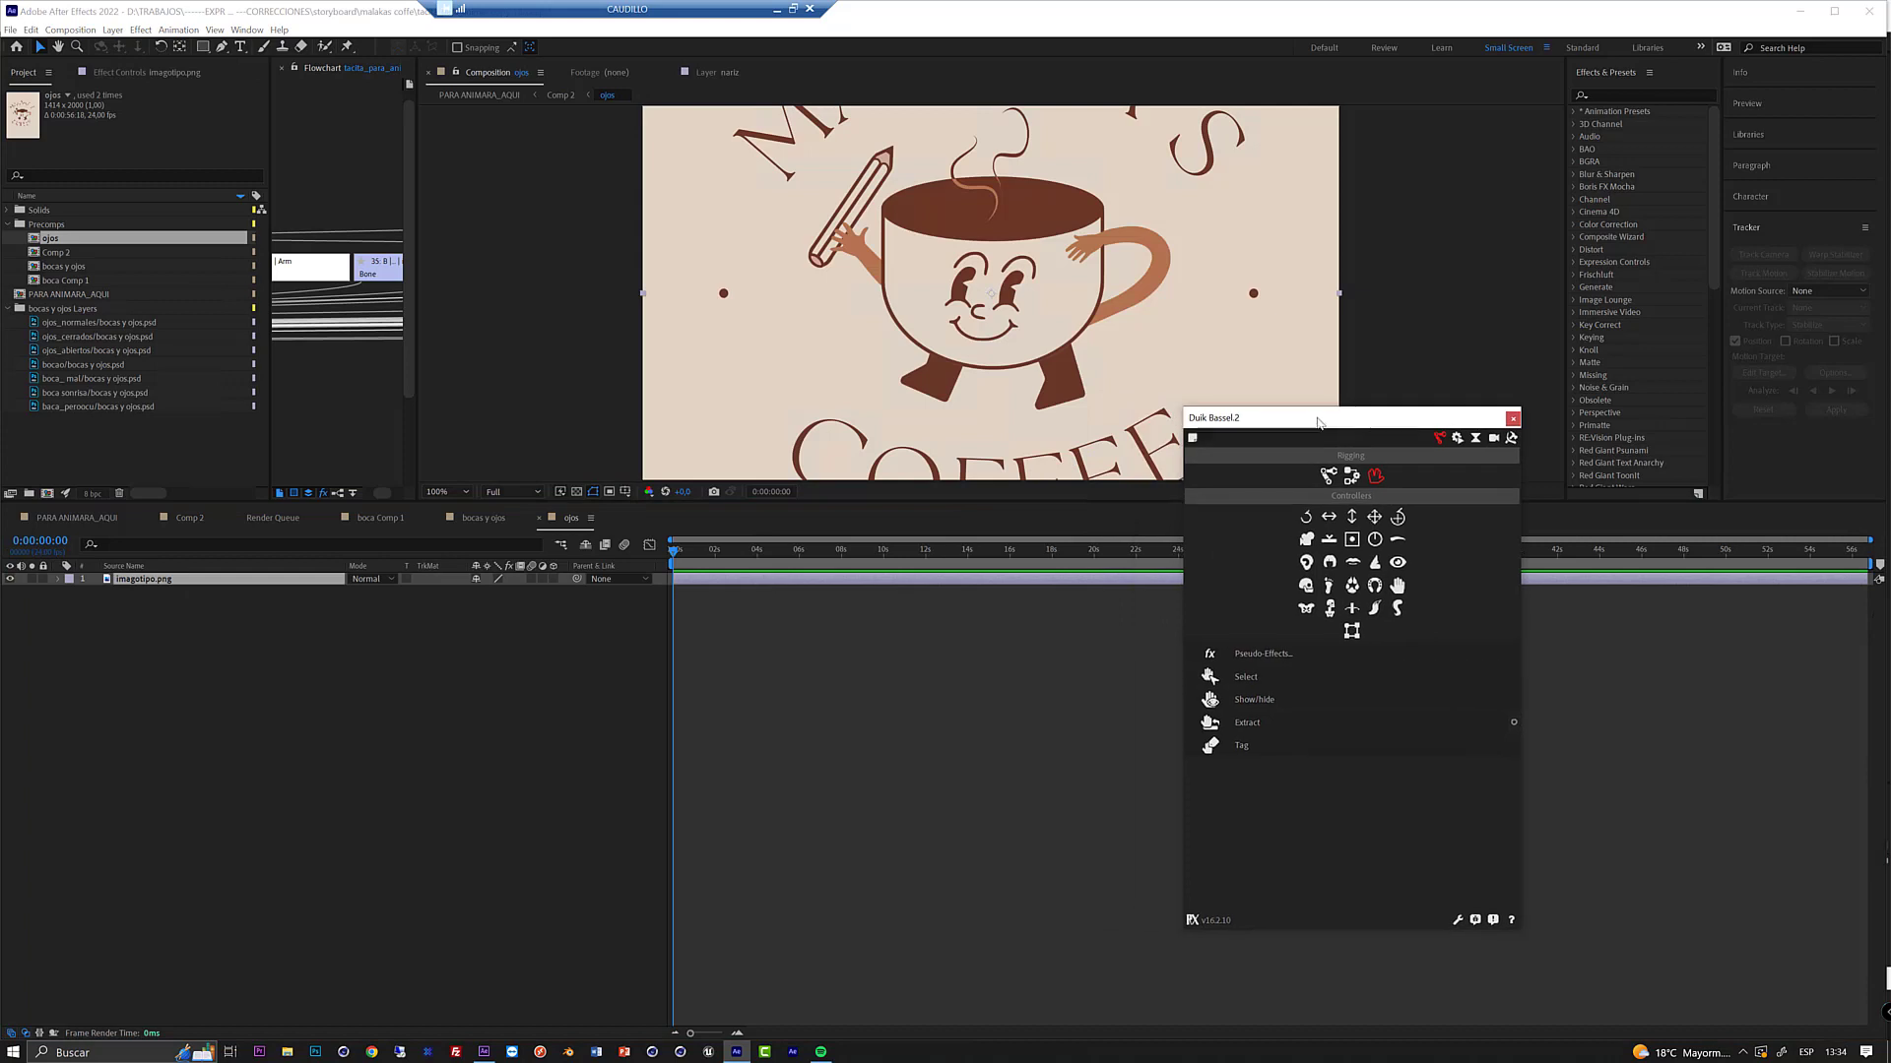
left_click(65, 324)
left_click(77, 339)
left_click(76, 352)
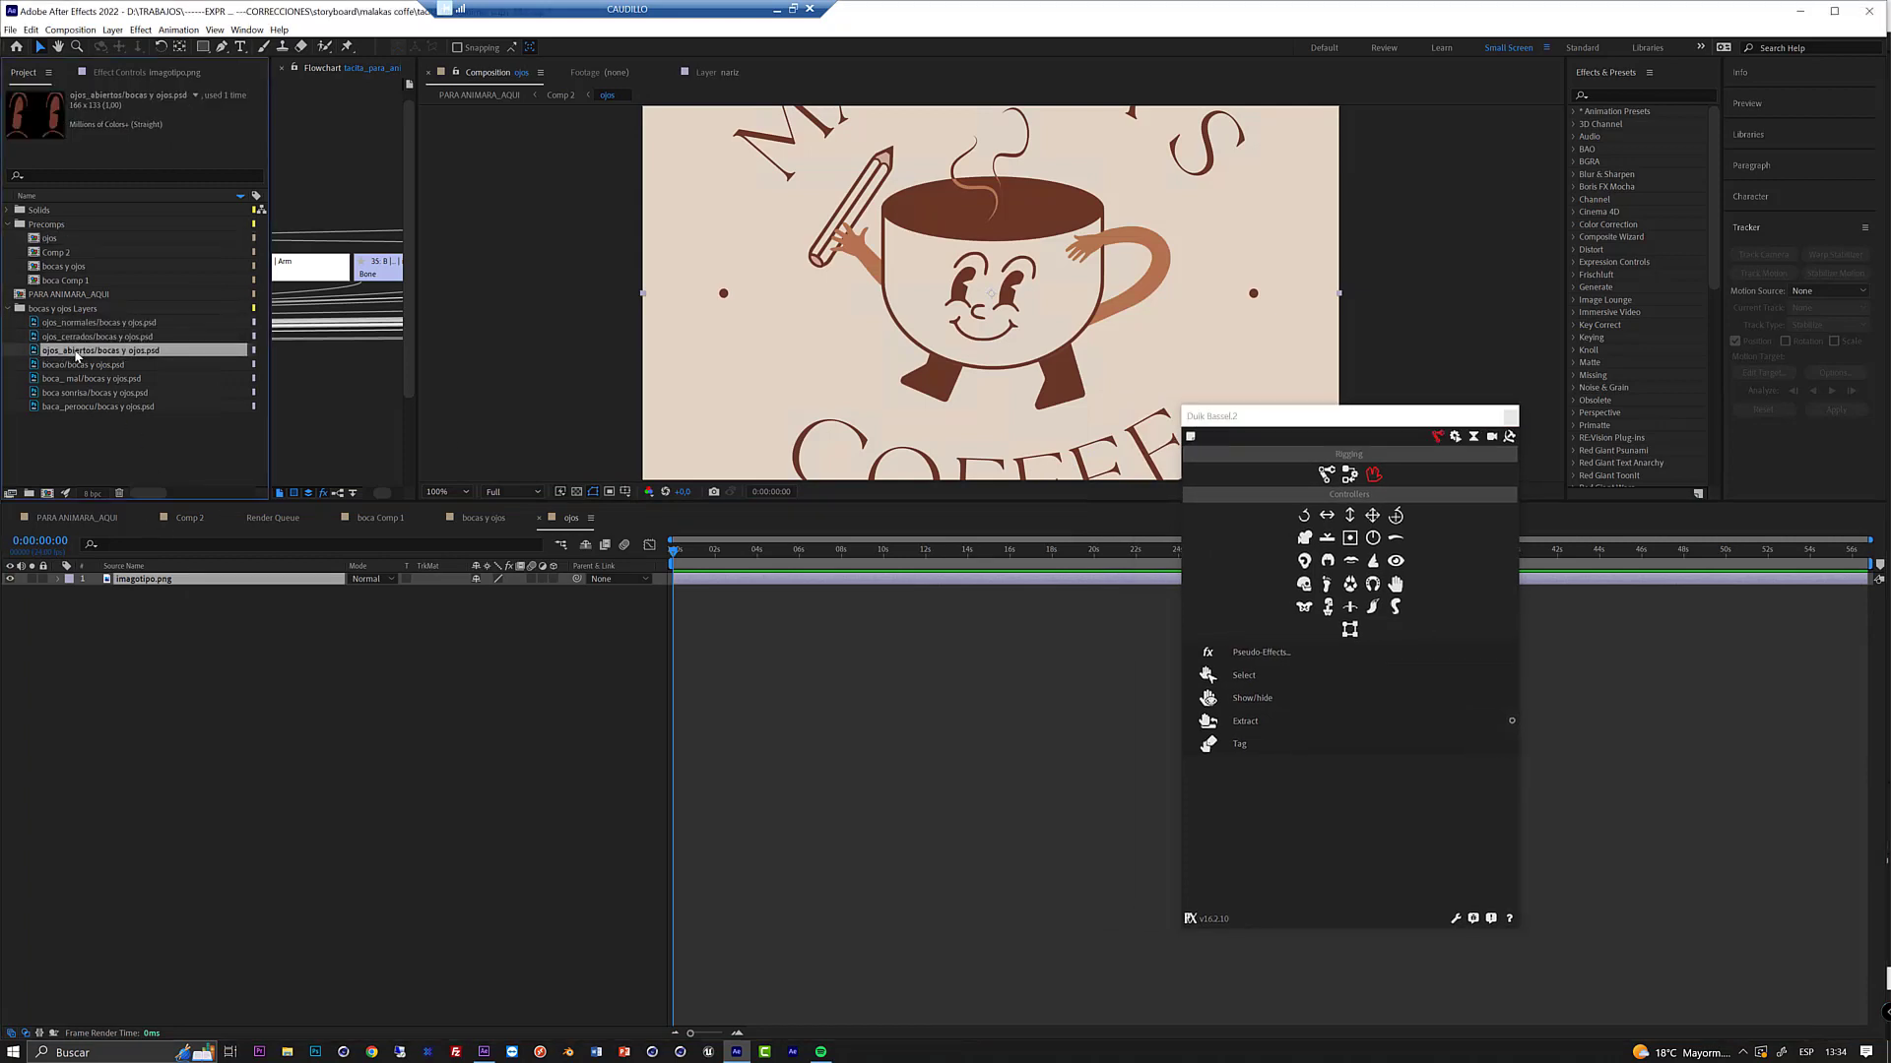
left_click(77, 325, "shift")
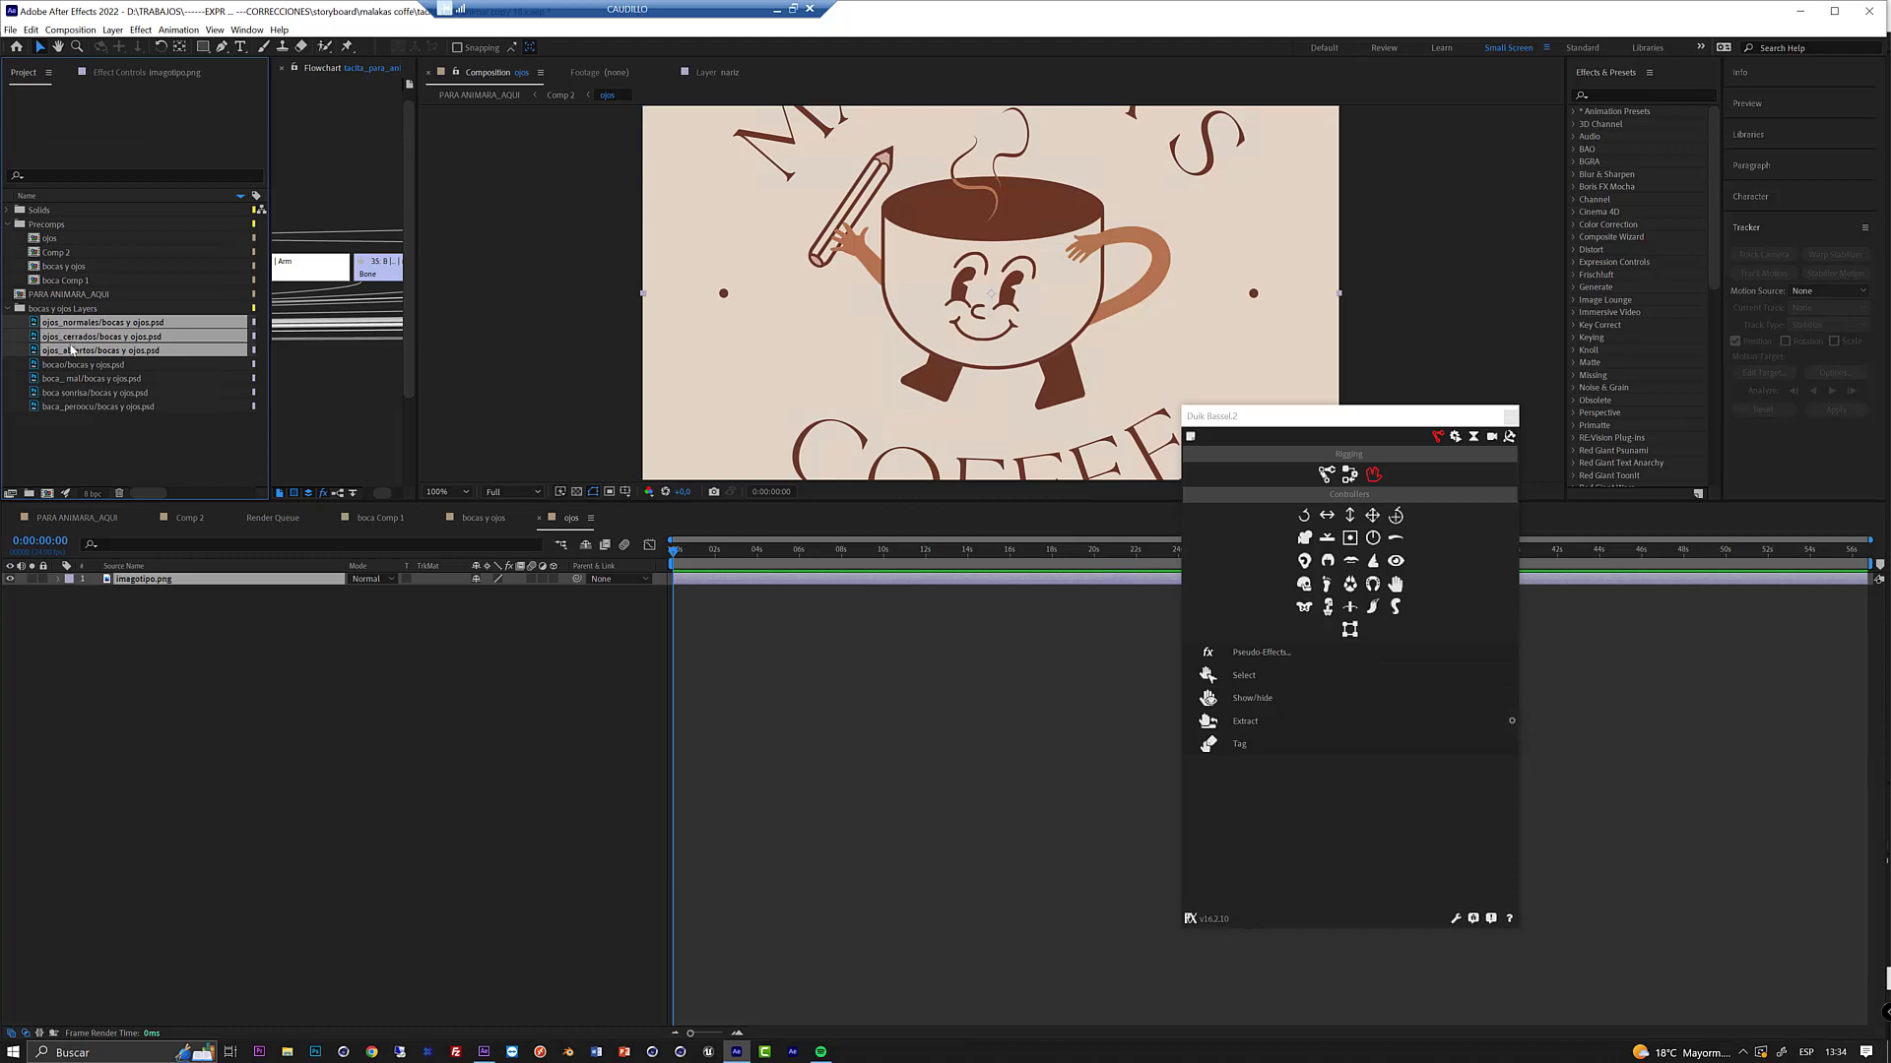
left_click_drag(72, 350, 138, 579)
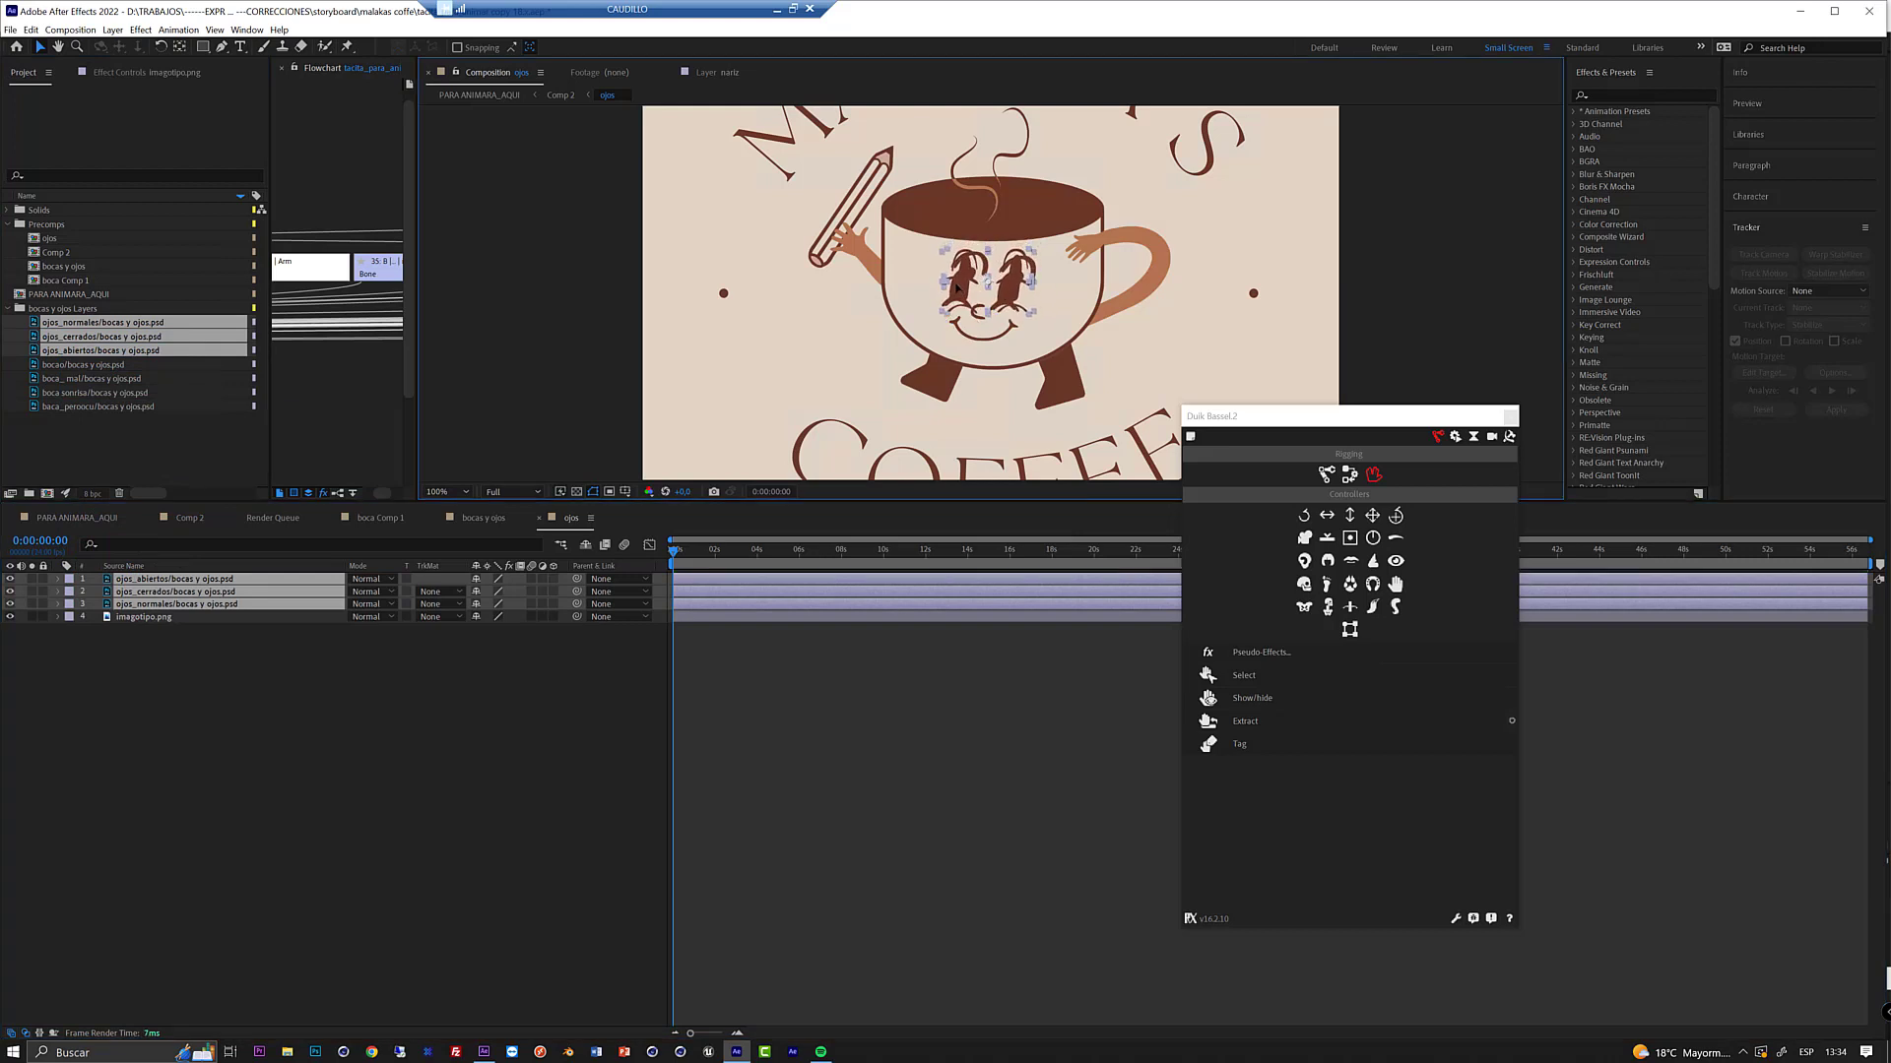
- Solo the ojos_normales and imagotipo.png layers and align the normal eyes with the cup's original eyes
left_click(197, 626)
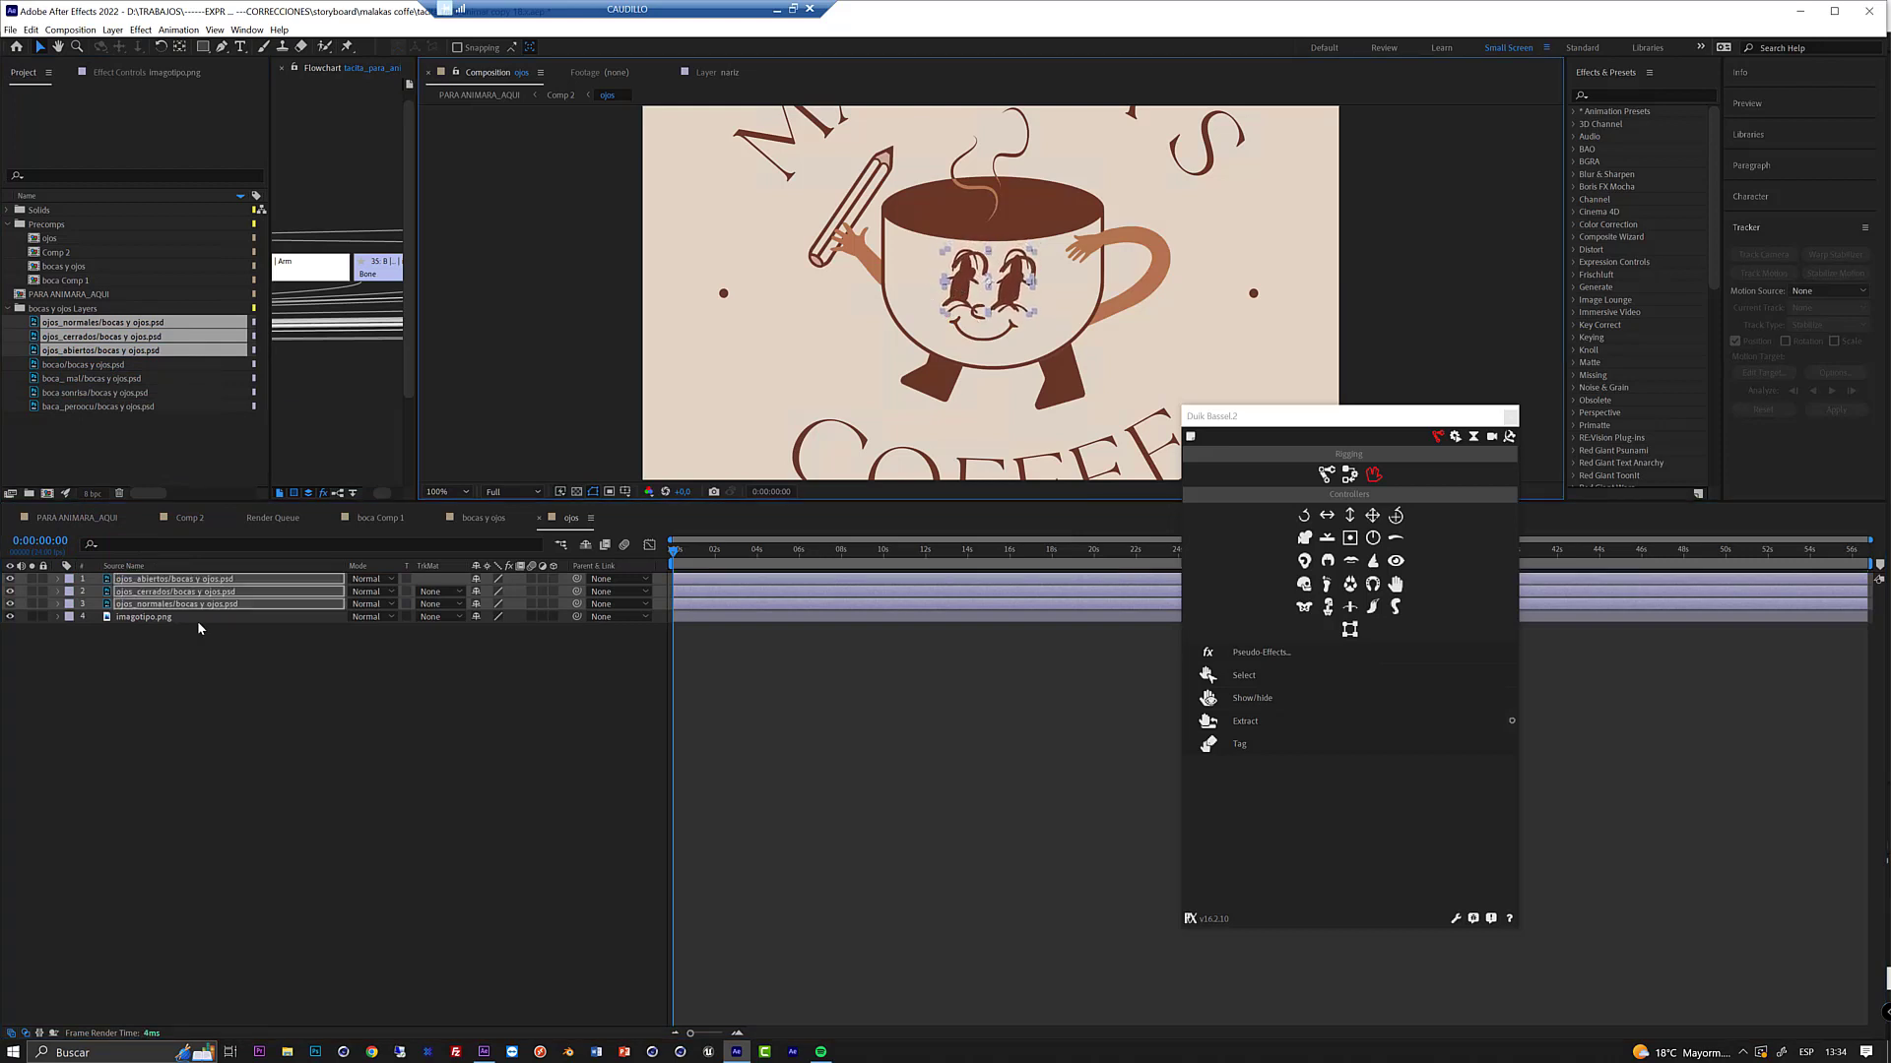
left_click(33, 605)
left_click(32, 617)
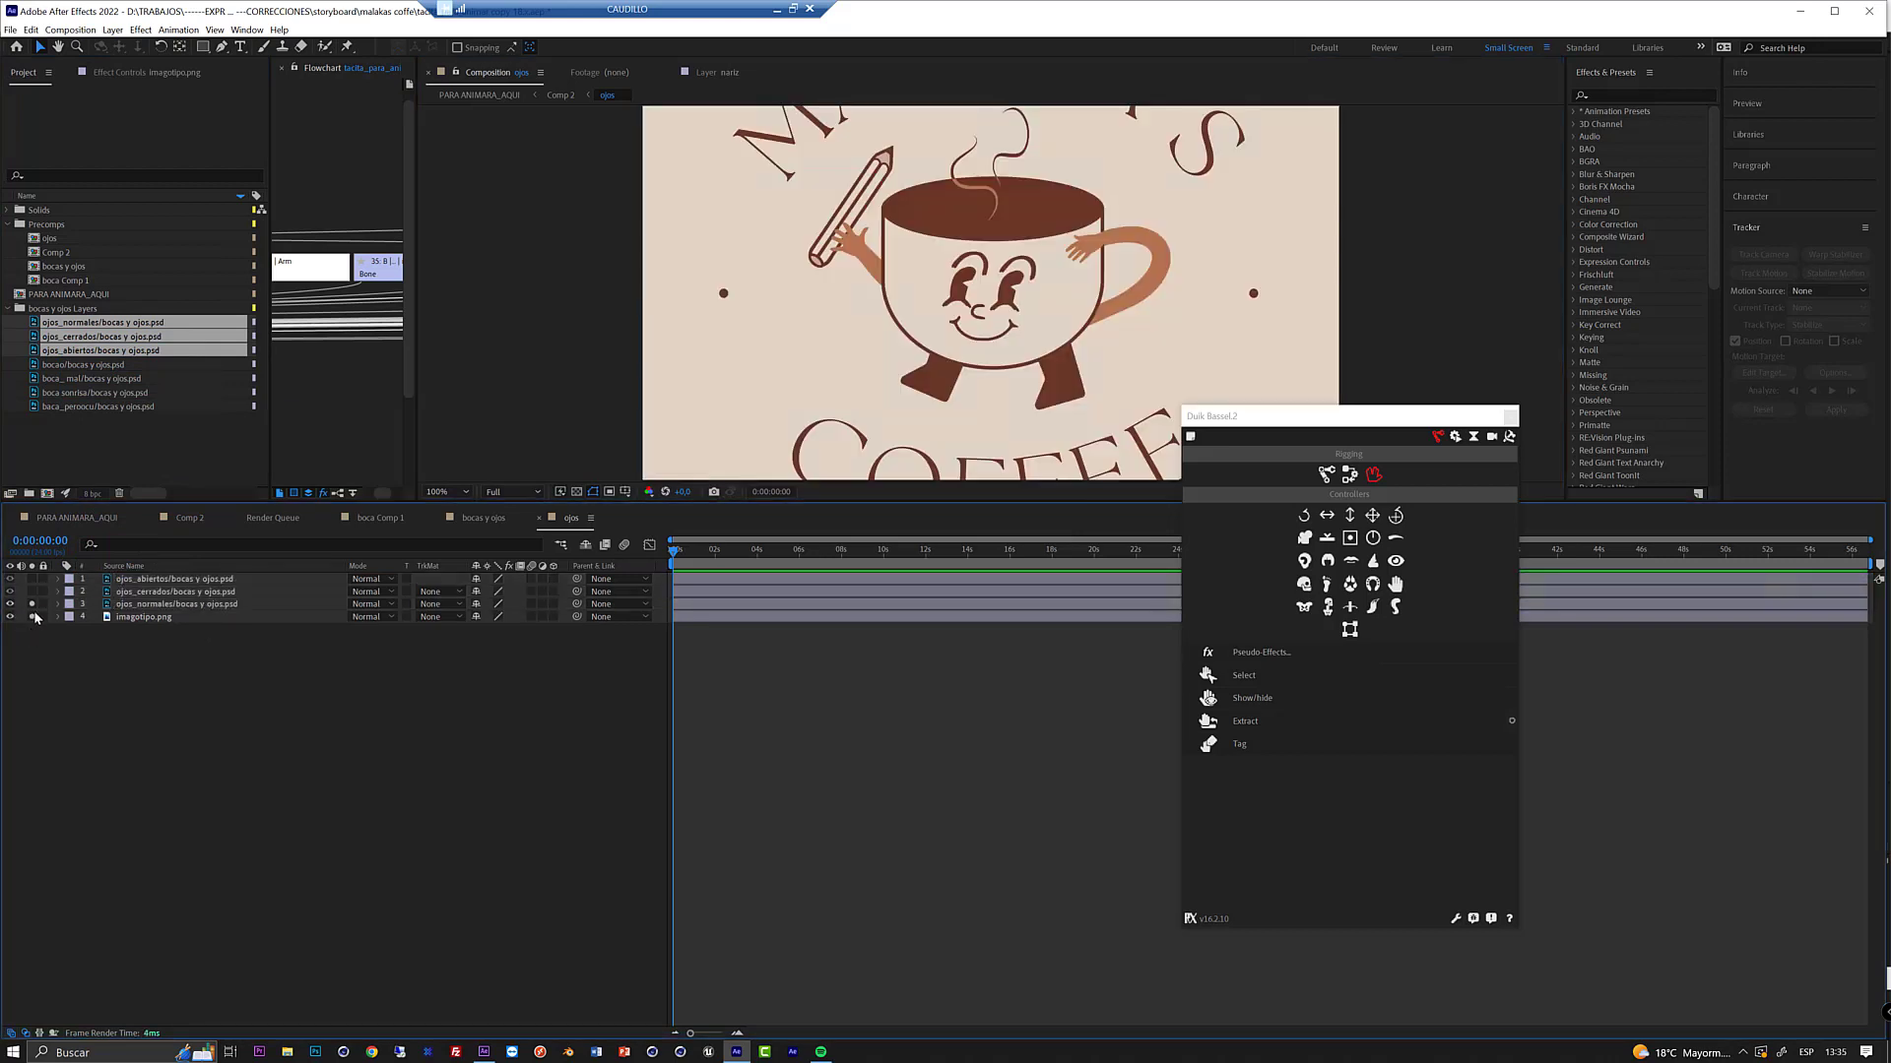
left_click(1004, 301)
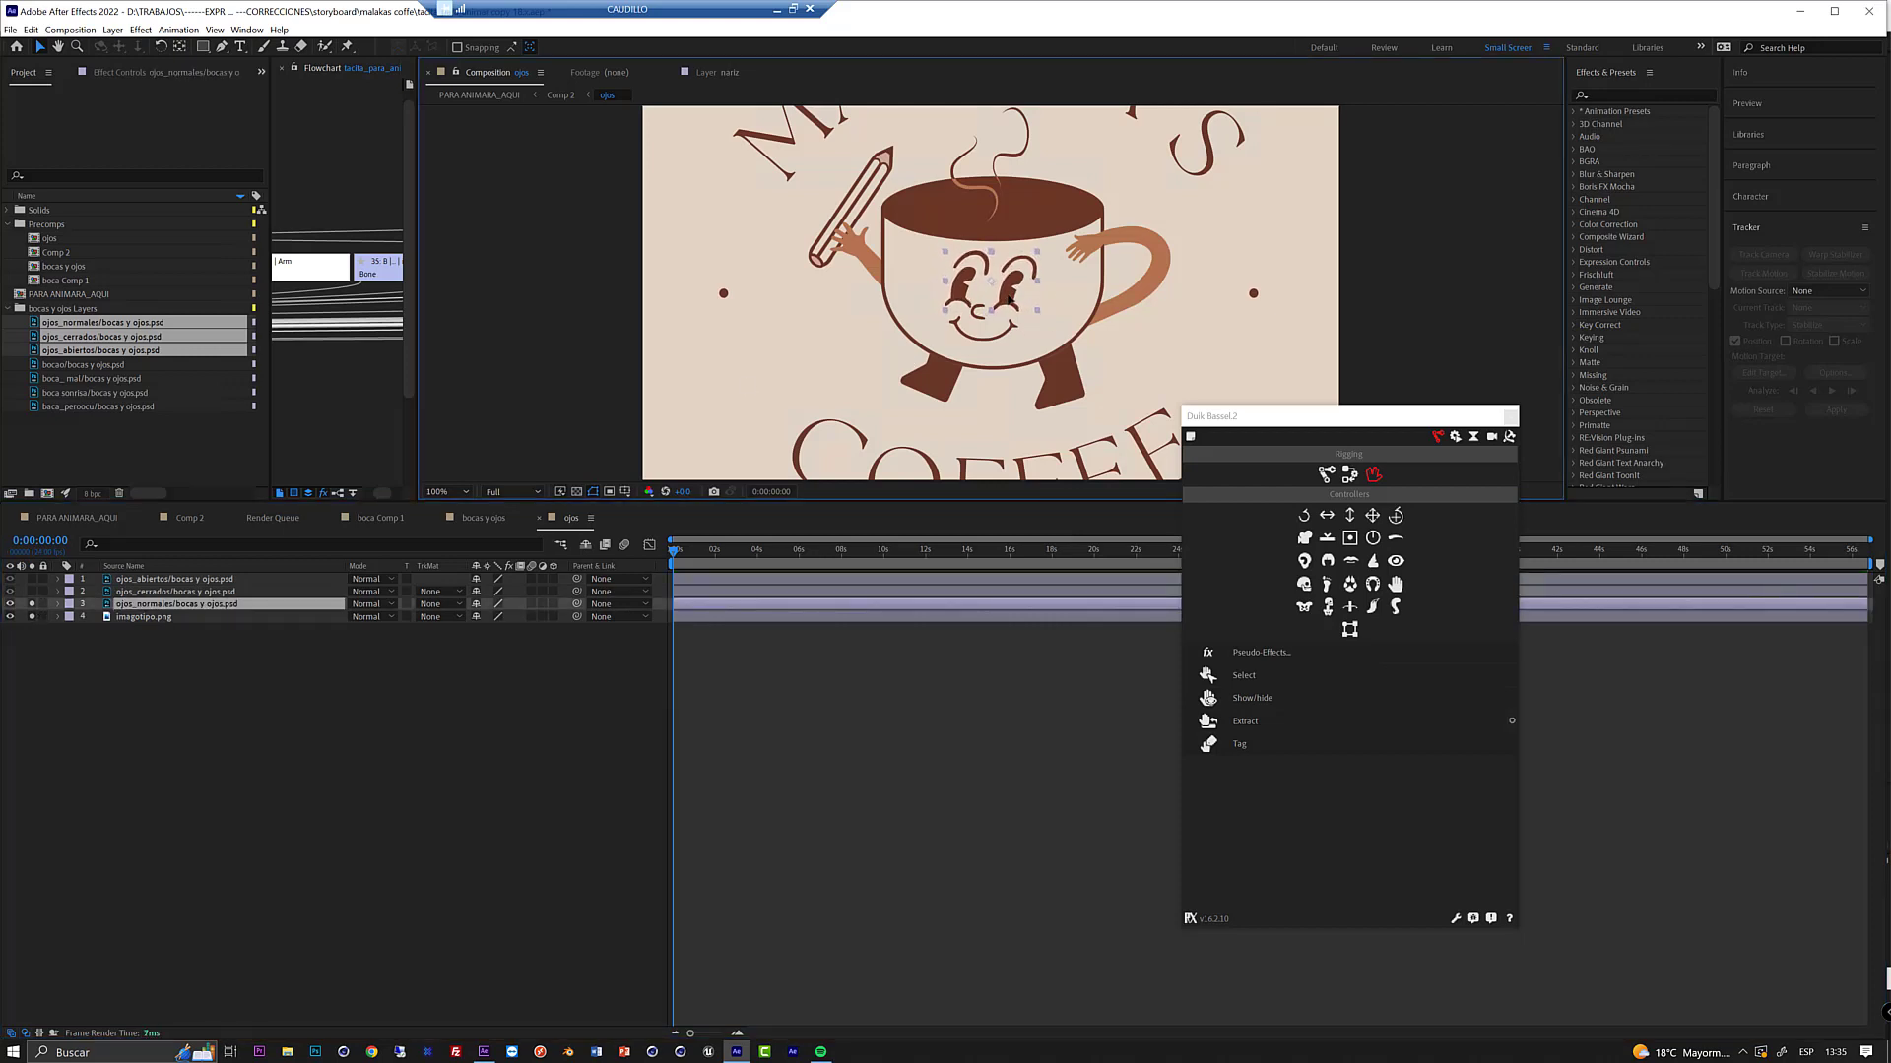
- Solo ojos_cerrados in place of ojos_normales and move the closed eyes slightly down over the cup's original eyes
left_click(33, 592)
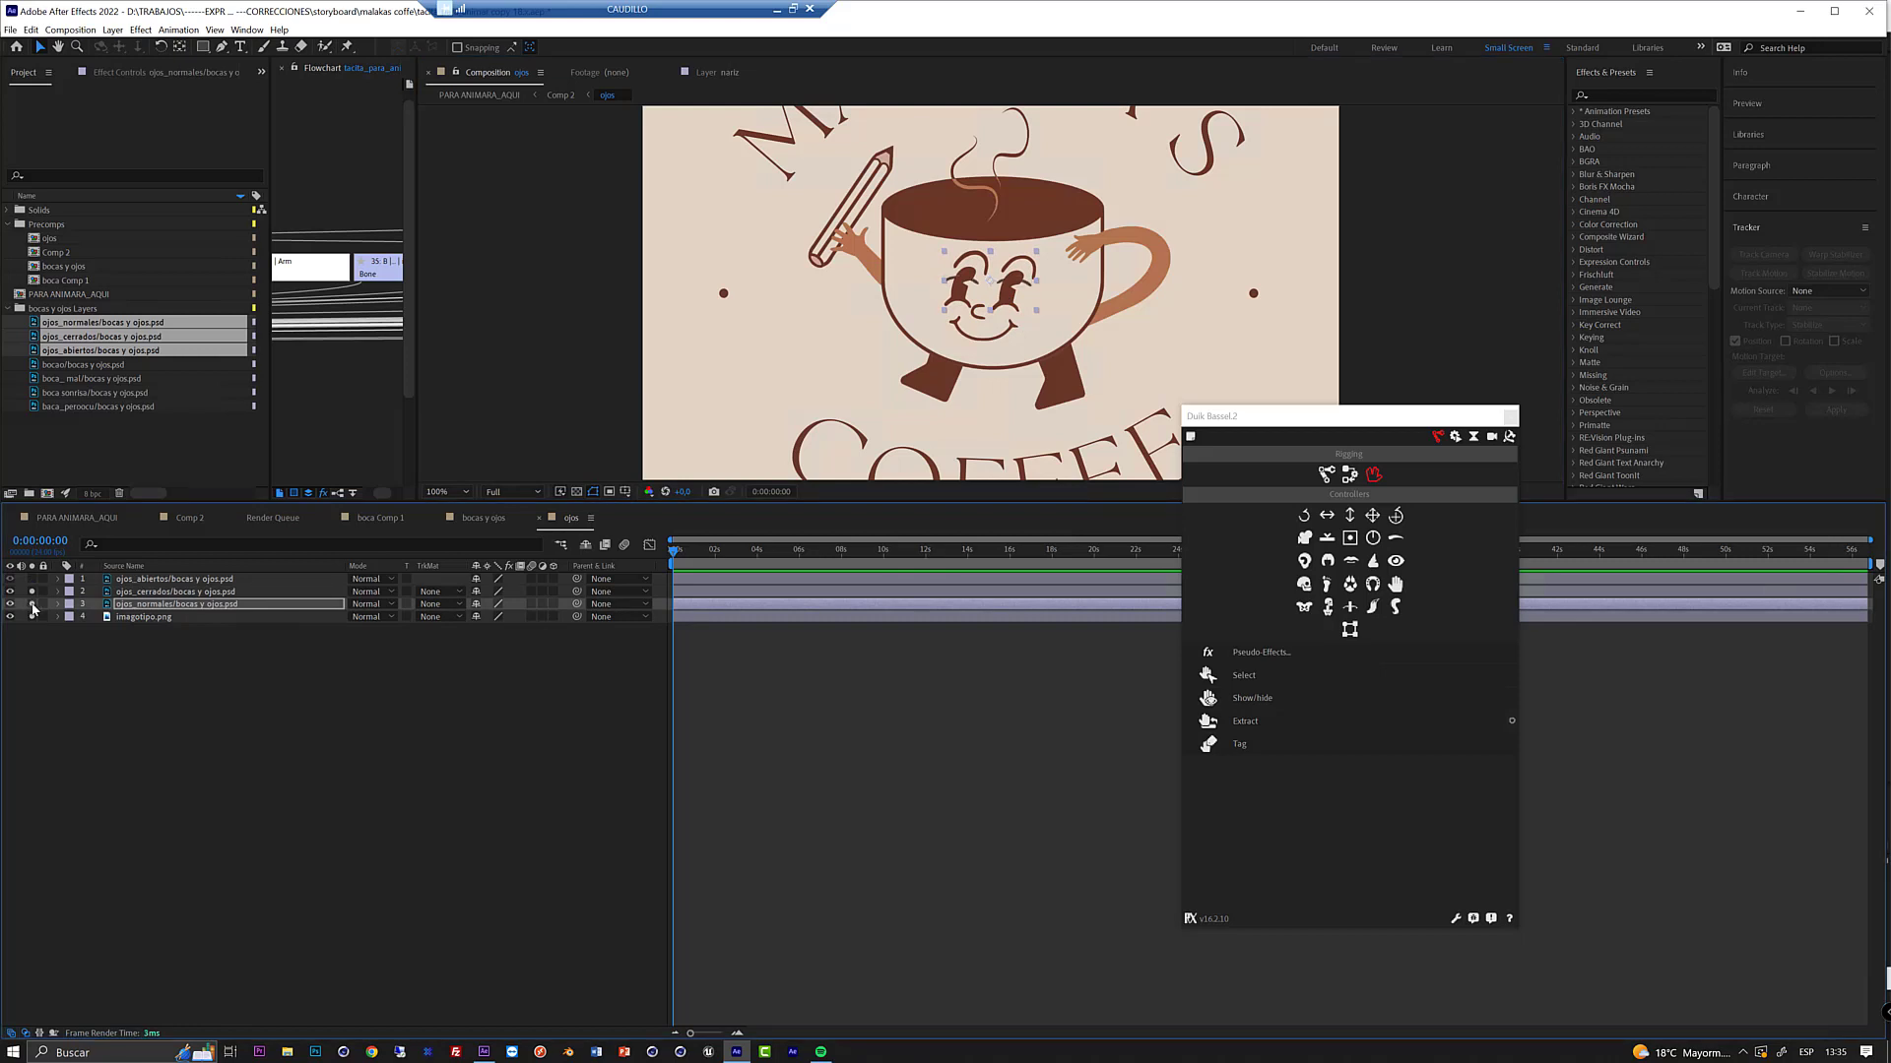
left_click(155, 594)
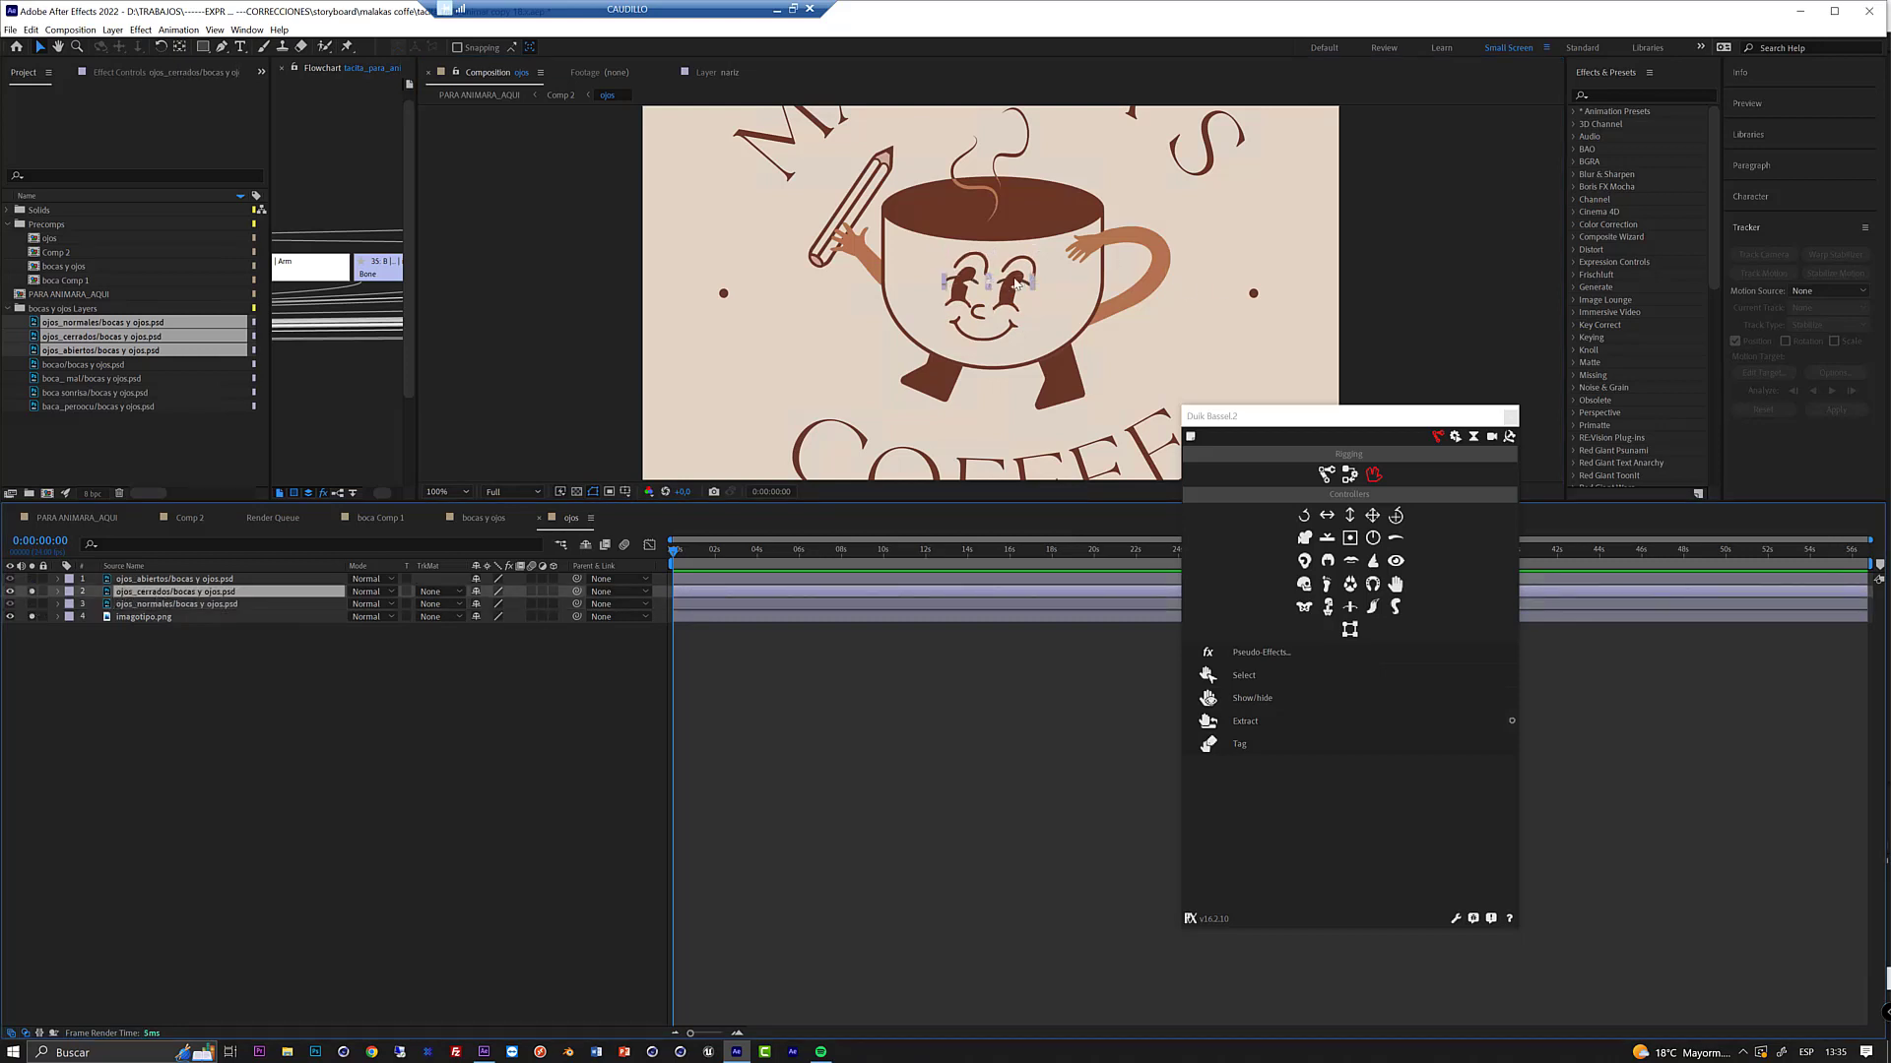
left_click_drag(1013, 285, 1010, 293)
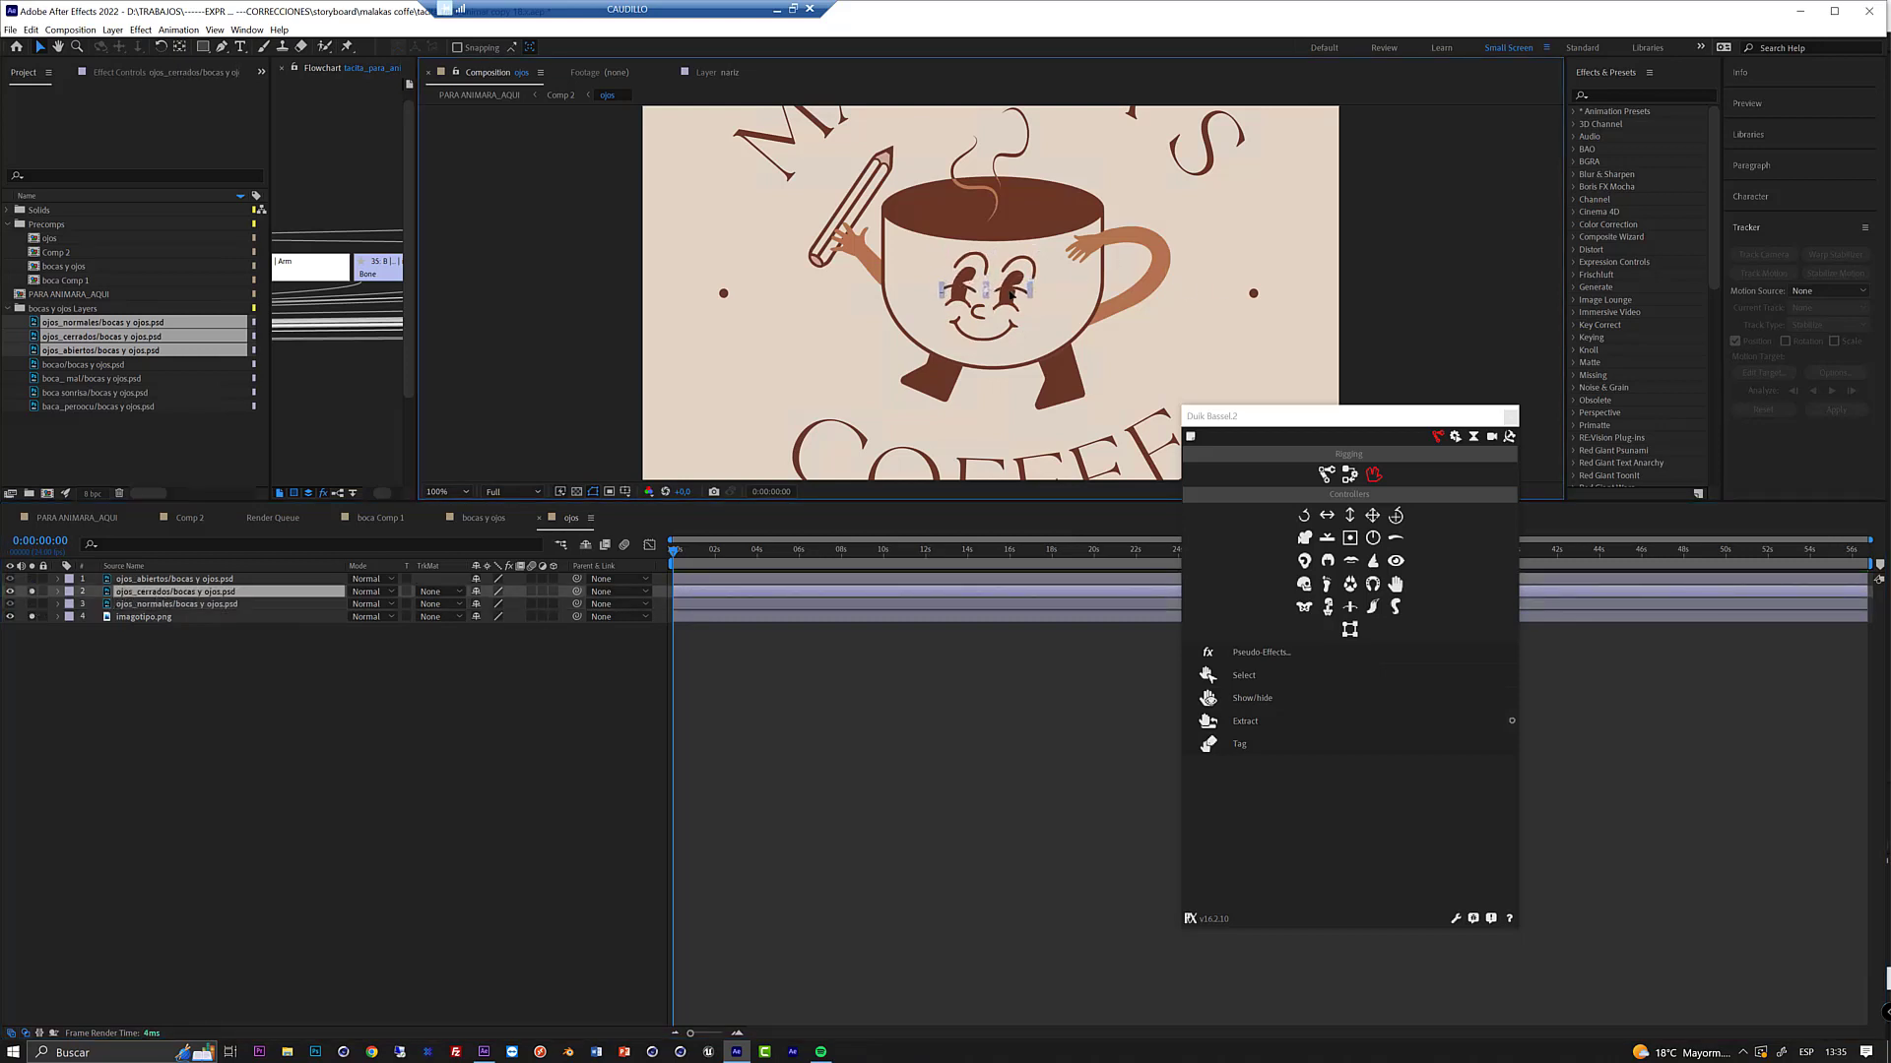
- Solo ojos_abiertos in place of ojos_cerrados and nudge the open eyes over the cup's original eyes
left_click(32, 579)
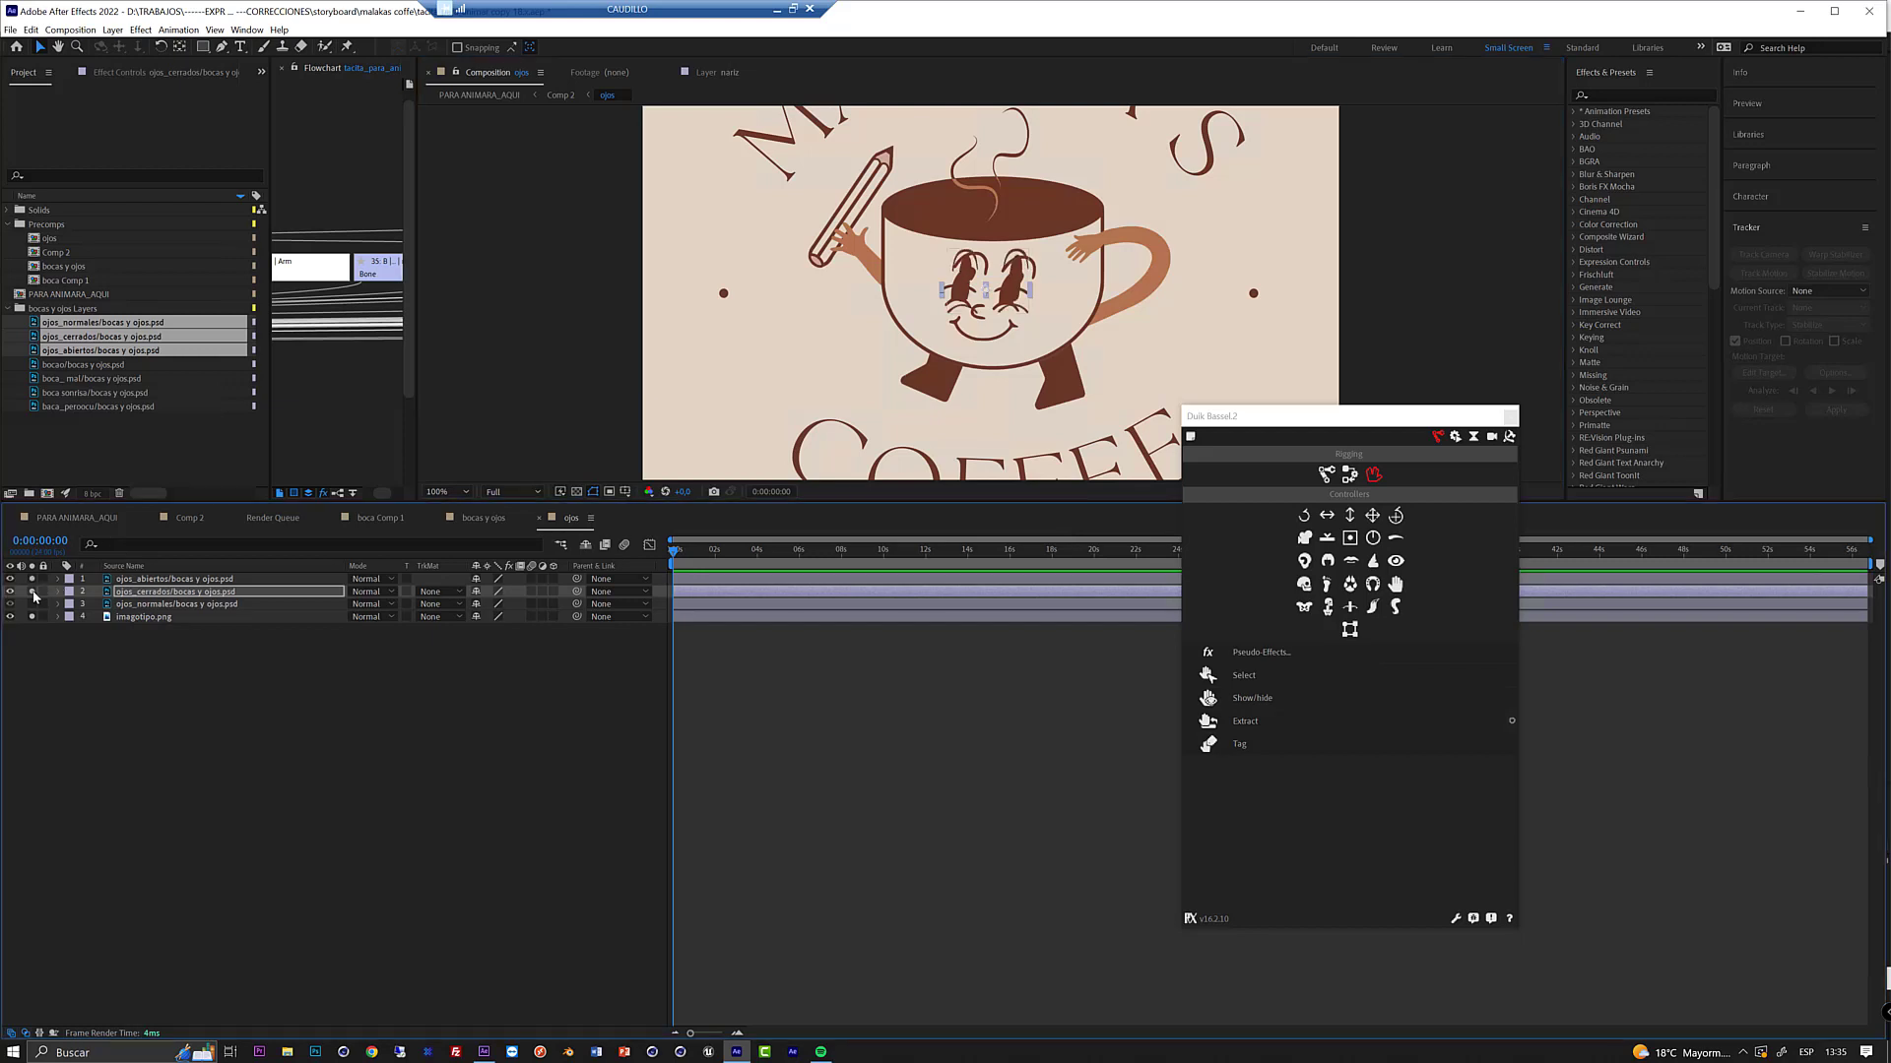
left_click(33, 592)
left_click(197, 579)
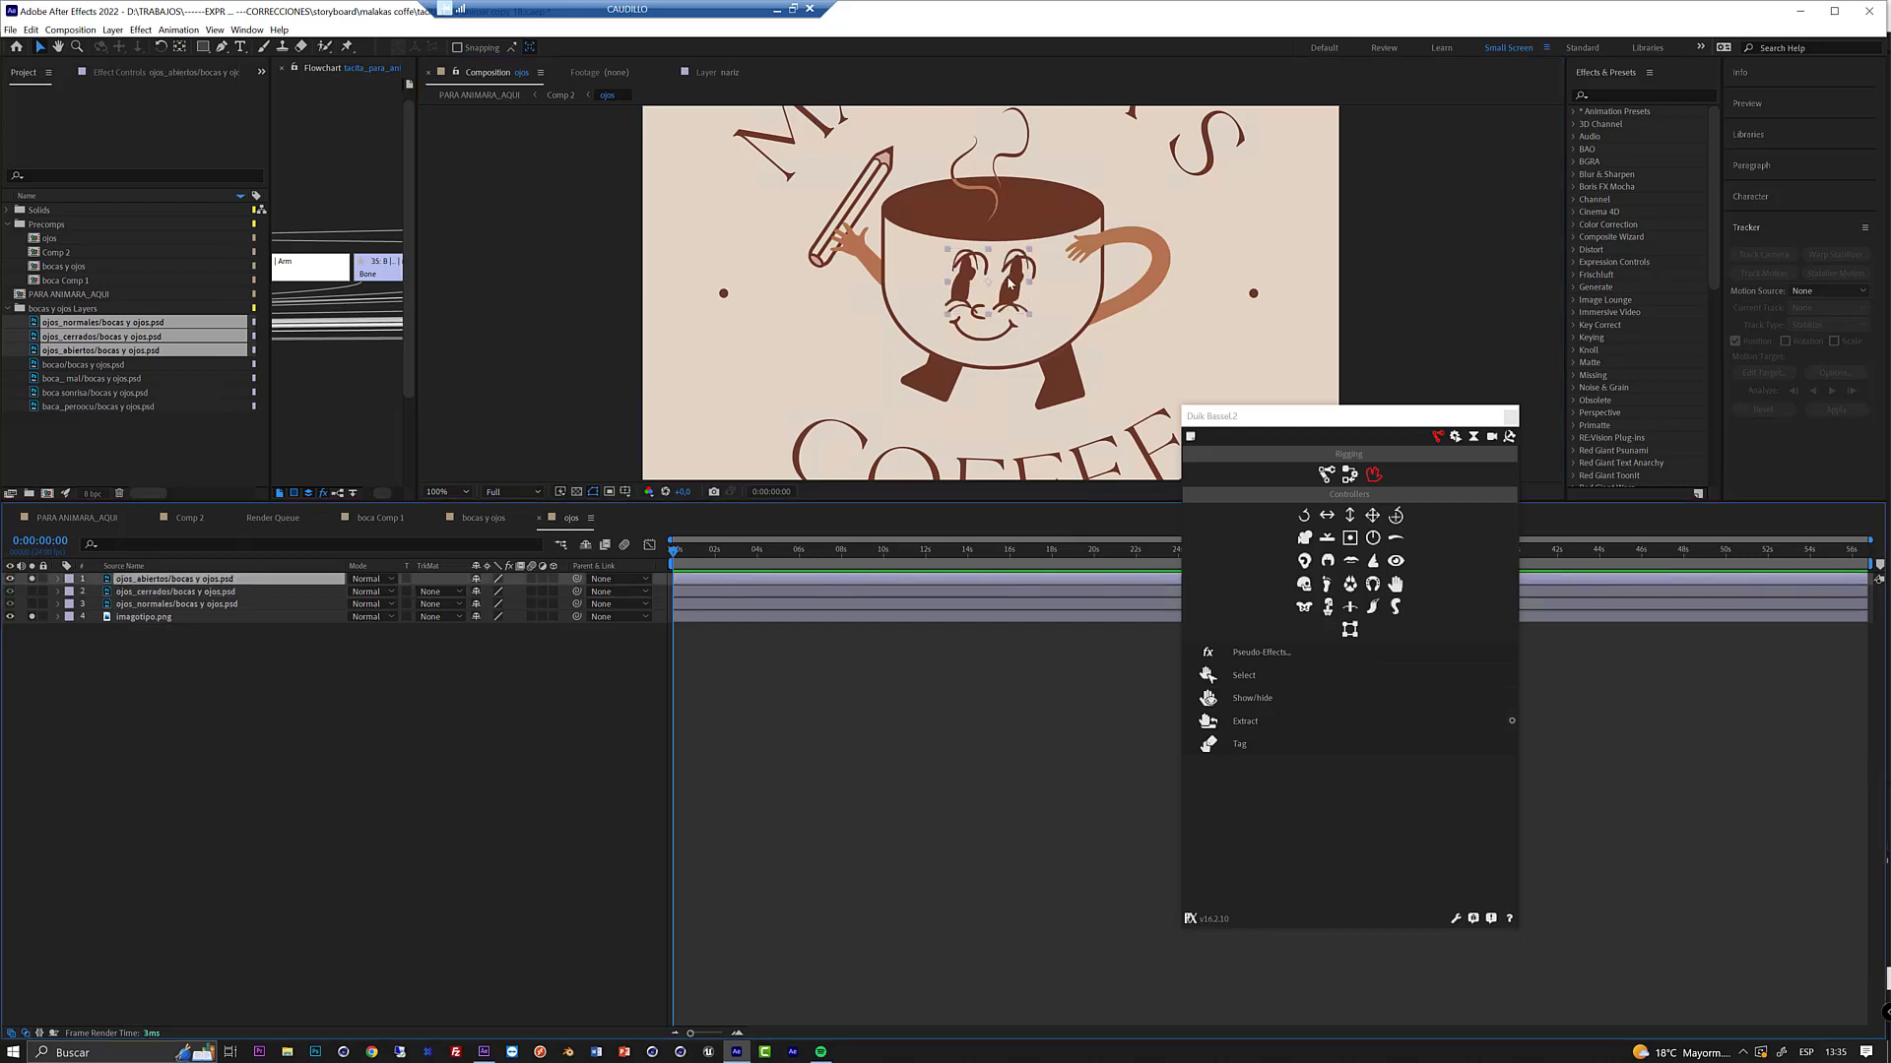
left_click_drag(1007, 277, 1004, 279)
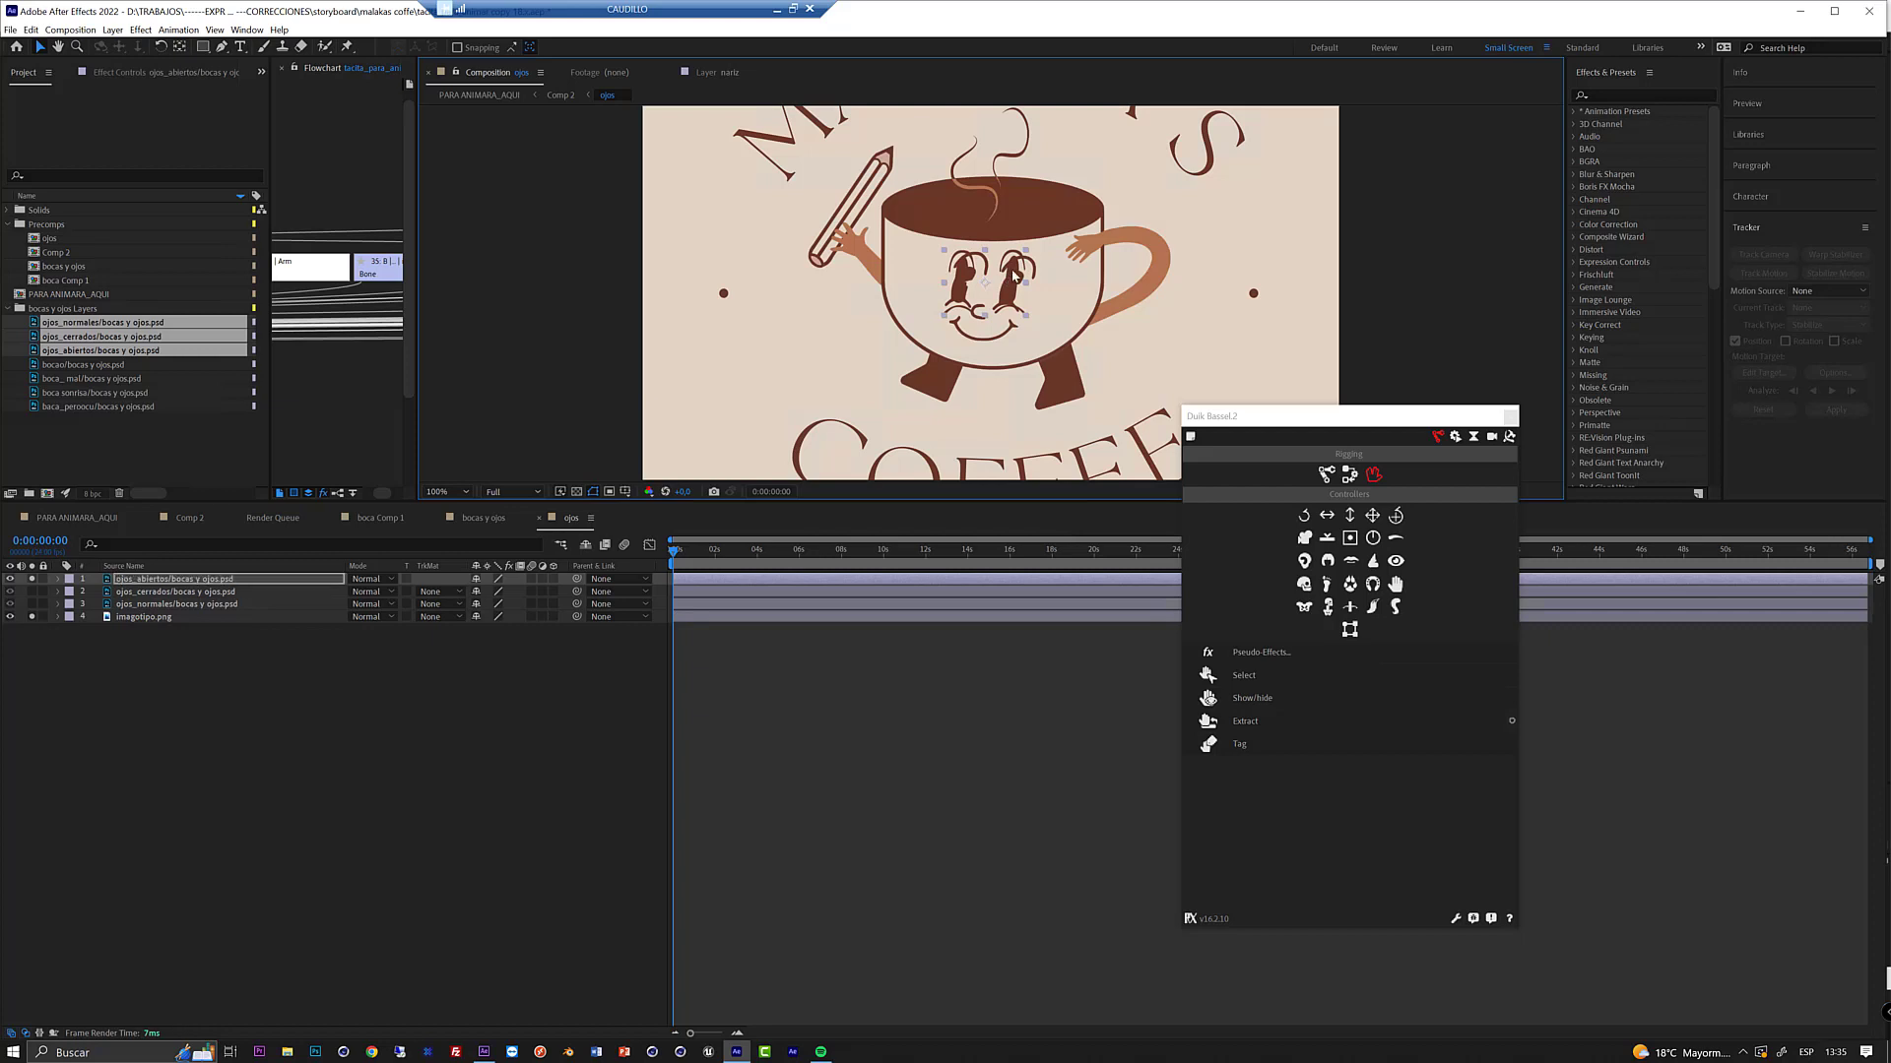
- Clear the solo on the ojos_abiertos and imagotipo.png layers to show every layer of the ojos precomp
left_click(31, 579)
left_click(32, 617)
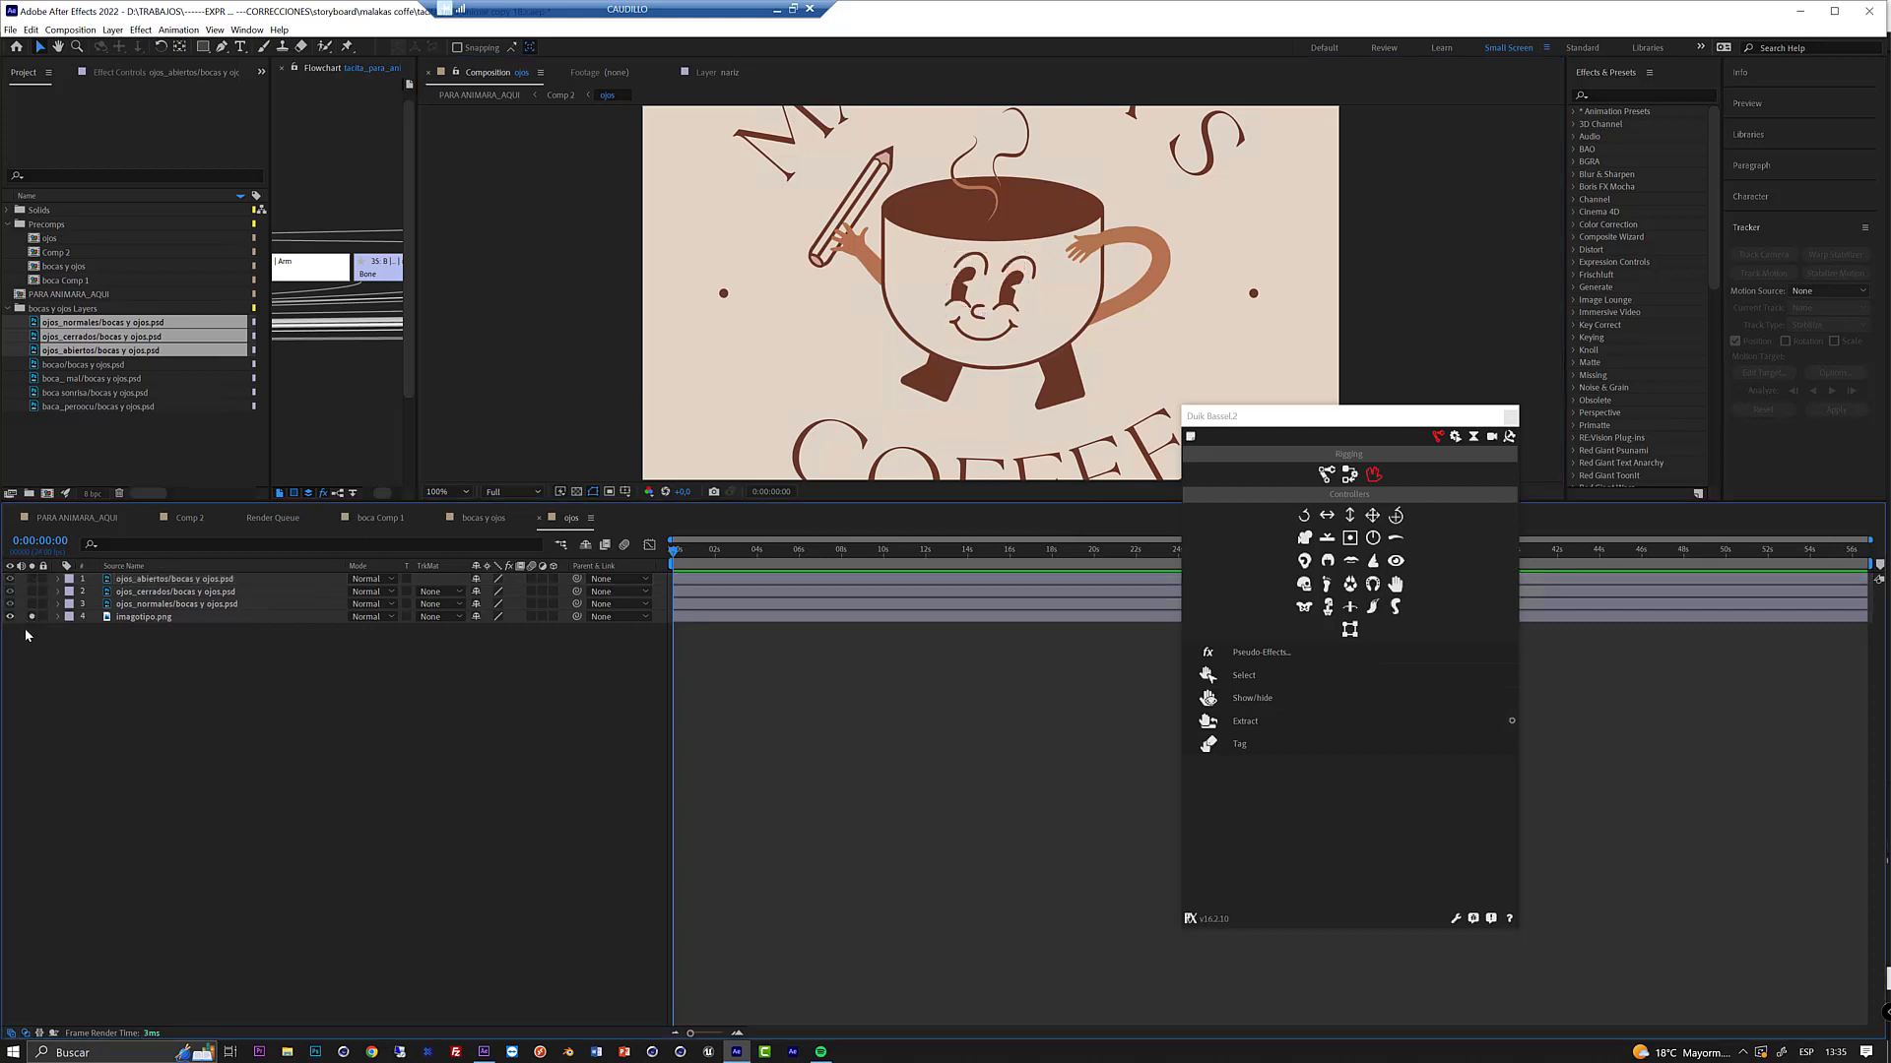
left_click(32, 617)
left_click(33, 618)
left_click(32, 618)
- Create a Duik slider with the advanced Connector and connect it to the opacities of the three eye drawings
left_click_drag(1363, 423, 1322, 423)
left_click(1308, 474)
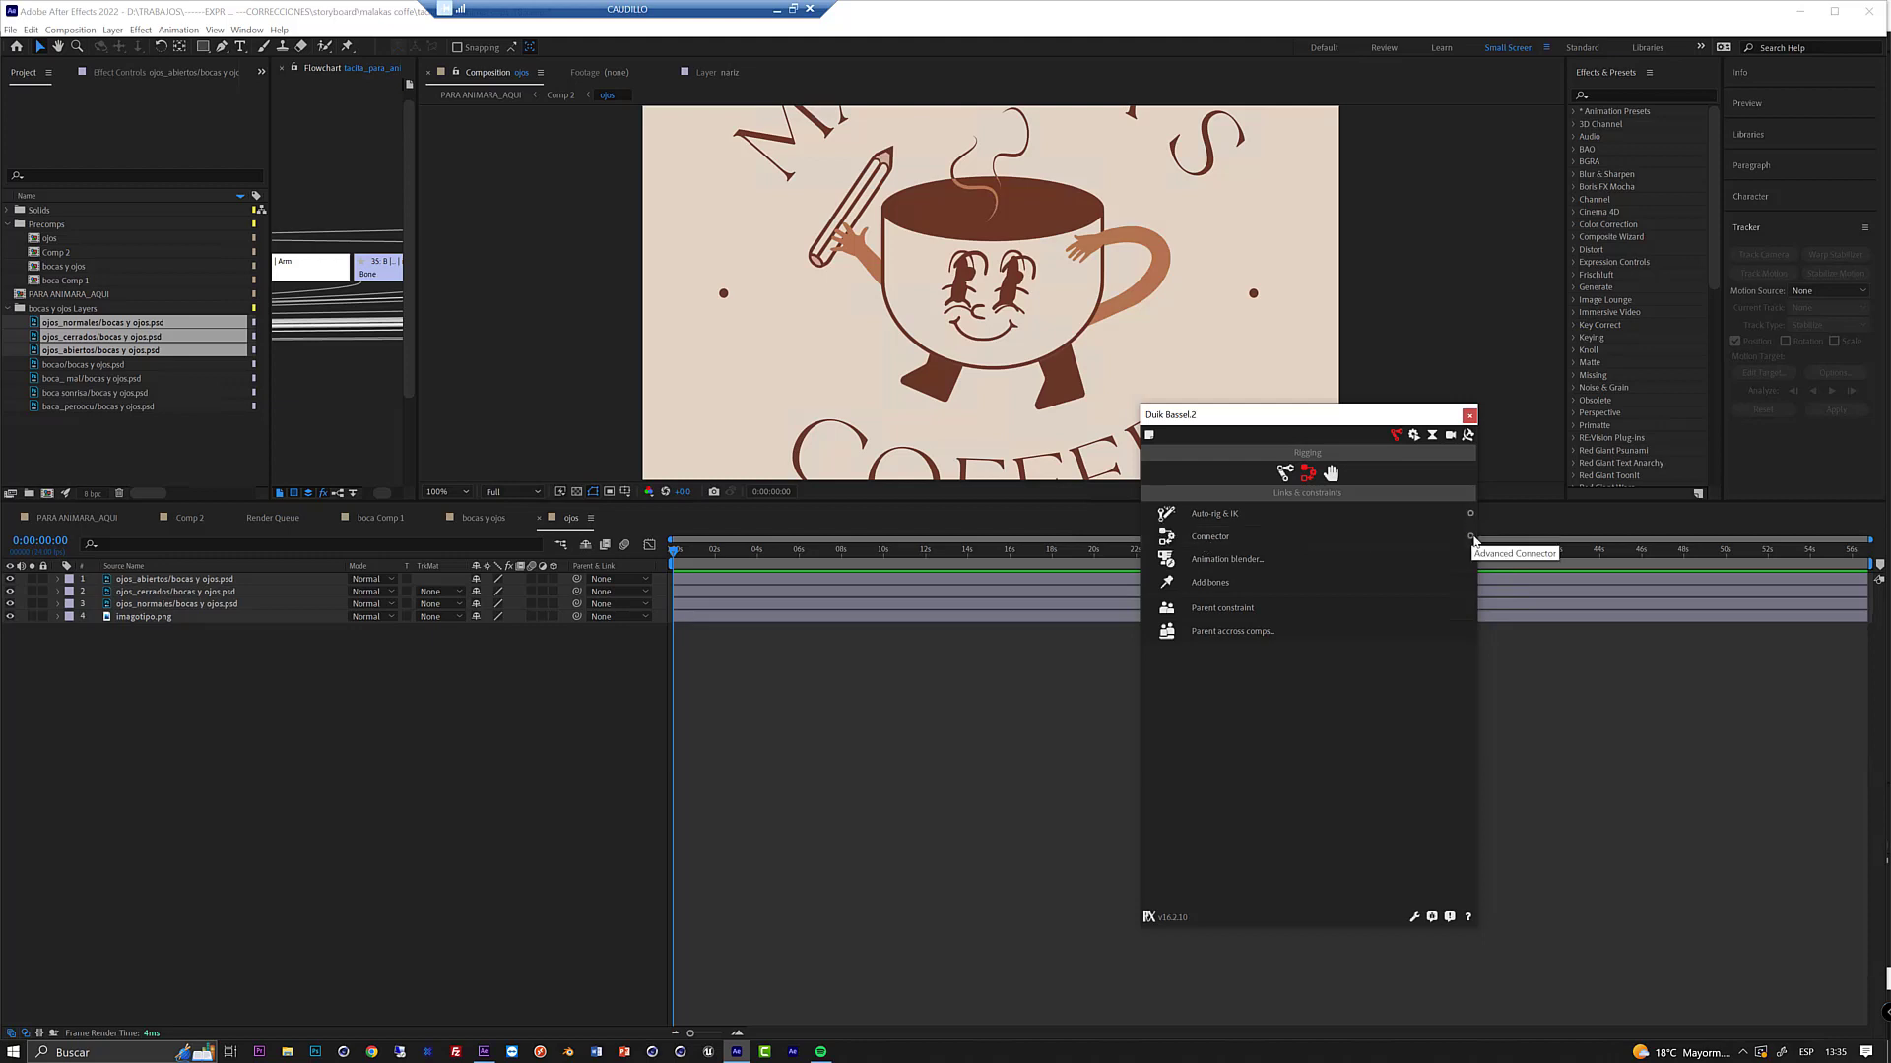
left_click(1472, 538)
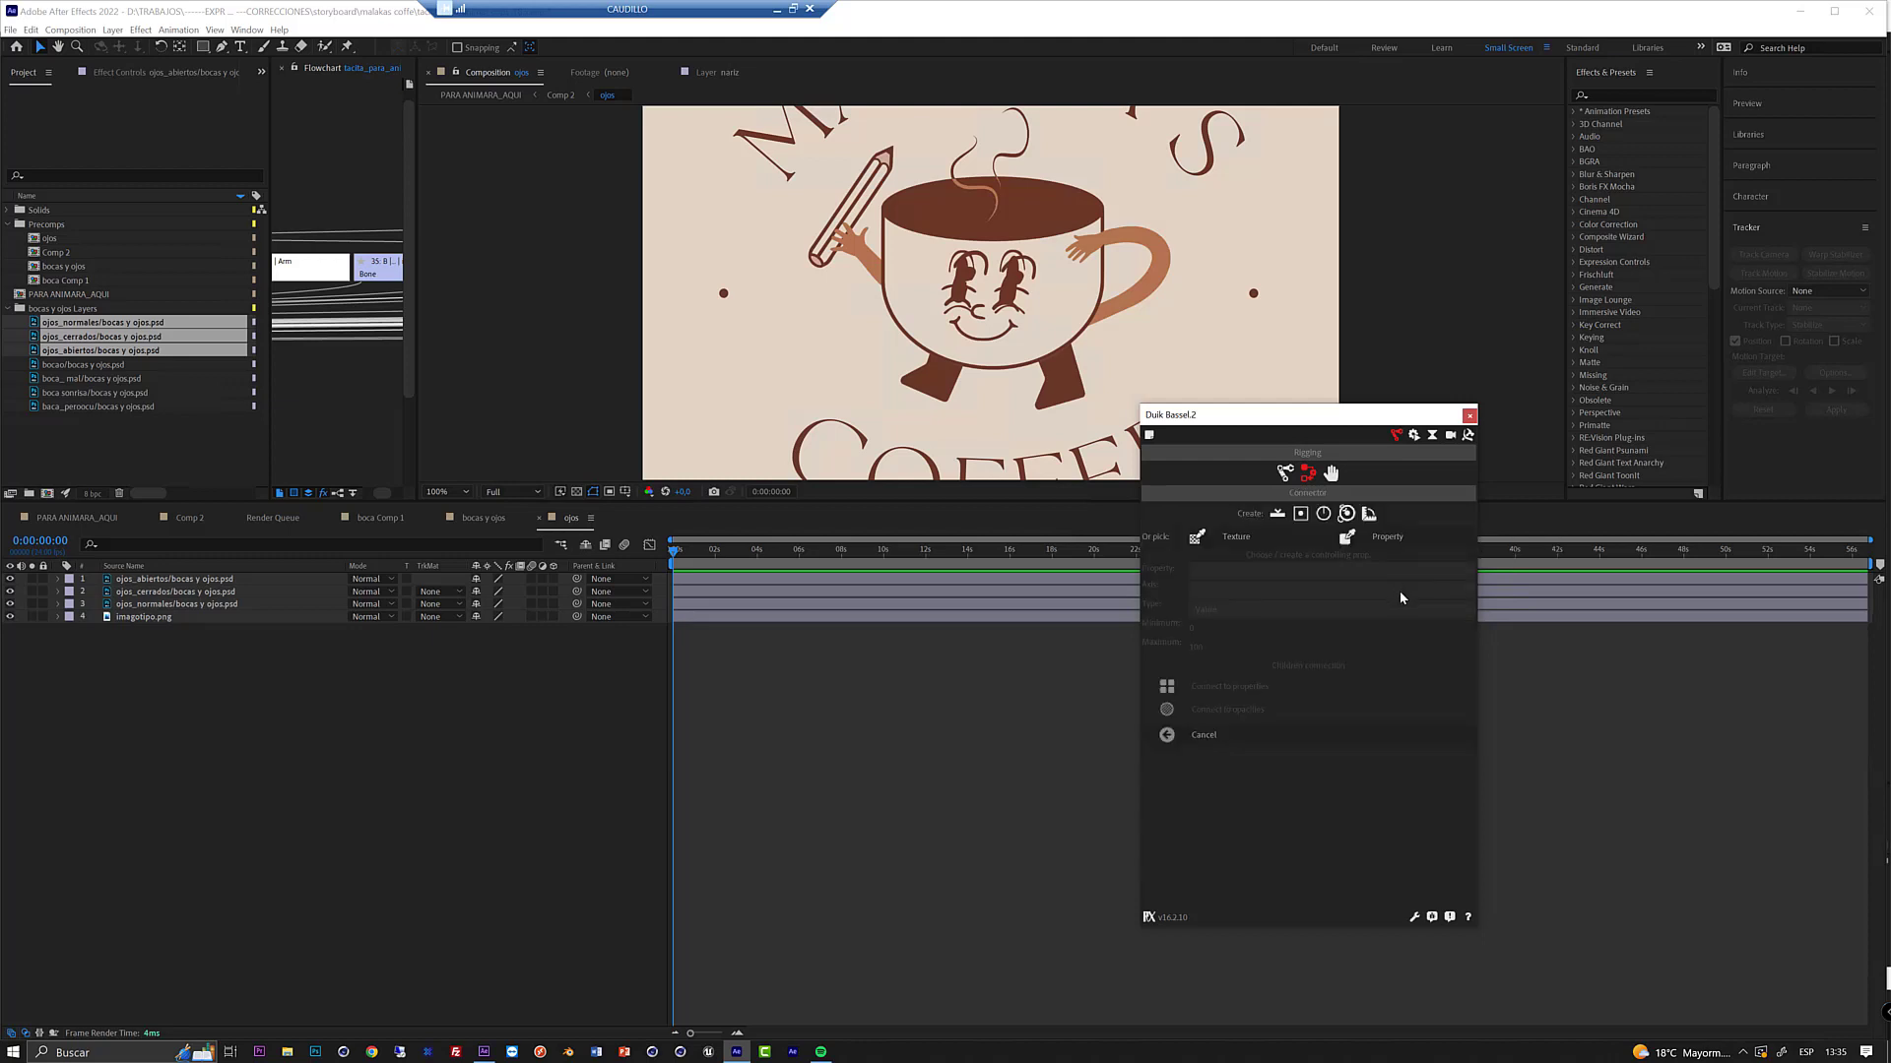
left_click(1278, 513)
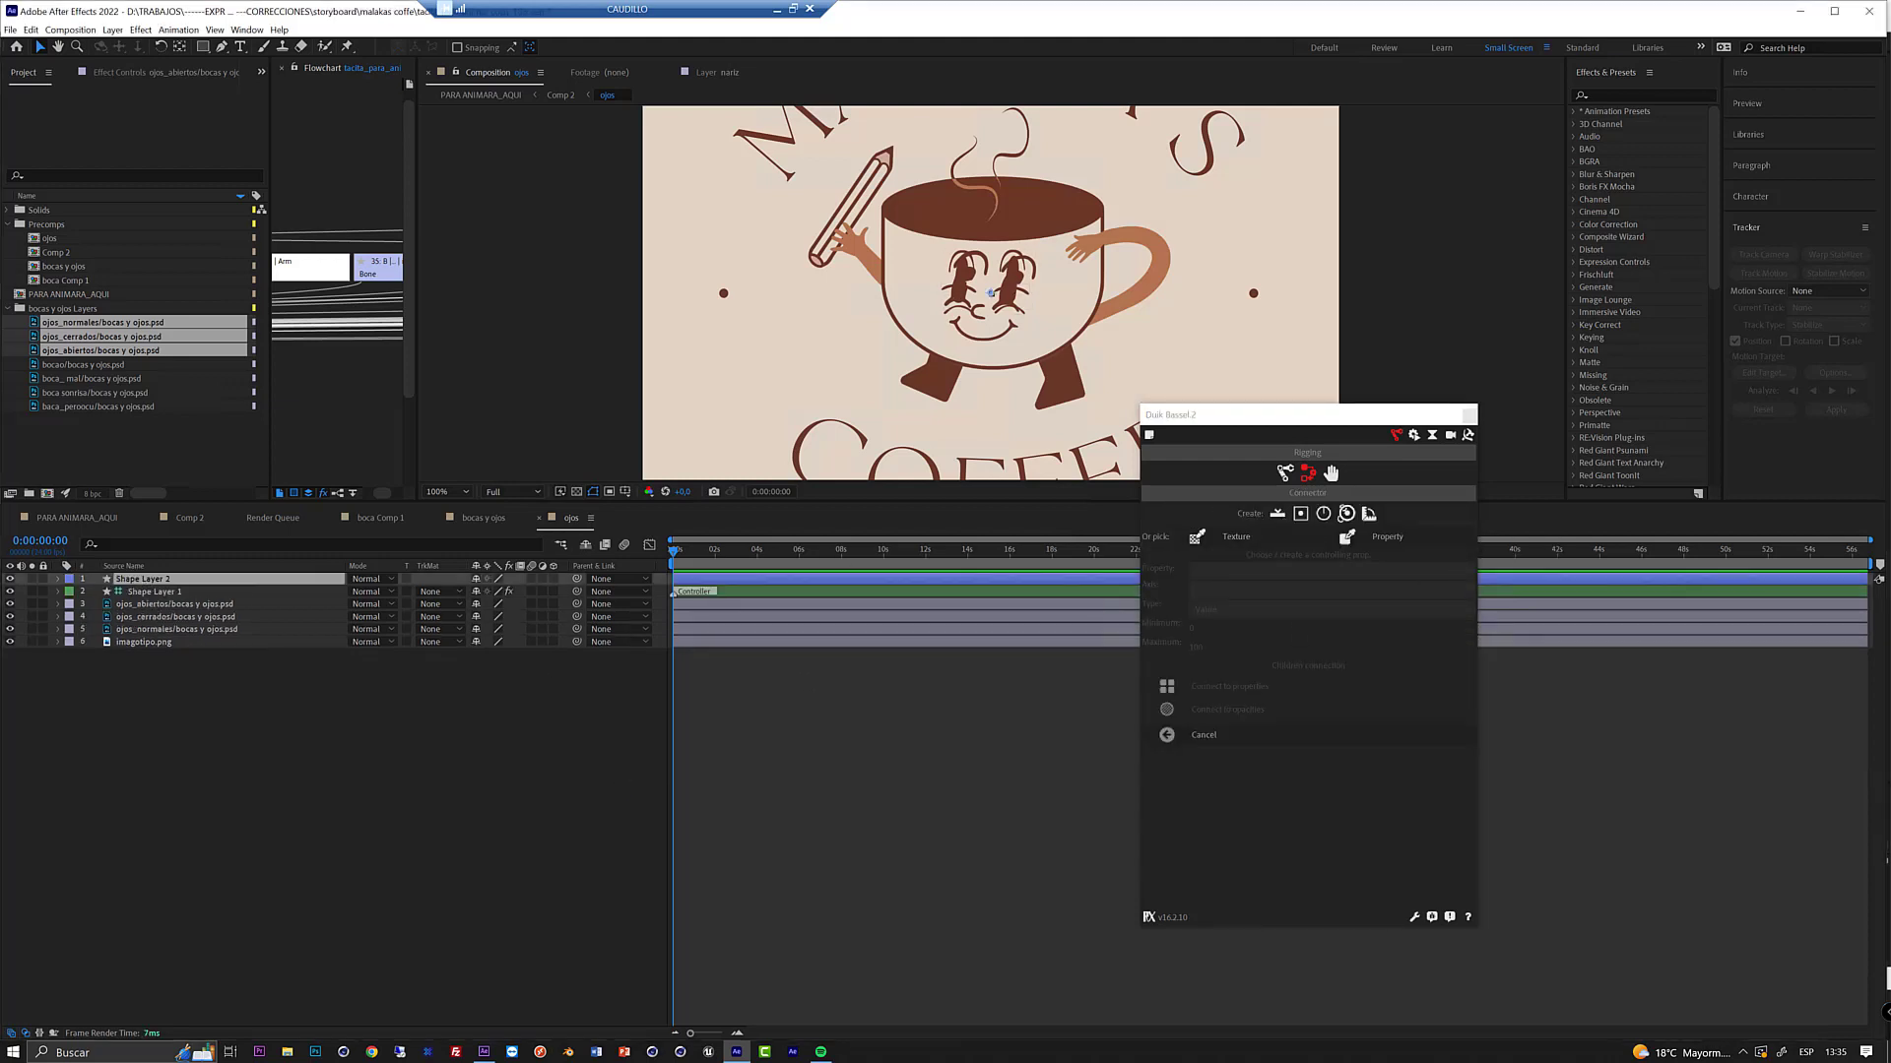
left_click(133, 605)
left_click(131, 630, "shift")
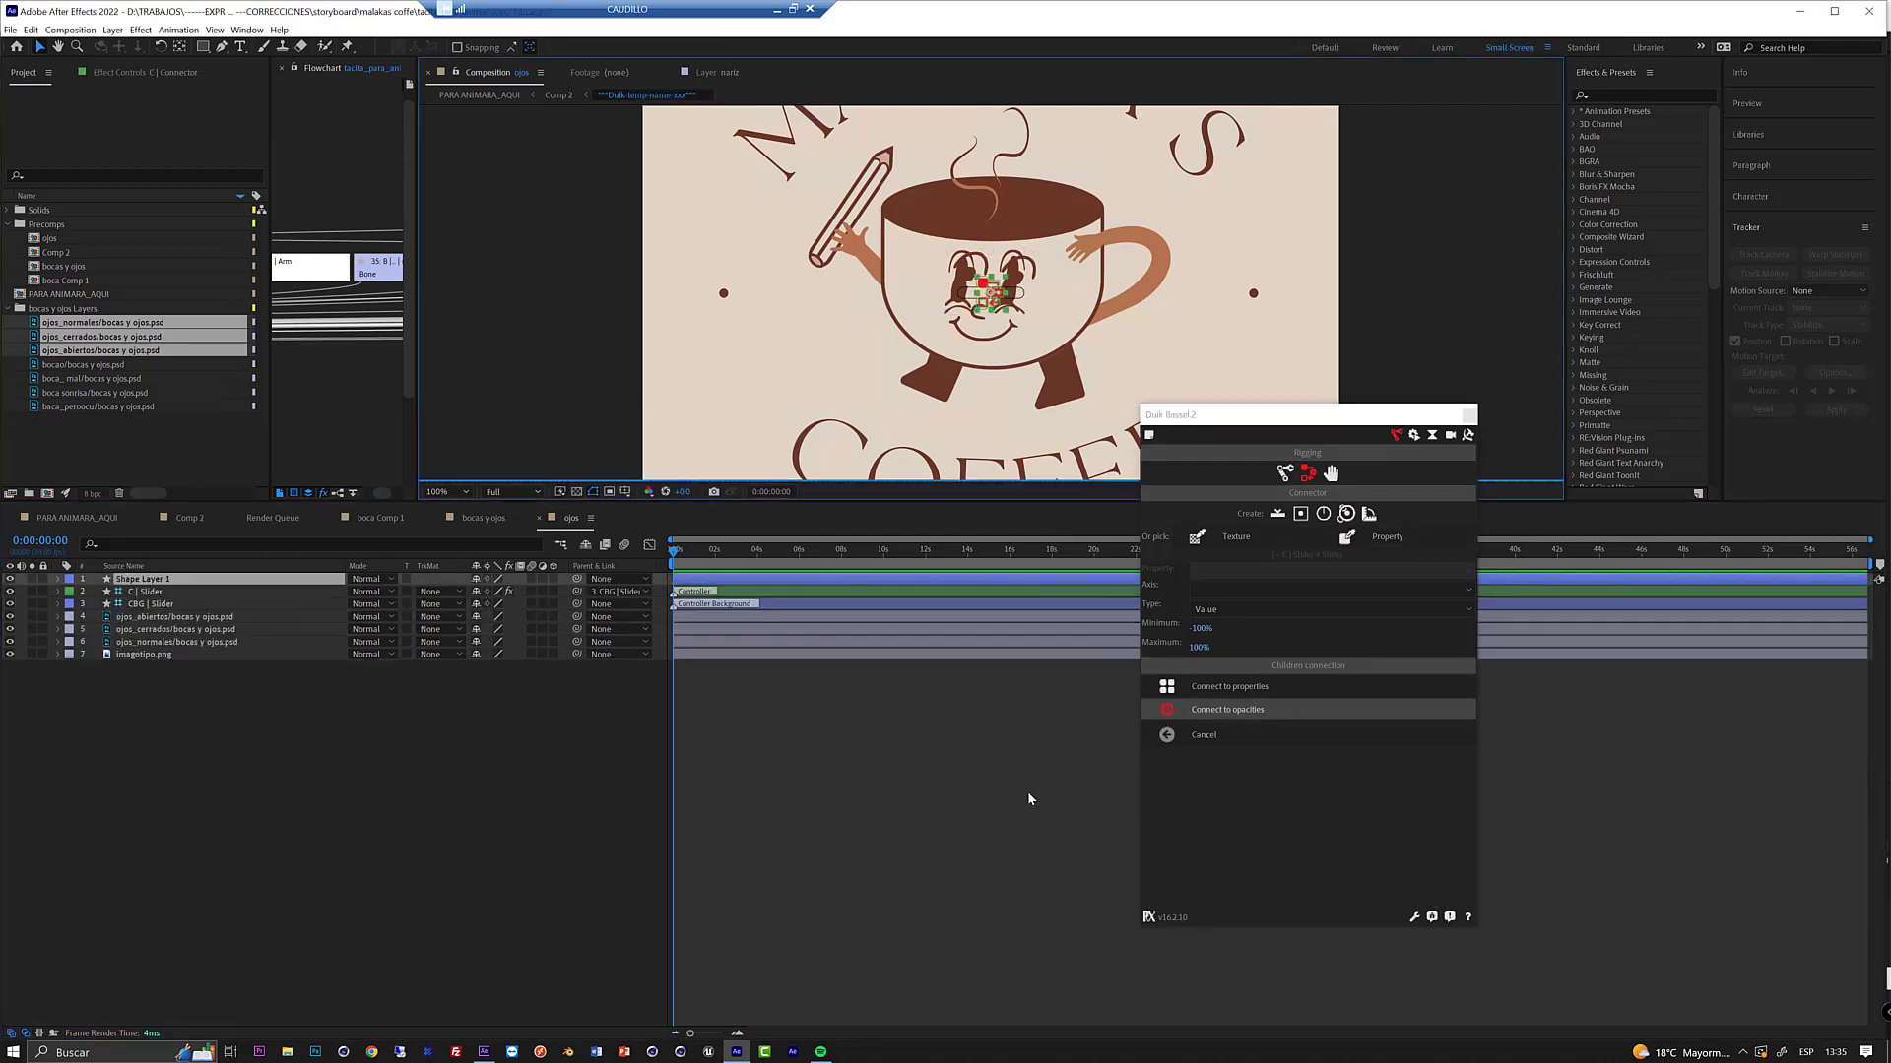
- Try to enlarge the icon of the C | Connector layer
left_click(153, 592)
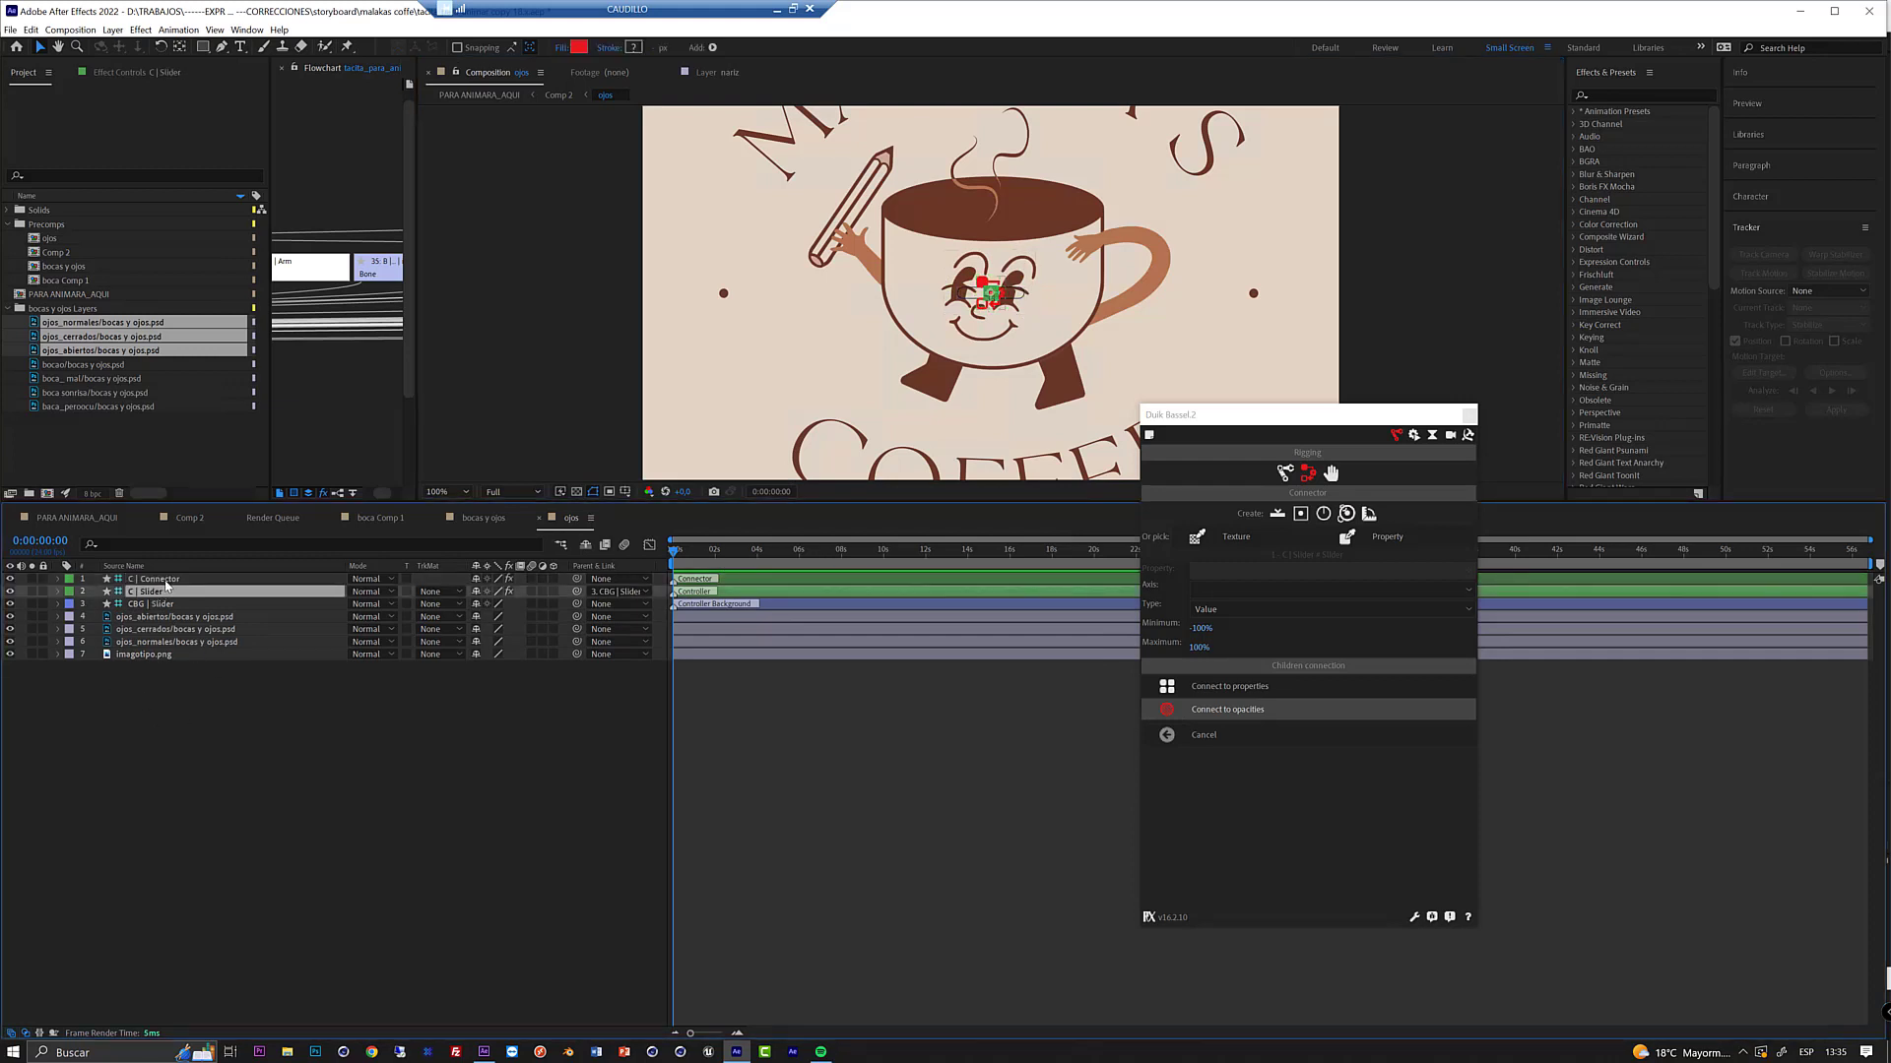
left_click(166, 580)
left_click(136, 75)
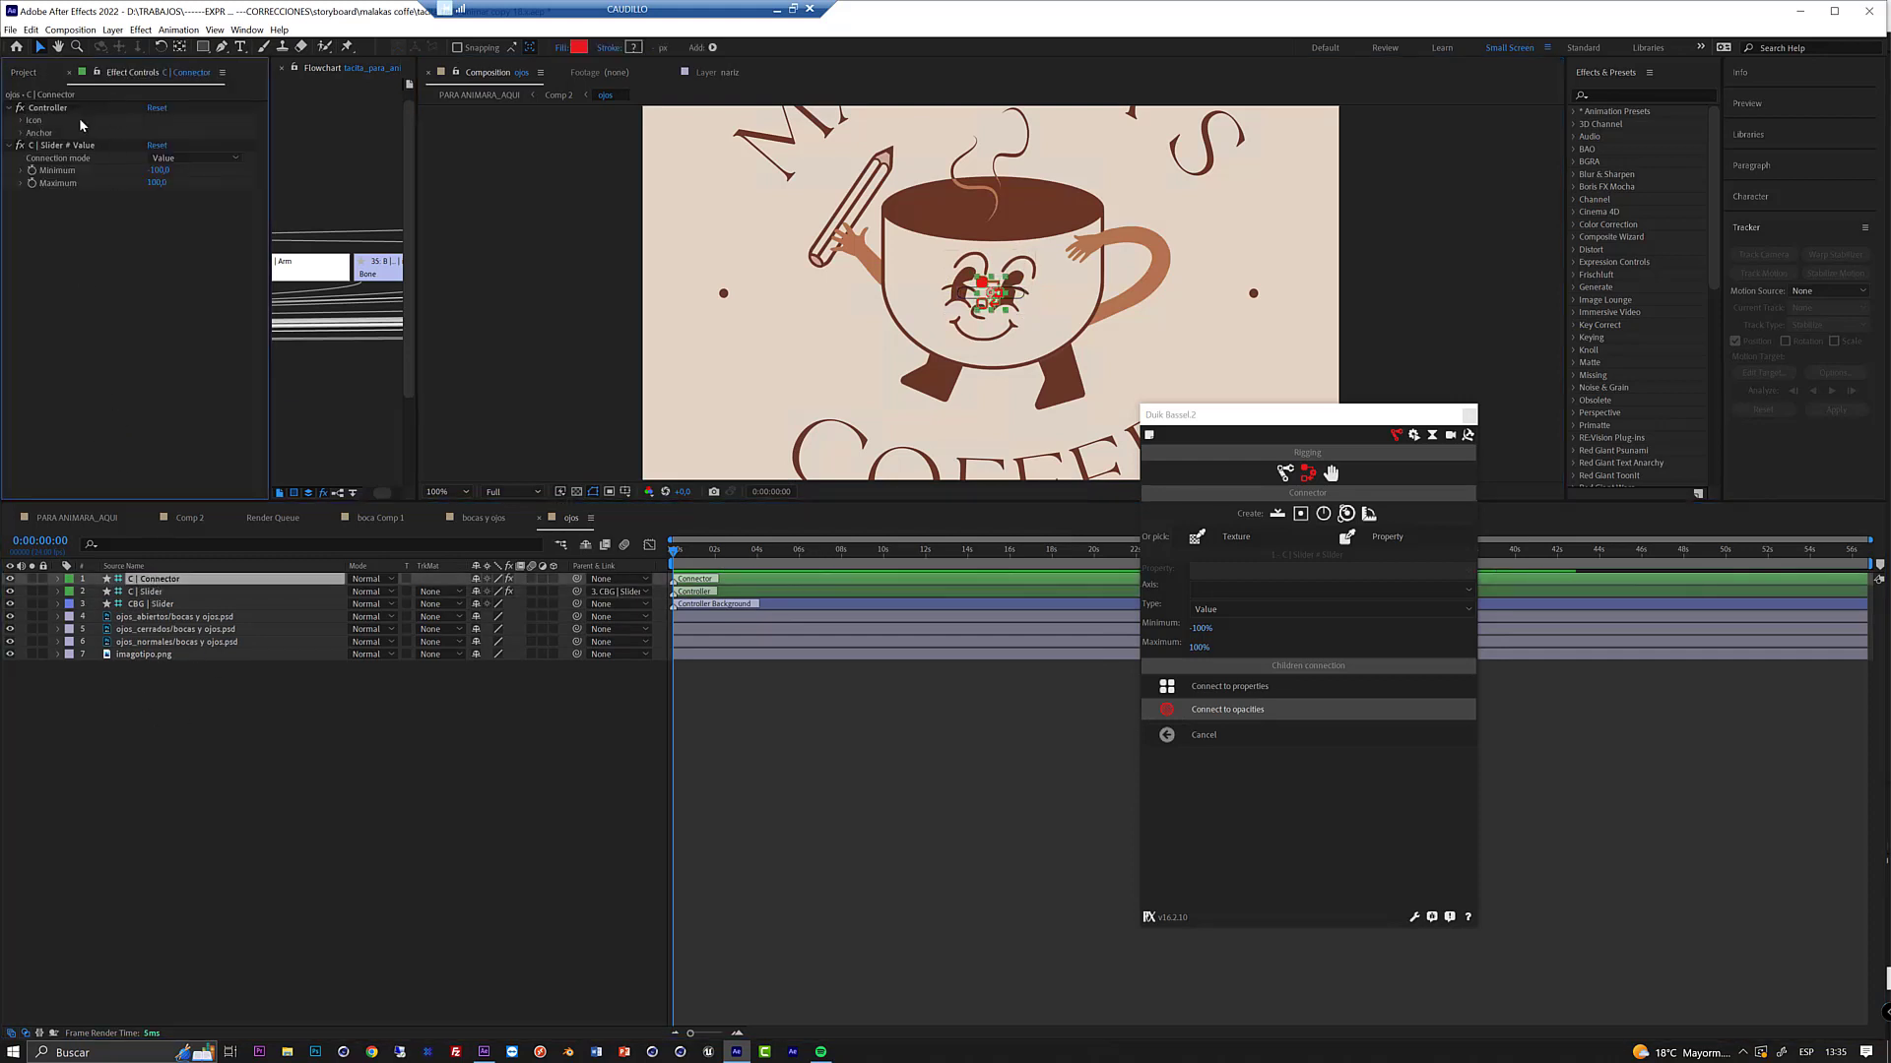
left_click(20, 133)
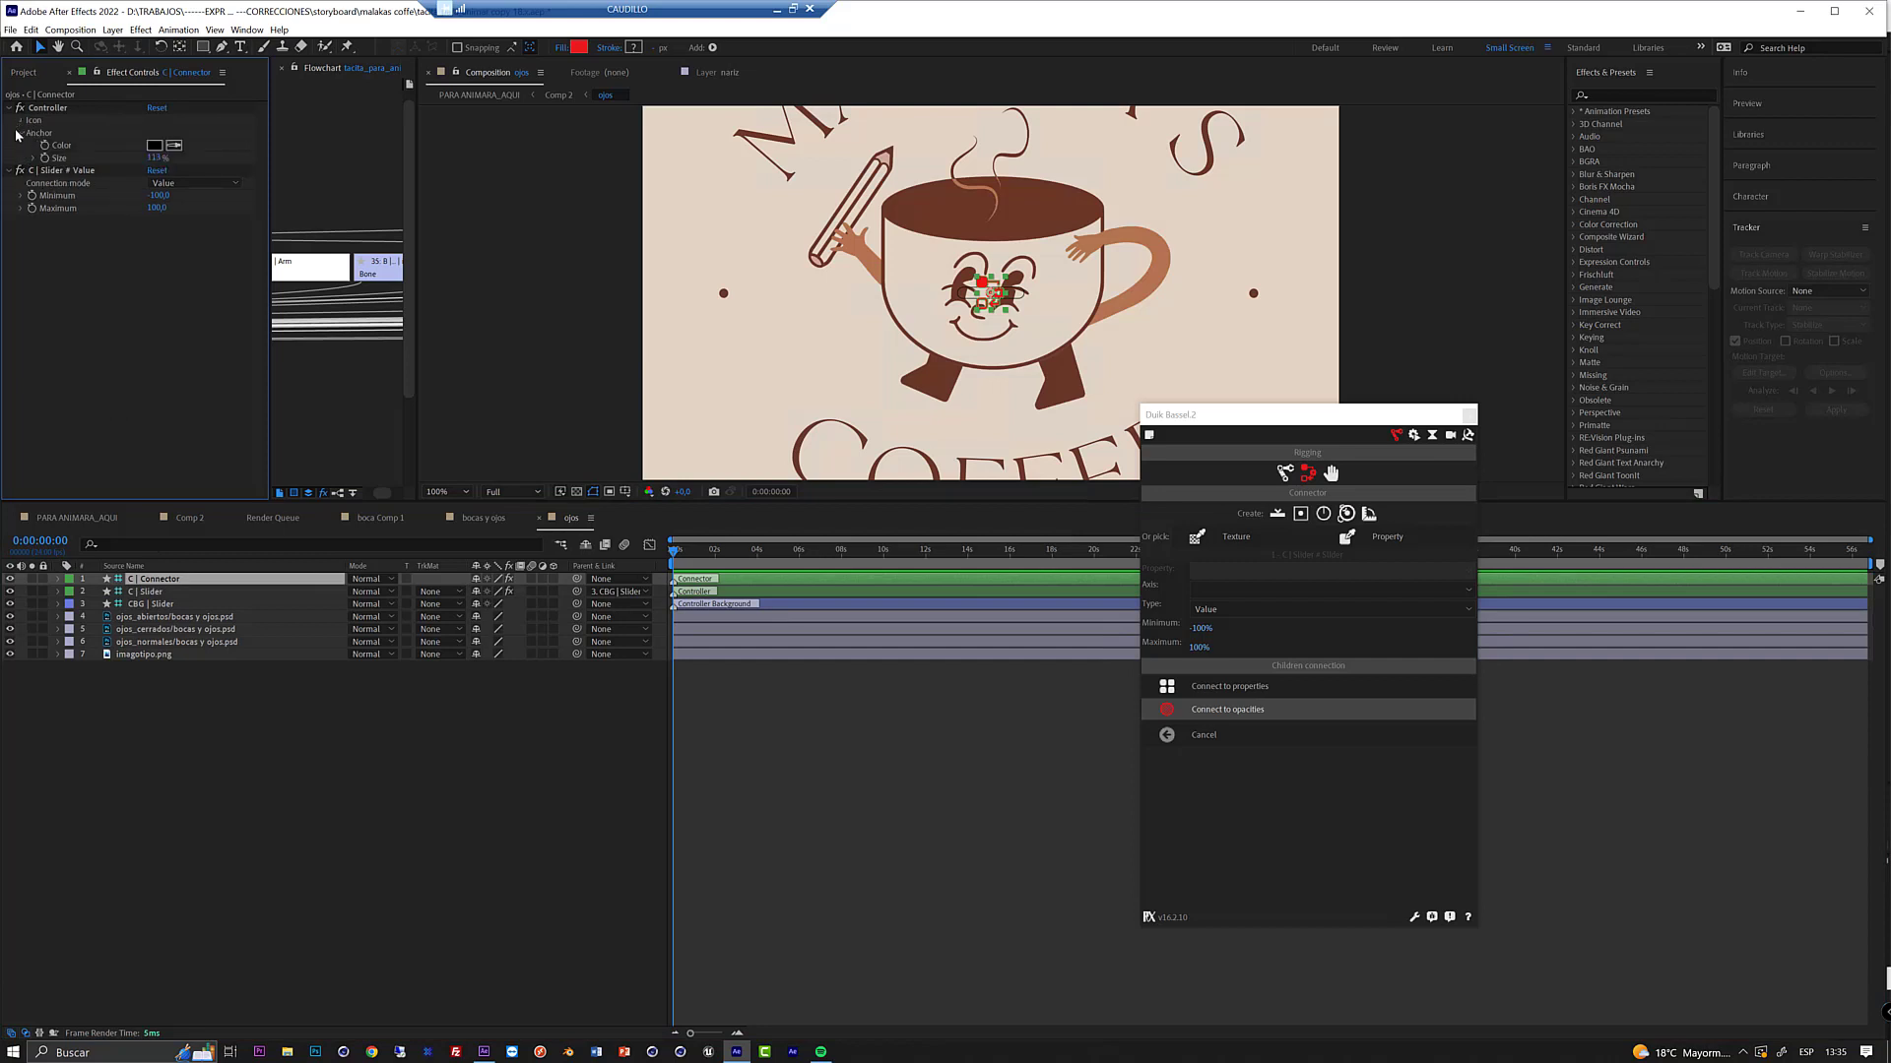
left_click(21, 120)
left_click_drag(154, 158, 272, 158)
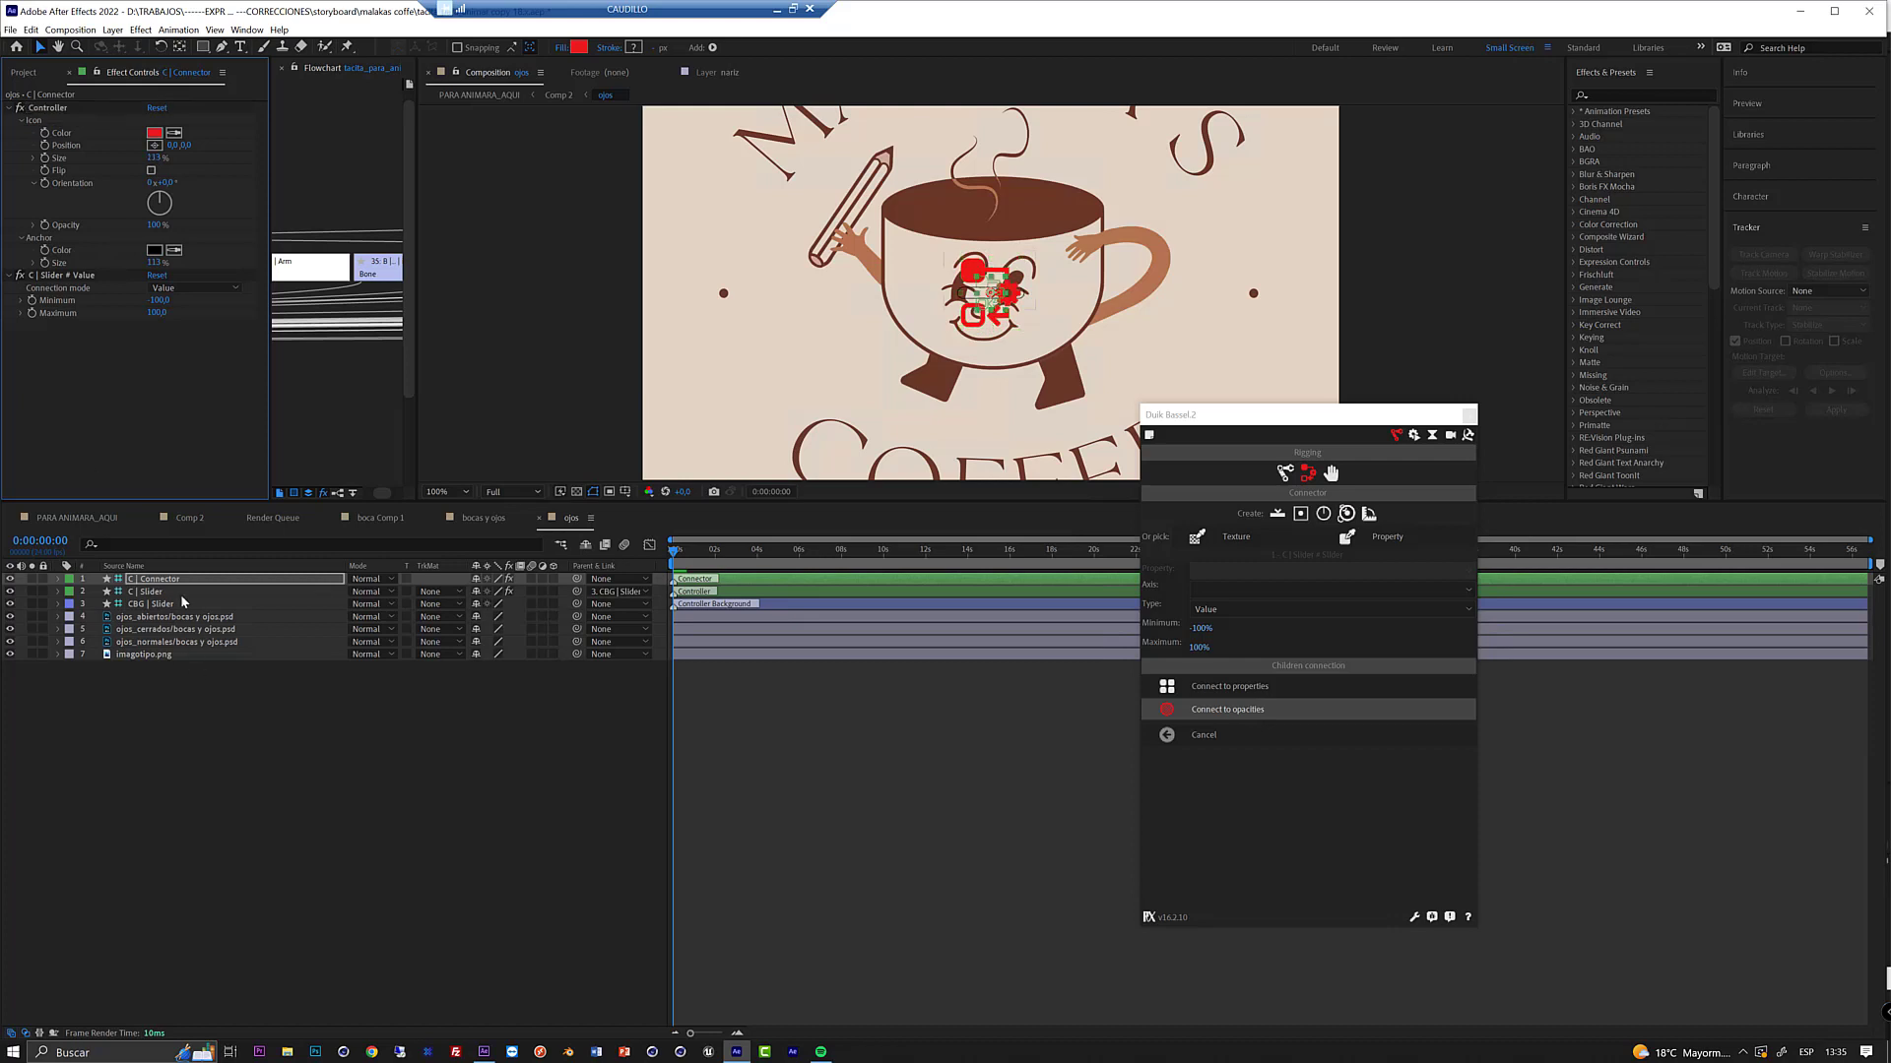
- Enlarge the handle of C | Slider and move the CBG | Slider background off the cup, beside the pencil
left_click(148, 590)
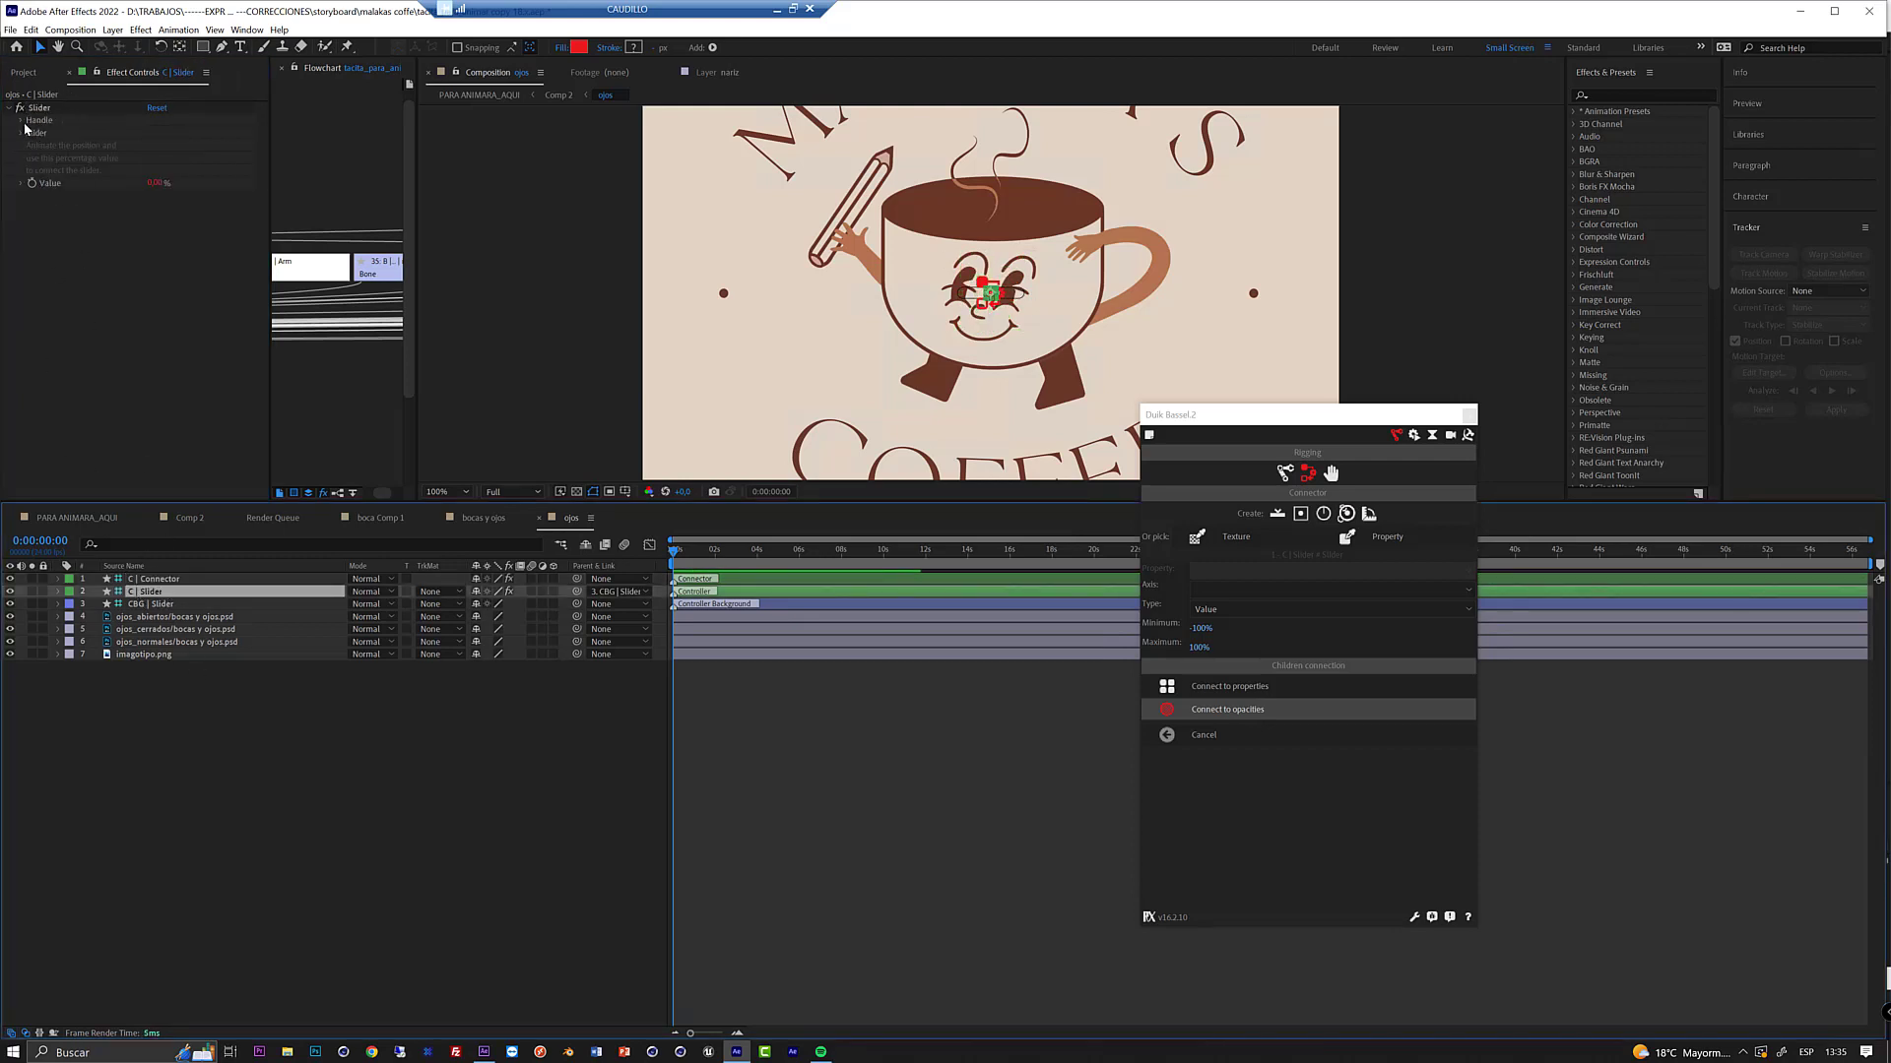
left_click(21, 120)
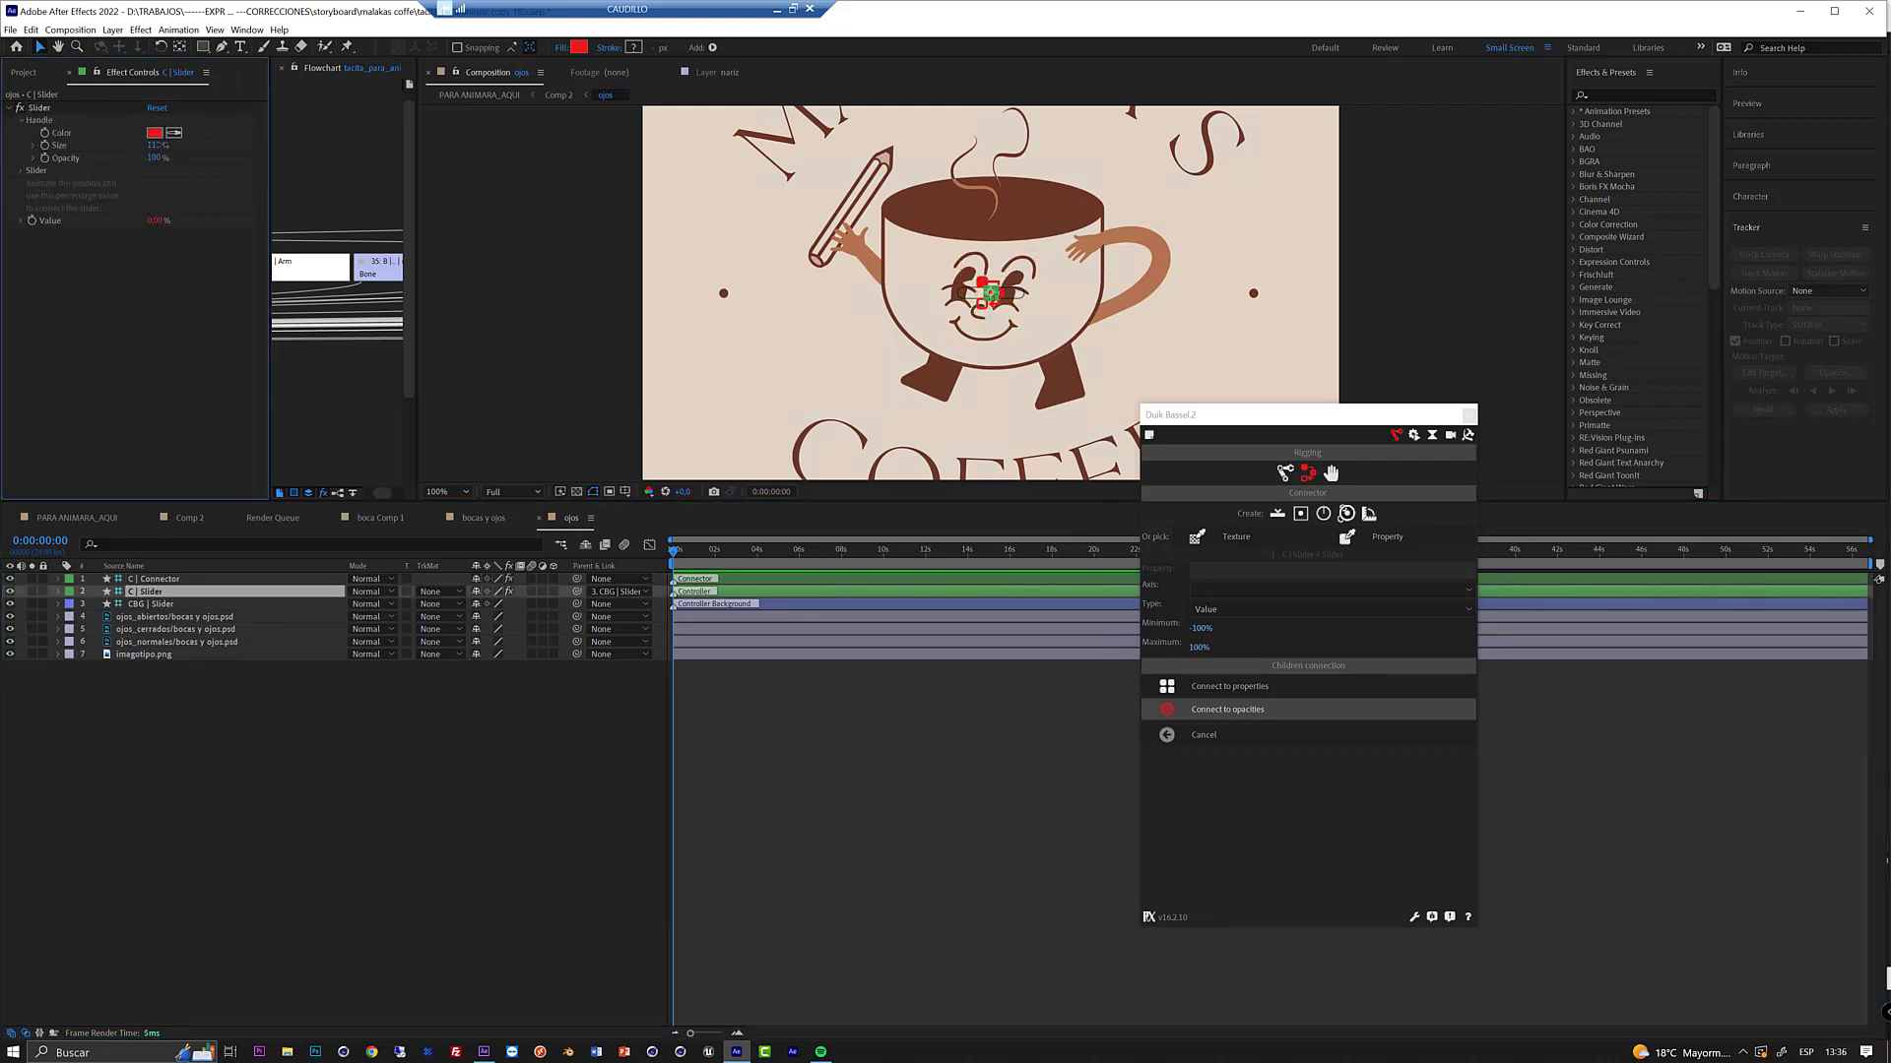
left_click_drag(158, 145, 315, 145)
left_click(20, 170)
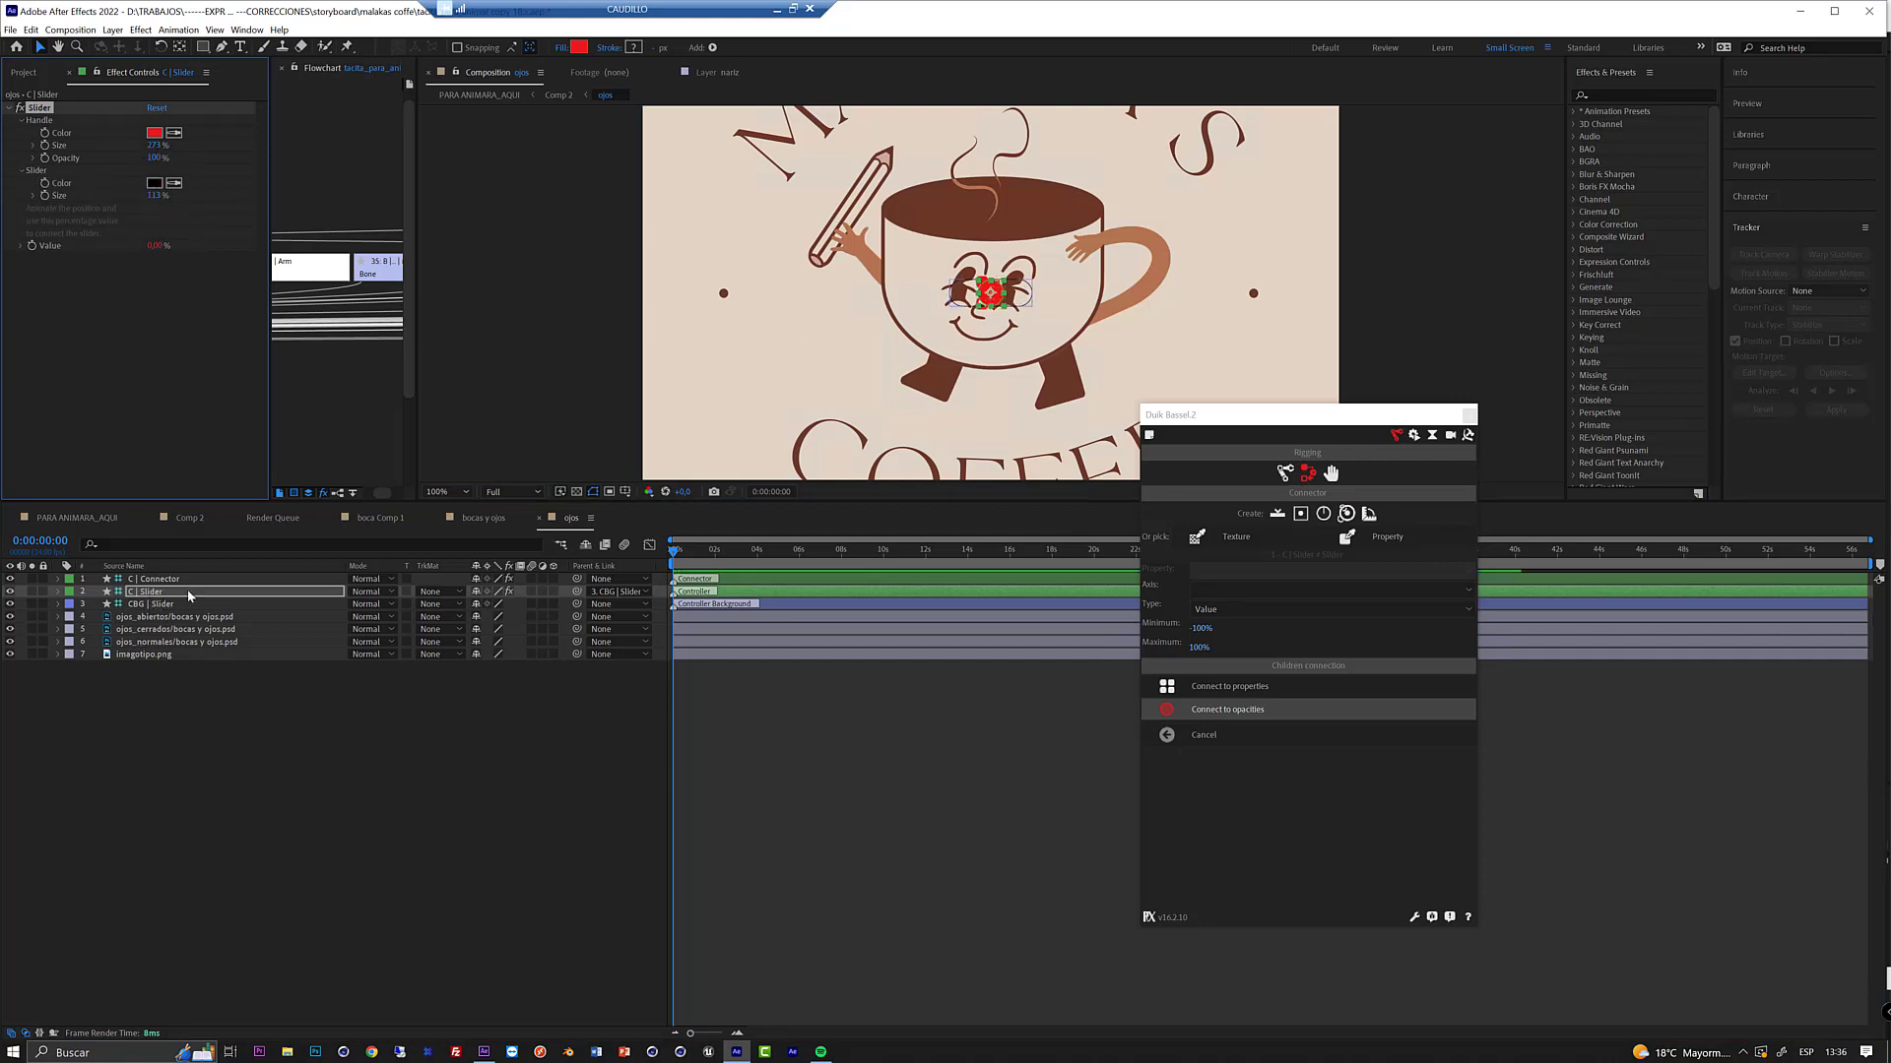
left_click(152, 604)
left_click_drag(825, 304, 606, 247)
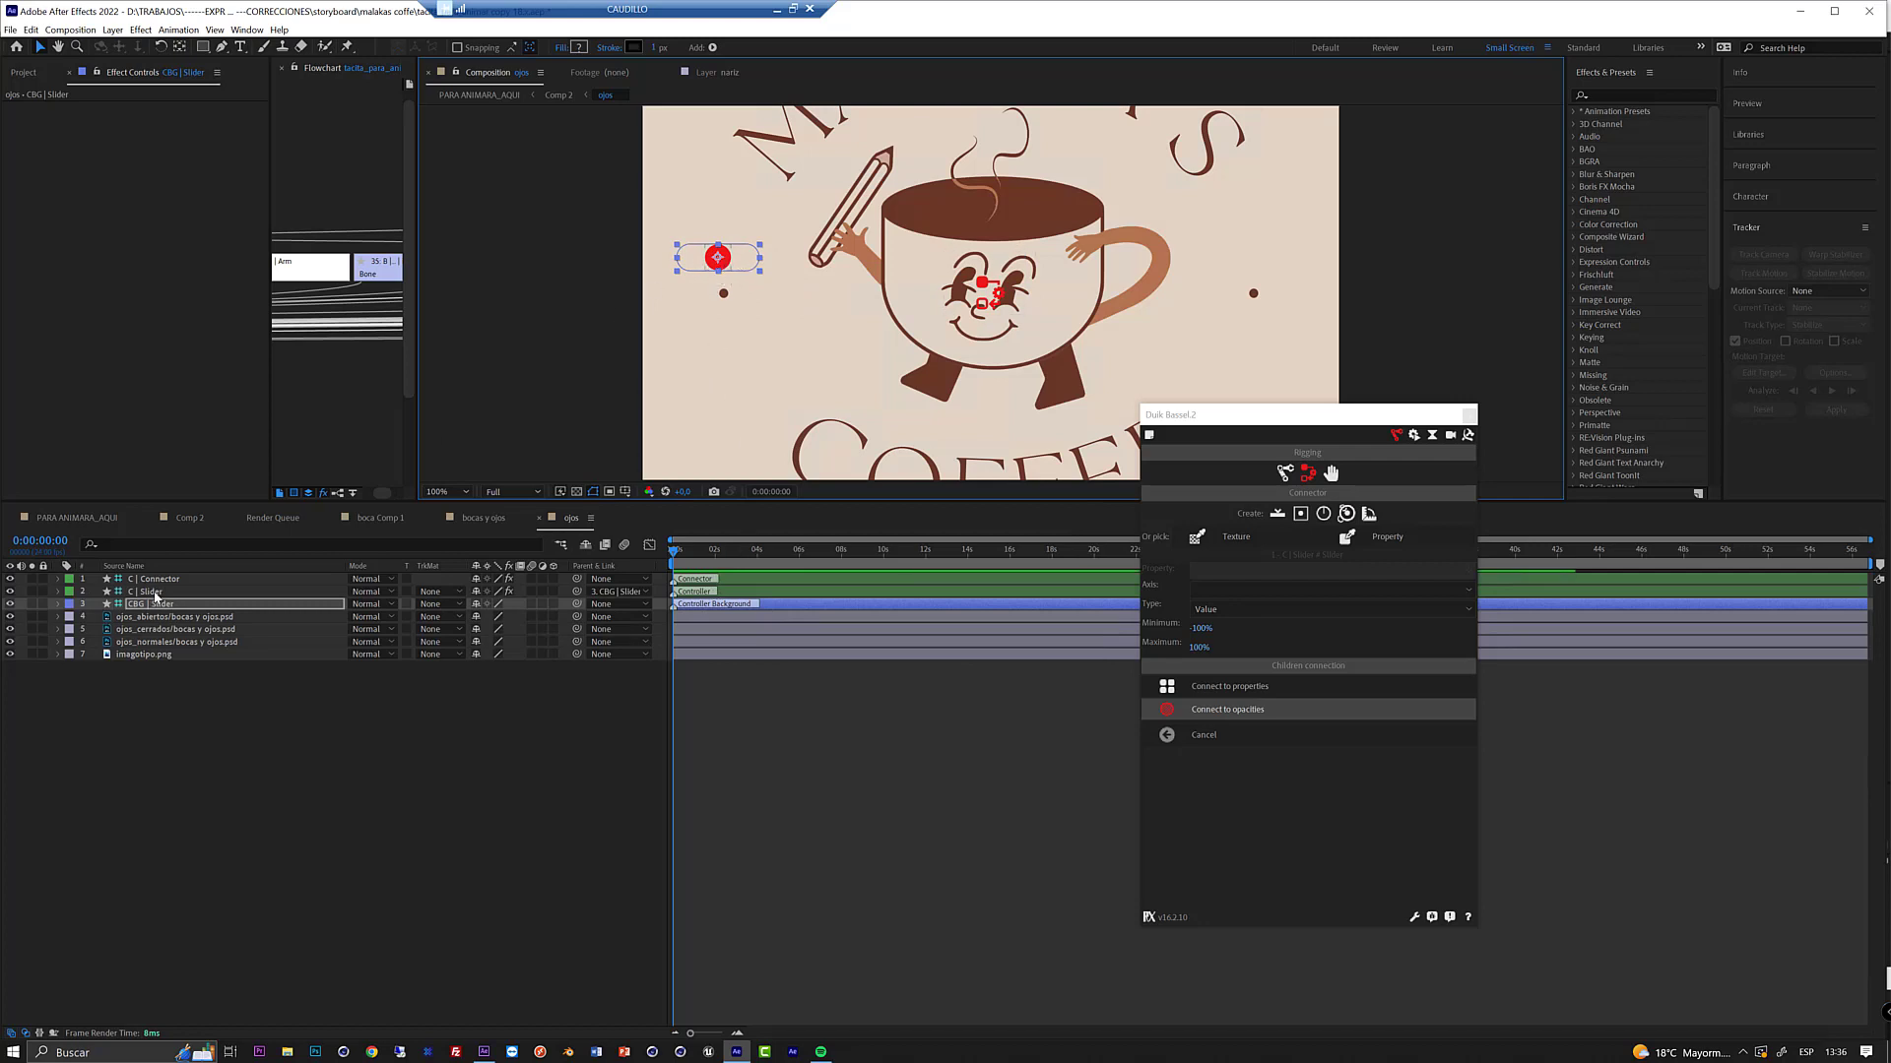
- Hide the imagotipo.png layer and move the eye slider's handle to the left end of its track
left_click(718, 259)
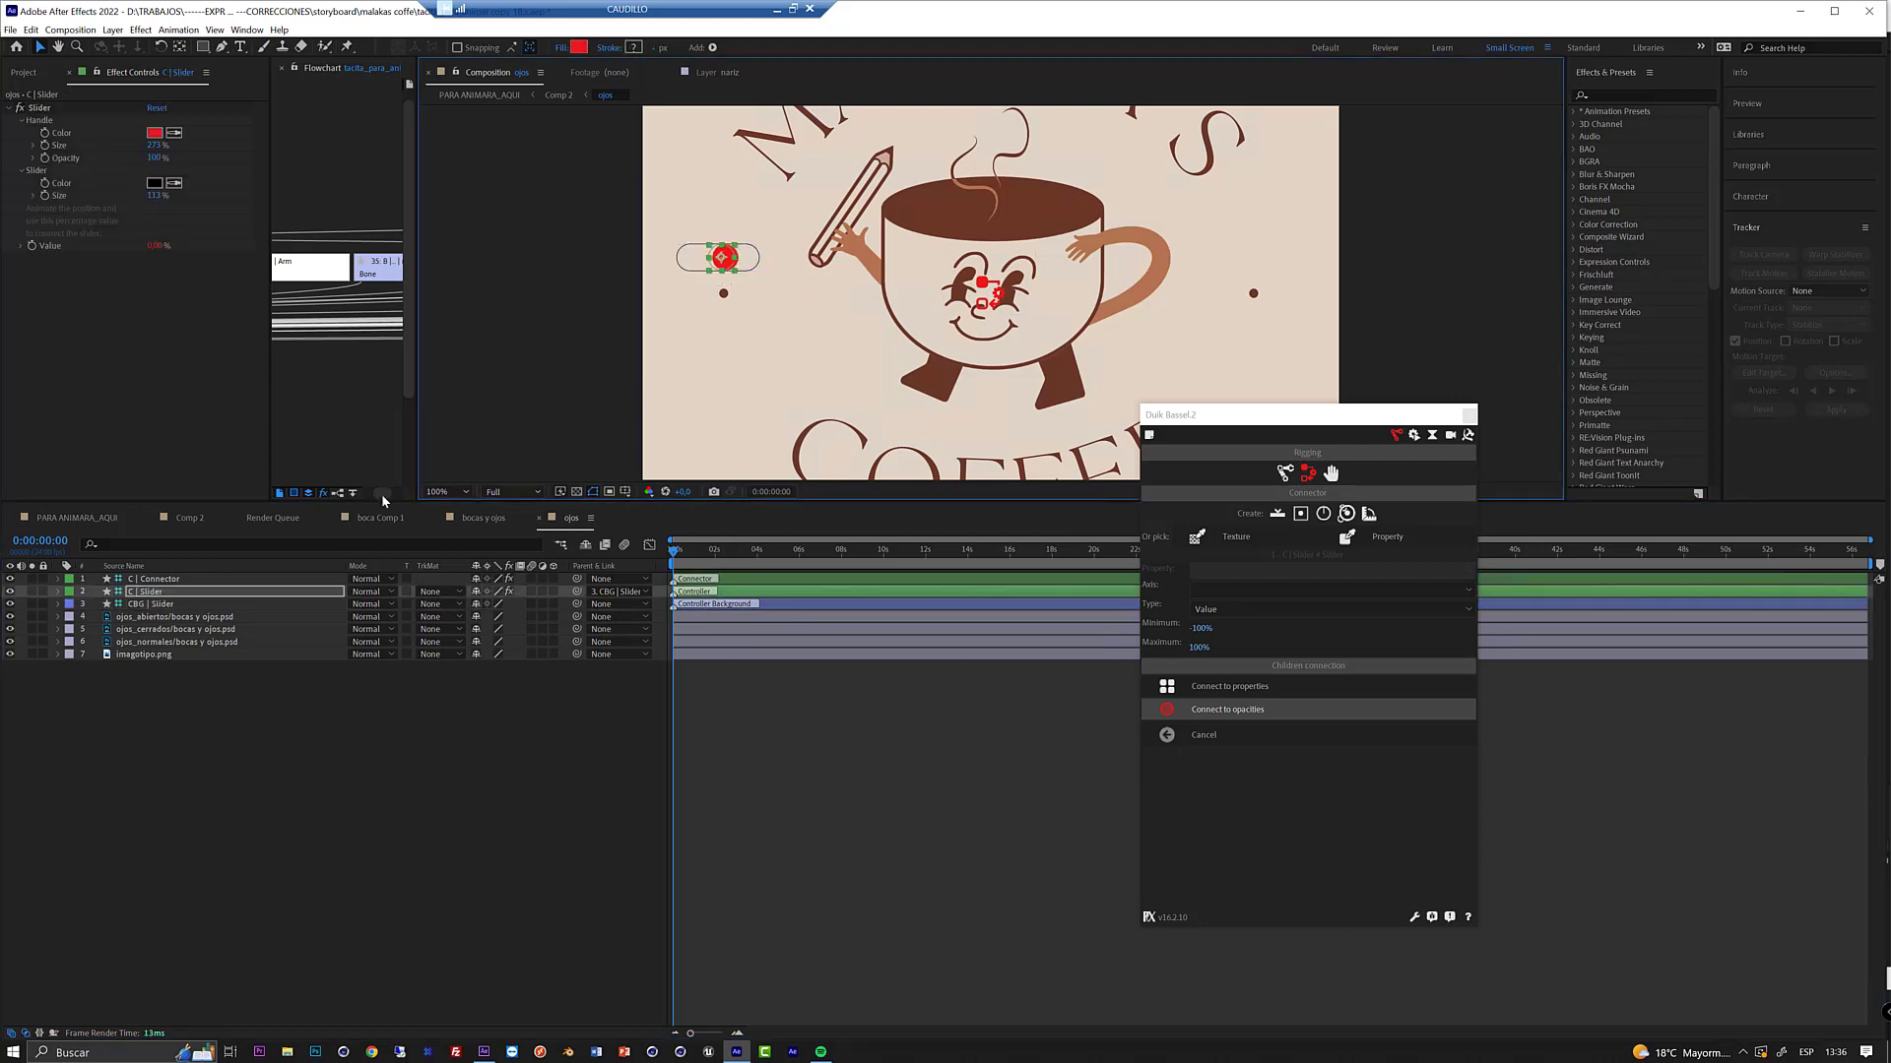
left_click_drag(721, 261, 705, 260)
left_click(11, 655)
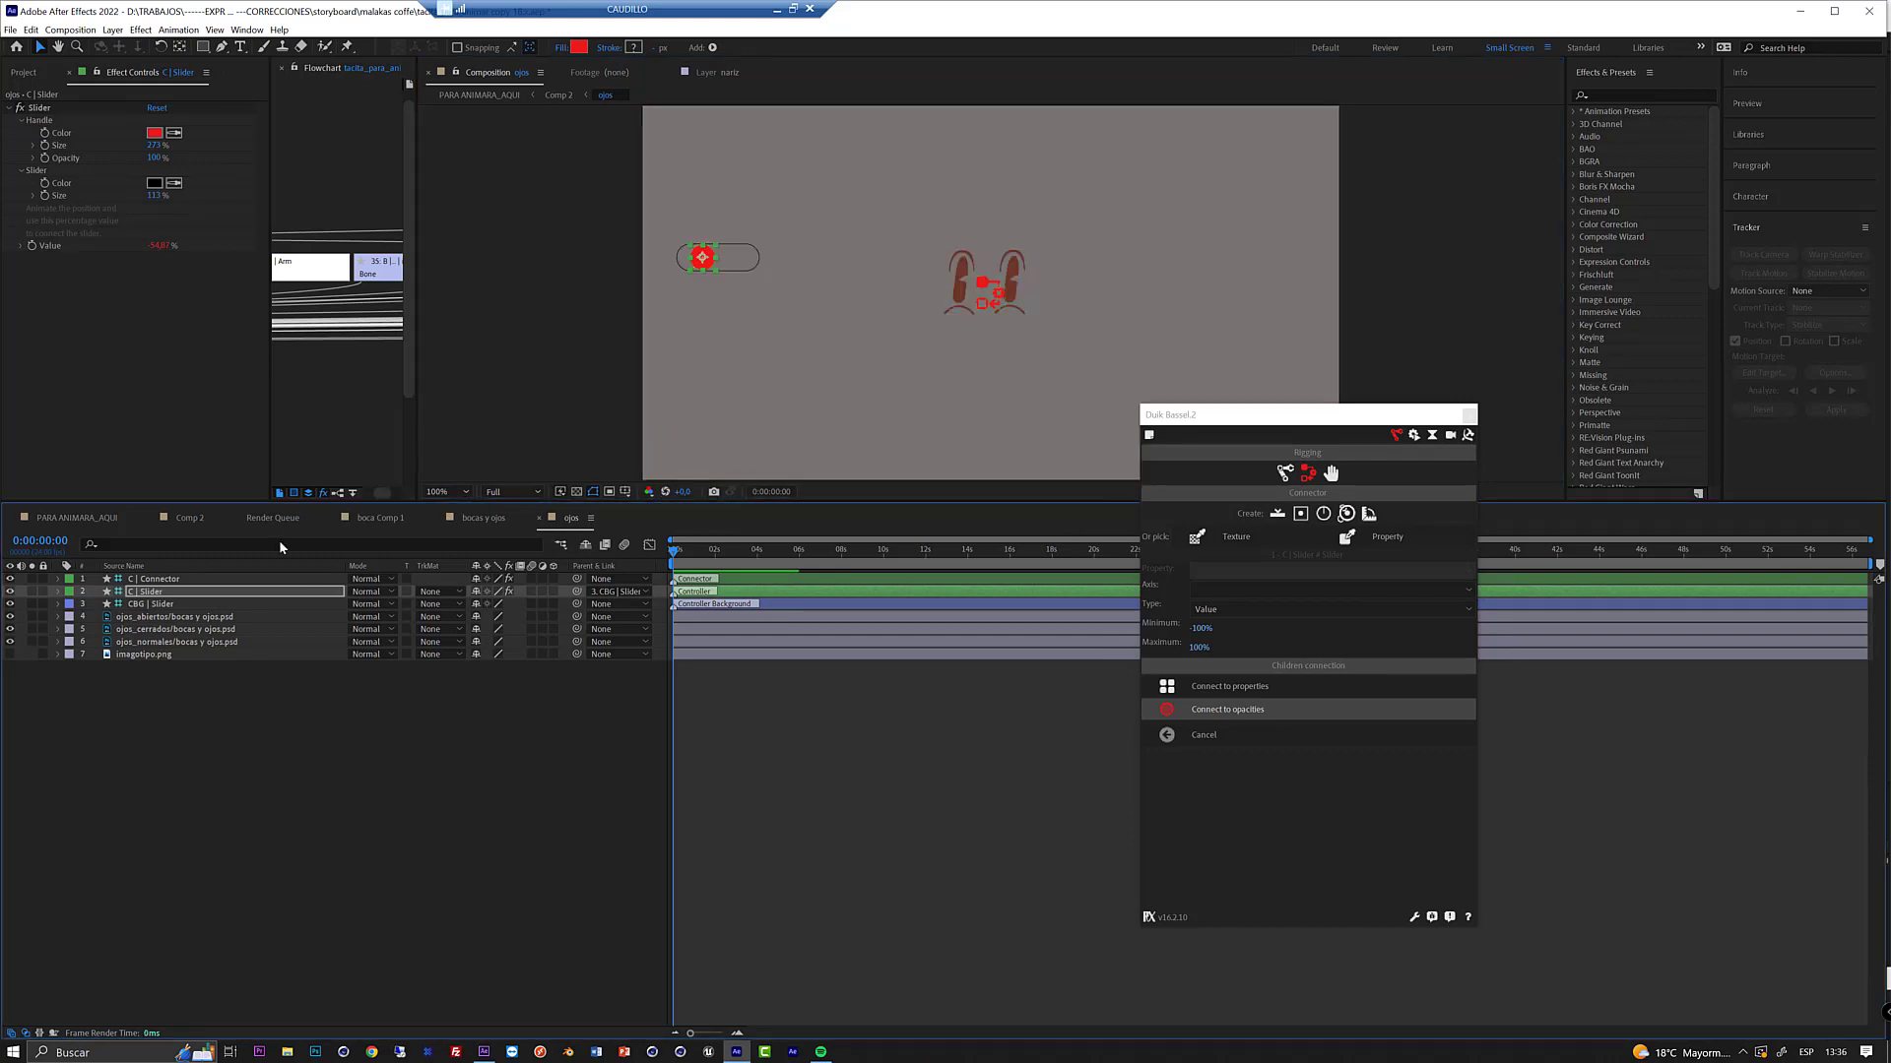
mouse_move(716, 262)
left_mouse_down()
mouse_move(736, 270)
mouse_move(697, 262)
mouse_move(778, 271)
mouse_move(695, 260)
left_mouse_up()
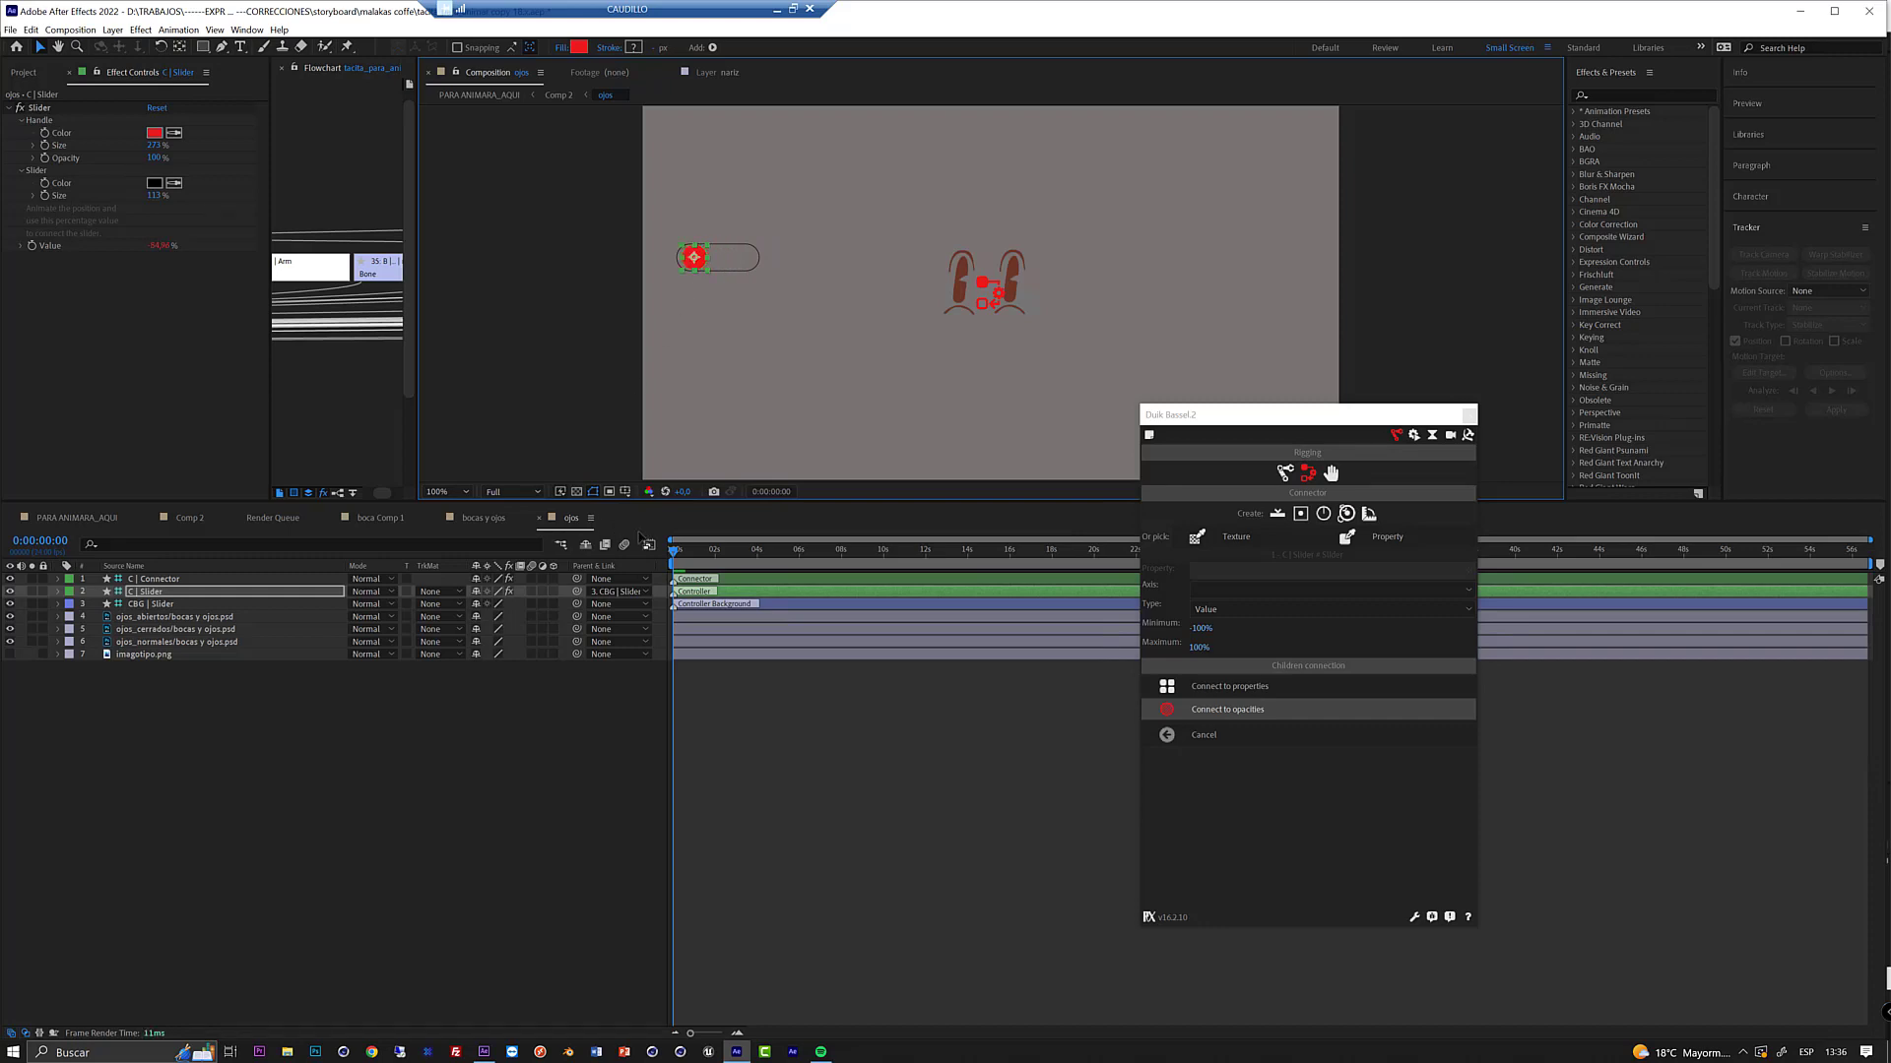
- In Comp 2, extract the eye slider's controllers from the imagotipo.png 2 layer, which uses the ojos precomp, with Duik
left_click(563, 544)
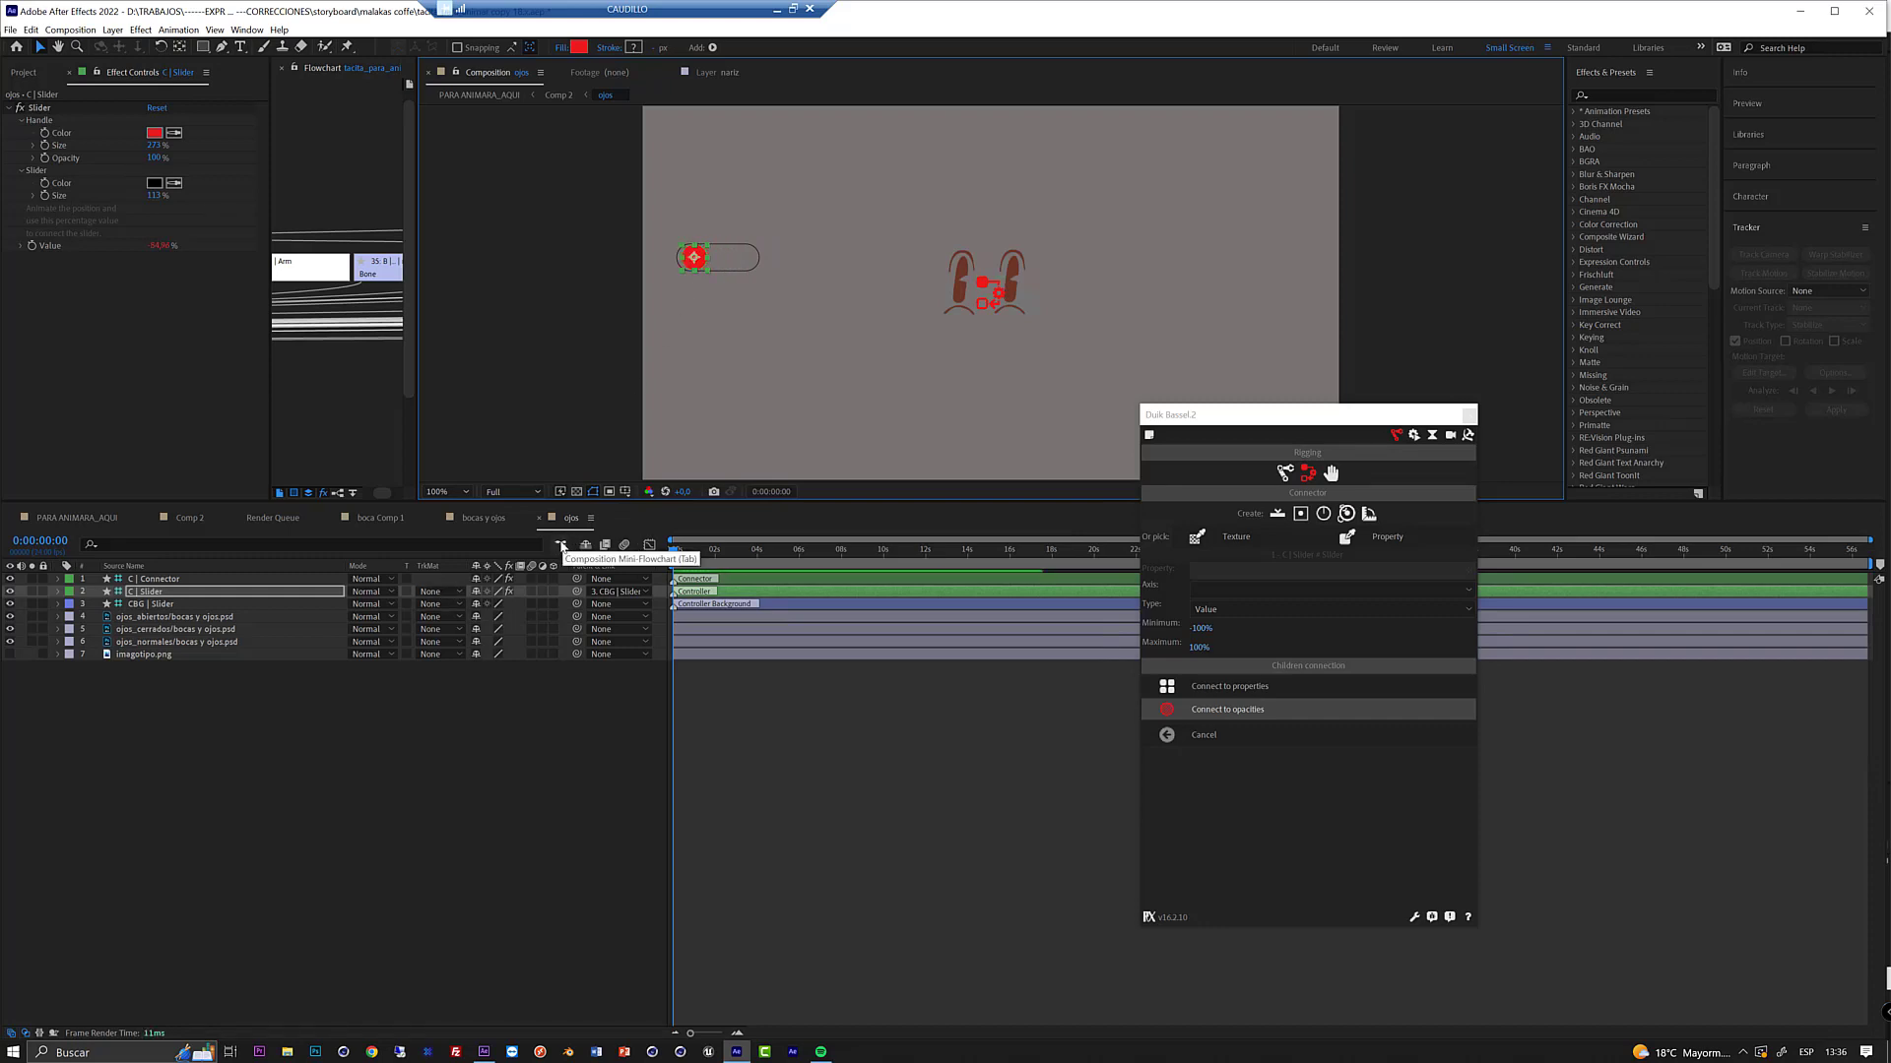
left_click(493, 547)
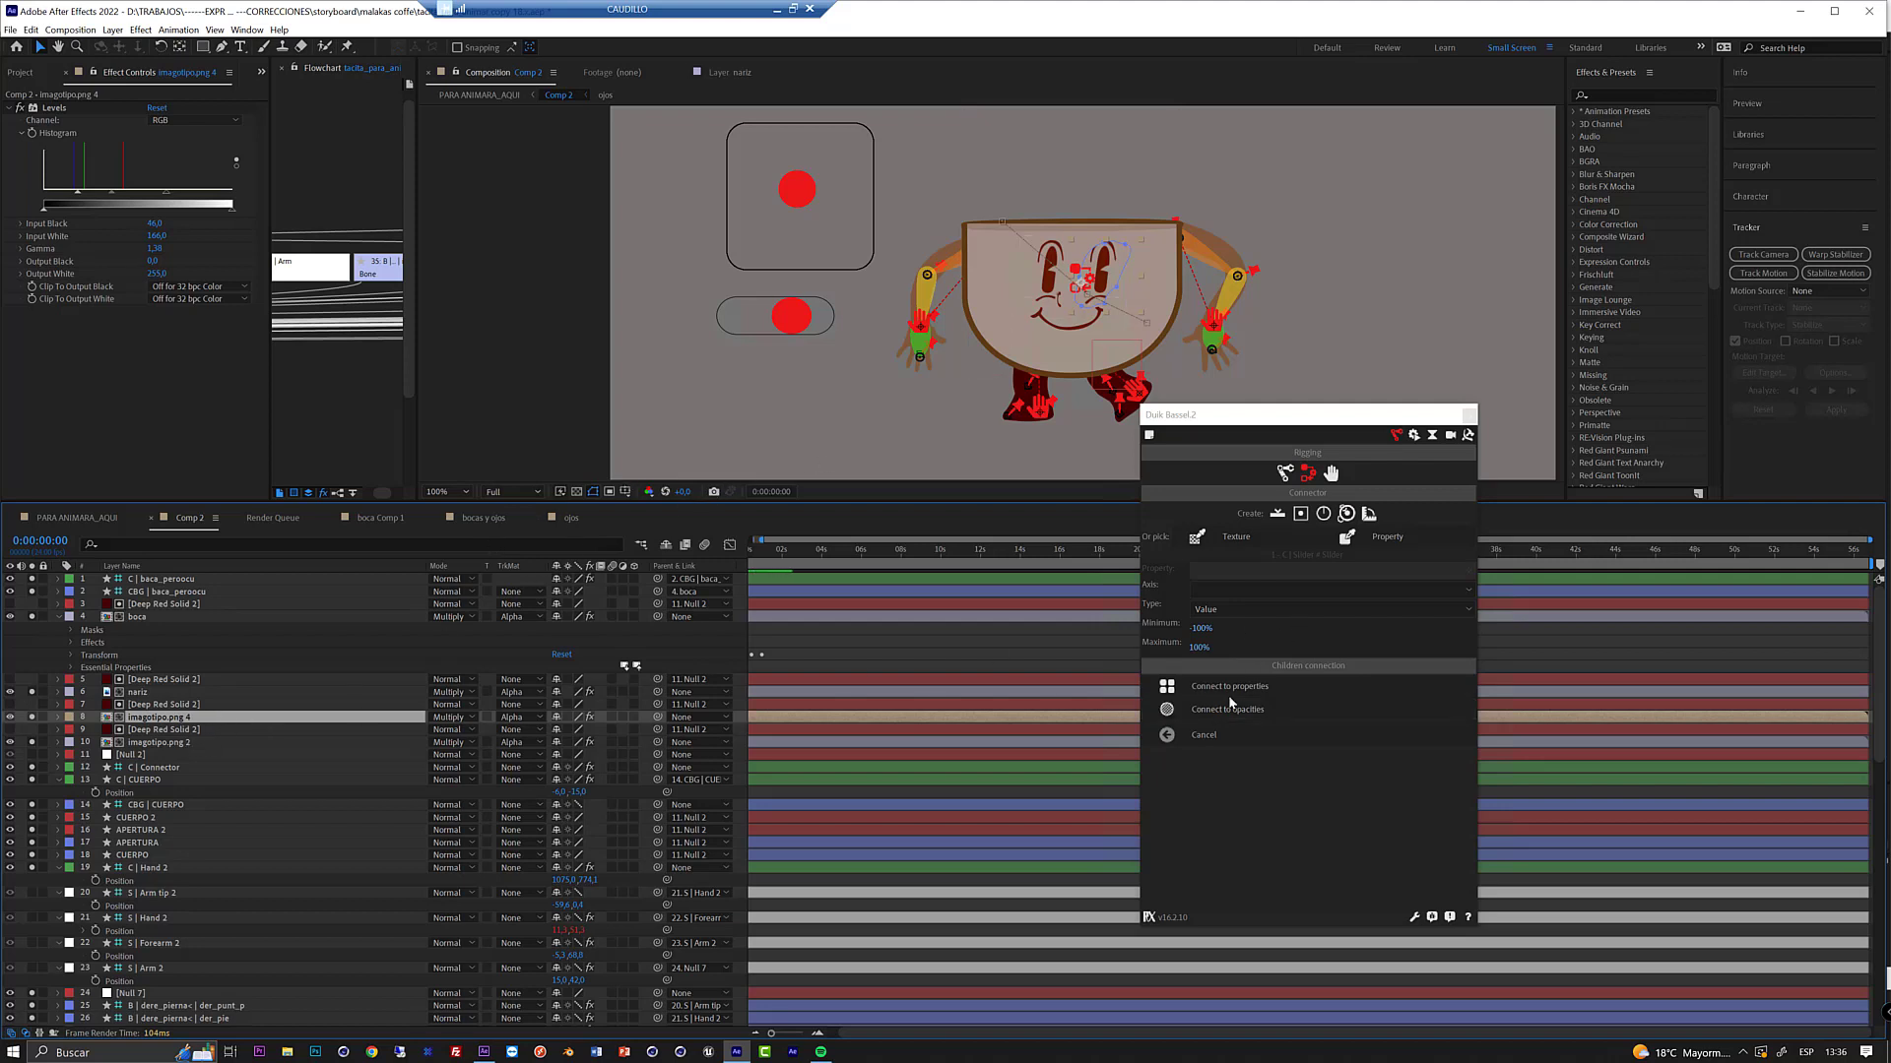
left_click(147, 743)
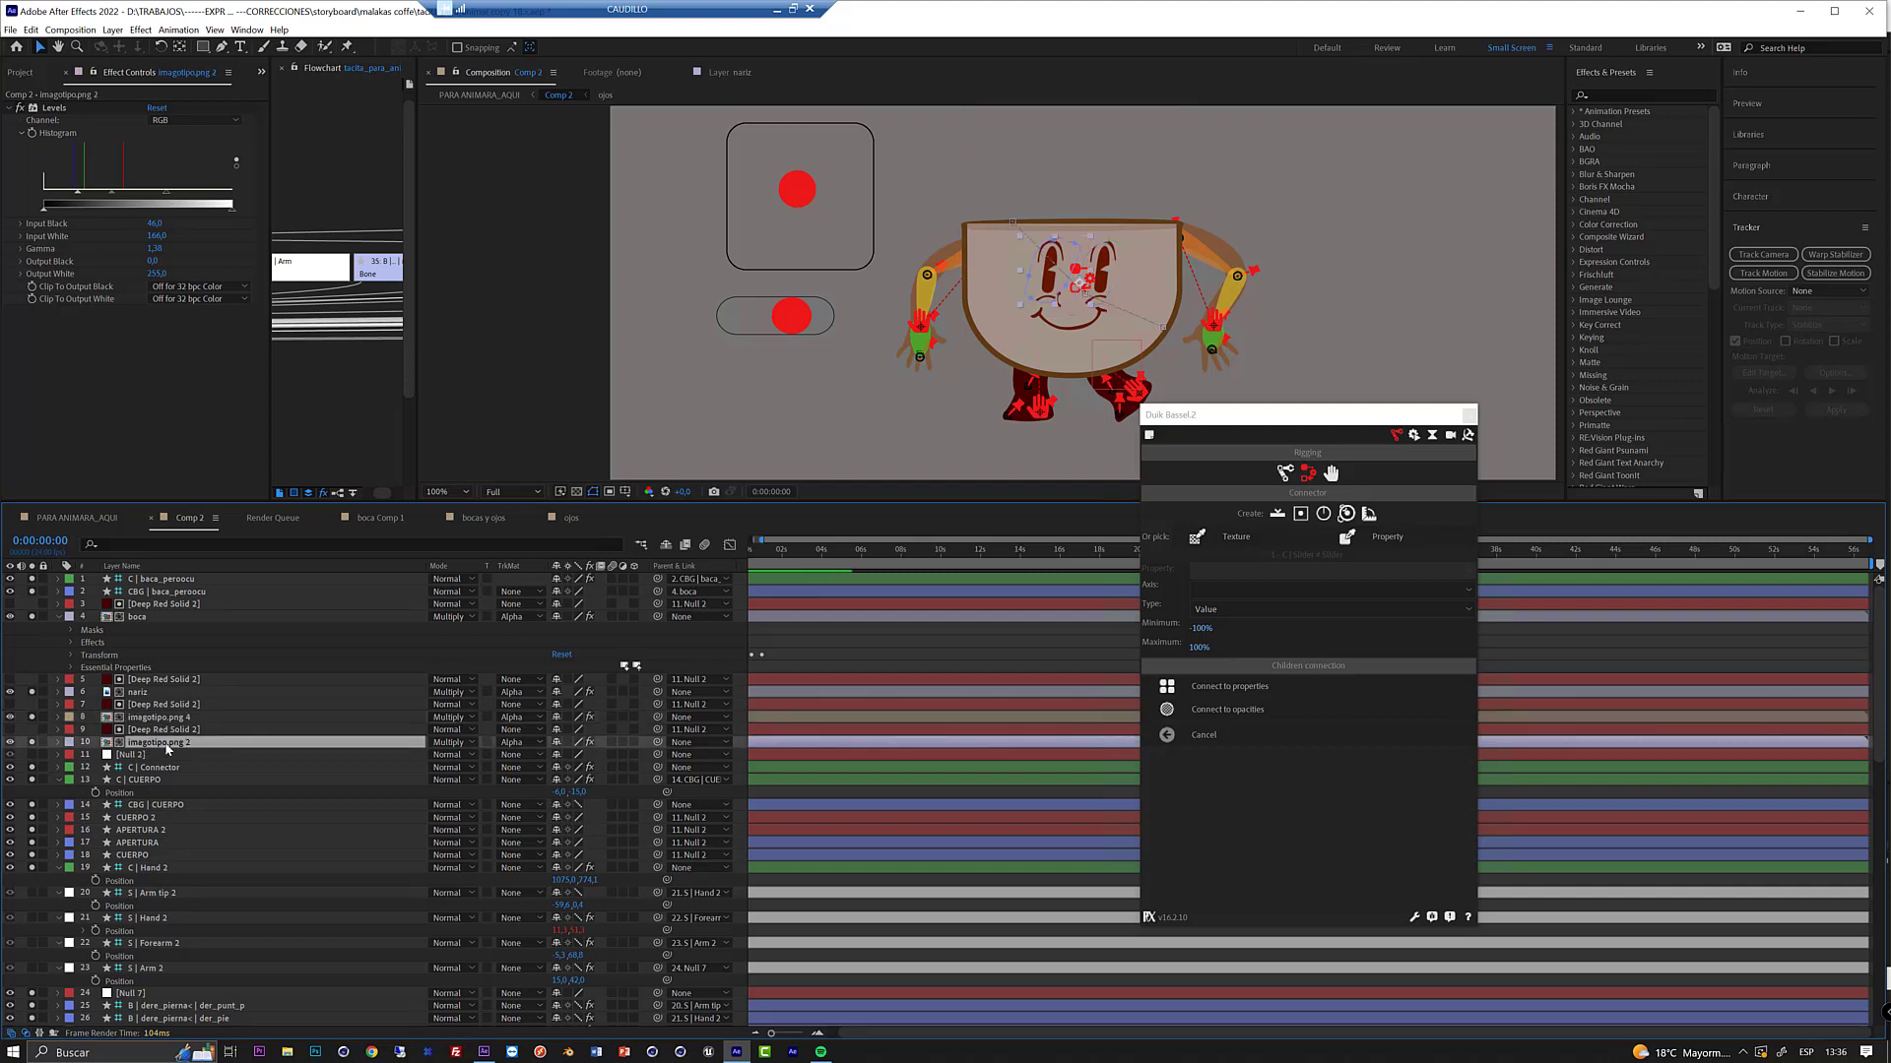
right_click(168, 750)
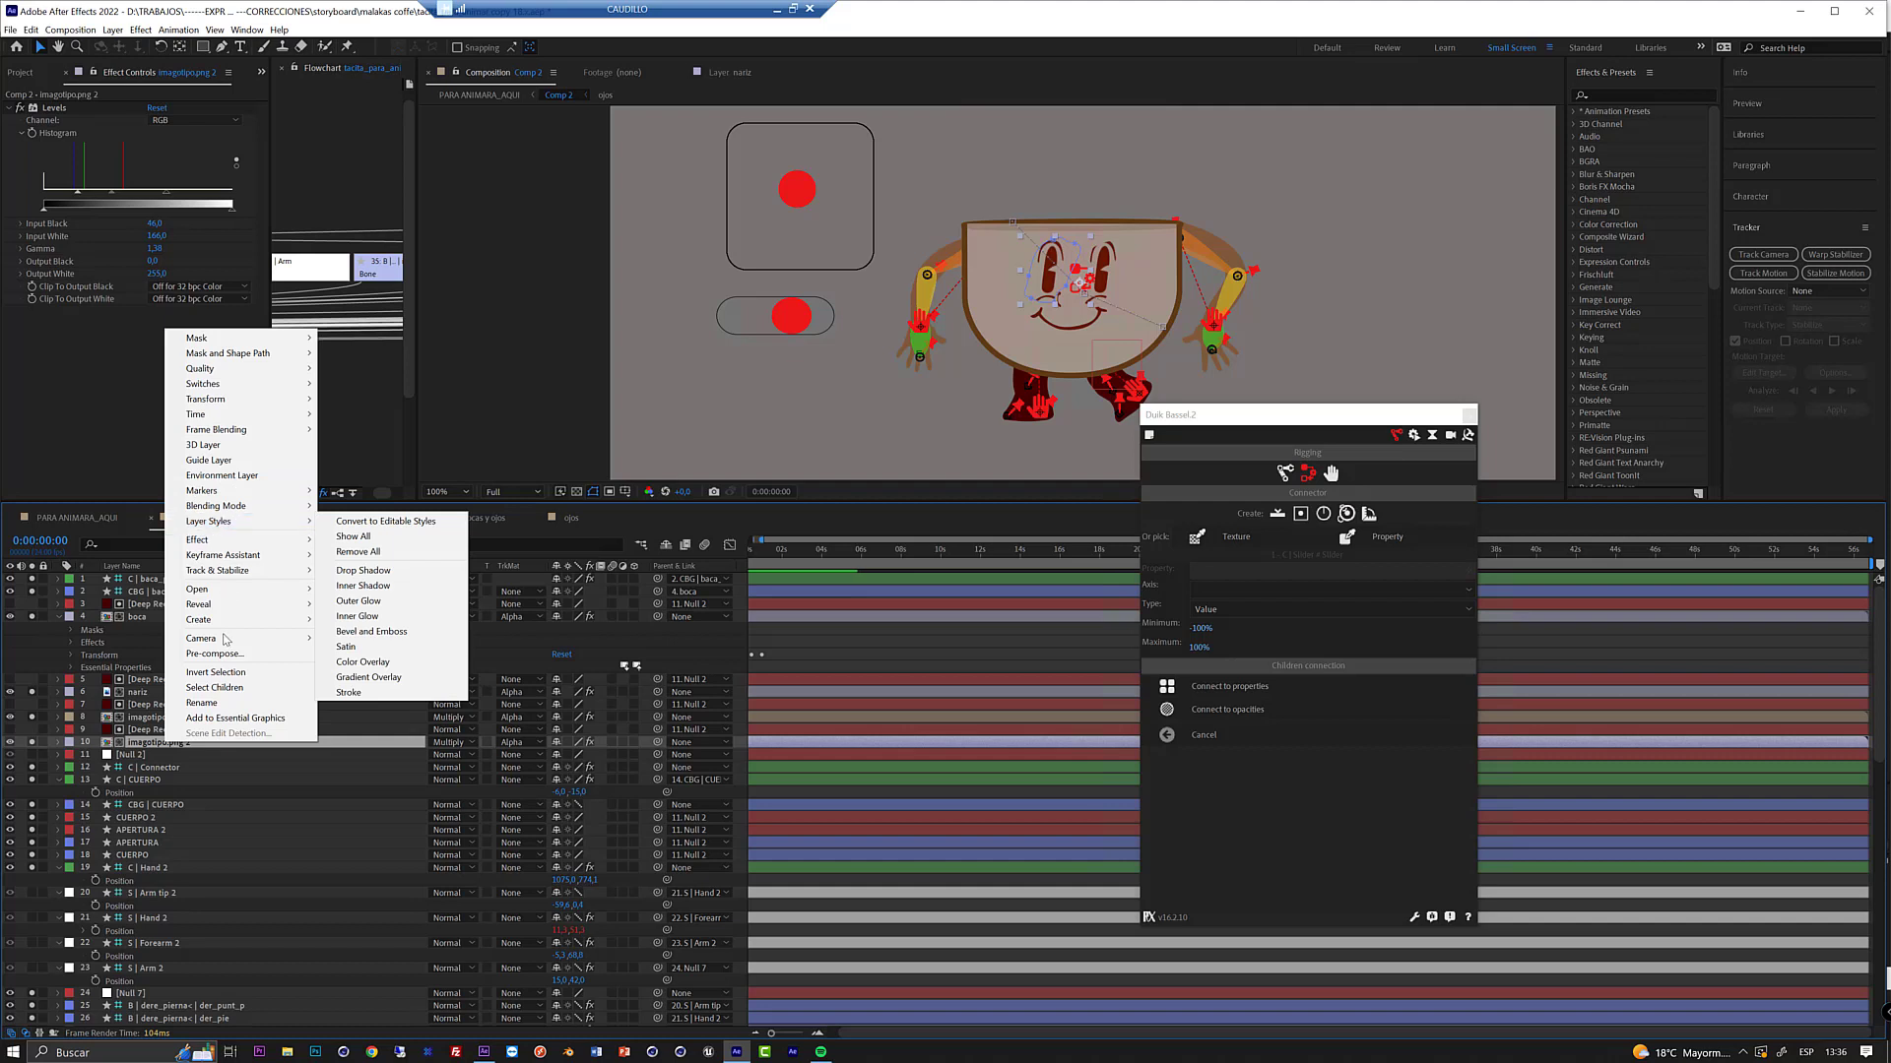
left_click(355, 568)
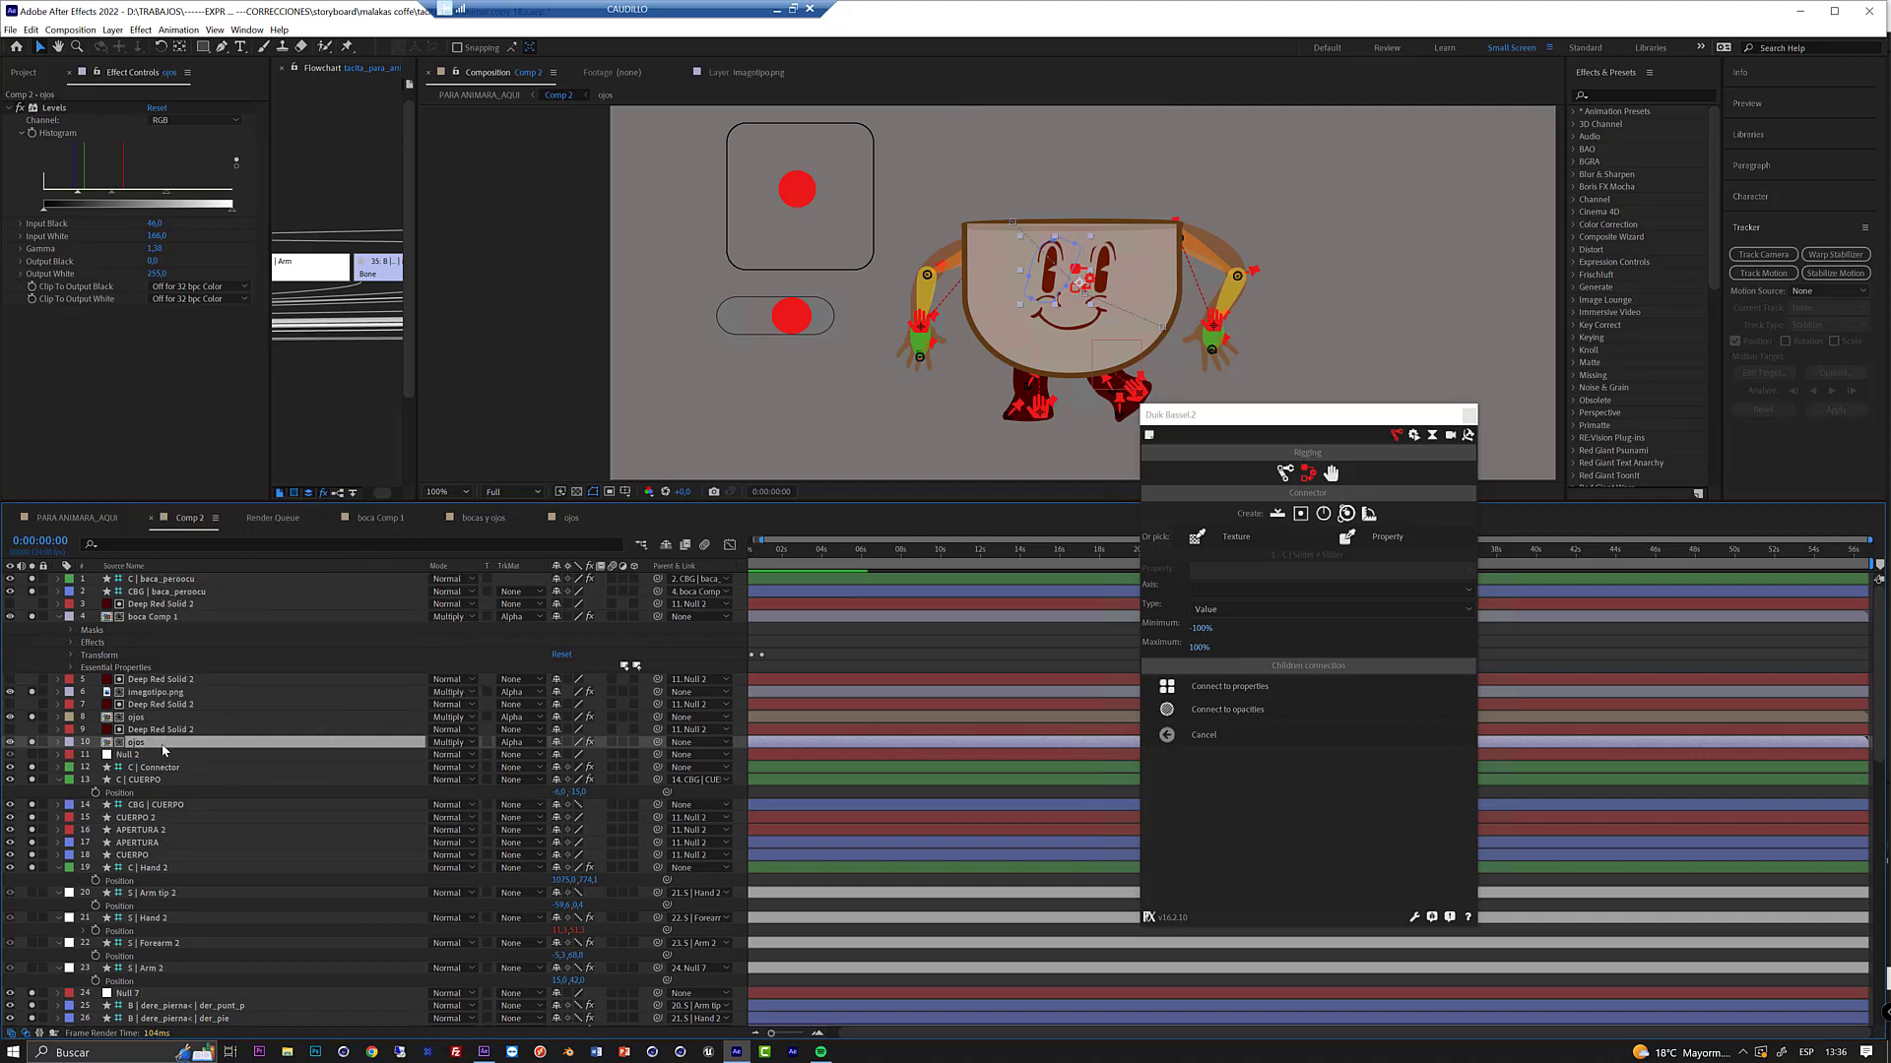
left_click(1332, 473)
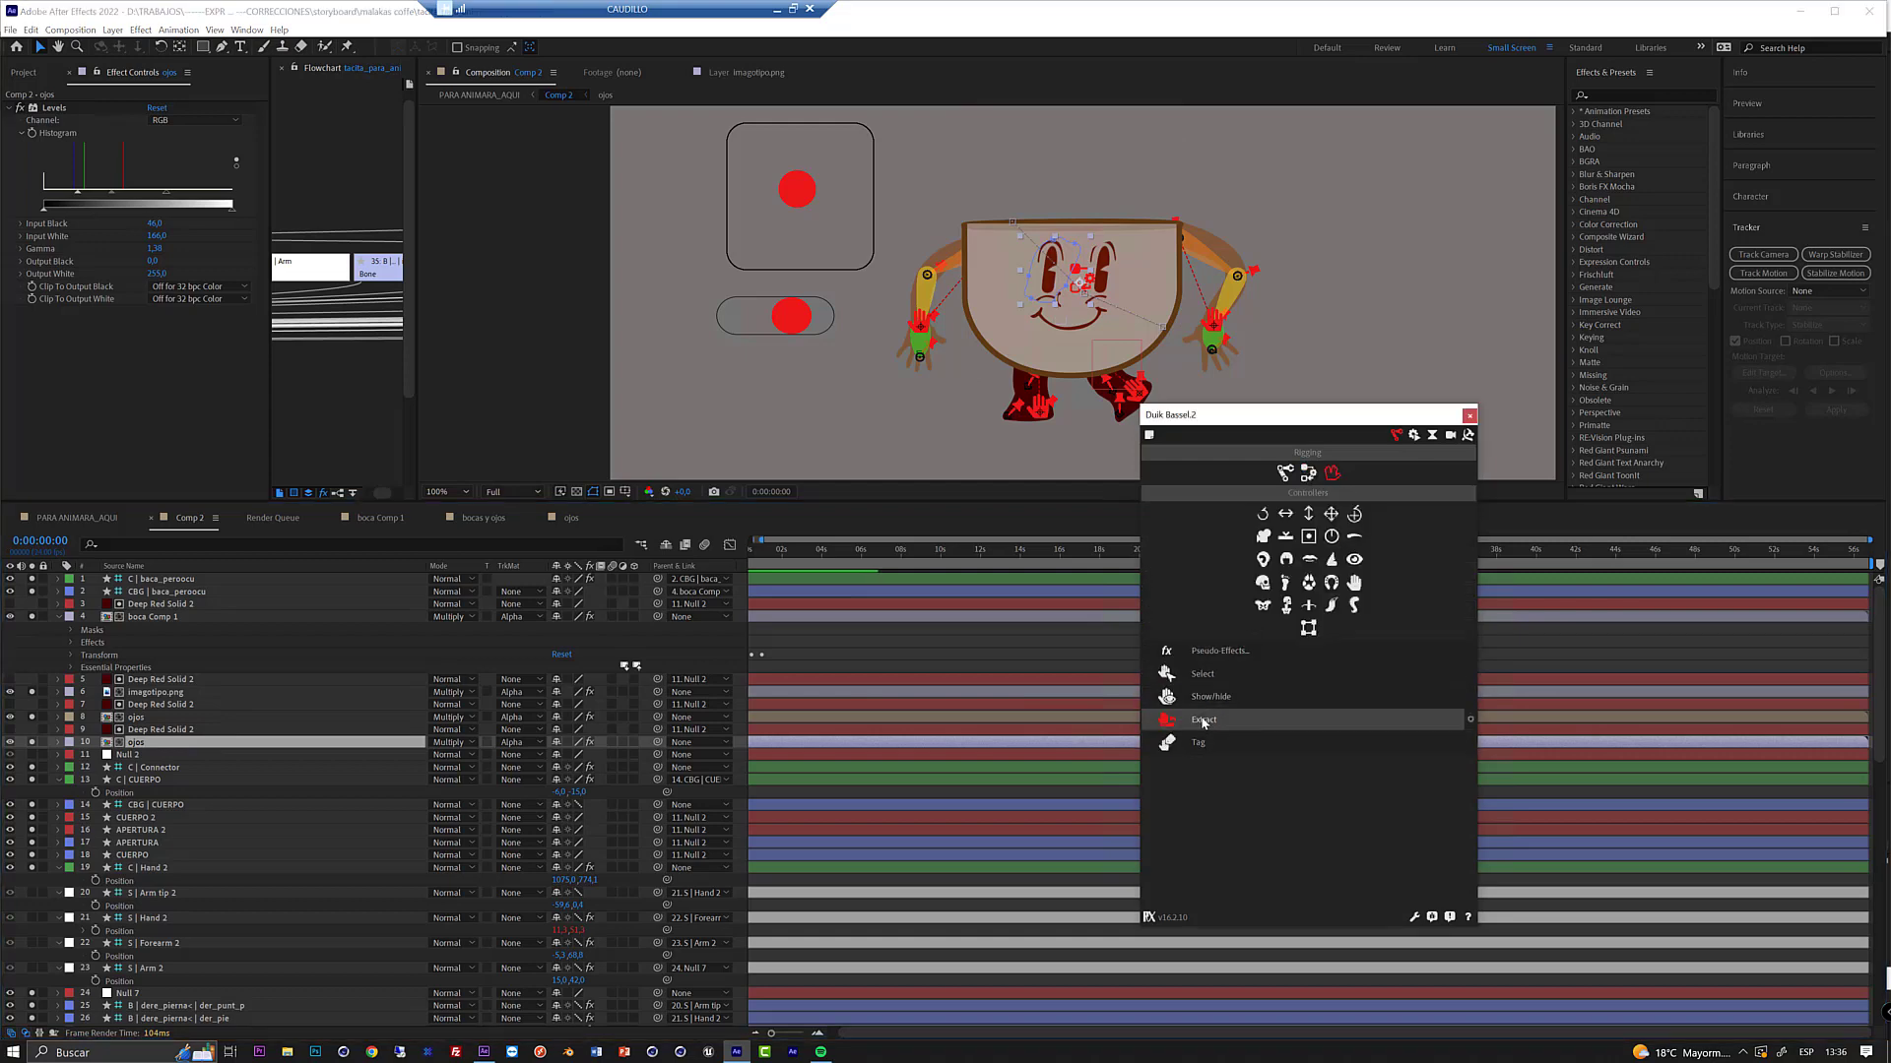
left_click(1203, 722)
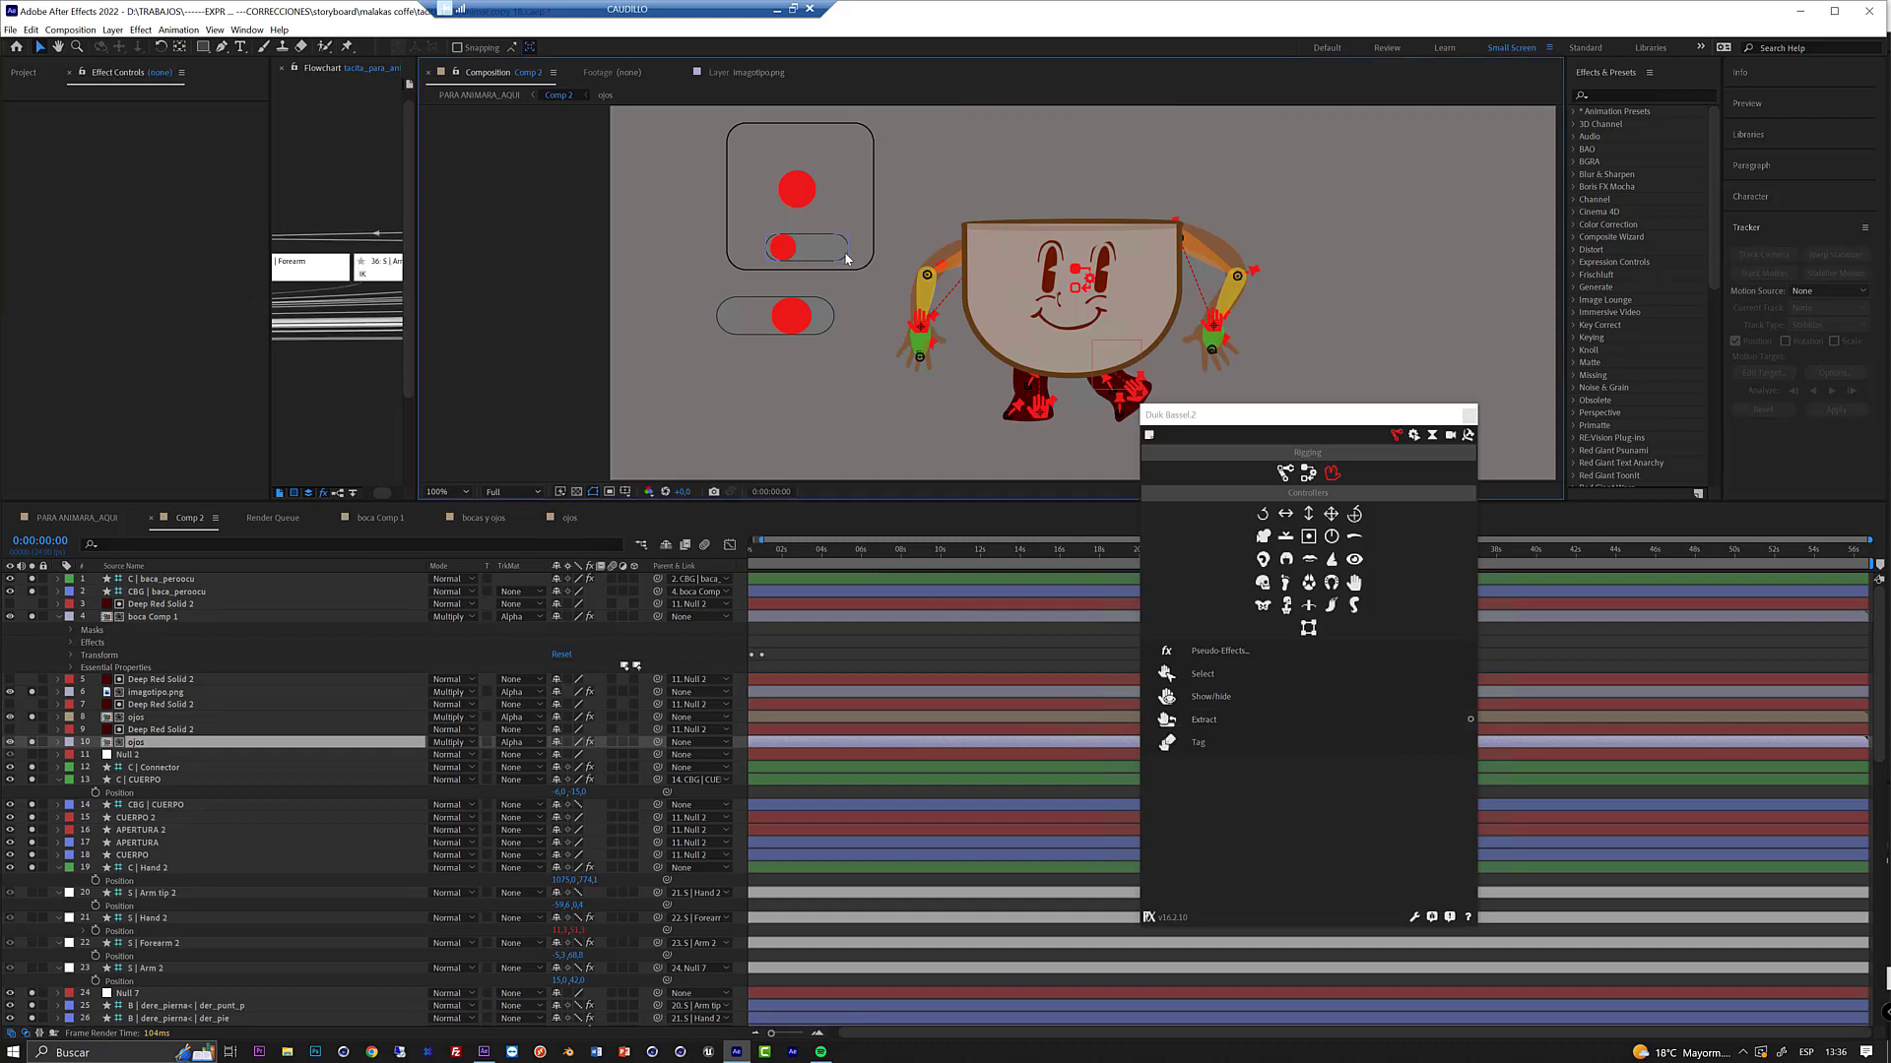
- Place the extracted eye slider below the mouth slider and move its handle to about the middle to test the eye
left_click_drag(844, 263, 802, 394)
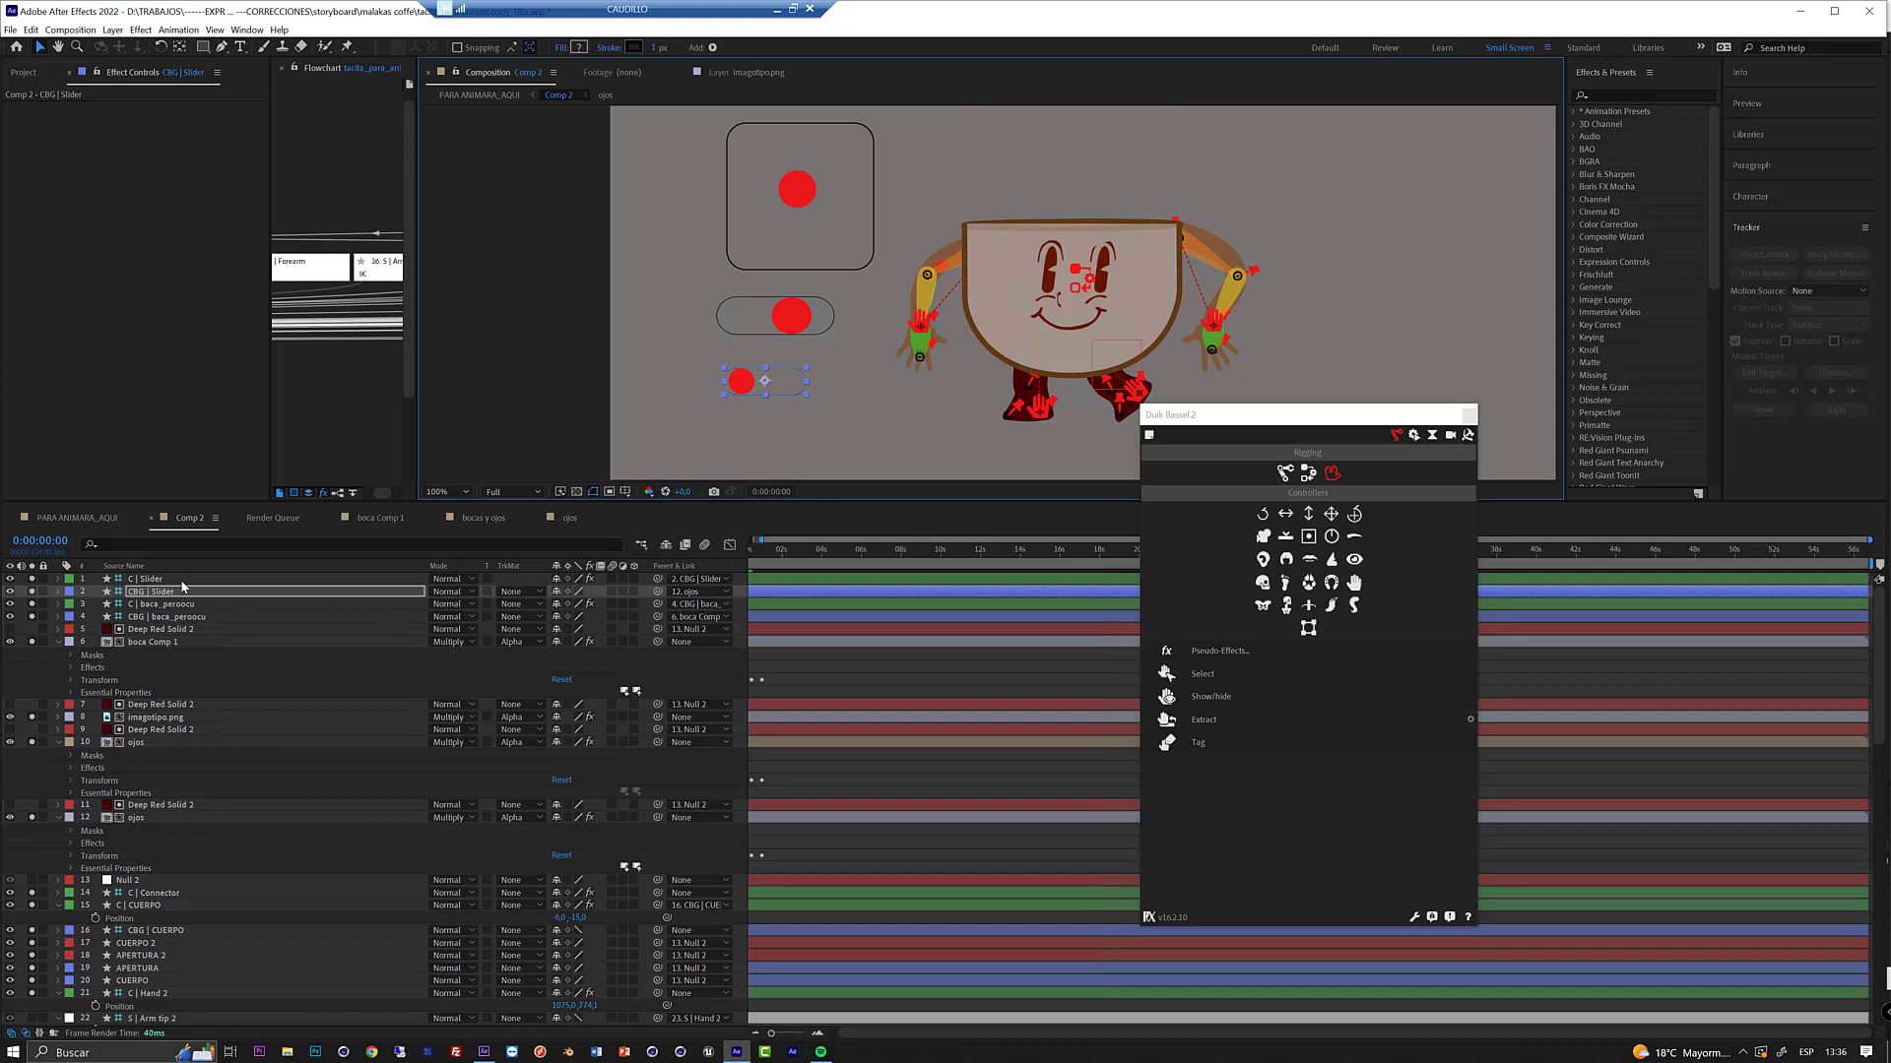
left_click(739, 387)
mouse_move(738, 387)
left_mouse_down()
mouse_move(794, 387)
mouse_move(768, 388)
left_mouse_up()
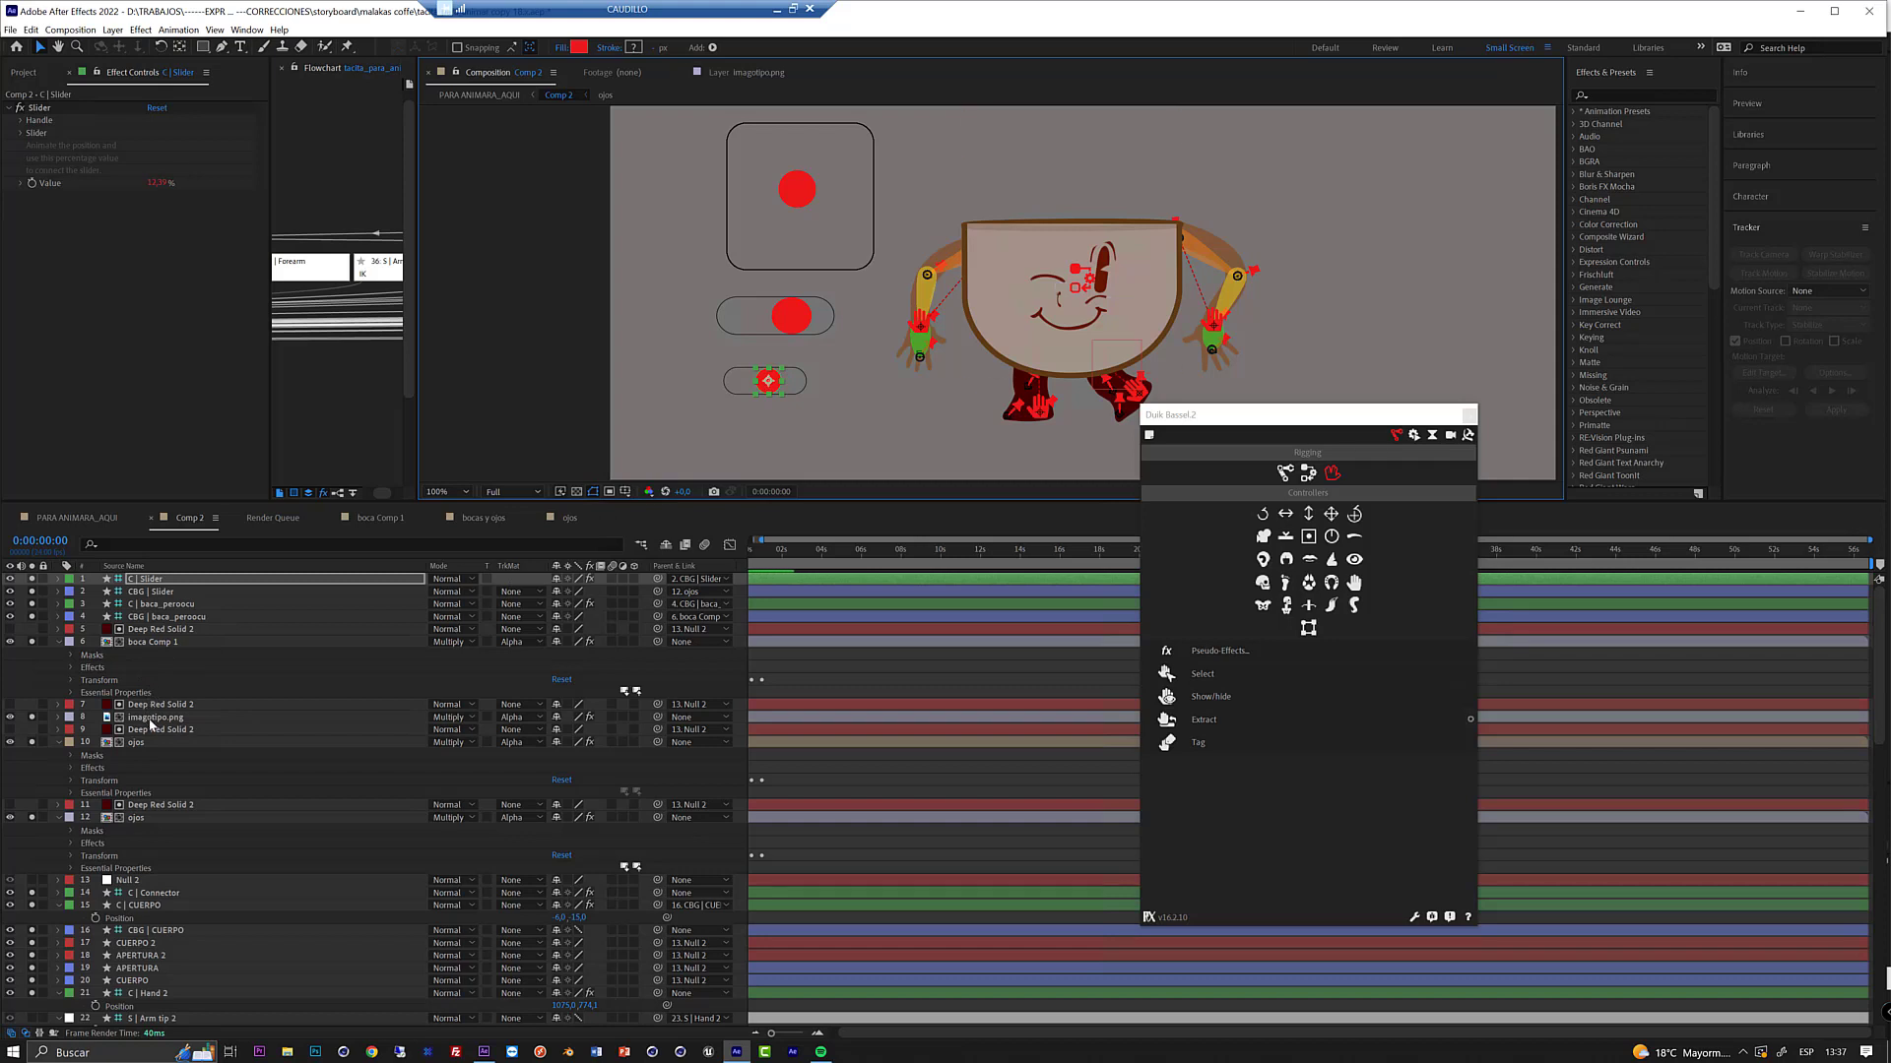
- Delete the other ojos layer, the one without the extracted slider, from Comp 2
left_click(150, 720)
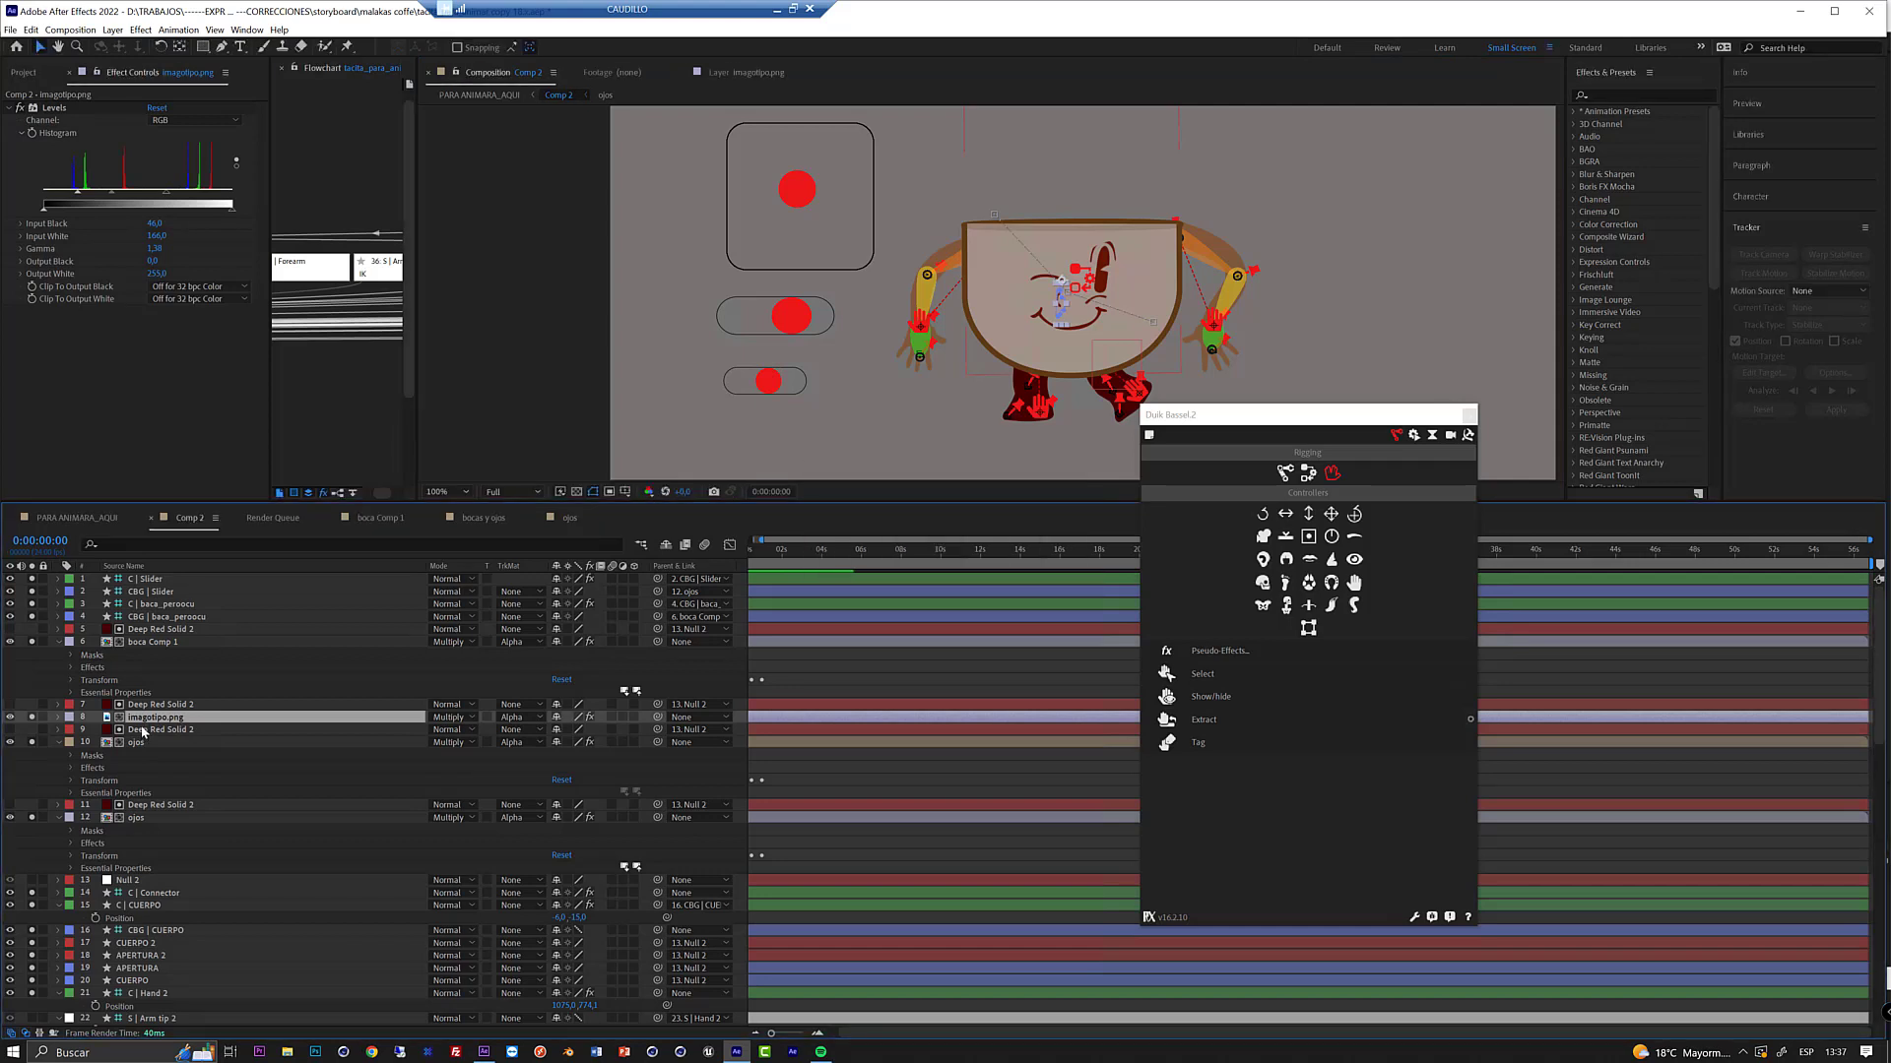
left_click(133, 818)
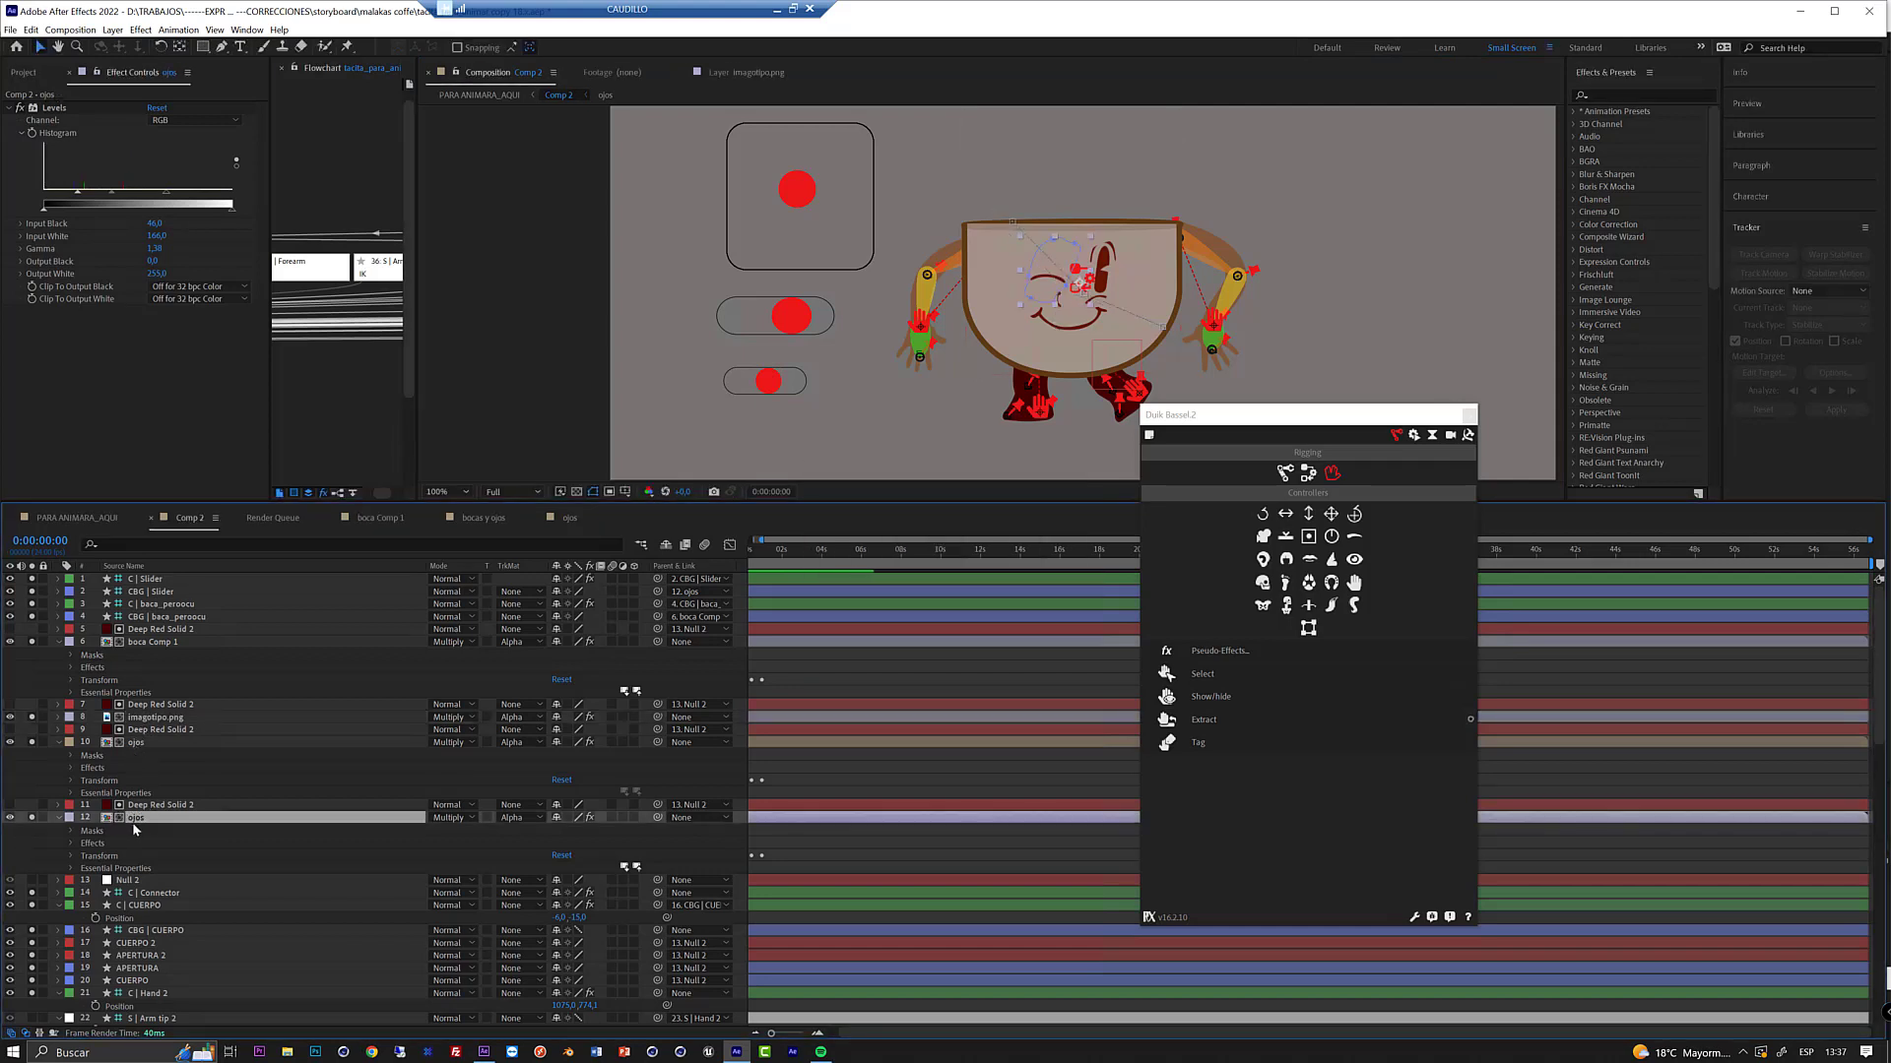
left_click(134, 744)
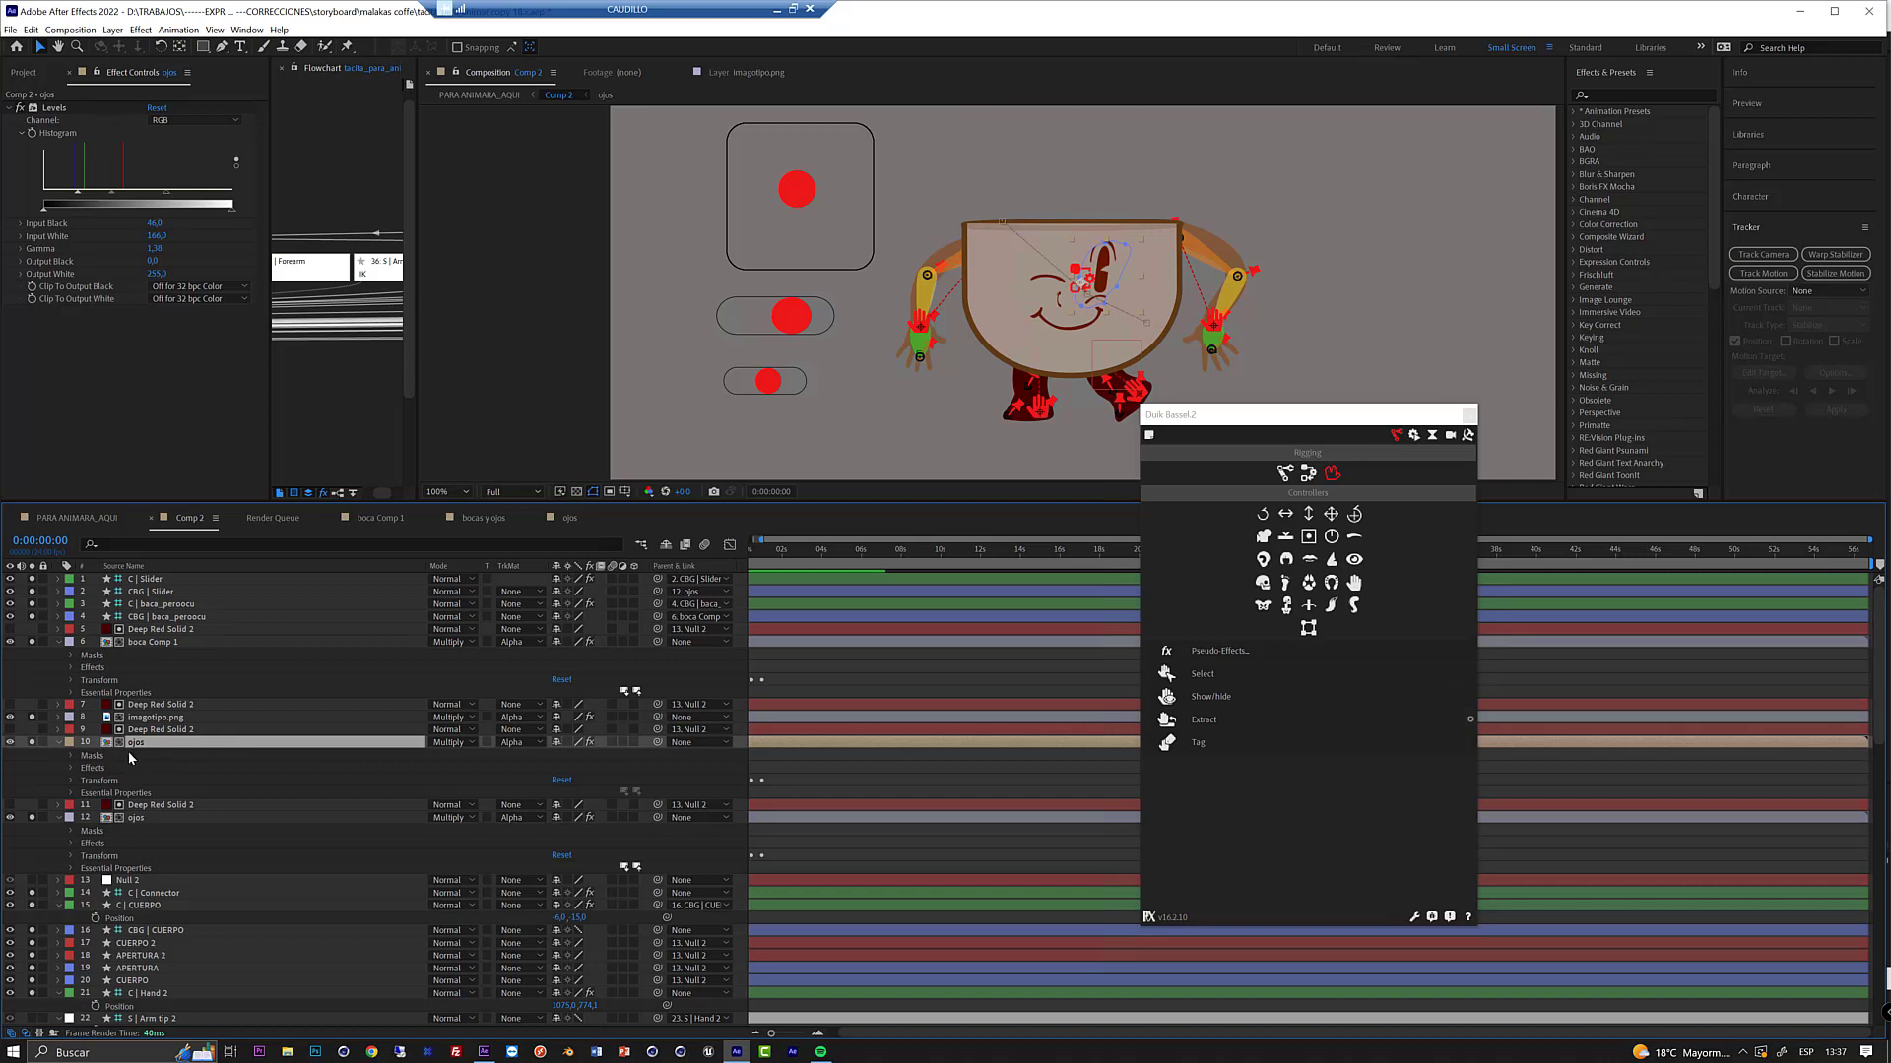
key("Delete")
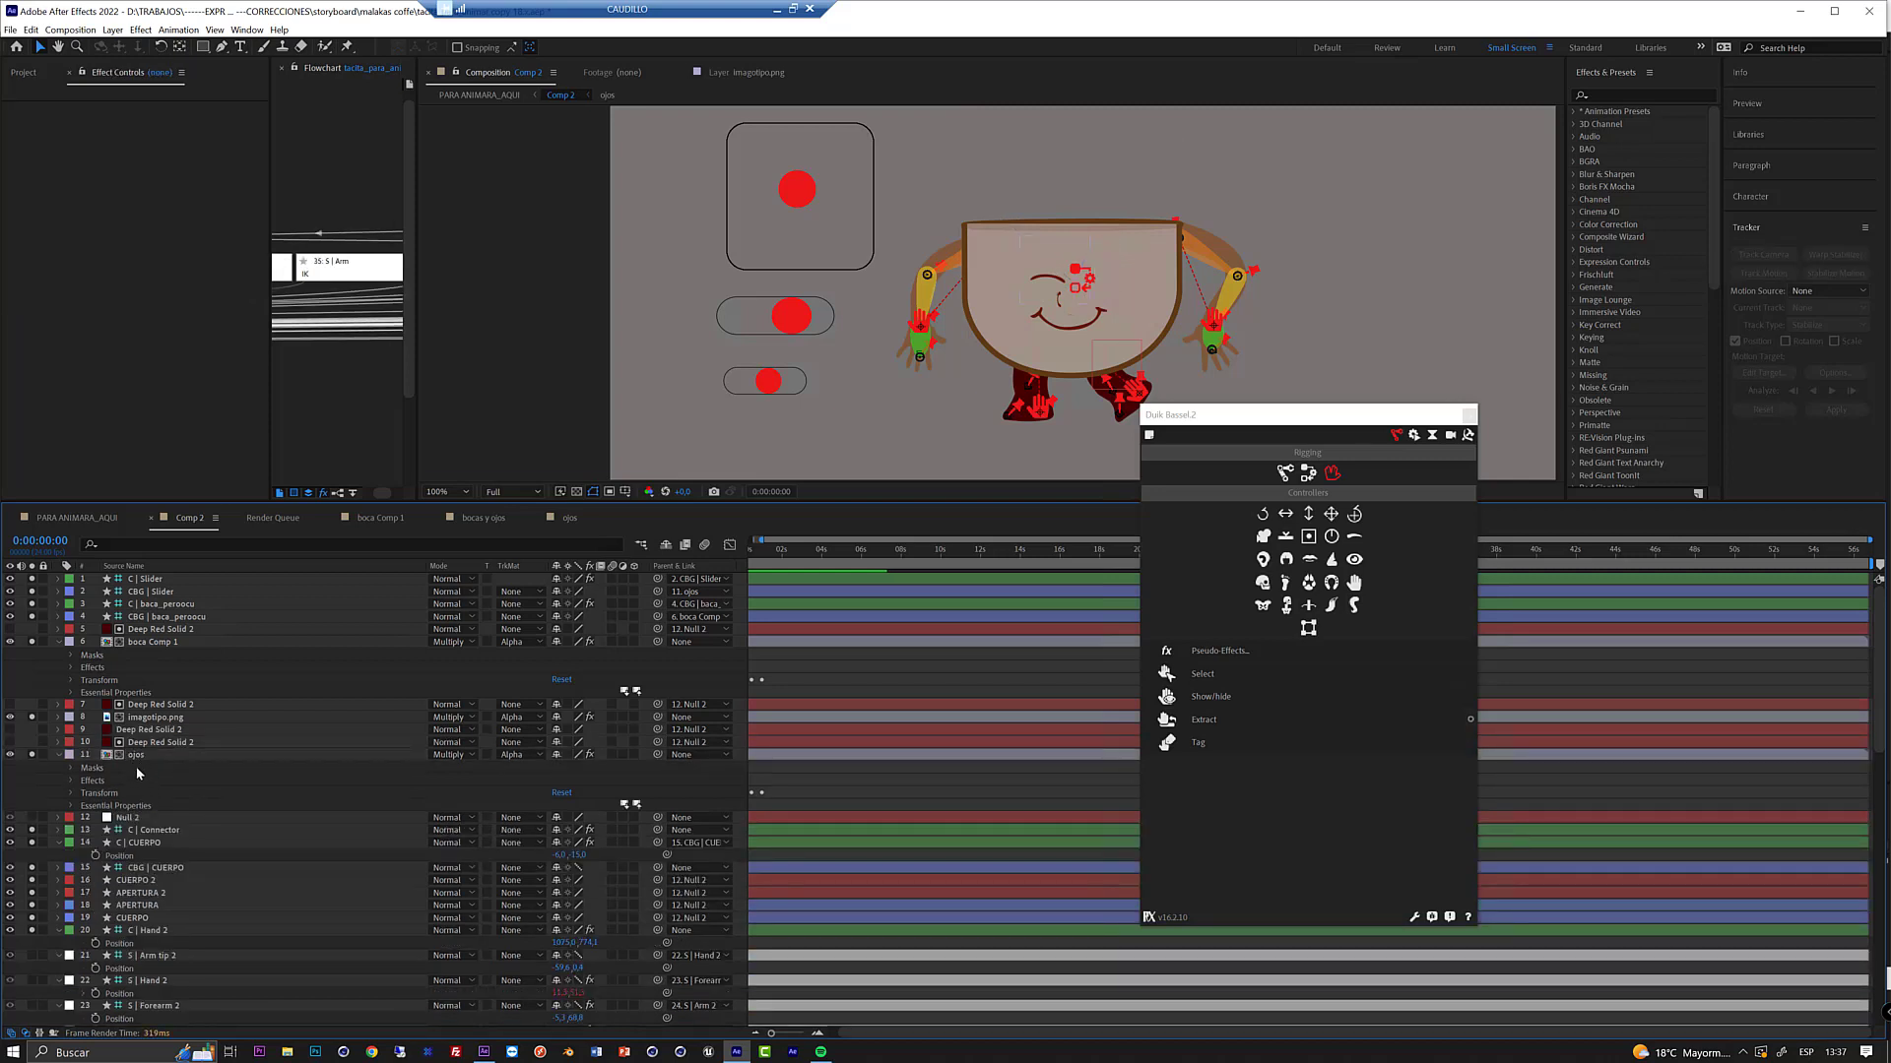
left_click(135, 756)
key("ctrl+shift+Up")
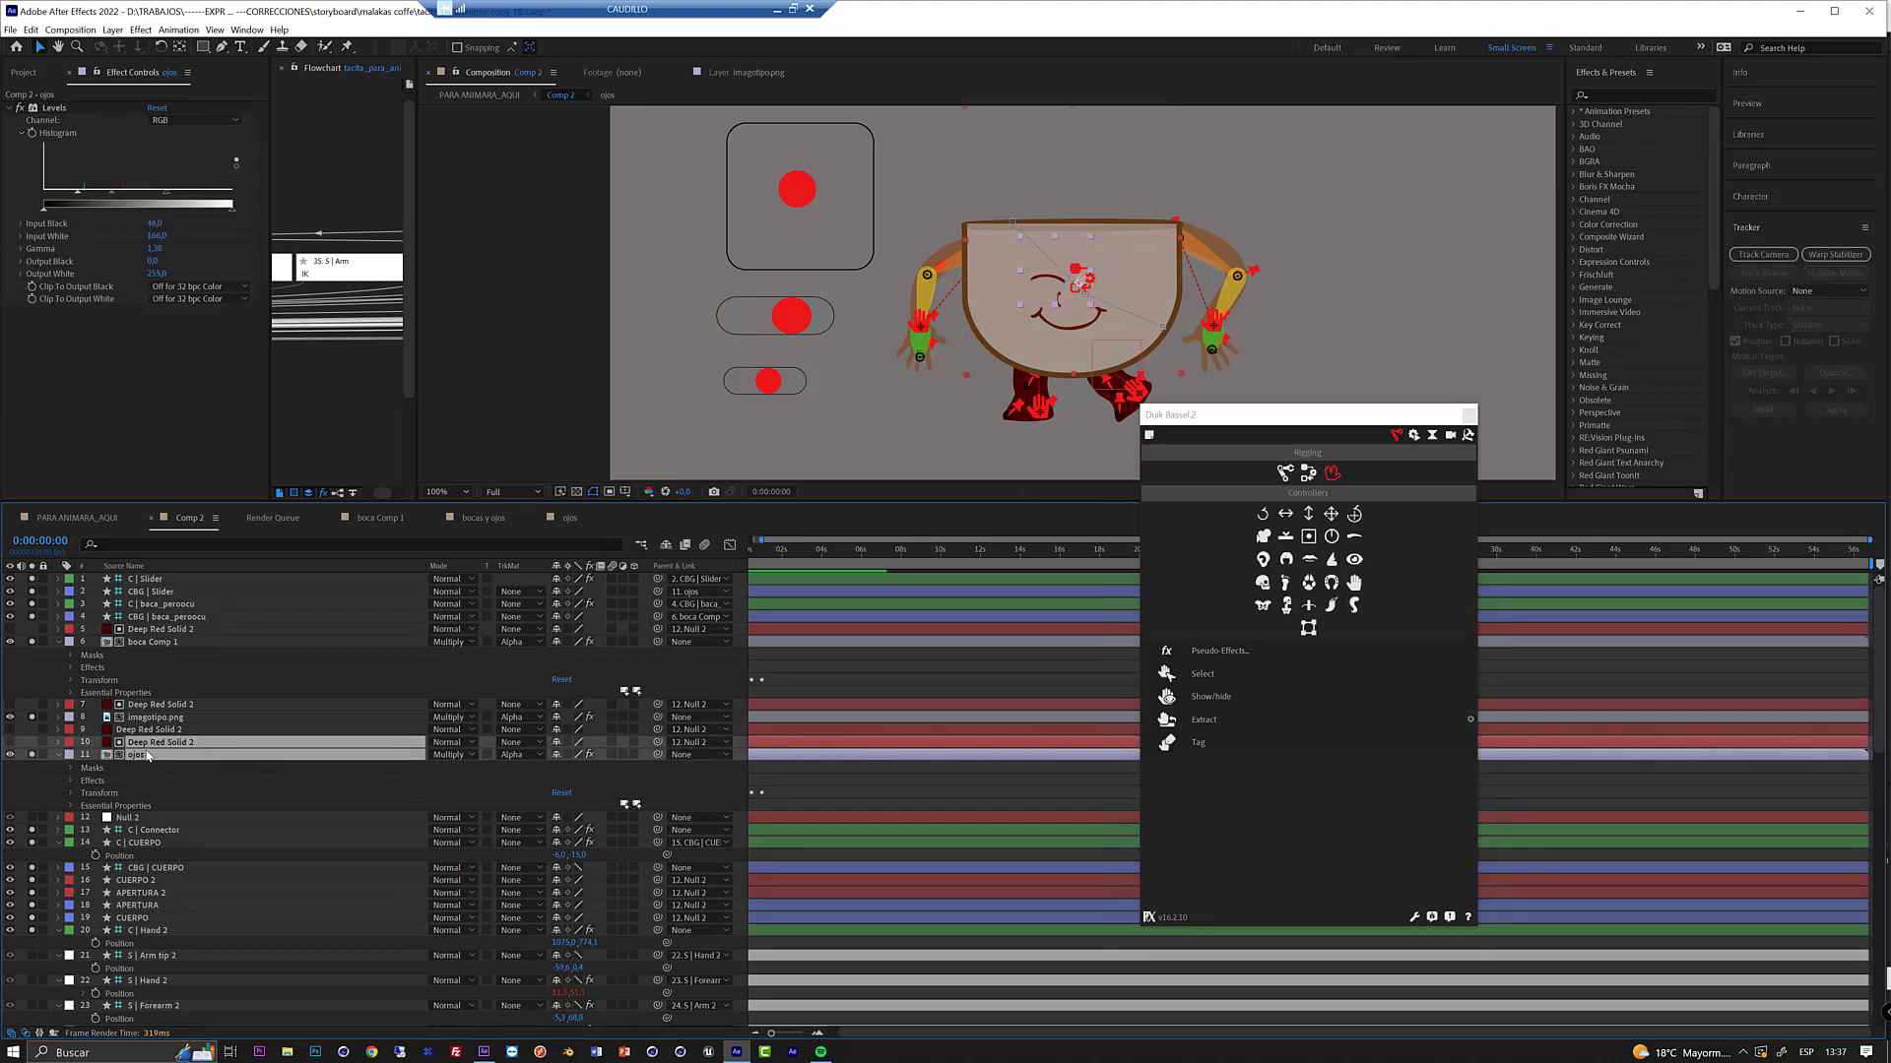
left_click(141, 751, "ctrl")
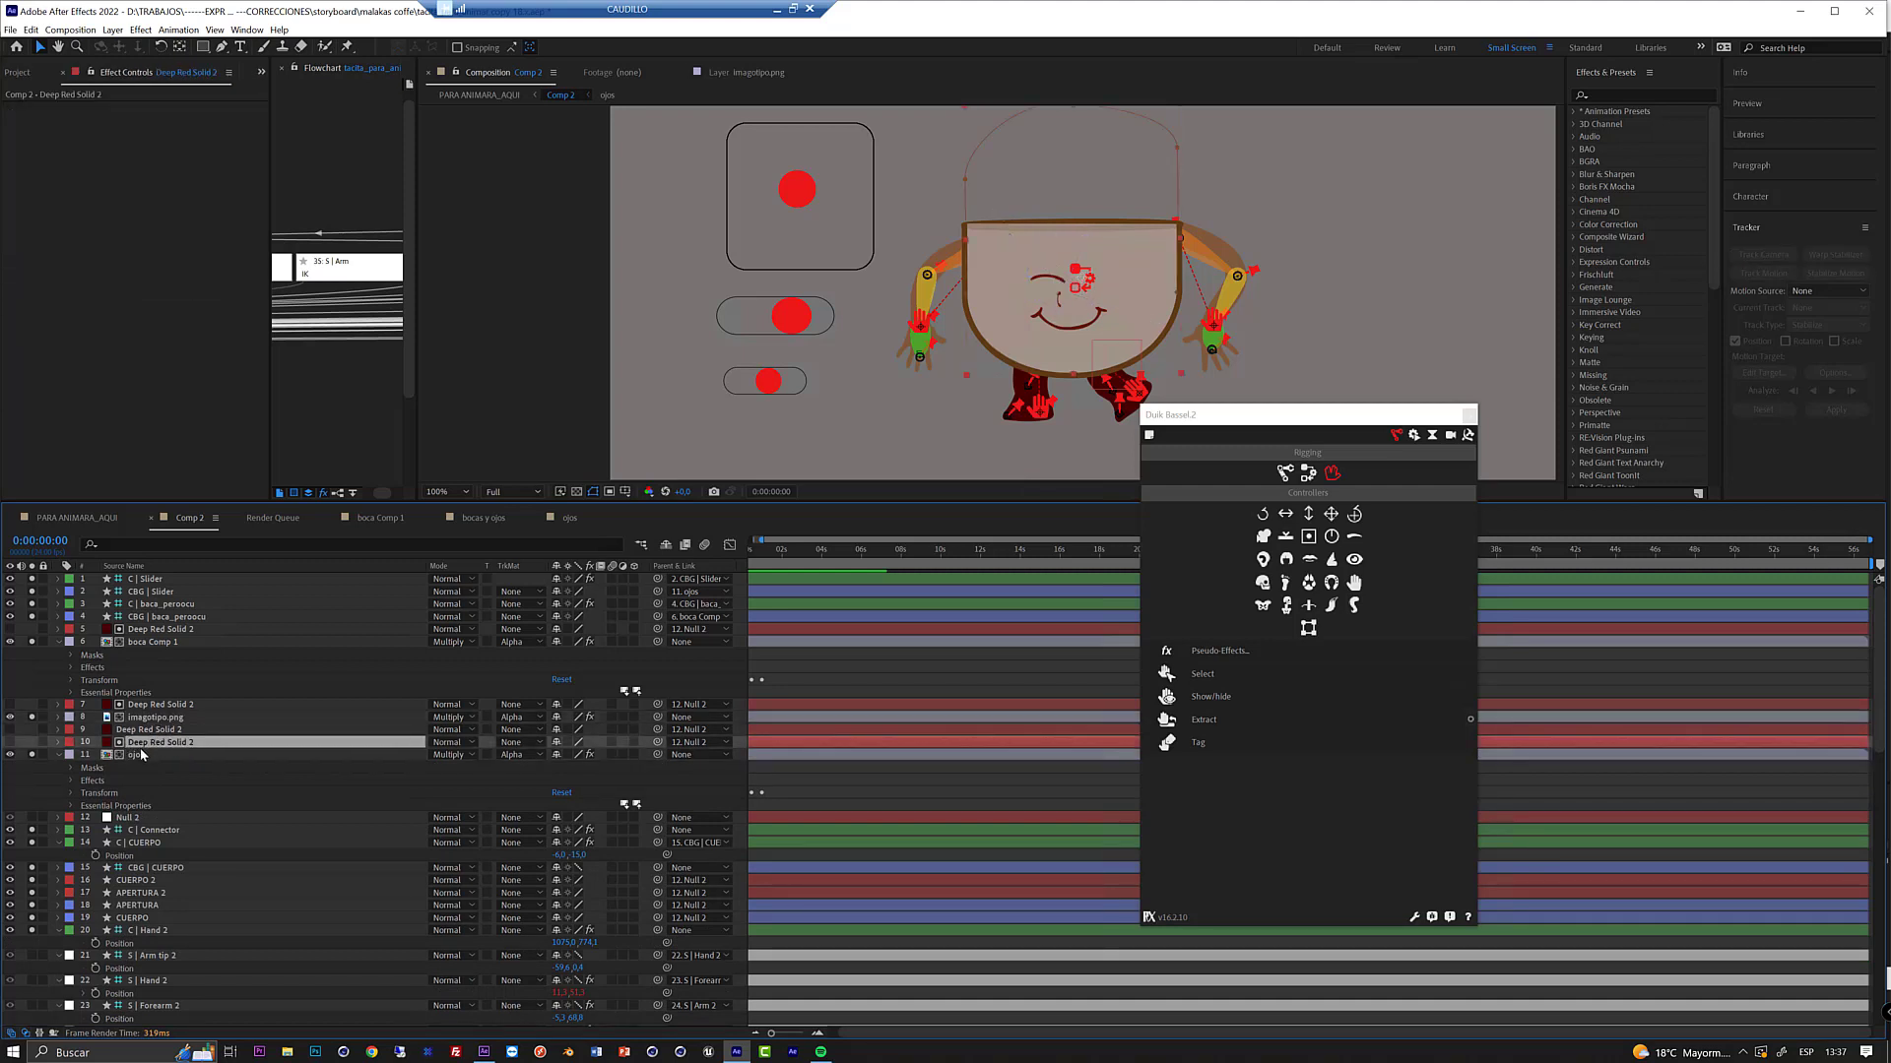
left_click(142, 757)
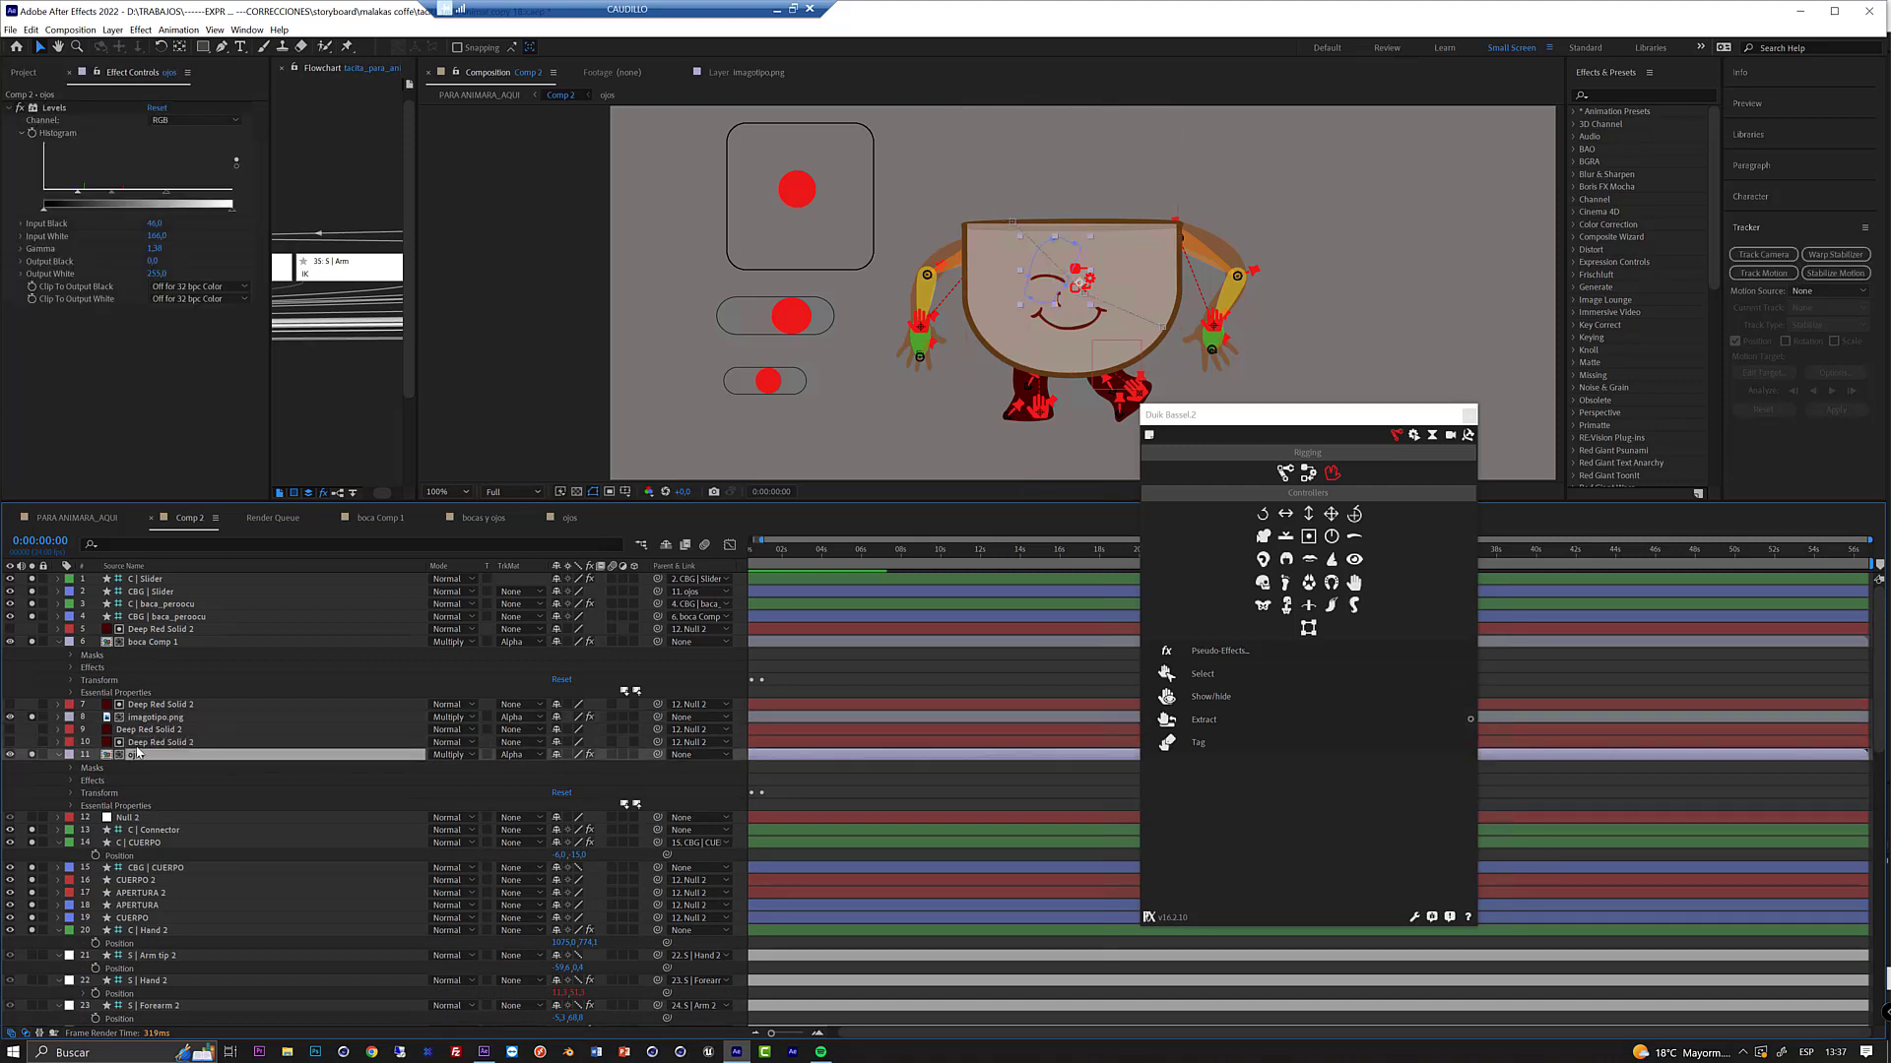
left_click(33, 743)
left_click(12, 754)
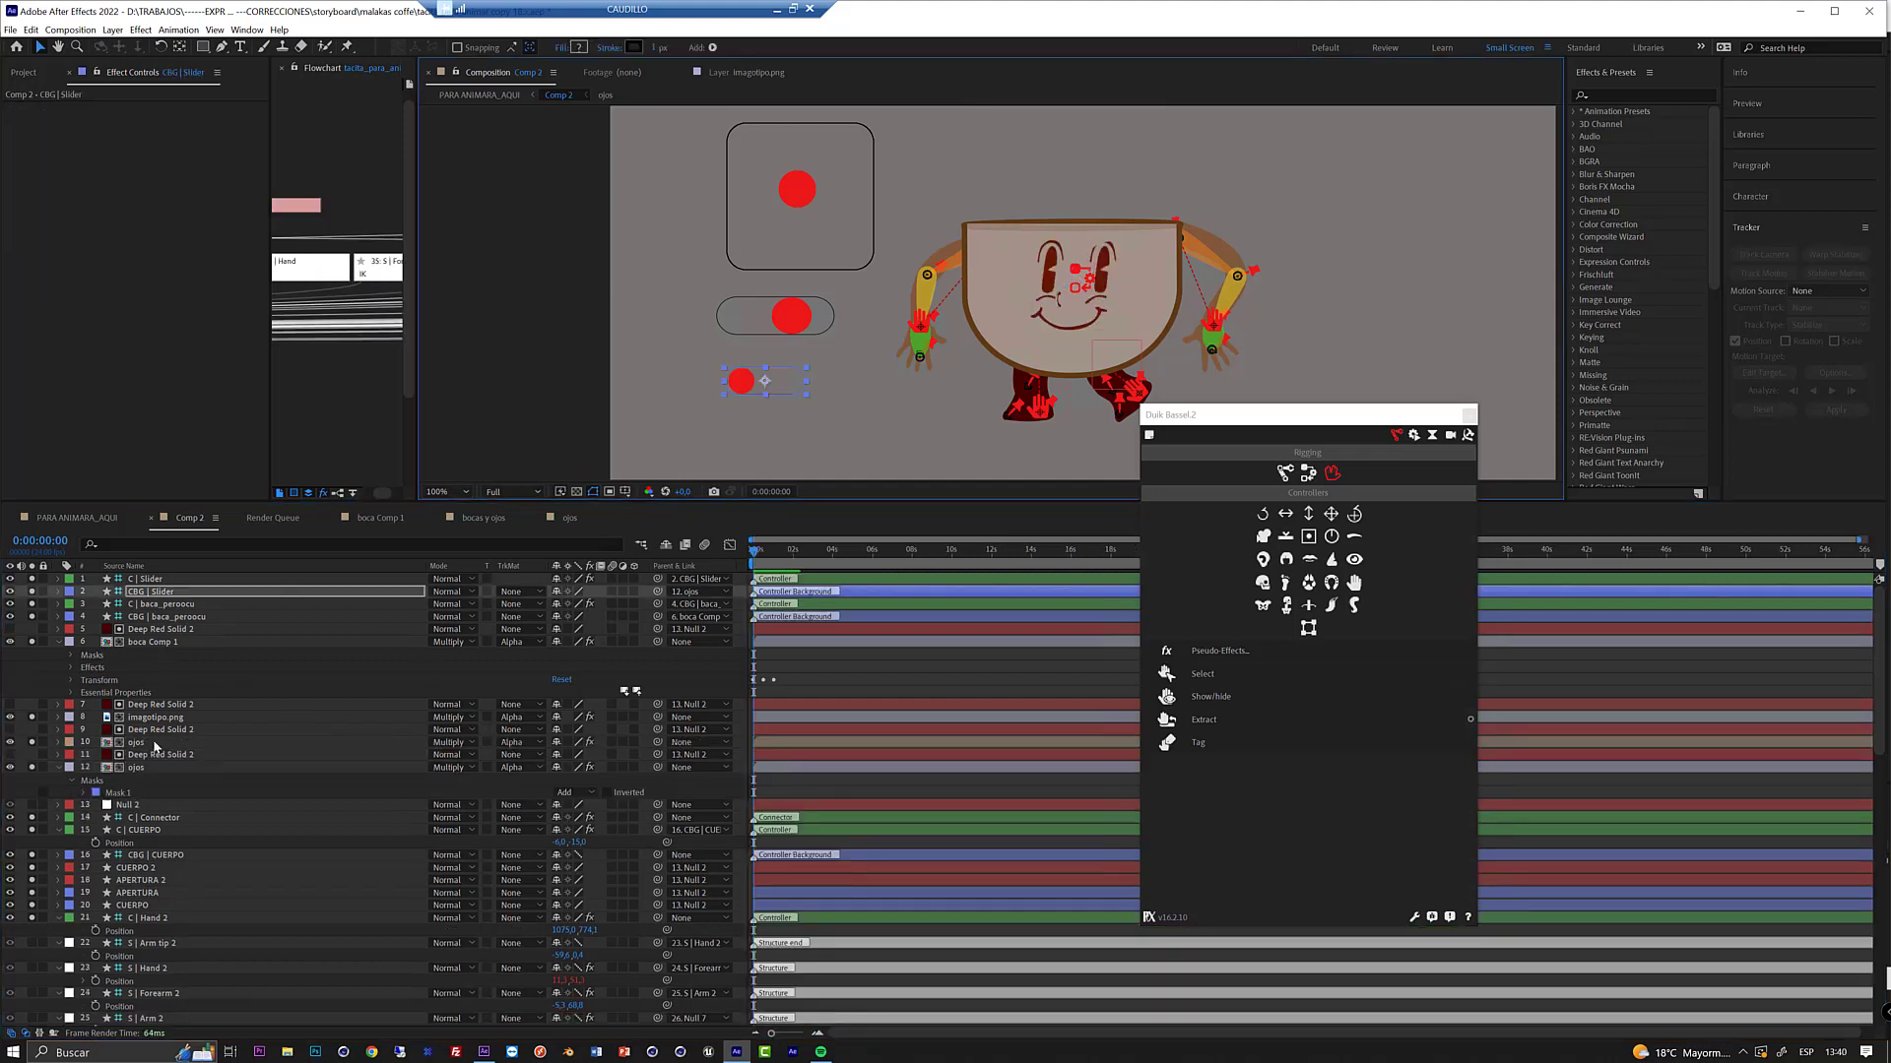
- Delete the upper ojos layer together with the Deep Red Solid 2 layer directly above it from Comp 2
left_click(137, 753)
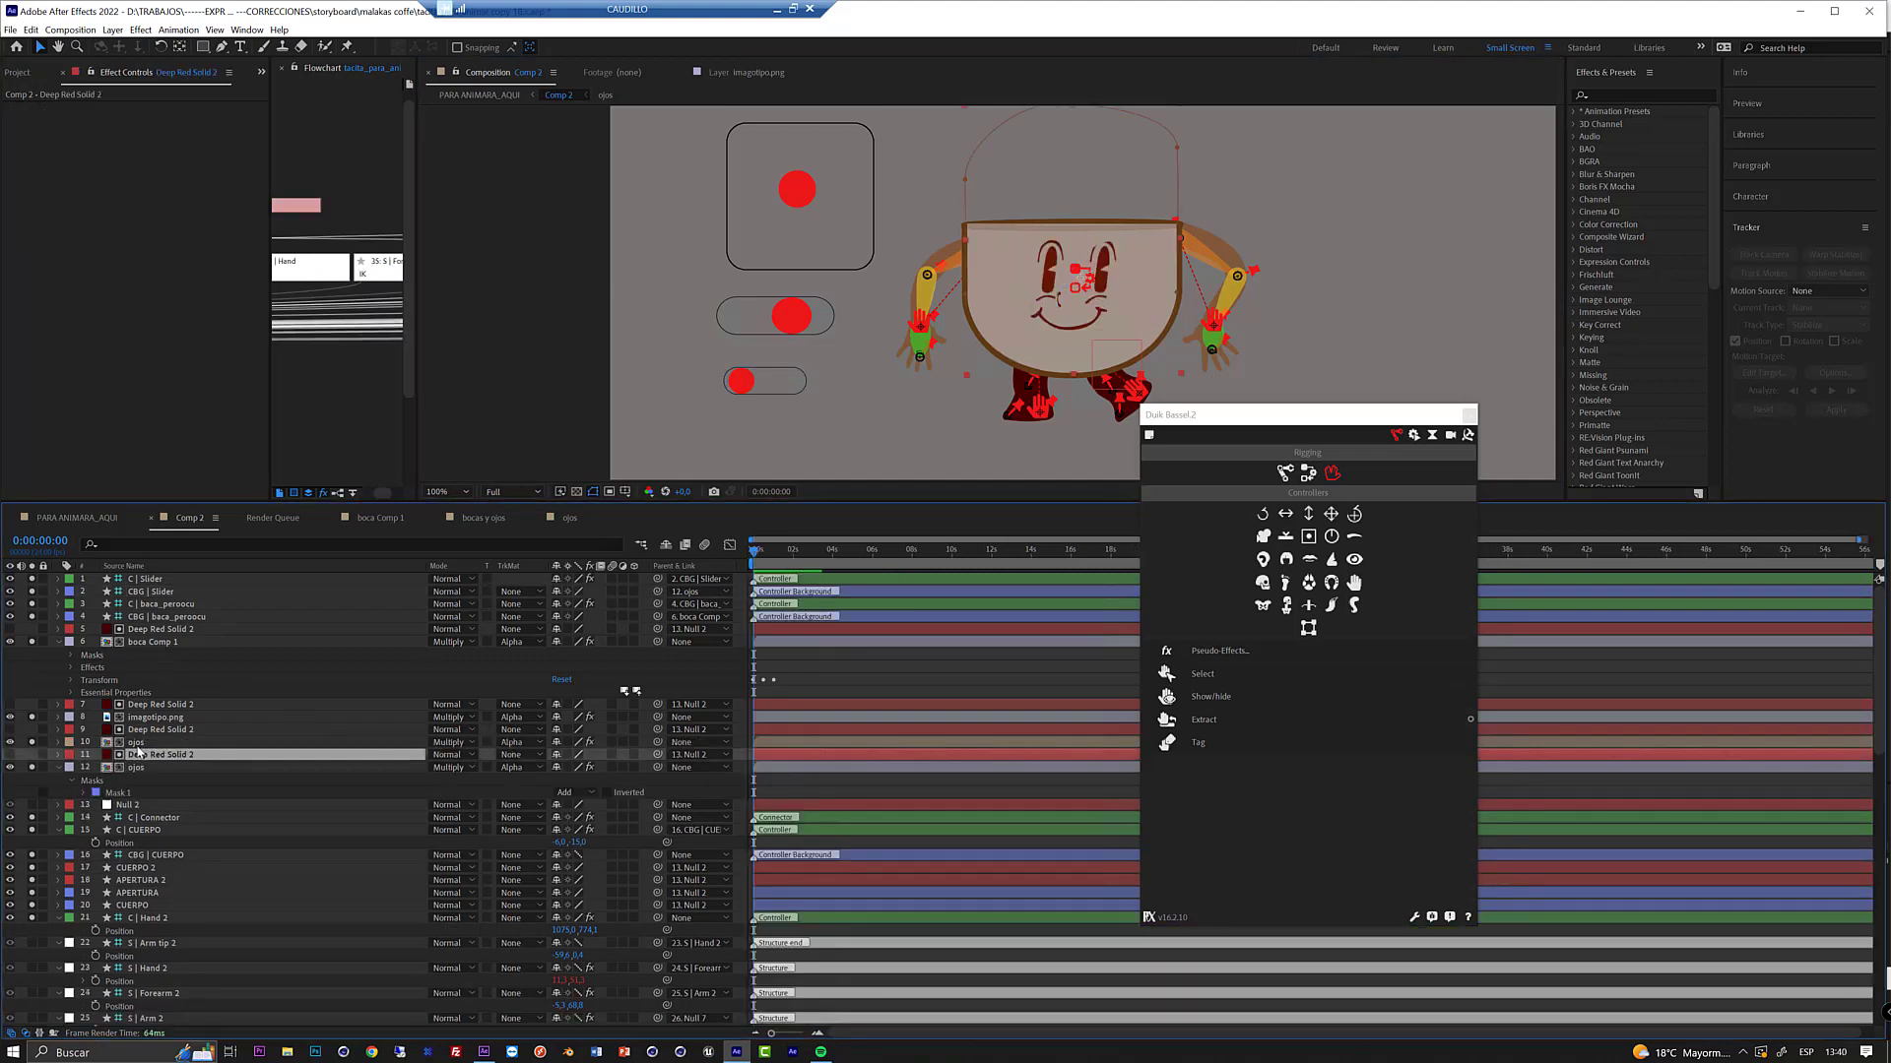
left_click(138, 742)
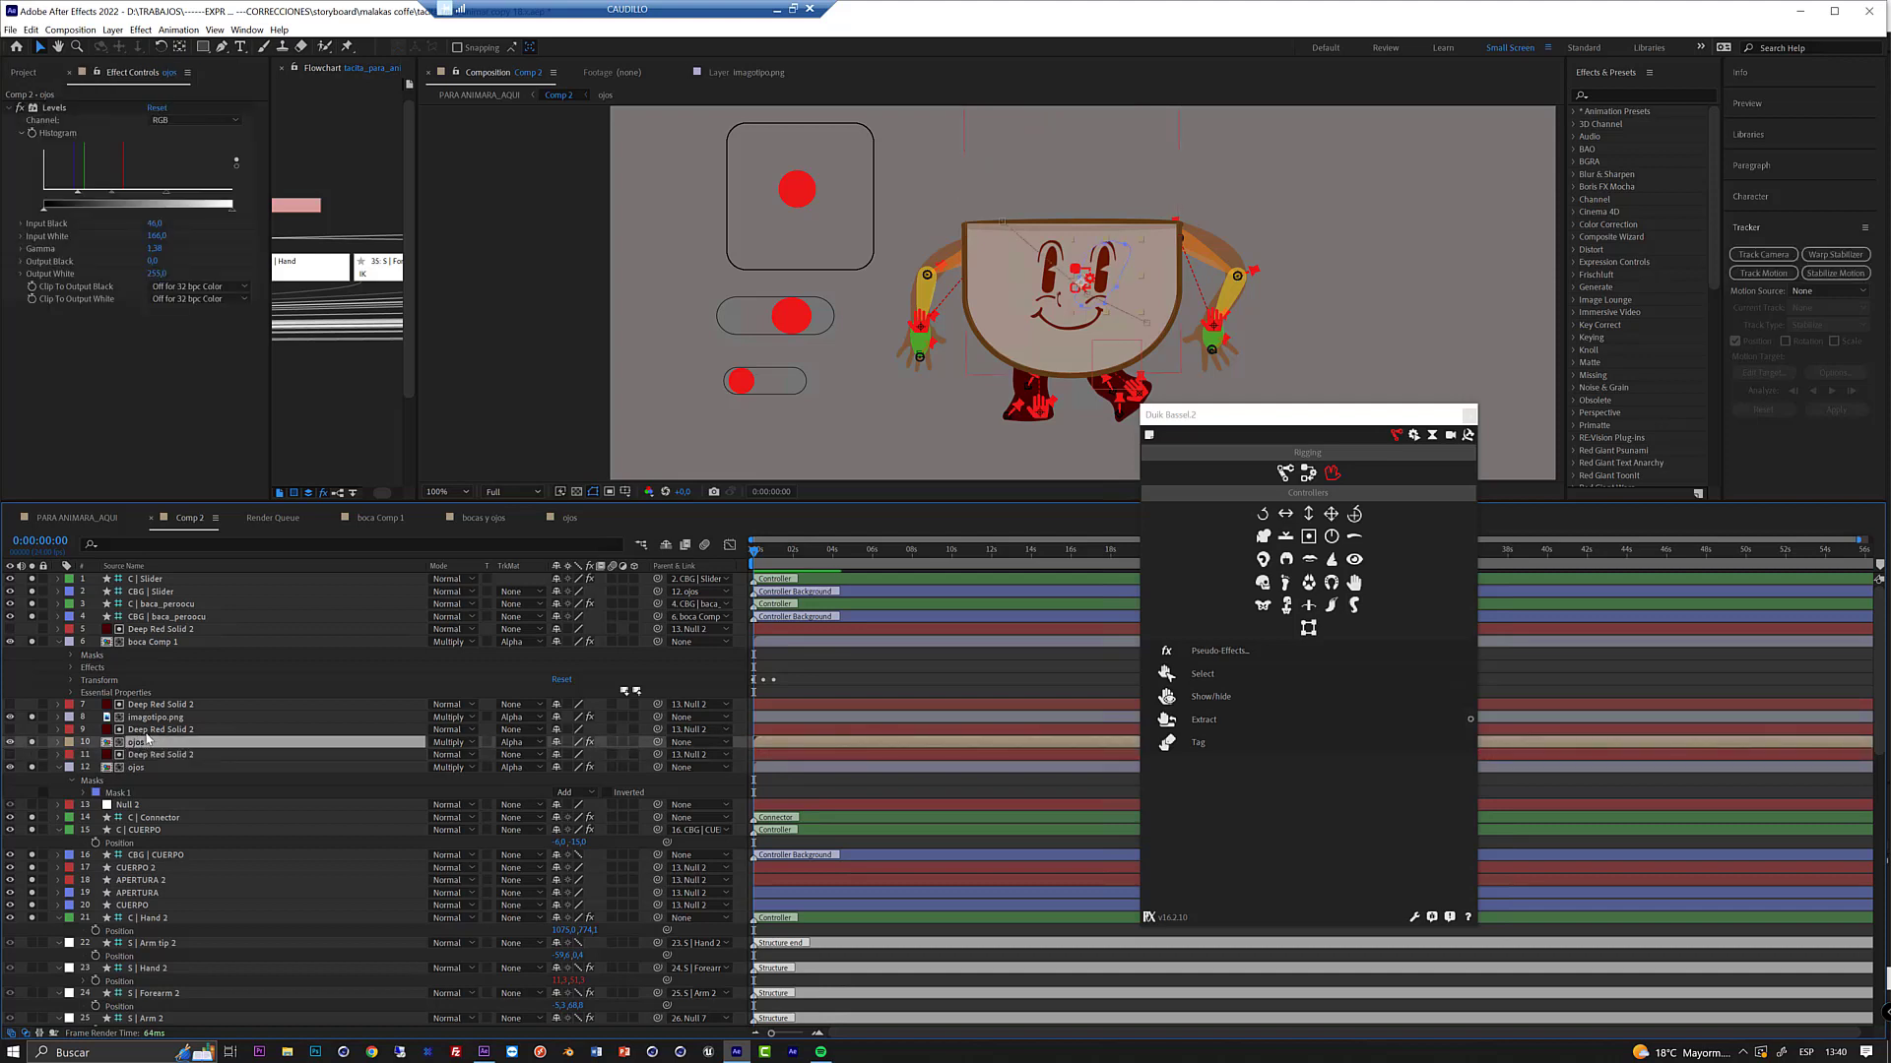
left_click(146, 733, "shift")
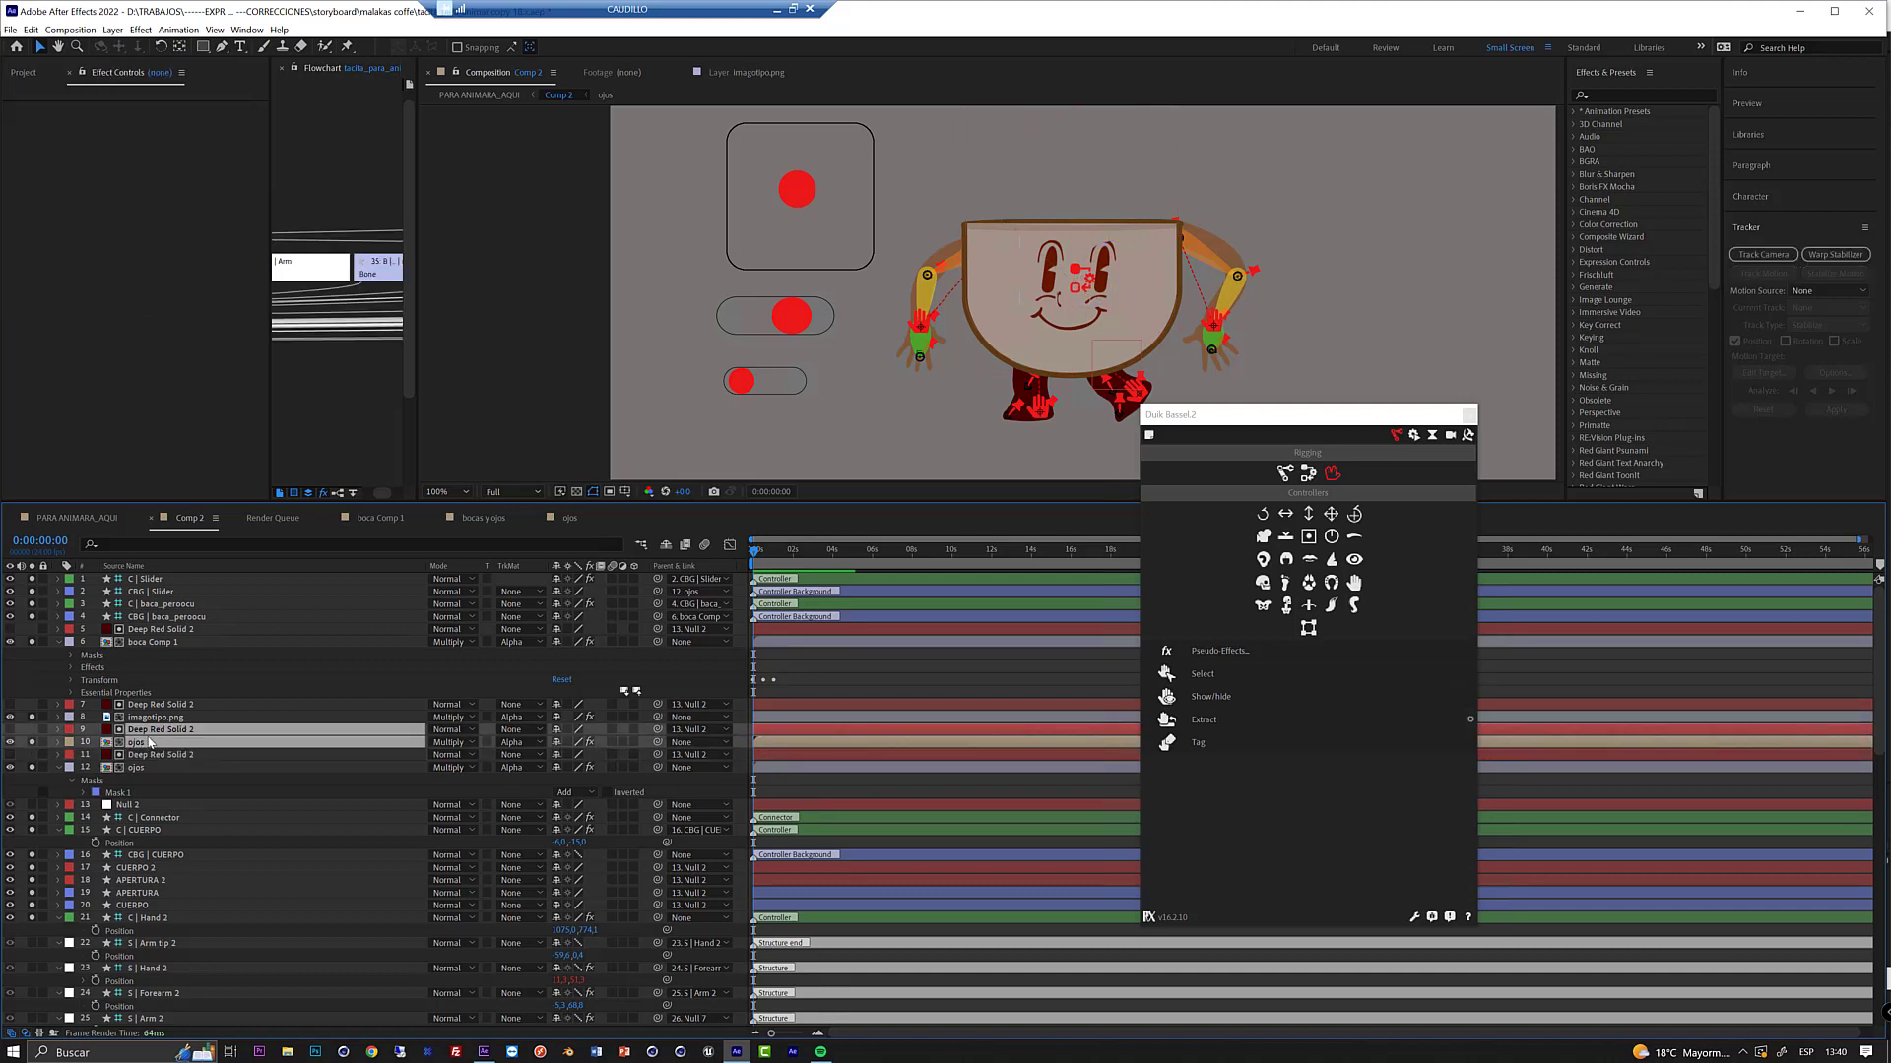
key("Delete")
- Delete Mask 1 from the remaining ojos layer so both eyes are revealed, and lock the layer
left_click(134, 742)
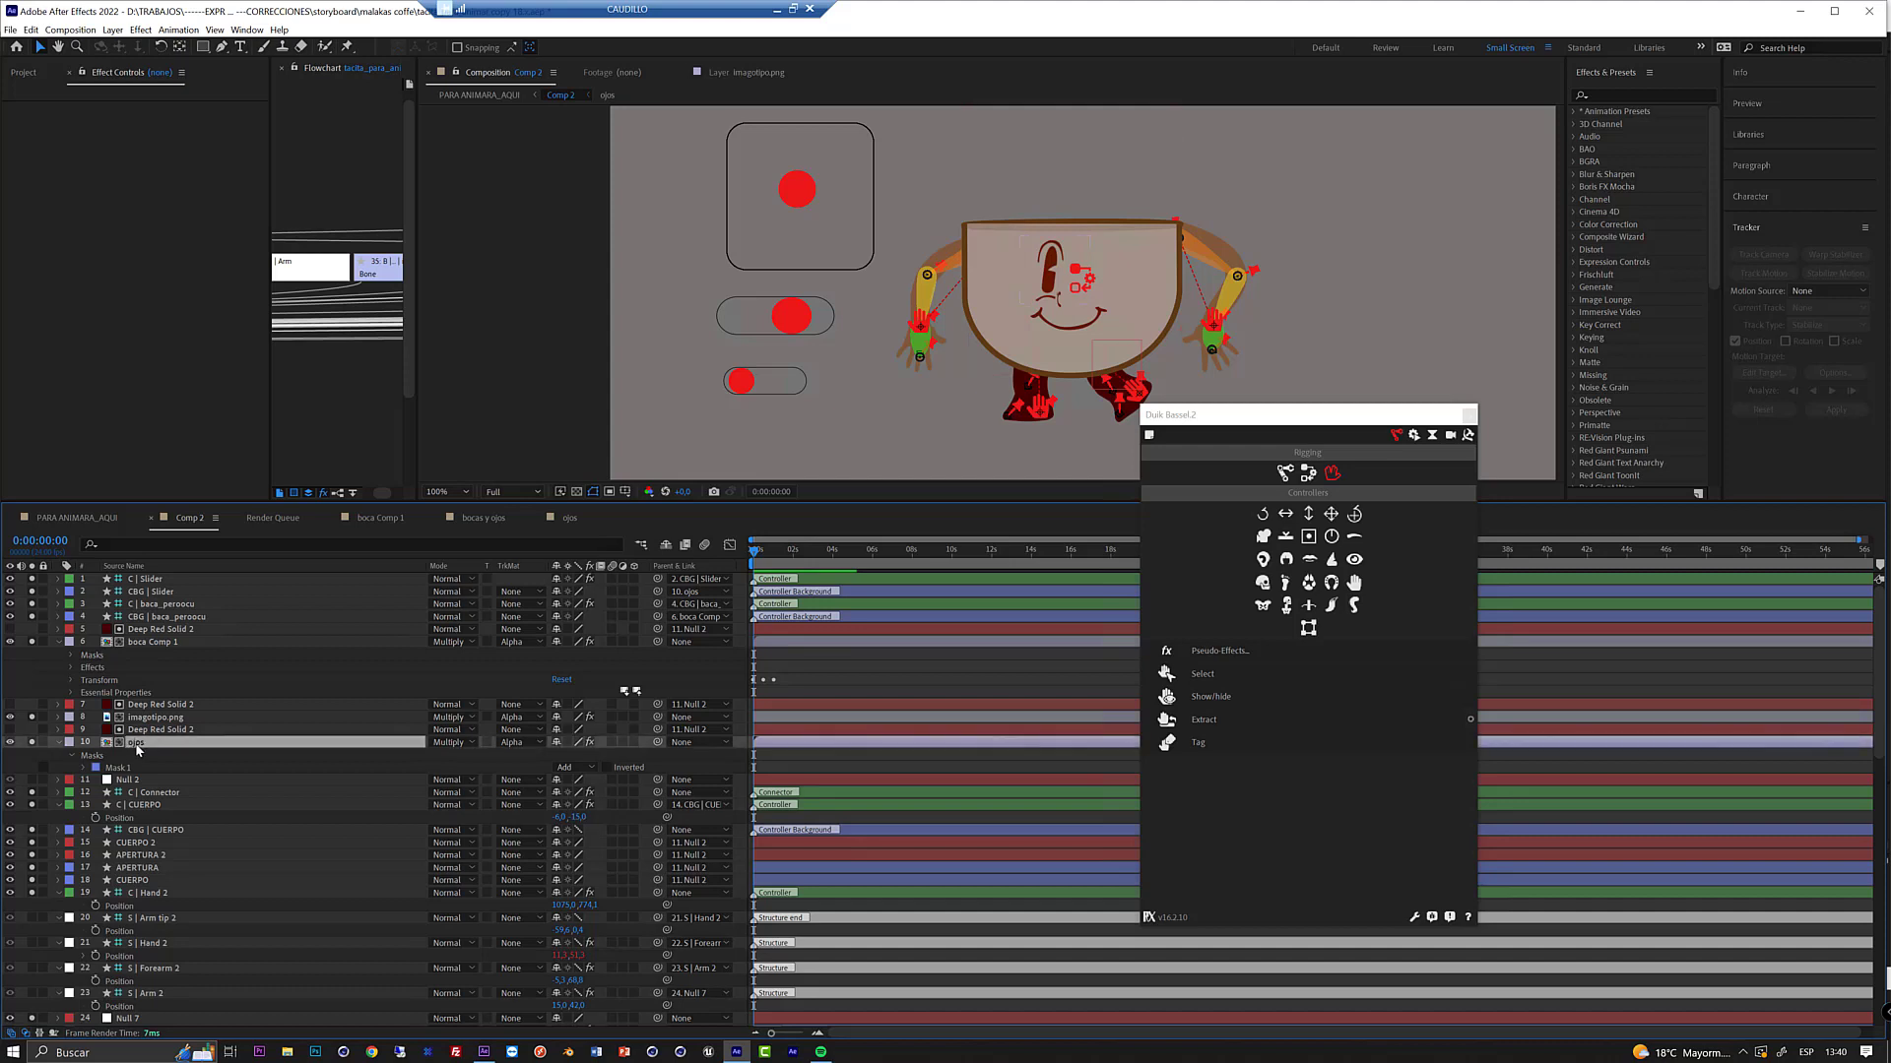
key("comma")
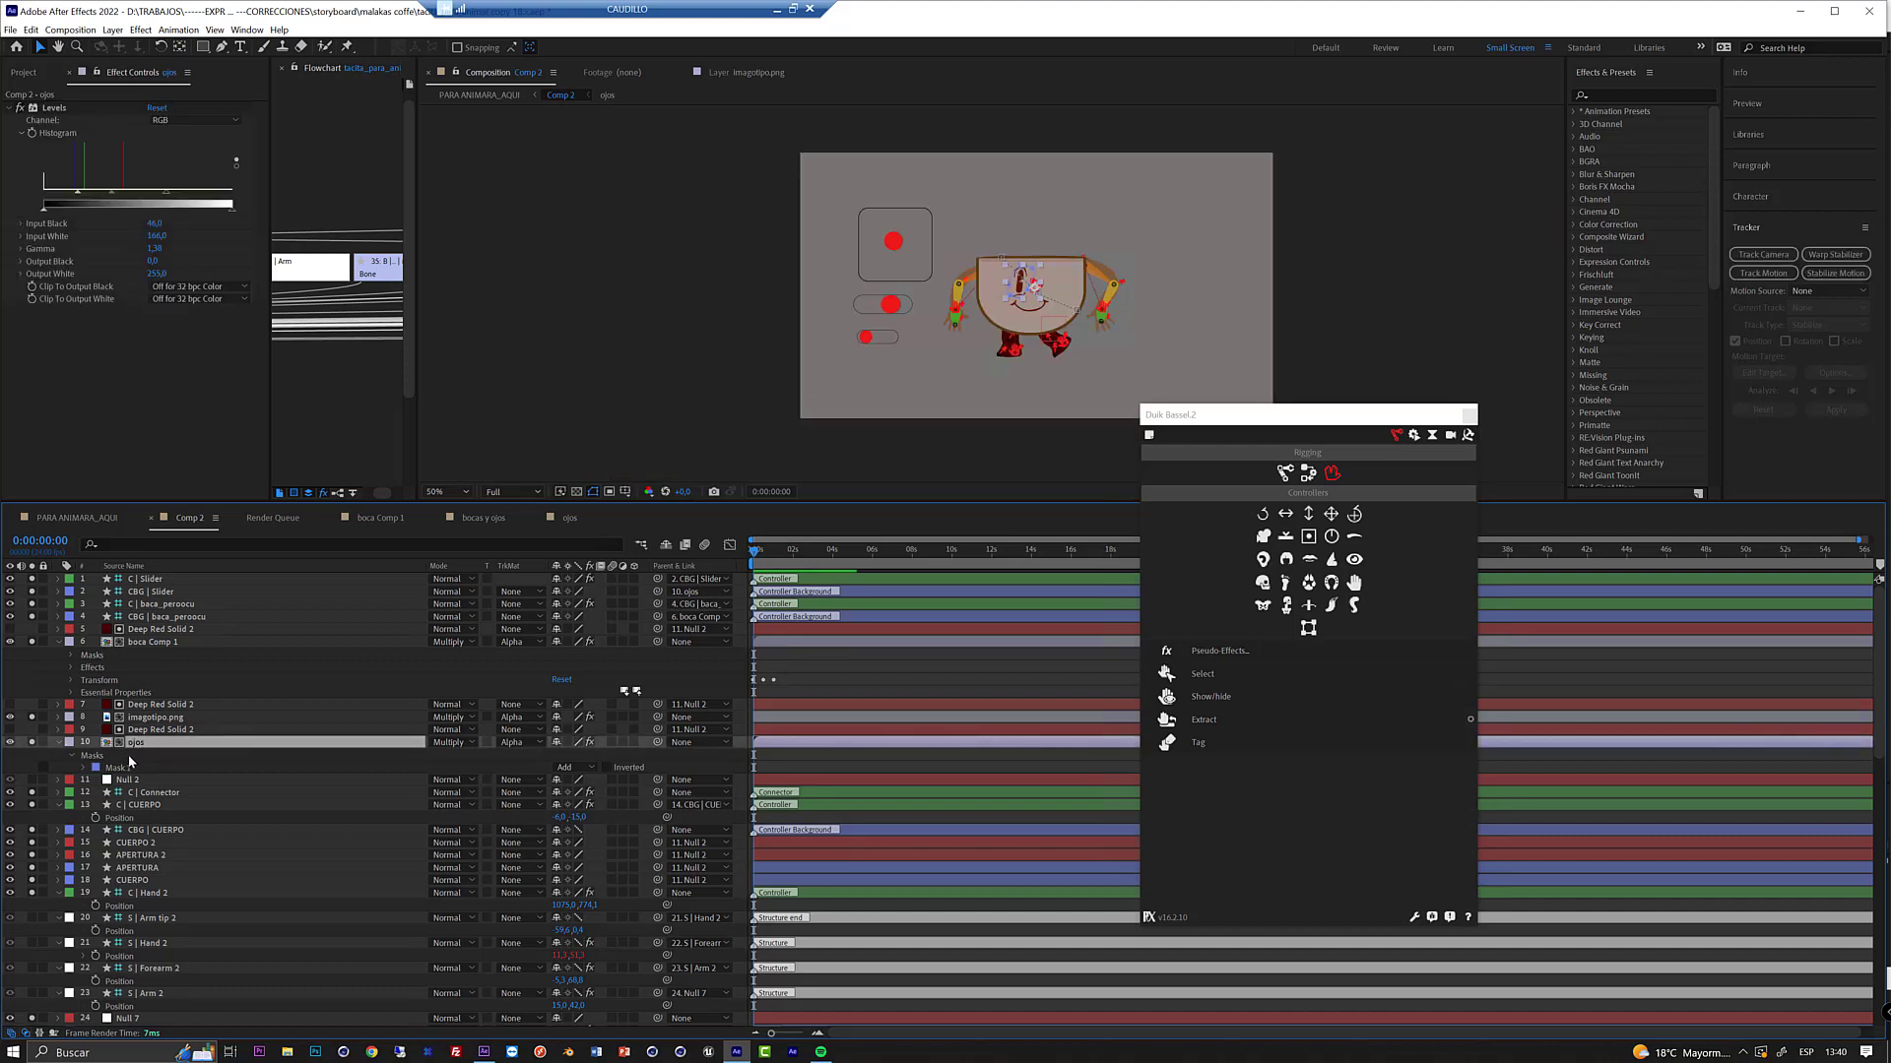
key("m")
left_click(116, 758)
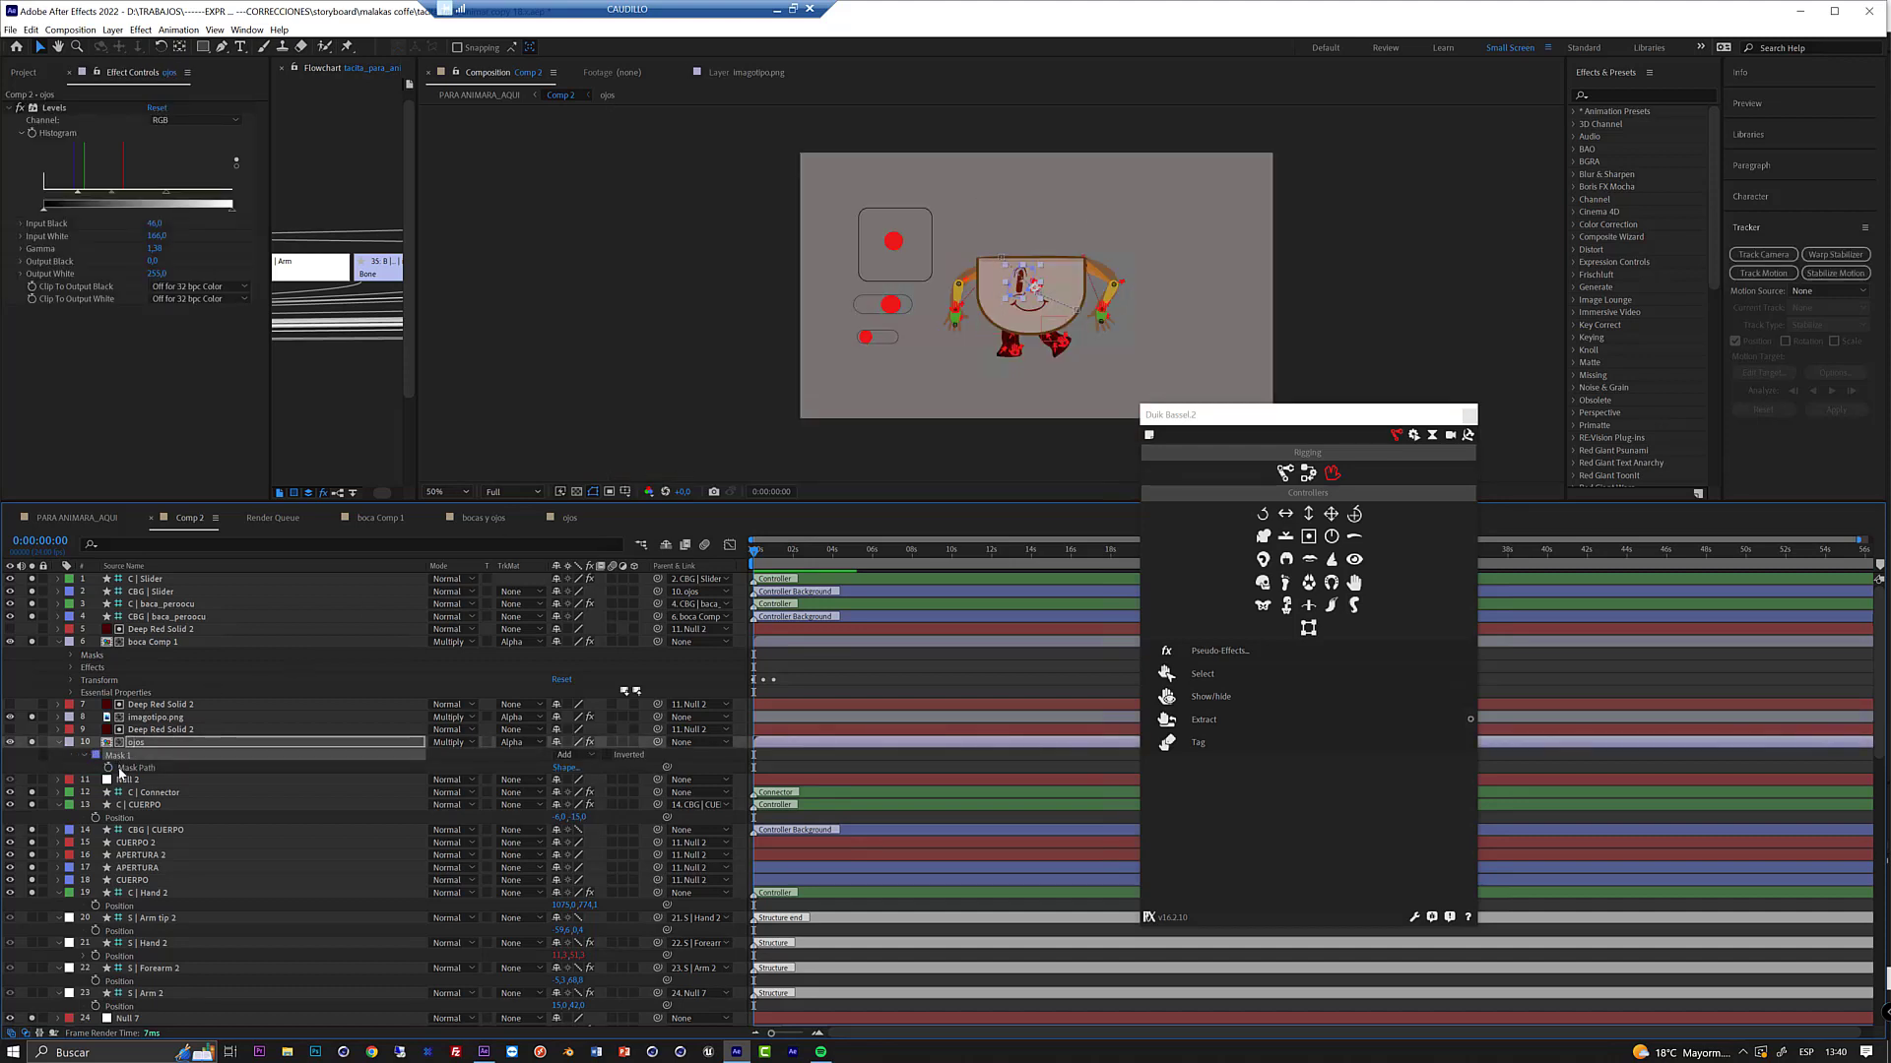
key("Delete")
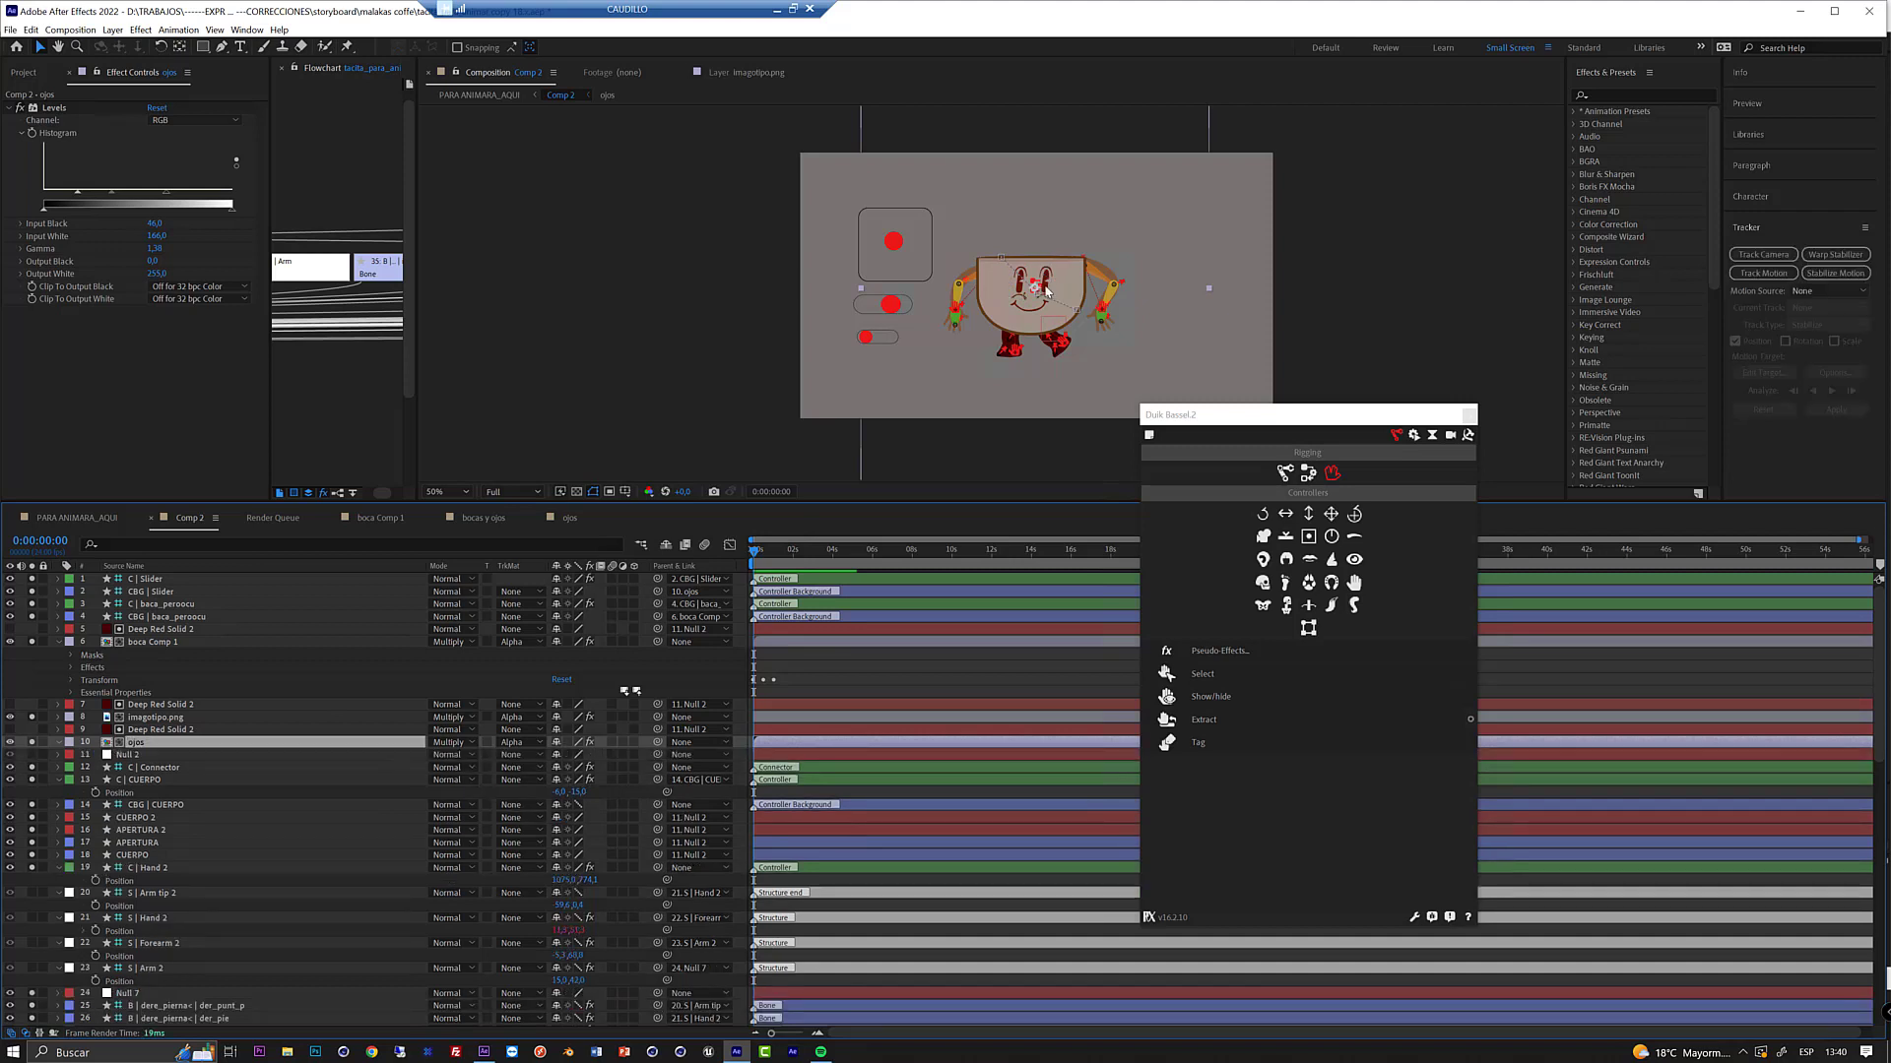
key("z")
left_click(1043, 281)
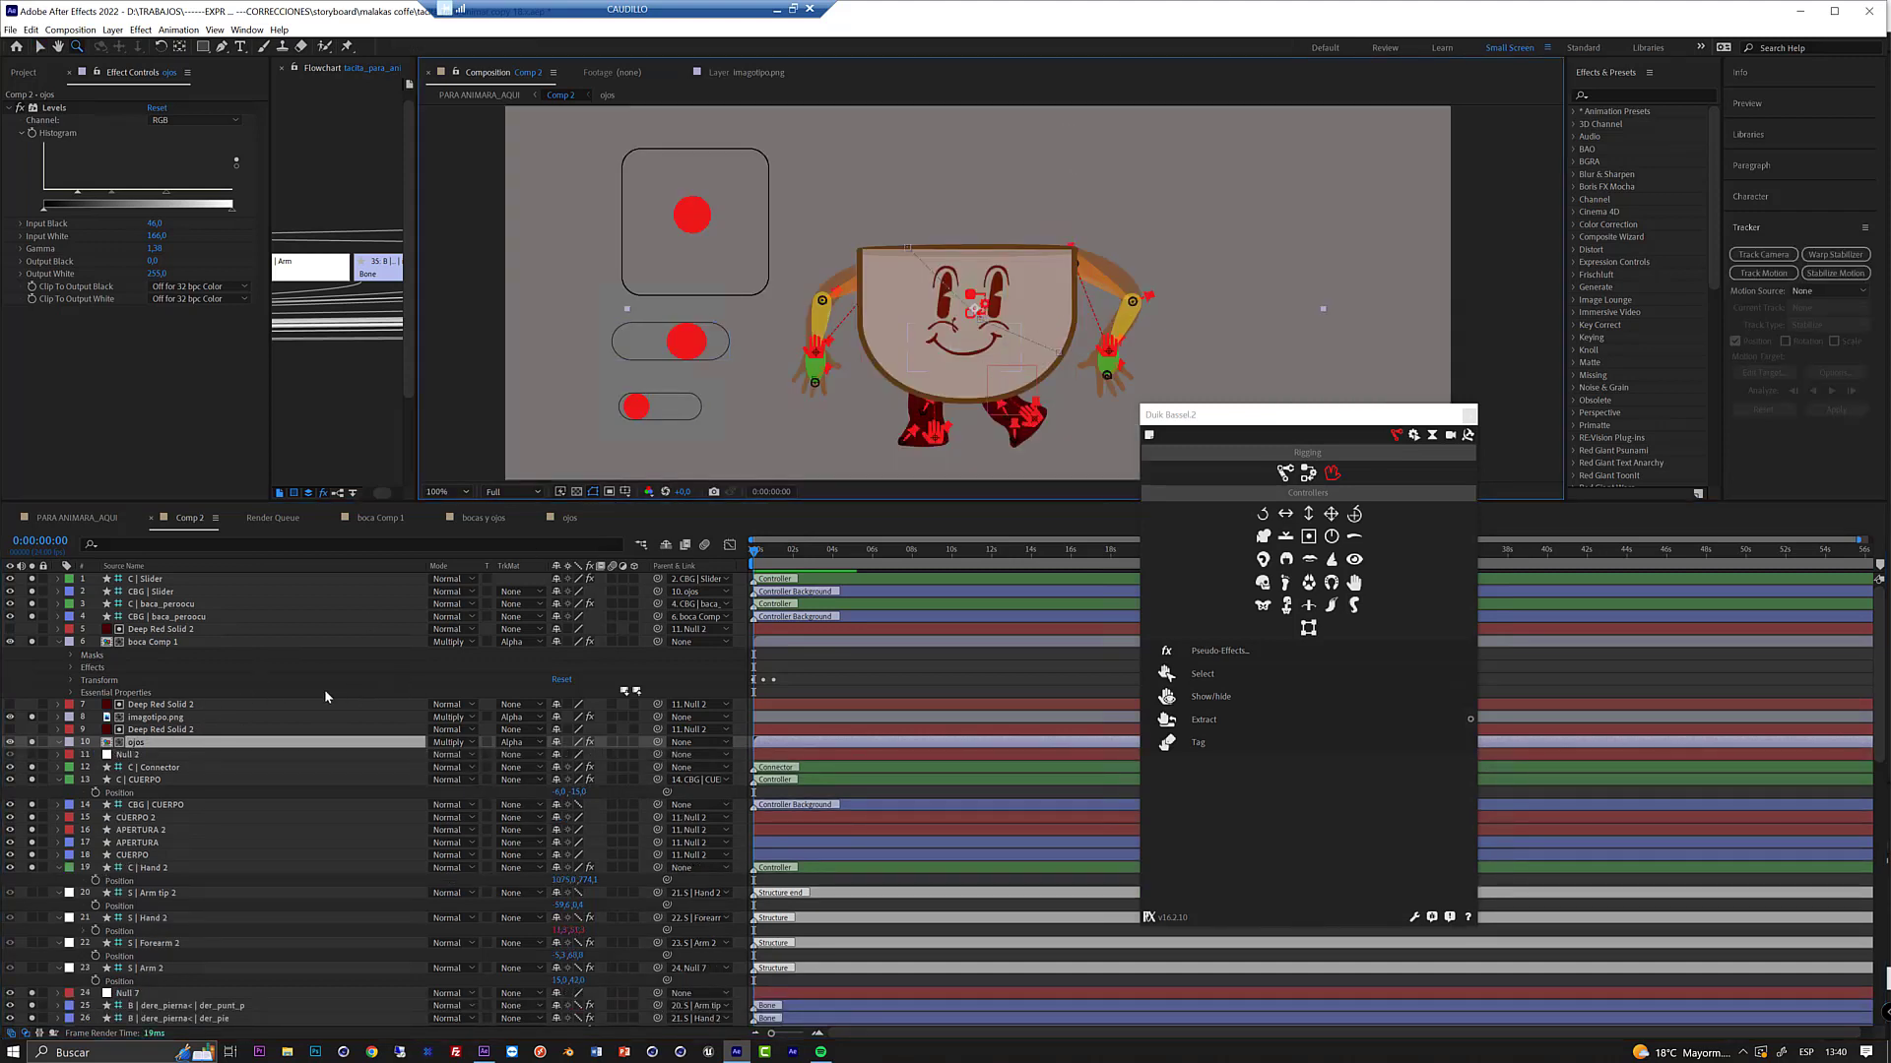
left_click(44, 744)
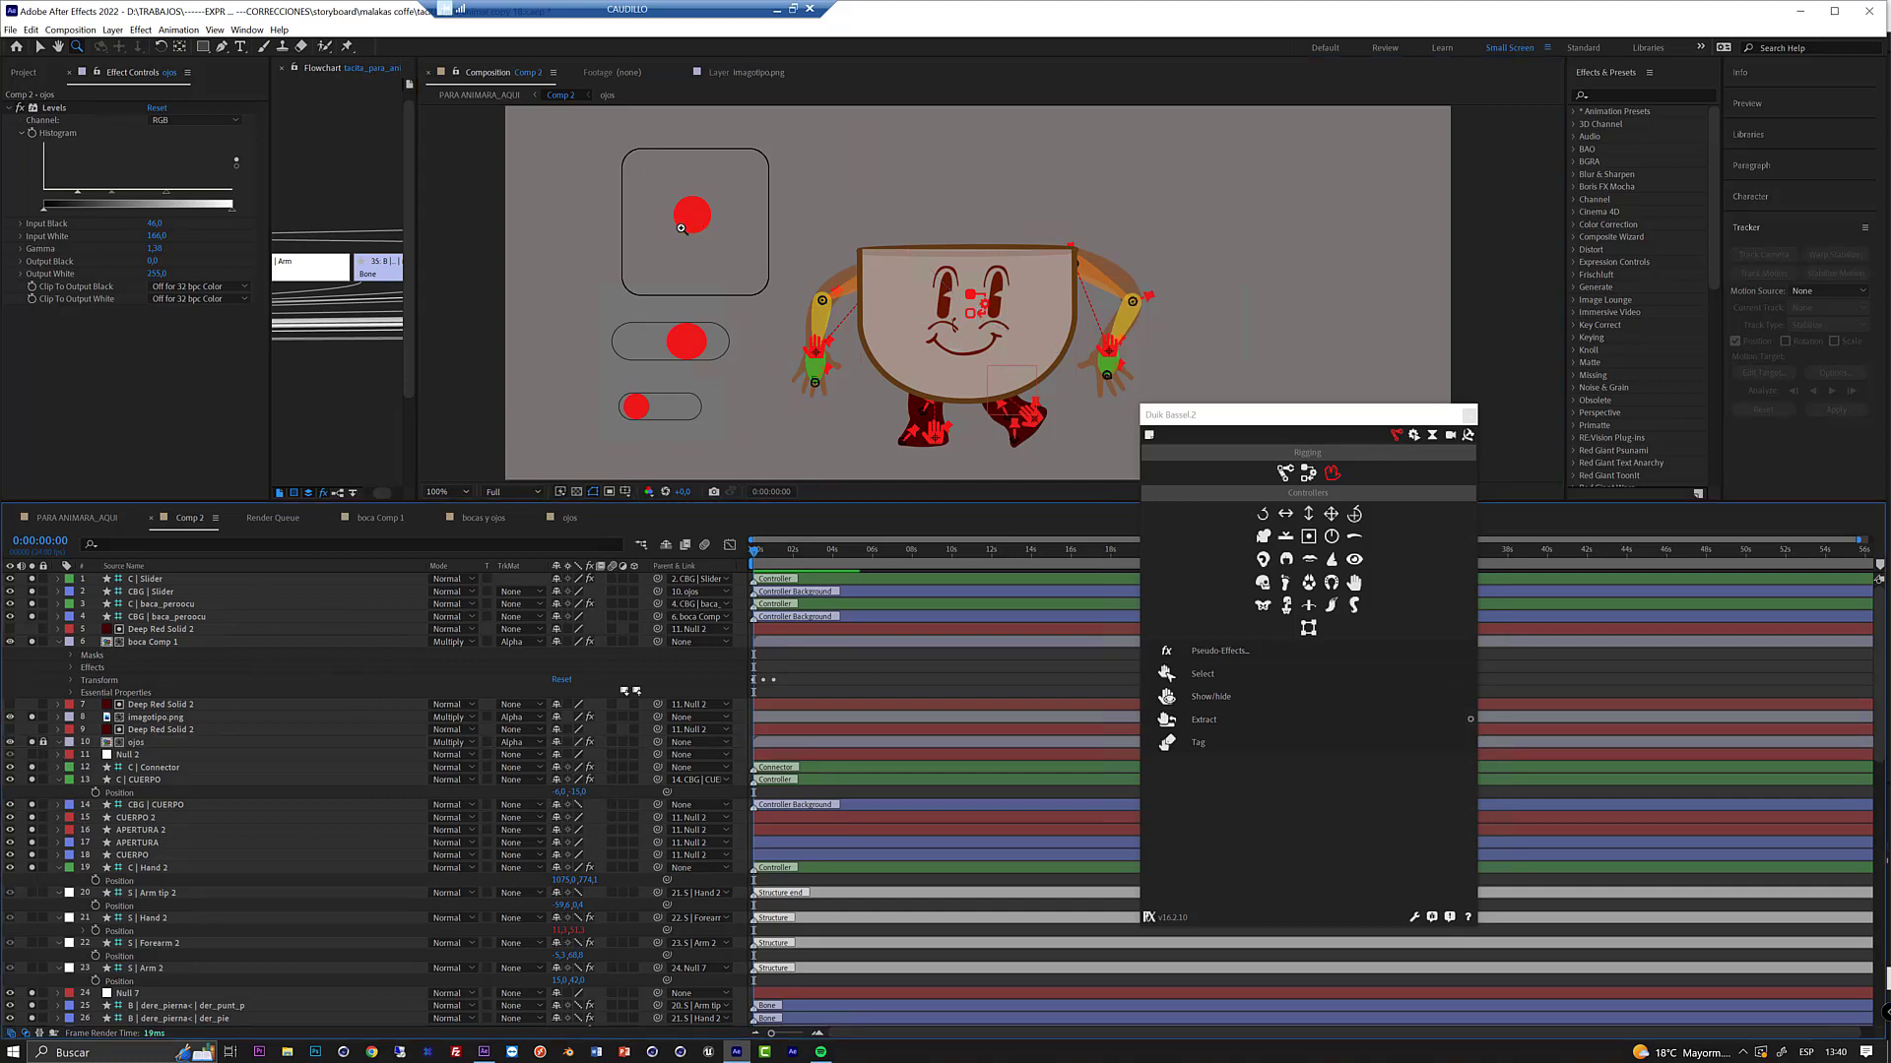
- Test the body controller, and set the parent of the mouth and eye slider backgrounds to None
mouse_move(686, 229)
left_mouse_down()
mouse_move(724, 186)
mouse_move(713, 239)
mouse_move(671, 239)
mouse_move(662, 212)
mouse_move(691, 202)
mouse_move(690, 252)
mouse_move(673, 225)
mouse_move(696, 222)
left_mouse_up()
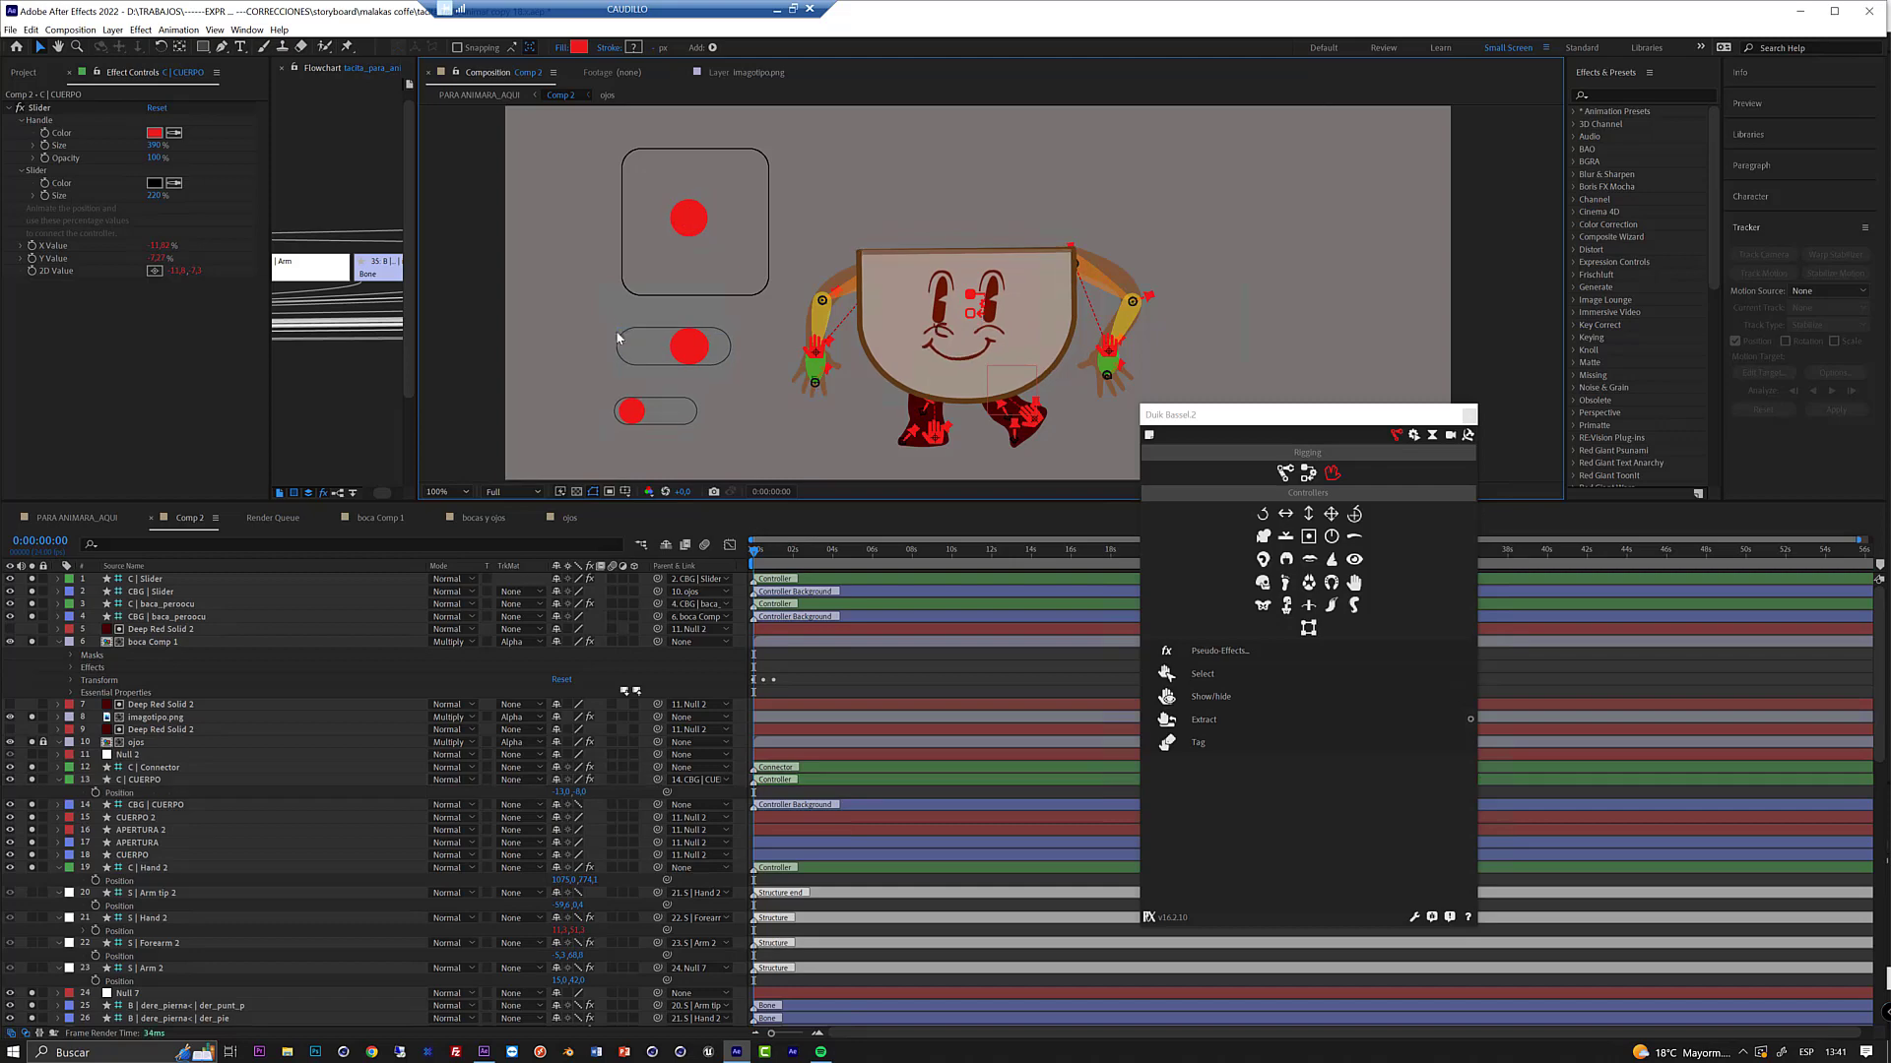
left_click(621, 346)
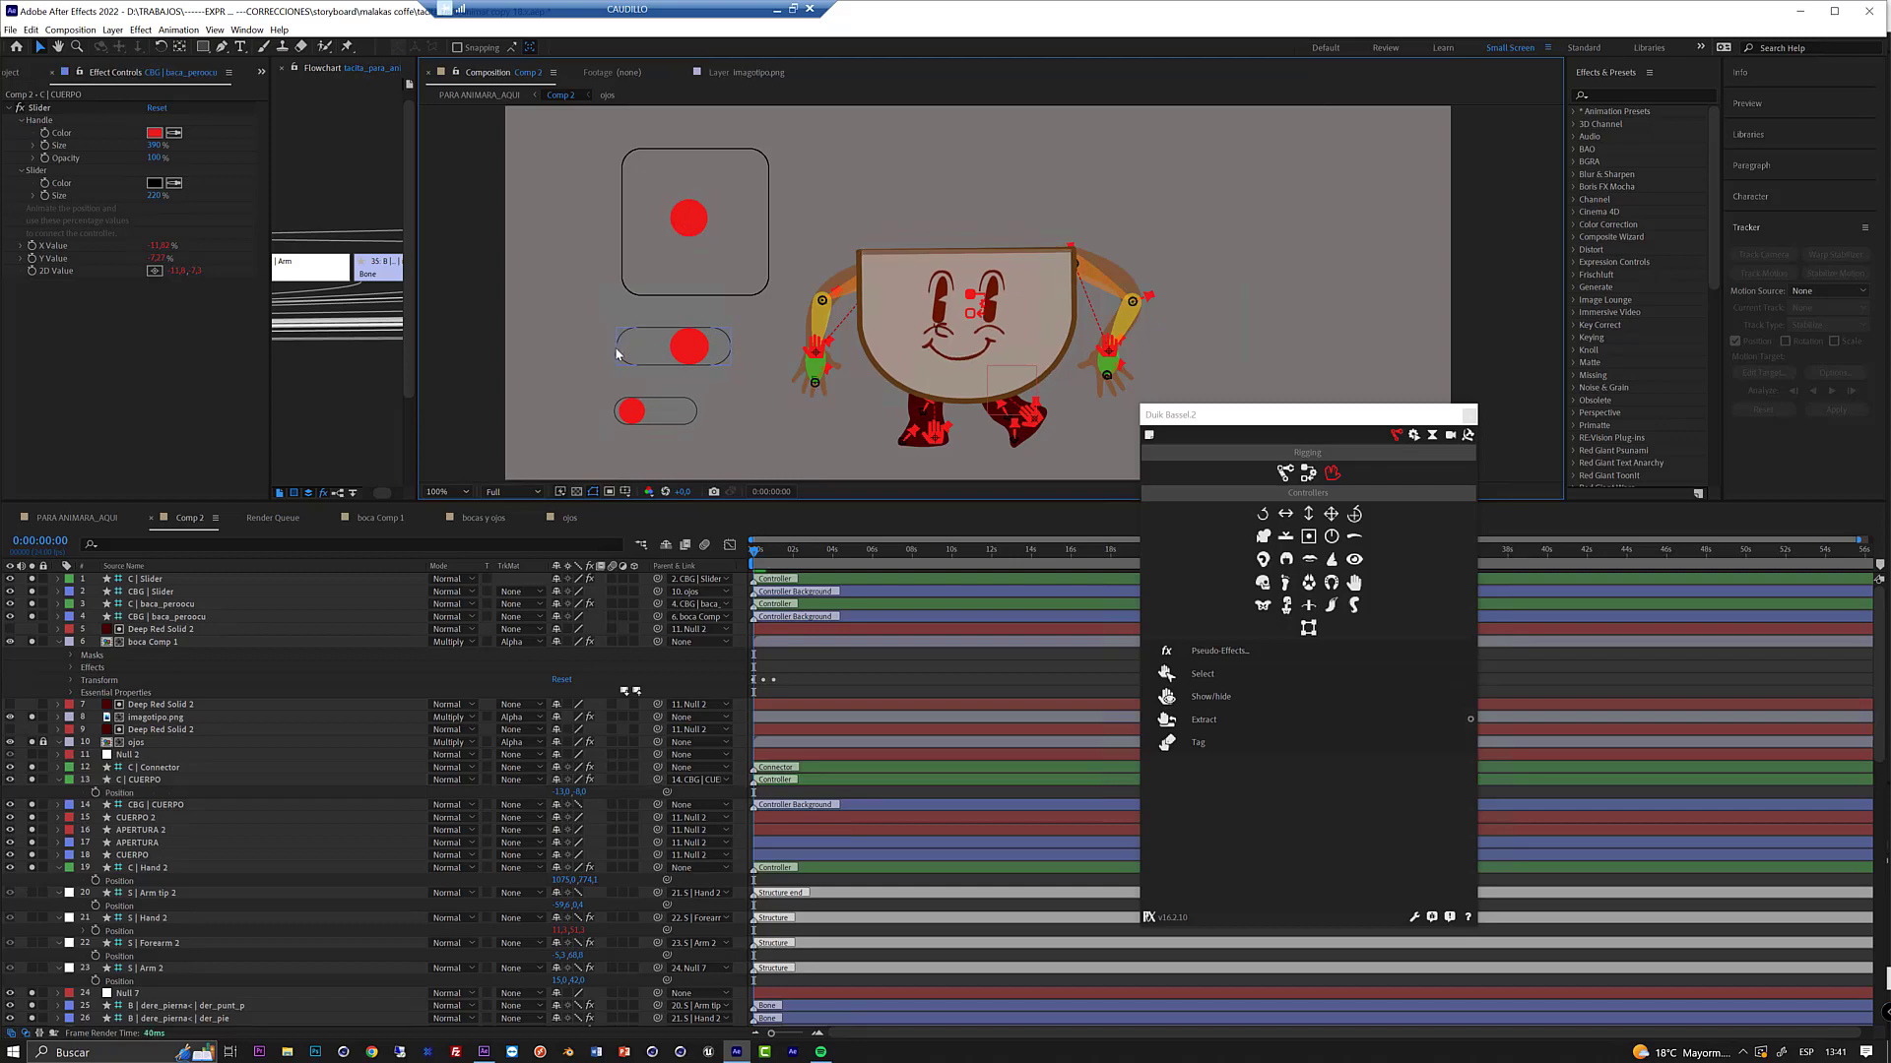
left_click(697, 616)
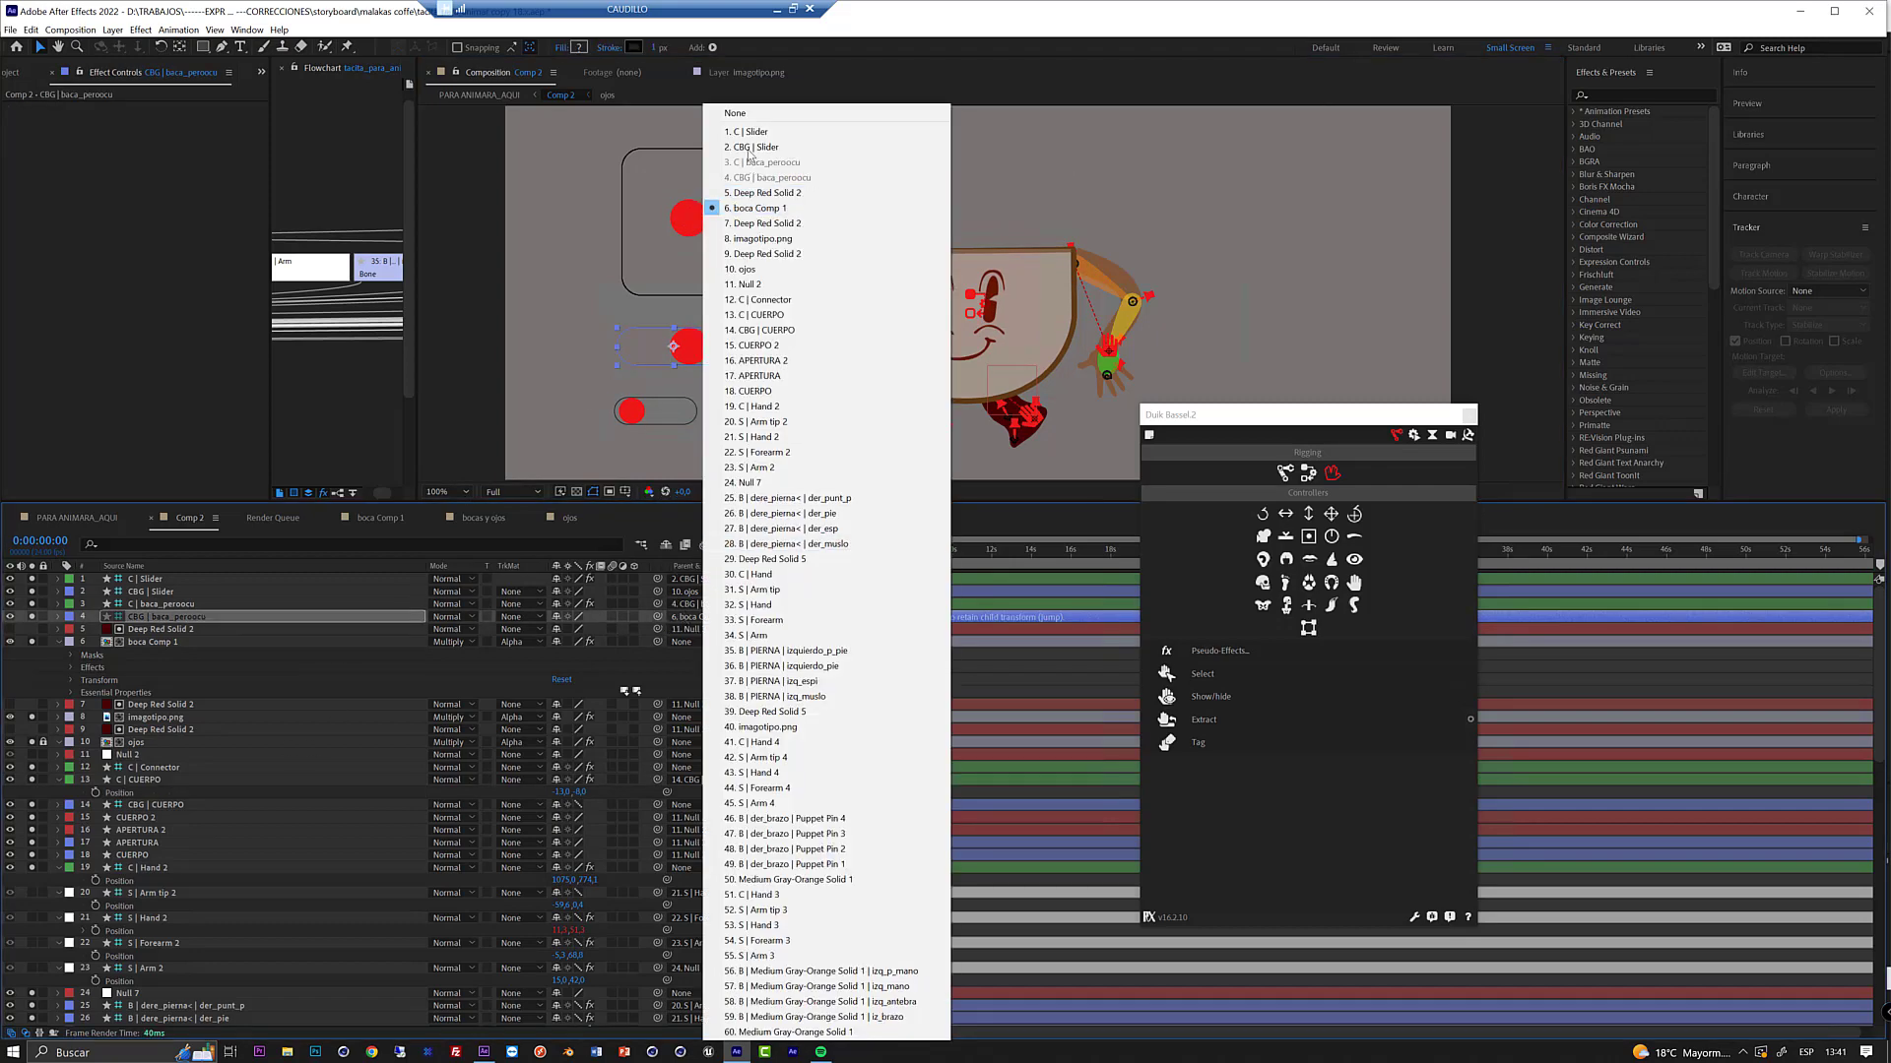
left_click(754, 115)
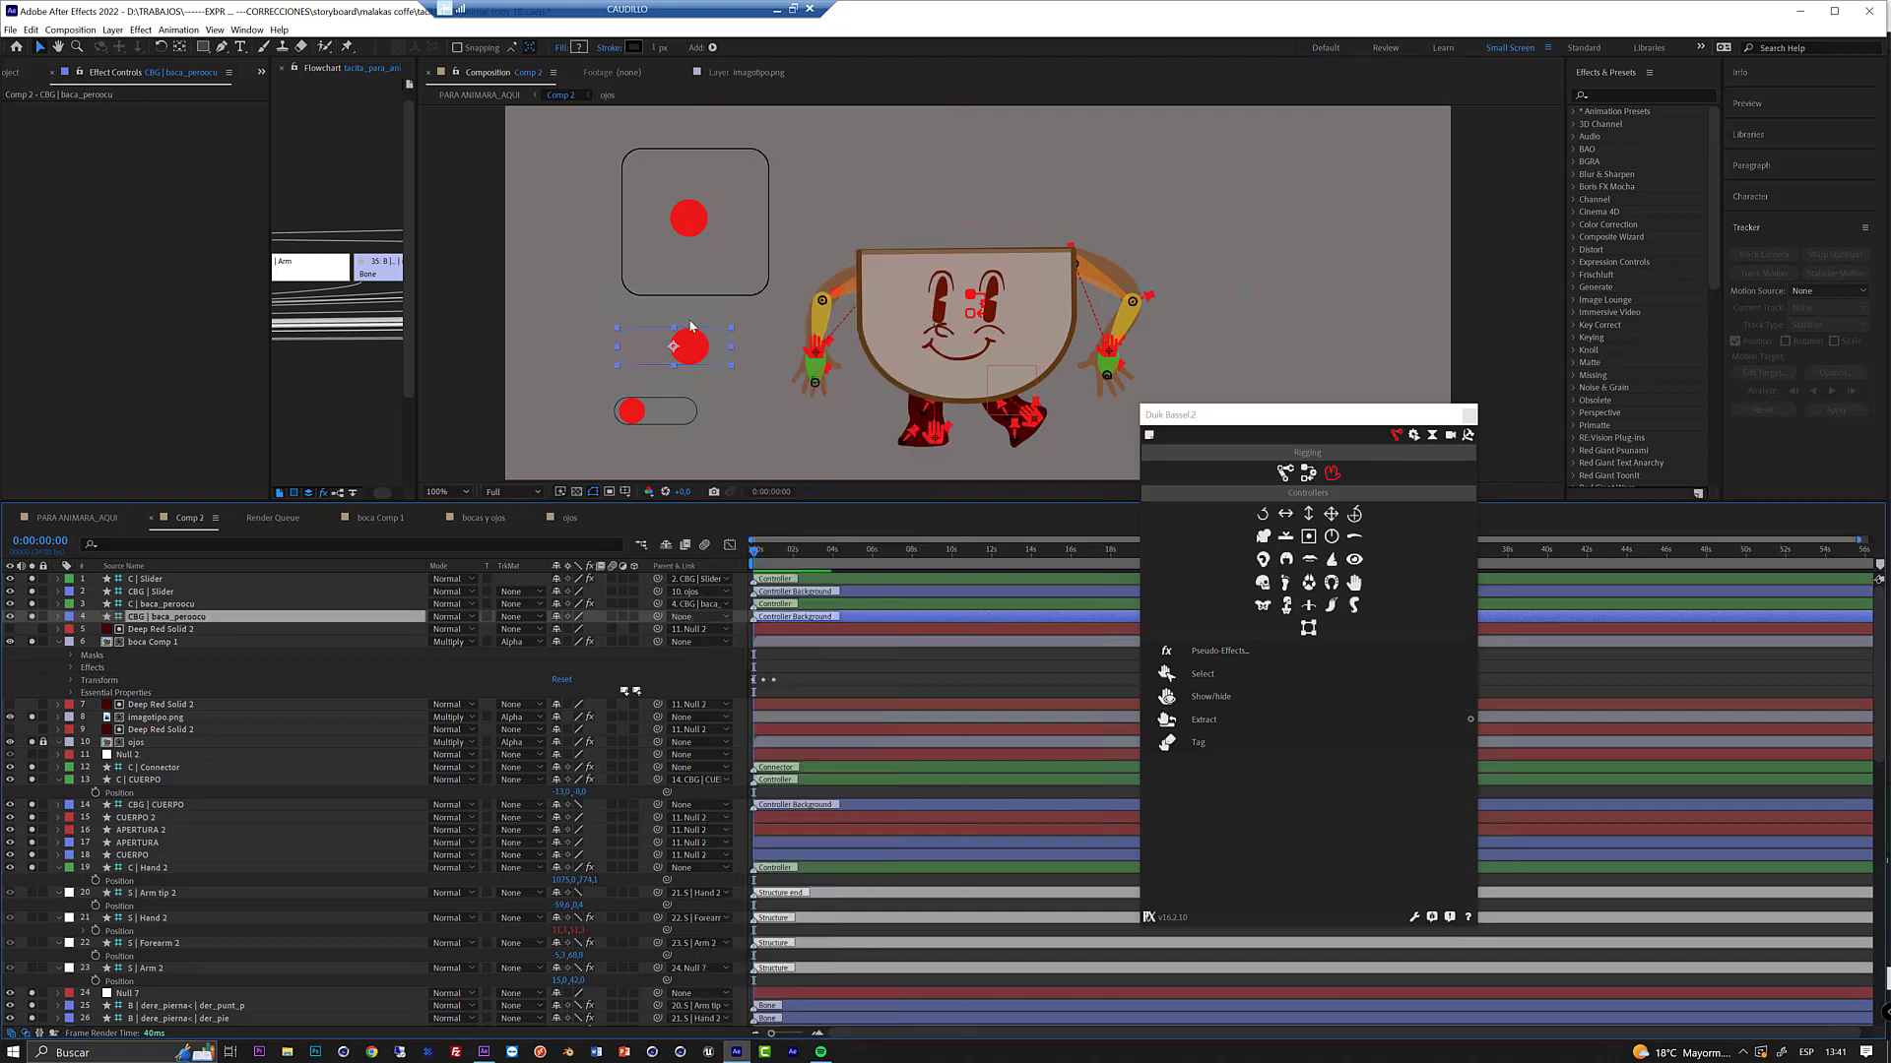
left_click(693, 427)
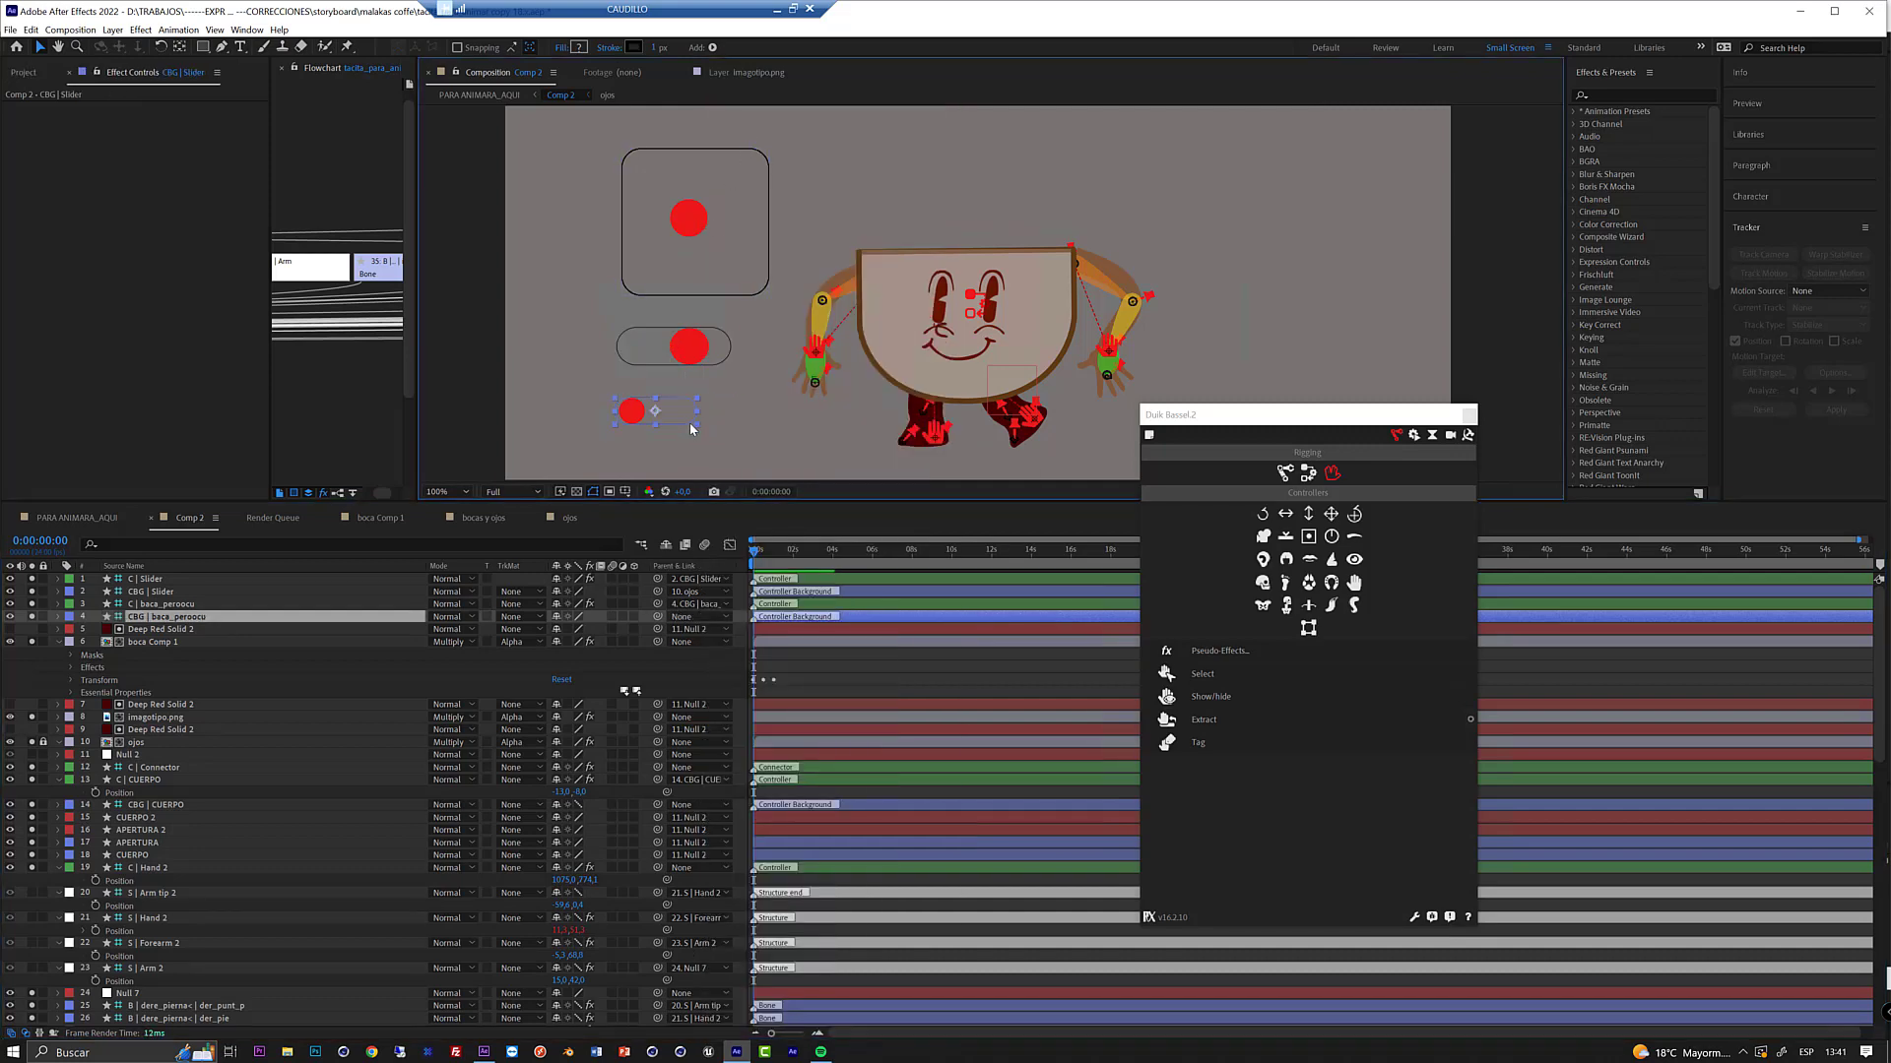
left_click(694, 591)
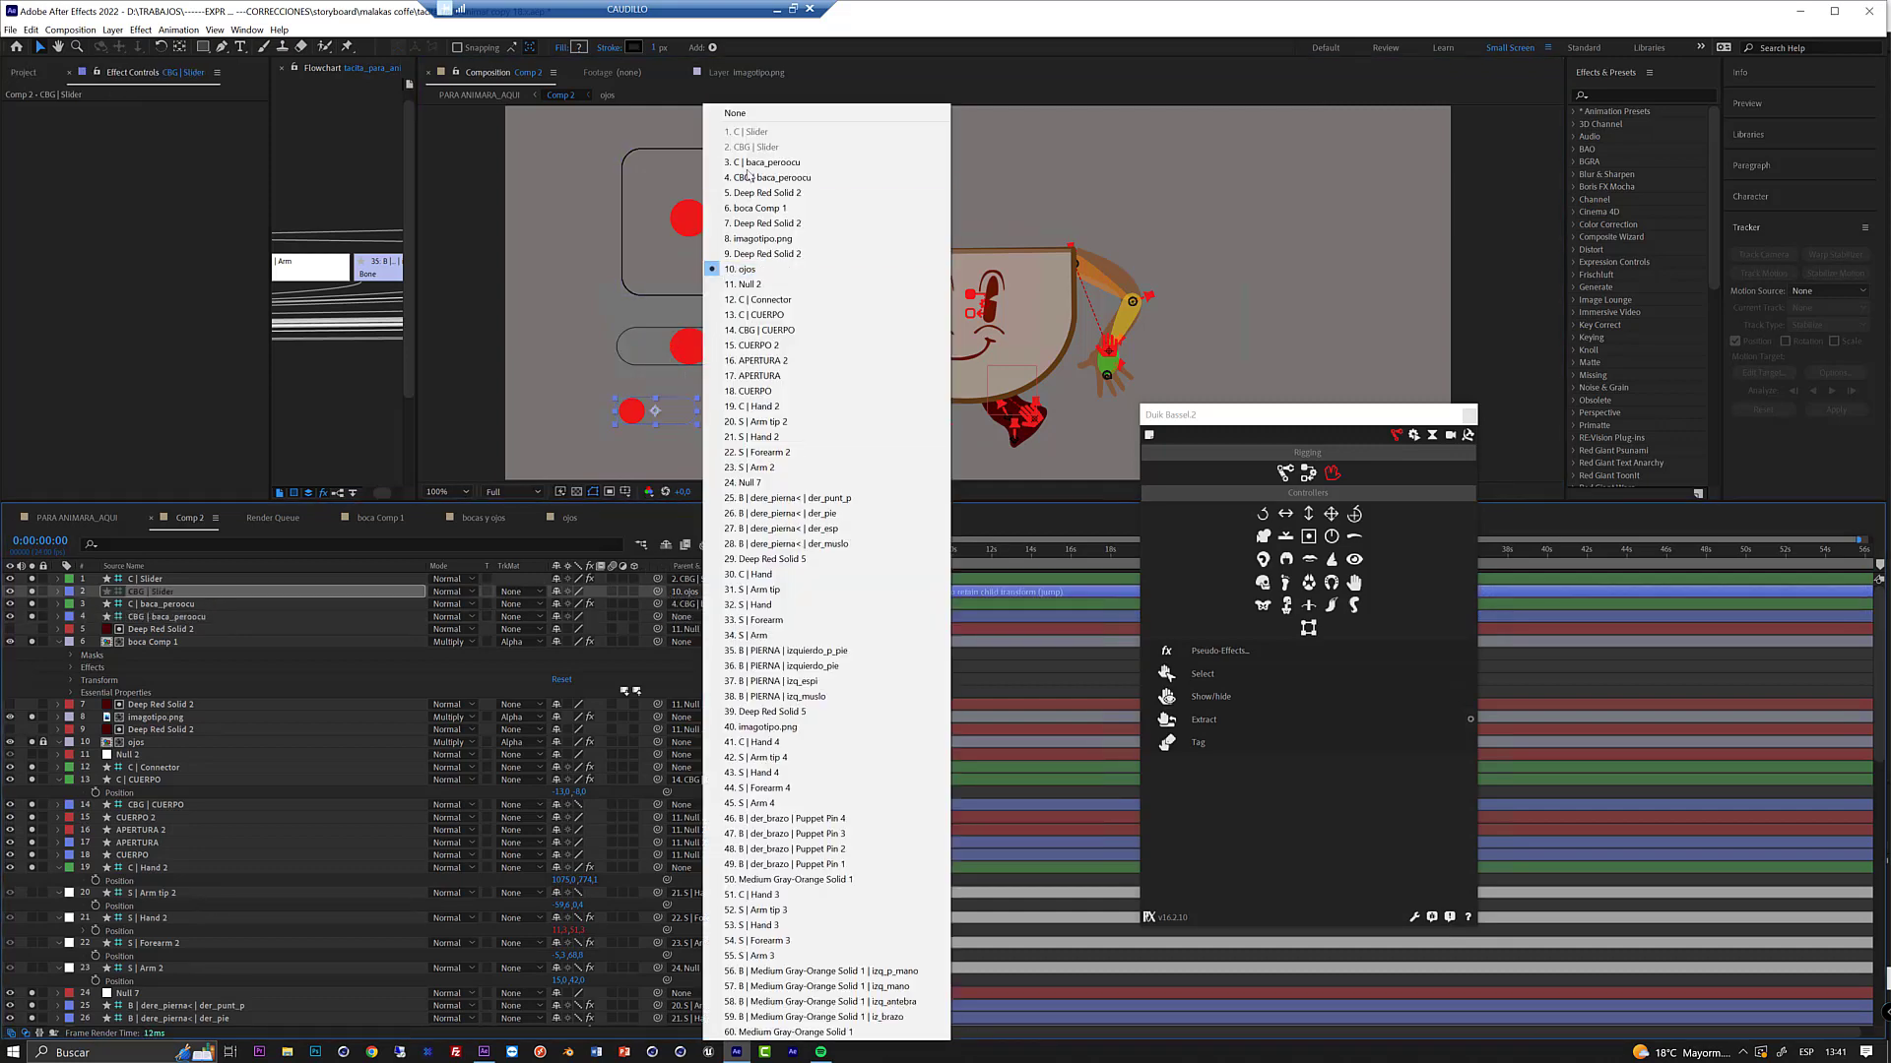
left_click(729, 112)
- Move the body controller's handle to the left and adjust the mouth slider's handle to test the independent sliders
left_click_drag(702, 197, 639, 211)
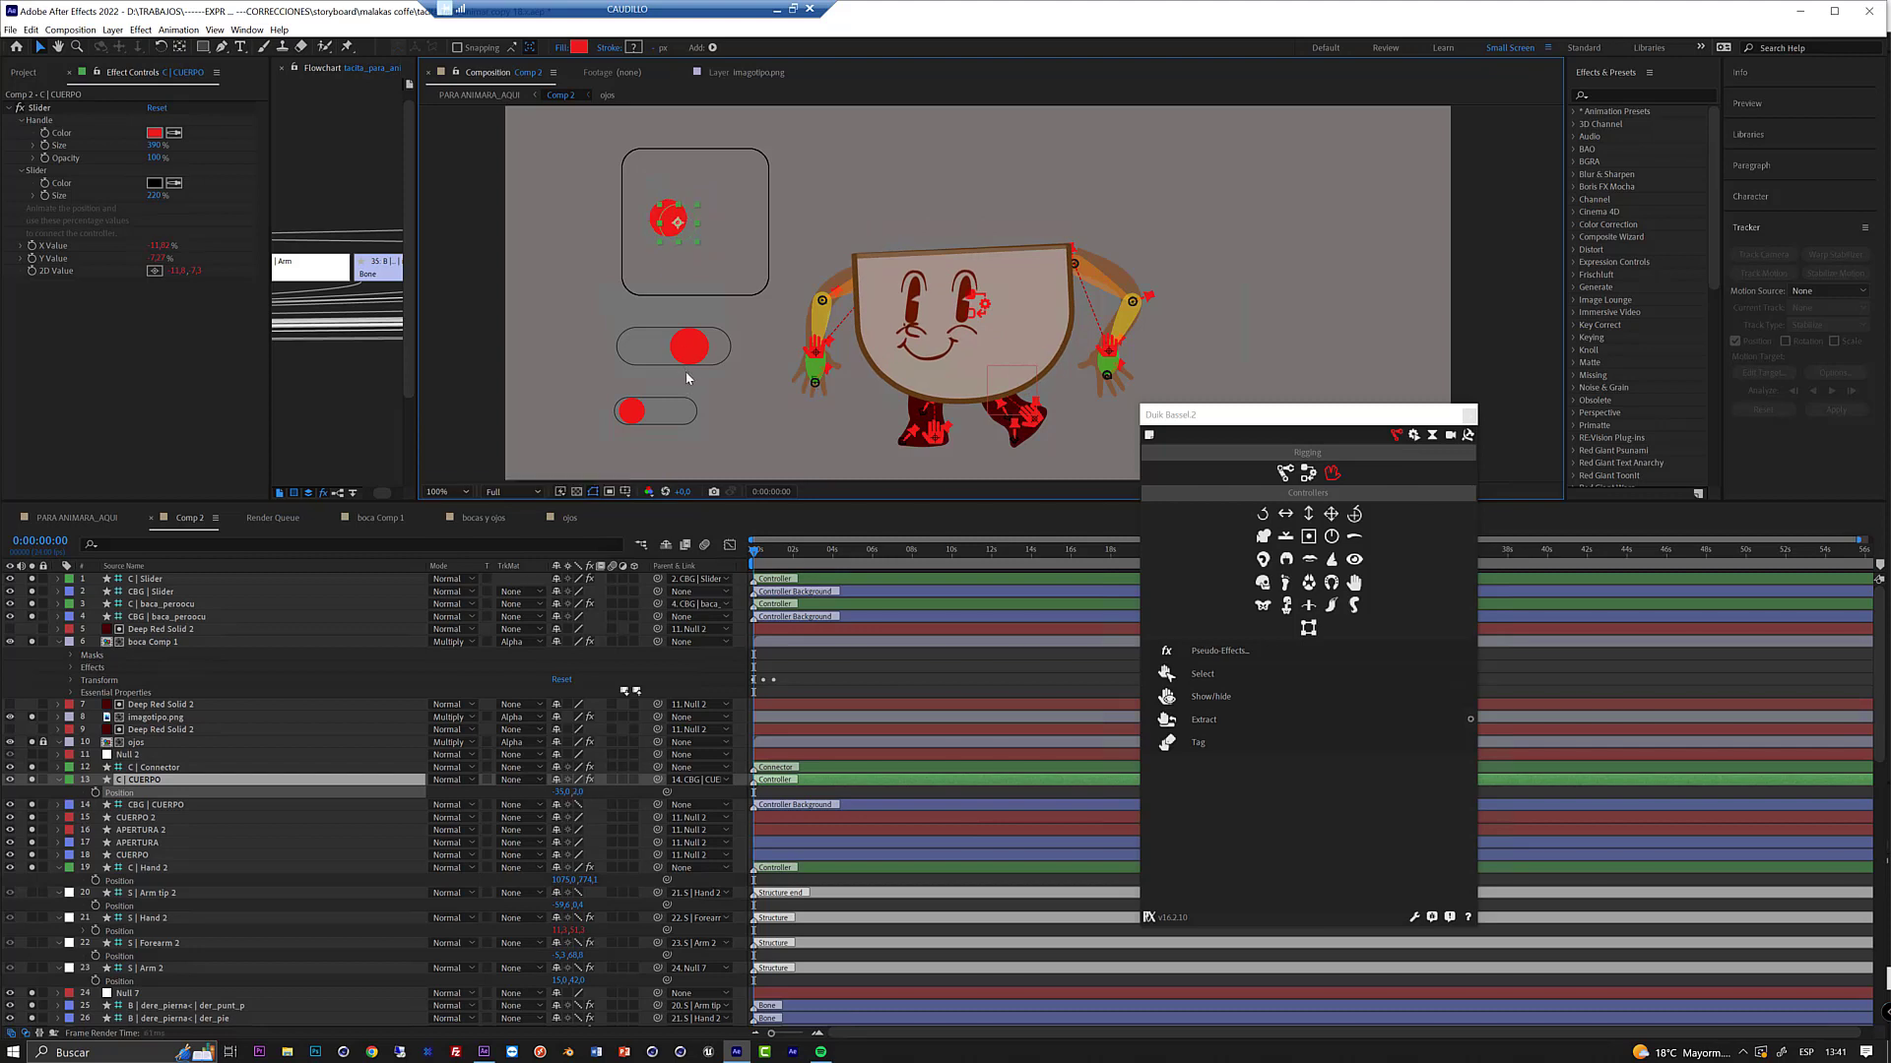
left_click(693, 354)
mouse_move(693, 356)
left_mouse_down()
mouse_move(720, 357)
mouse_move(636, 358)
mouse_move(635, 421)
mouse_move(671, 422)
mouse_move(631, 412)
left_mouse_up()
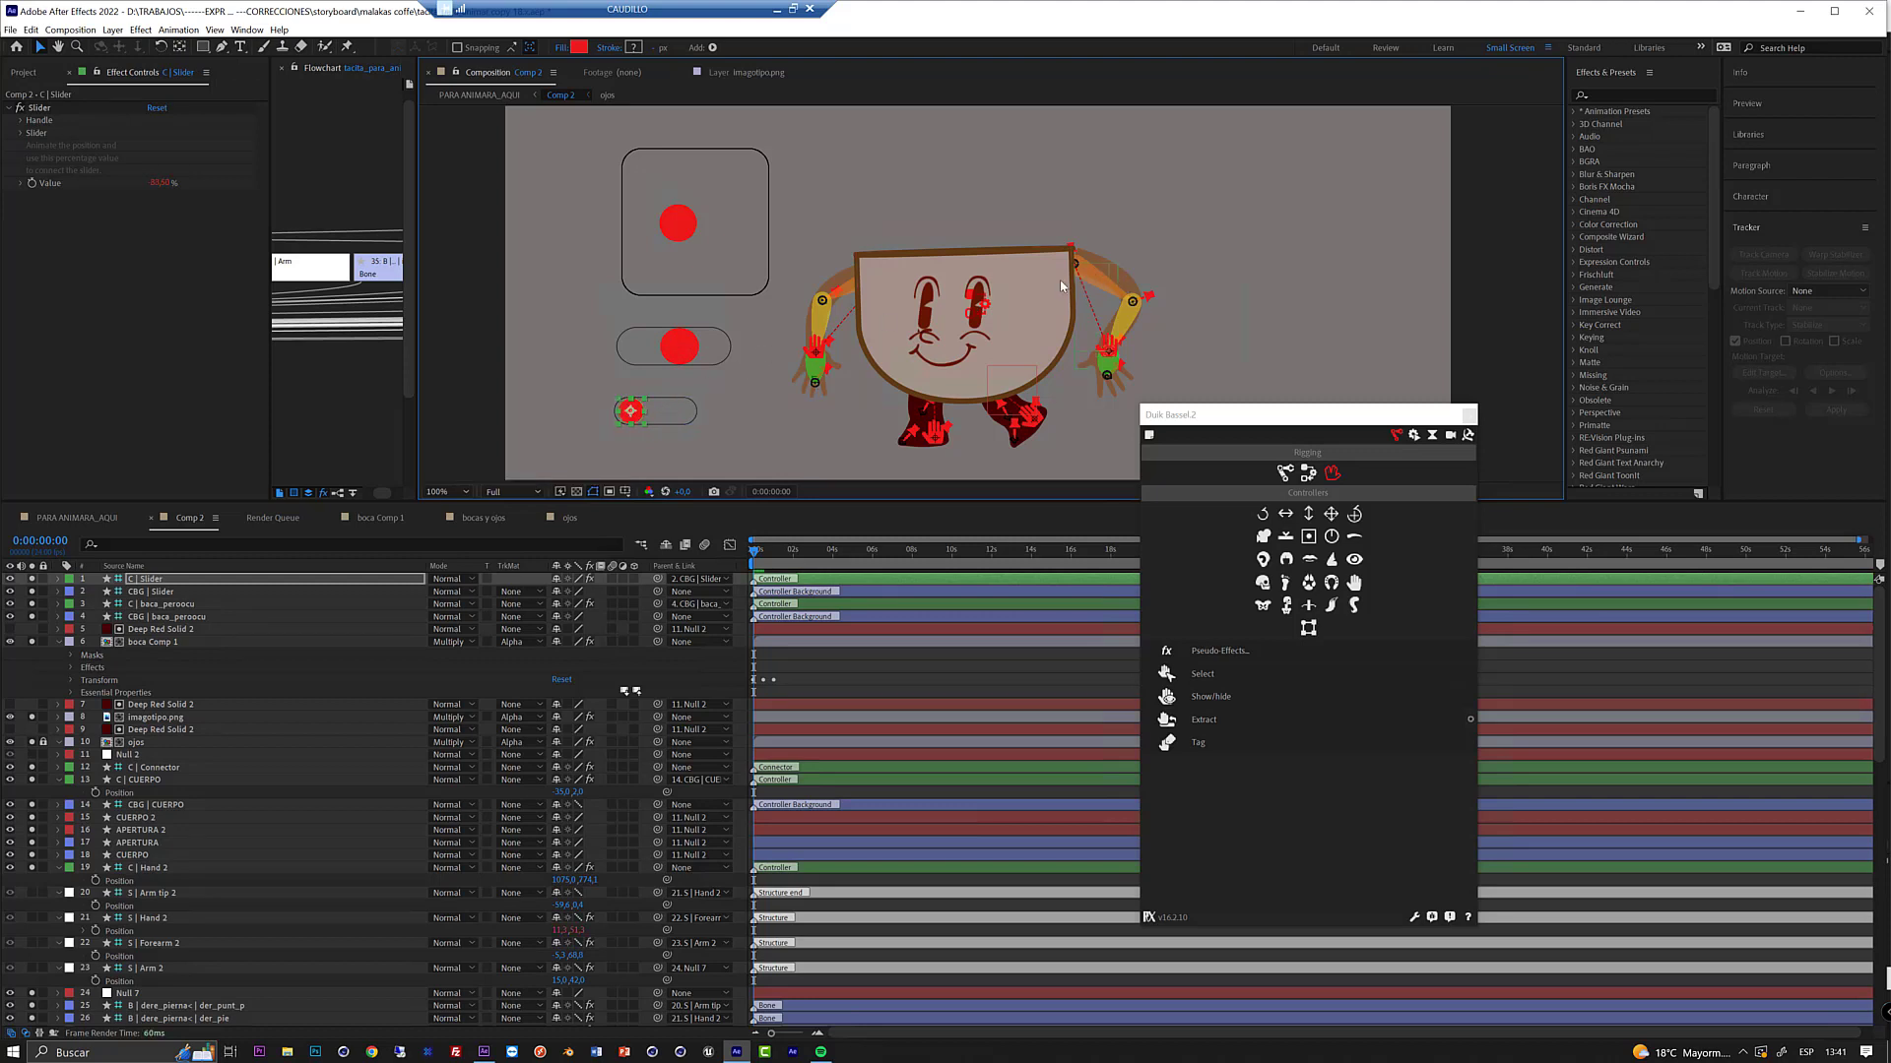
- Try to extract Comp 2's controllers into the PARA ANIMARA_AQUI composition with Duik, and turn off solo on the extracted layers
left_click(643, 549)
left_click(512, 545)
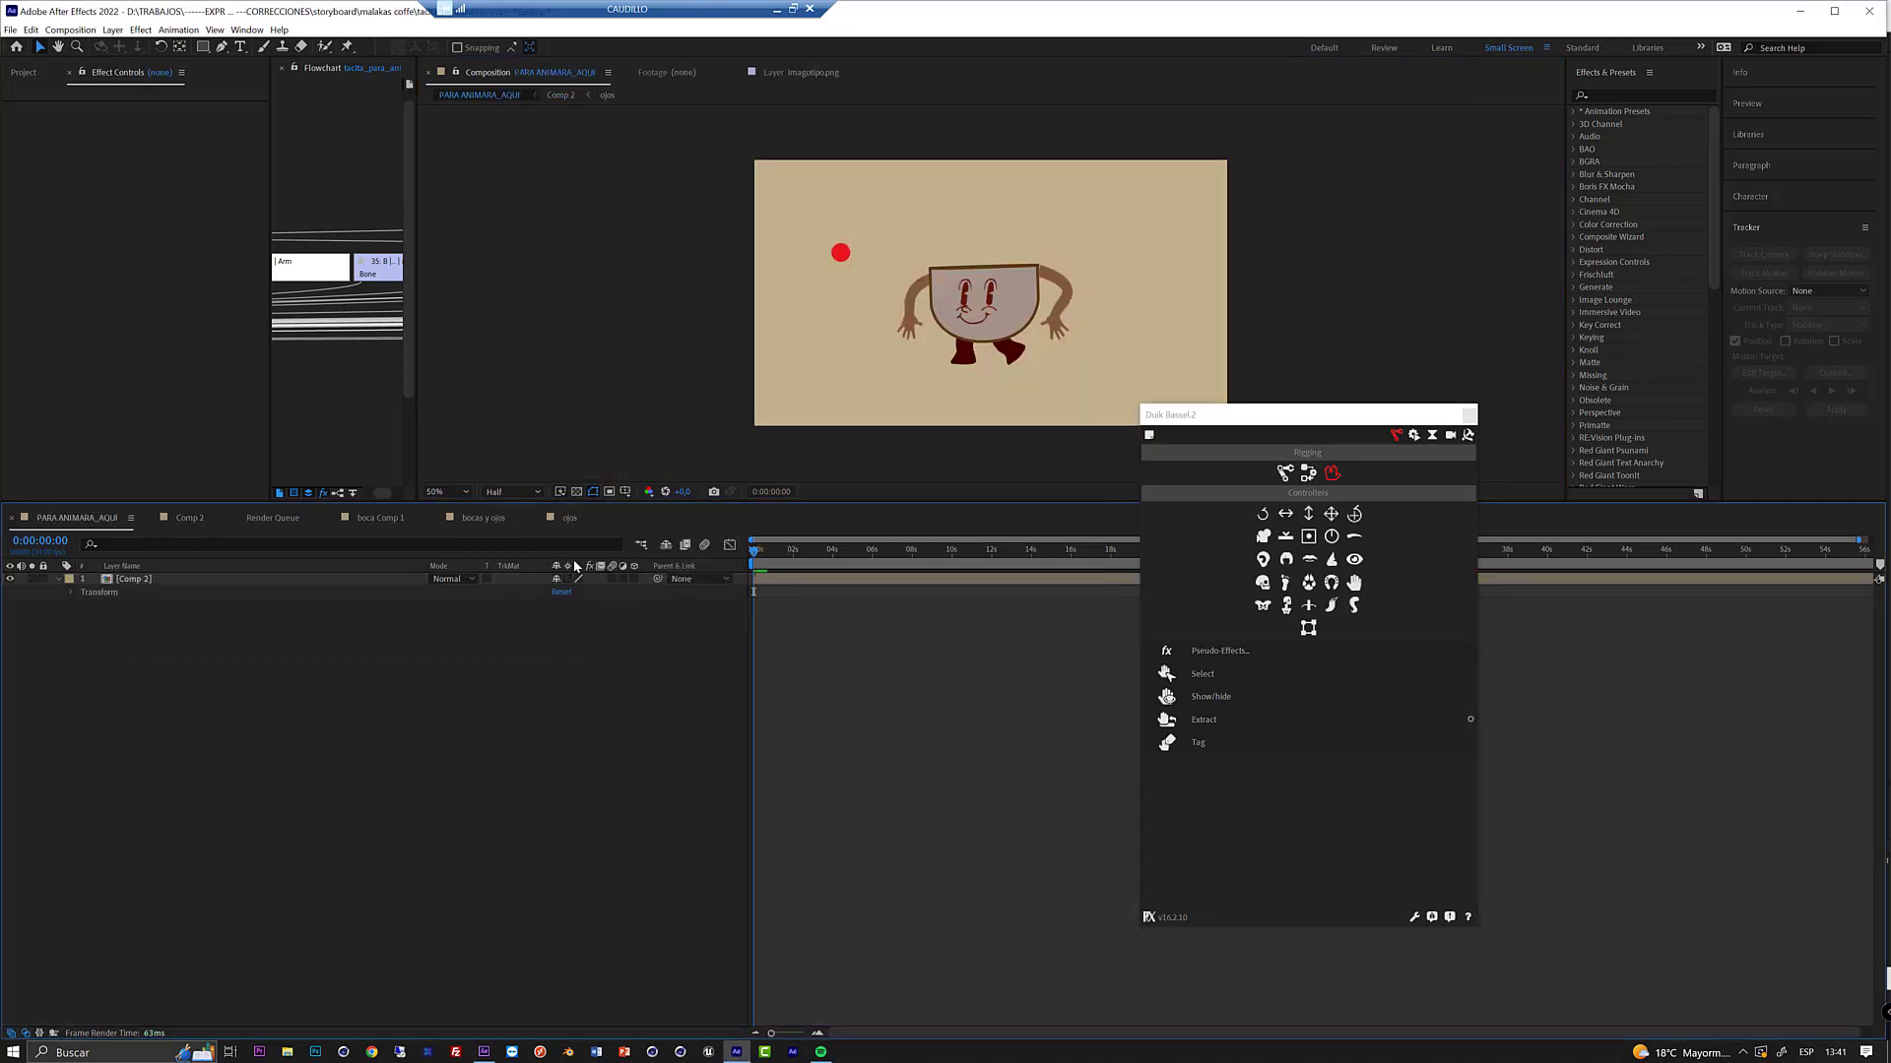
left_click(172, 581)
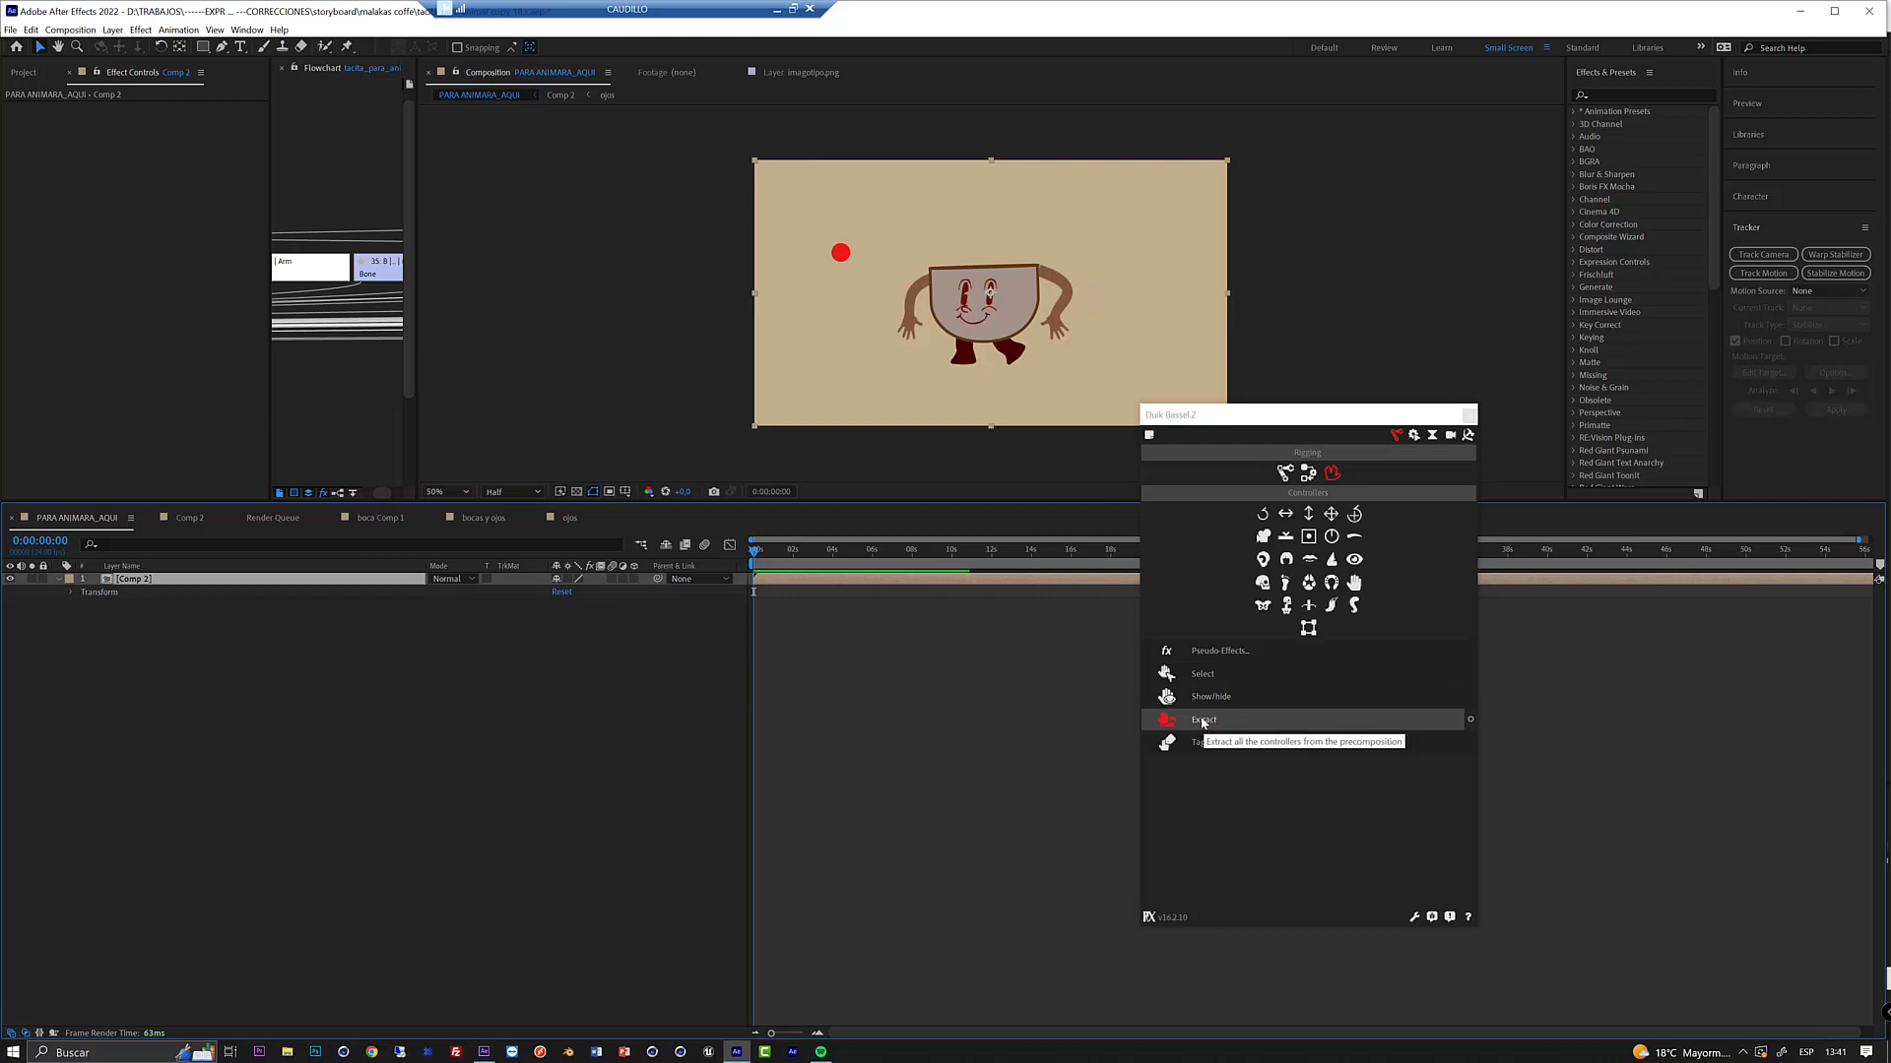
left_click(1204, 724)
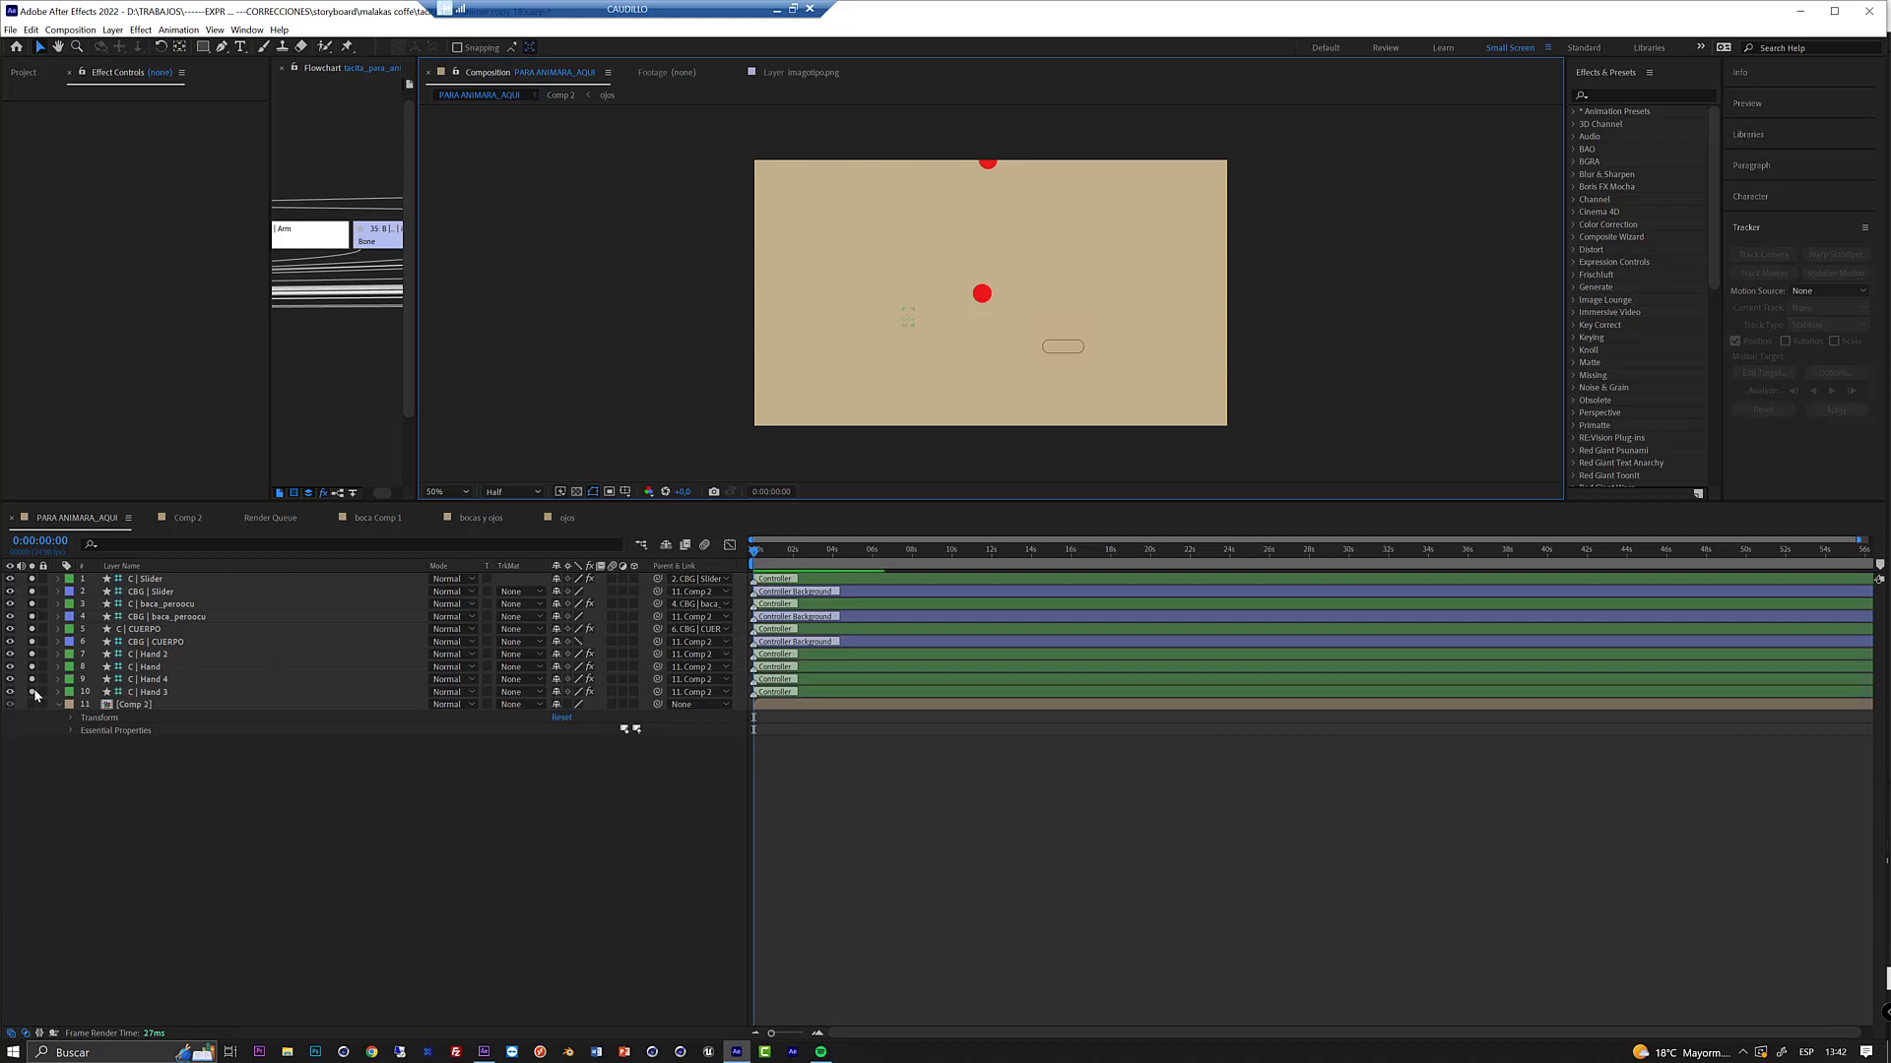
left_click_drag(43, 576, 34, 579)
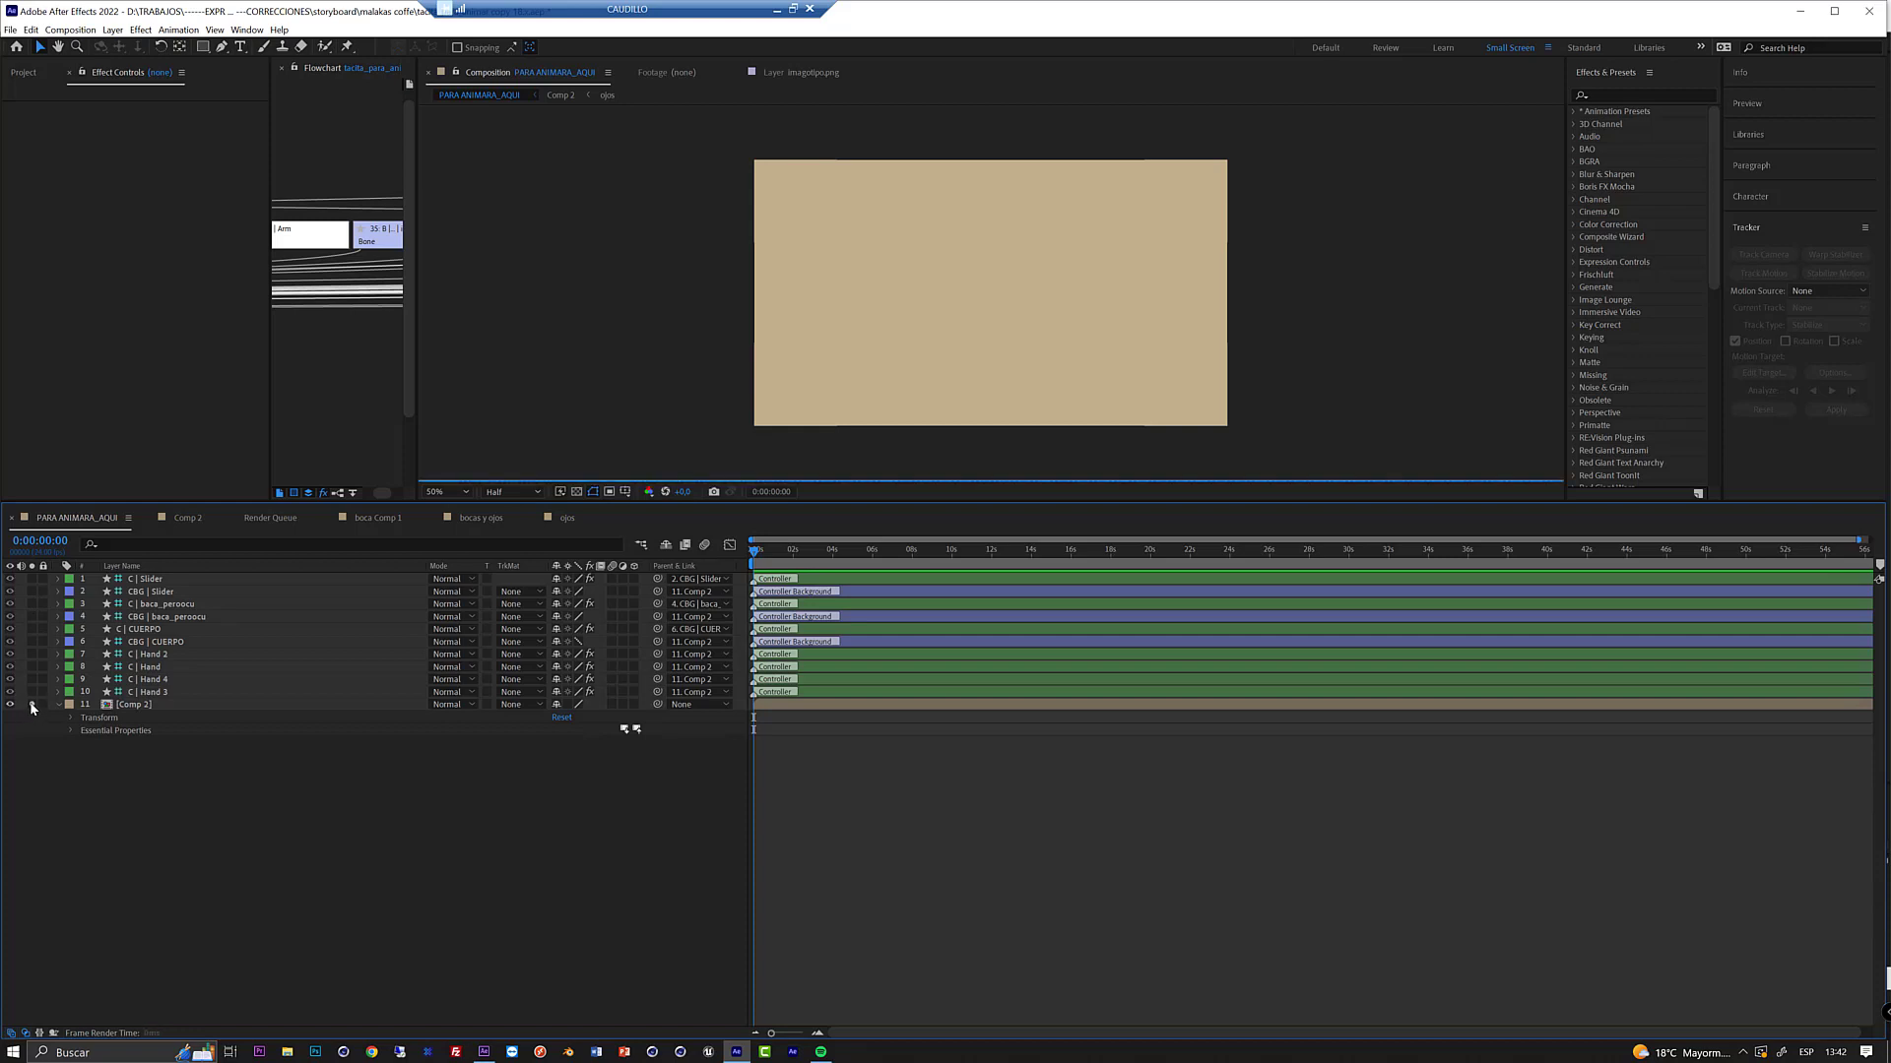
- Open Comp 2 to check the rig and its controllers, and return to PARA ANIMARA_AQUI at the start of the timeline
left_click(129, 706)
left_click(129, 706)
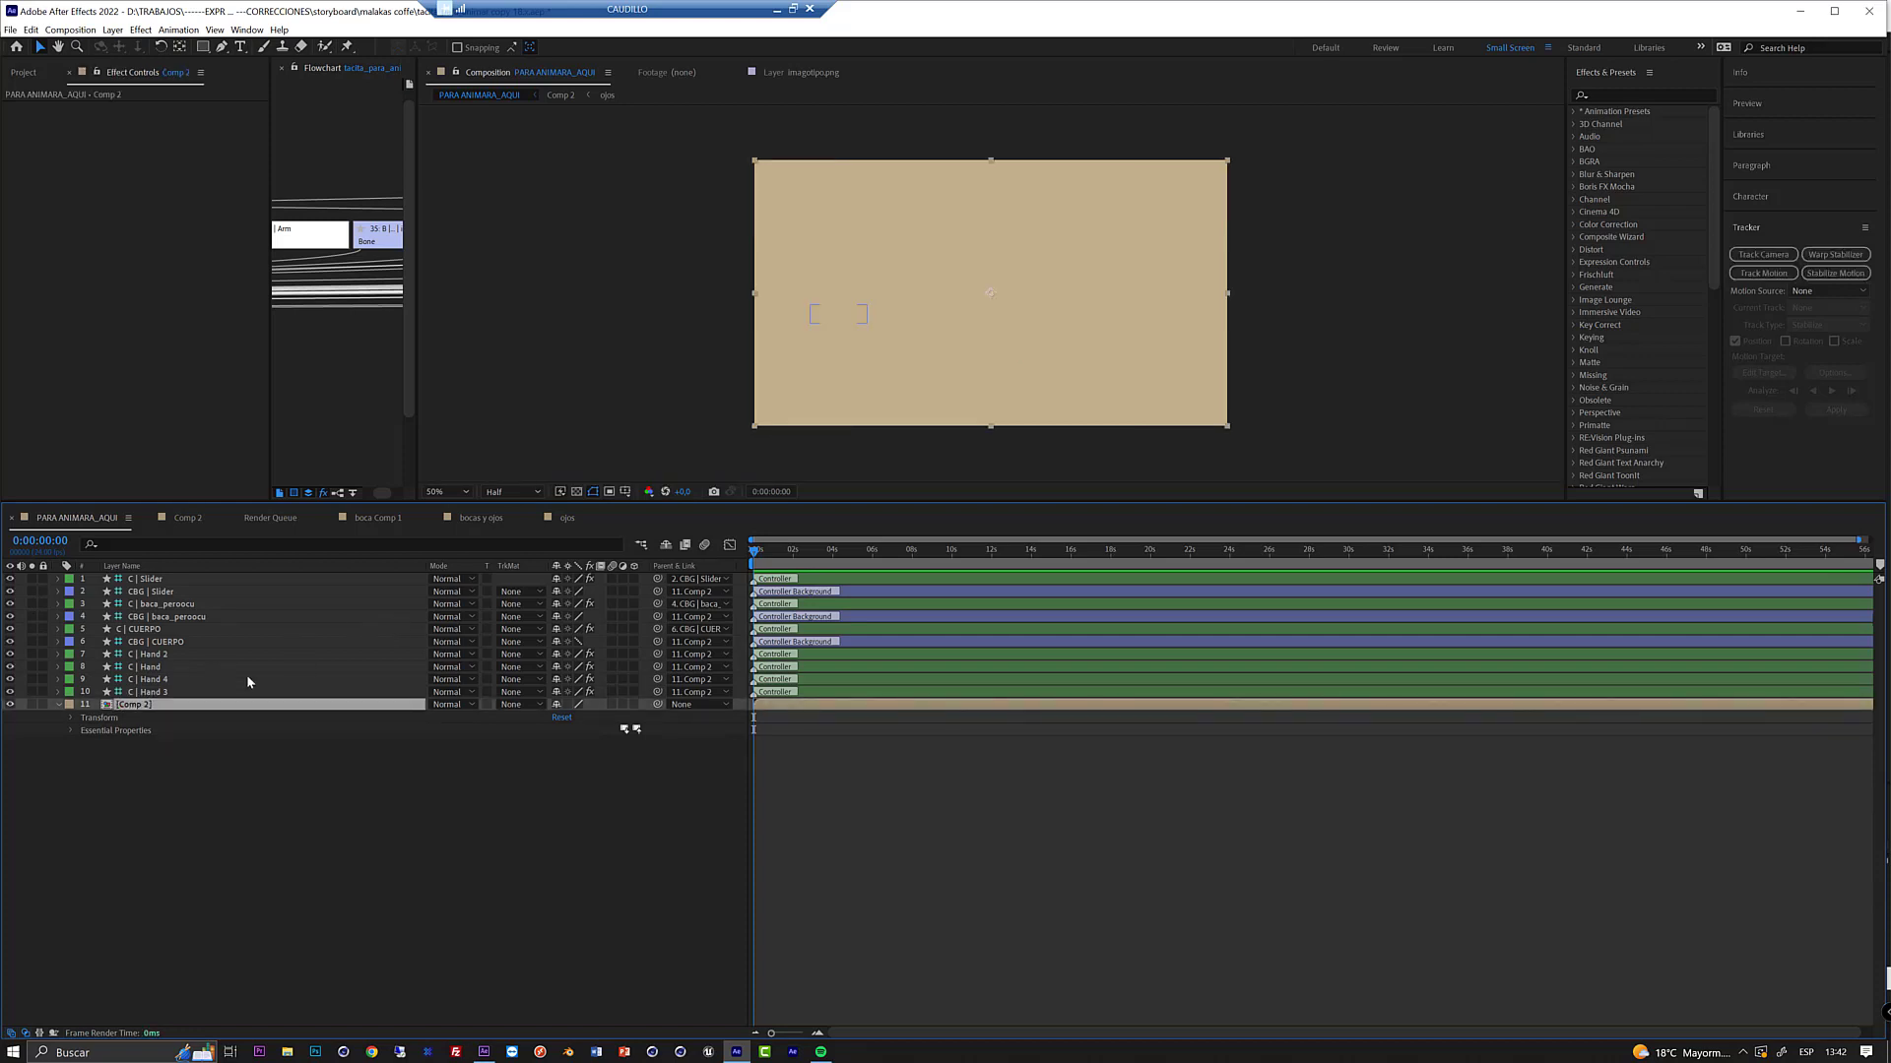
double_click(135, 705)
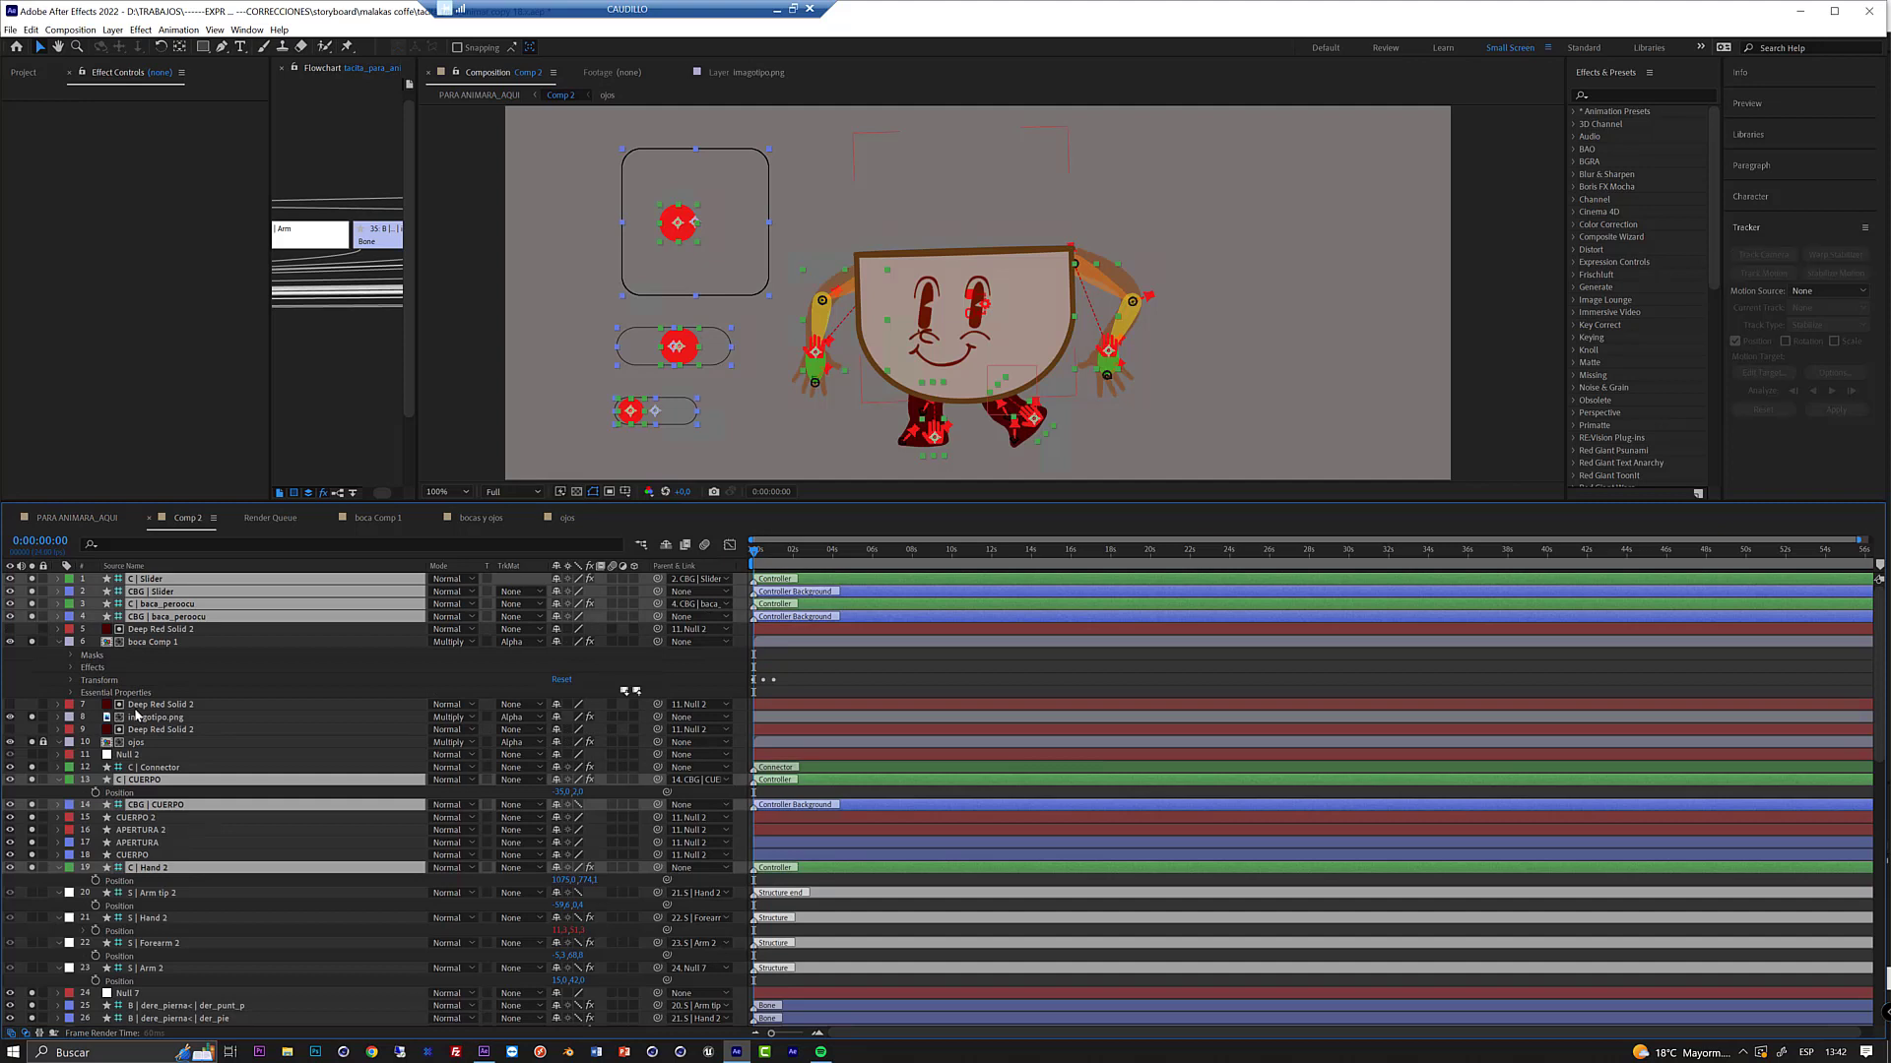
left_click(641, 545)
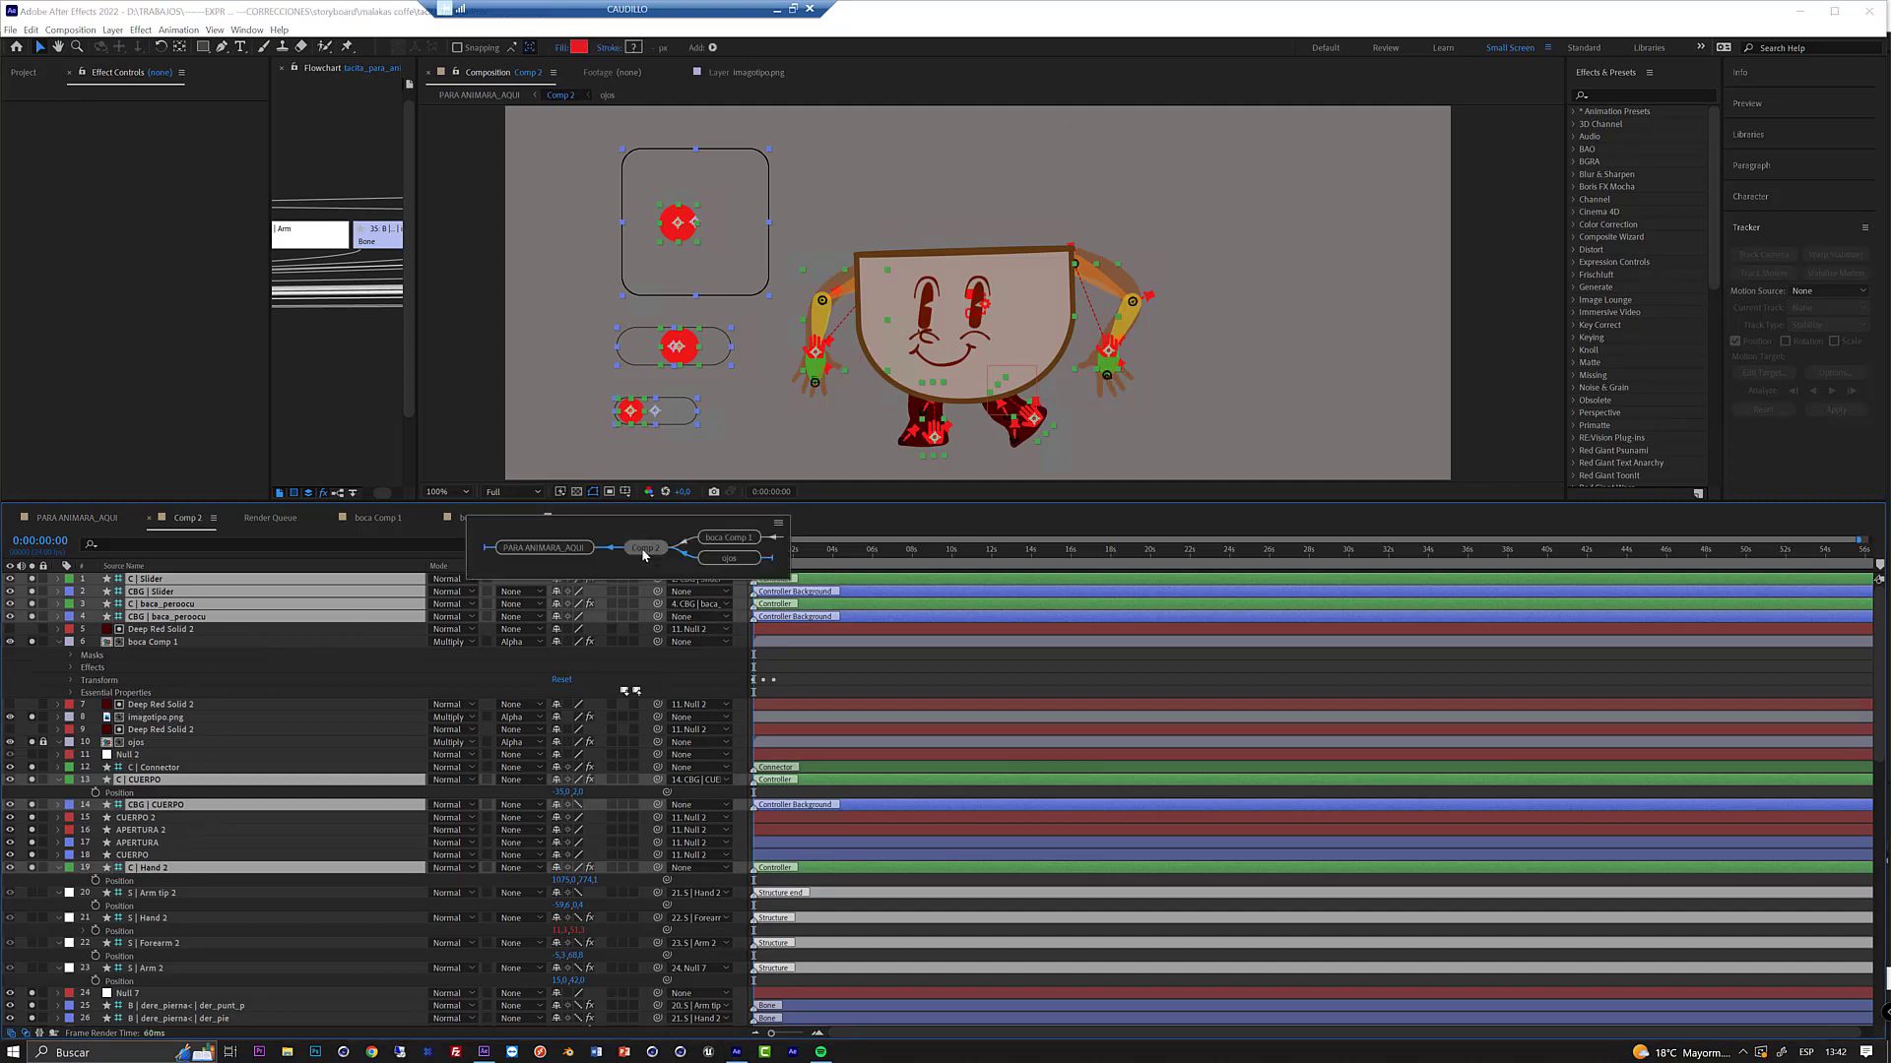
left_click(534, 554)
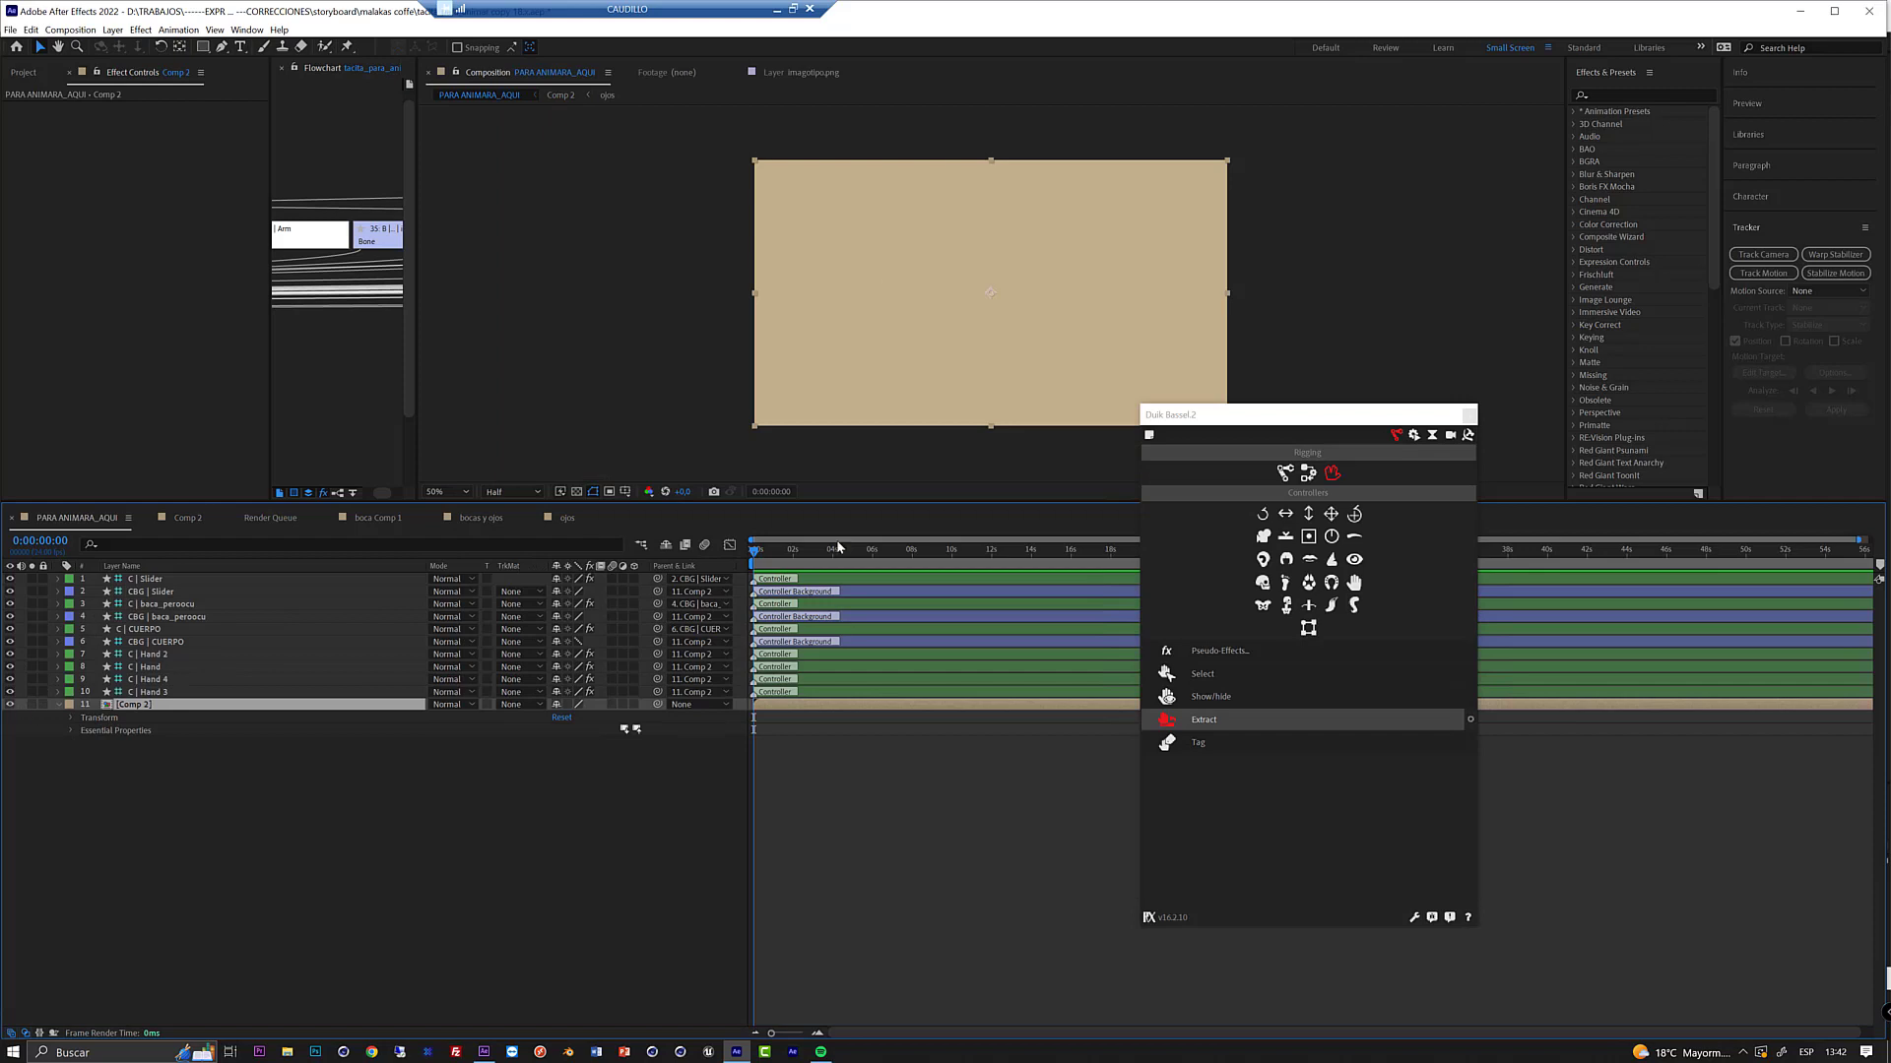
left_click_drag(767, 556, 716, 557)
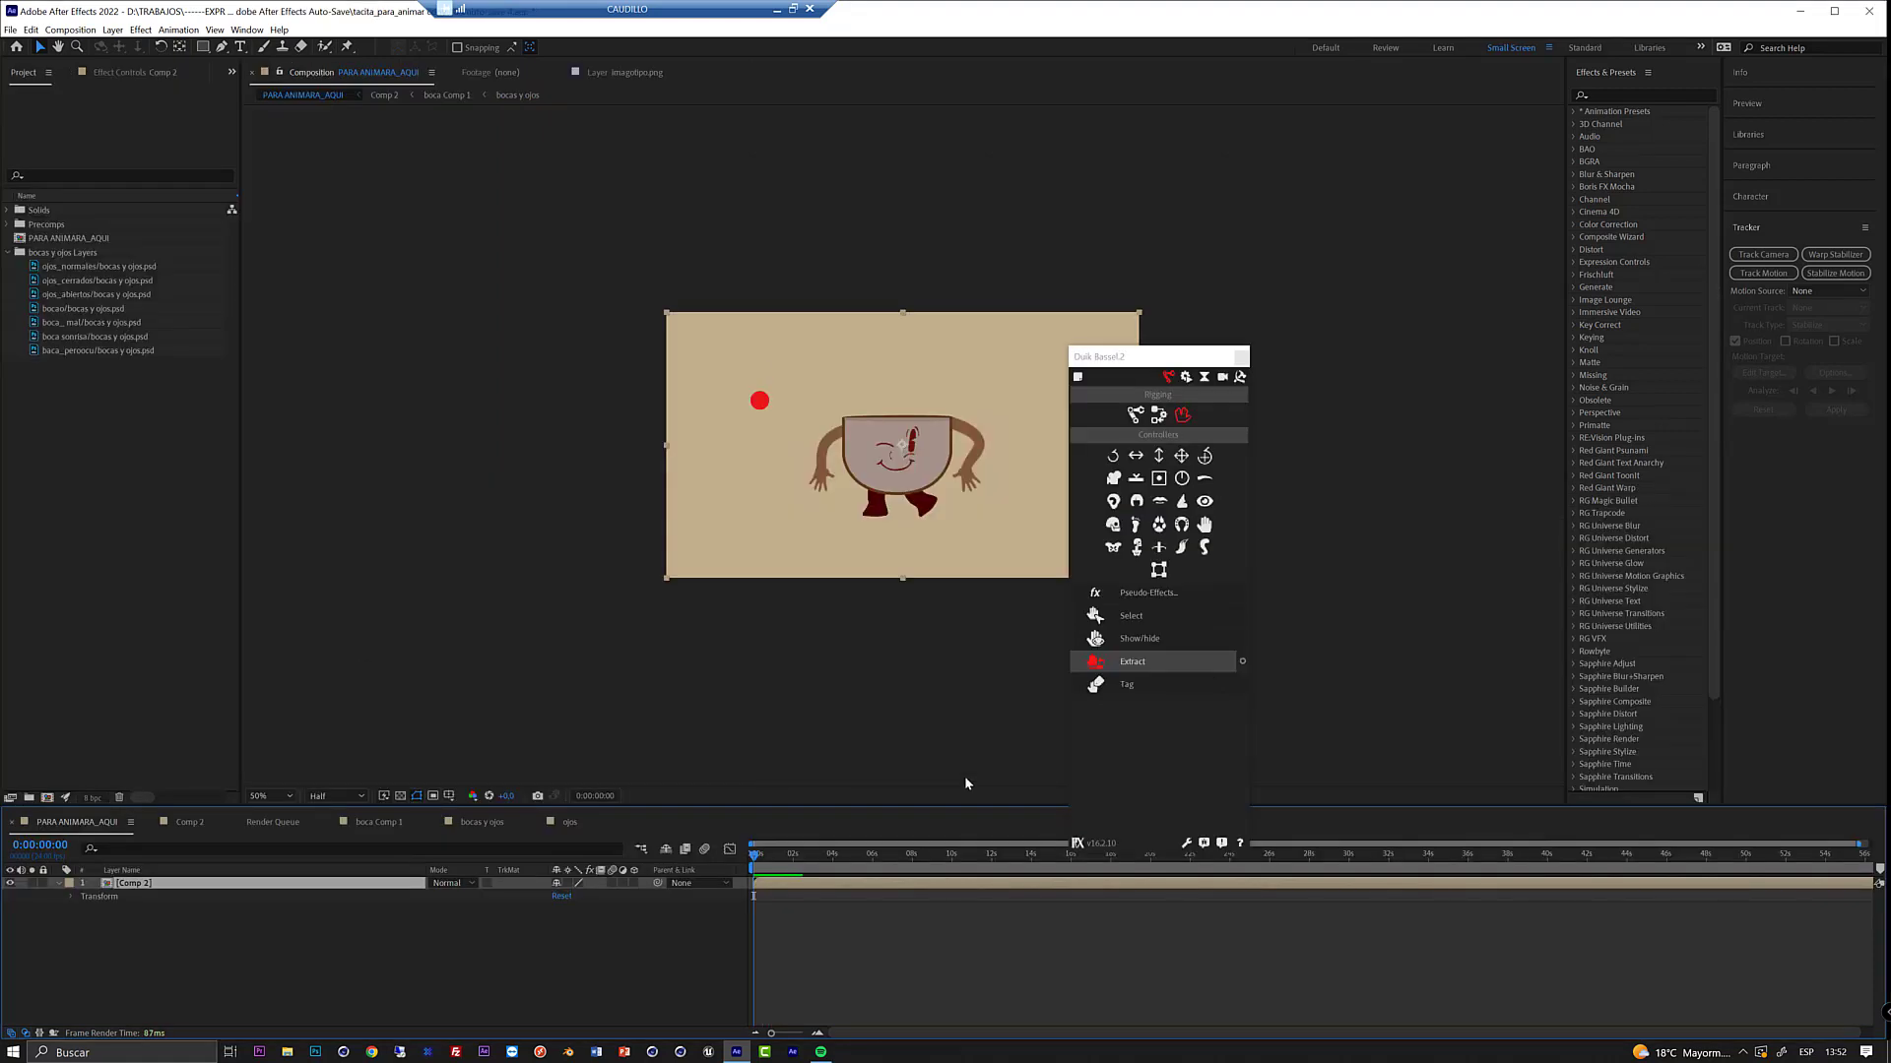
- Extract the controllers from the Comp 2 layer in PARA ANIMARA_AQUI with Duik and turn off solo on the extracted layers
left_click(237, 941)
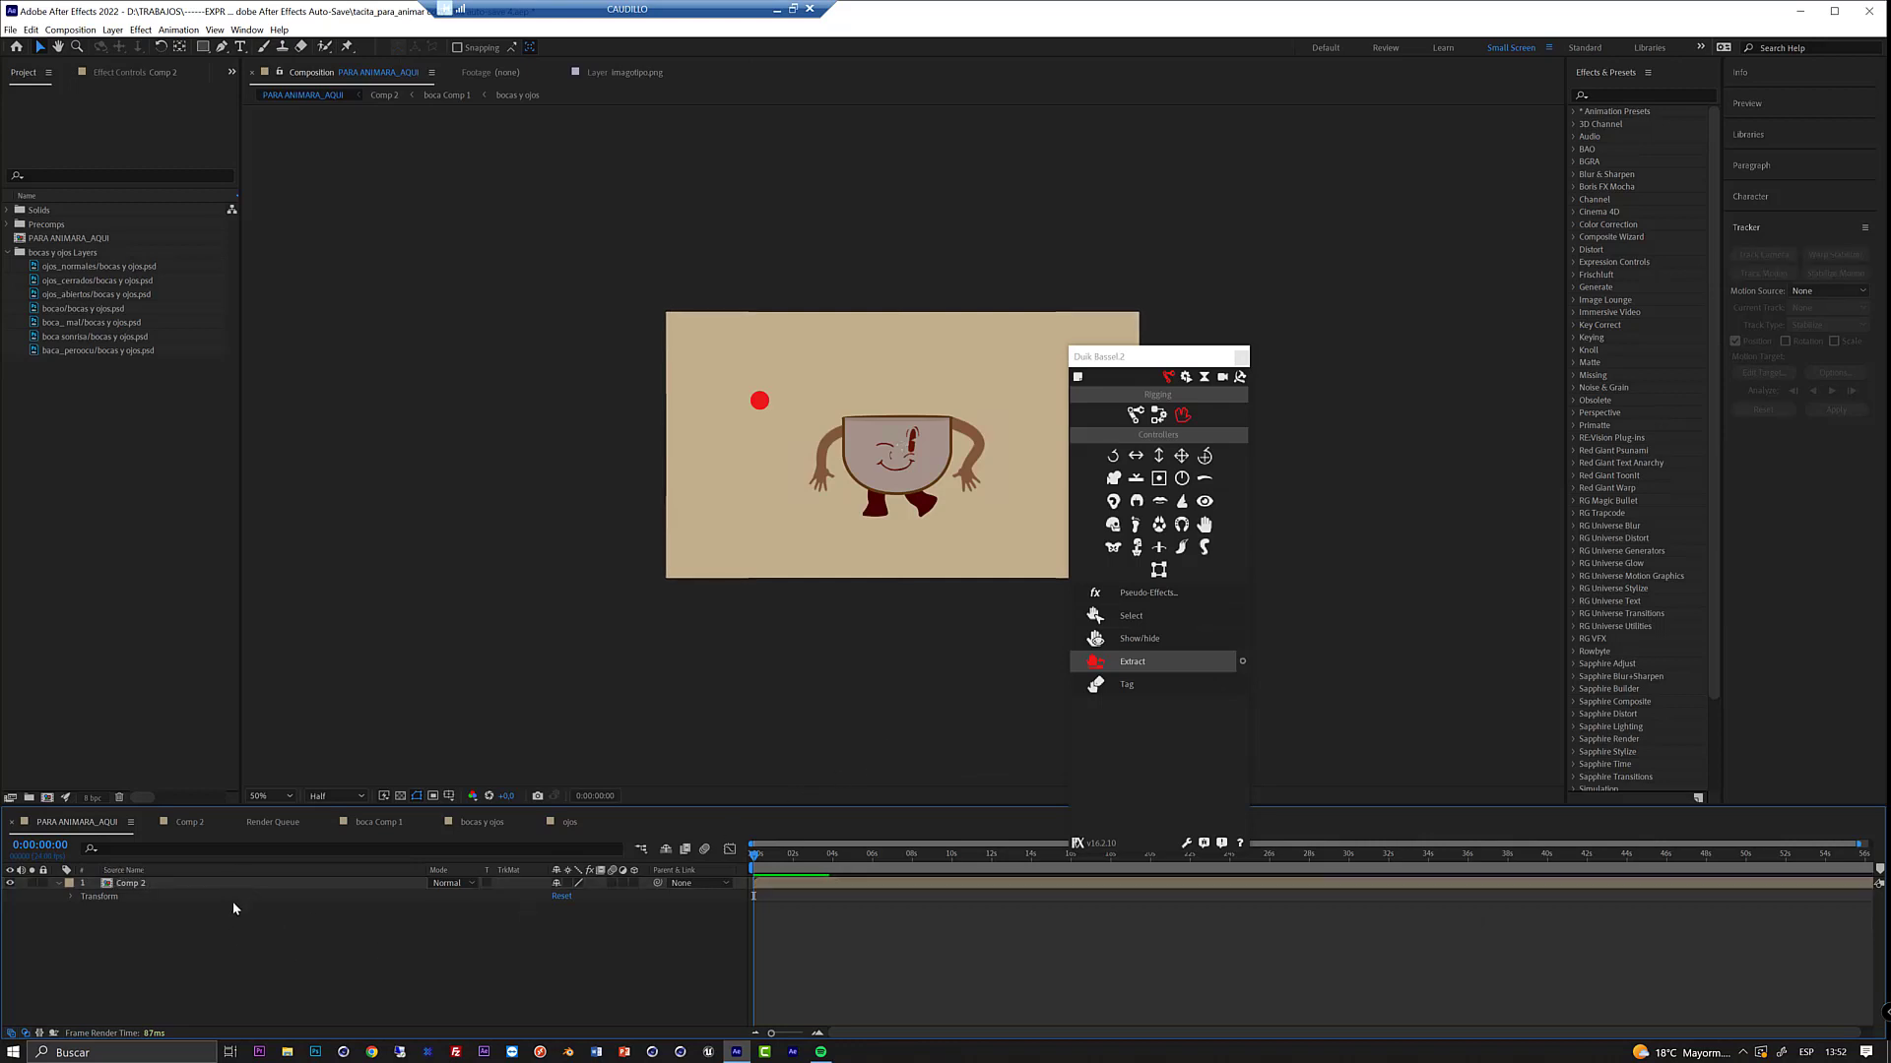
left_click(236, 883)
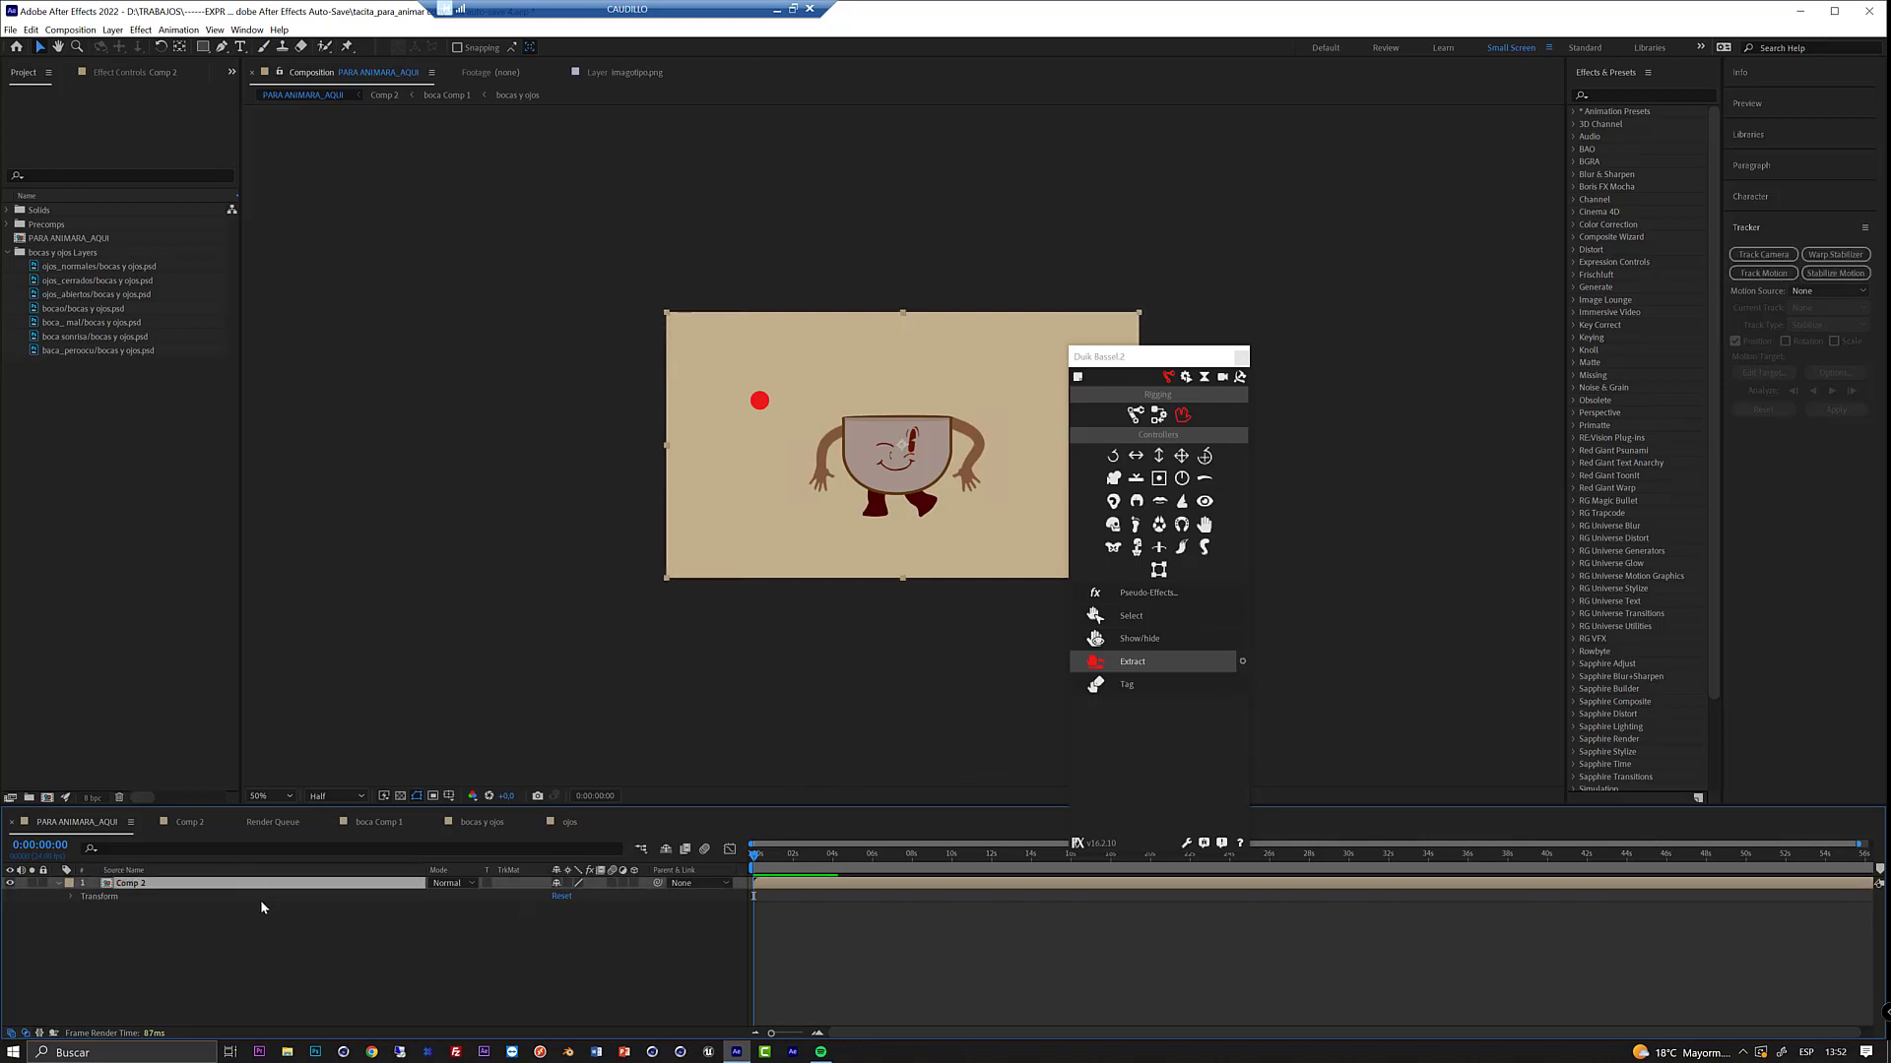
left_click(1133, 662)
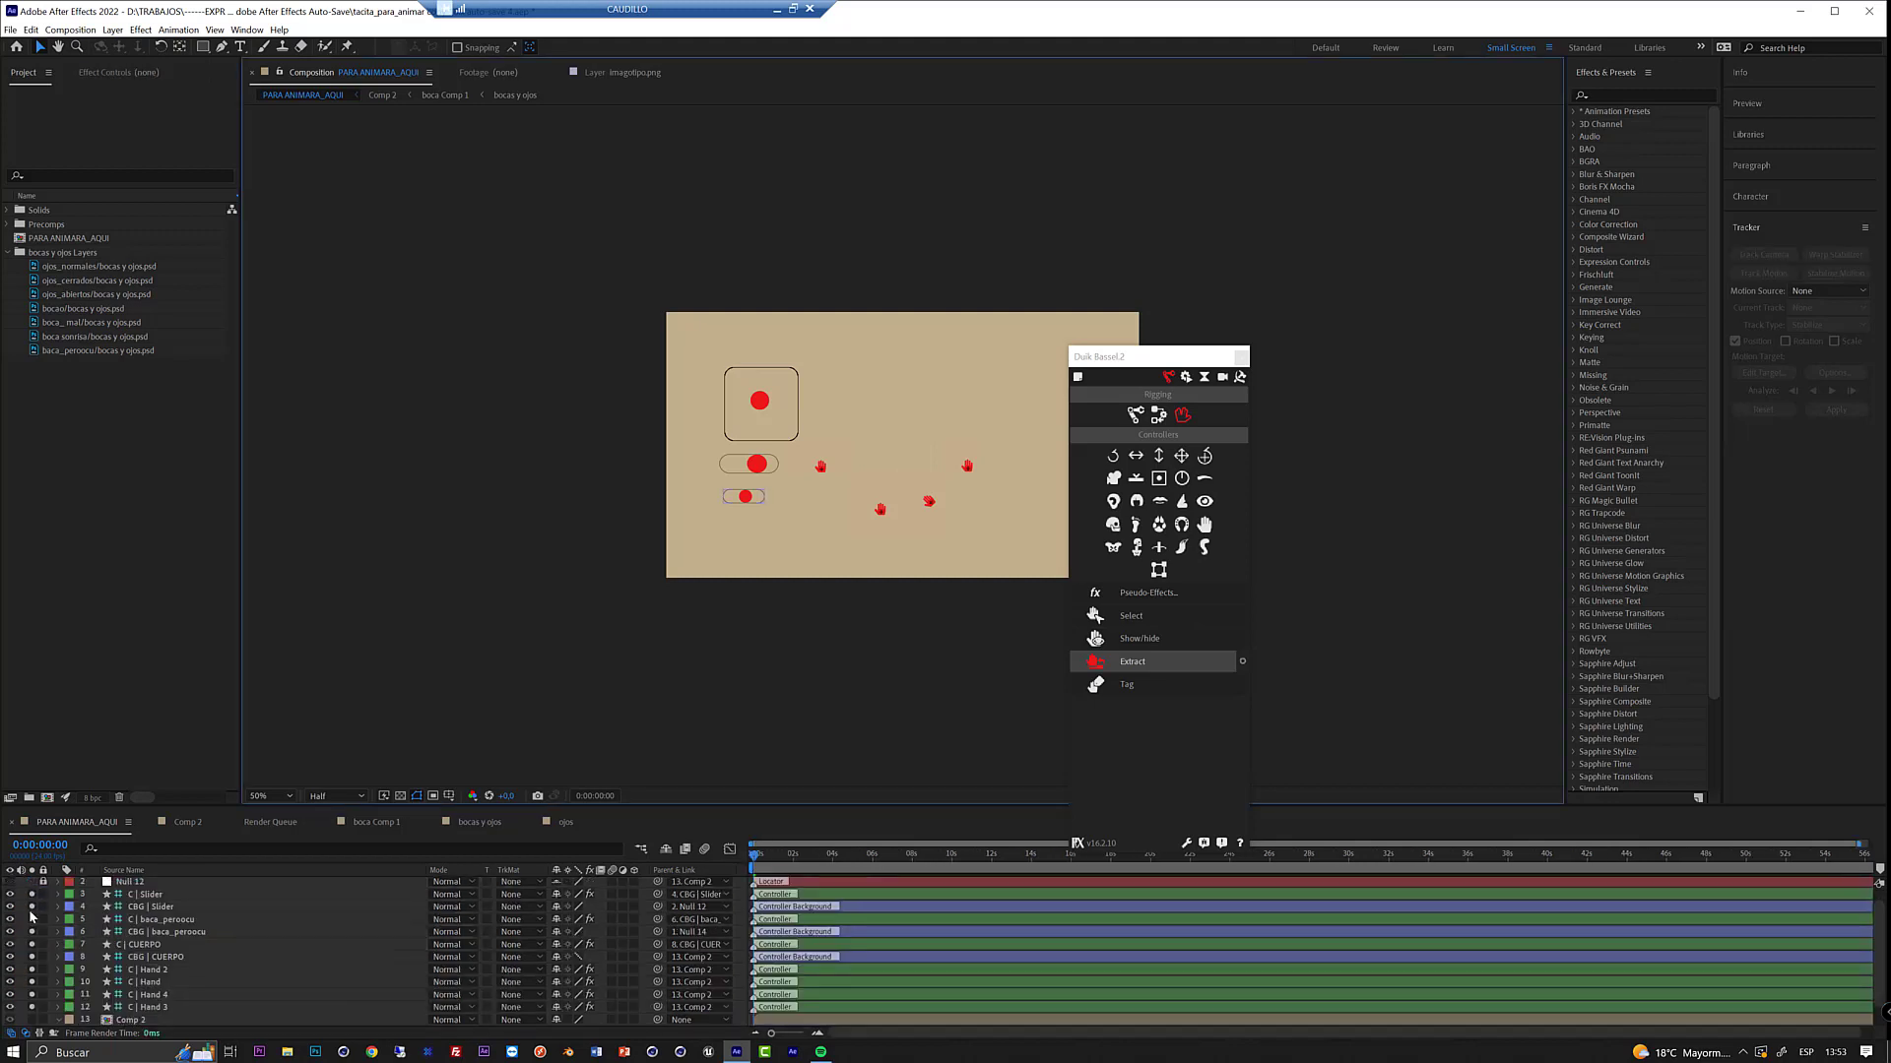
left_click_drag(32, 895, 34, 1027)
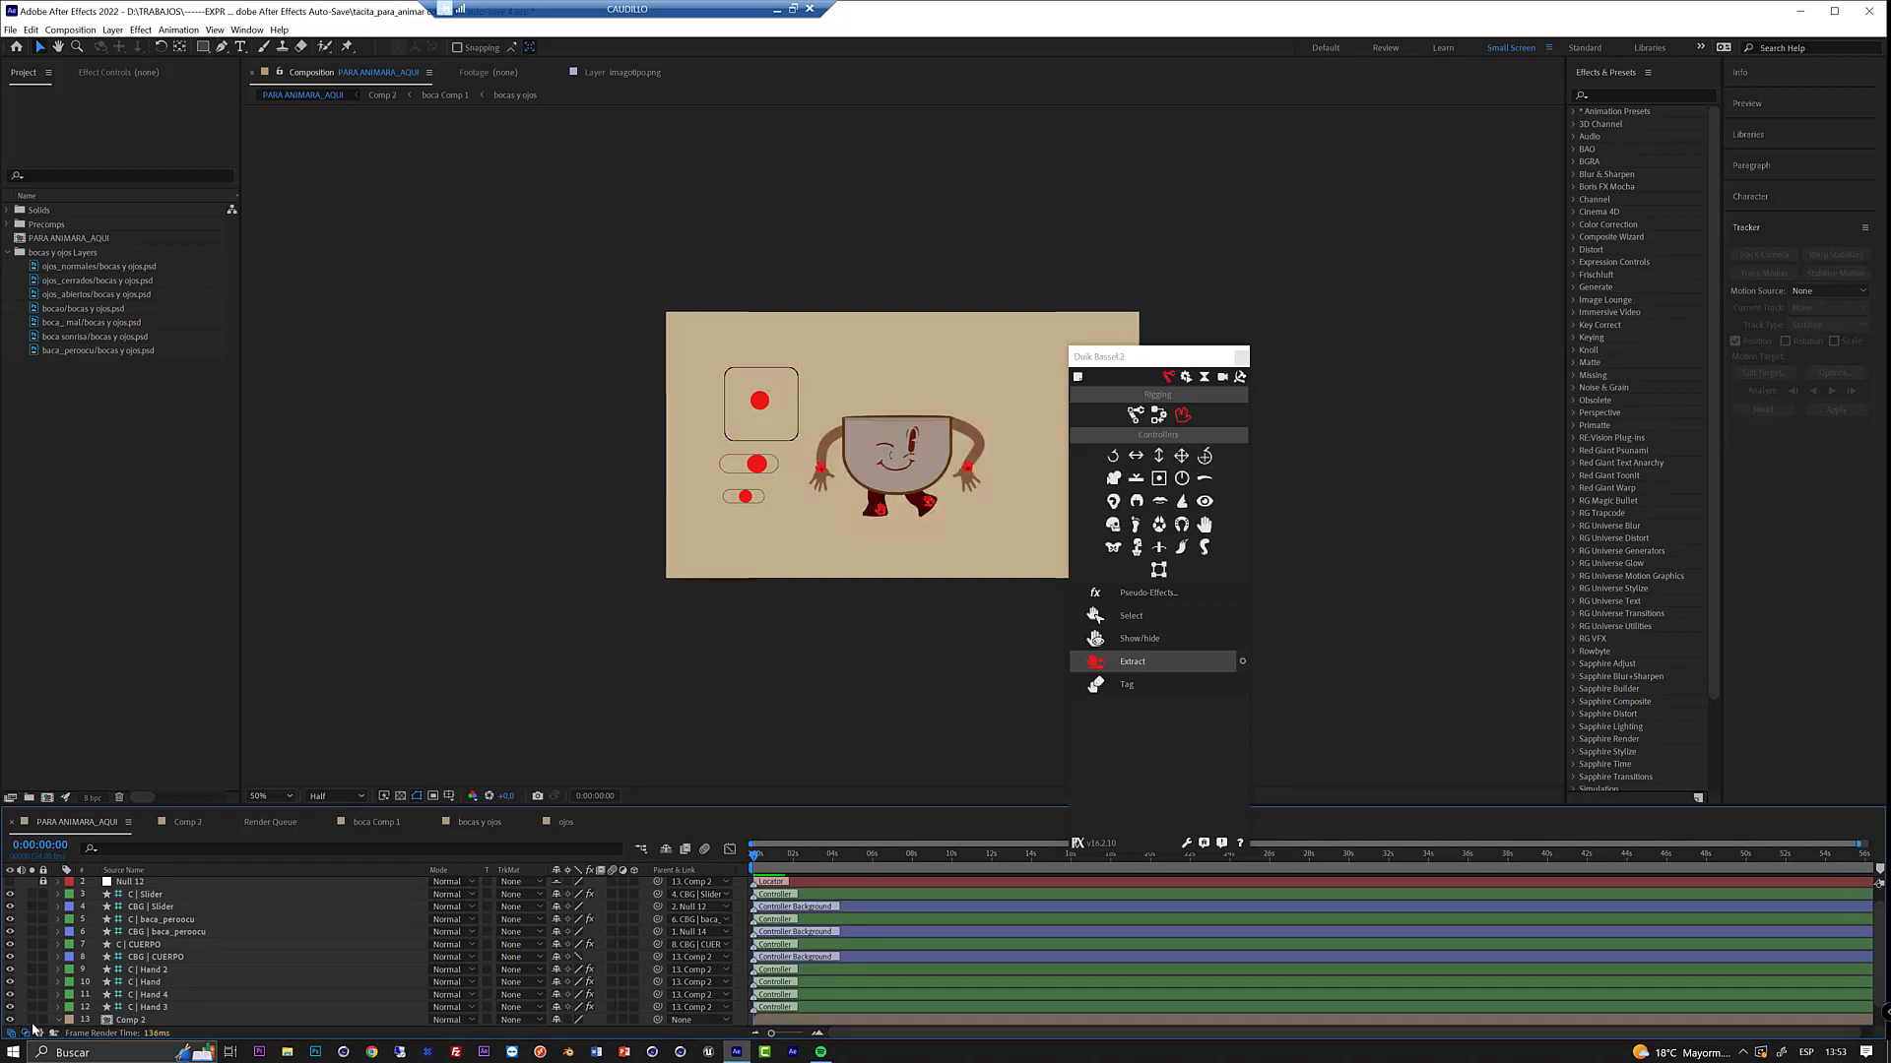
left_click(133, 1020)
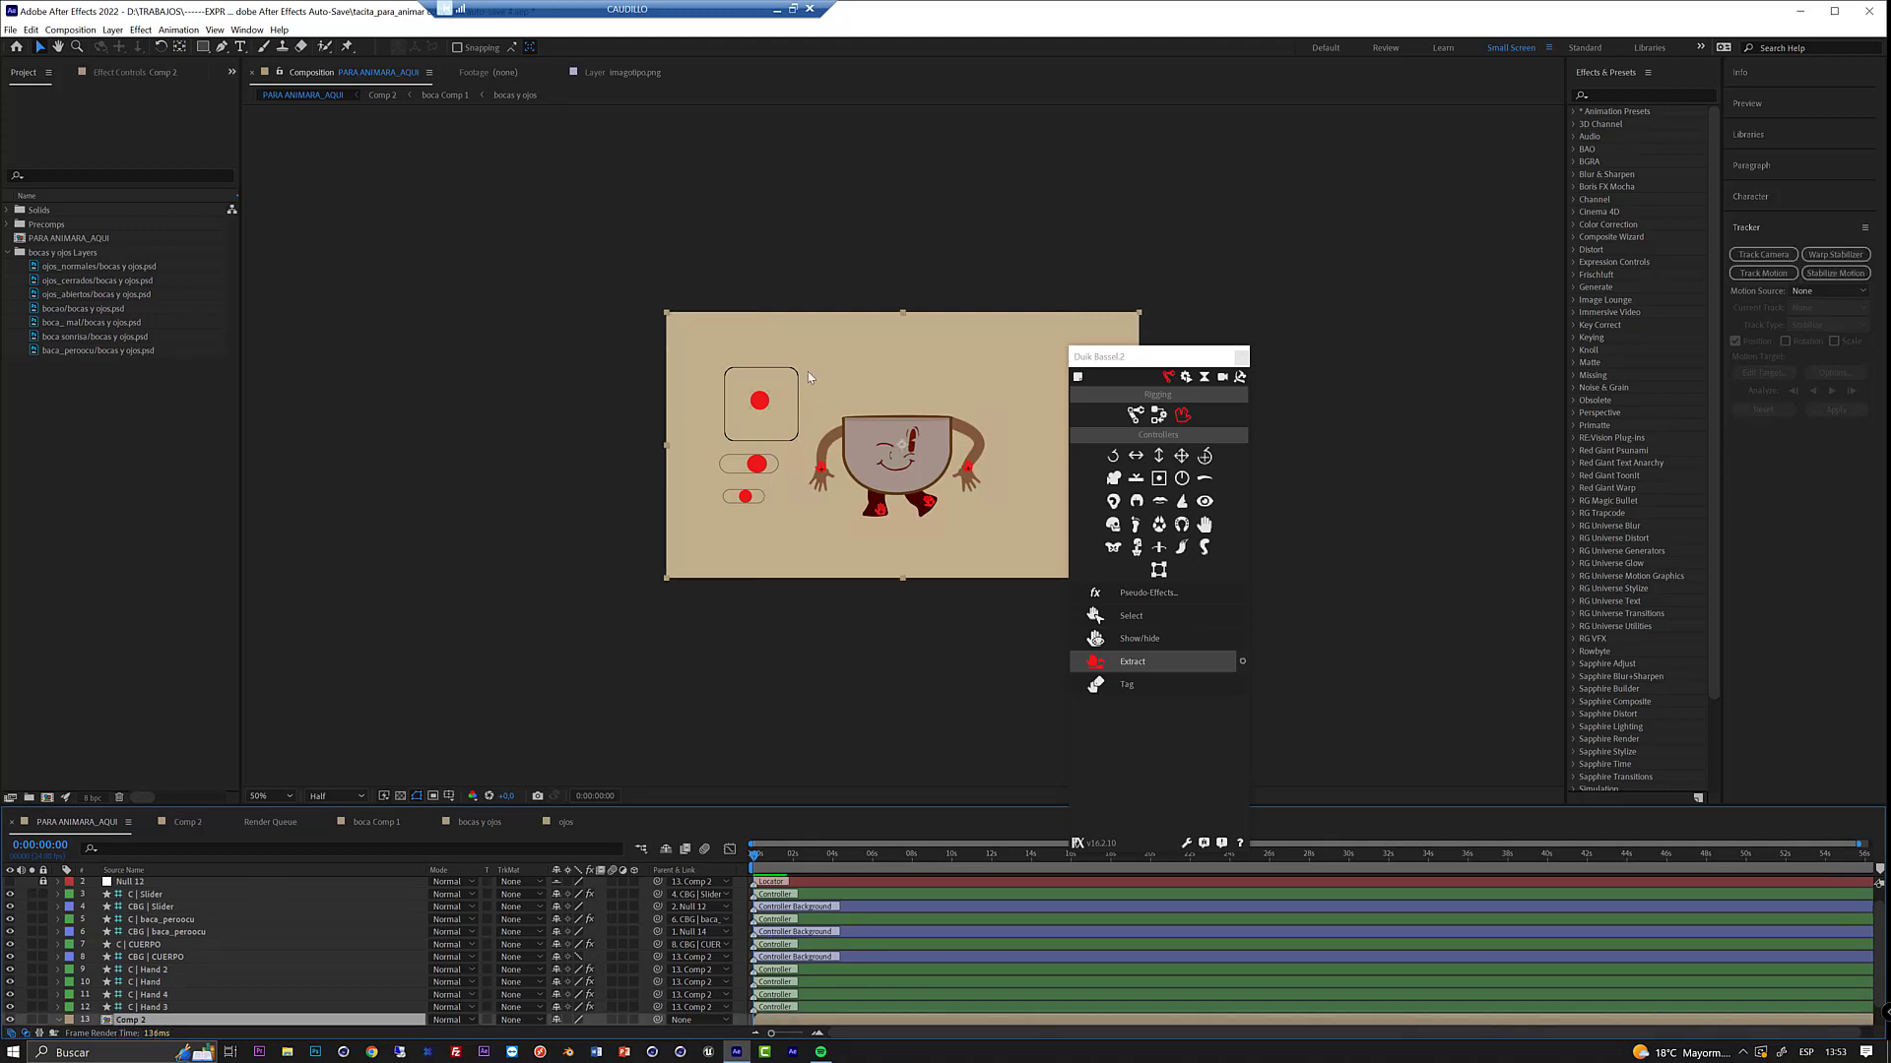
- Lock the Comp 2 layer, move the body controller's handle slightly to test it, and undo that move
left_click(732, 414)
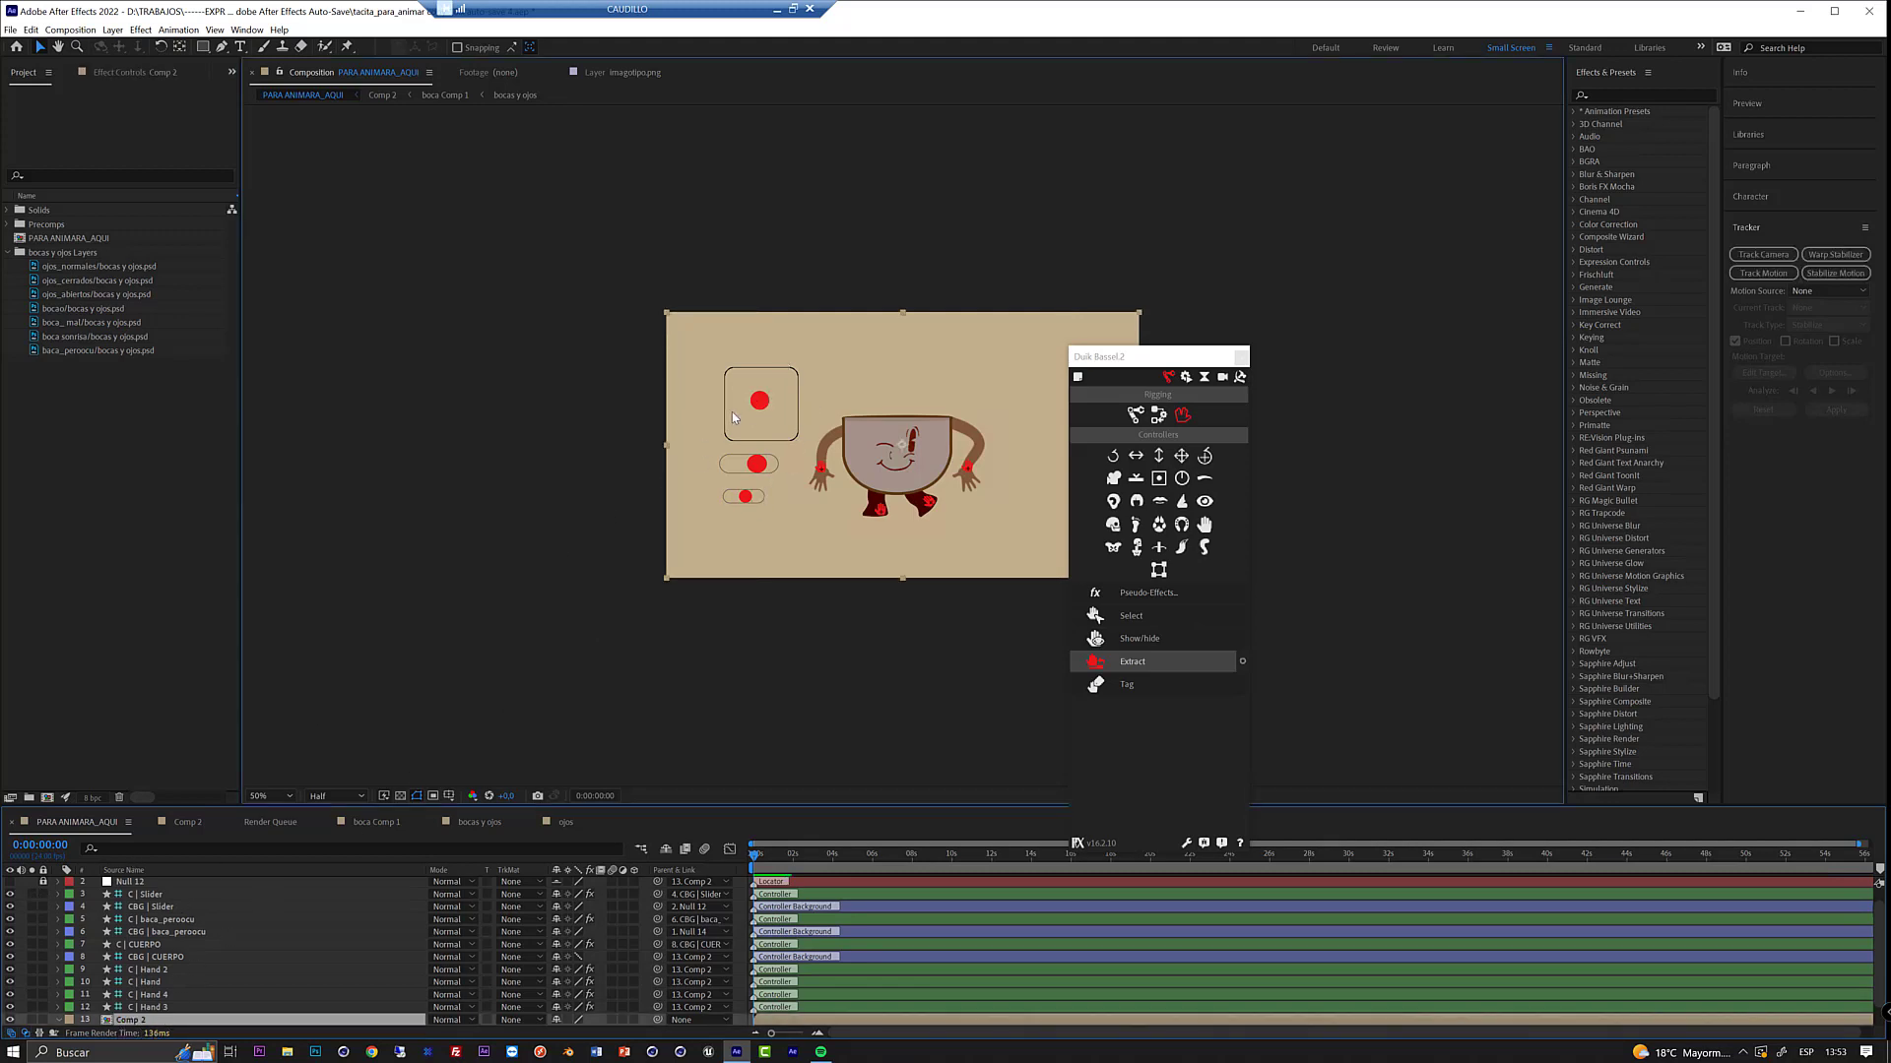
left_click(43, 1021)
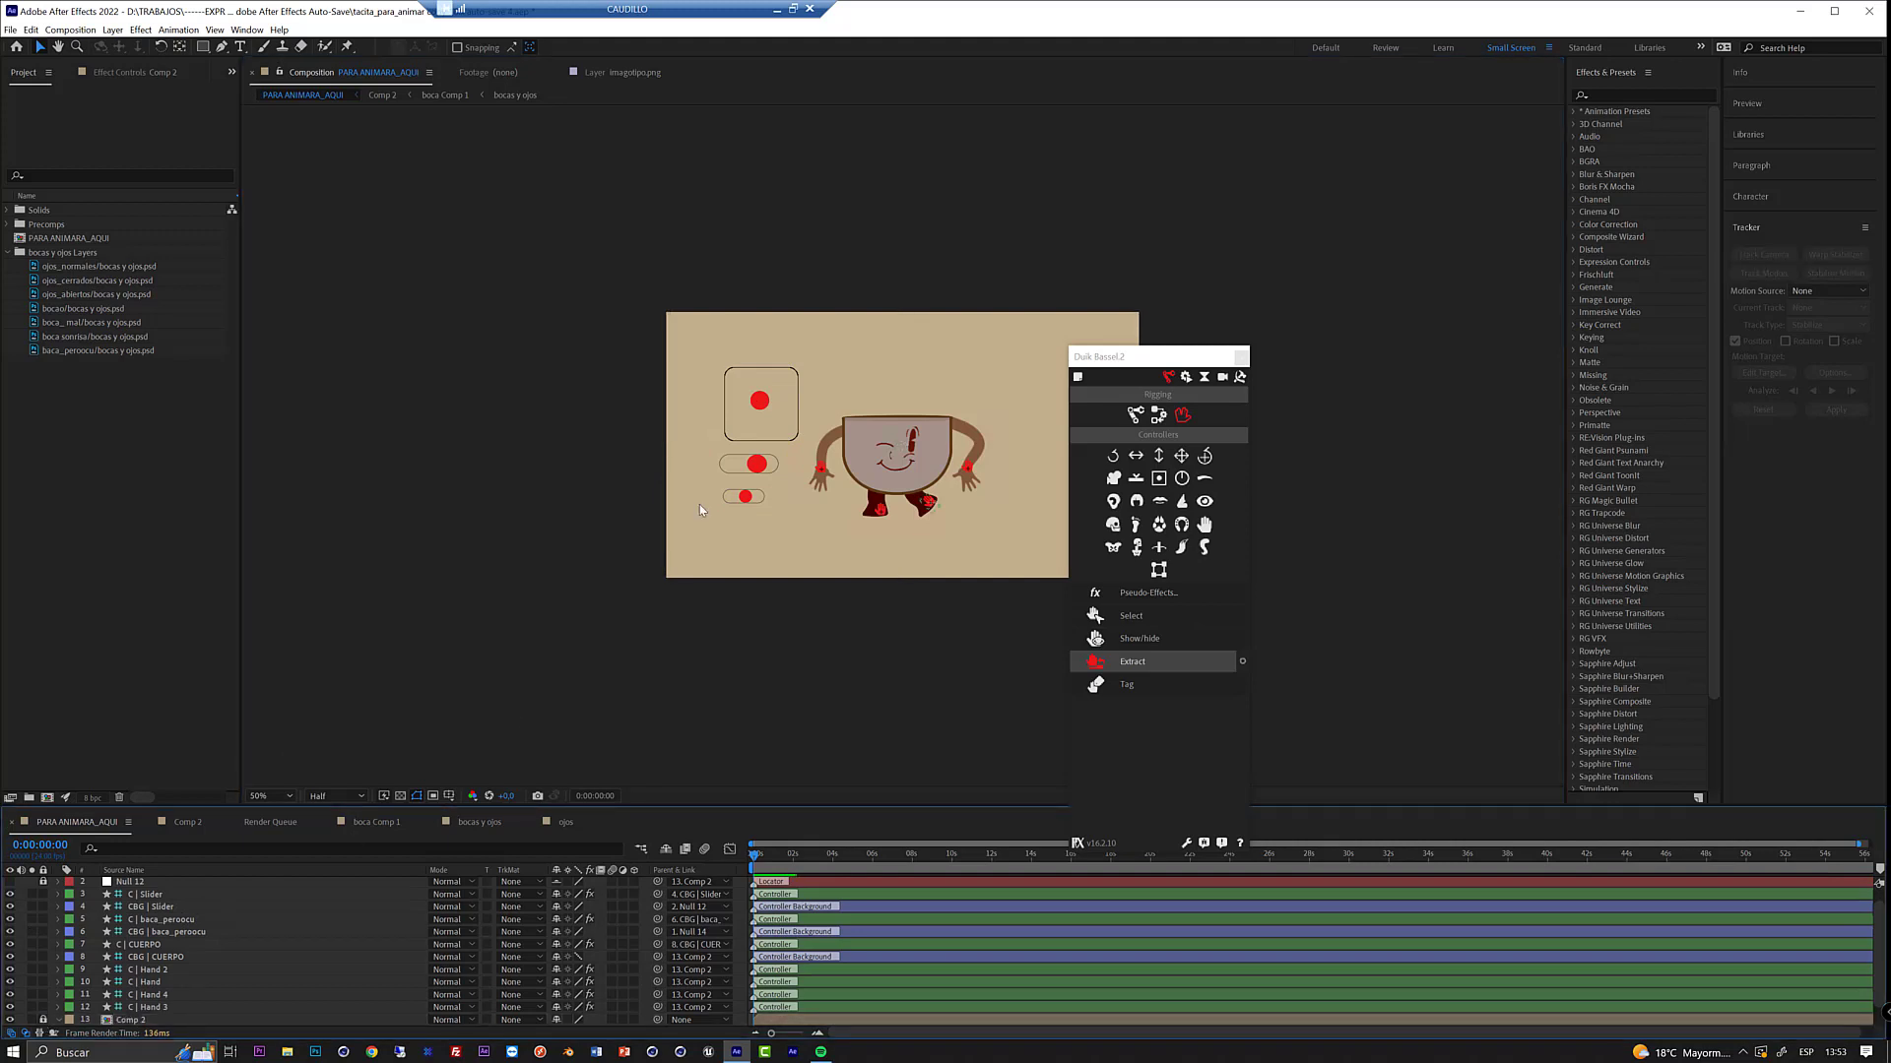
left_click(756, 402)
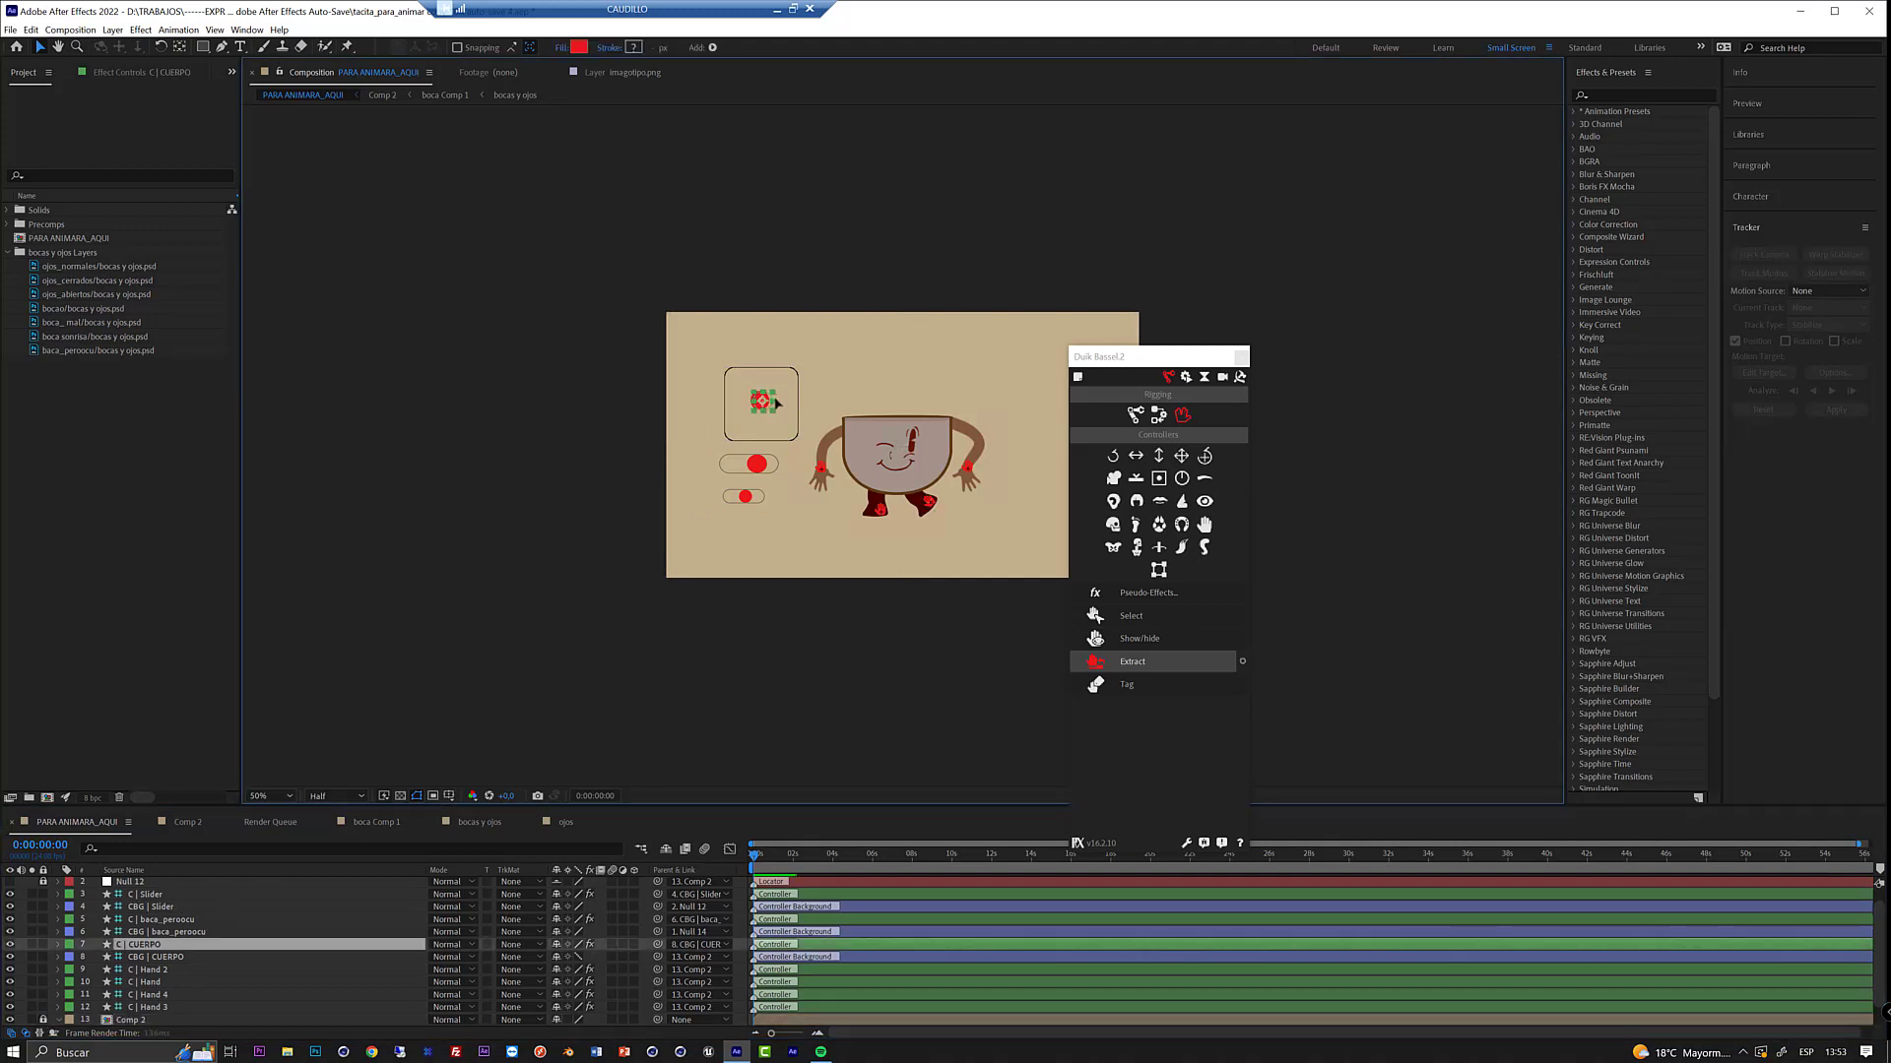
left_click_drag(777, 402, 768, 395)
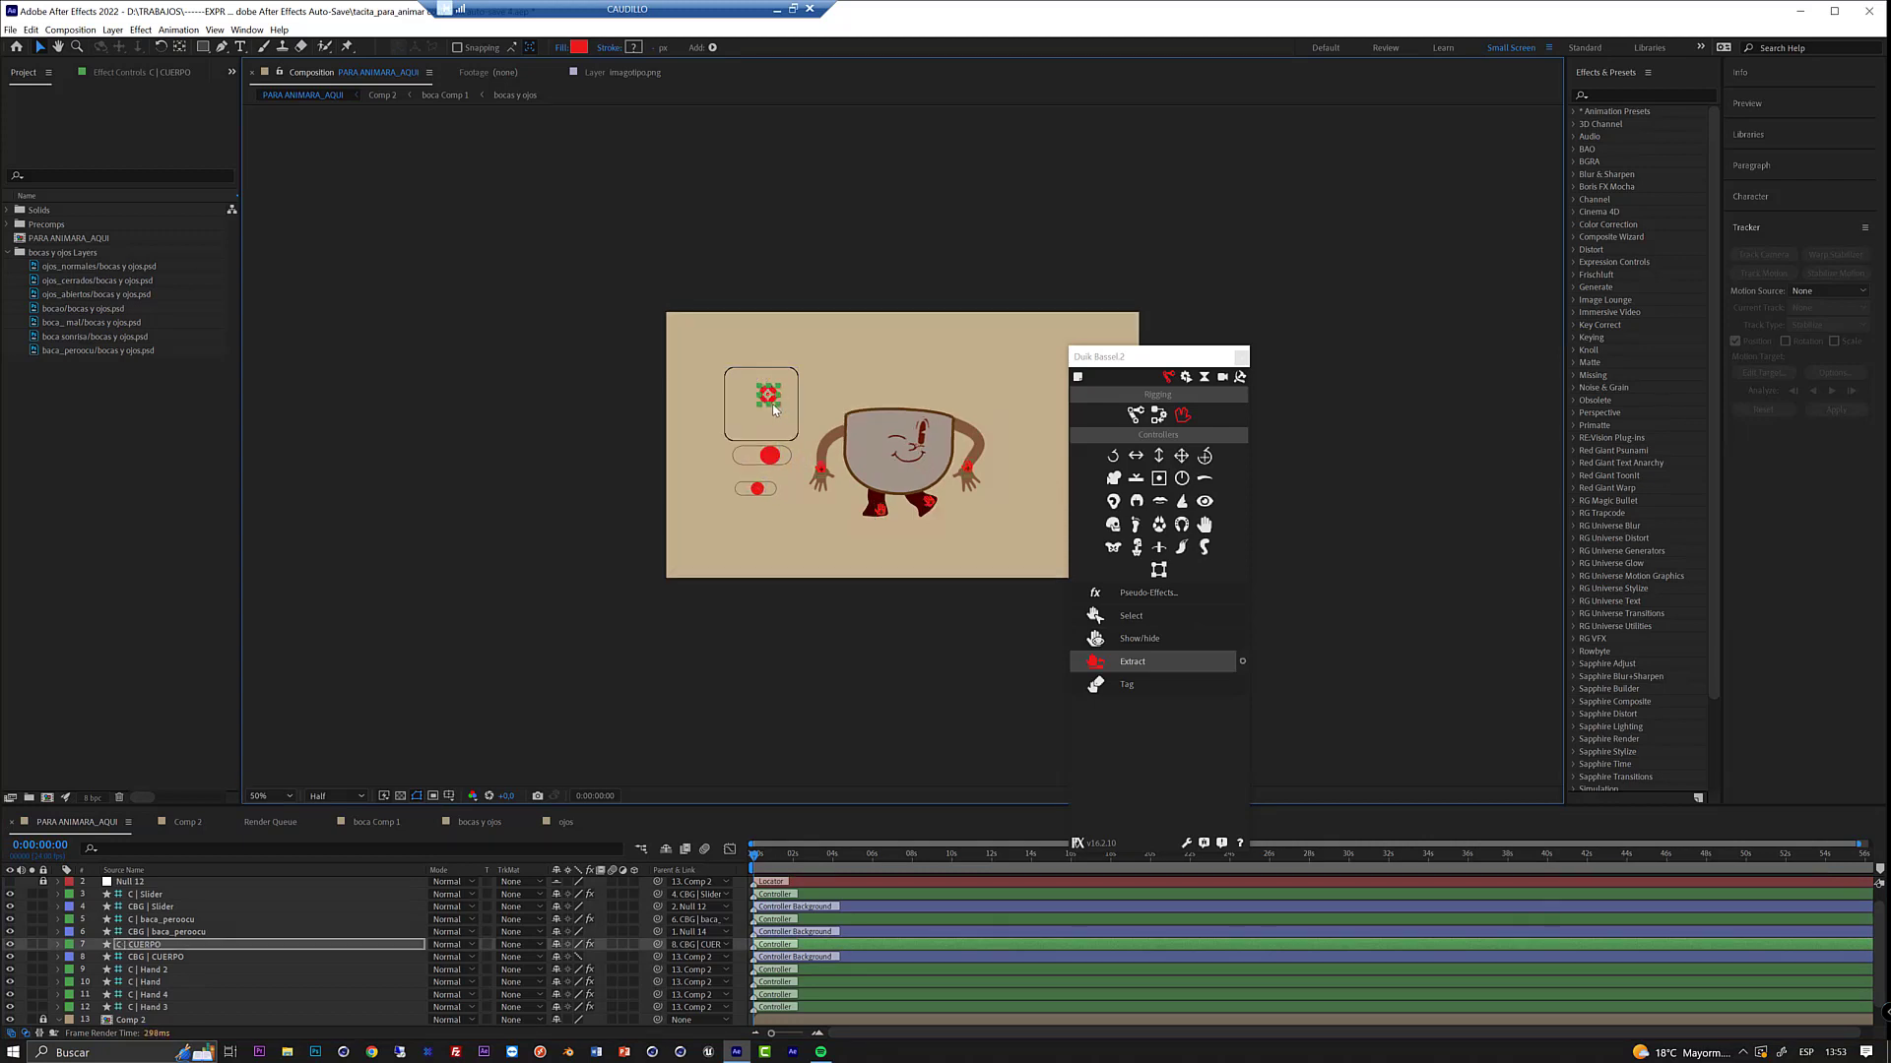
key("ctrl+z")
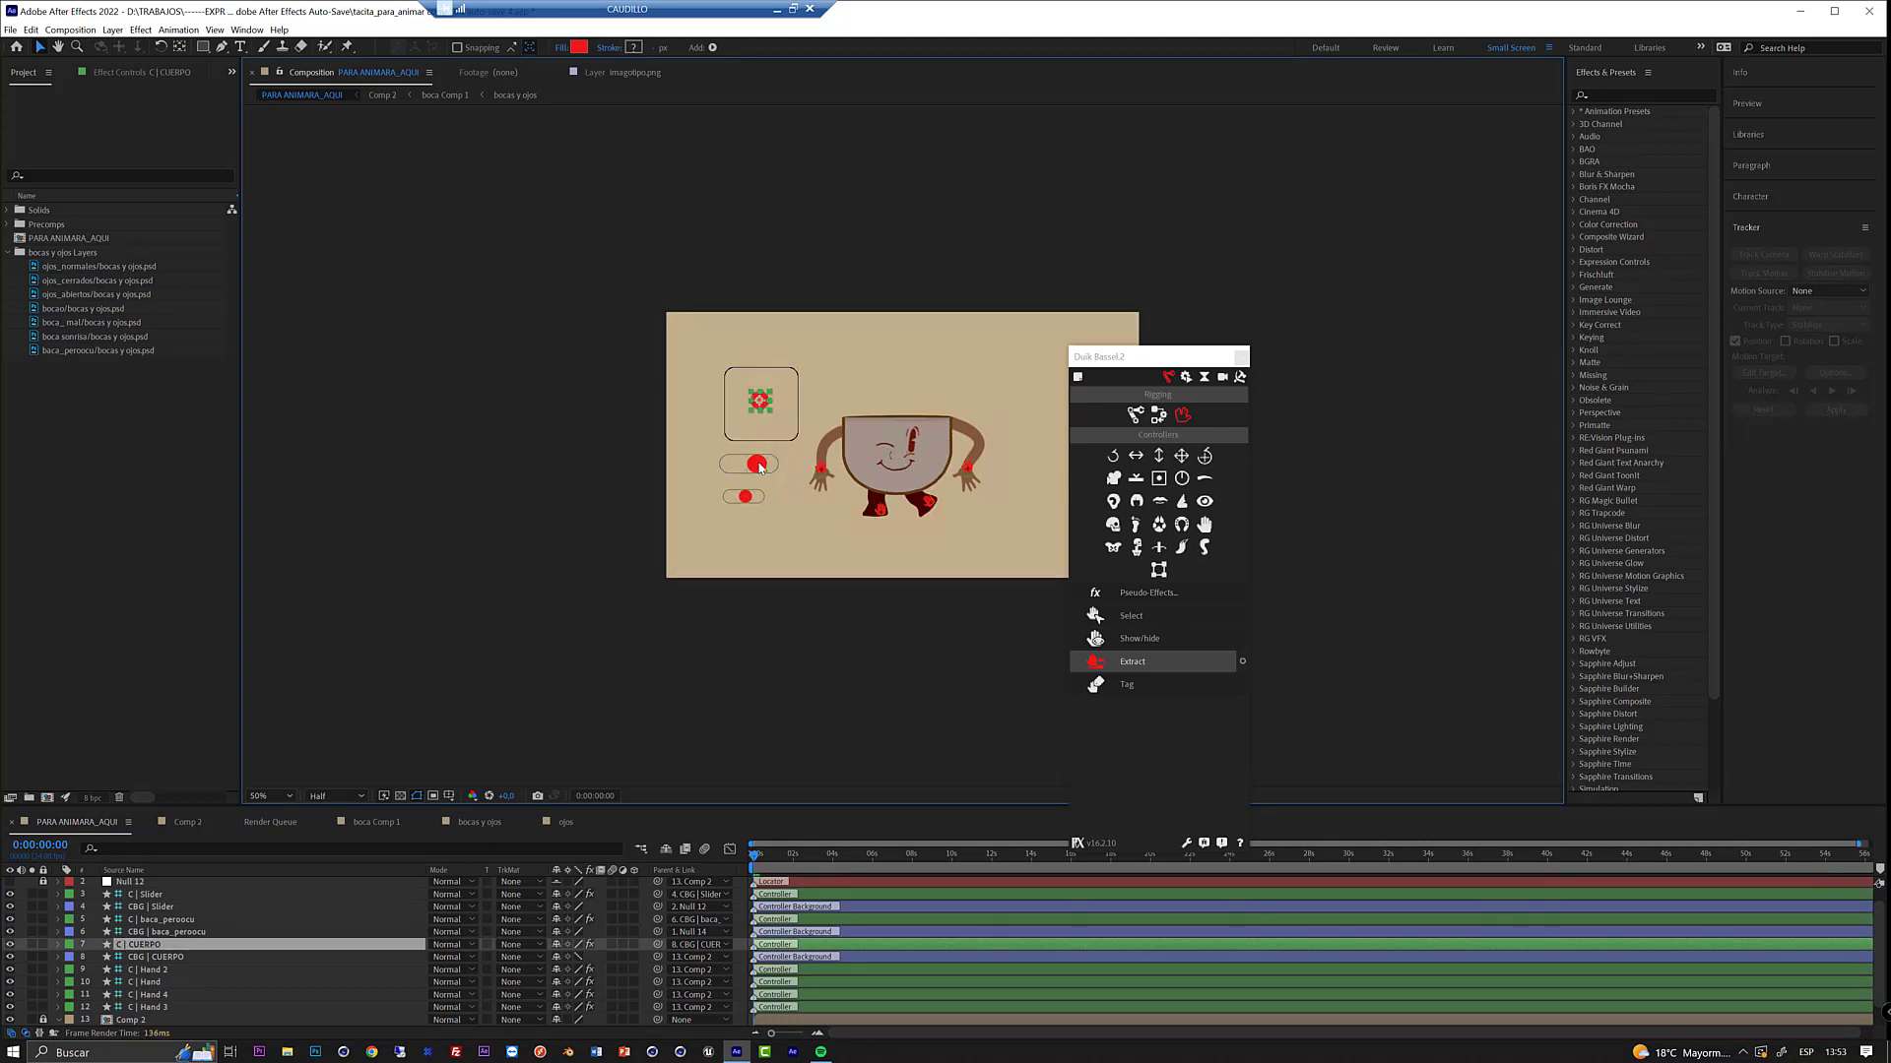
- Test the mouth slider by moving its handle, and shift the eye slider's handle slightly left to switch the eyes
left_click(760, 466)
left_click_drag(757, 469, 749, 470)
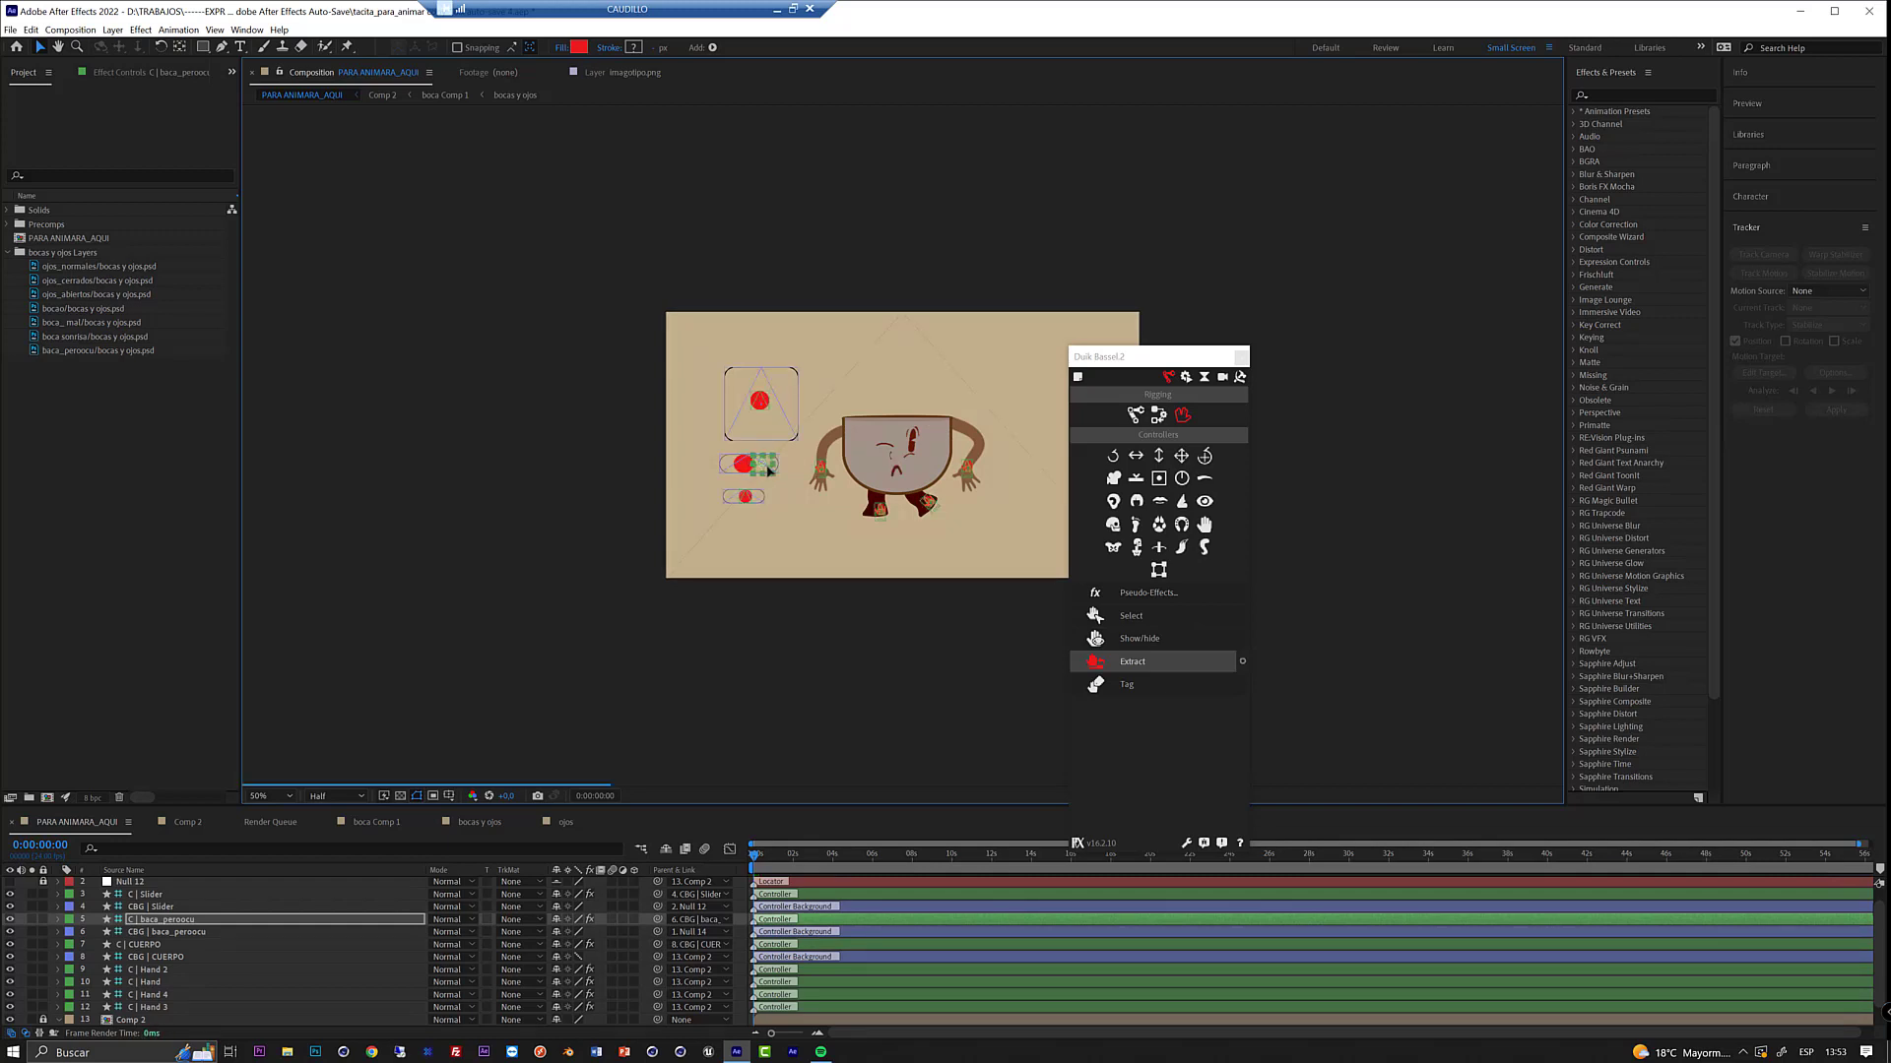
left_click(744, 507)
key("ctrl+z")
left_click_drag(748, 500, 741, 498)
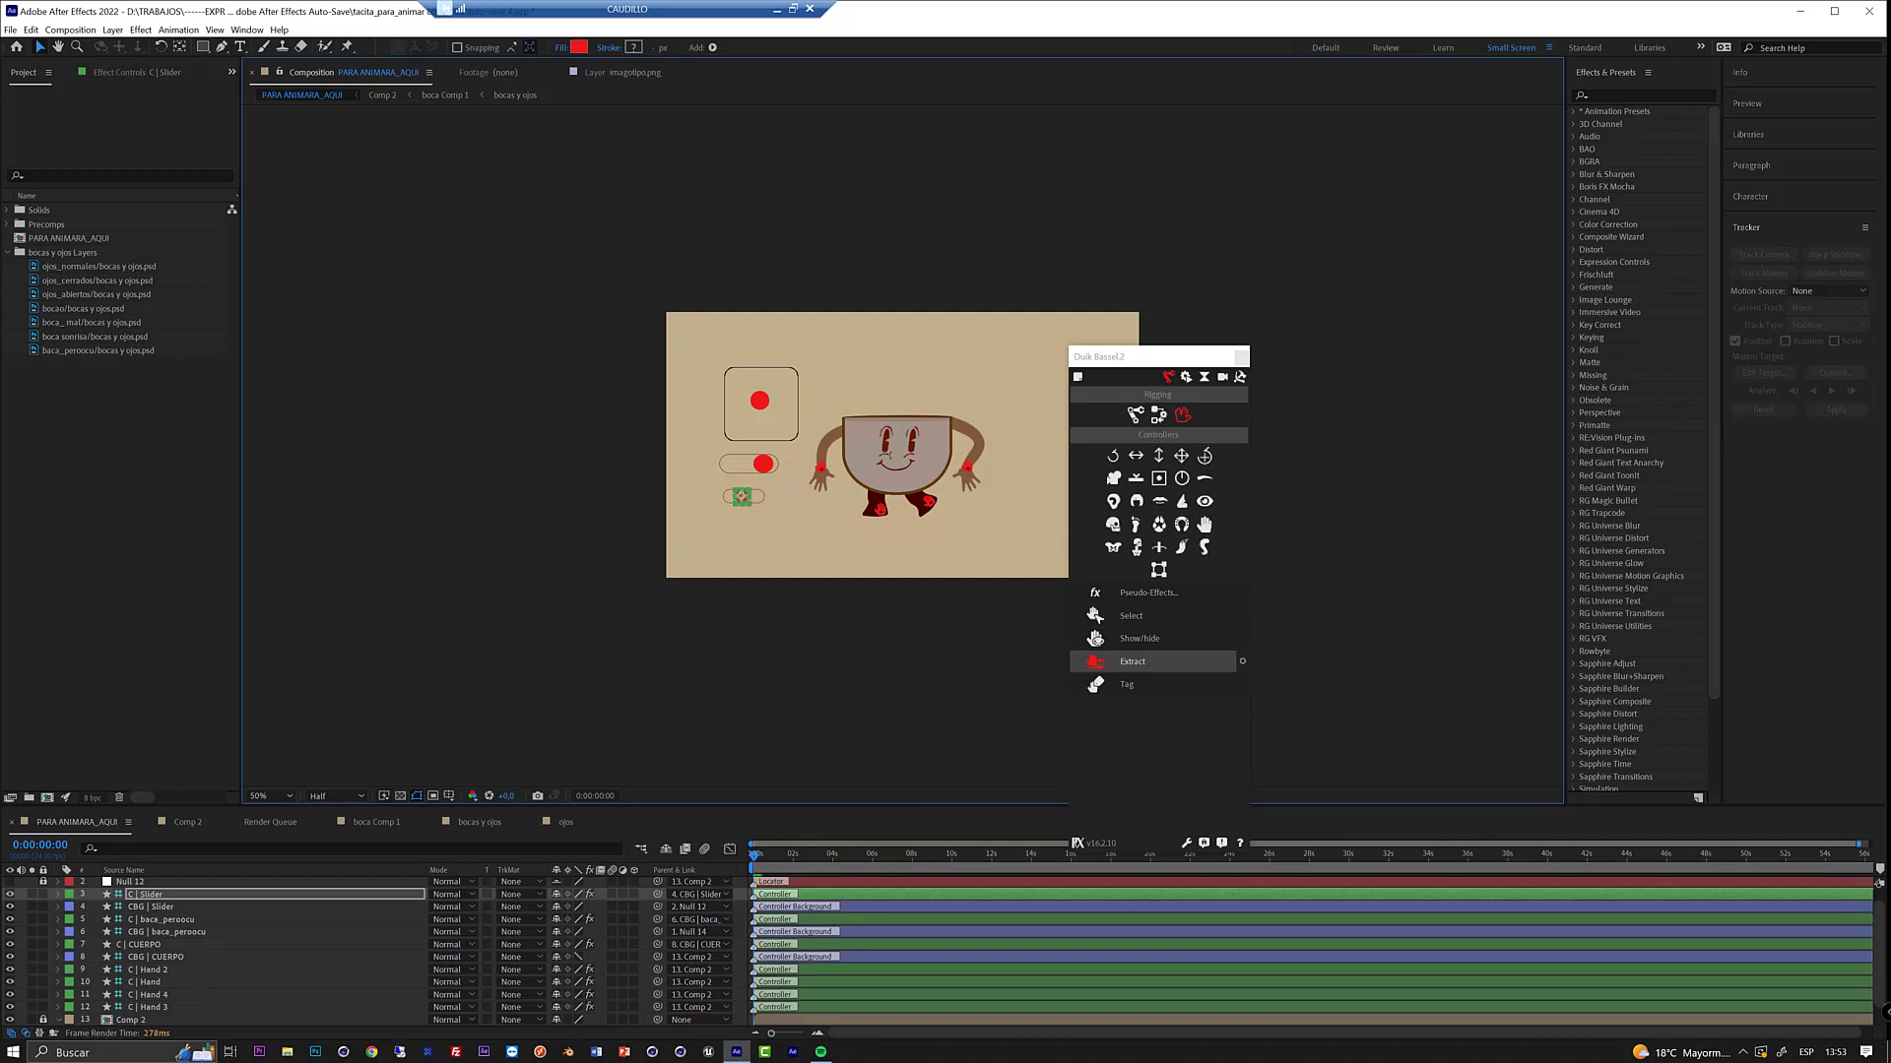
- Move the body controller's handle down to the right and the eye slider's handle to the right to test the face rig
left_click(869, 576)
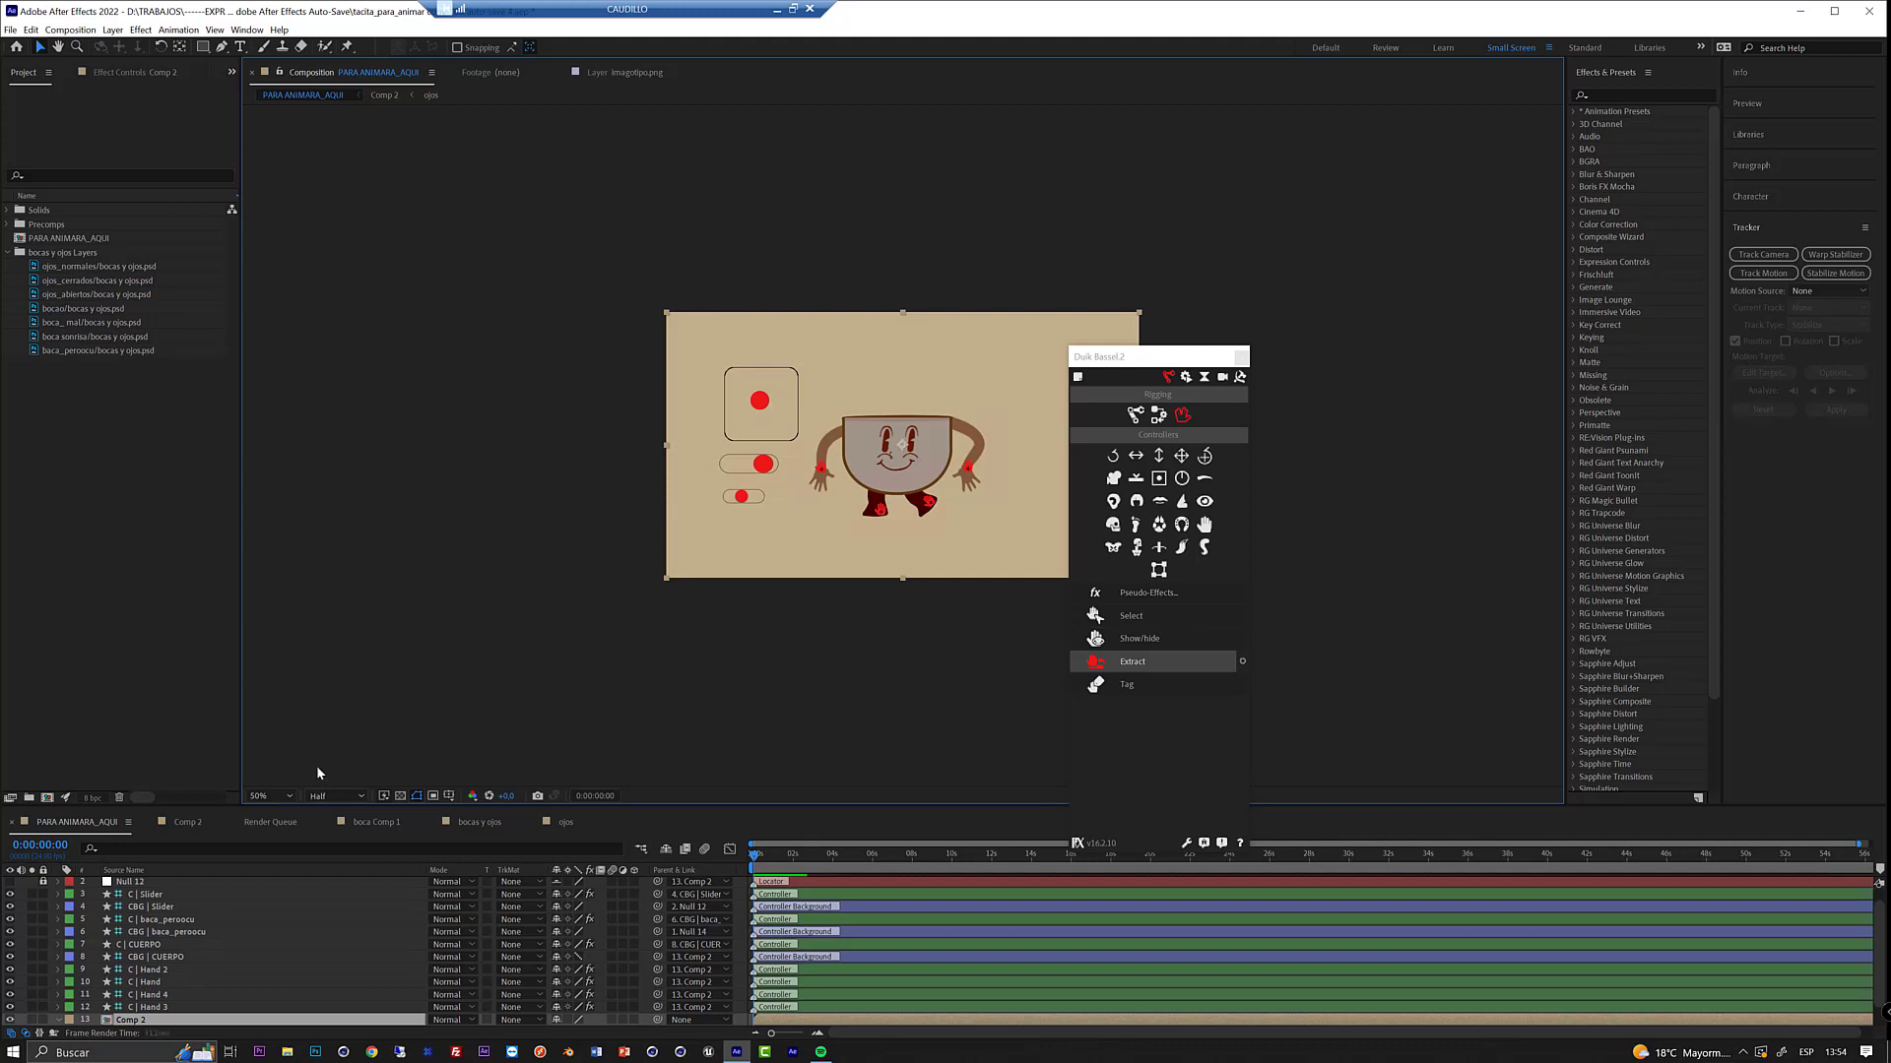
left_click(582, 646)
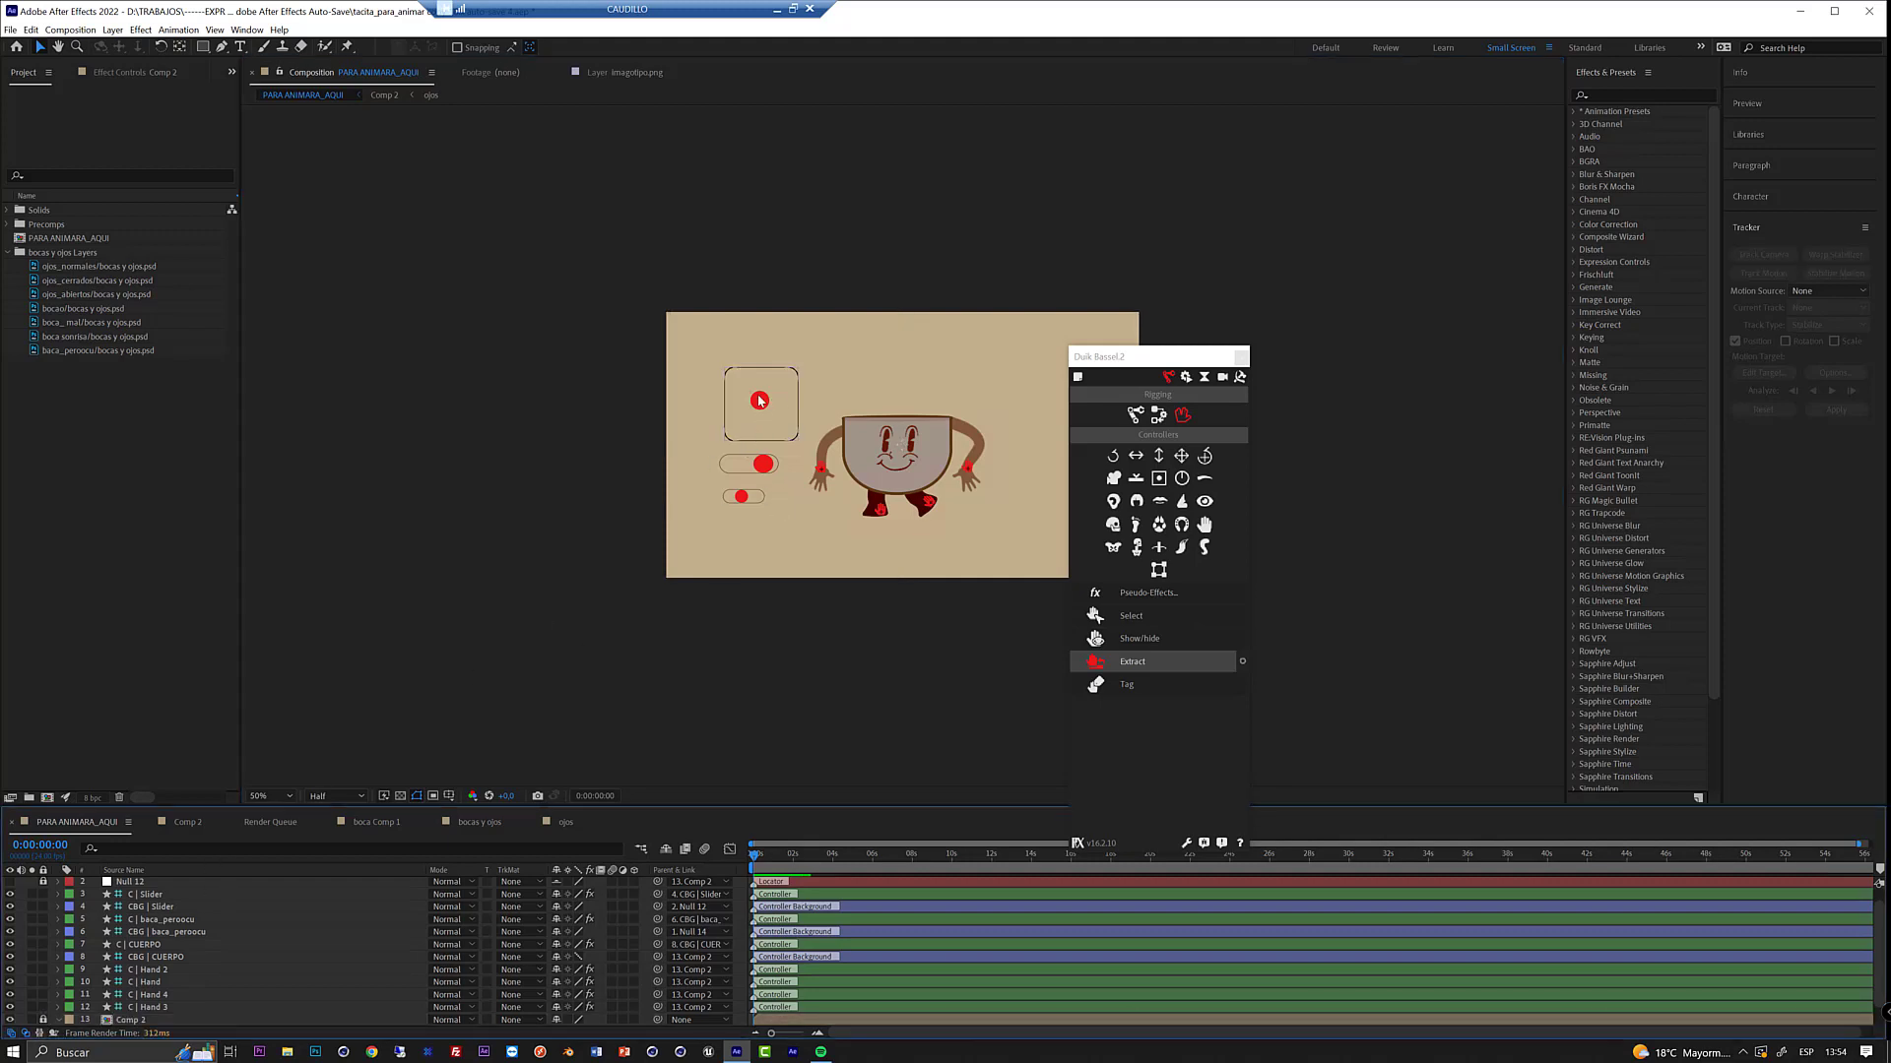
left_click(759, 402)
left_click_drag(761, 410, 767, 414)
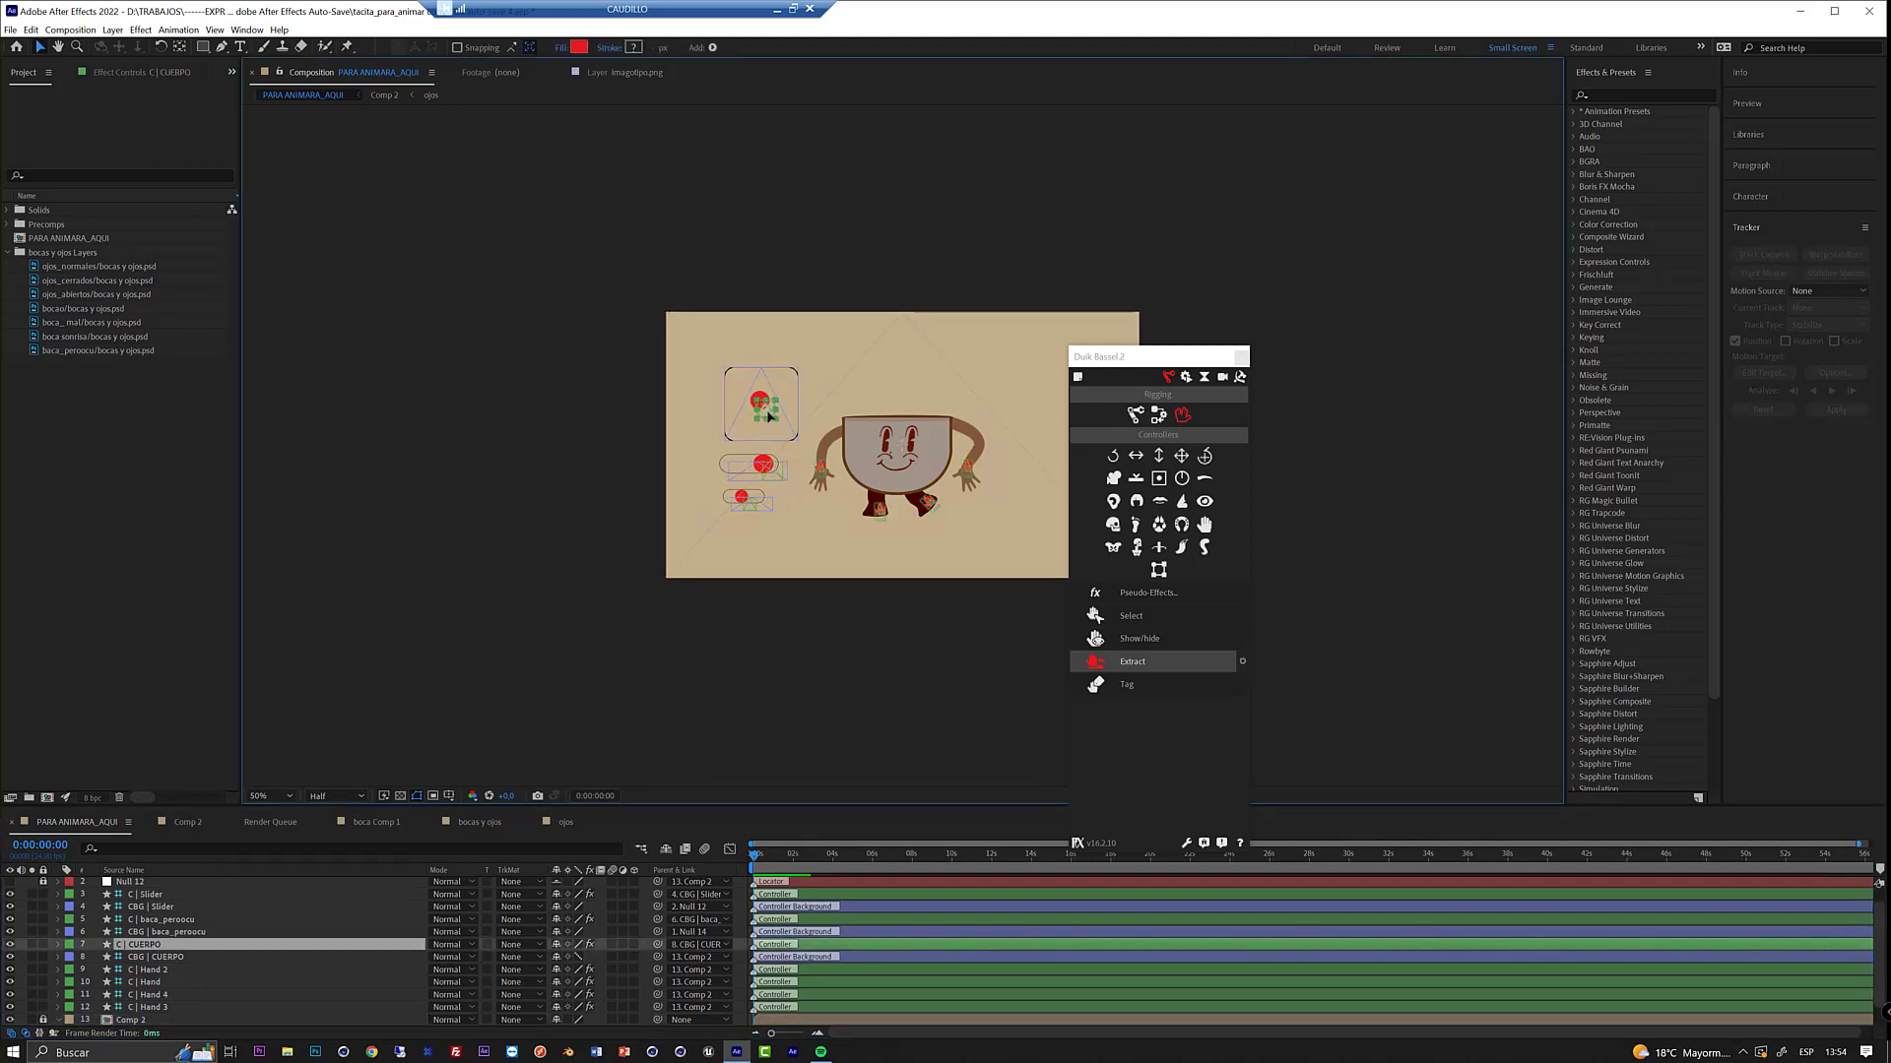
left_click(753, 475)
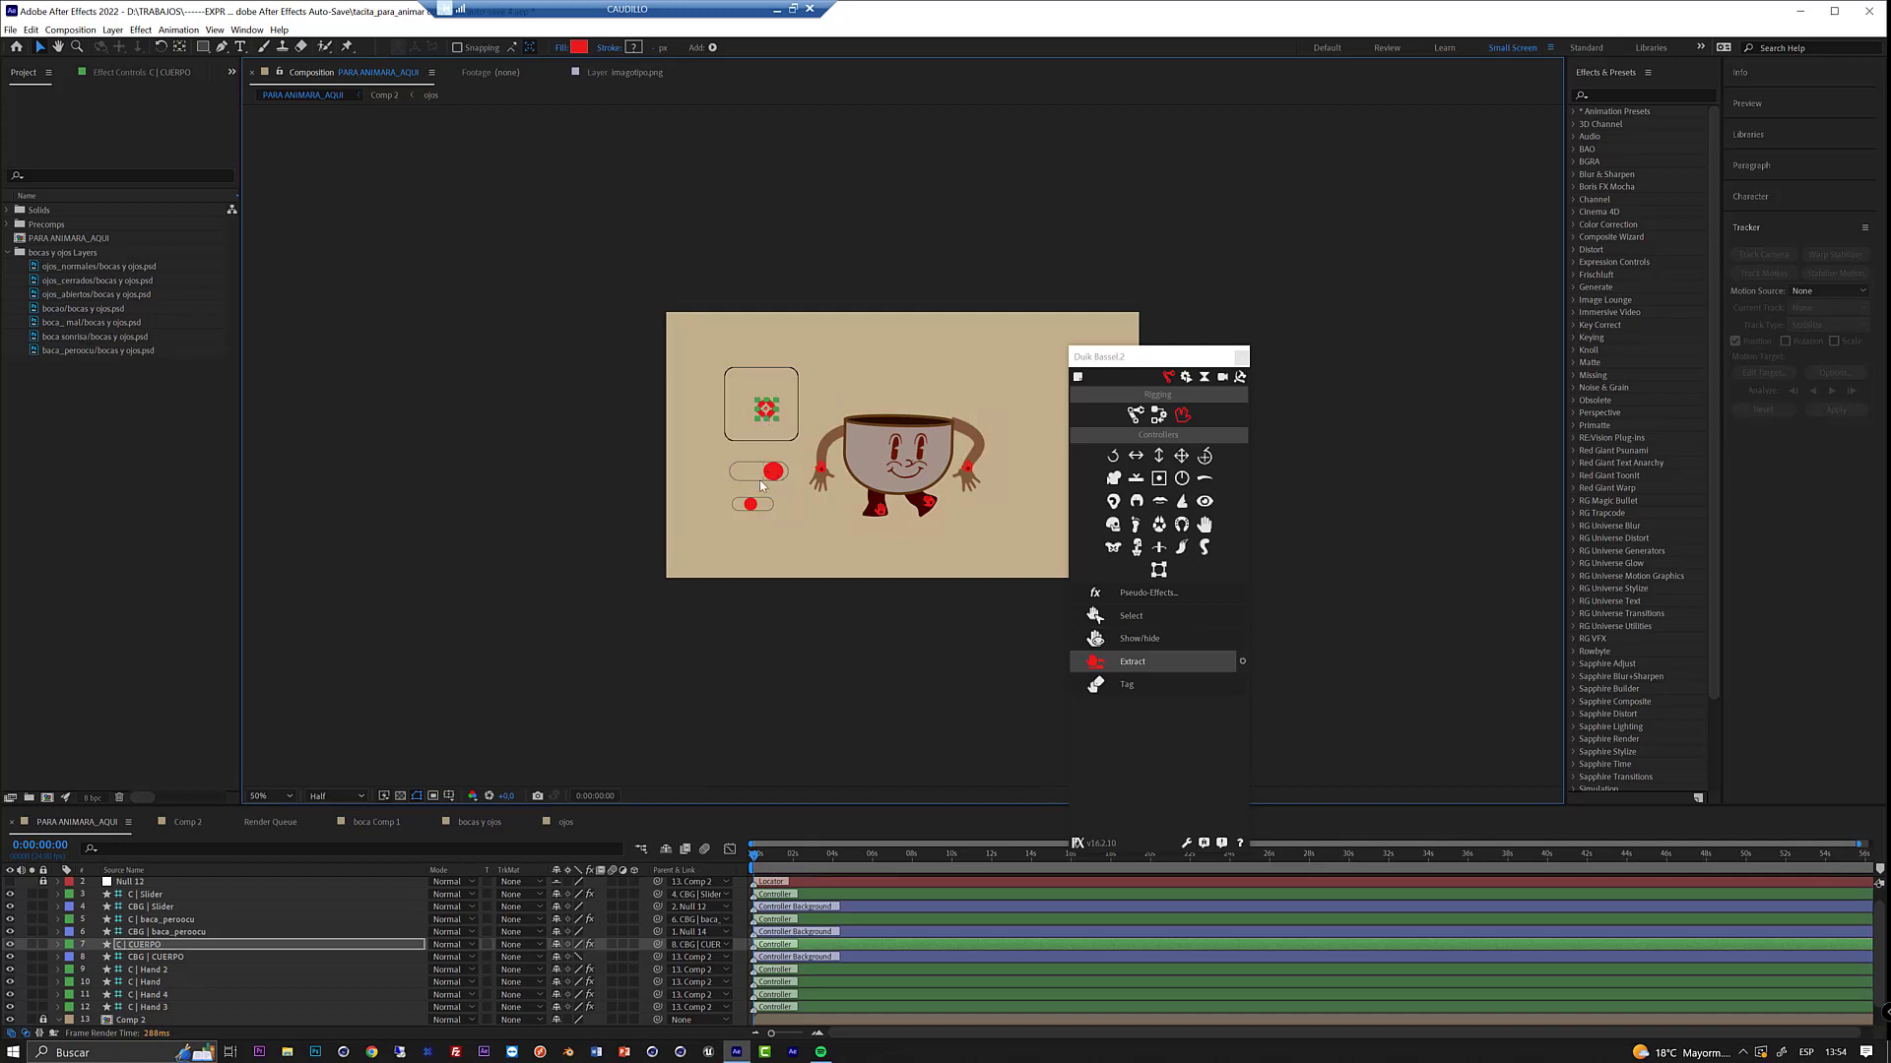
mouse_move(751, 477)
left_mouse_down()
mouse_move(769, 472)
mouse_move(764, 509)
left_mouse_up()
left_click(754, 506)
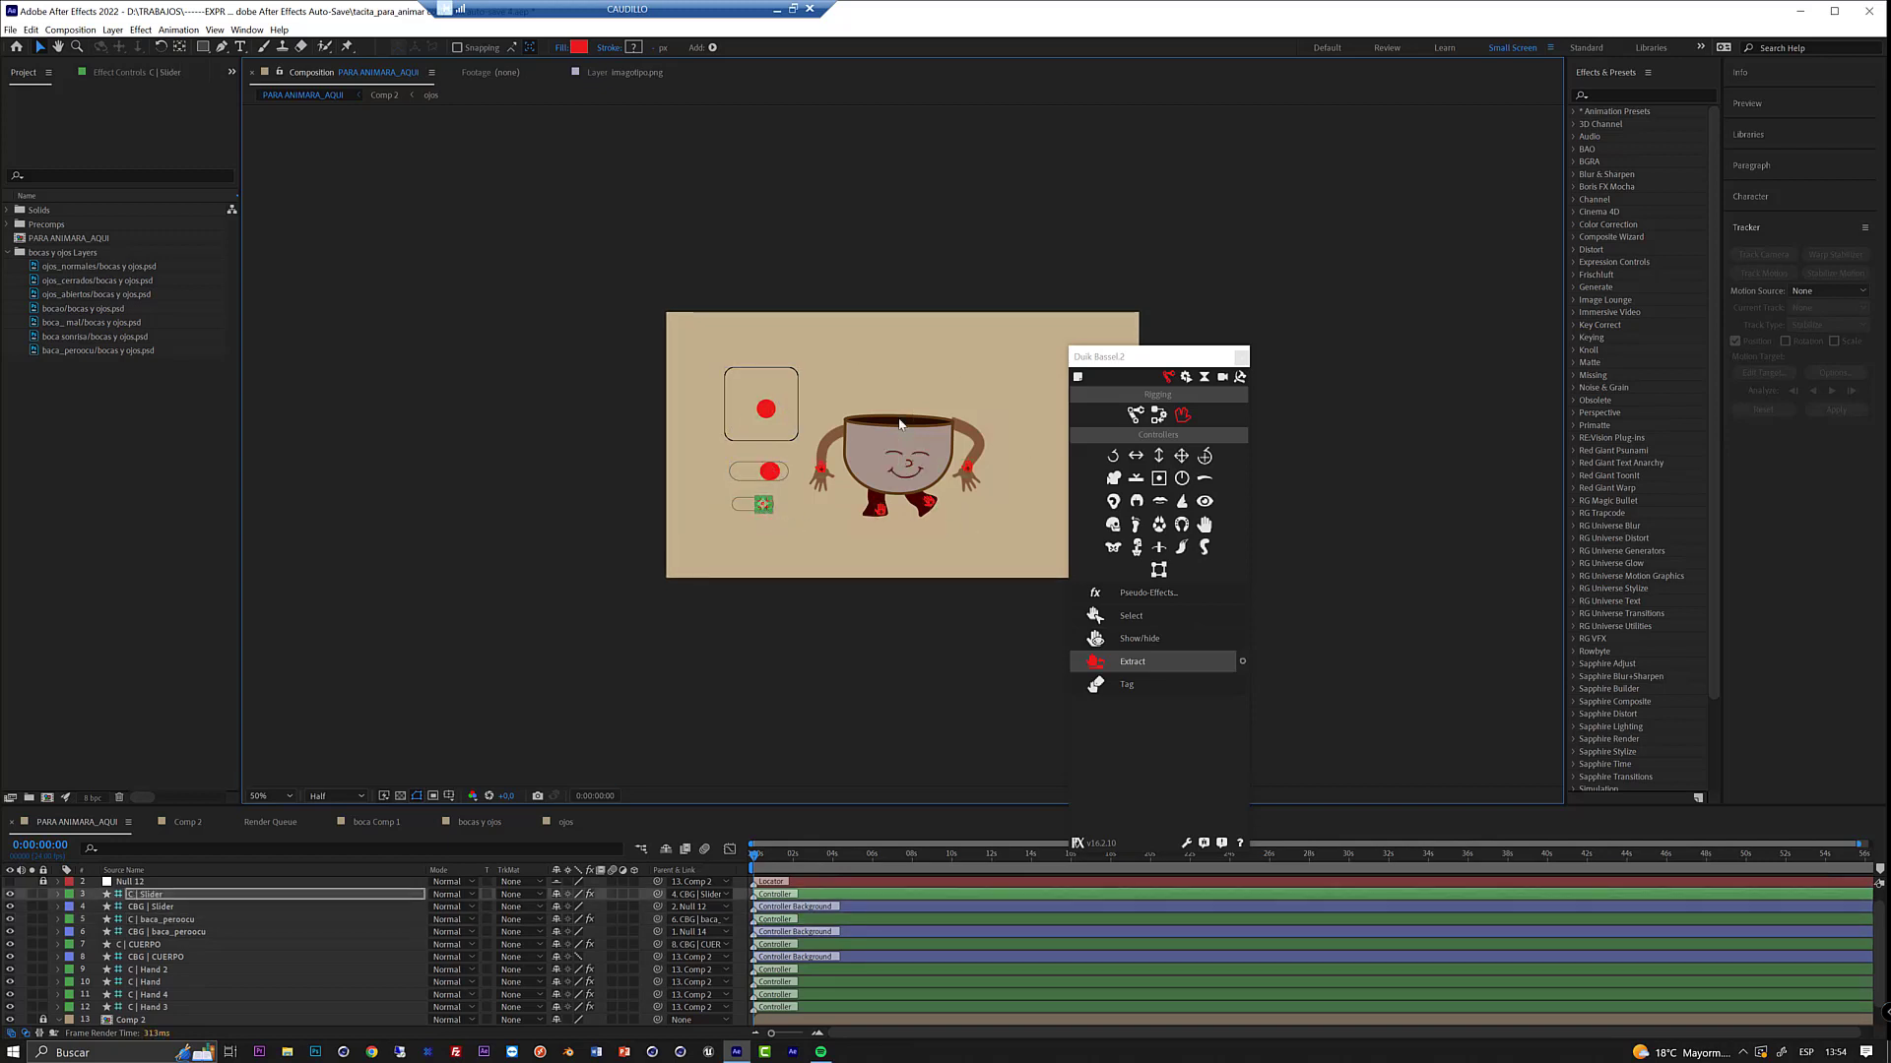
- Move the eye slider's handle to the left and the mouth slider's handle left to switch the eye and mouth drawings
key("z")
left_click(934, 458)
left_click_drag(1091, 356, 1176, 390)
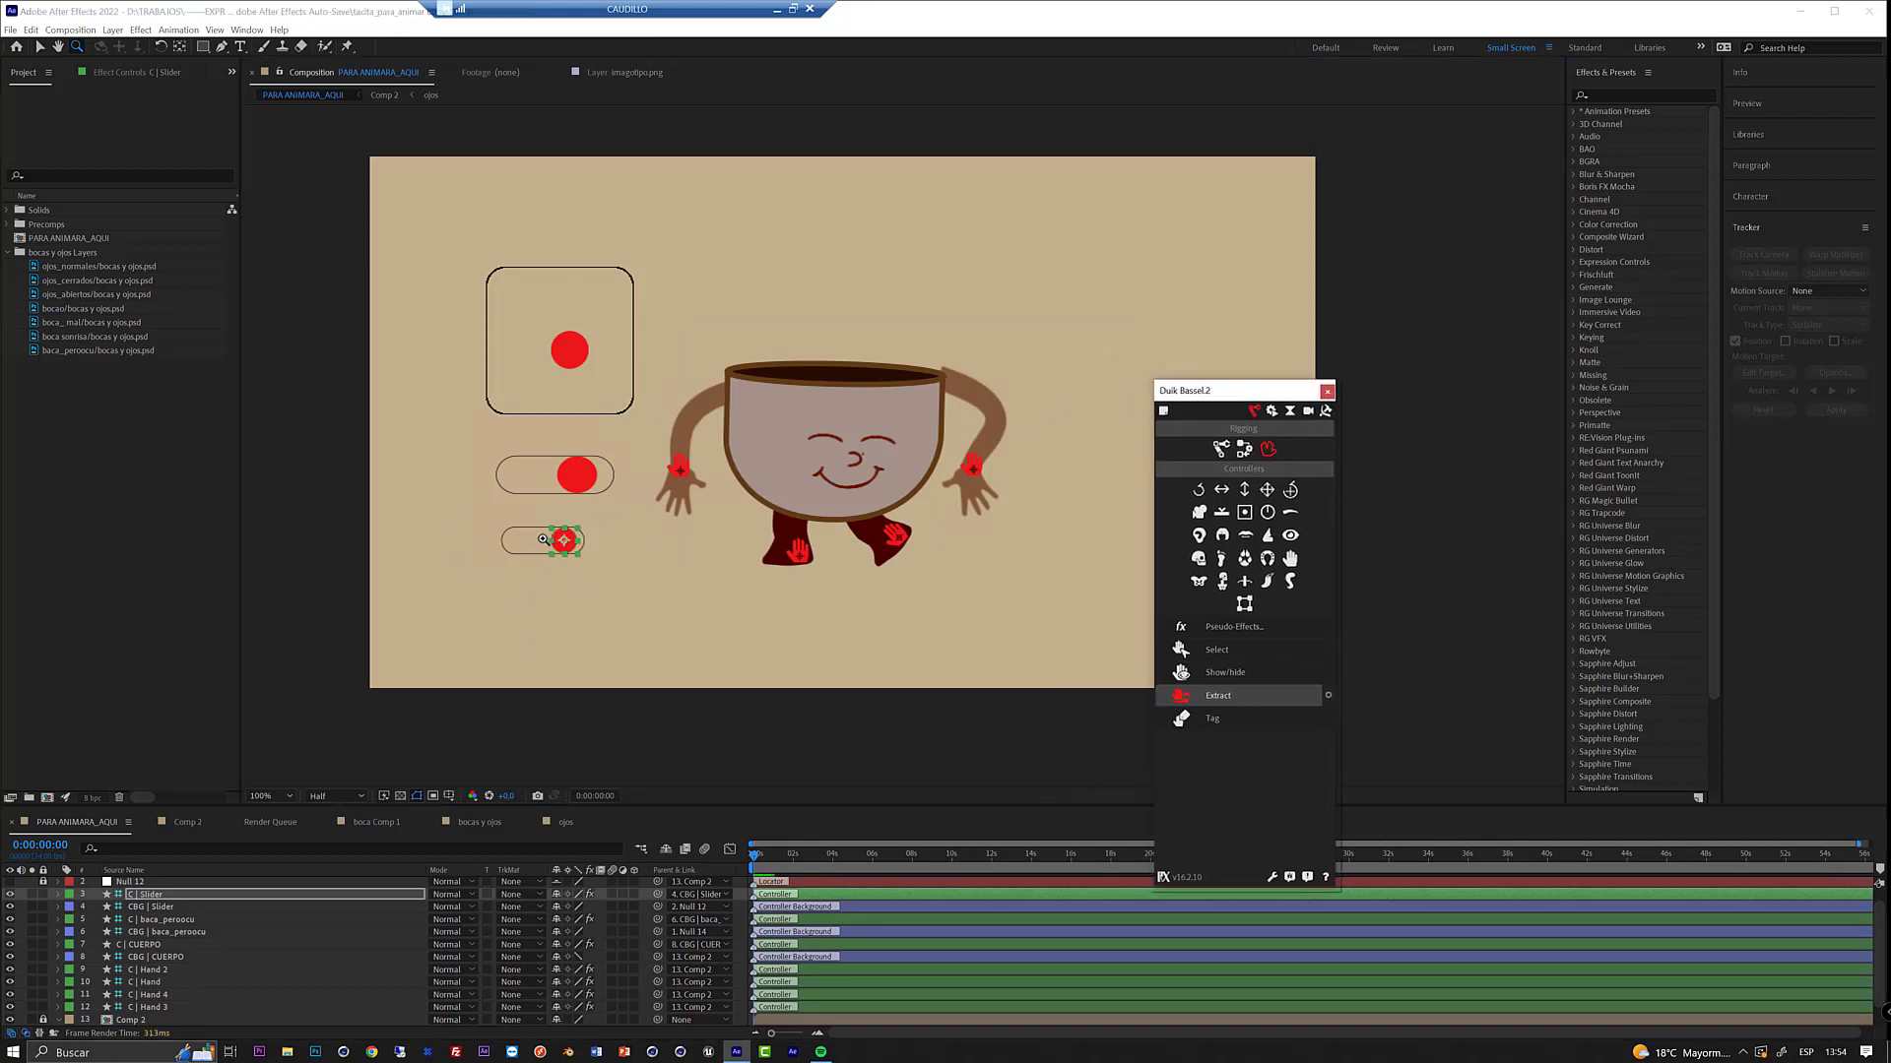
left_click(508, 554)
left_click_drag(565, 540, 112, 847)
left_click_drag(1198, 218, 617, 464)
left_click(764, 410, "alt")
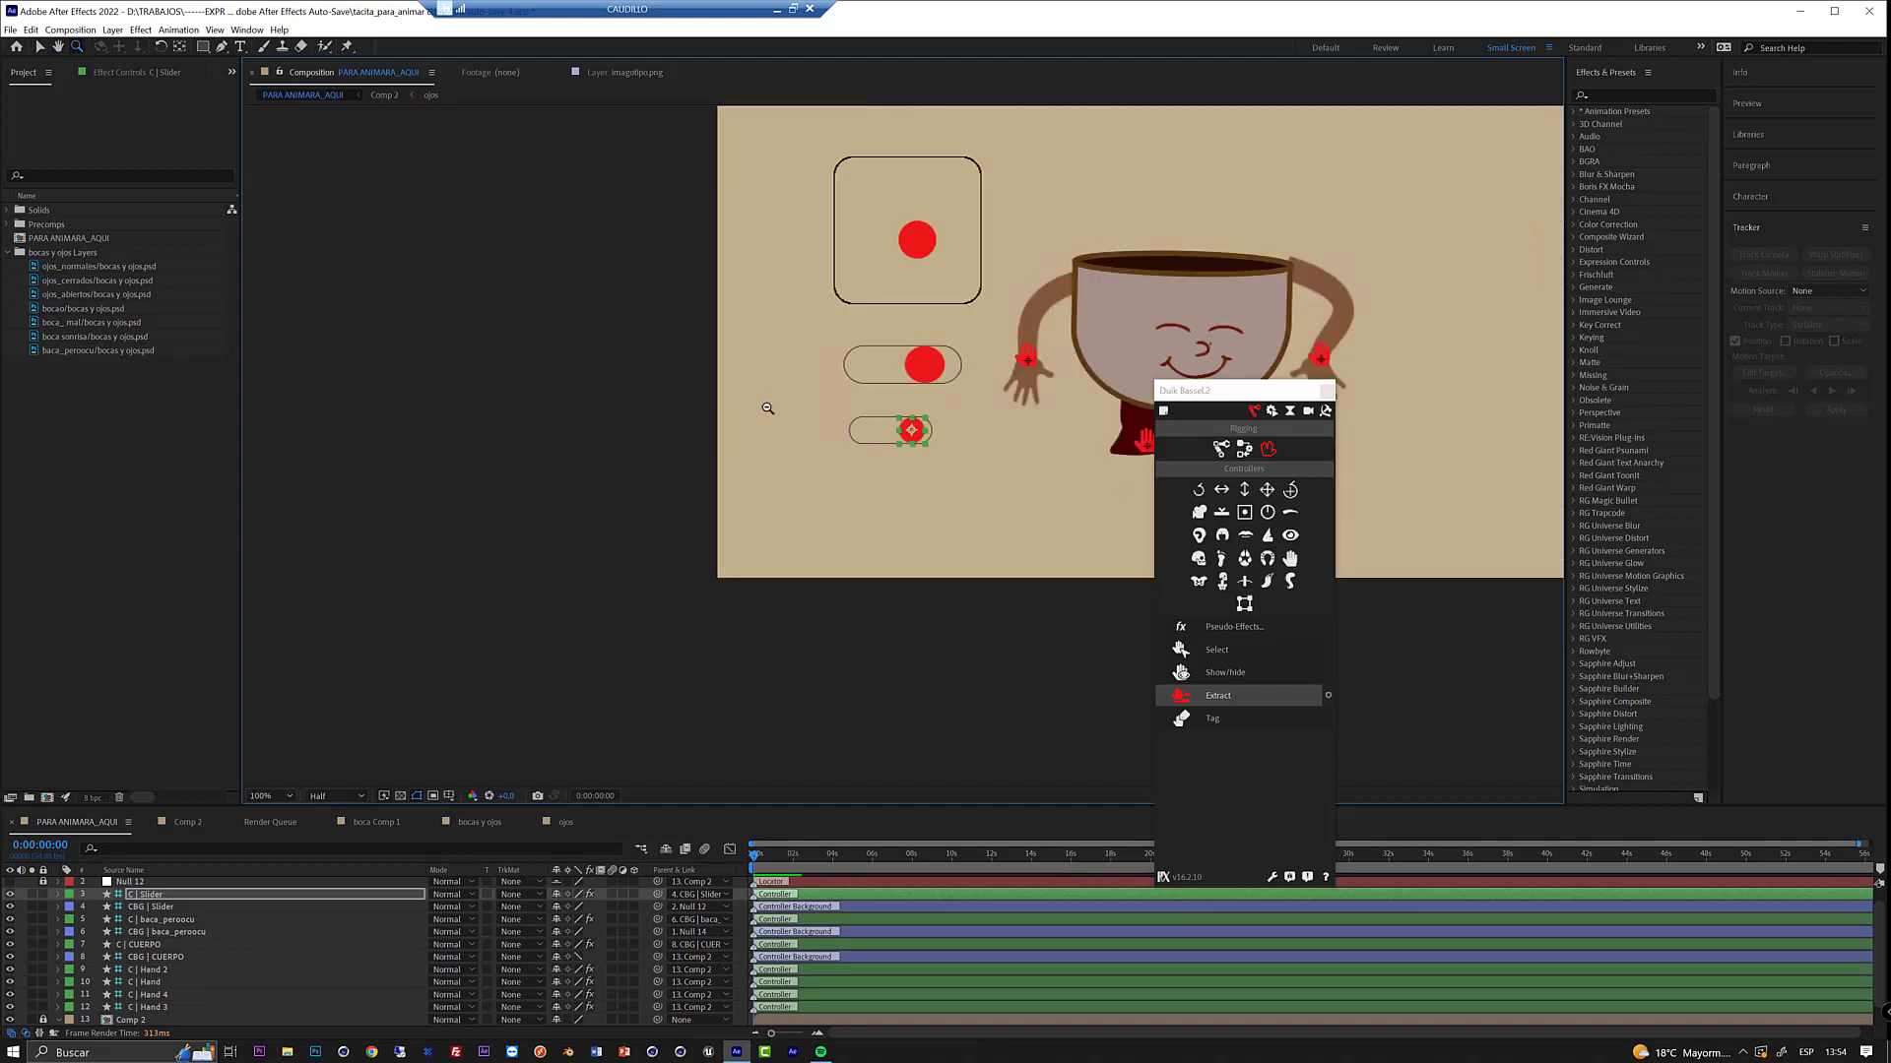
left_click_drag(846, 375, 633, 456)
key("v")
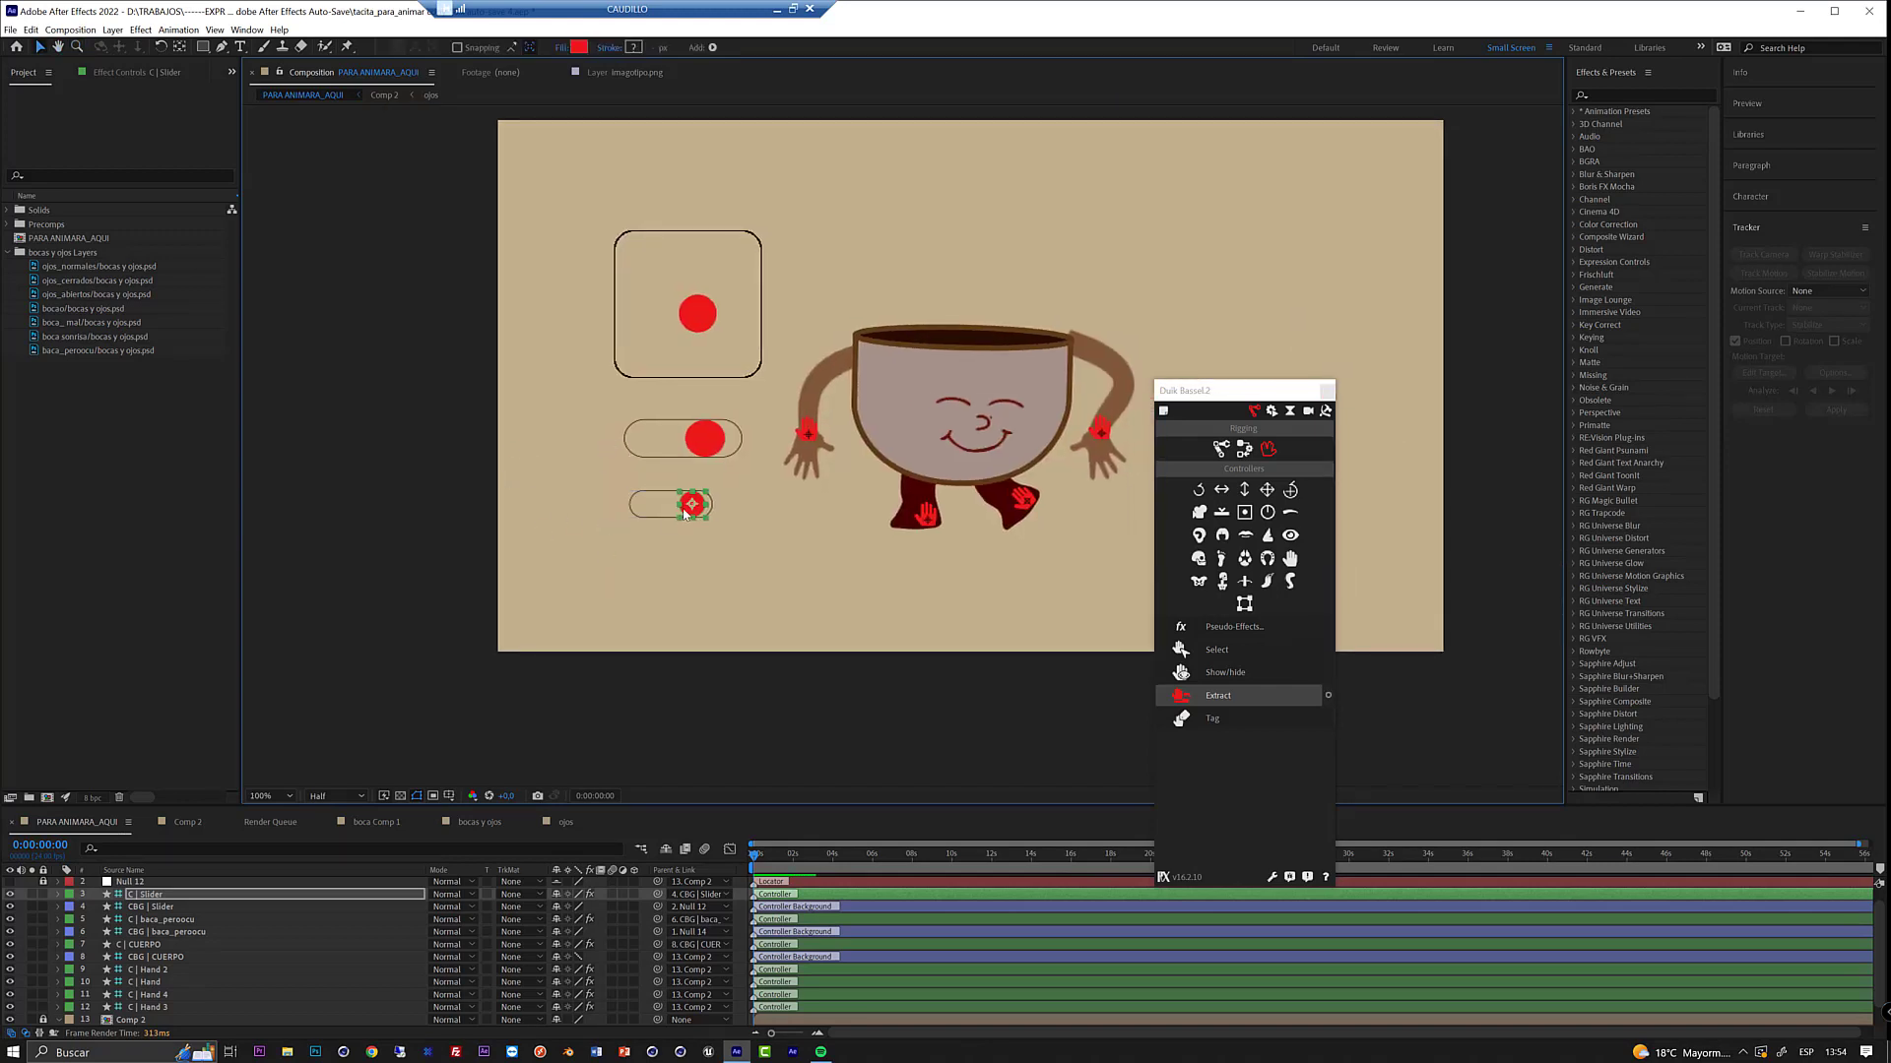
left_click(654, 504)
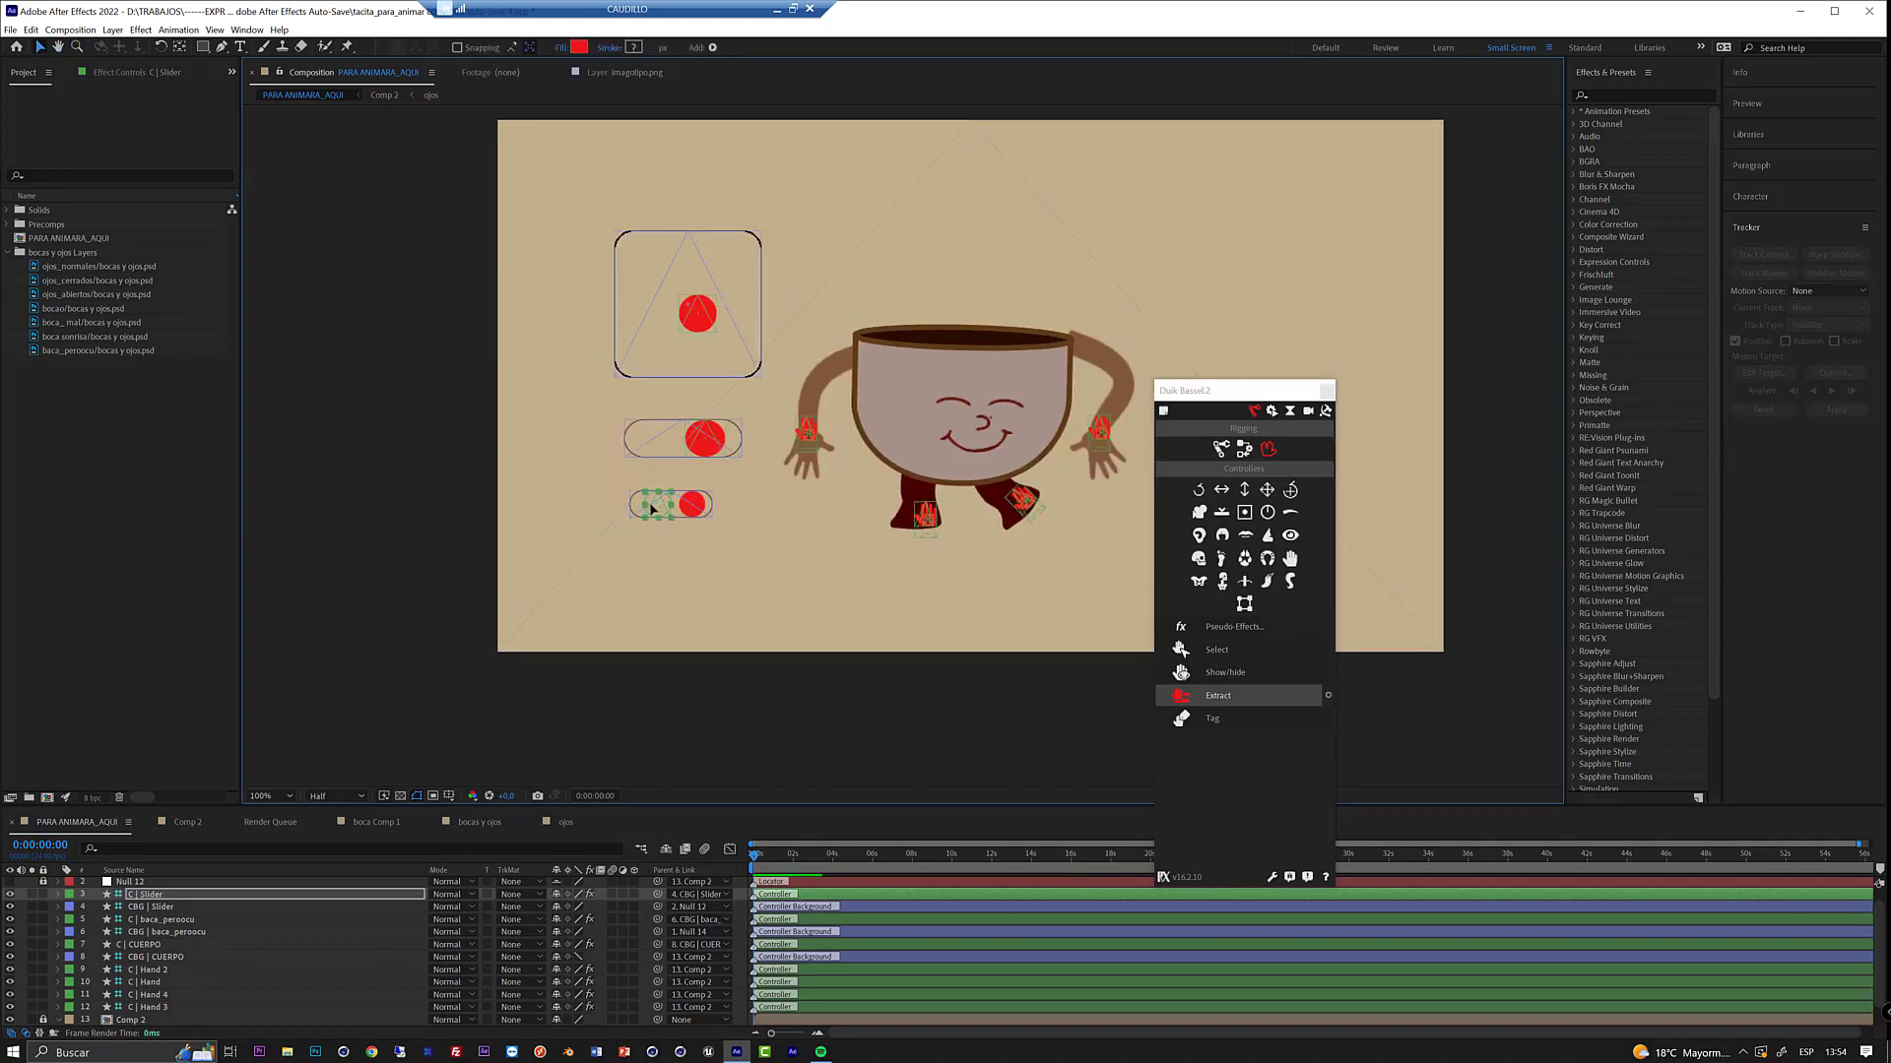
left_click(712, 450)
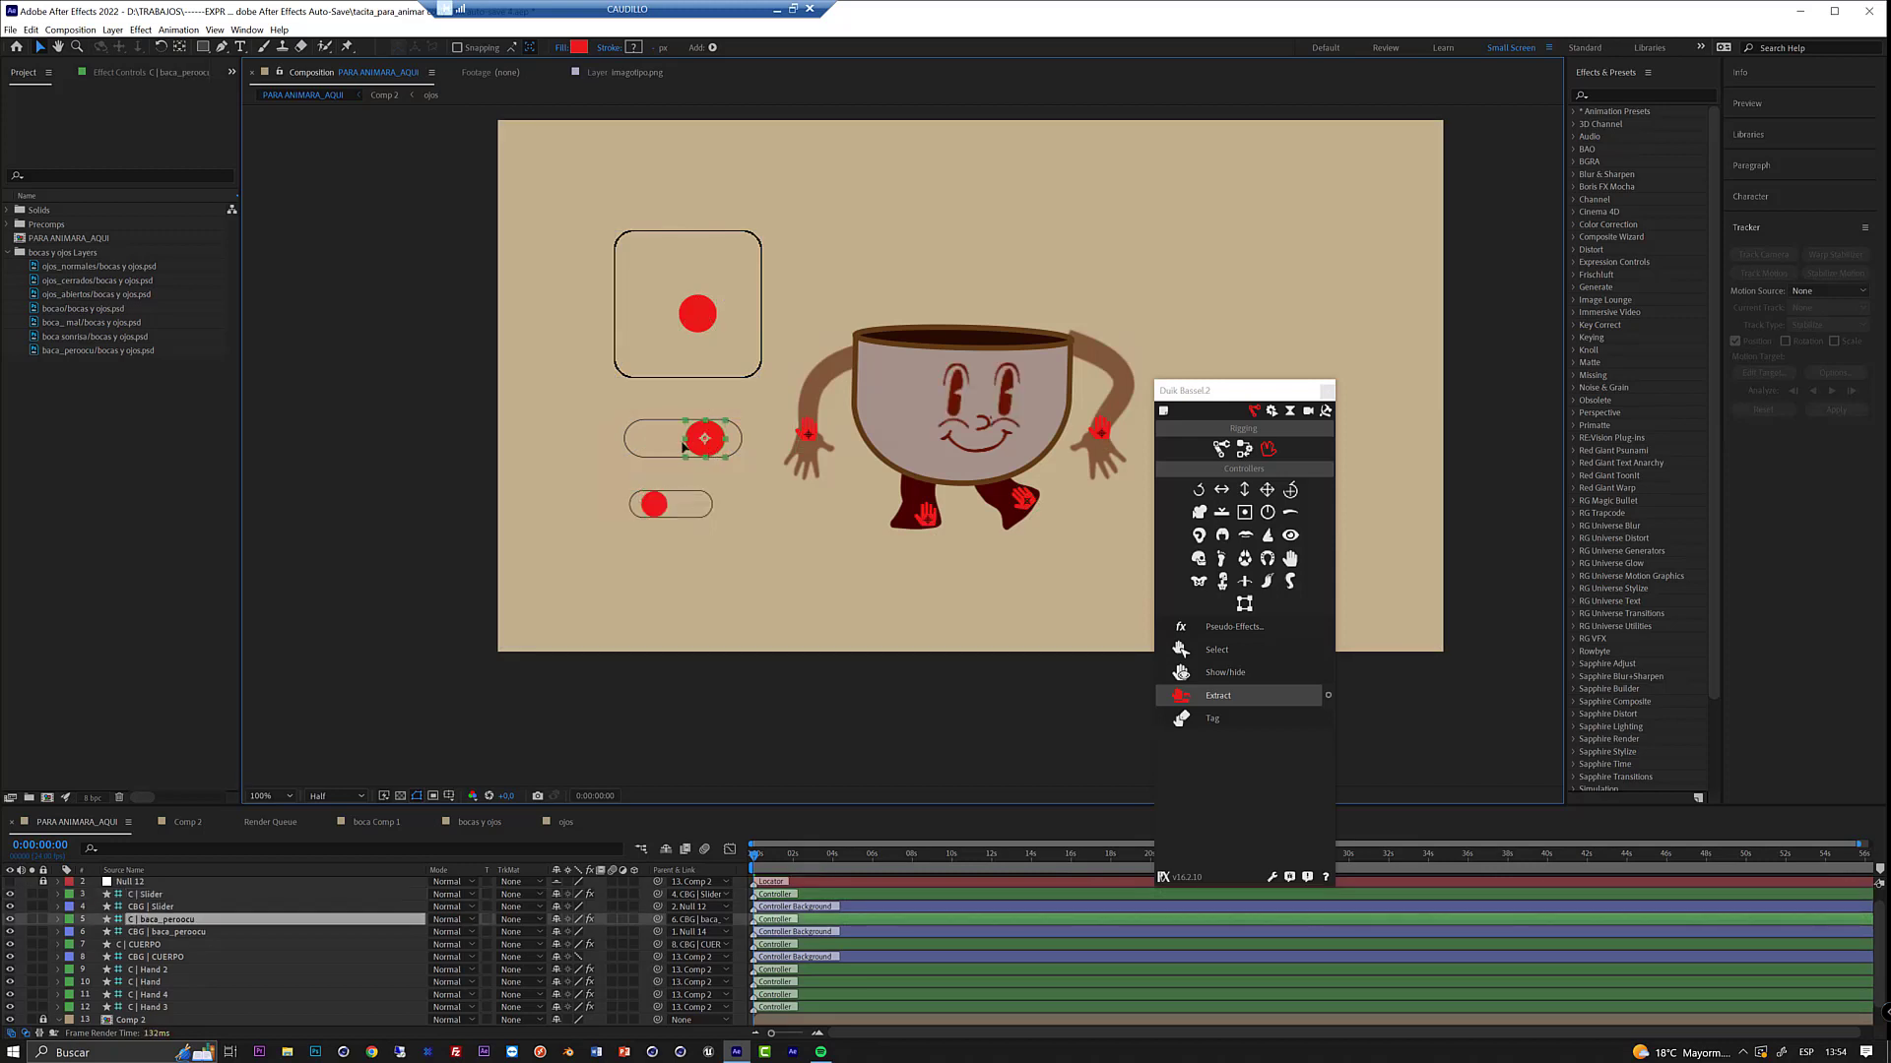
left_click_drag(683, 448, 649, 448)
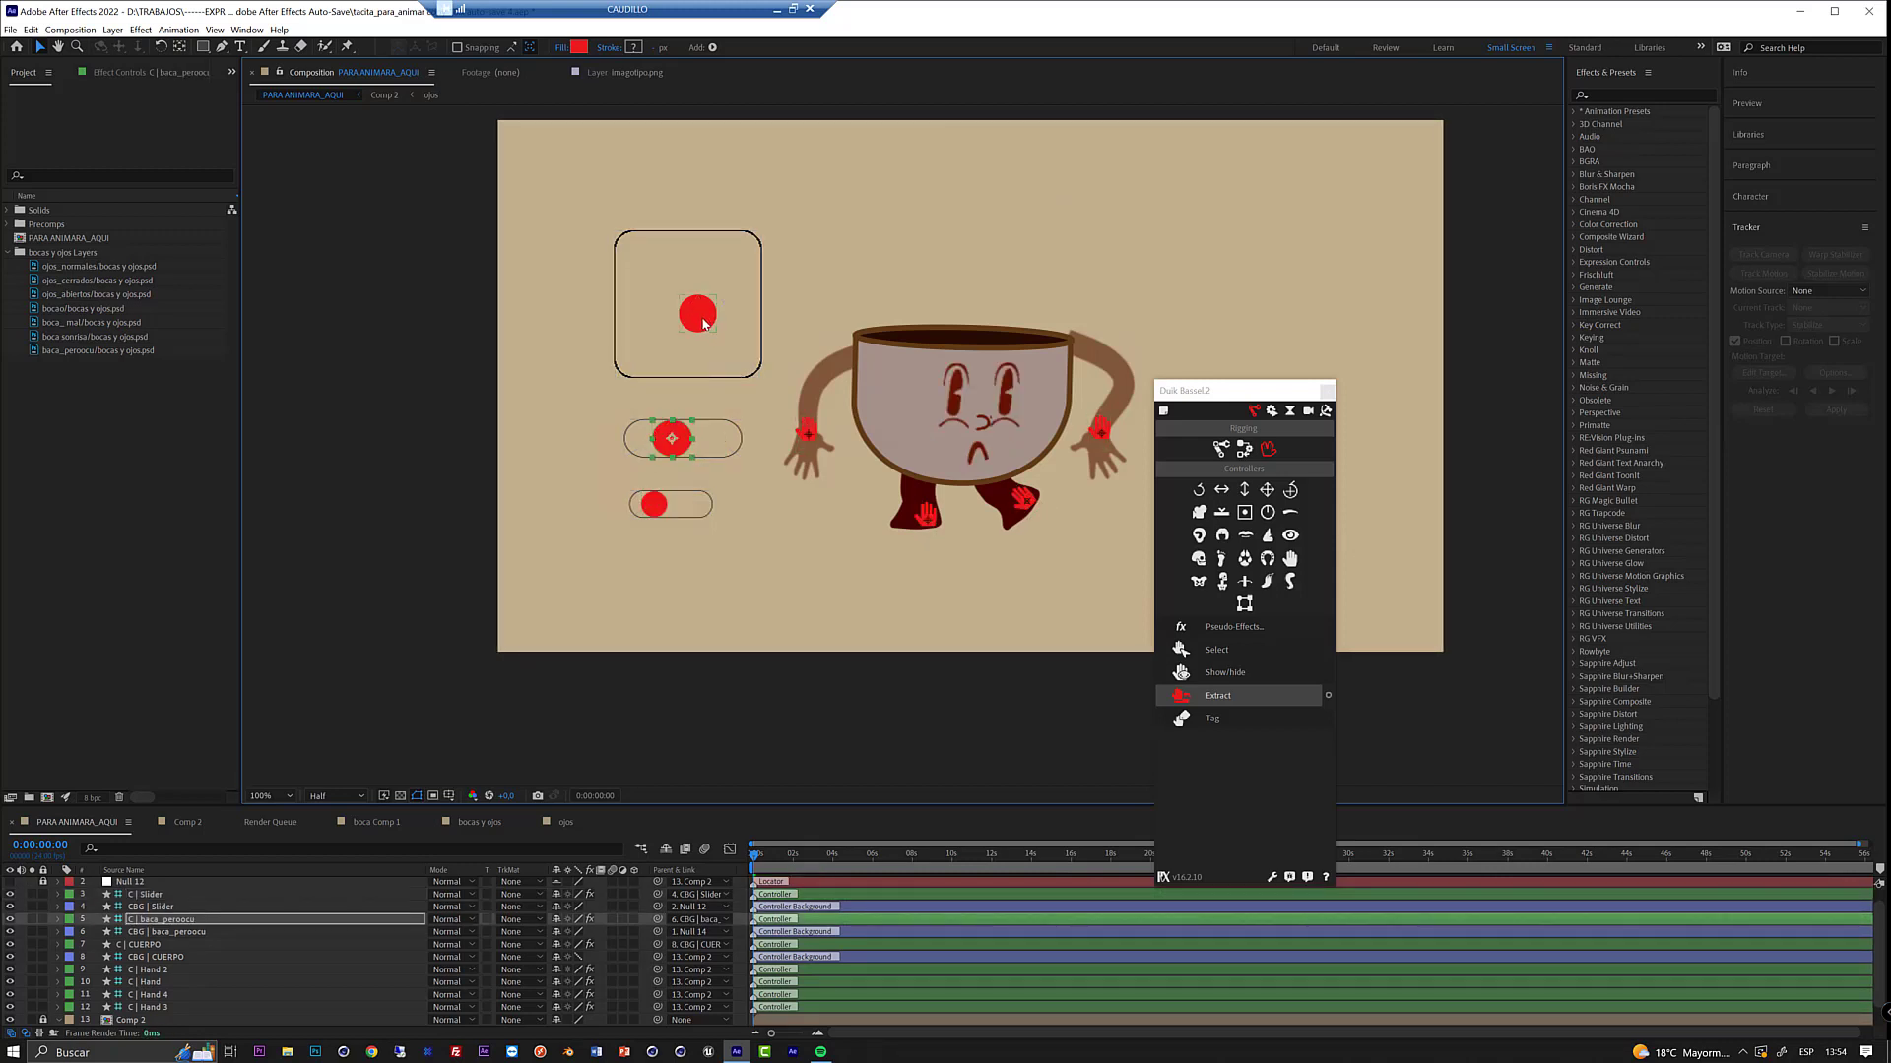
- Move the body controller's handle to the upper left of its box and lower the character's right-side hand controller towards the body
left_click(661, 298)
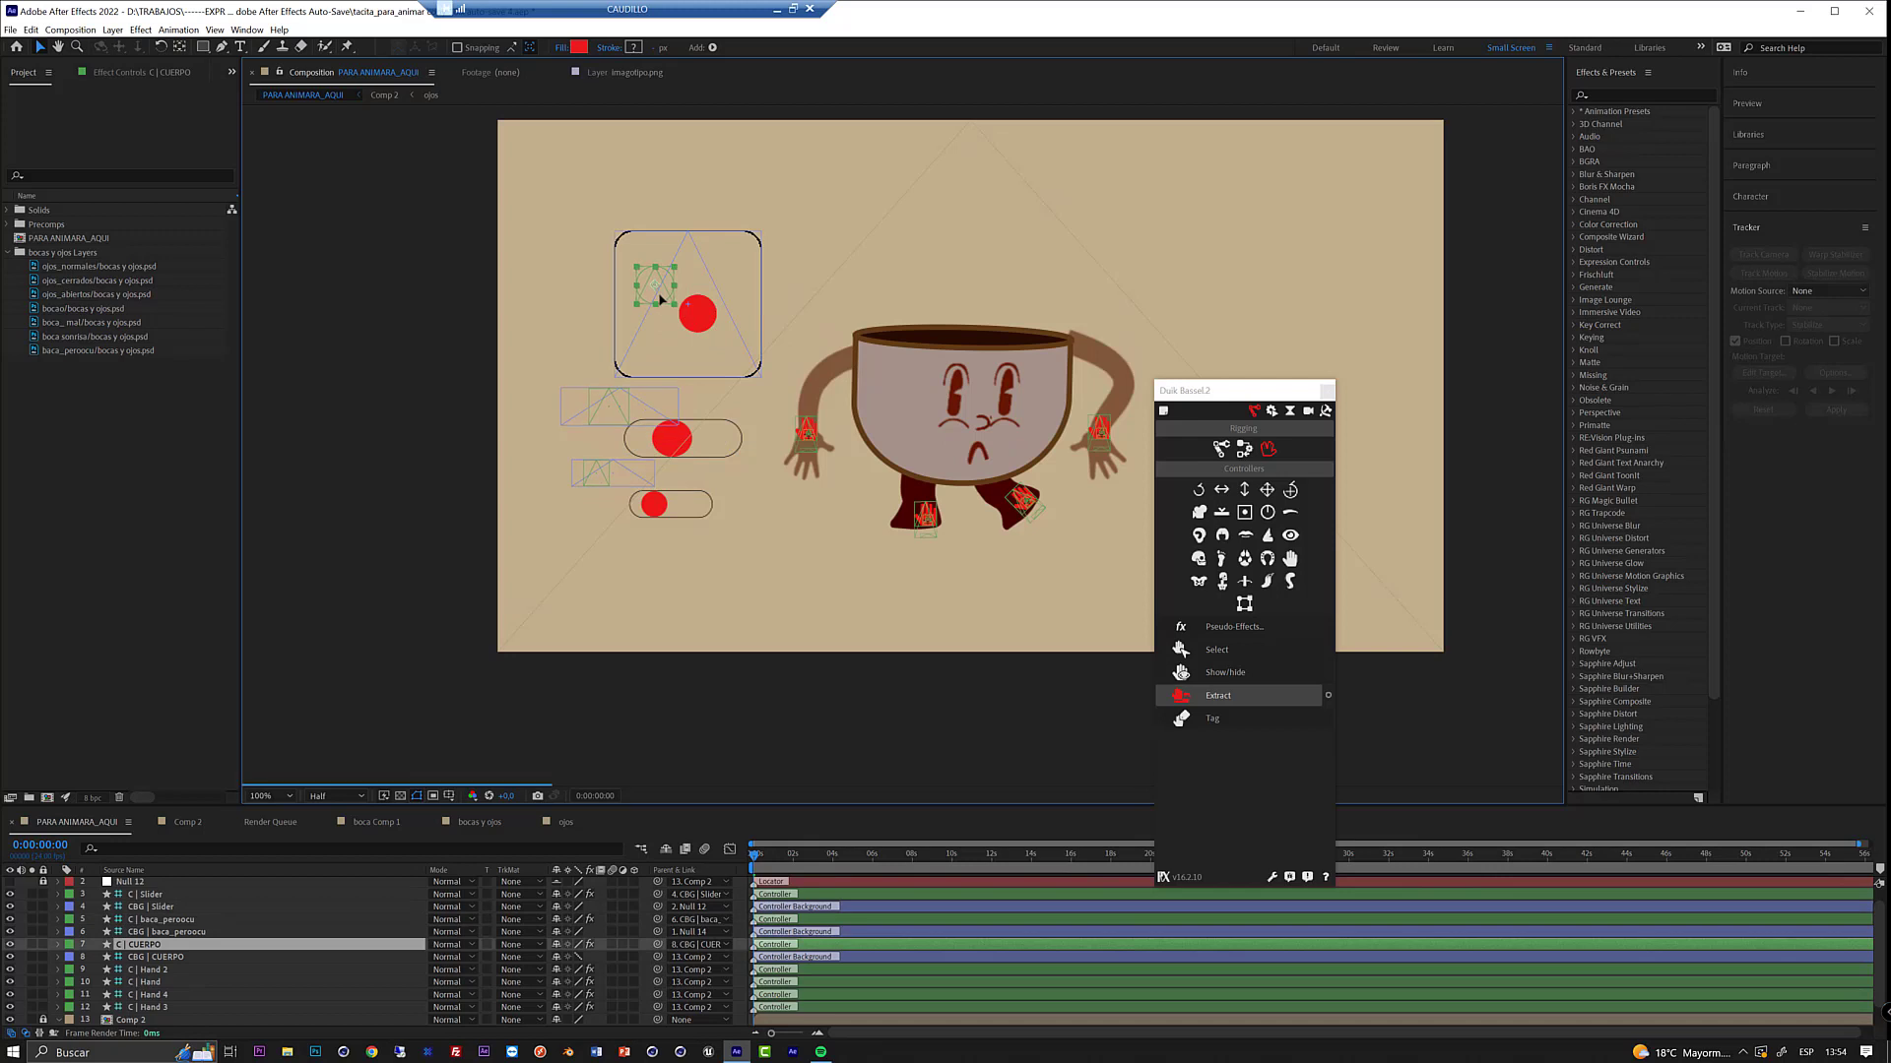
left_click_drag(661, 295, 661, 291)
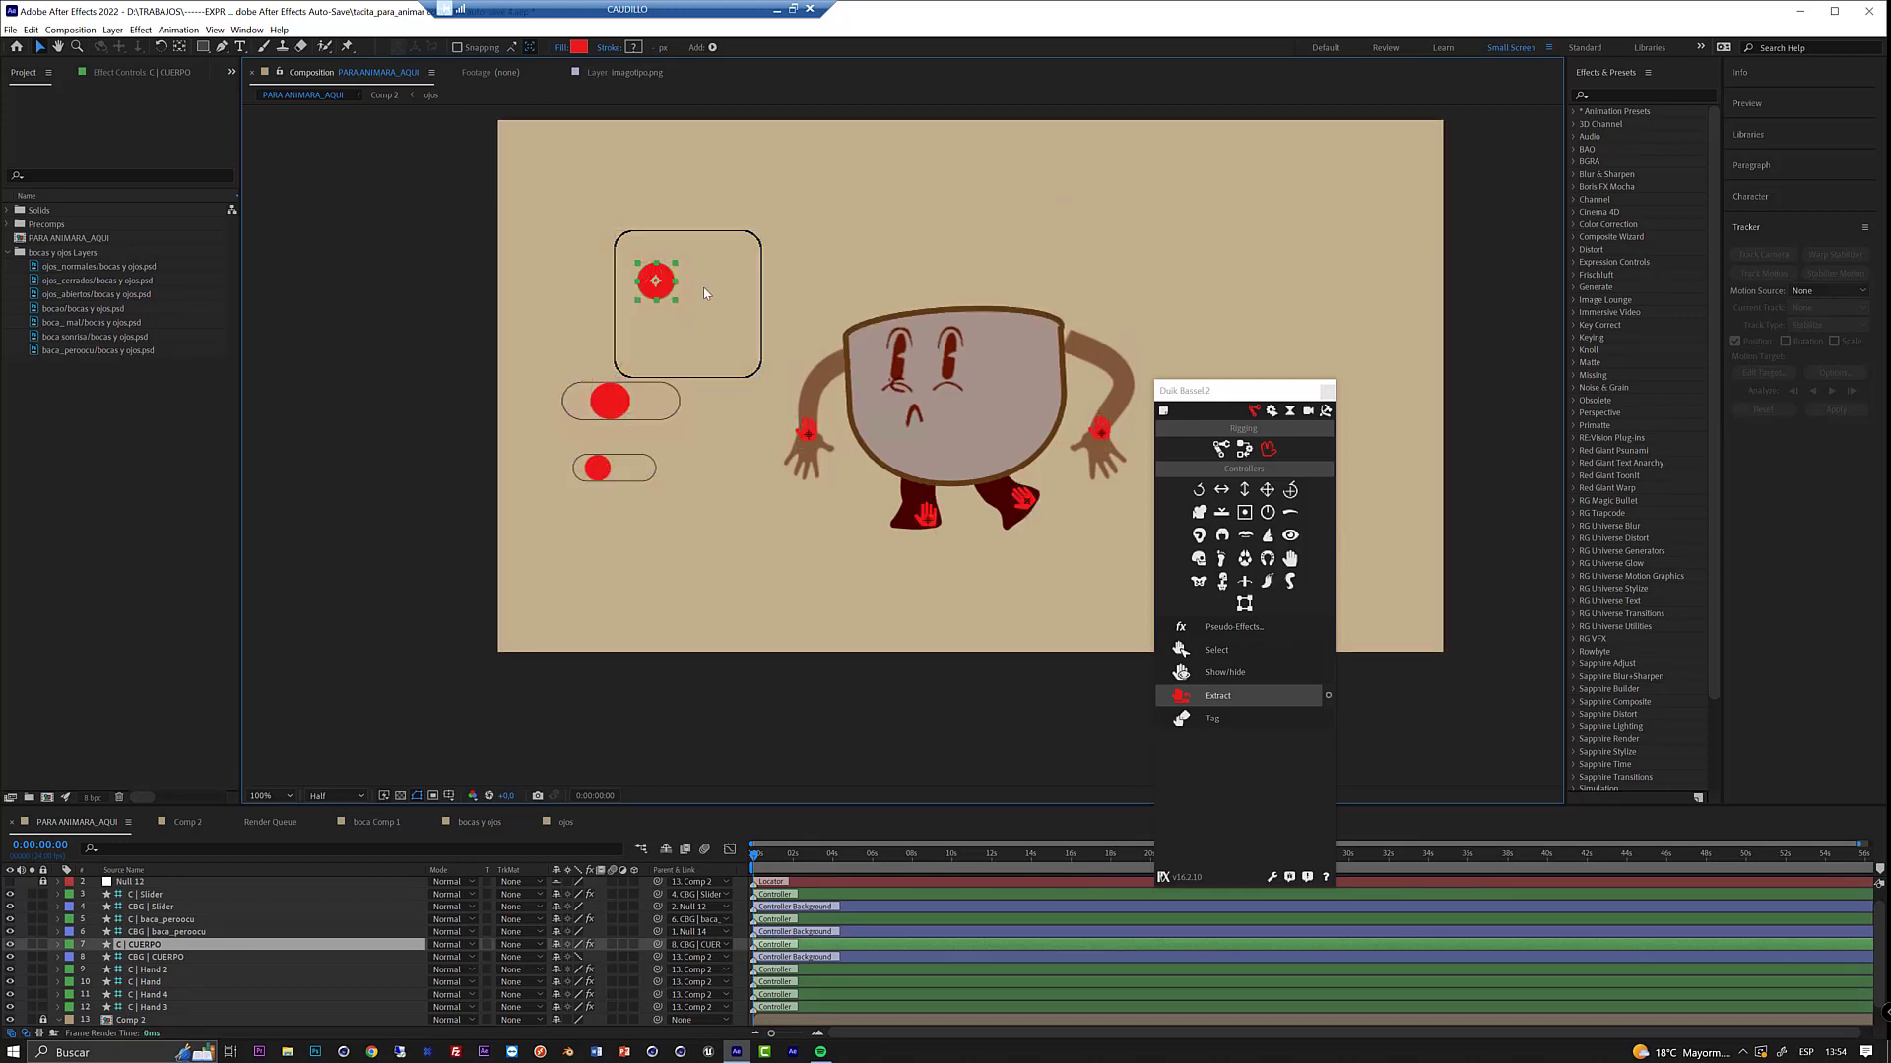
left_click(1065, 463)
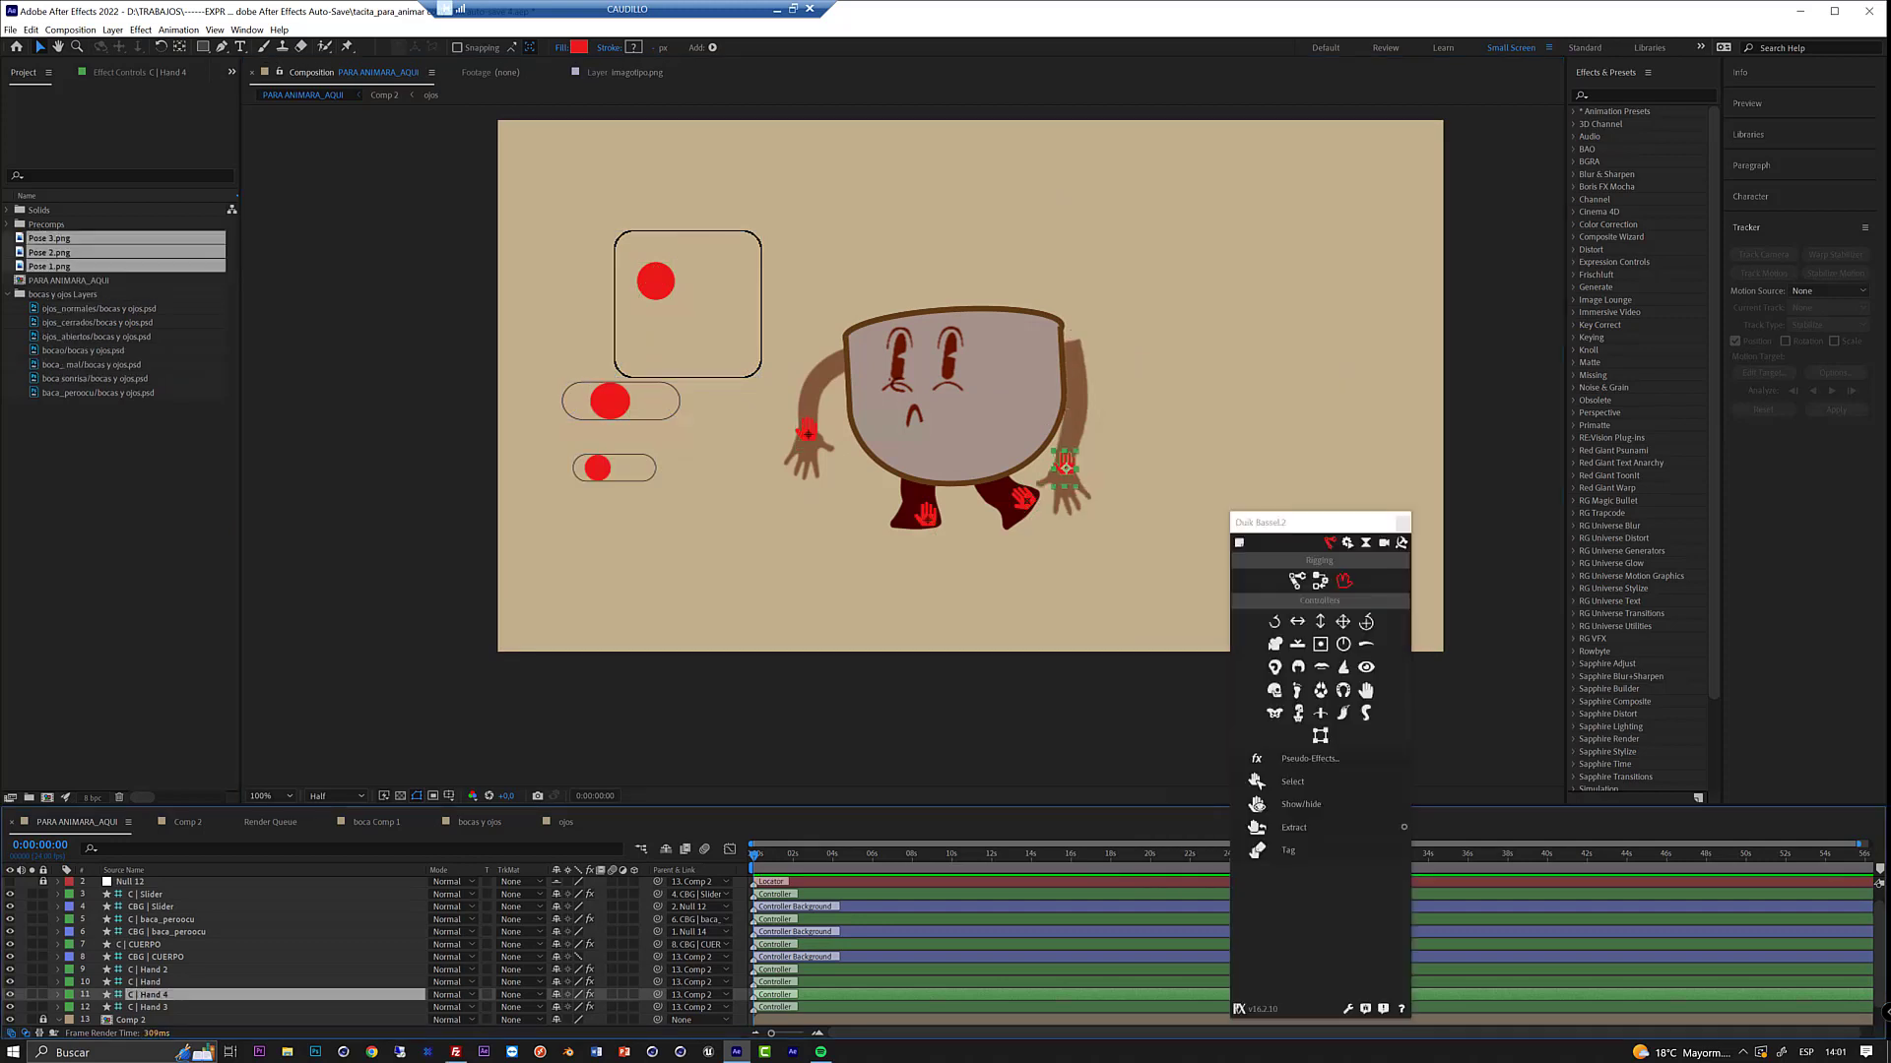
- Add Pose 1.png to the PARA ANIMARA_AQUI composition, between the controller layers and the Comp 2 layer
left_click(92, 426)
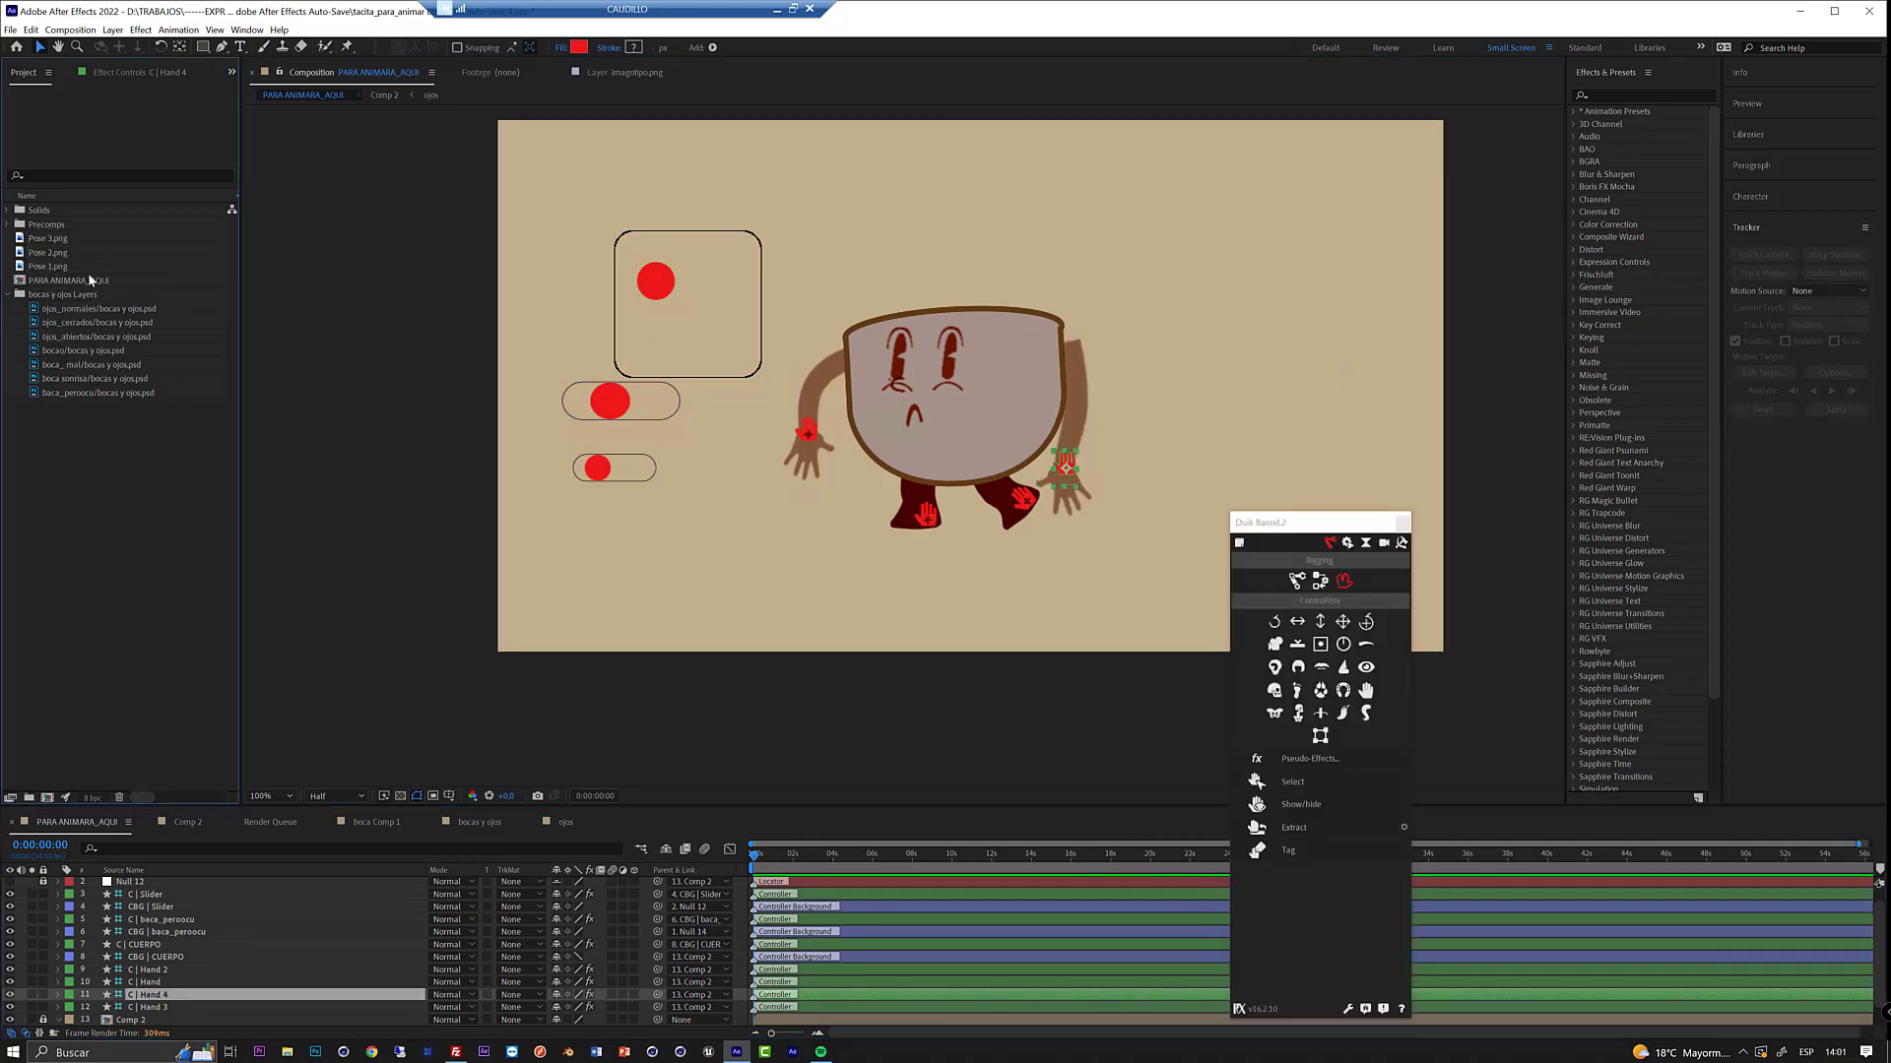
left_click(60, 267)
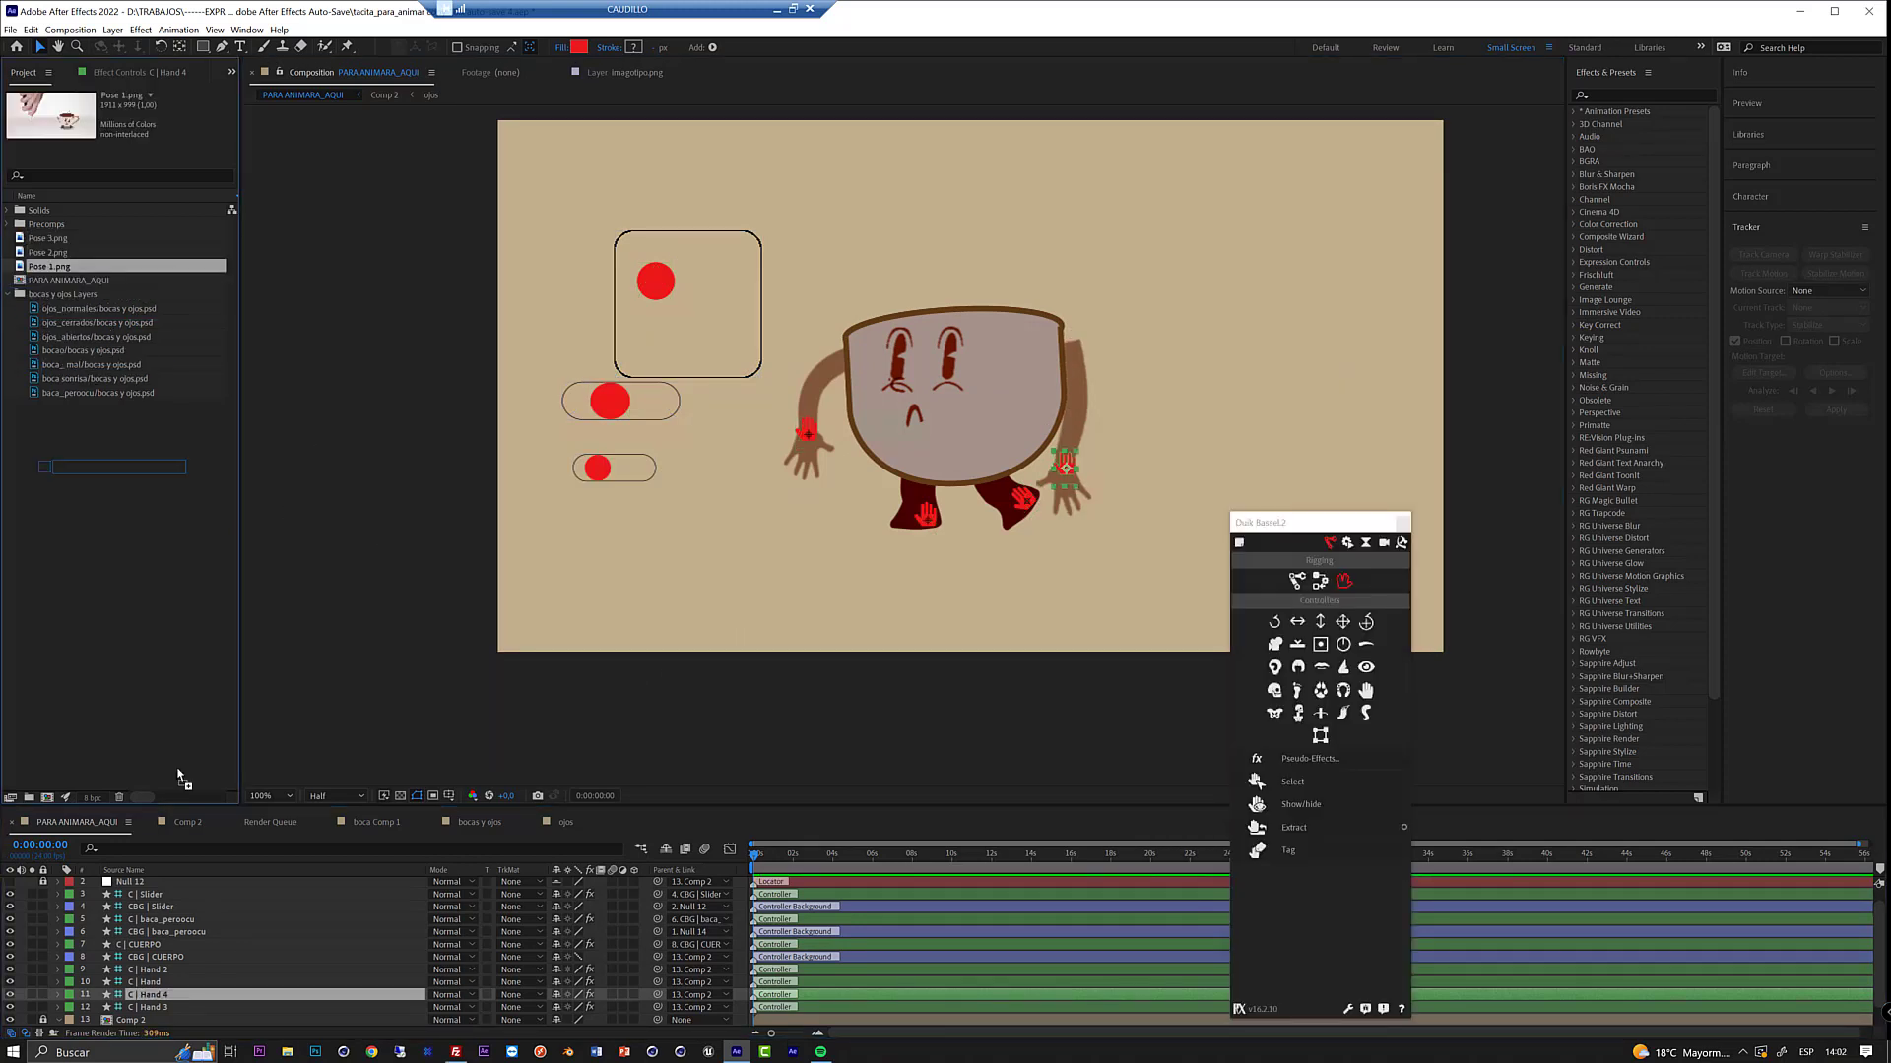
scroll(175, 1020, "down", 1)
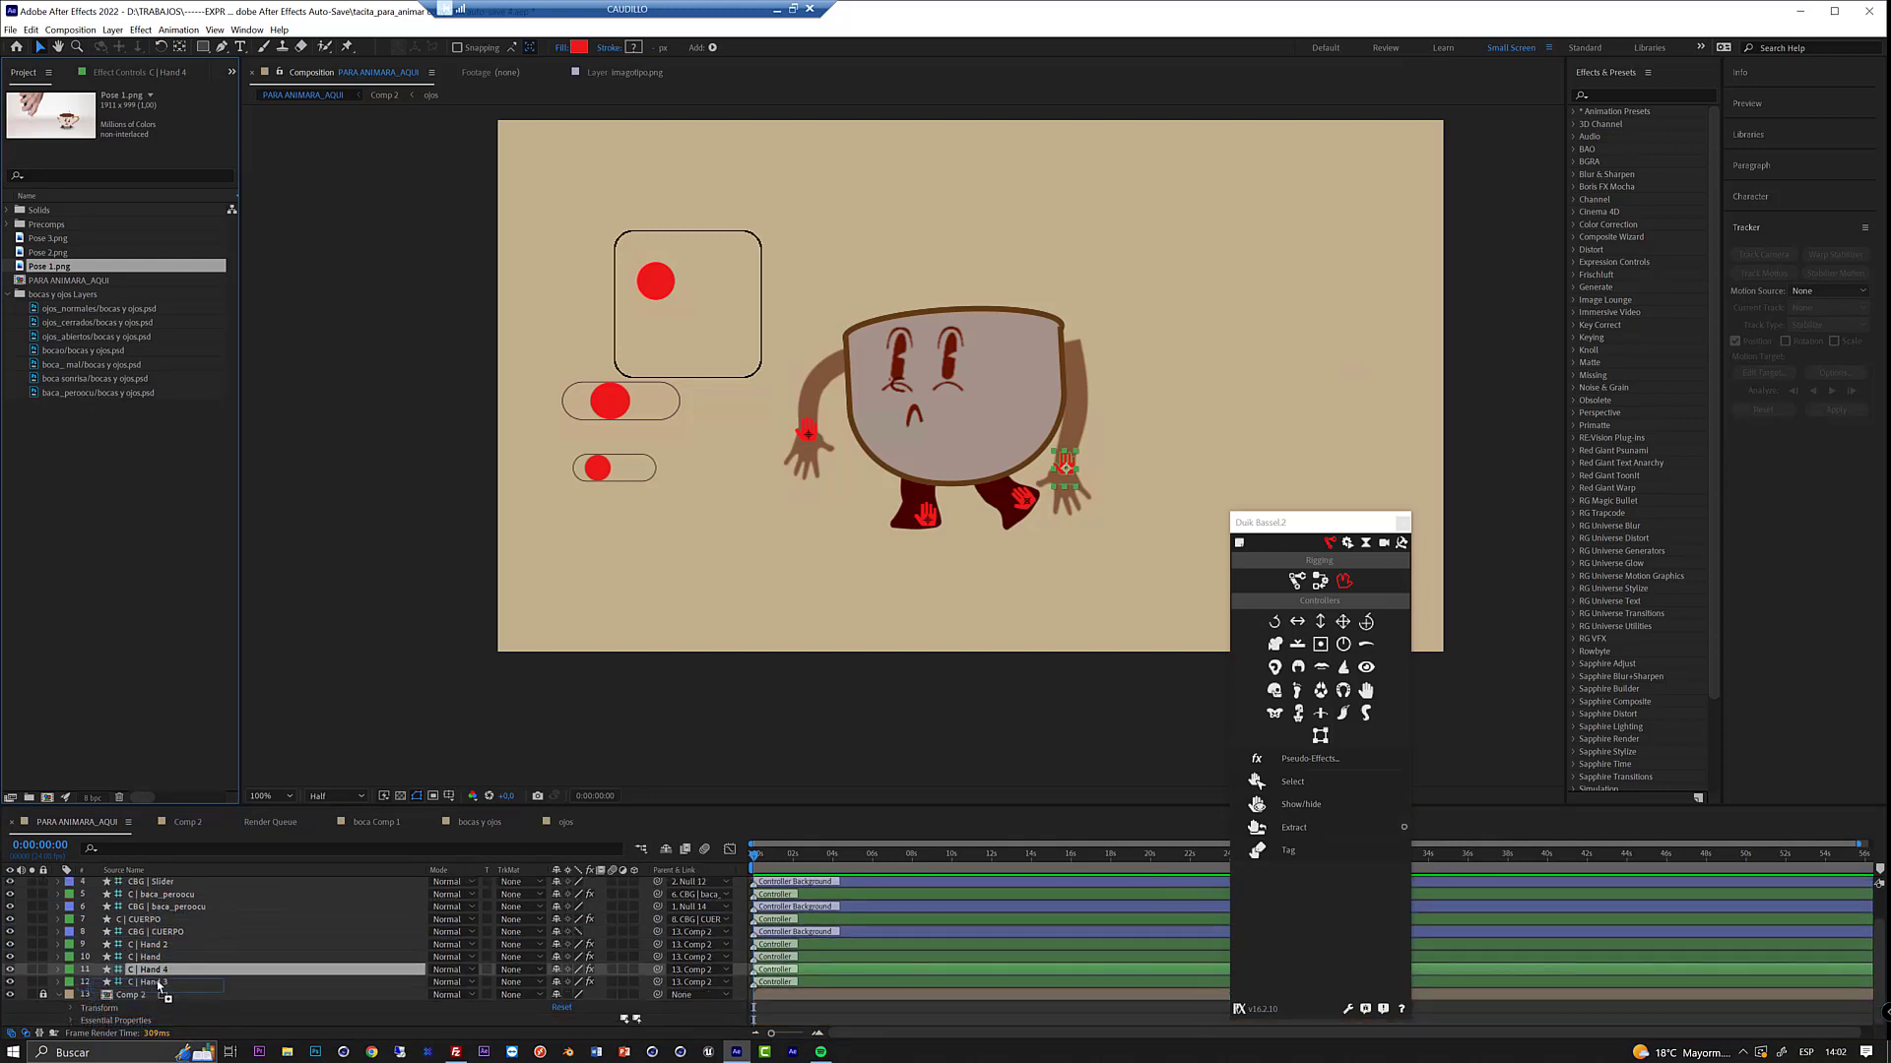
left_click_drag(139, 973, 139, 974)
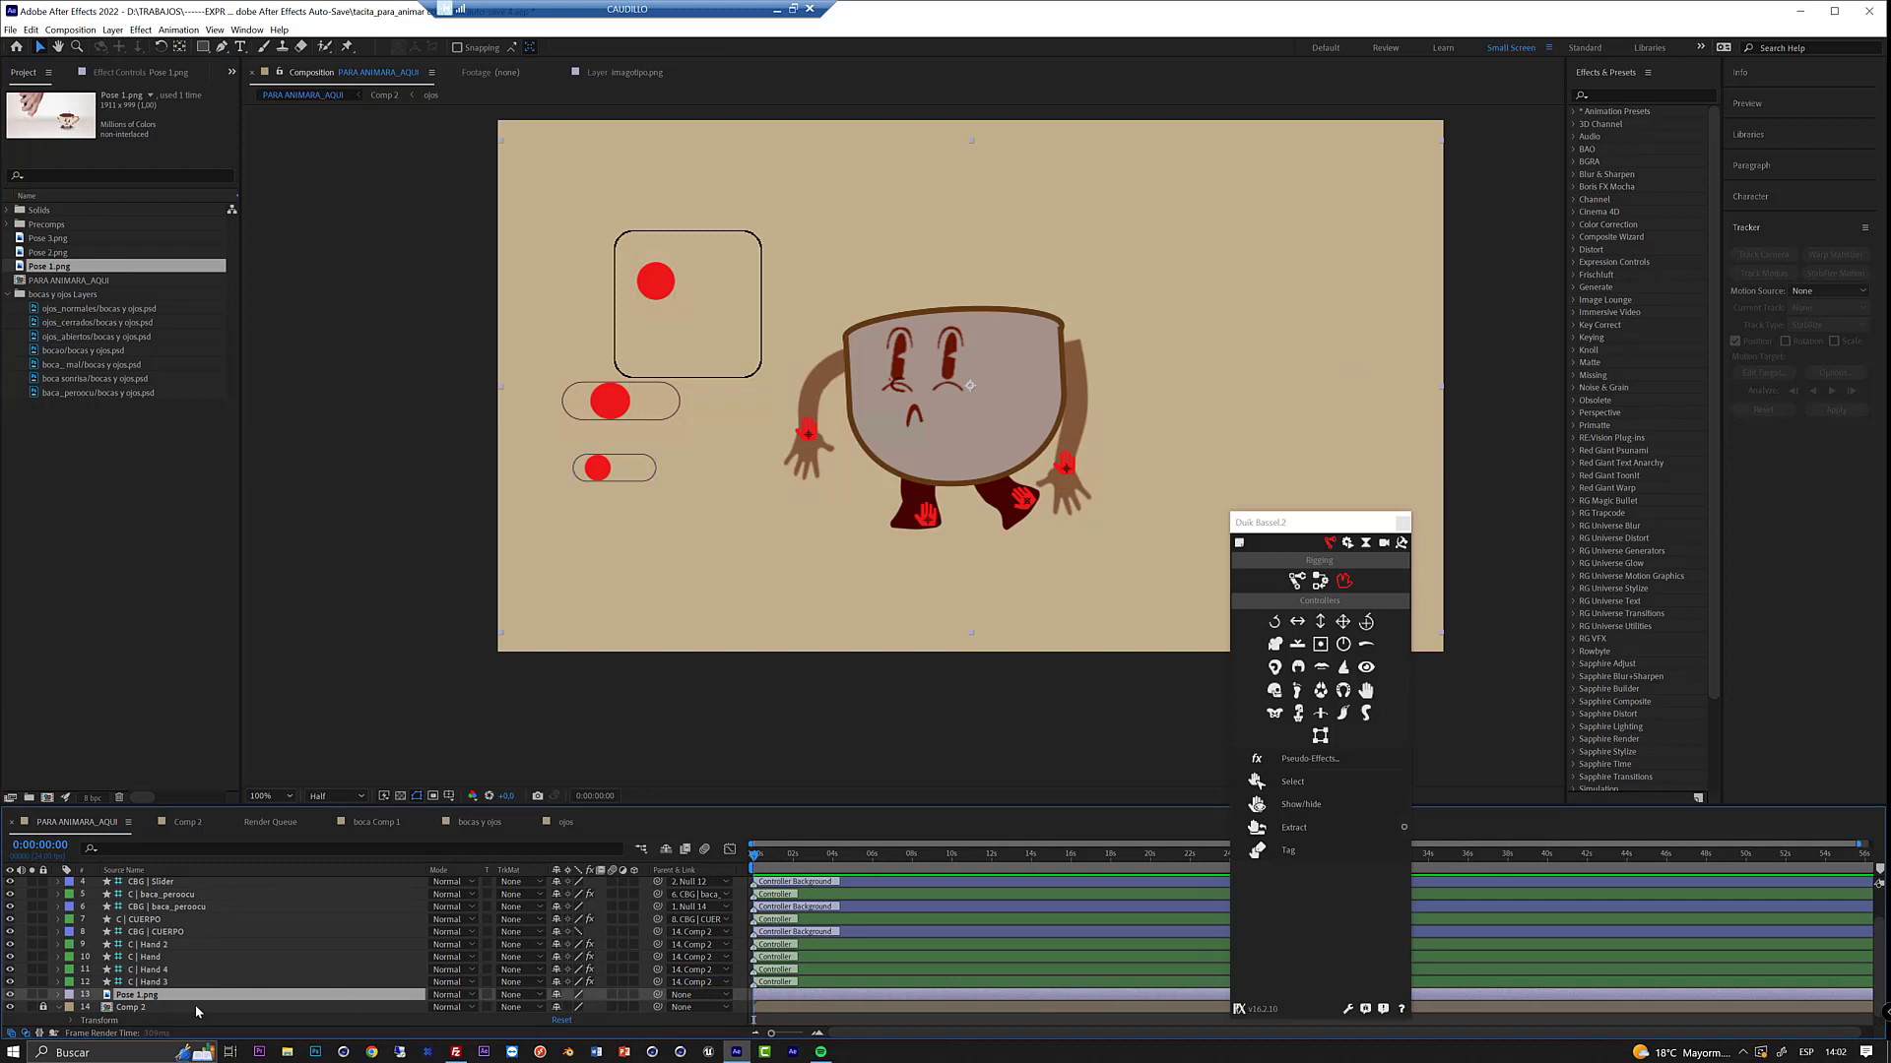
- Unlock the Comp 2 layer and place it above Pose 1.png, keeping the Duik window clear of the composition view
left_click(43, 1016)
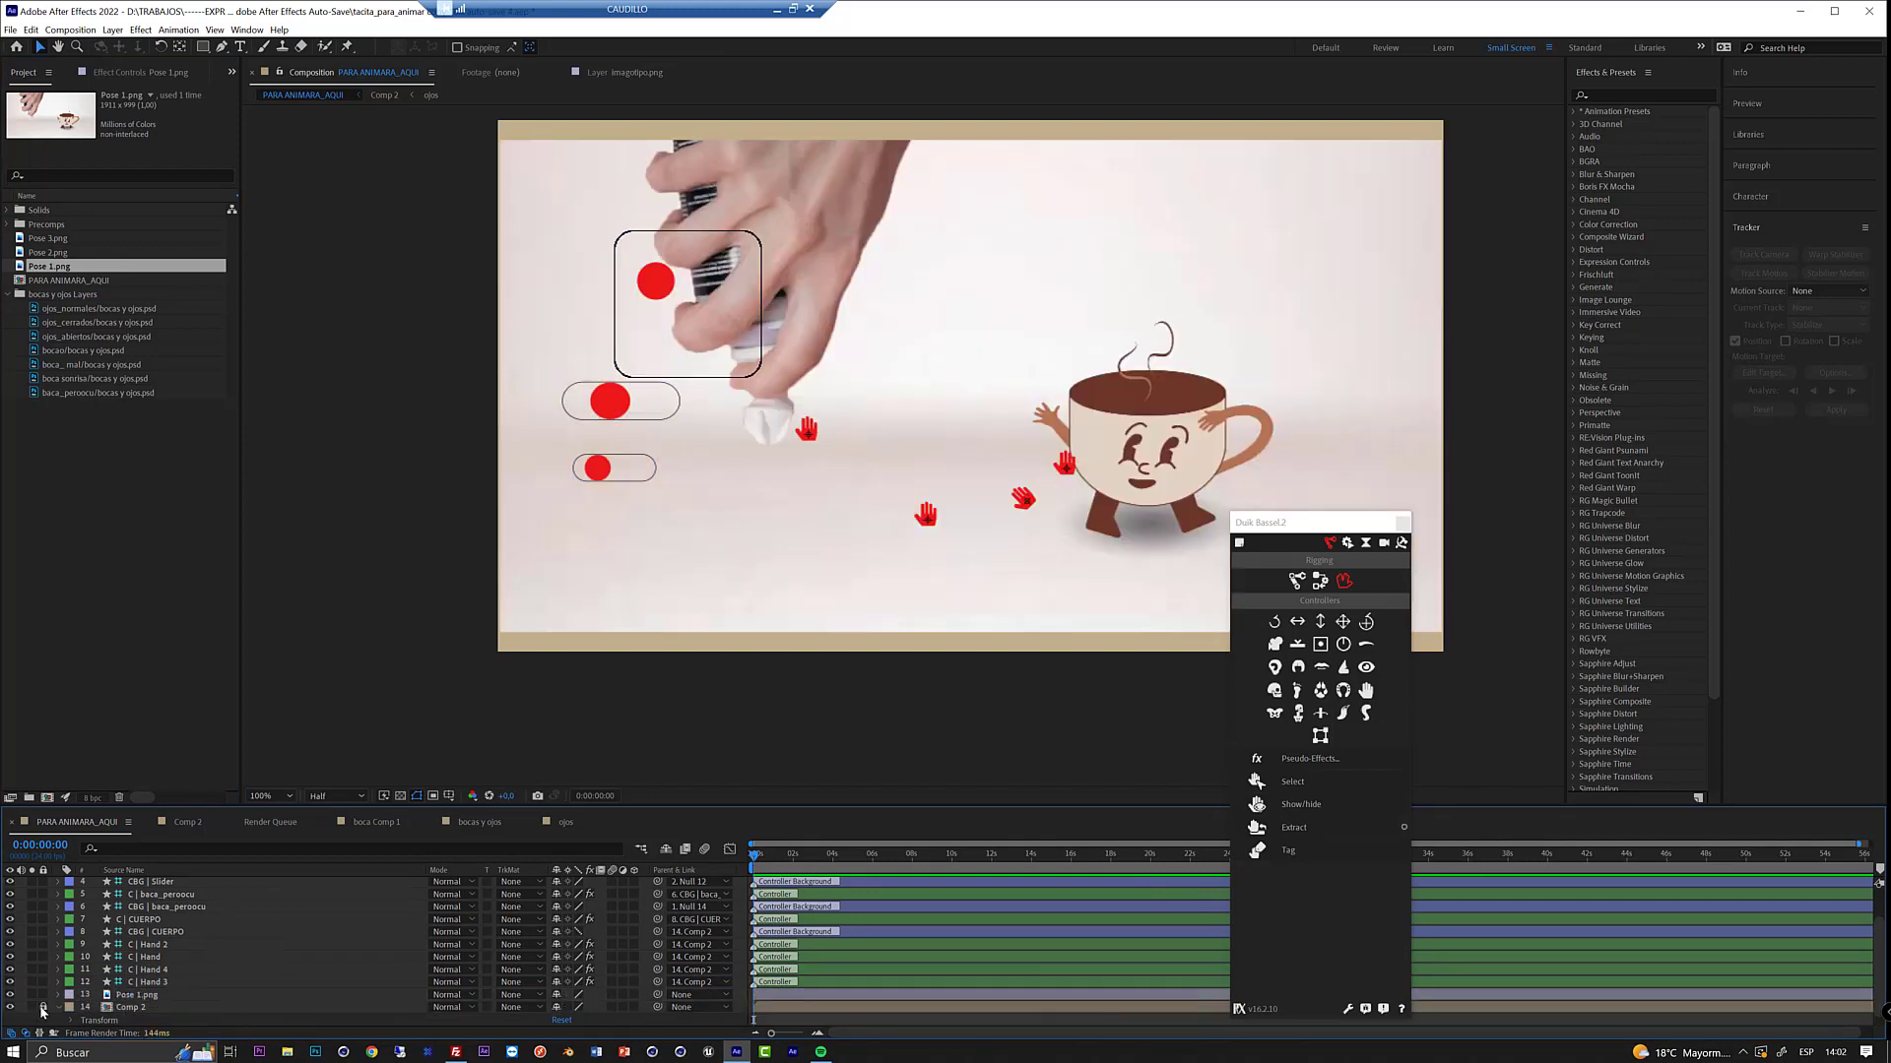
left_click_drag(1309, 518, 1408, 710)
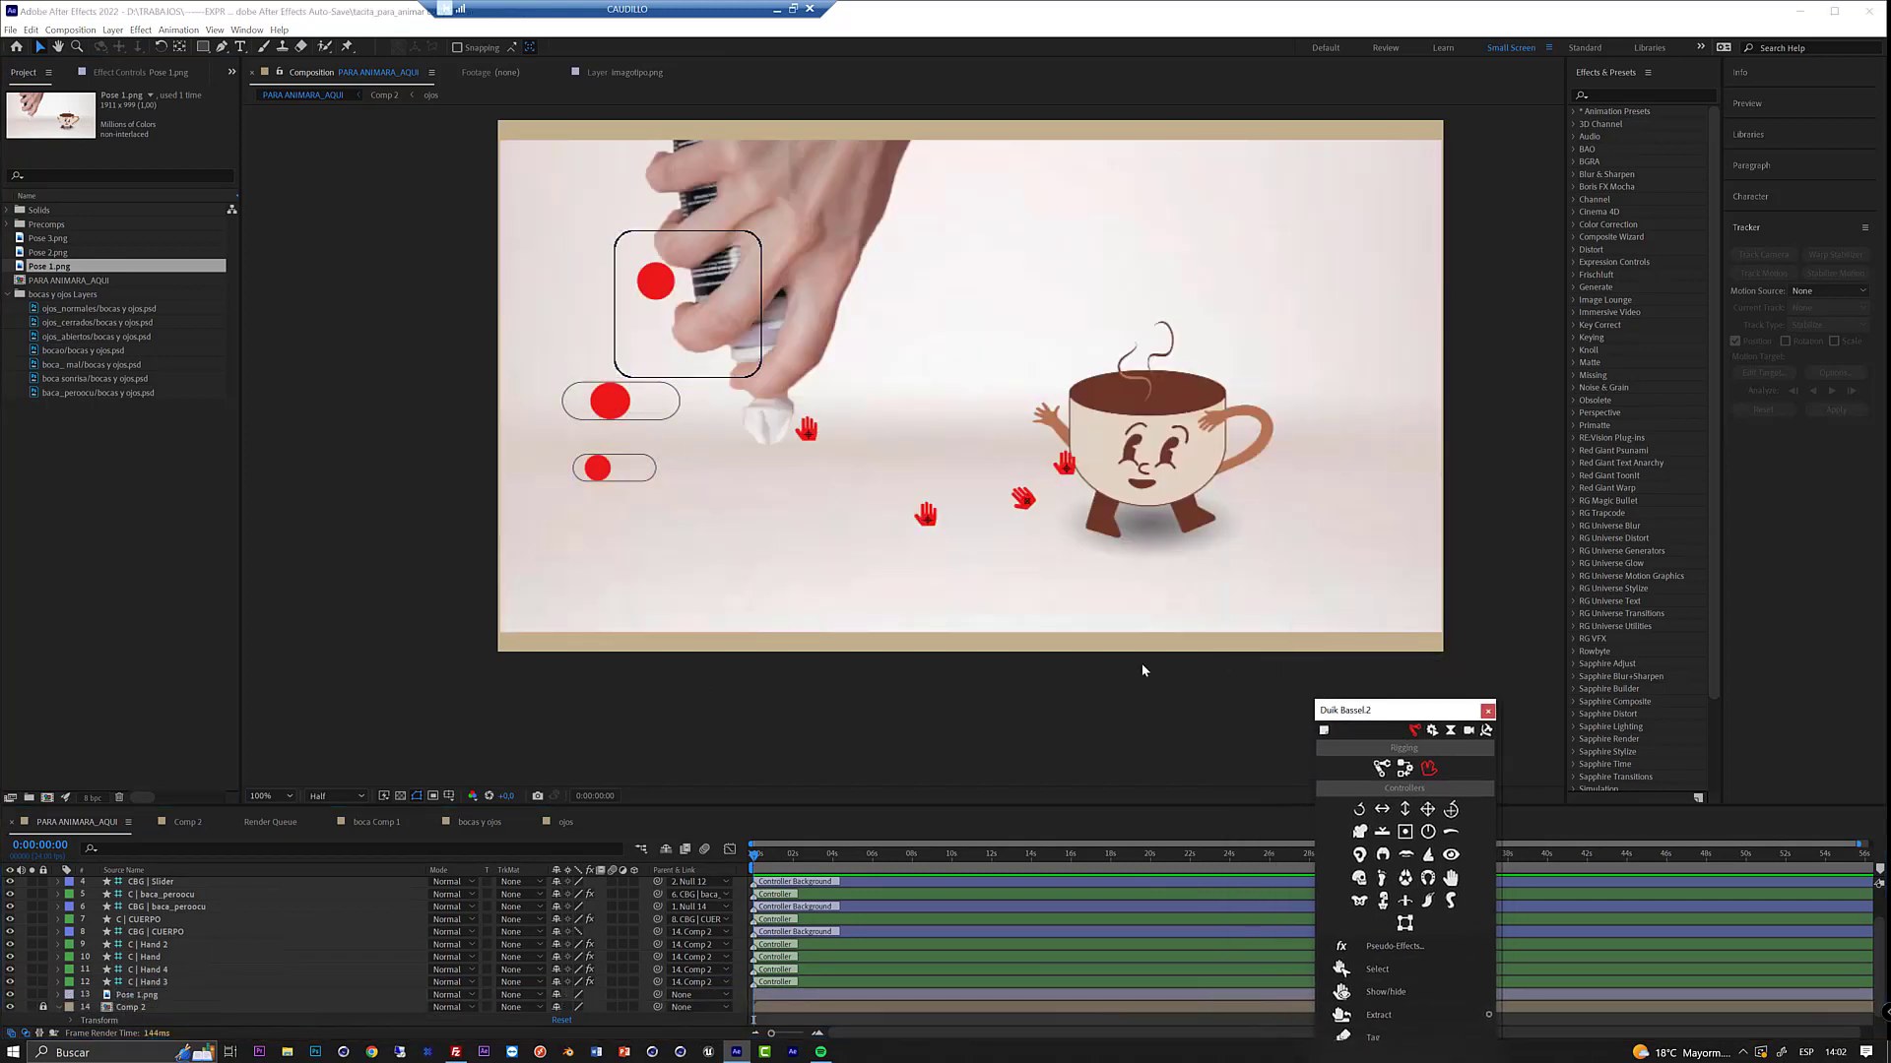
left_click(128, 997)
left_click_drag(131, 1008, 129, 991)
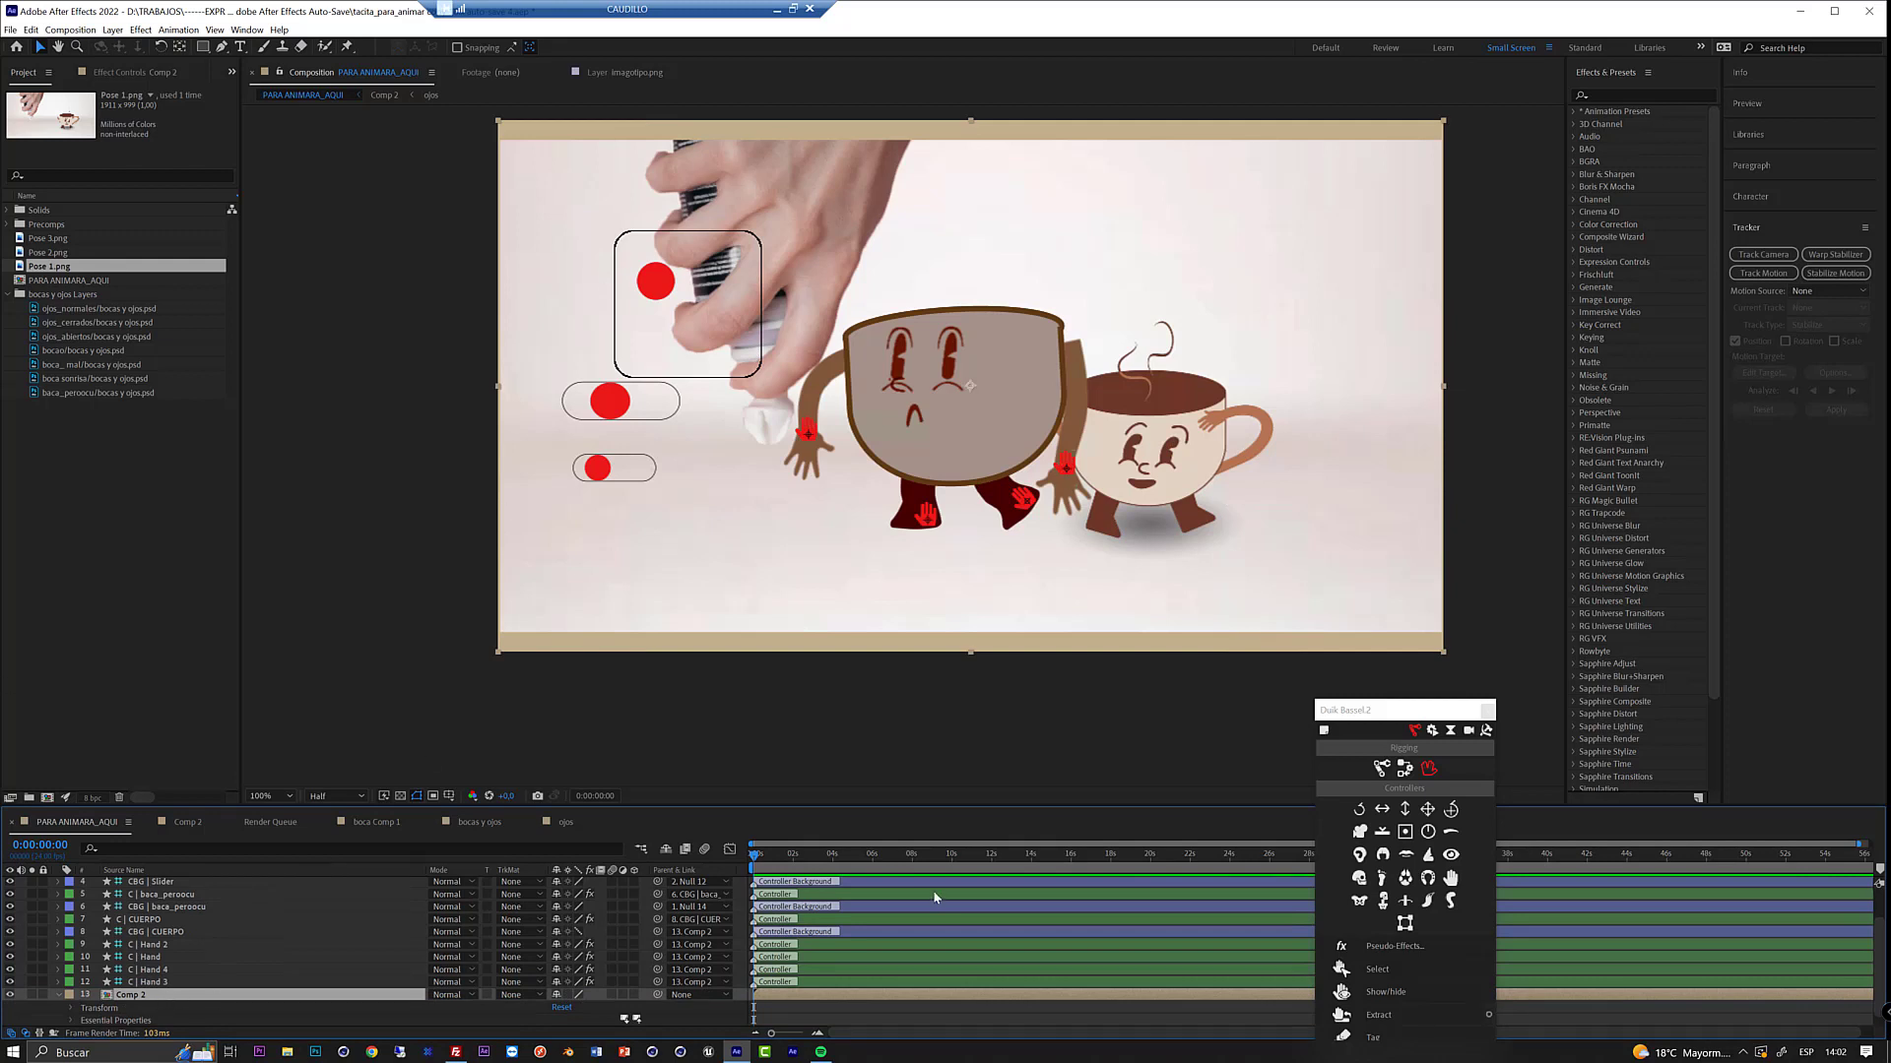
left_click_drag(1402, 720, 1404, 908)
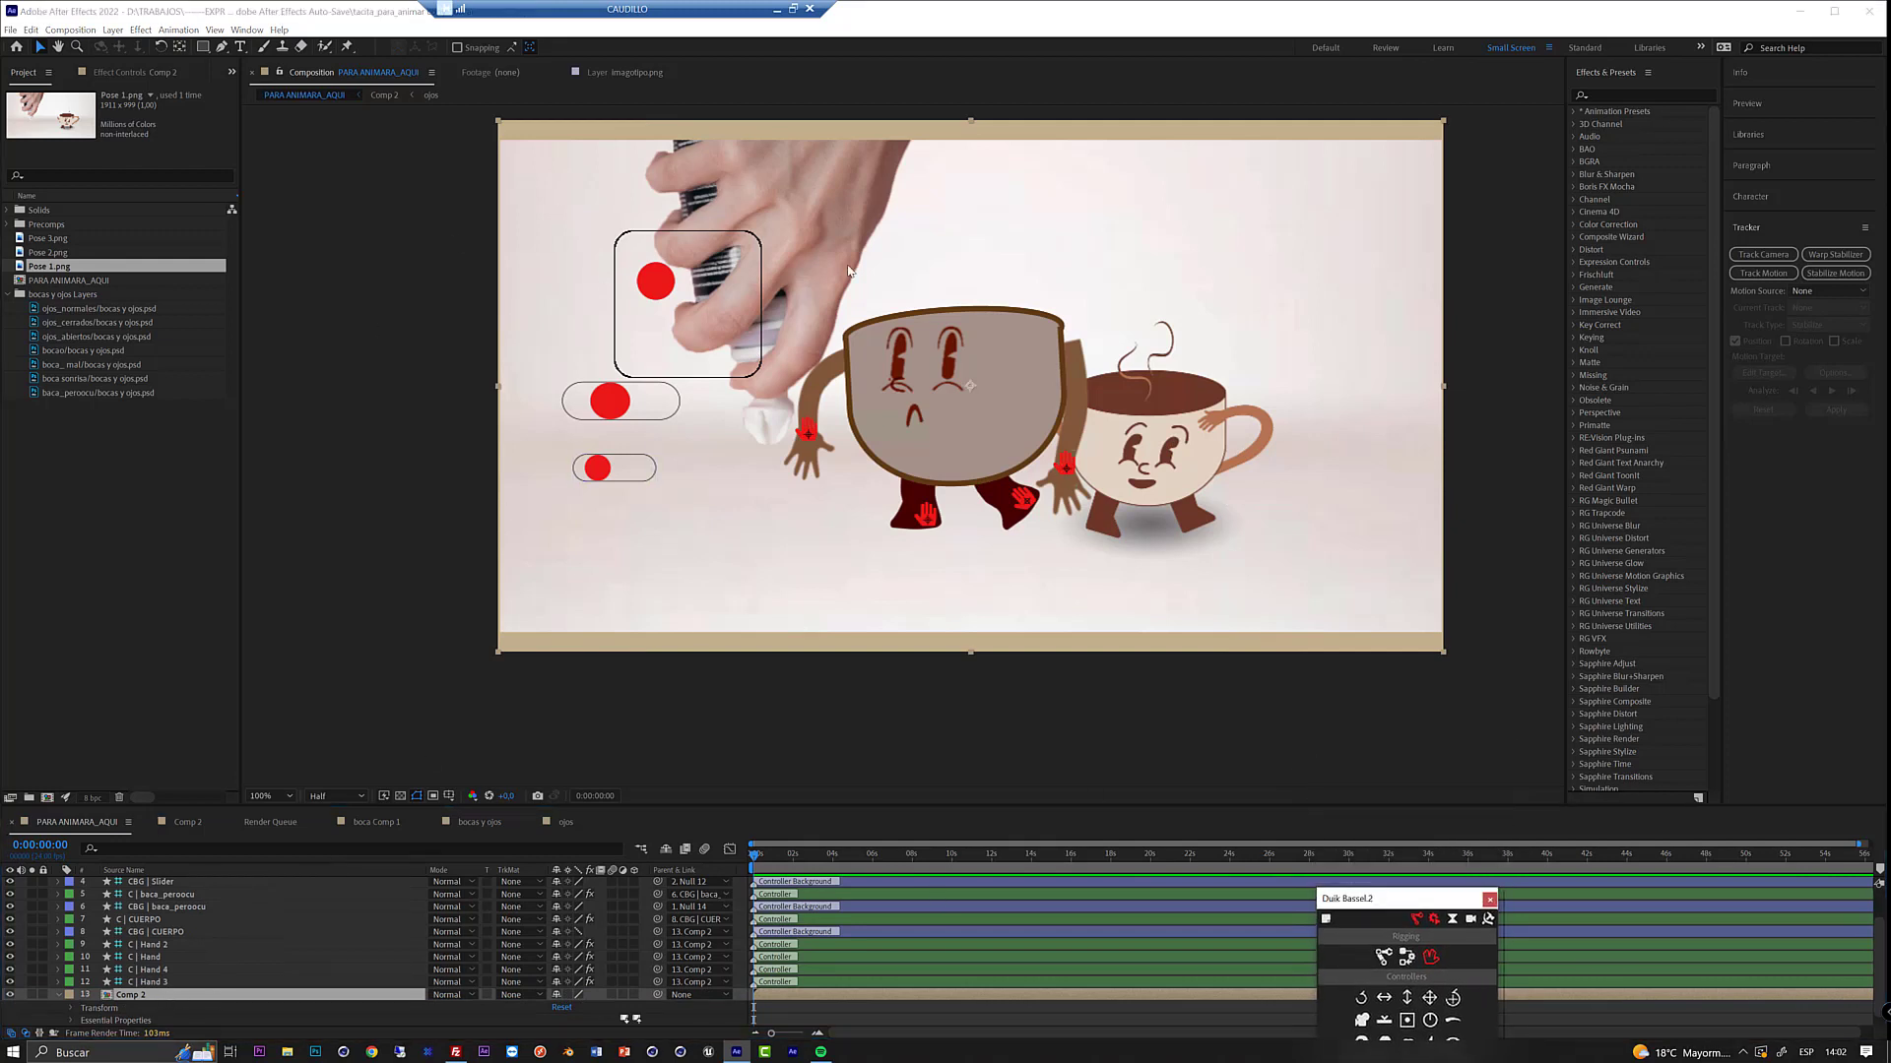
left_click(914, 354)
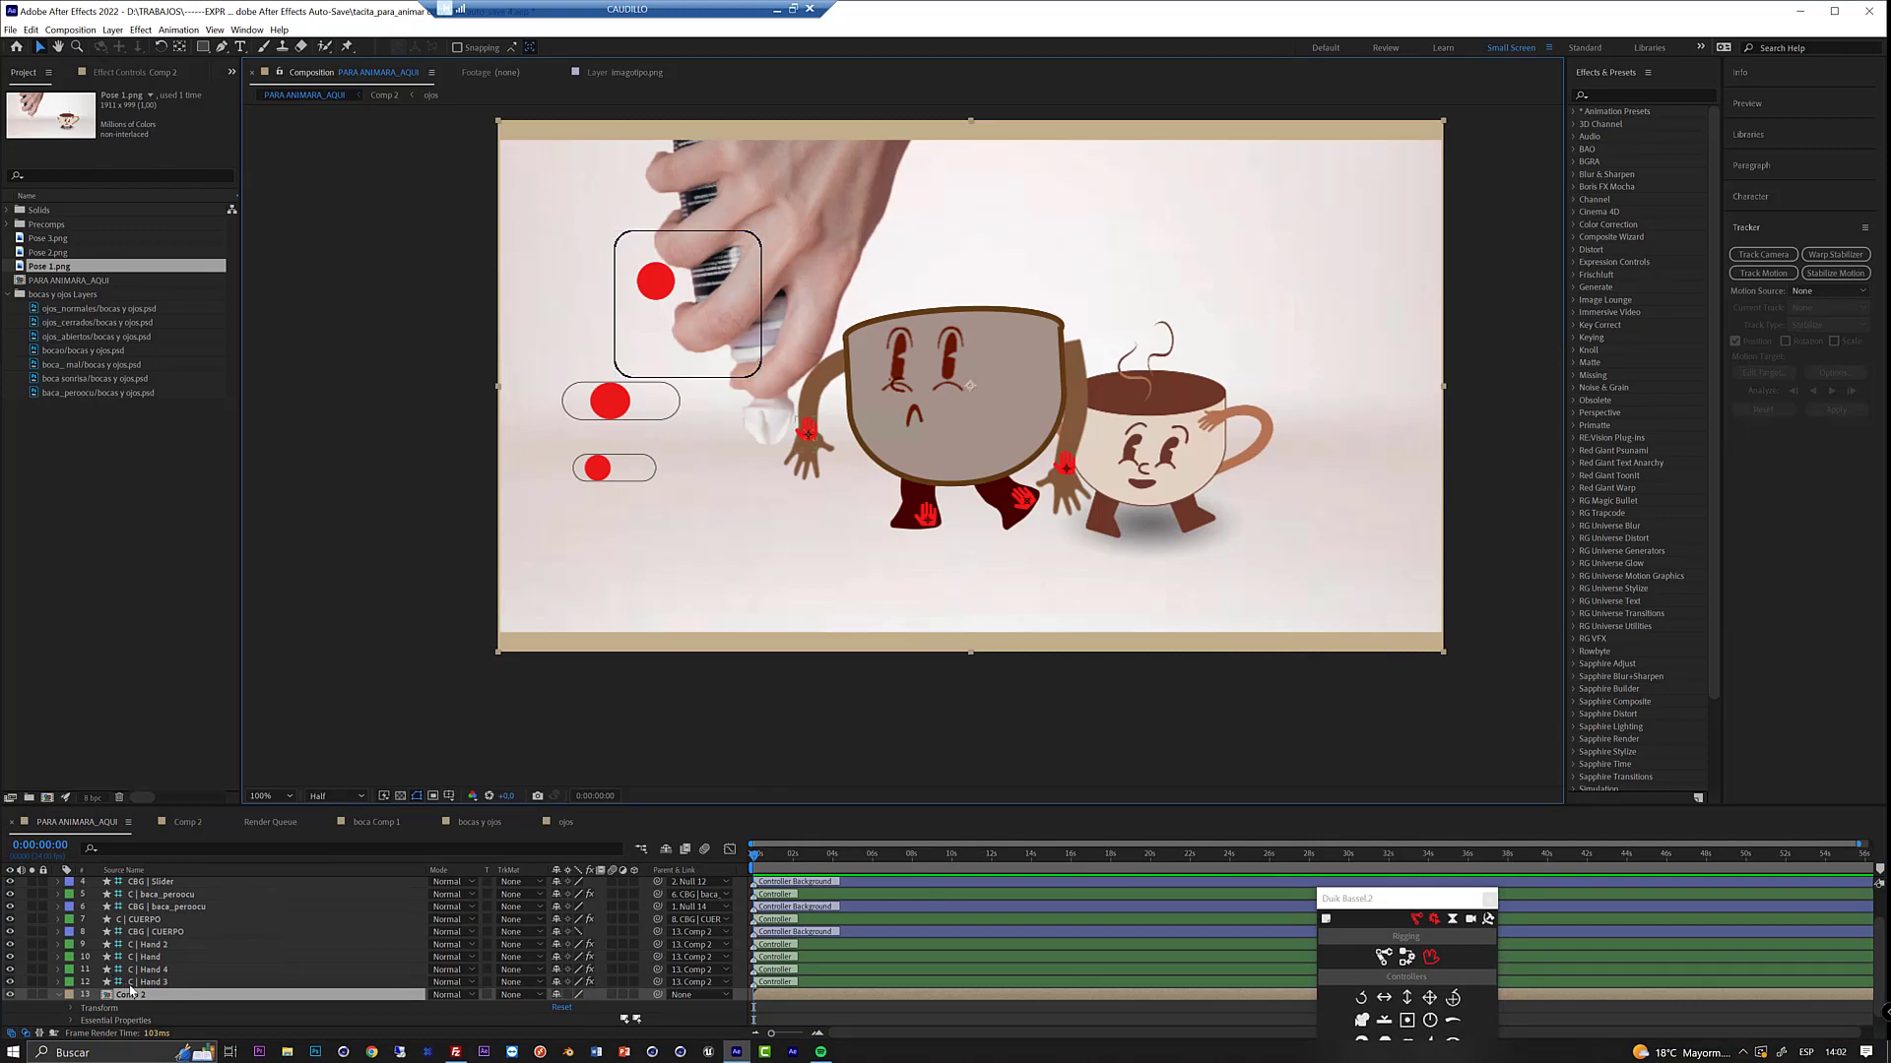
- Apply the Levels effect to the Comp 2 layer and brighten it with input black 15 and input white about 178
left_click(1601, 91)
type("levels")
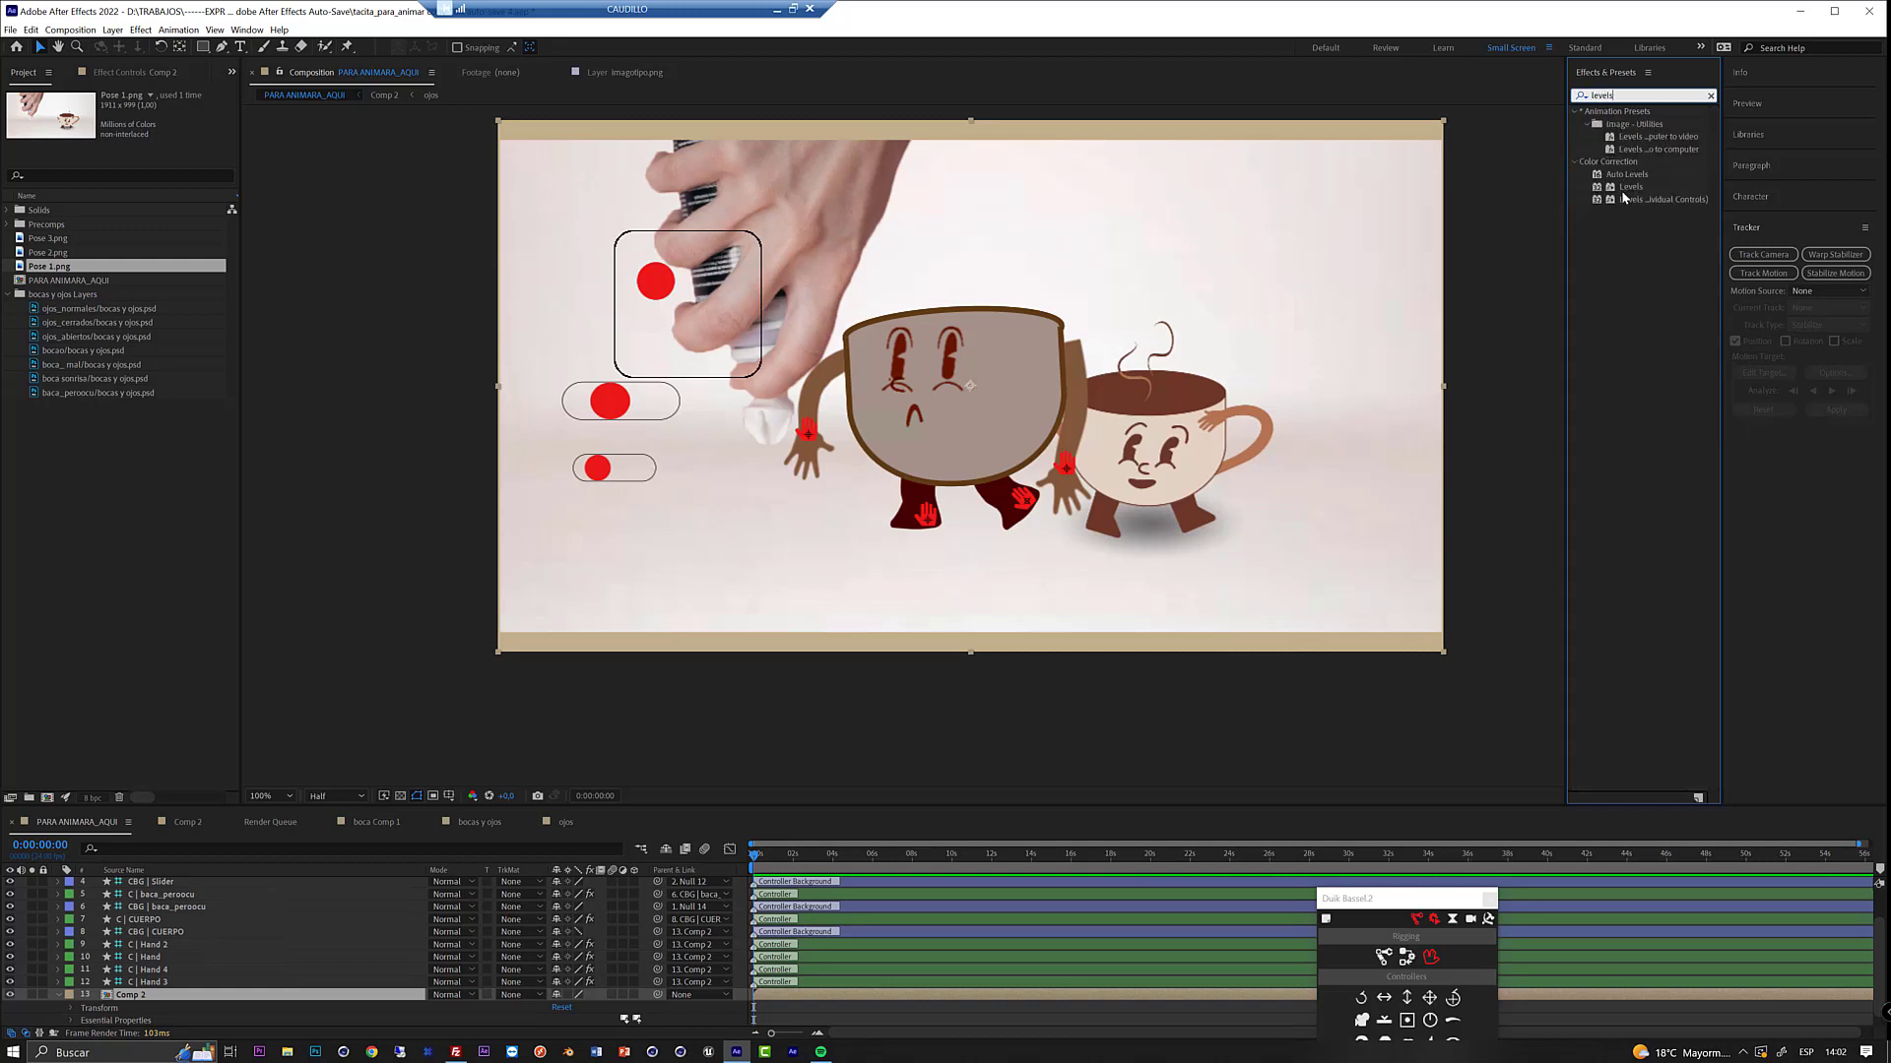
left_click_drag(1630, 188, 157, 996)
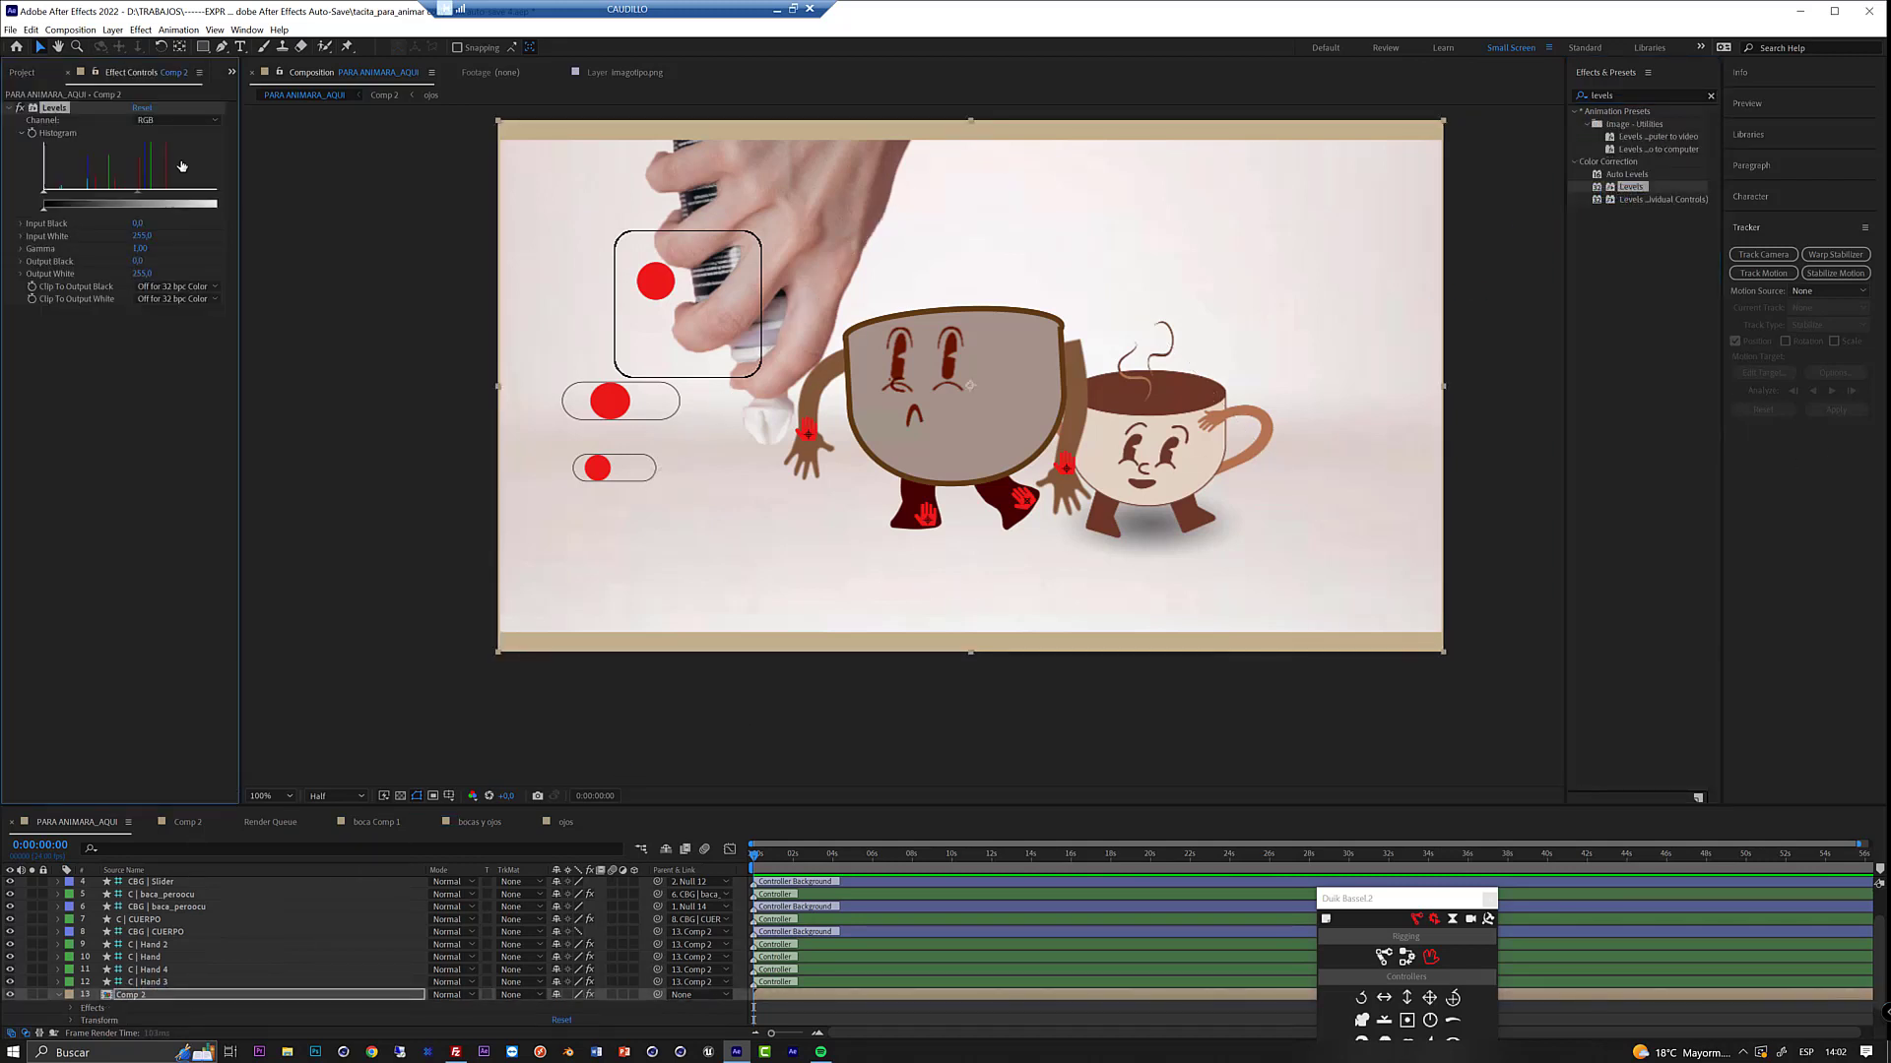
left_click_drag(239, 186, 150, 201)
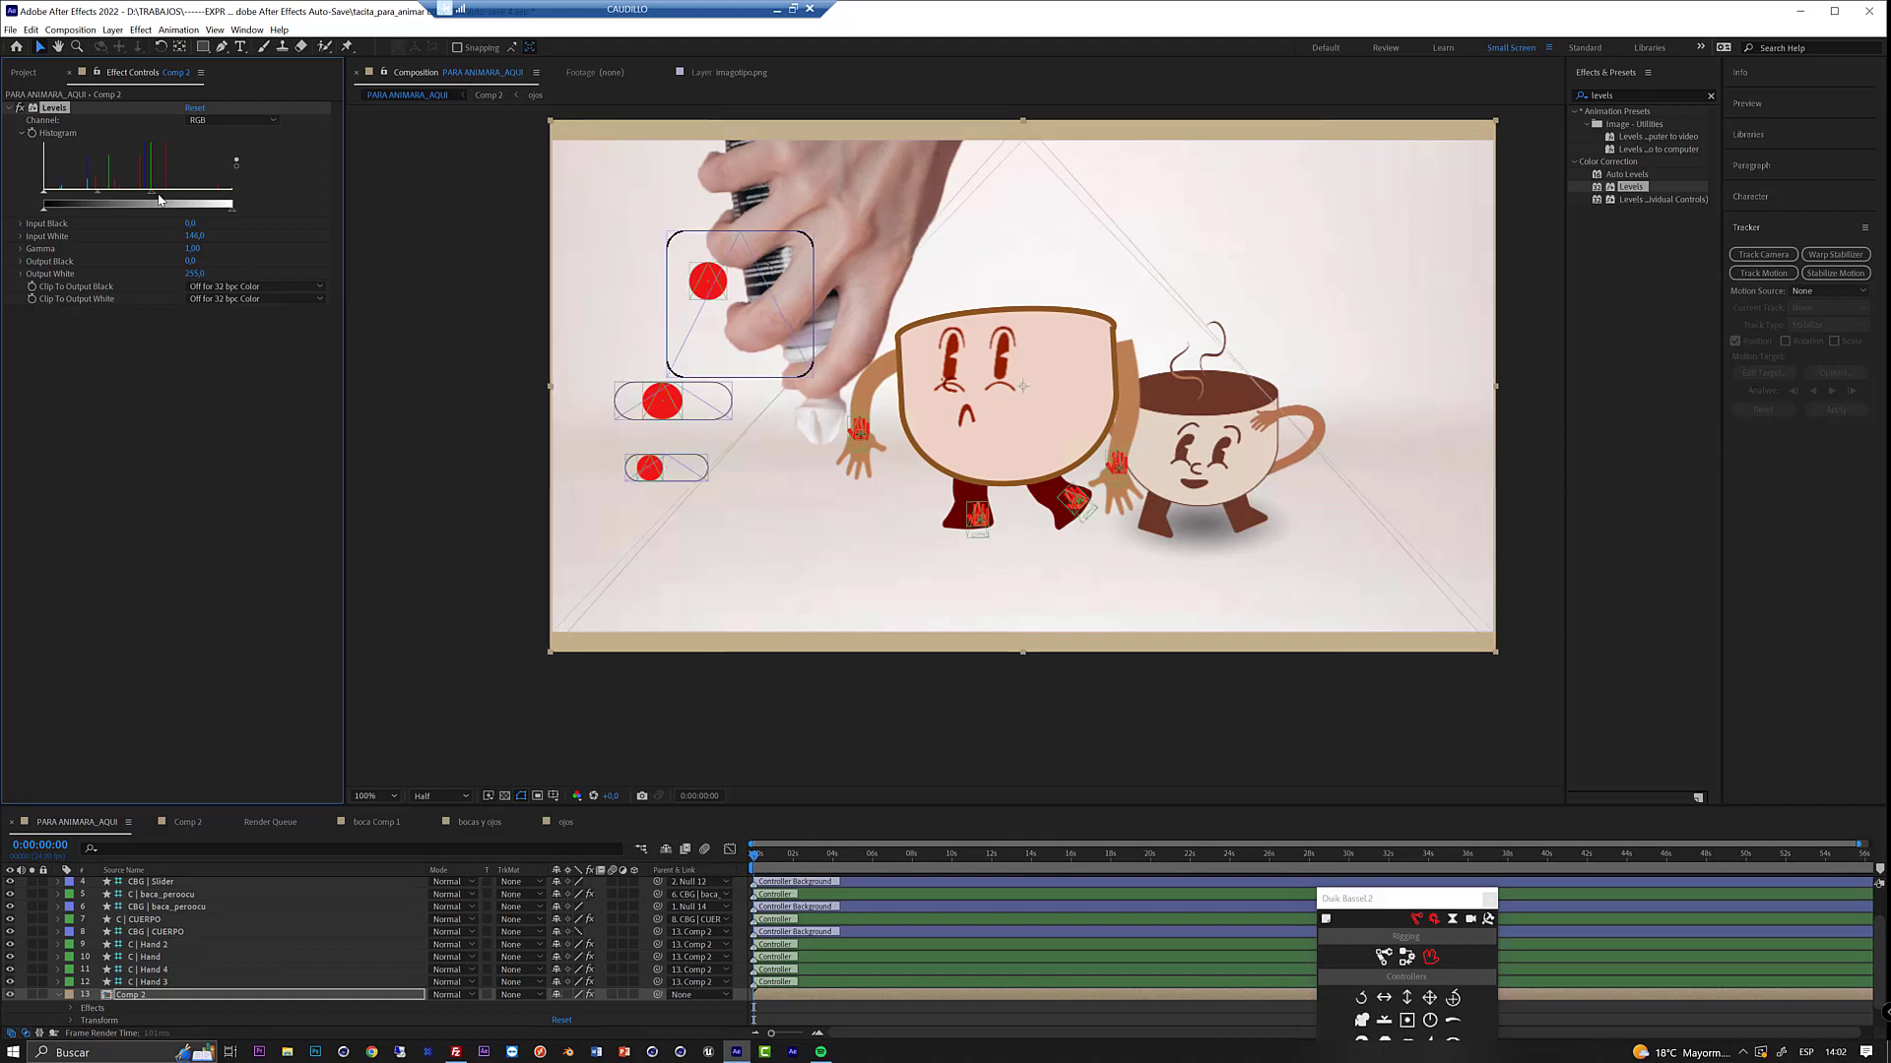
left_click_drag(152, 199, 159, 199)
left_click_drag(44, 197, 175, 200)
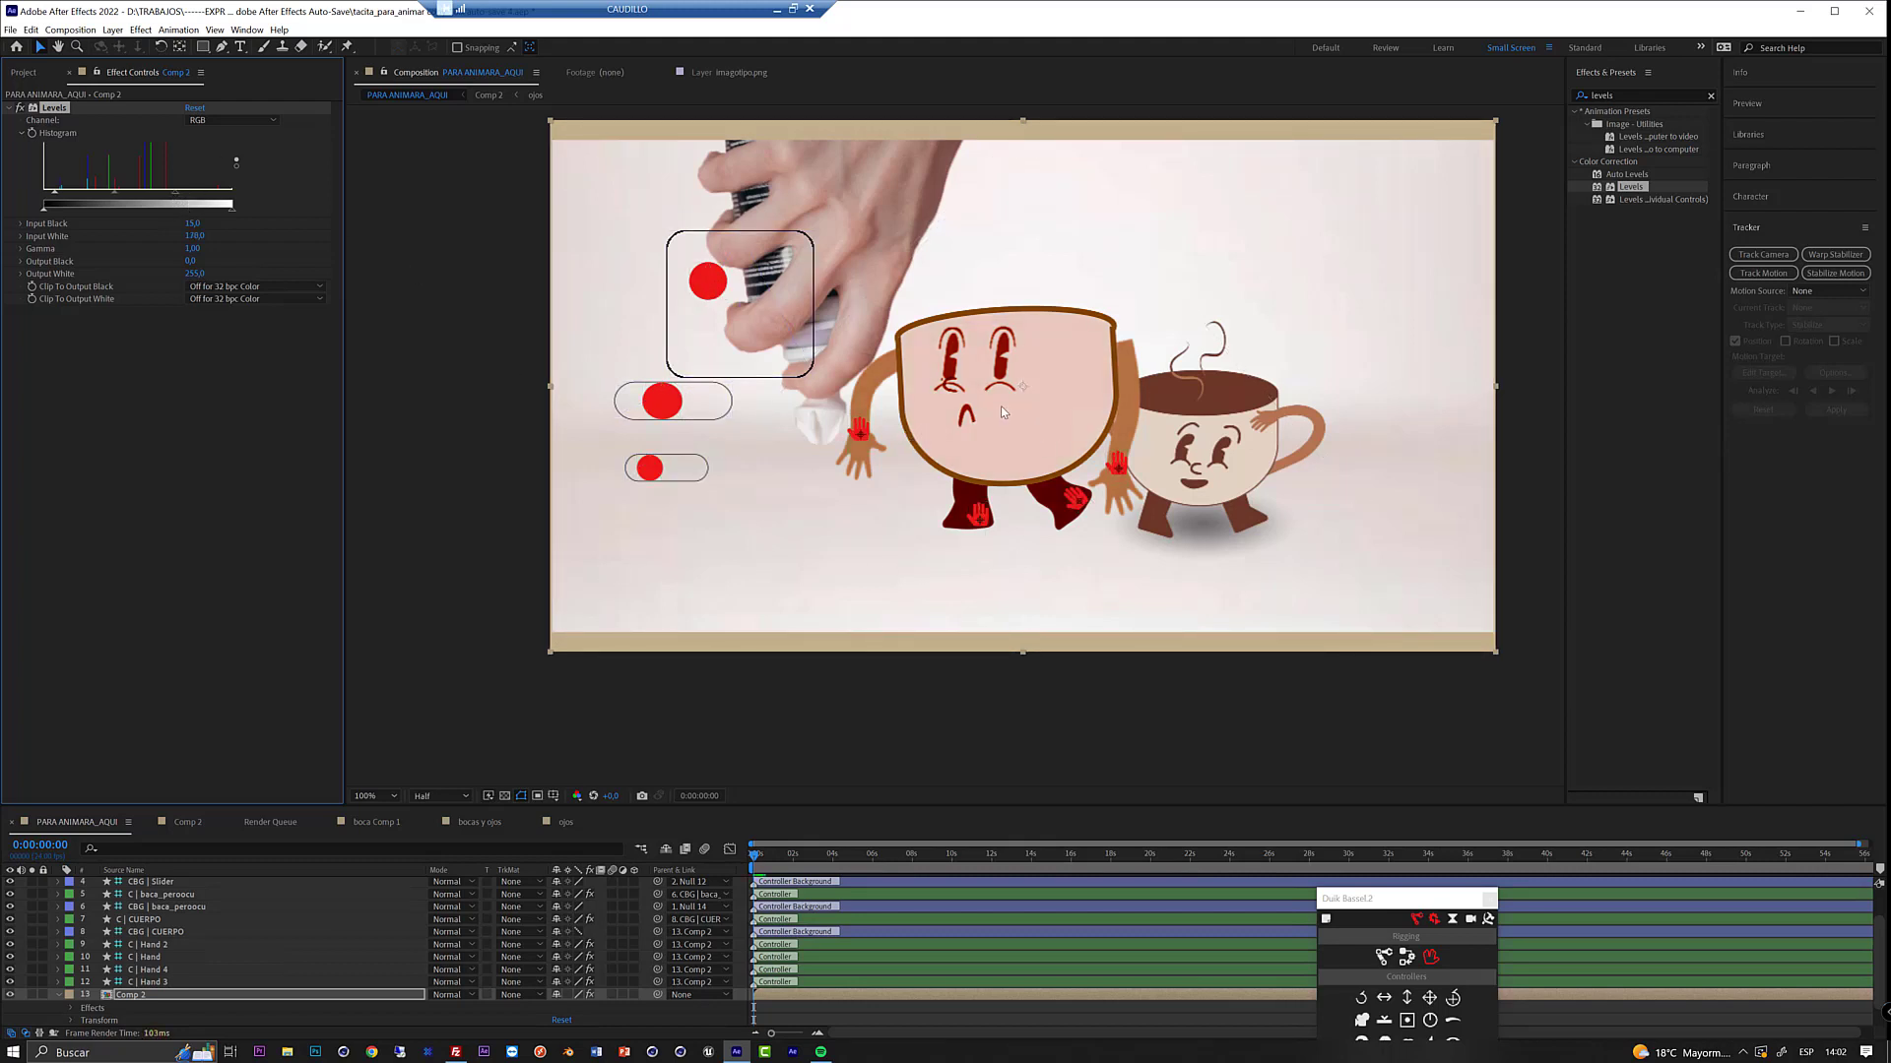
- Move the Comp 2 layer to the right so the rigged cup covers the reference cup in Pose 1.png
left_click(185, 1008)
left_click_drag(993, 430, 1173, 457)
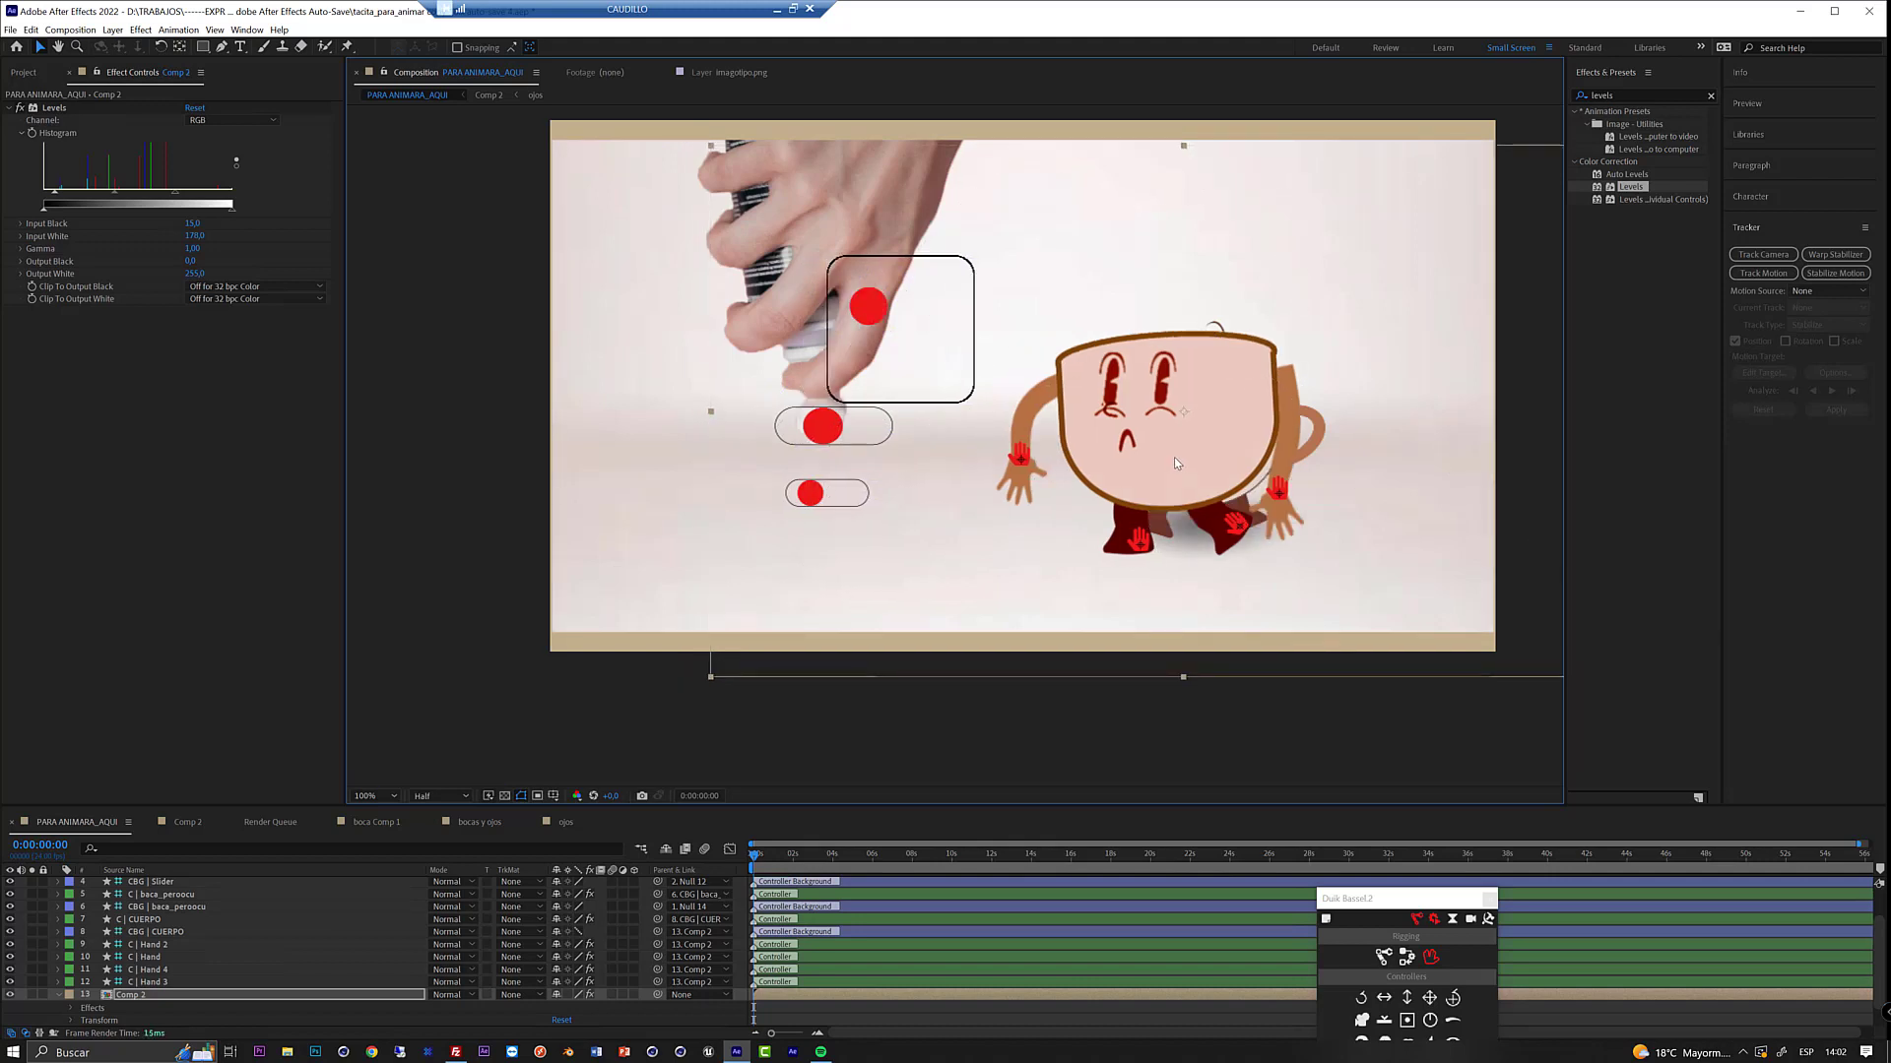
- Scale the Comp 2 layer down to 90%, reposition it over the cup in Pose 1.png, and lock it
key("e")
key("e")
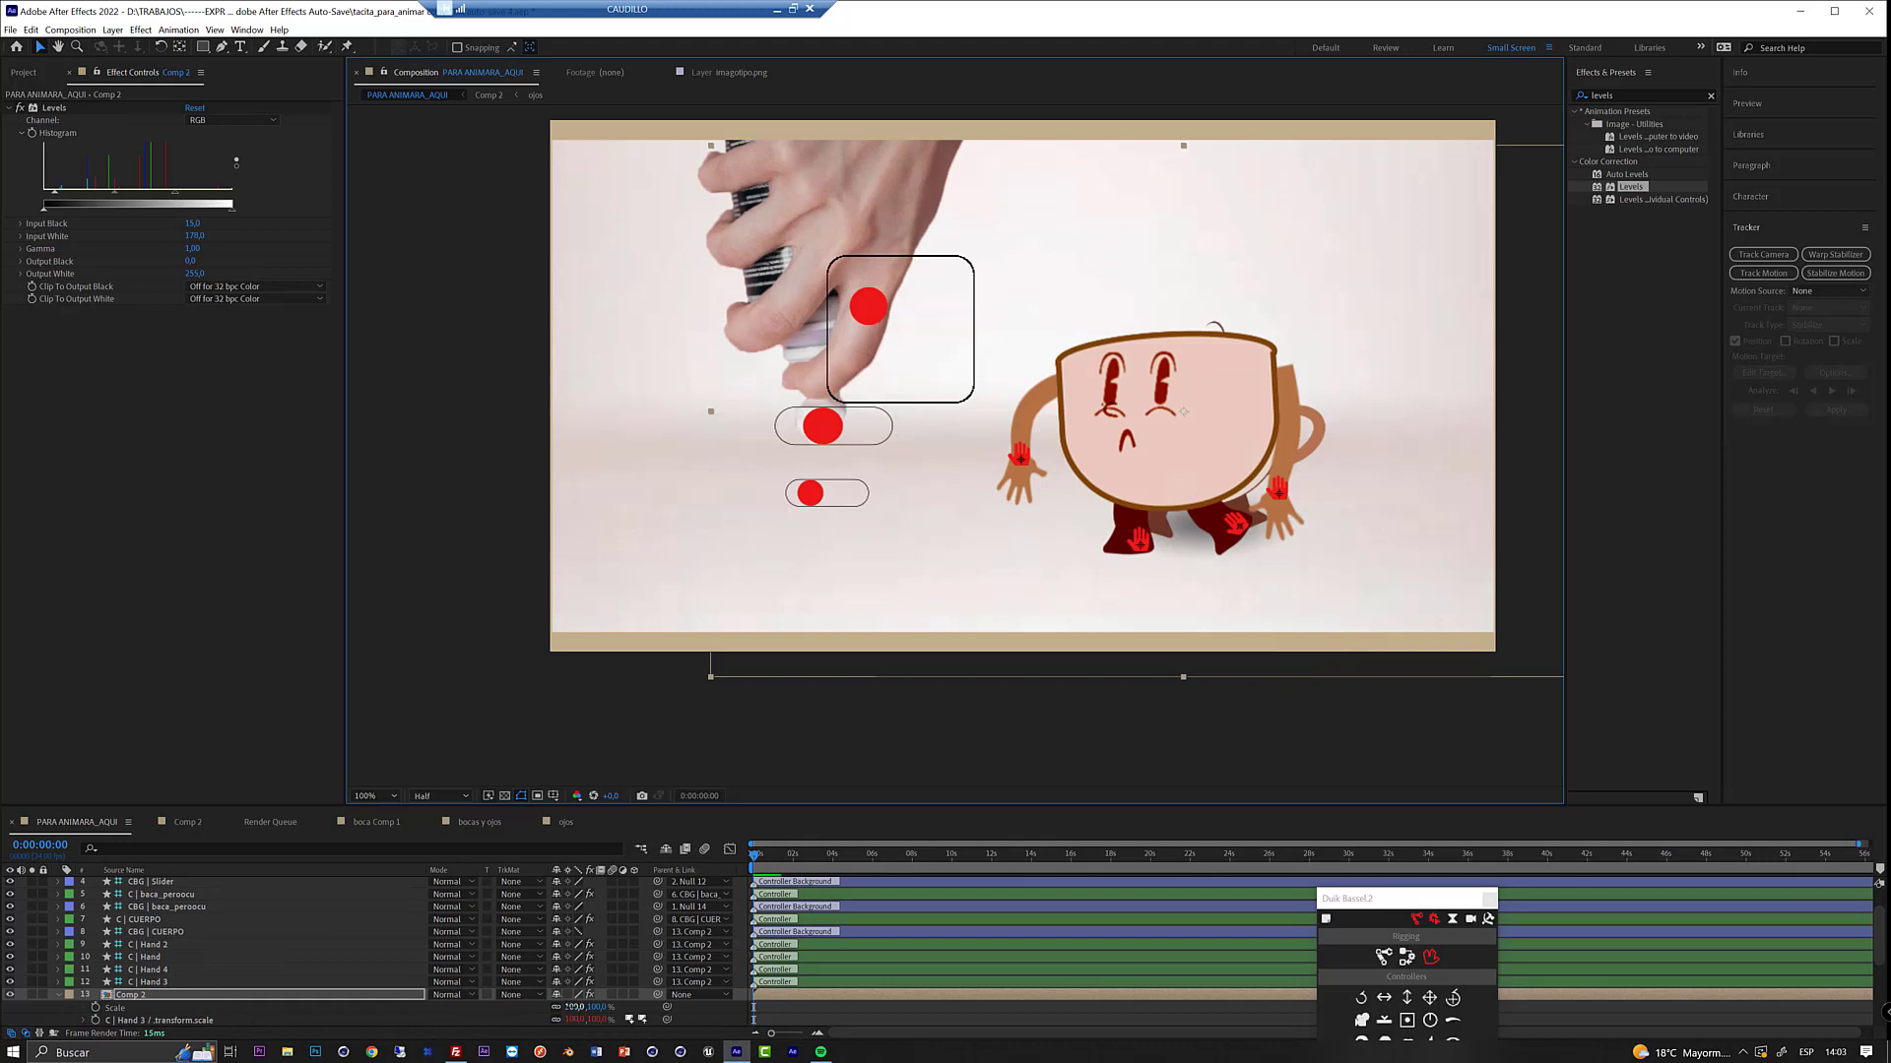
left_click_drag(574, 1007, 509, 1009)
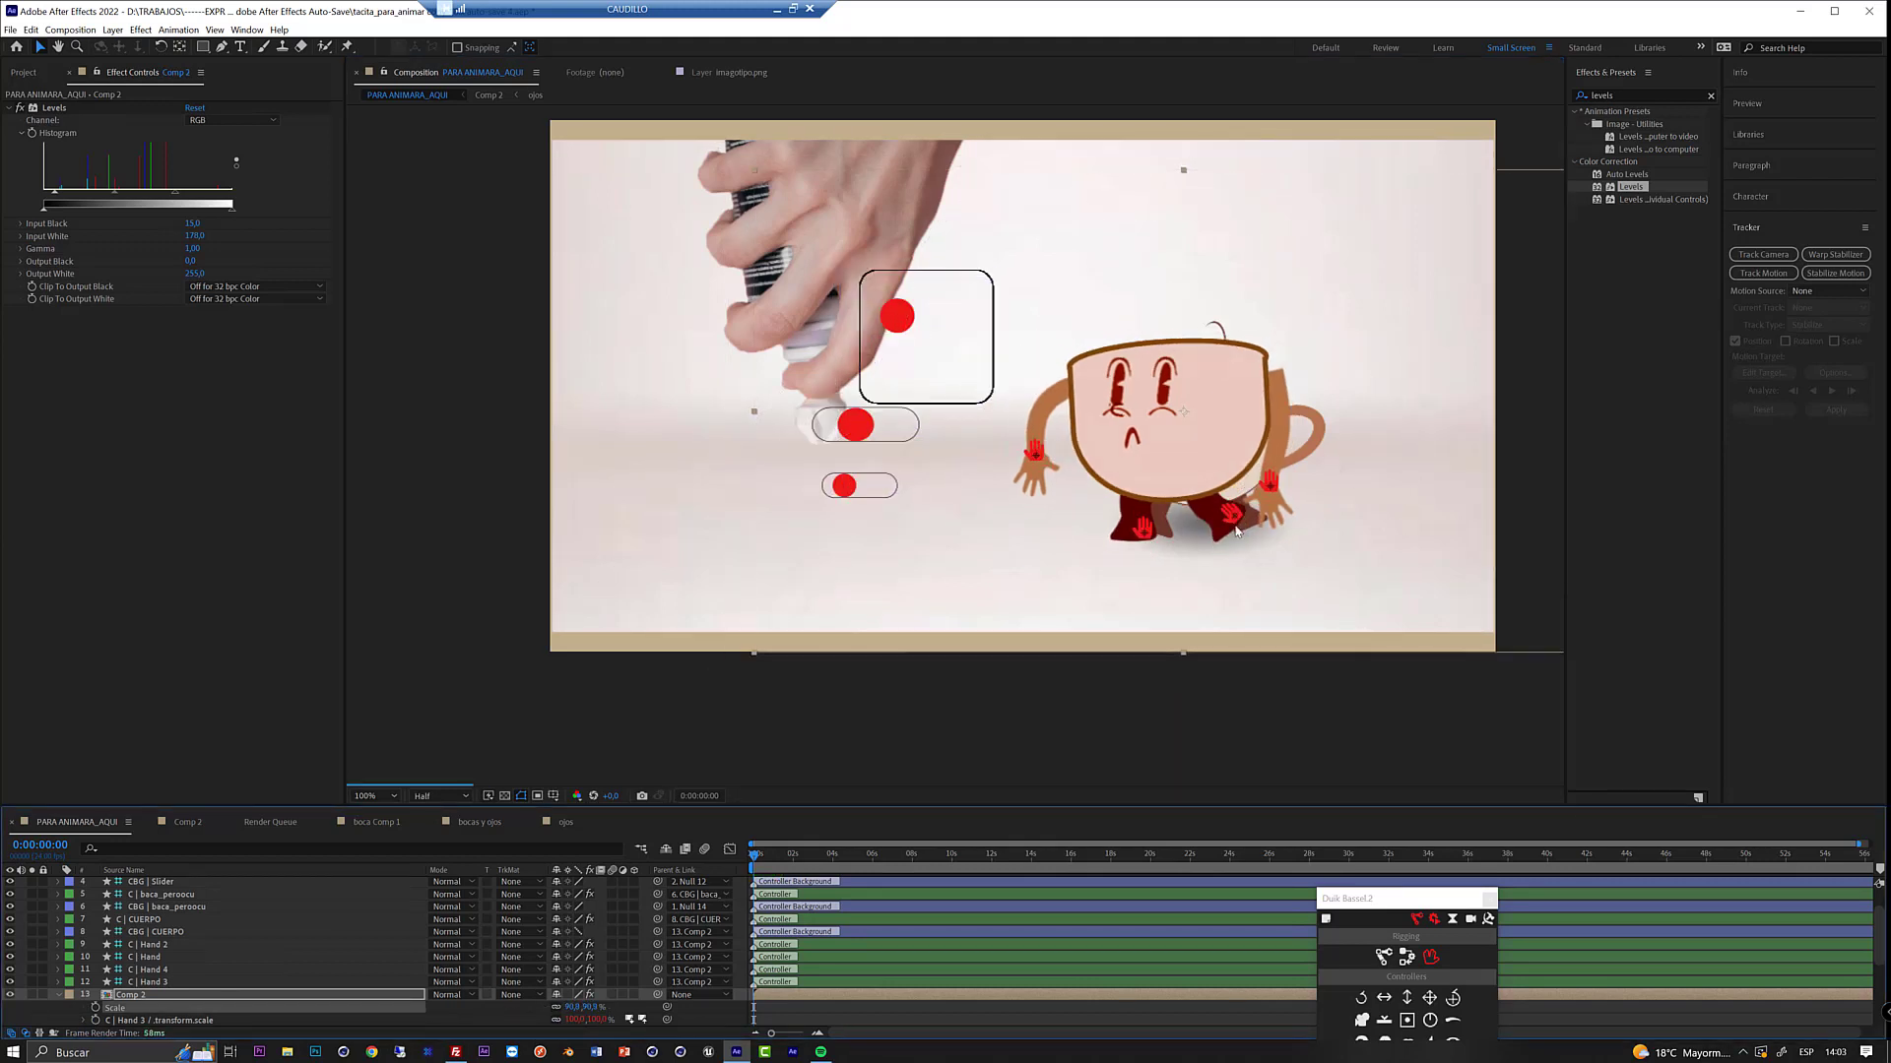
left_click_drag(1182, 441, 1223, 451)
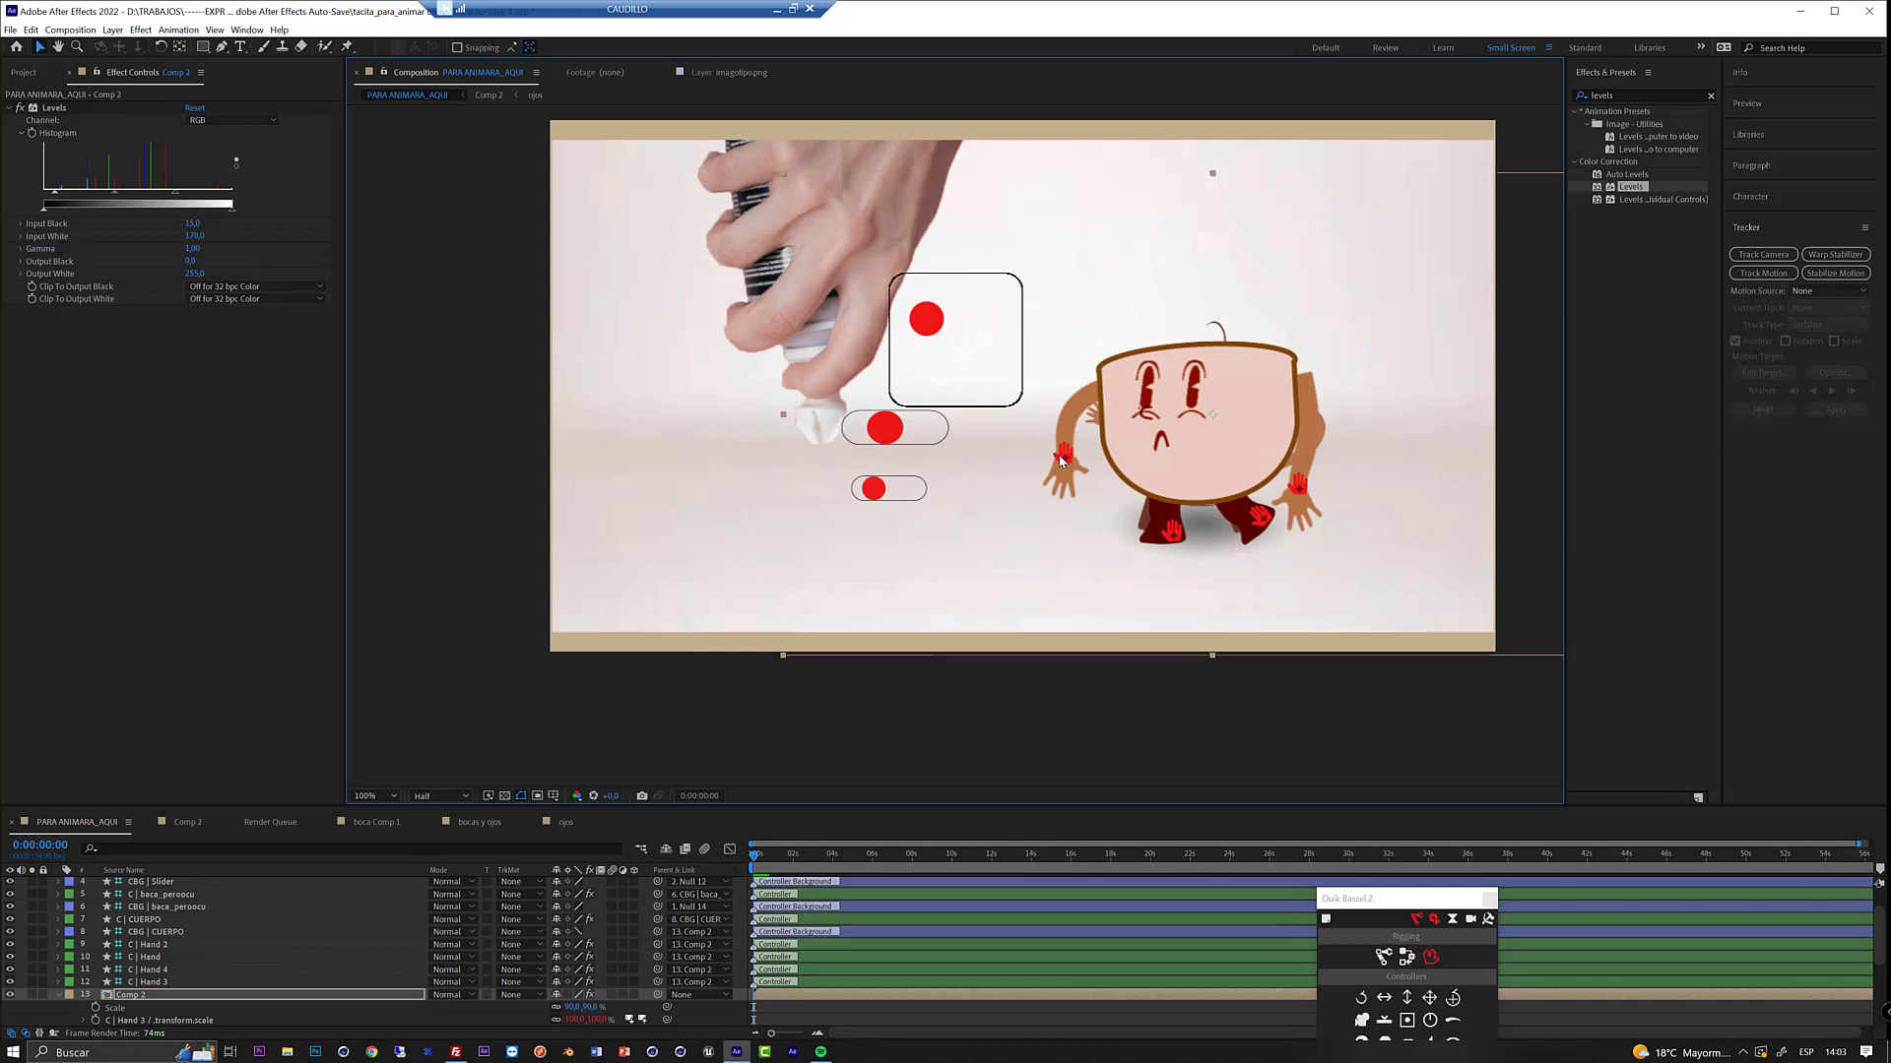
left_click(42, 996)
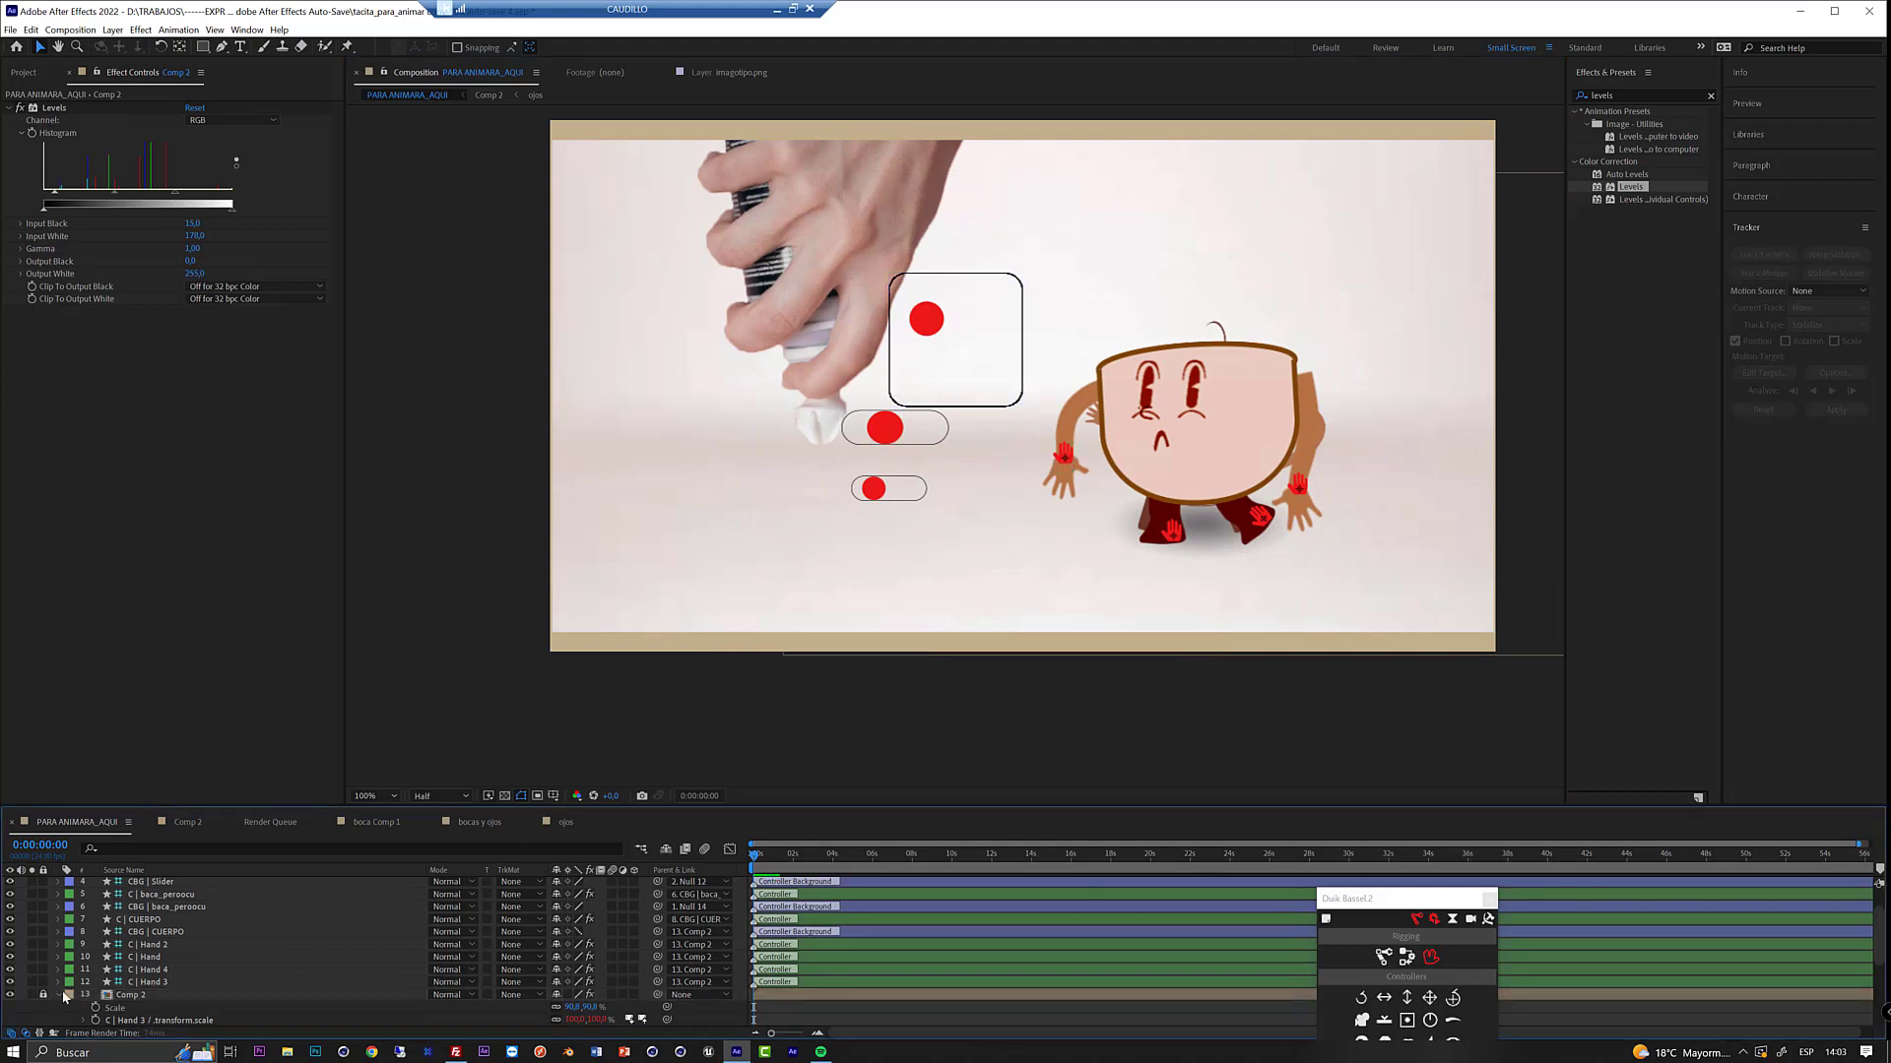
- Pose the cup's arms by raising the C | Hand 3 and C | Hand 4 controllers and moving them outward
left_click(1063, 459)
left_click_drag(1064, 461, 1062, 425)
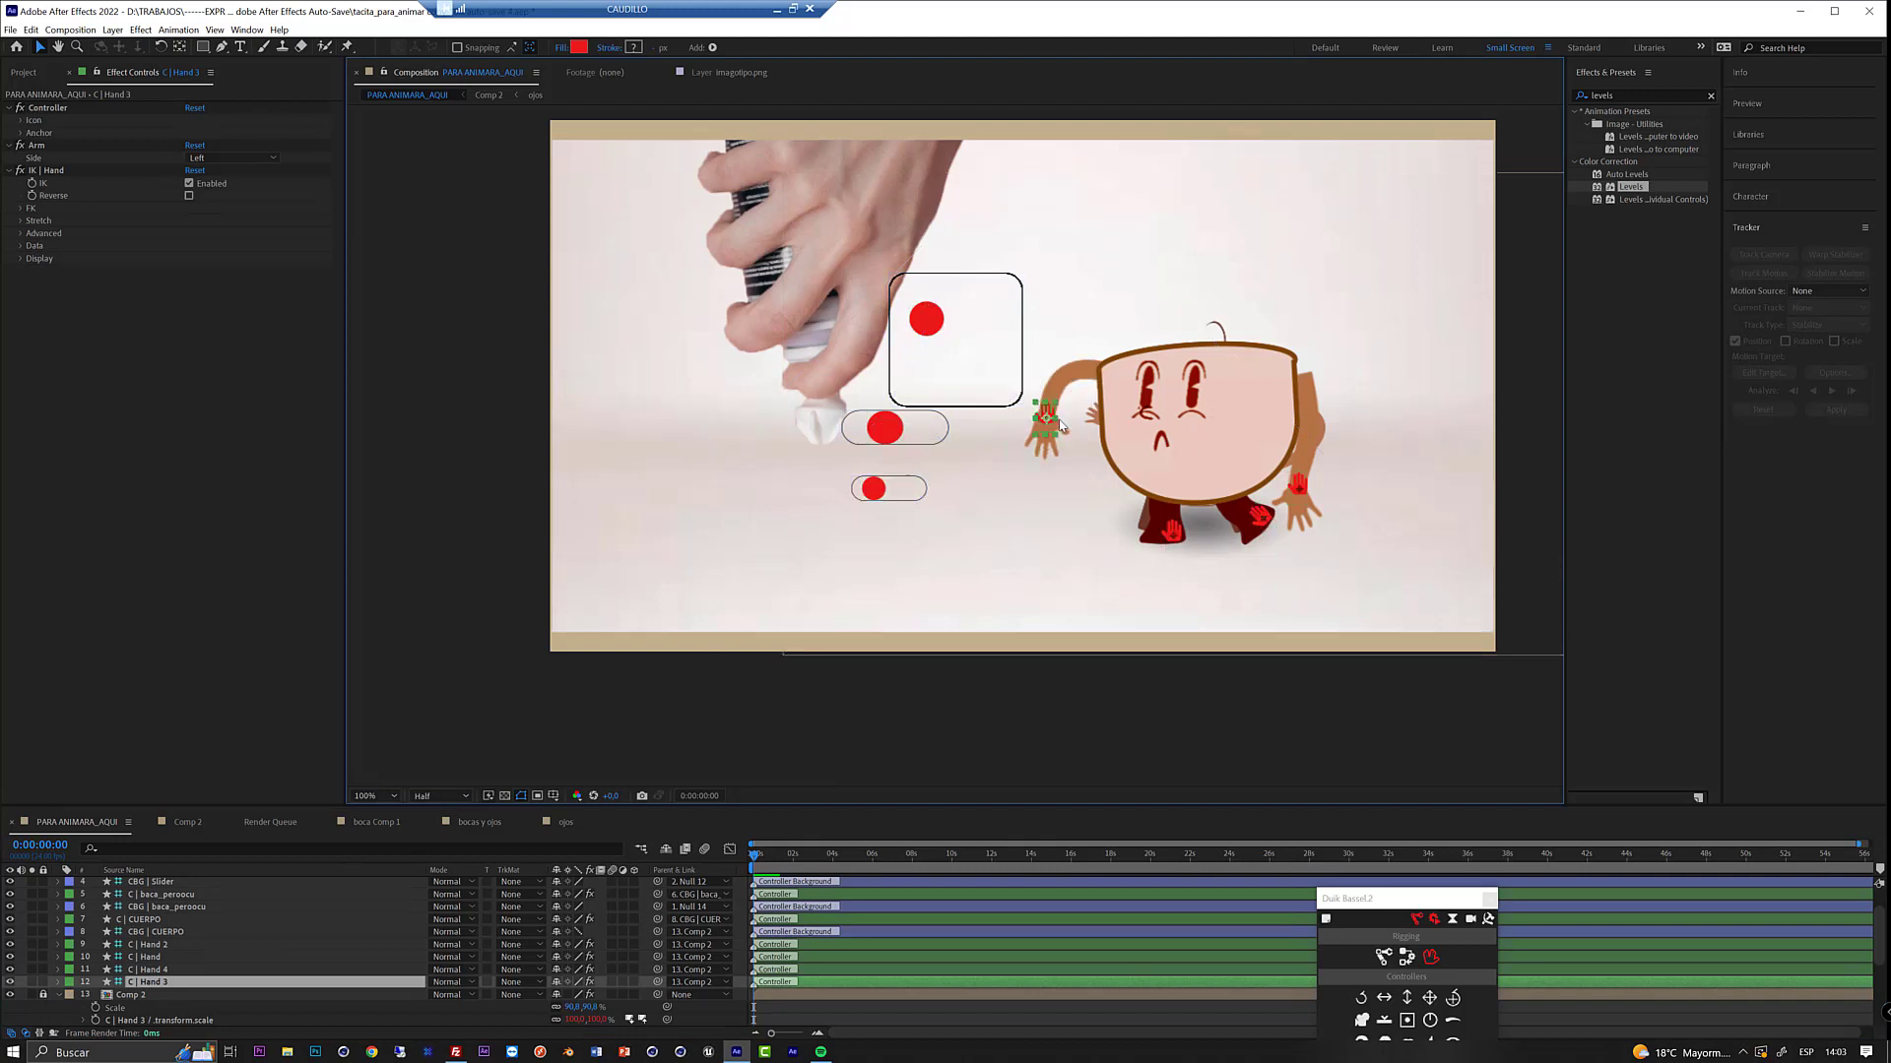
left_click(1325, 481)
left_click_drag(1347, 442, 1376, 411)
- Rotate the C | Hand 4 and C | Hand 3 controllers so the fingers of both hands point outward
key("w")
key("ctrl+a")
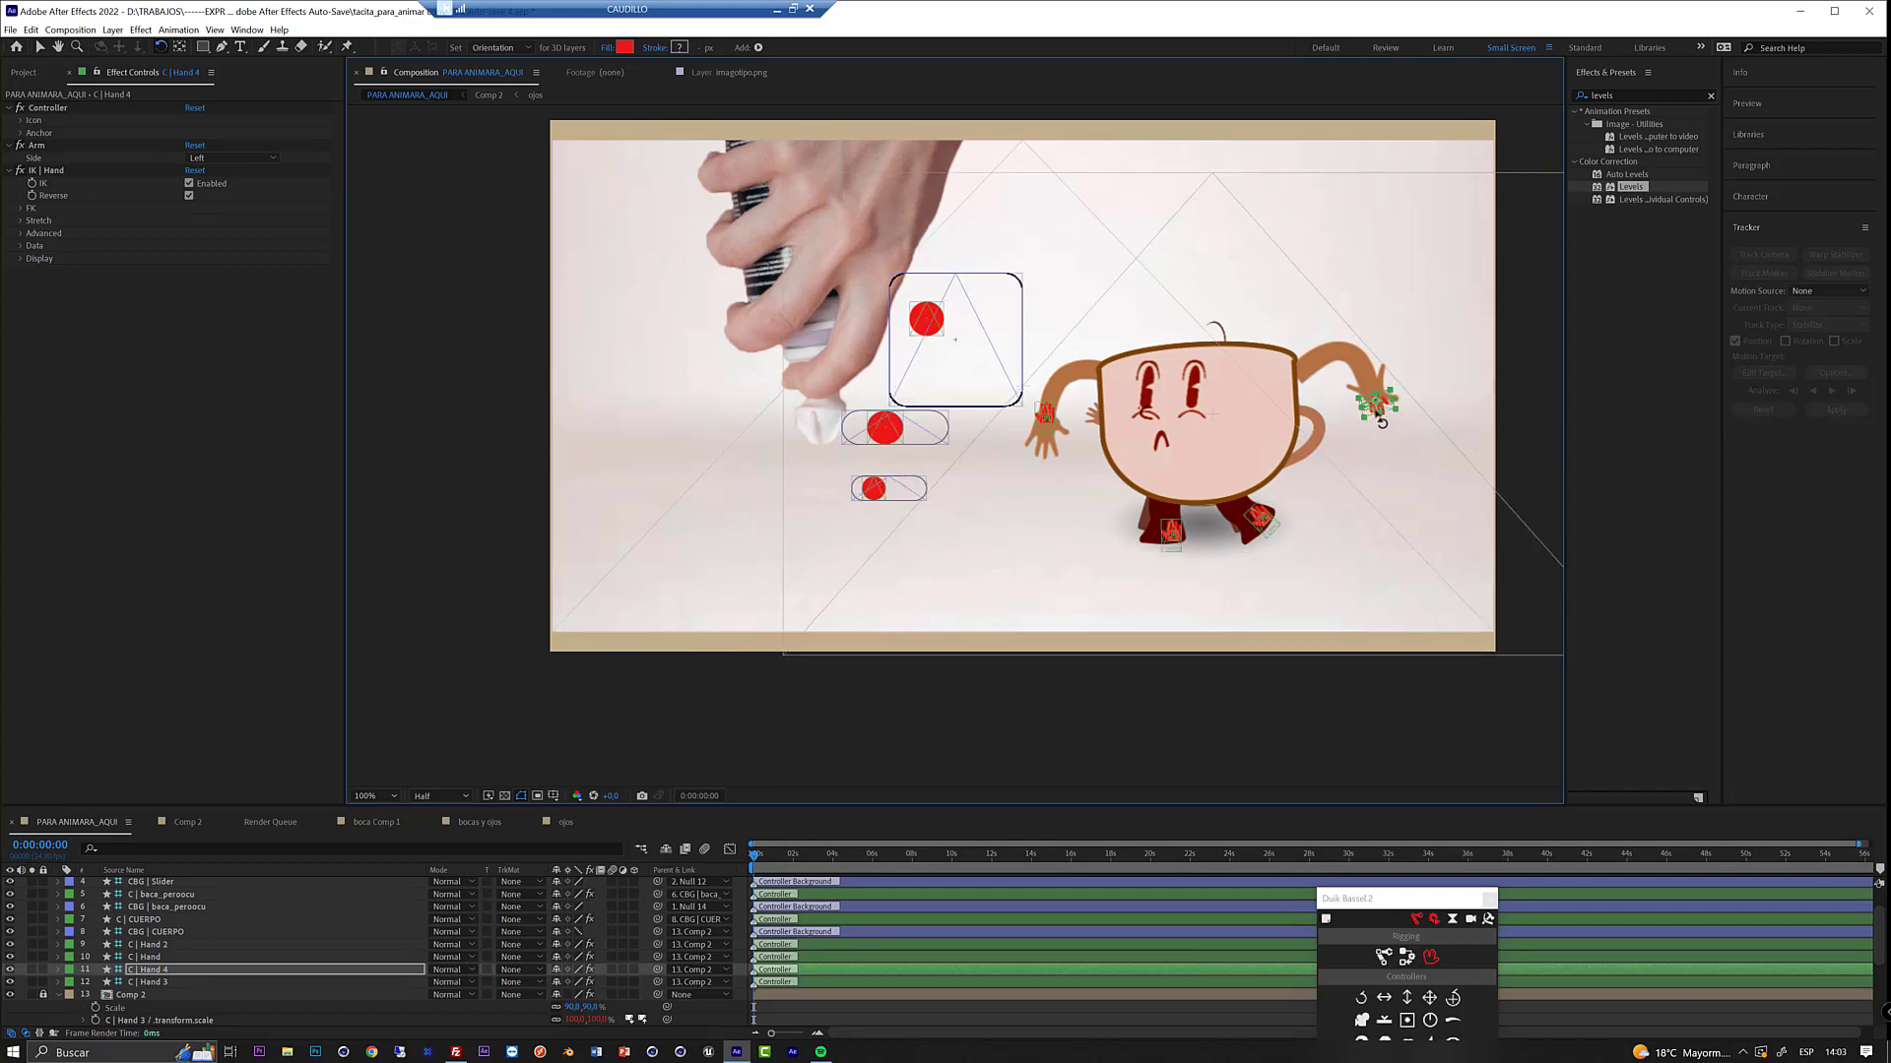
left_click(1381, 419)
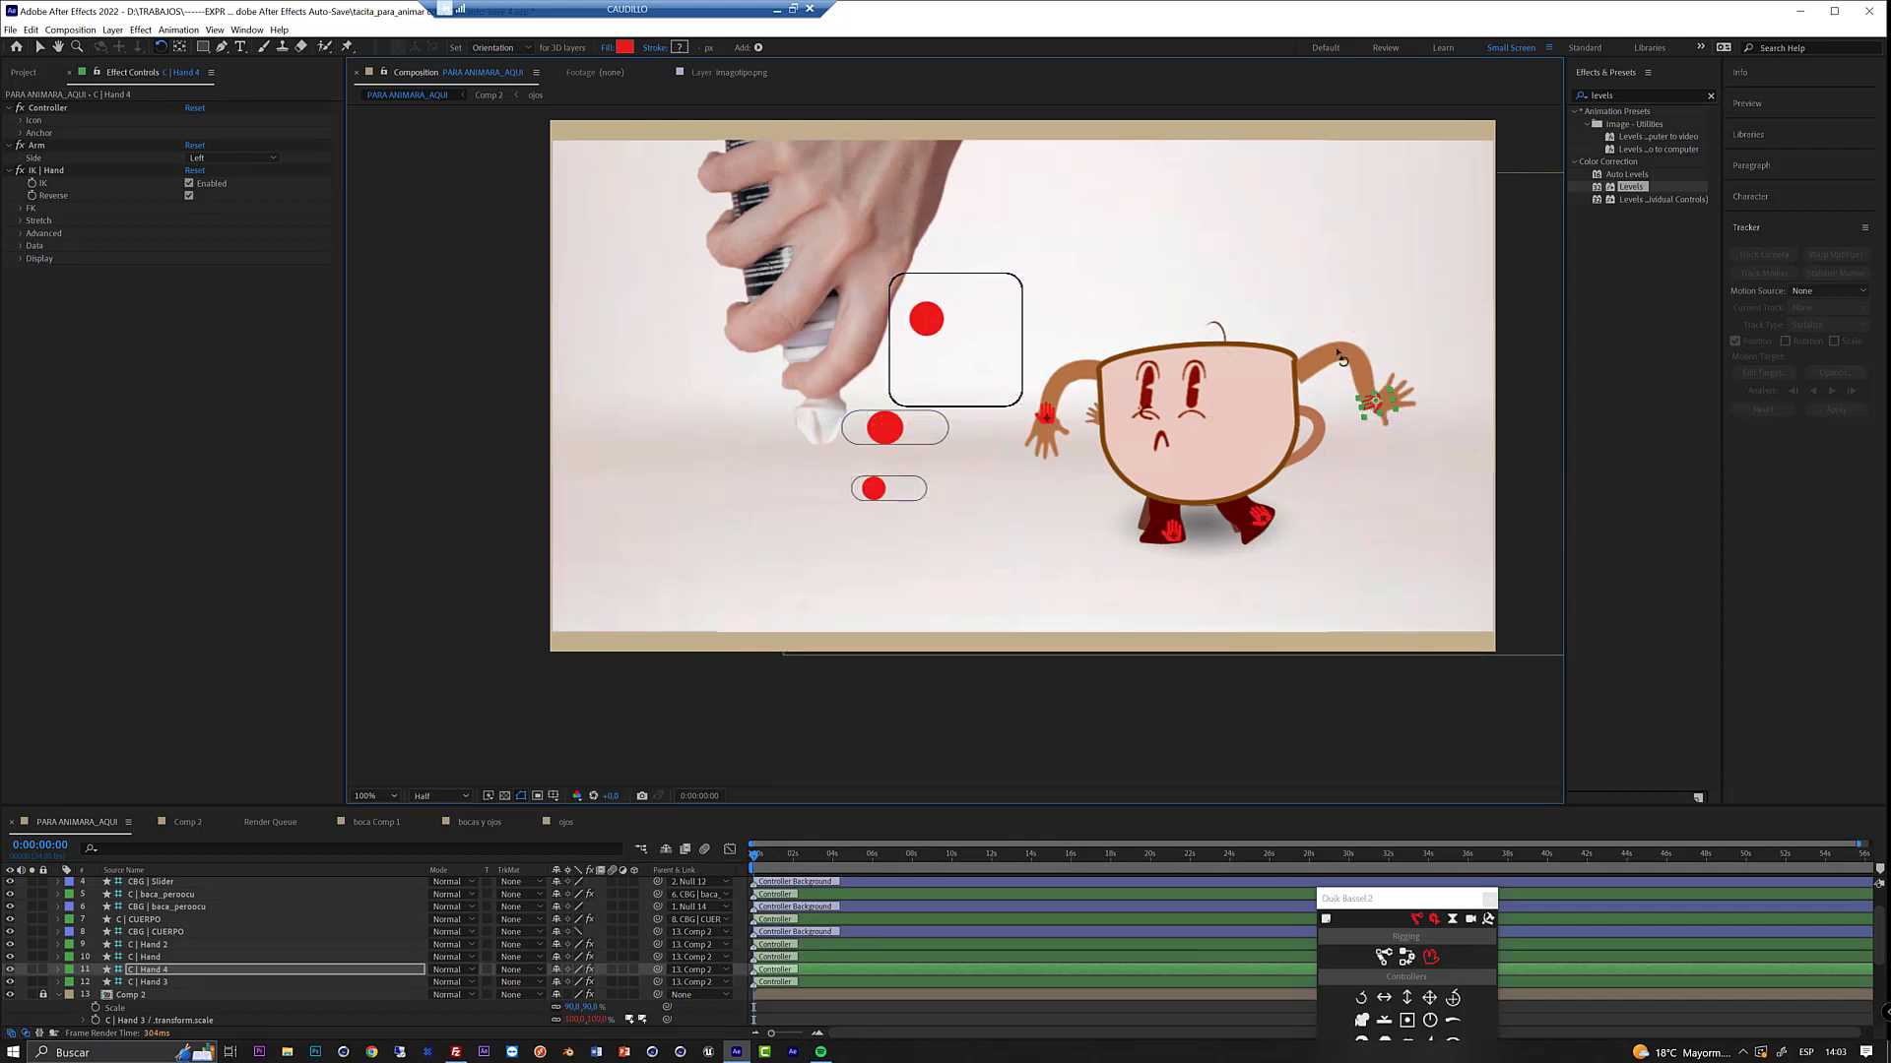
left_click(1051, 421)
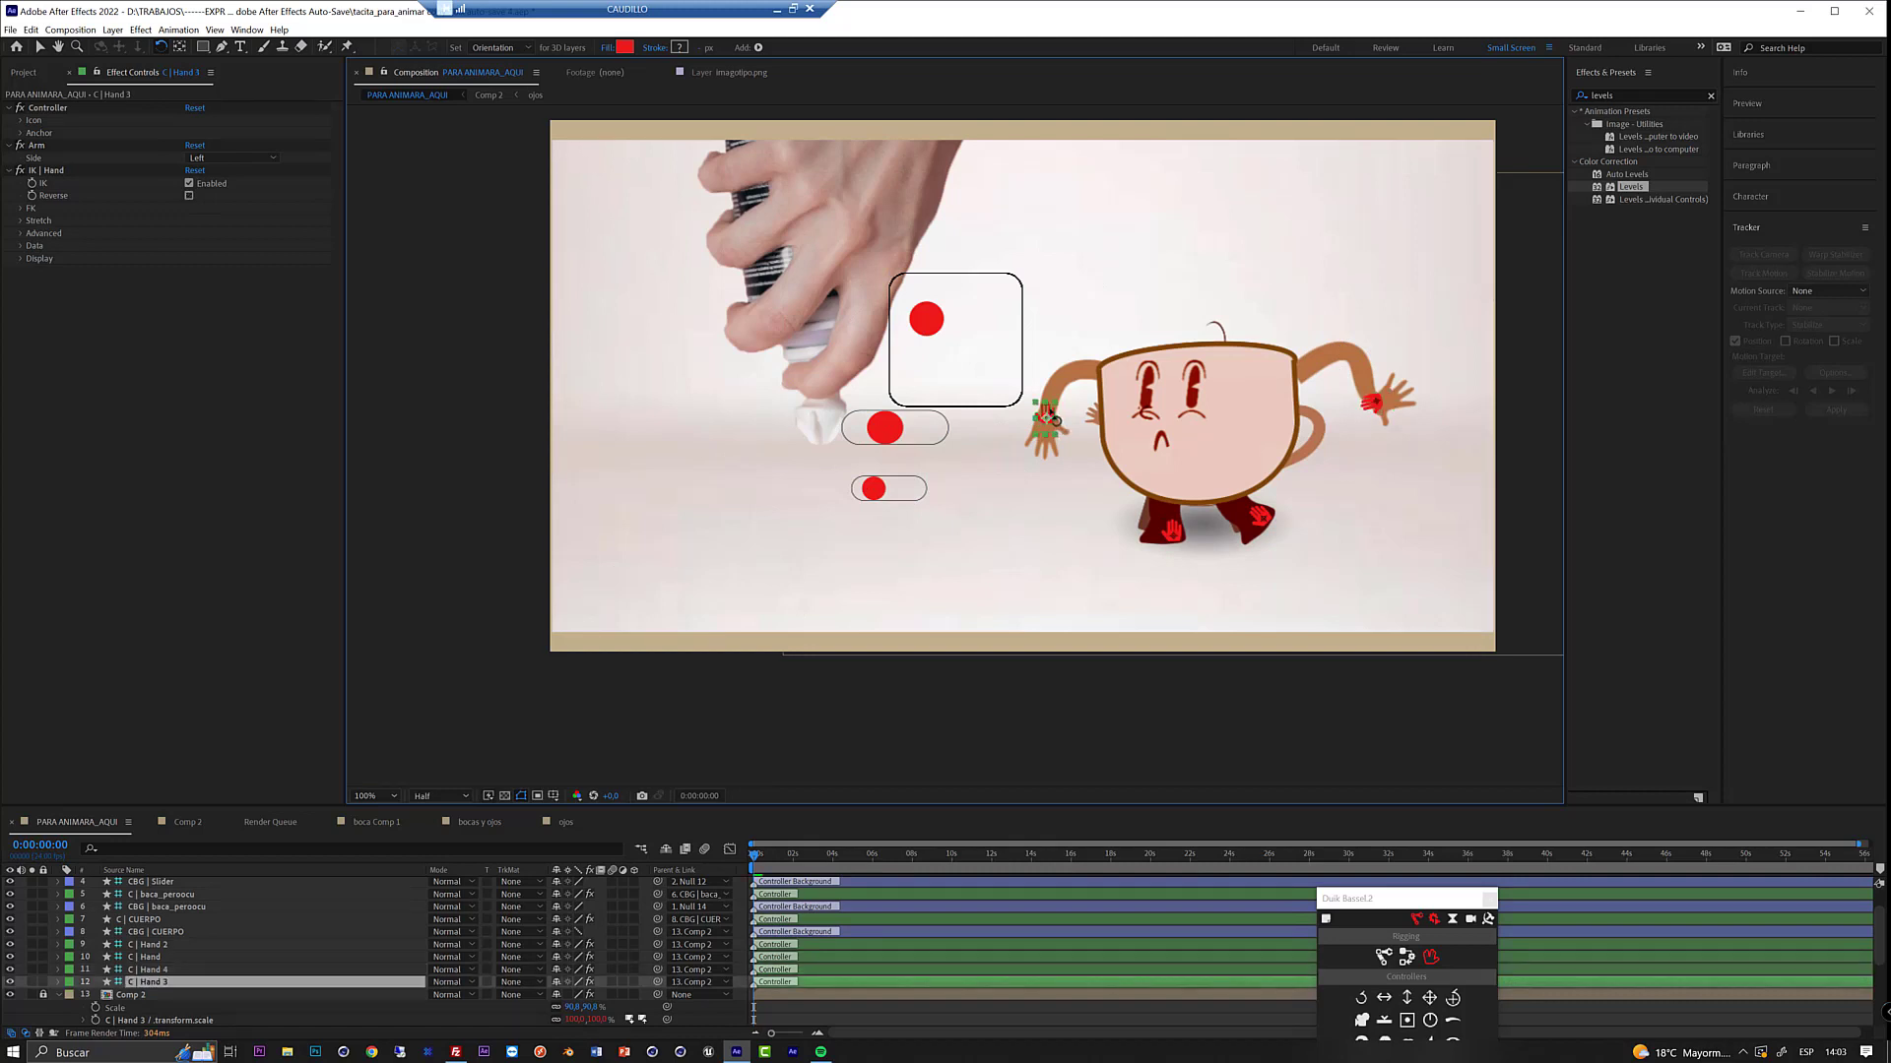
left_click_drag(1052, 420, 1065, 417)
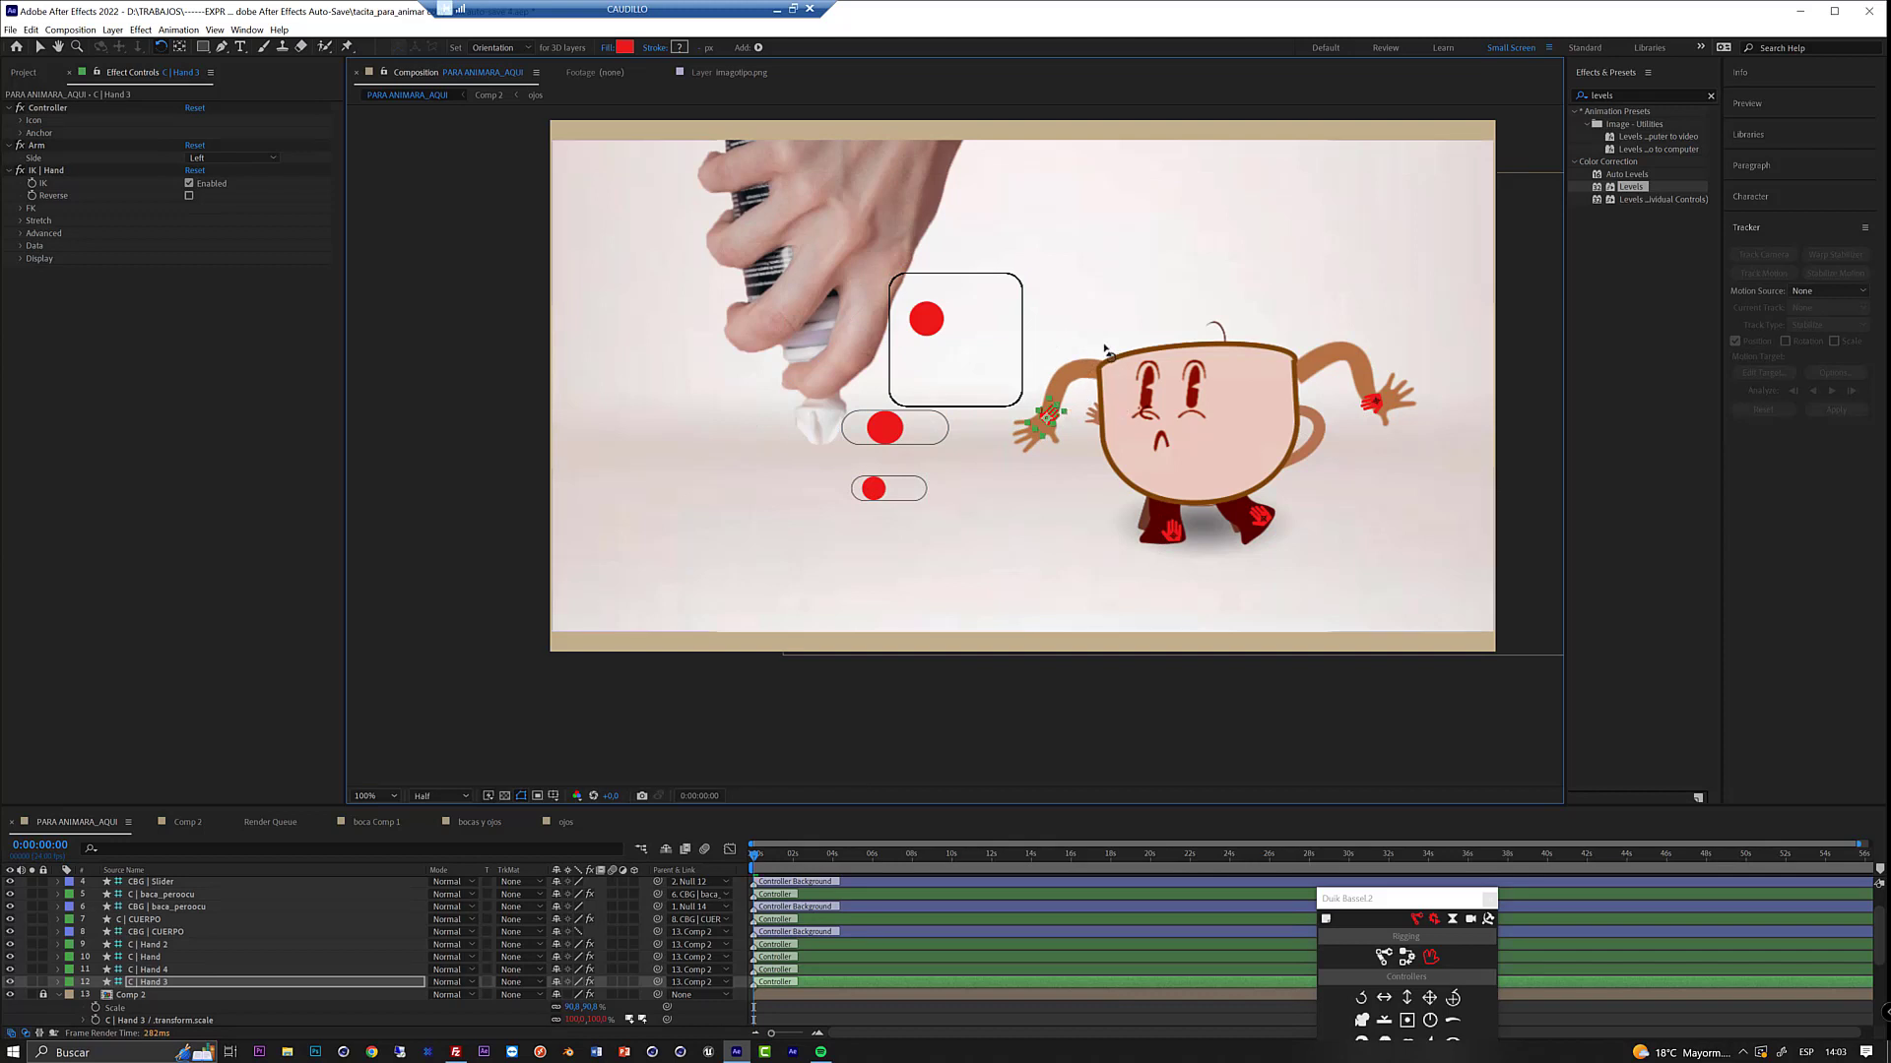
left_click(1174, 534)
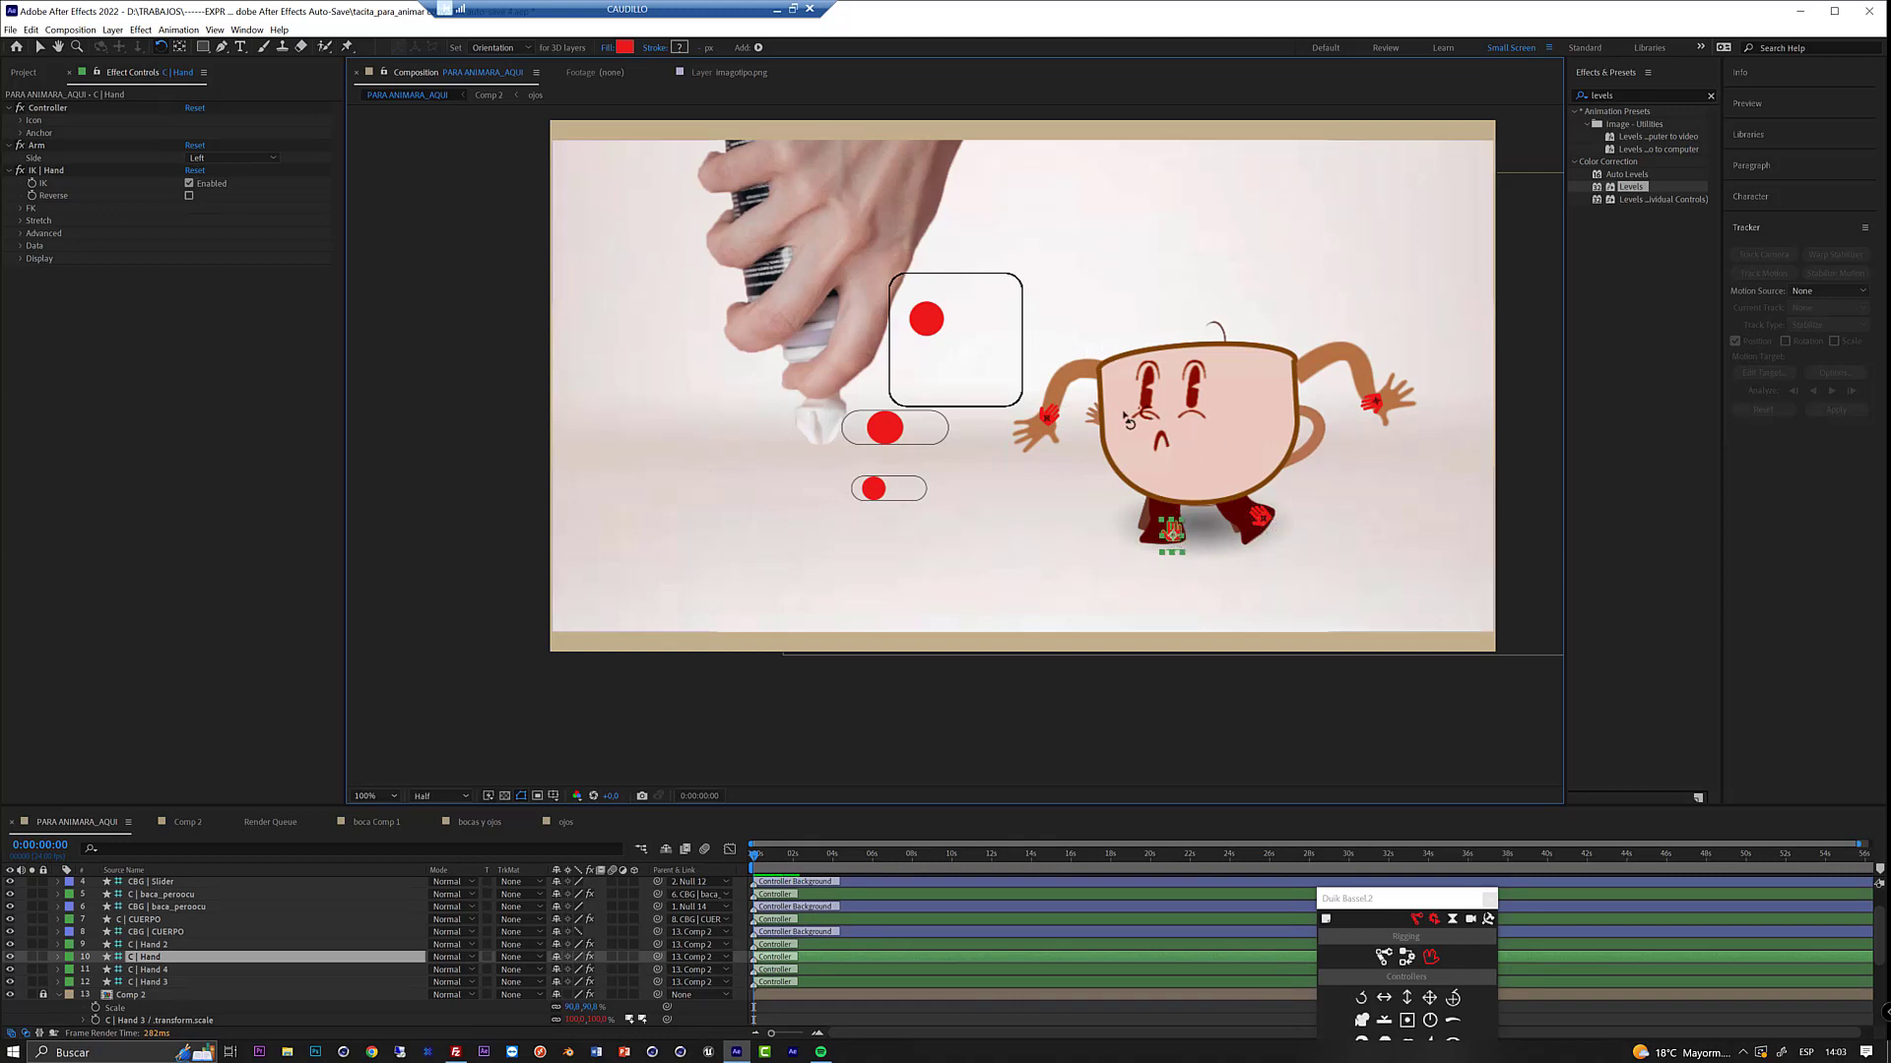
- Adjust the C | CUERPO controller to the left and below centre of its frame so the cup's opening shows
key("v")
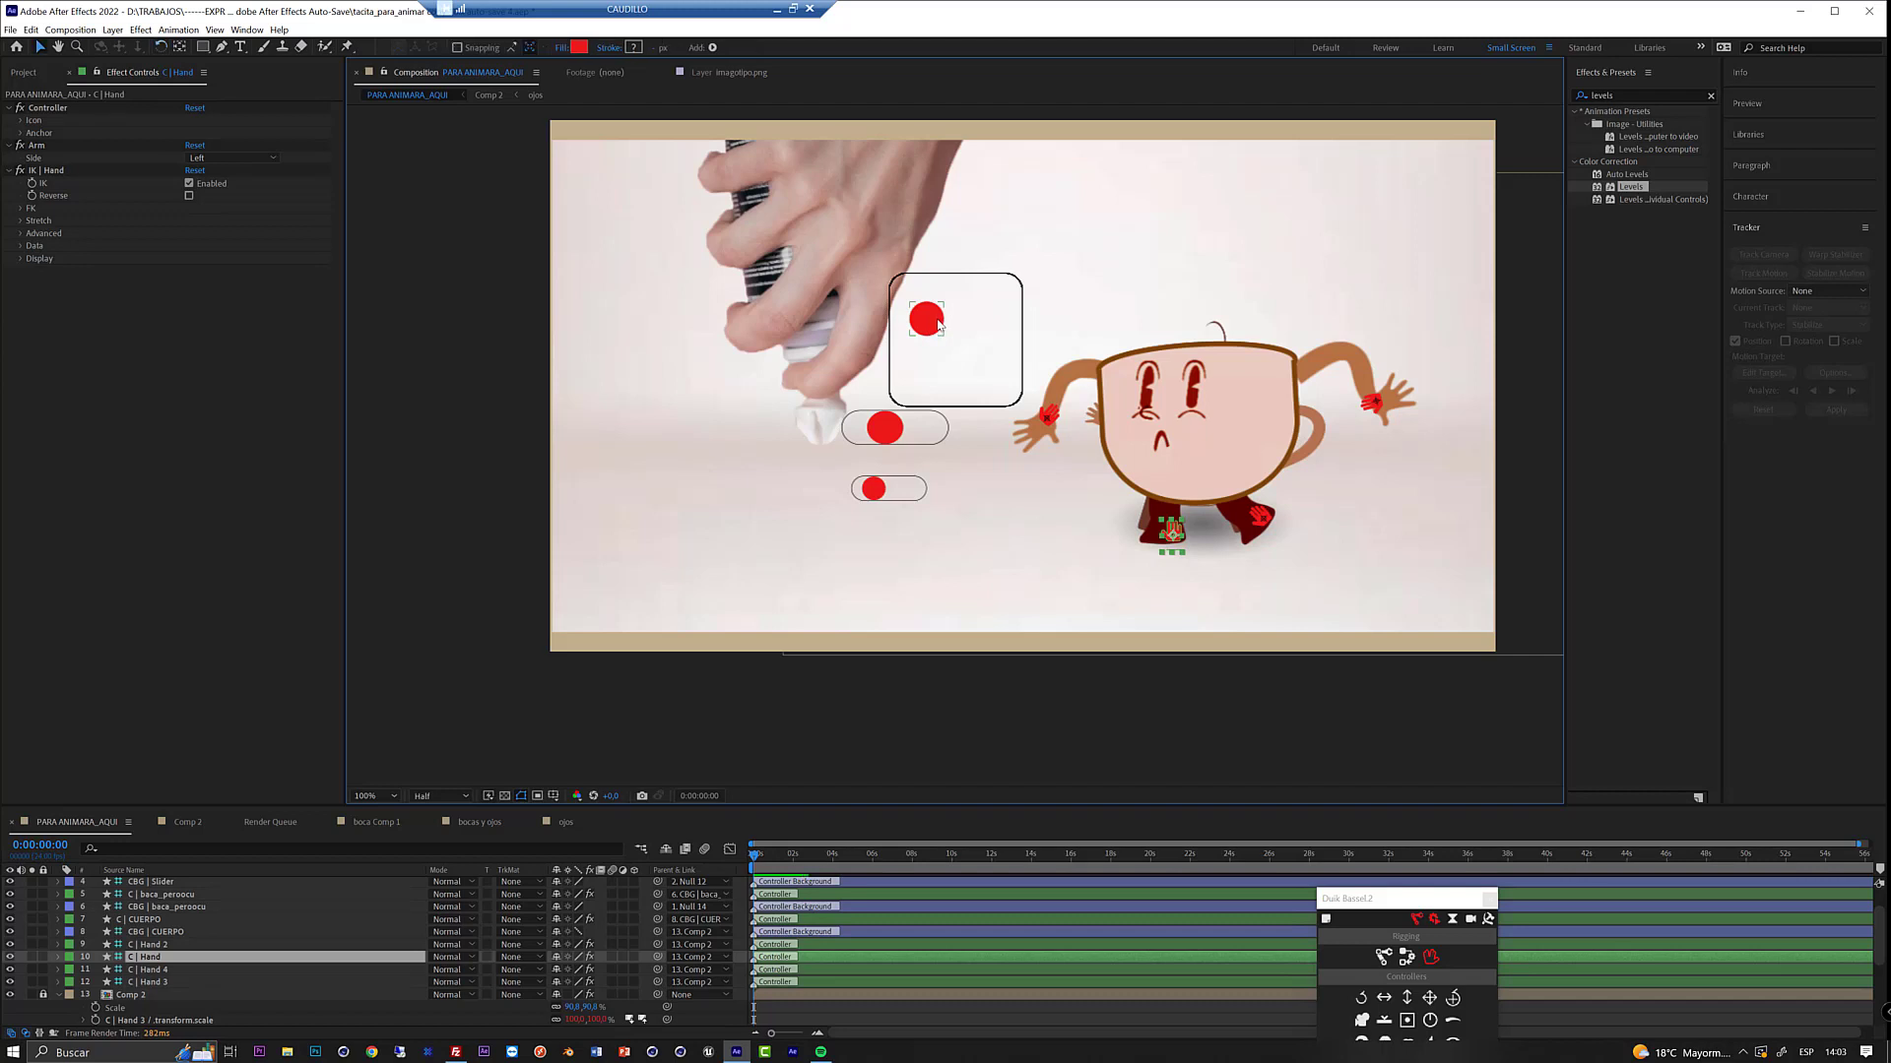
left_click(935, 327)
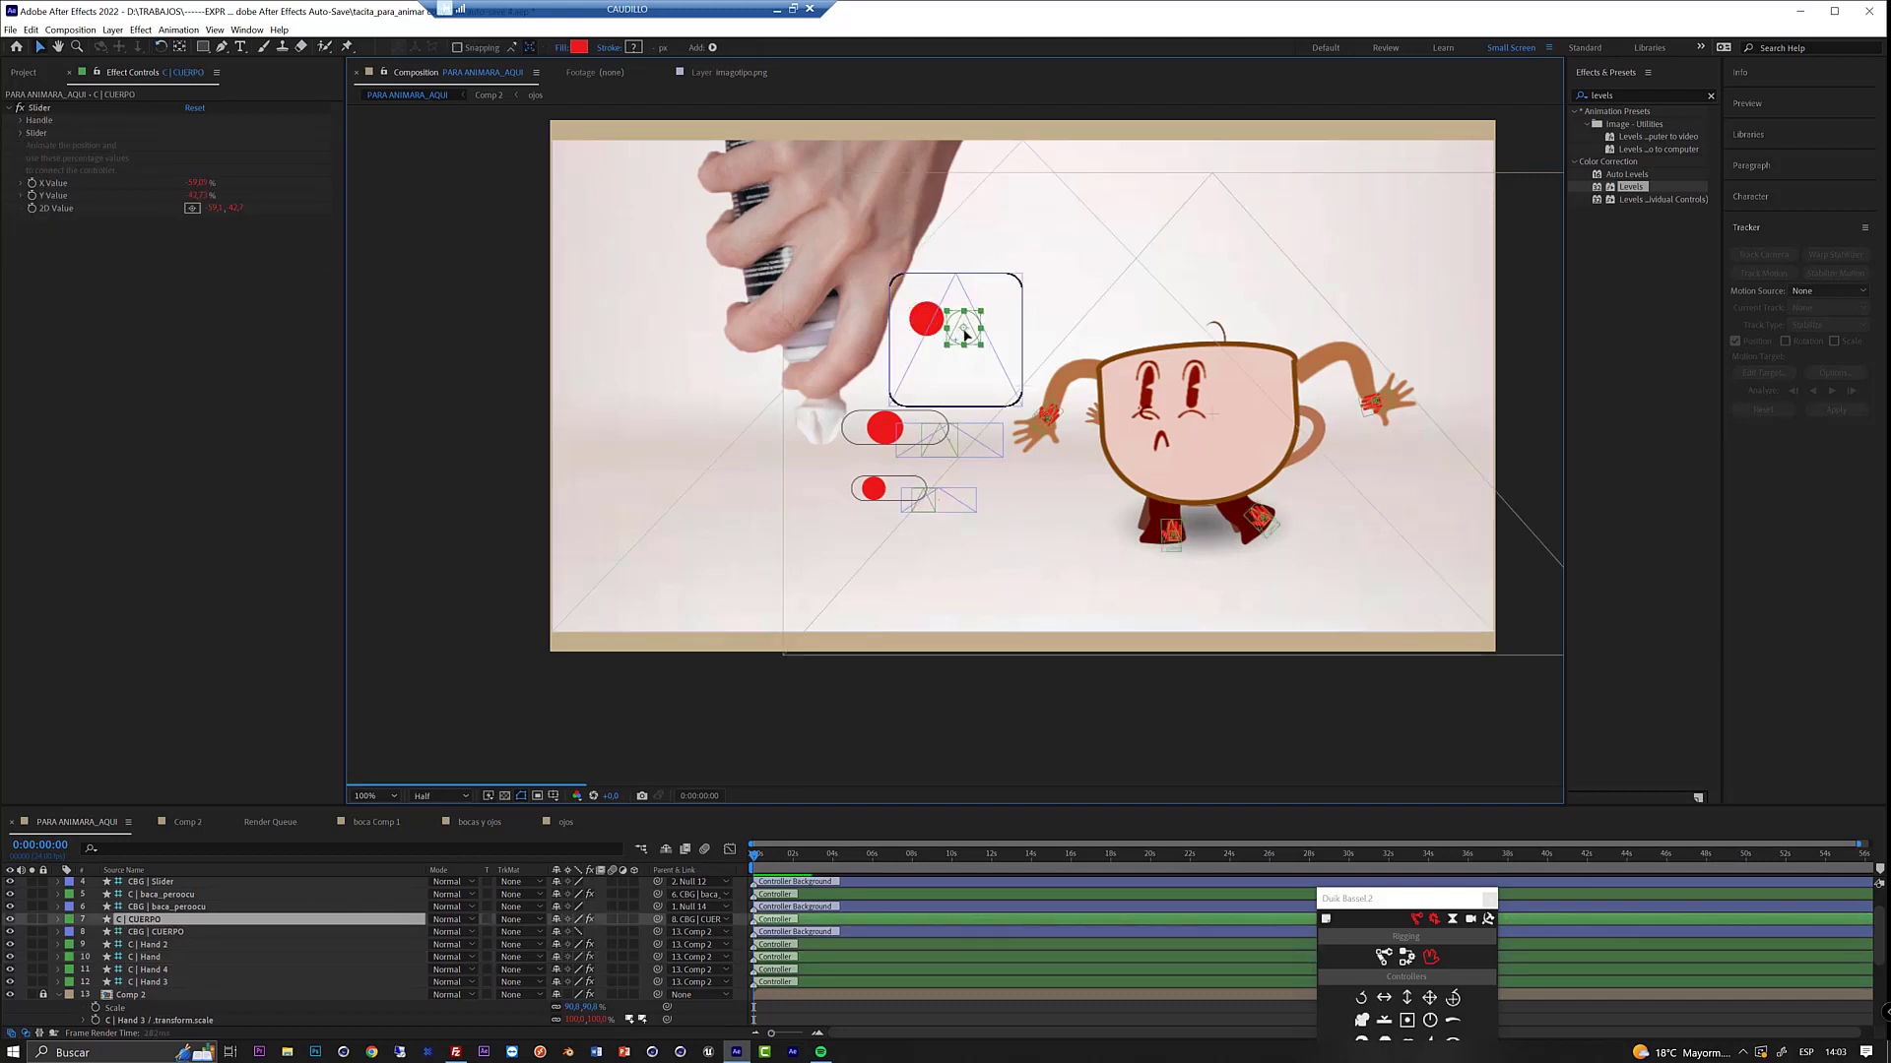
left_click_drag(965, 336, 935, 325)
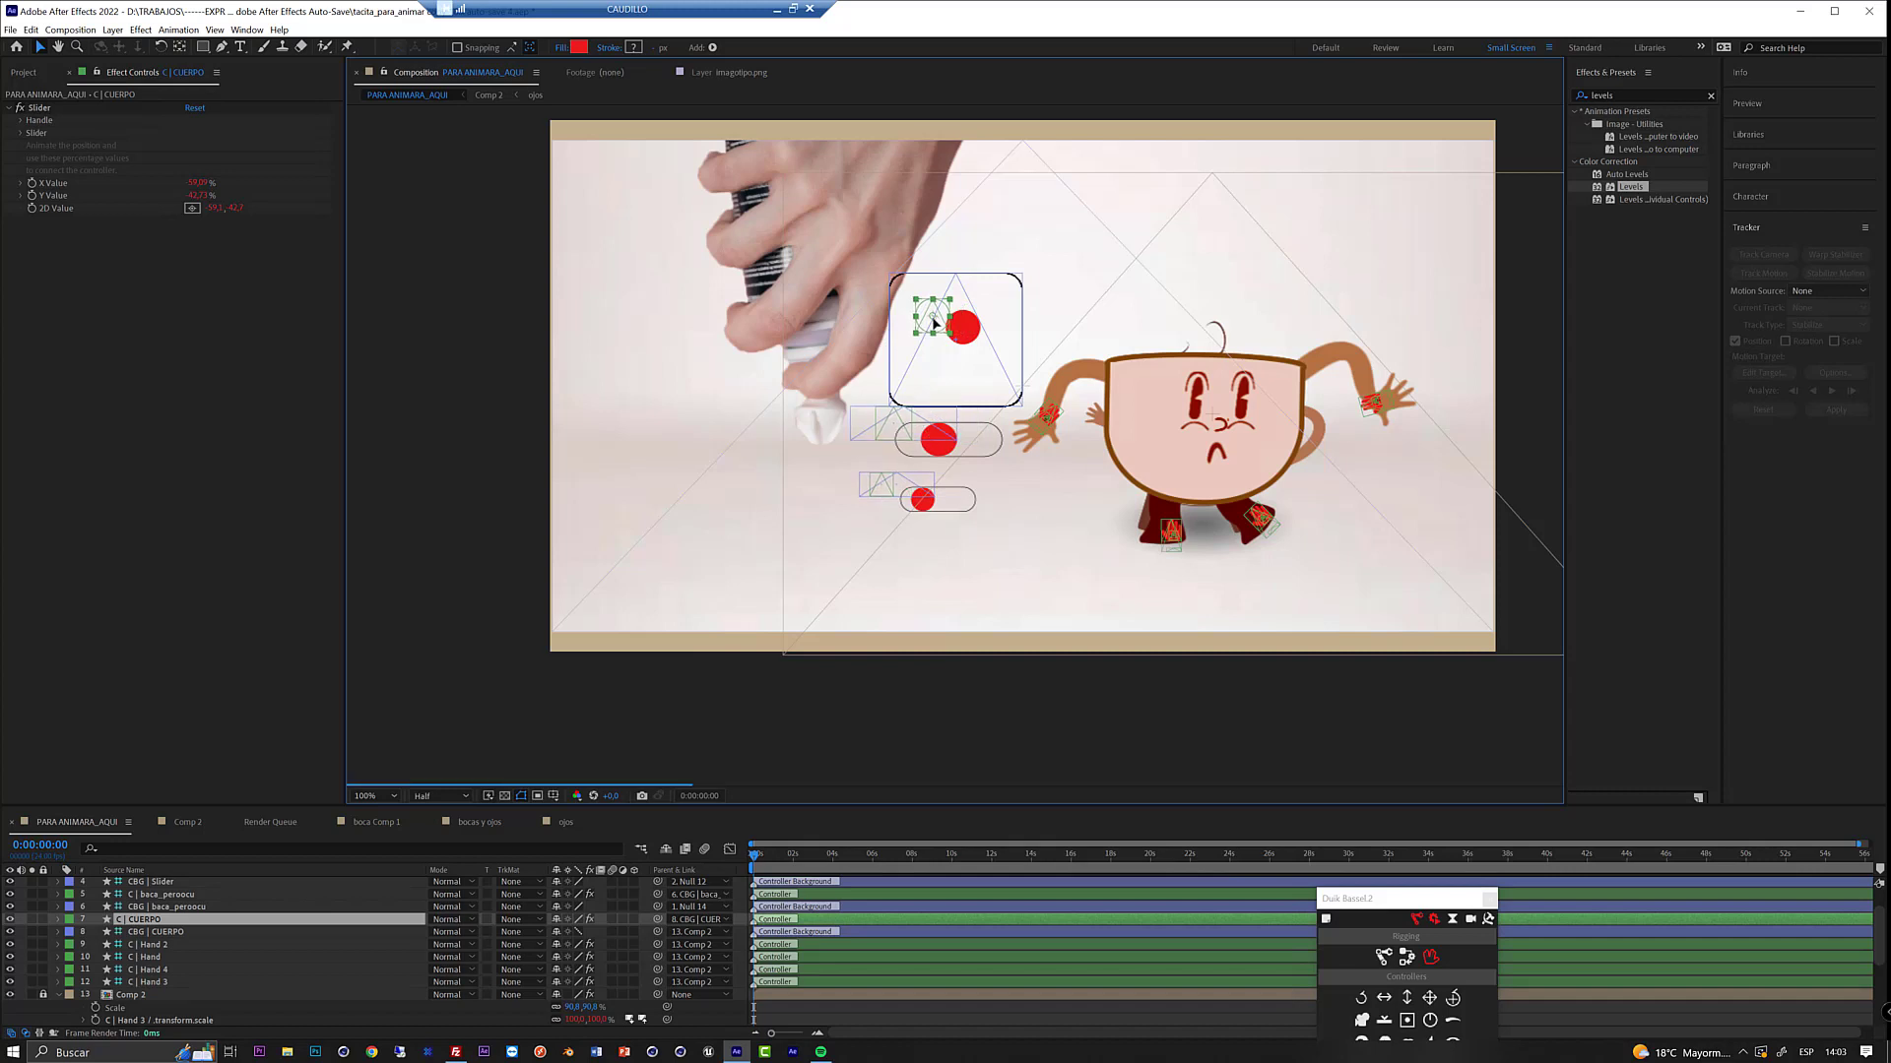
left_click_drag(931, 331, 925, 358)
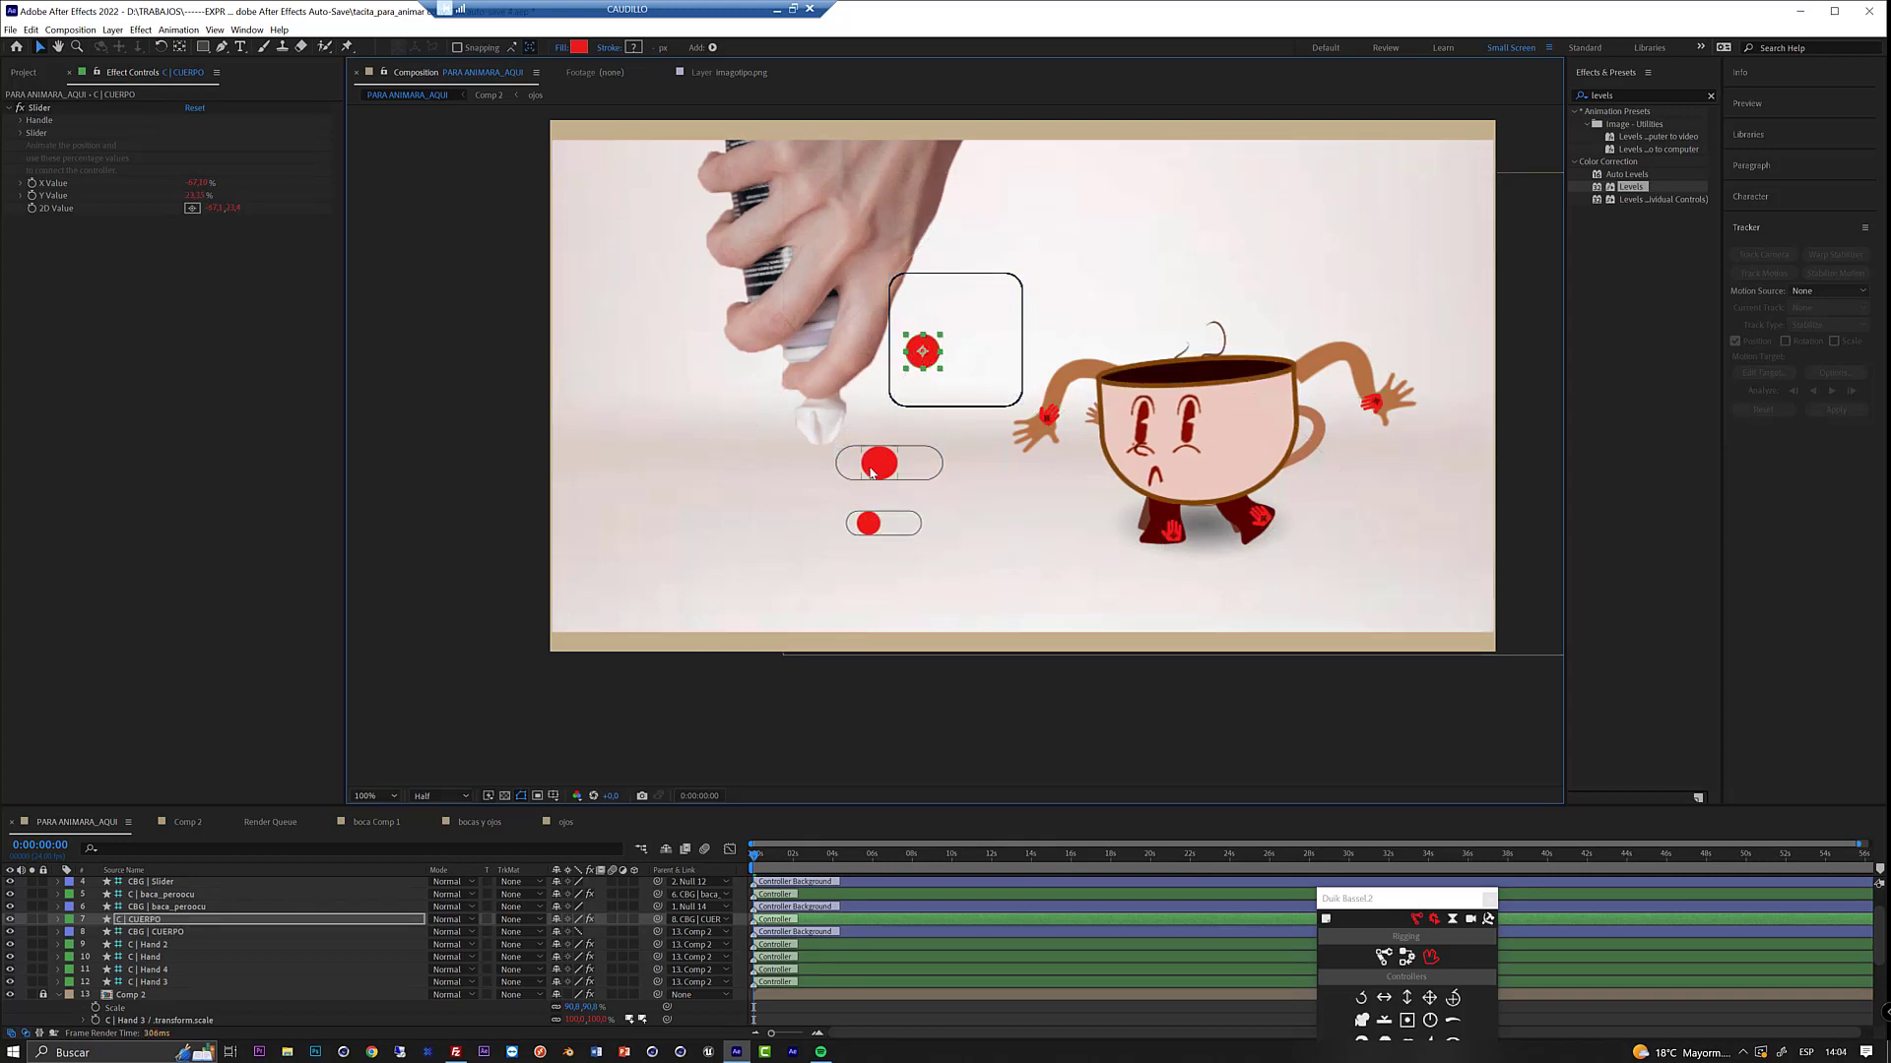
- Move the mouth slider controller to its left end to give the cup the wavy mouth
left_click(916, 467)
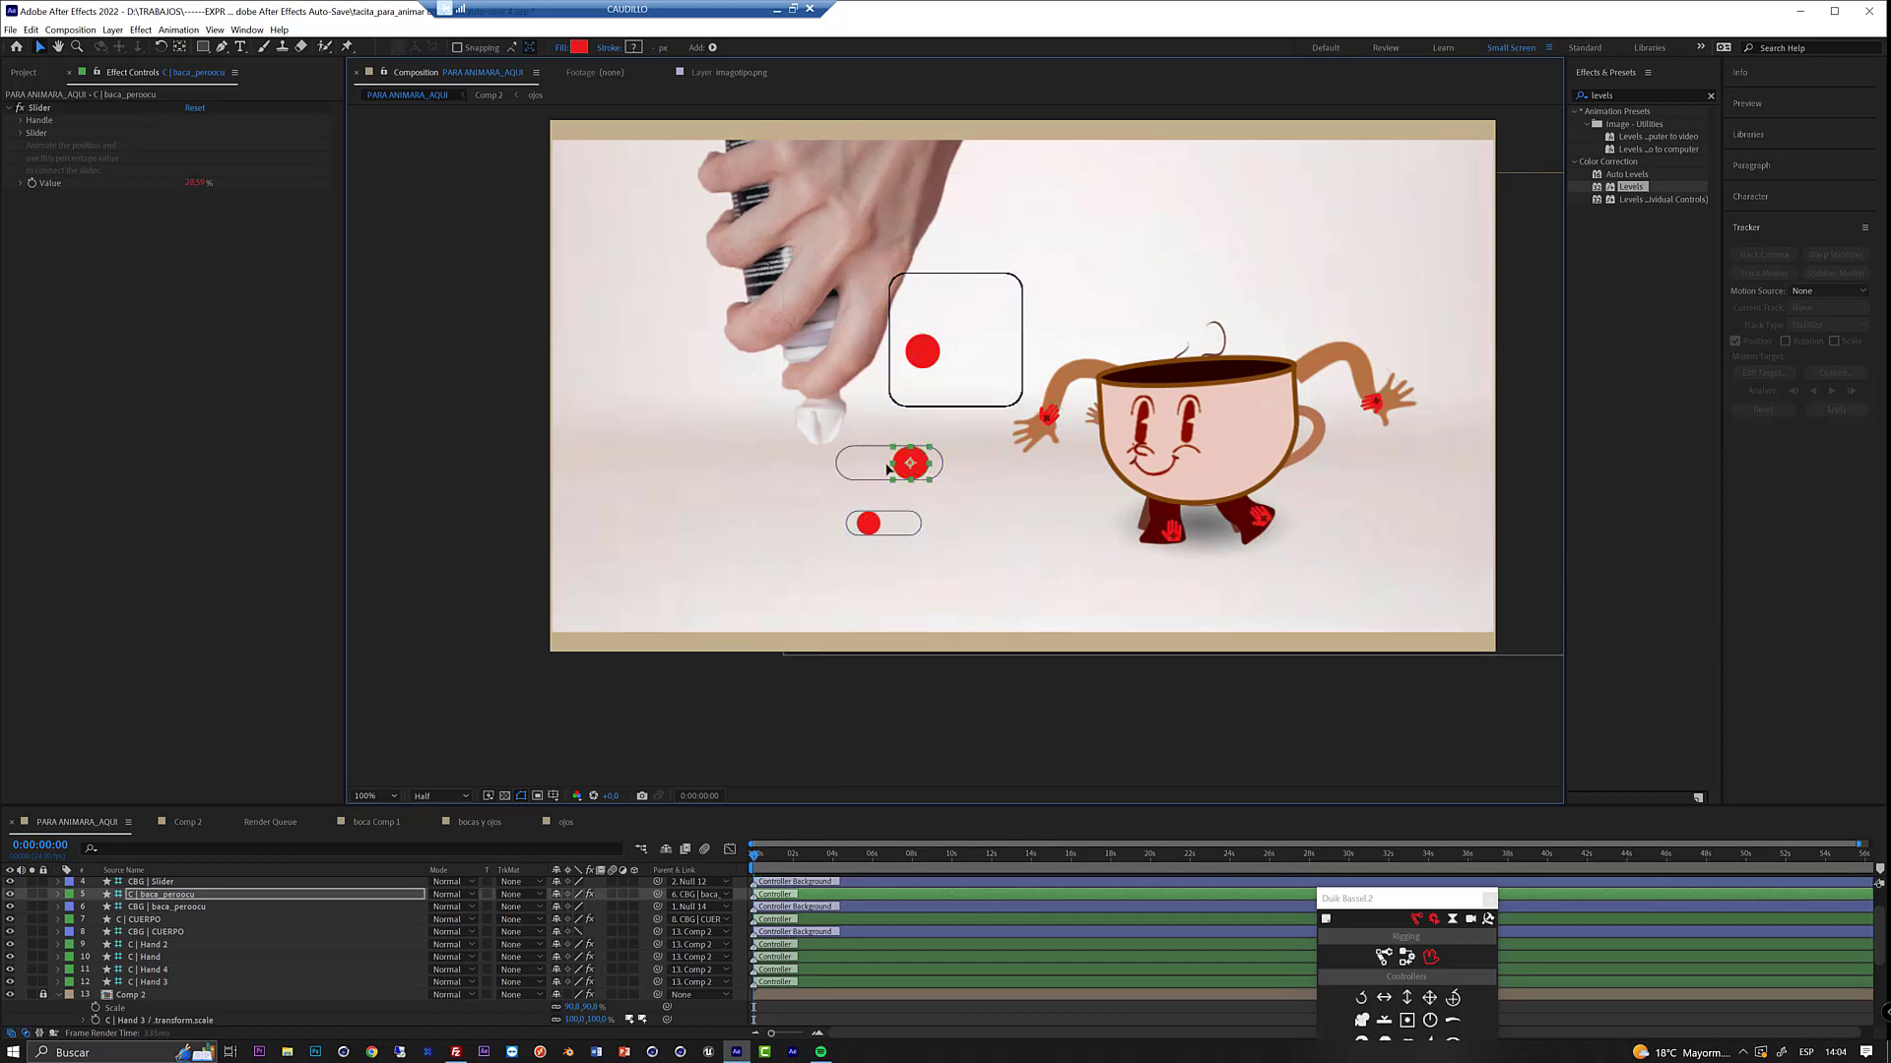
left_click_drag(891, 470, 873, 467)
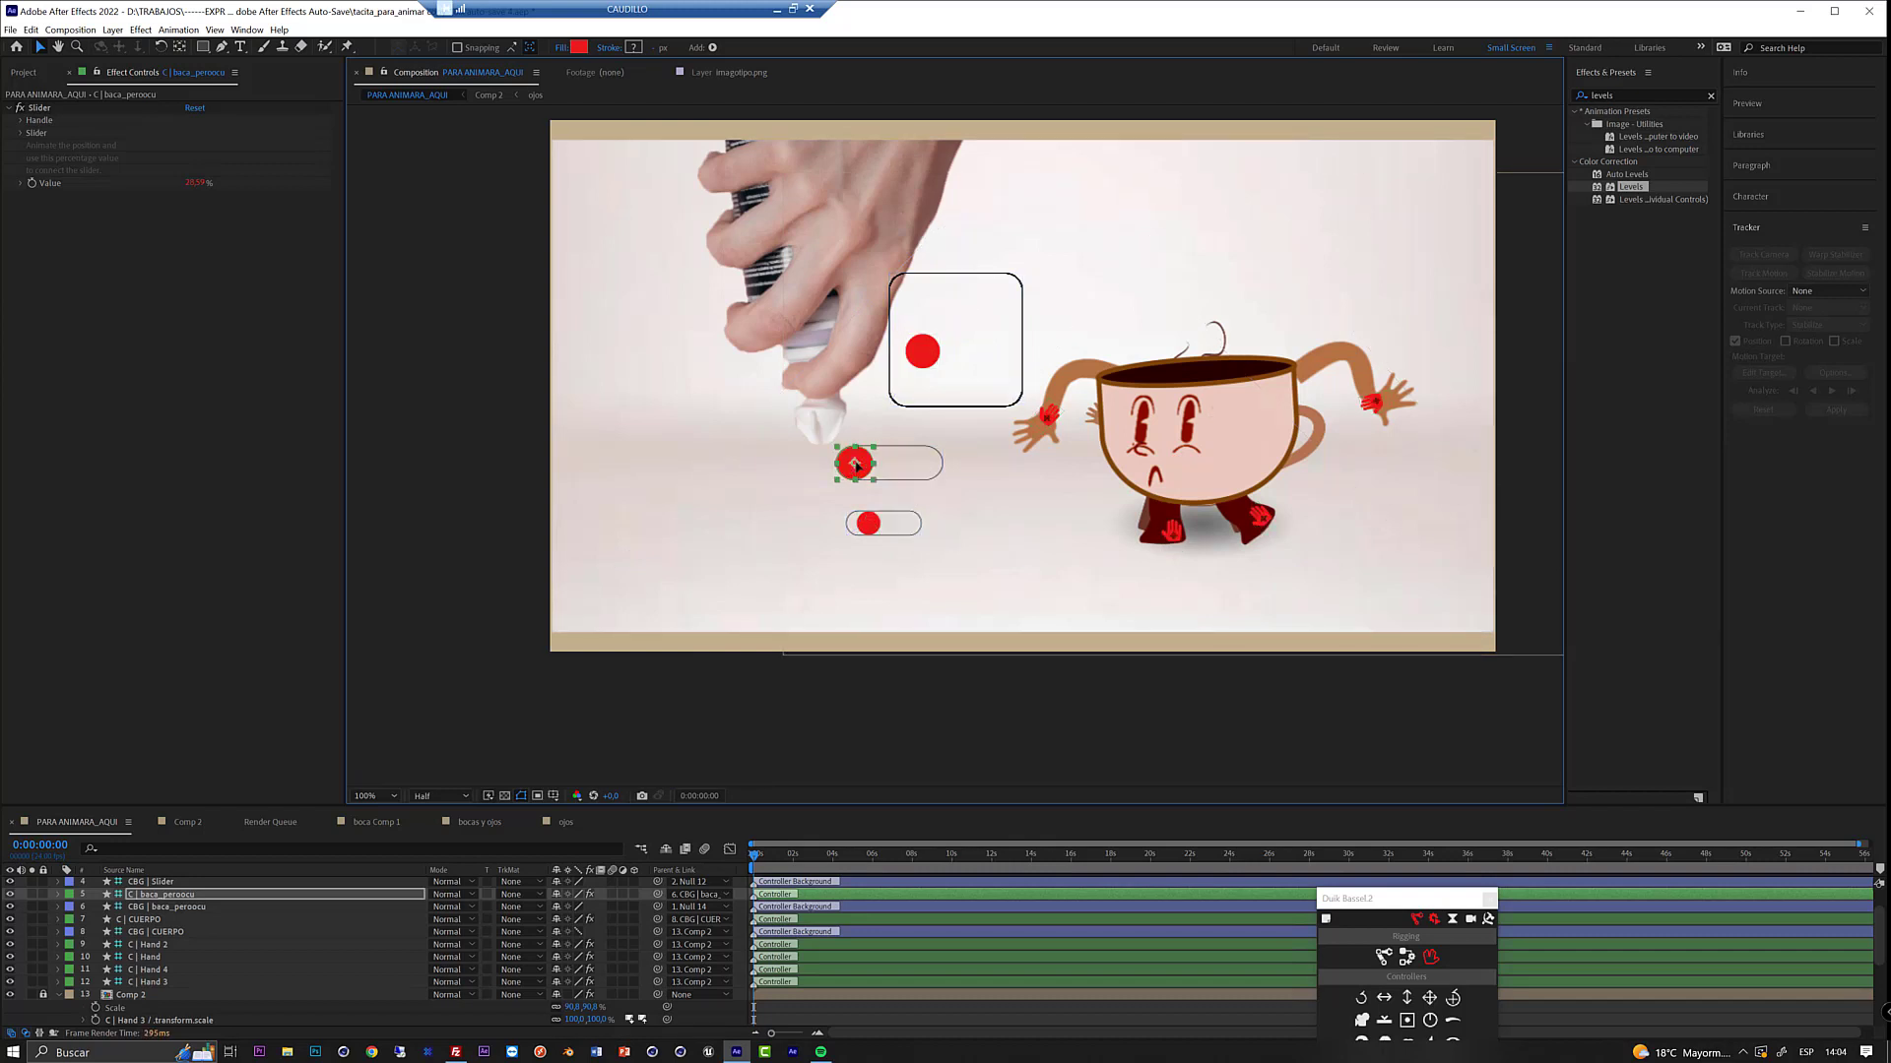
left_click_drag(856, 465, 844, 474)
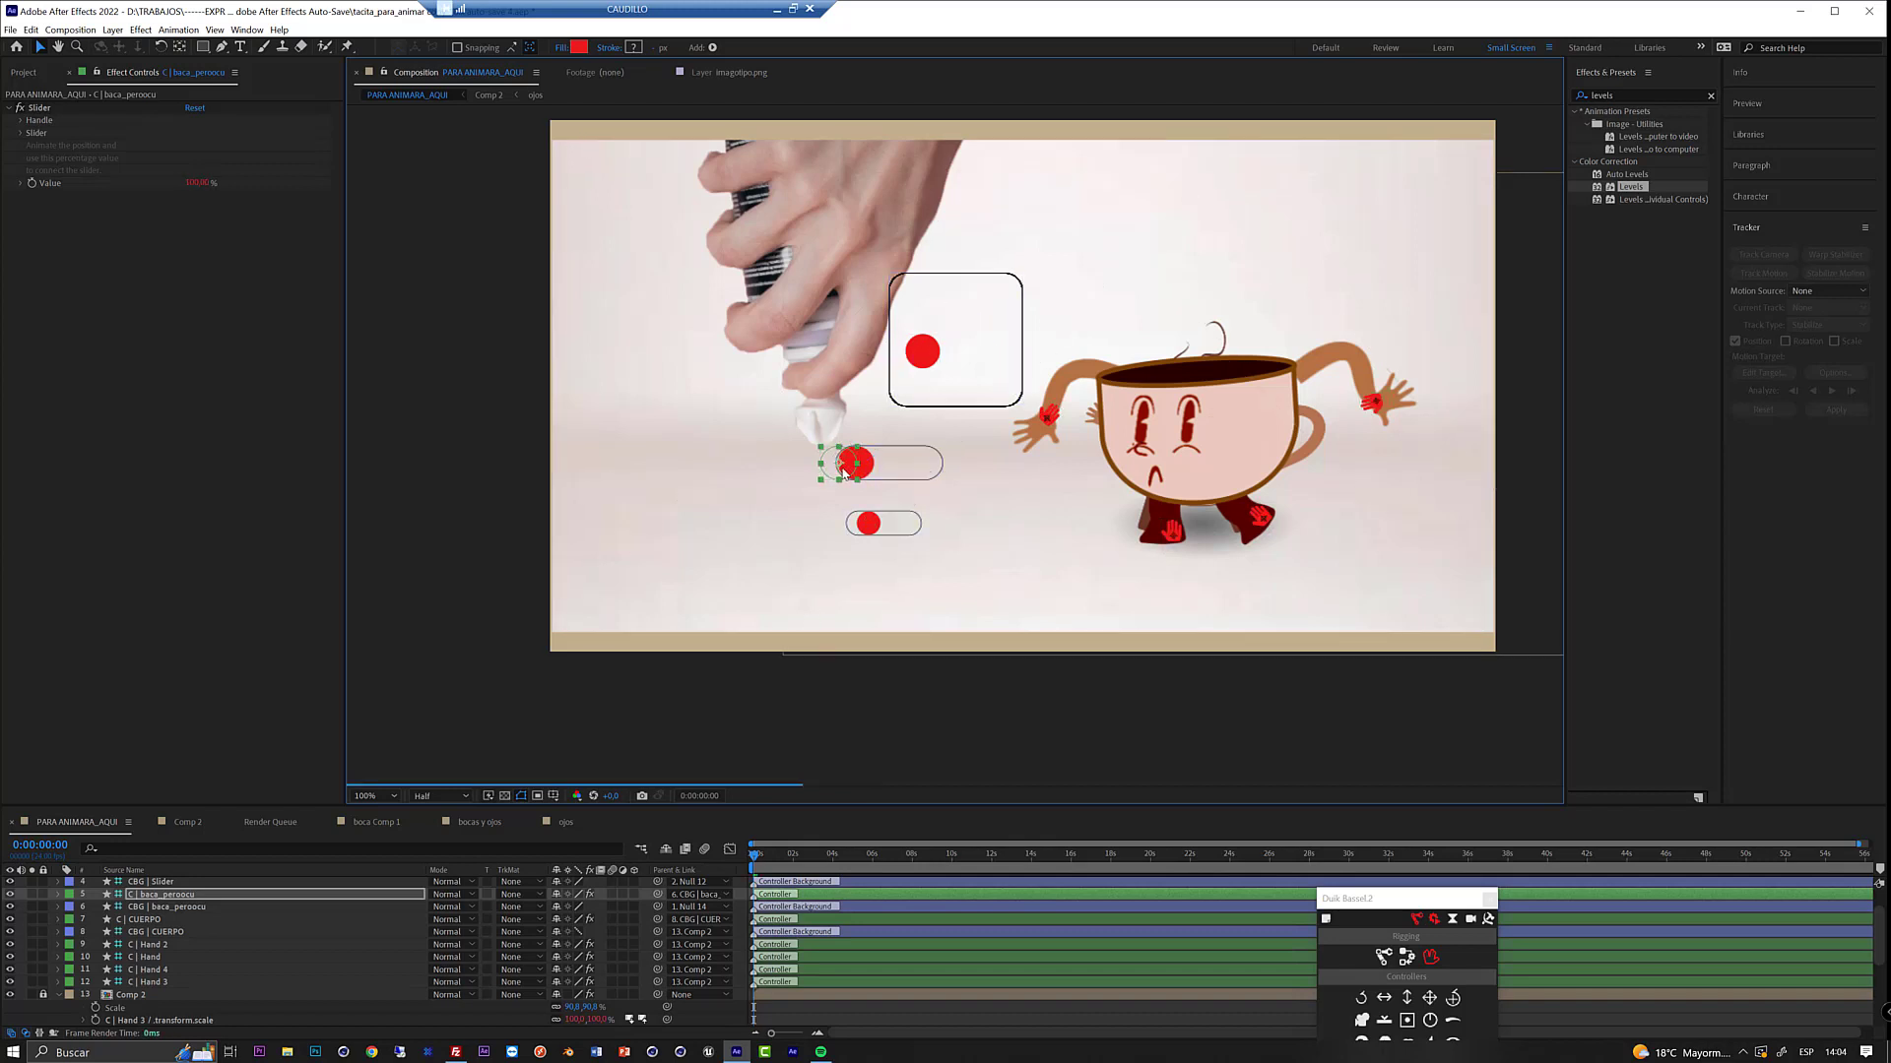
- Try the closed eyes with the C | Slider controller, and set it to its left end for open eyes
left_click(868, 527)
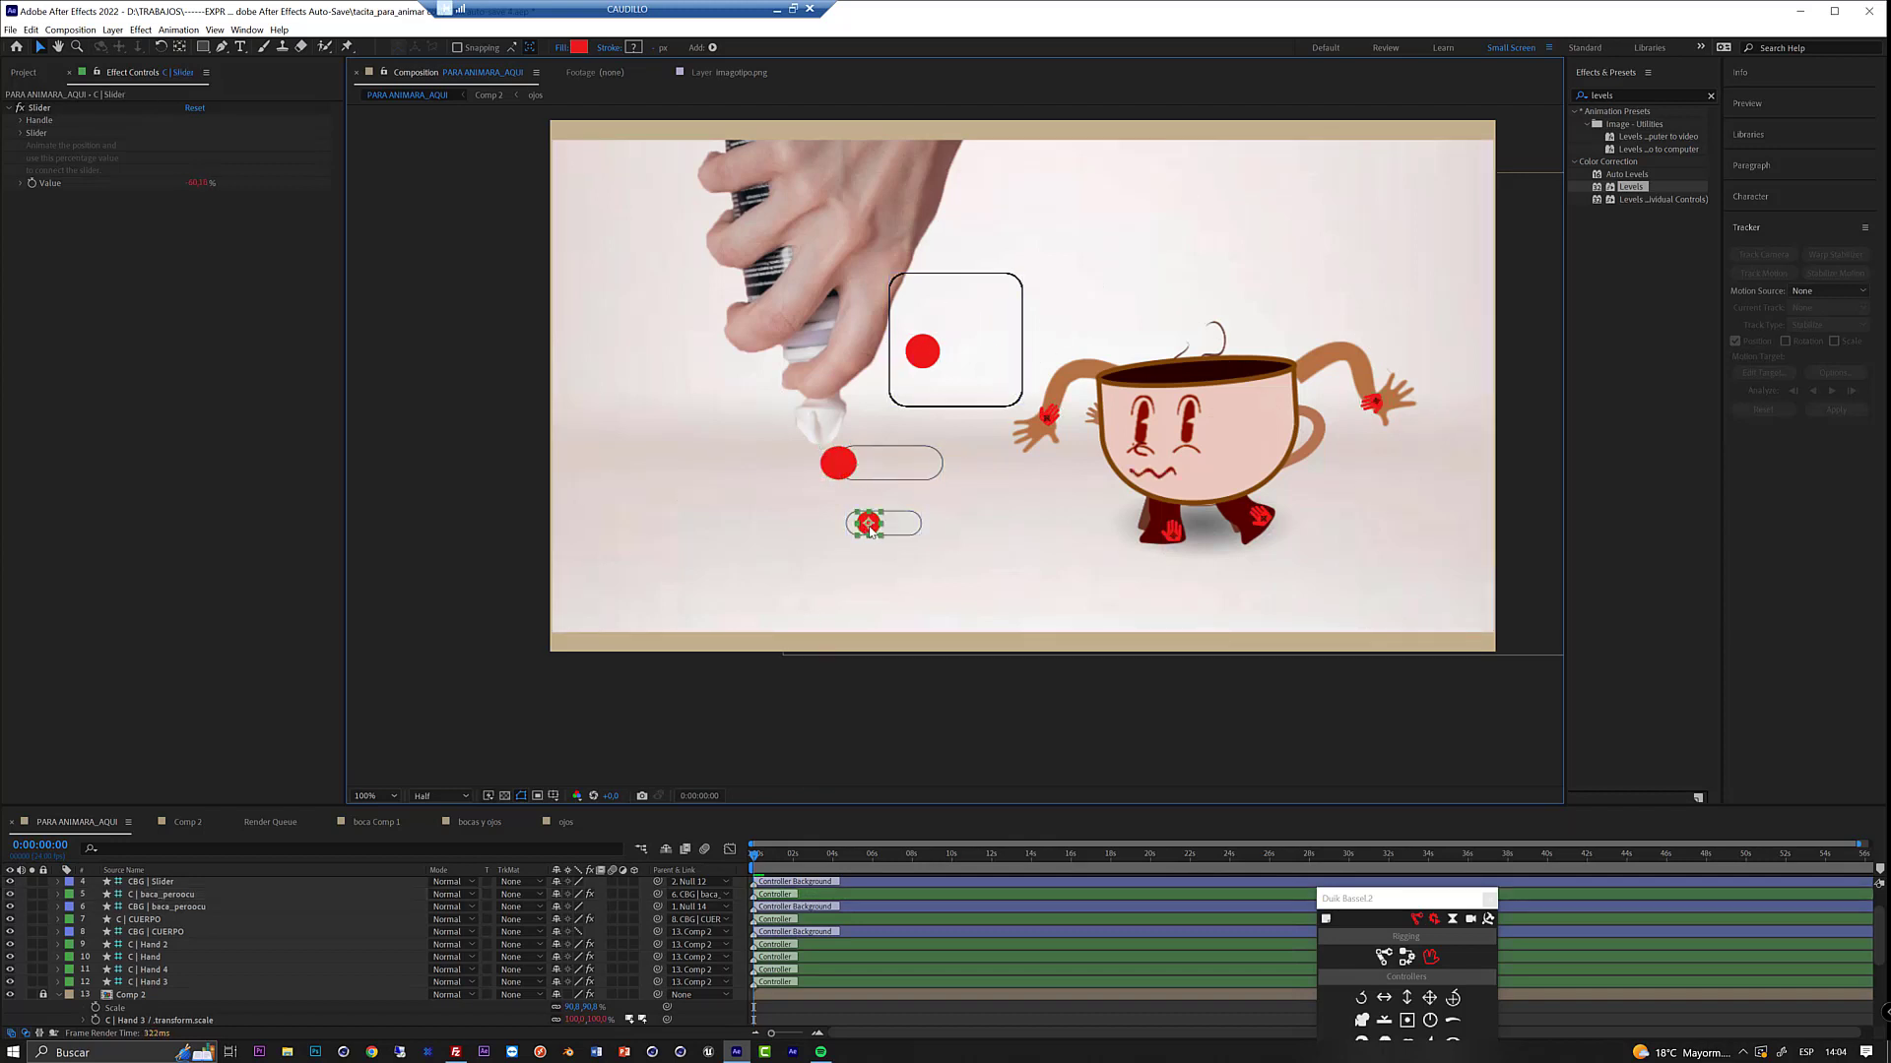
left_click_drag(868, 527, 890, 533)
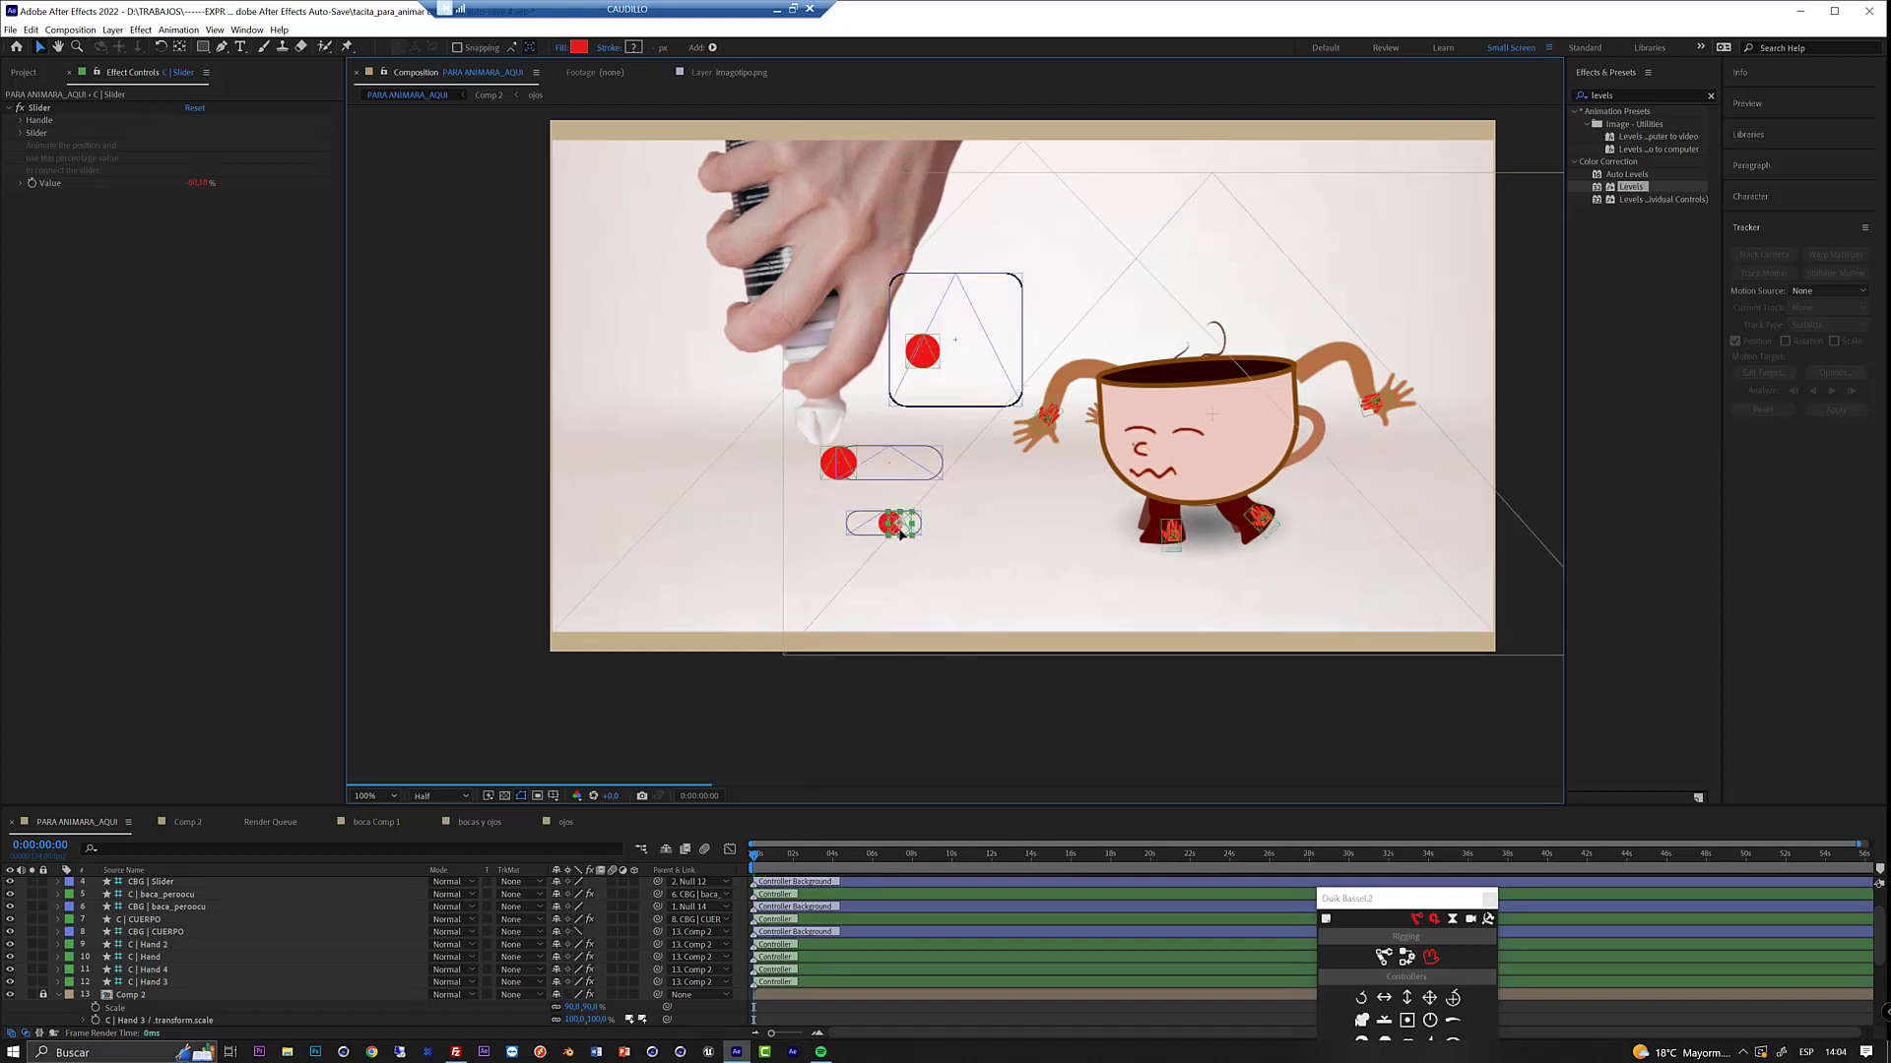
left_click_drag(857, 537, 847, 533)
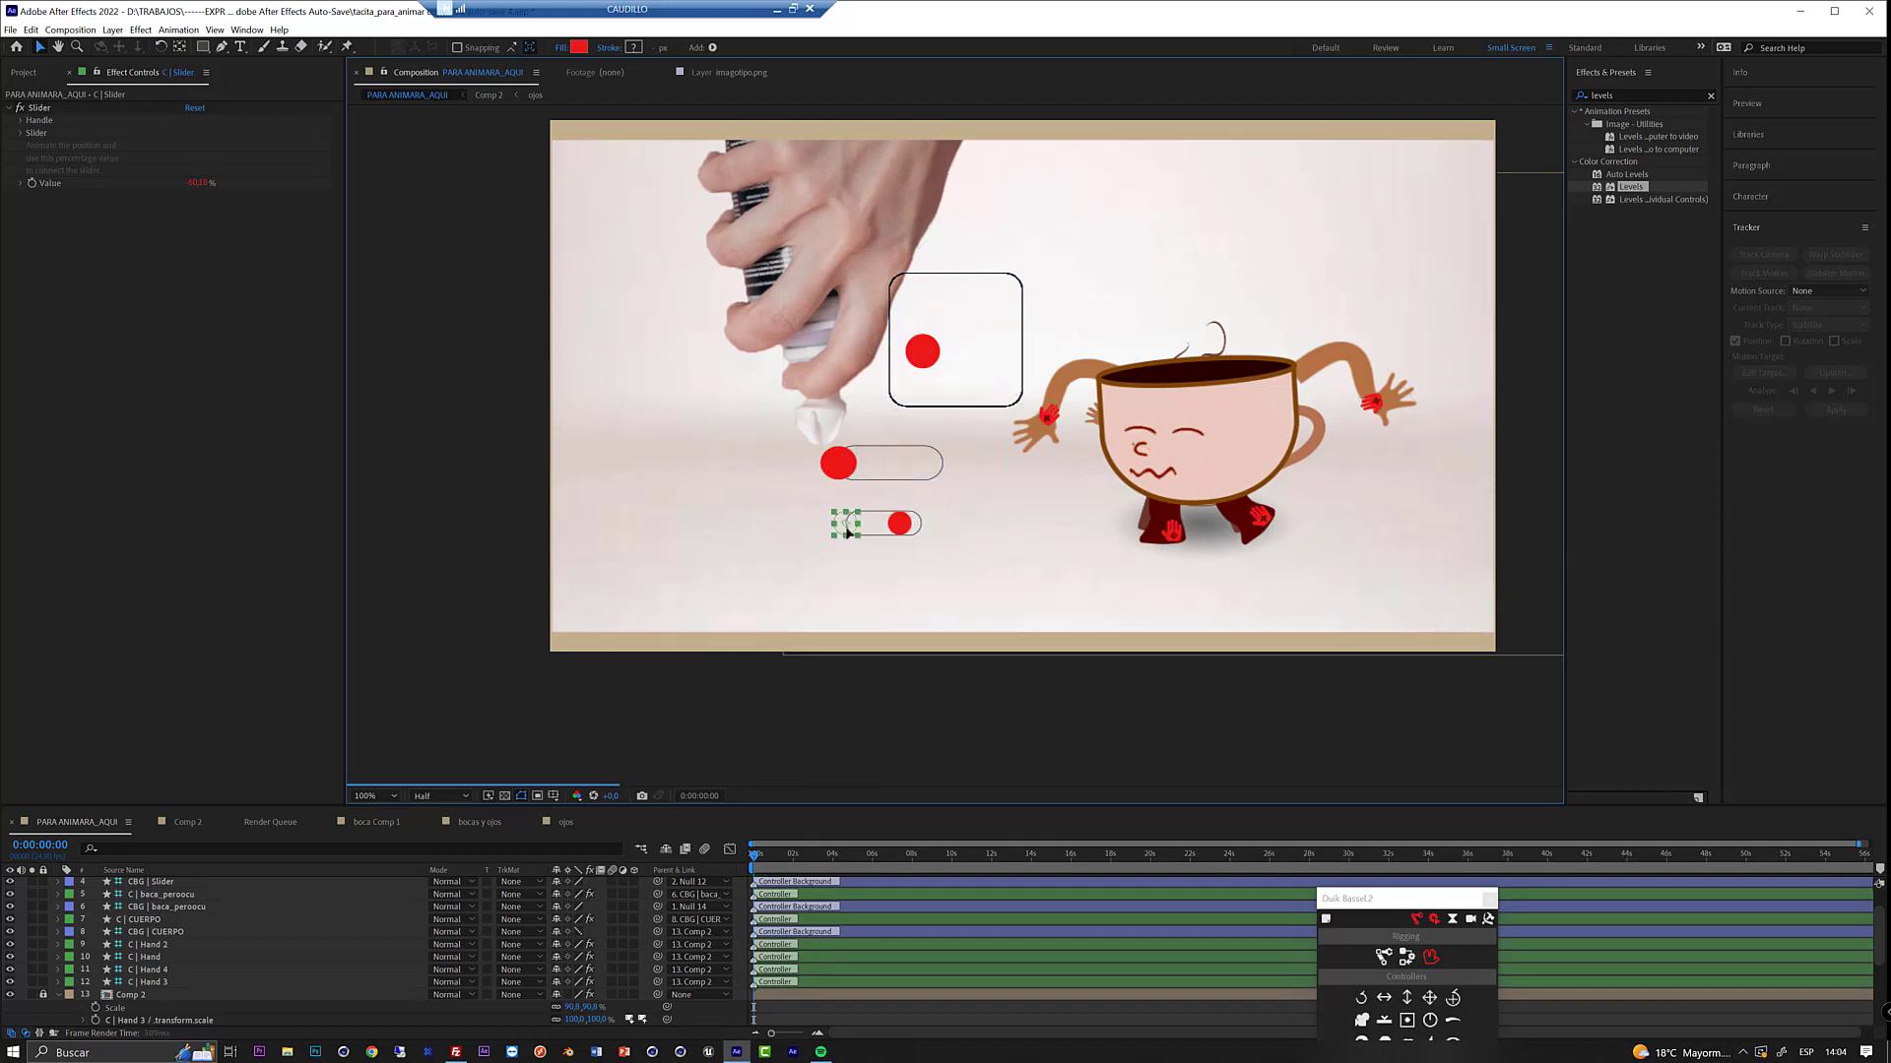
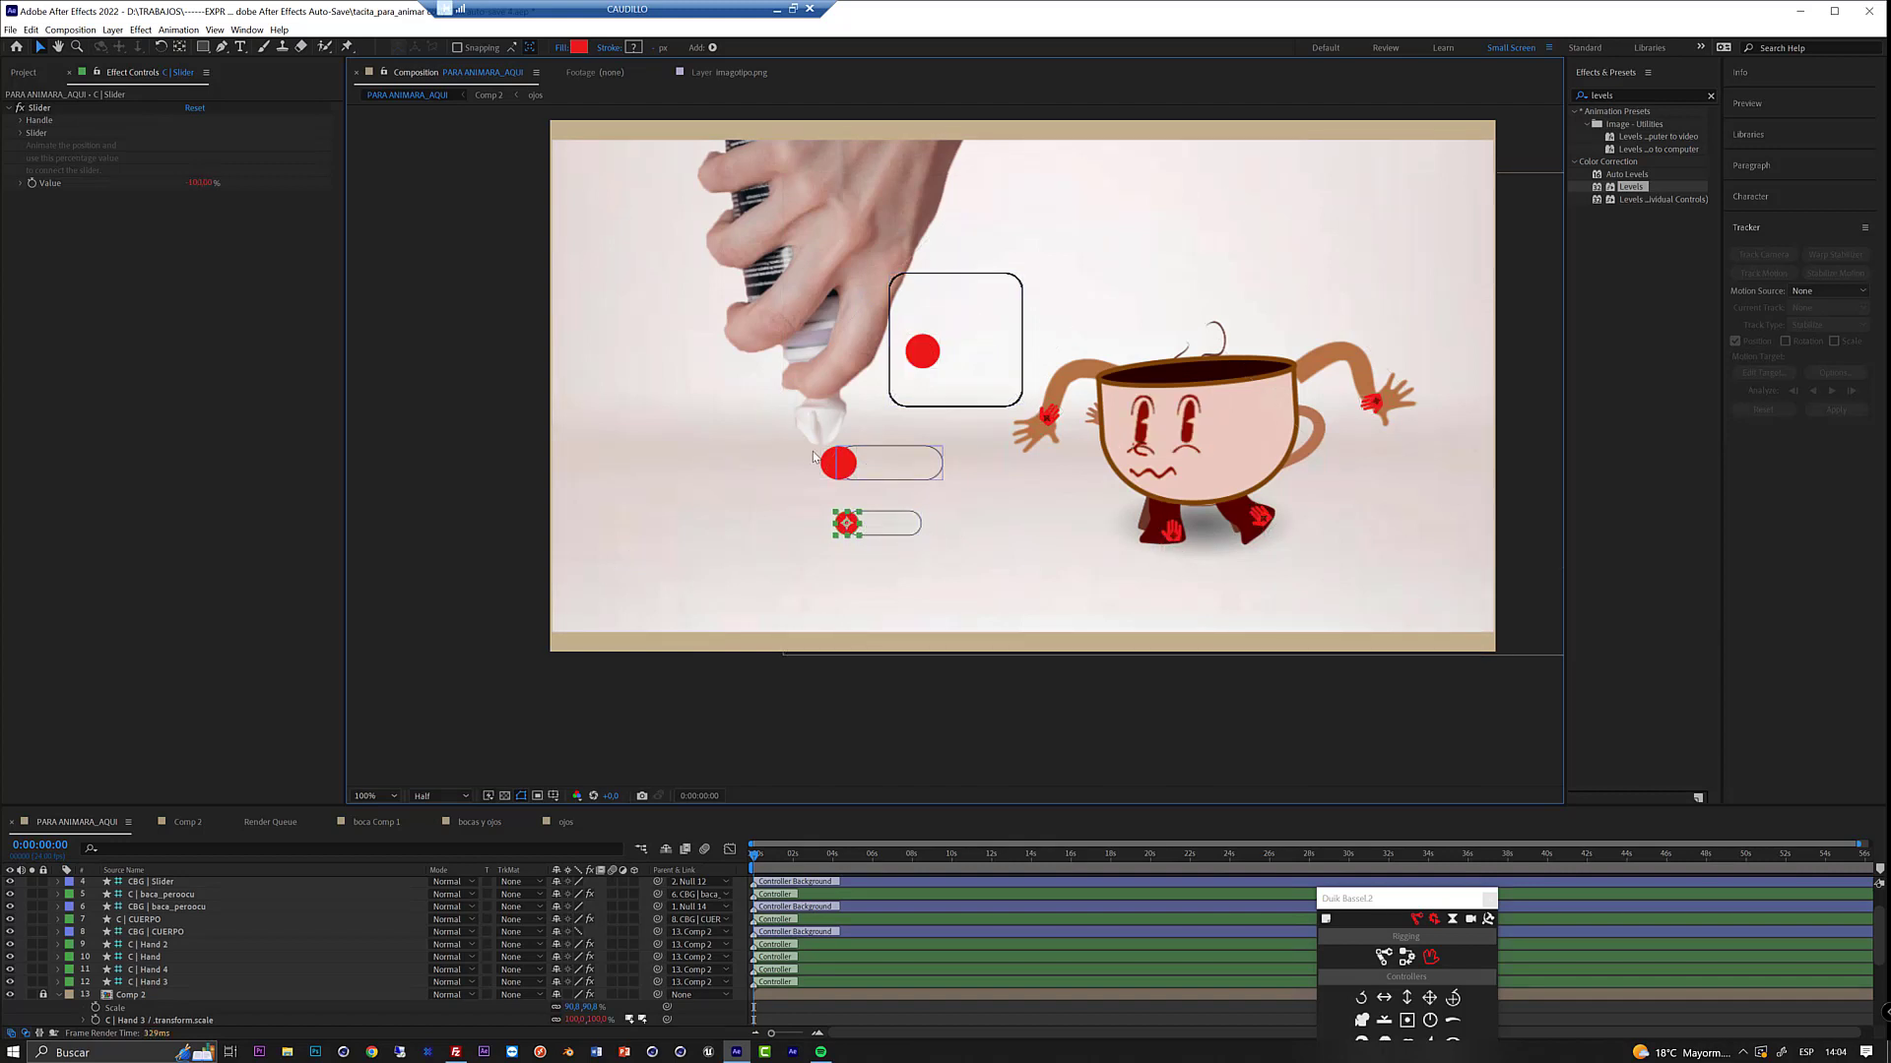
- Unlock and open Comp 2, and lock its ojos, boca Comp 1, imagotipo.png, Null 2 and Deep Red Solid 2 layers
left_click(127, 995)
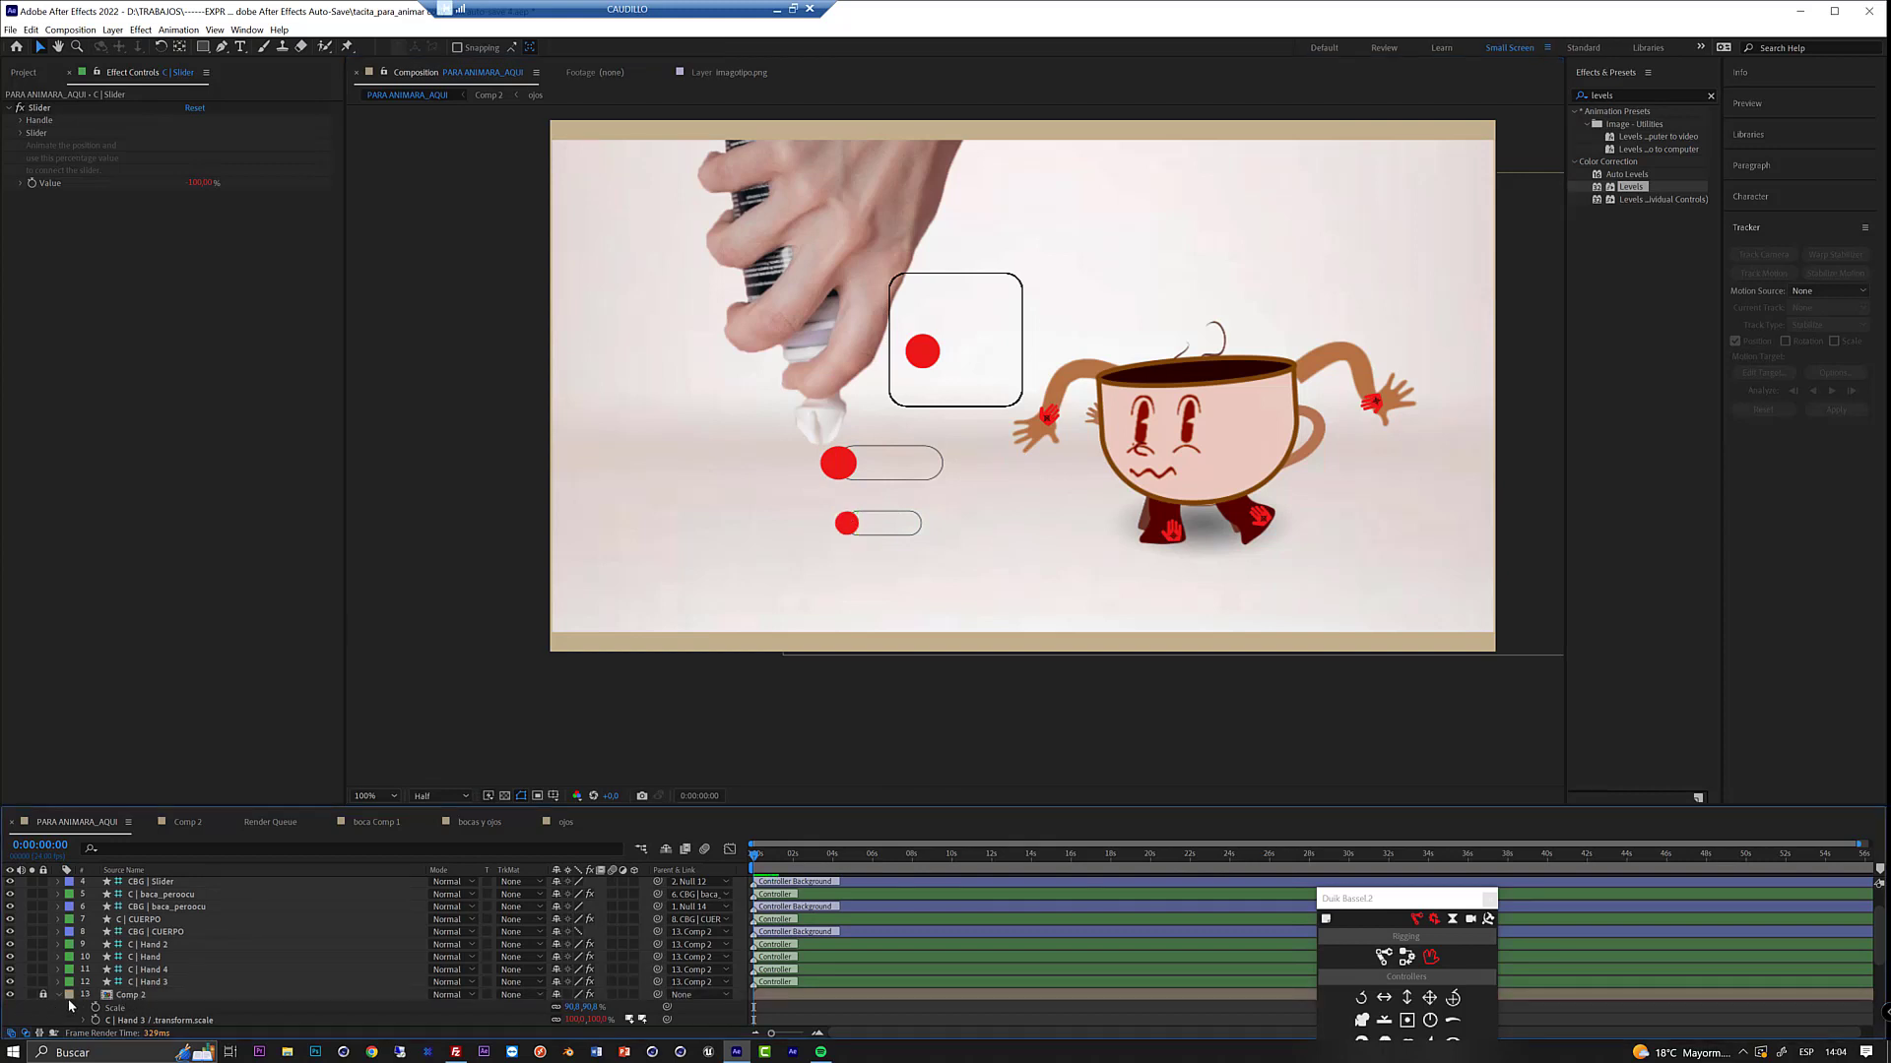
double_click(128, 996)
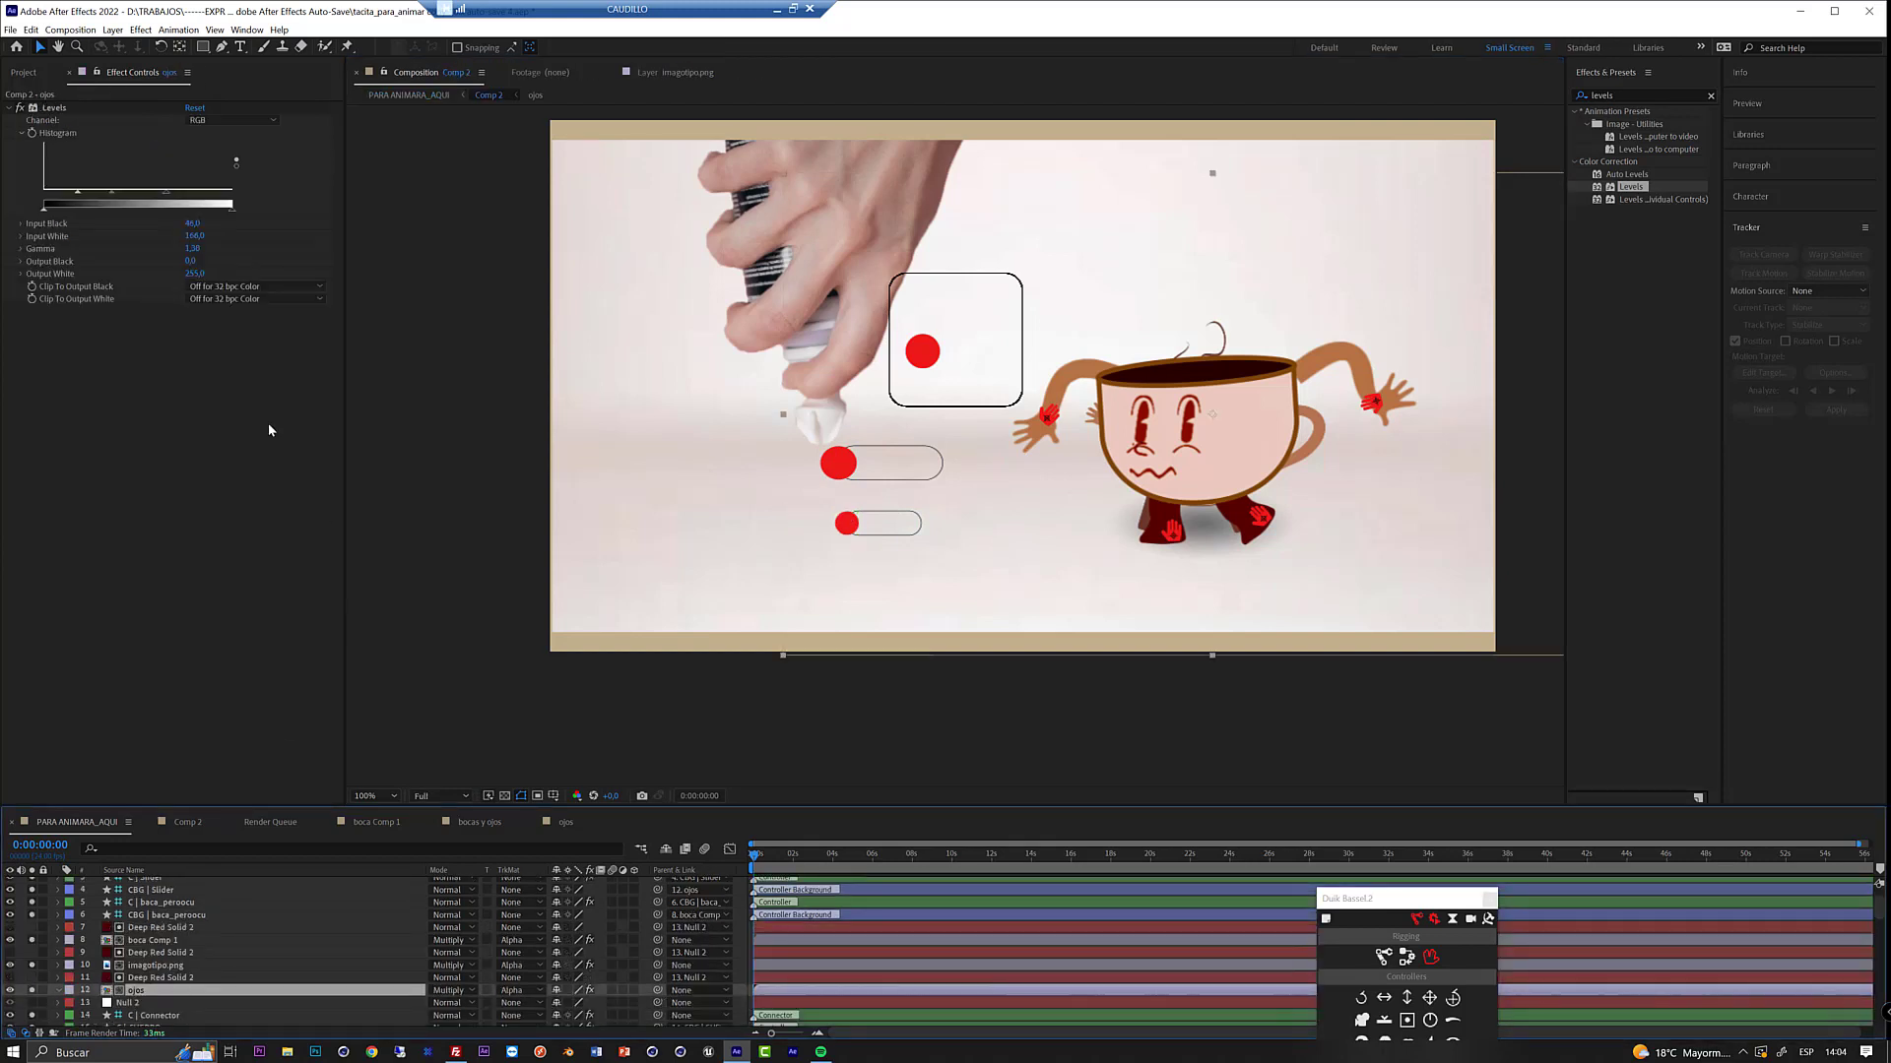
left_click(887, 479)
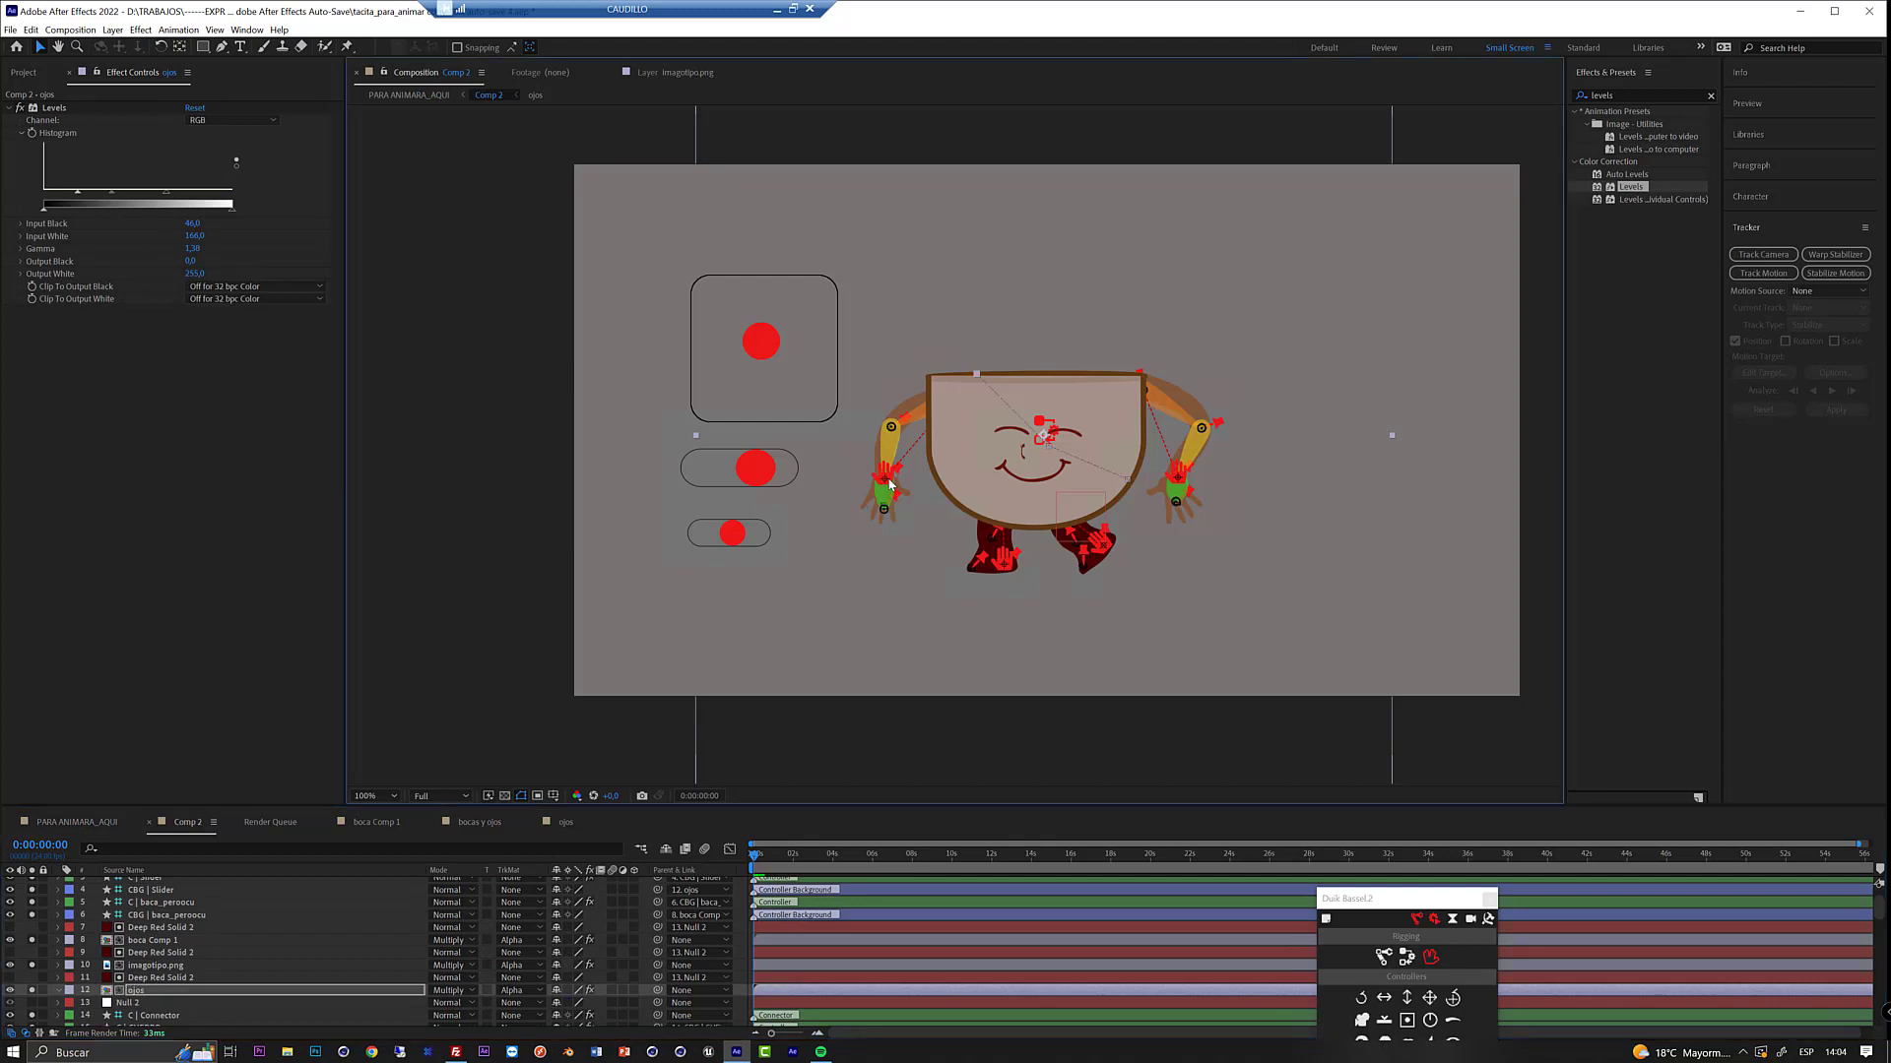
left_click(152, 939)
left_click(885, 480)
left_click(42, 990)
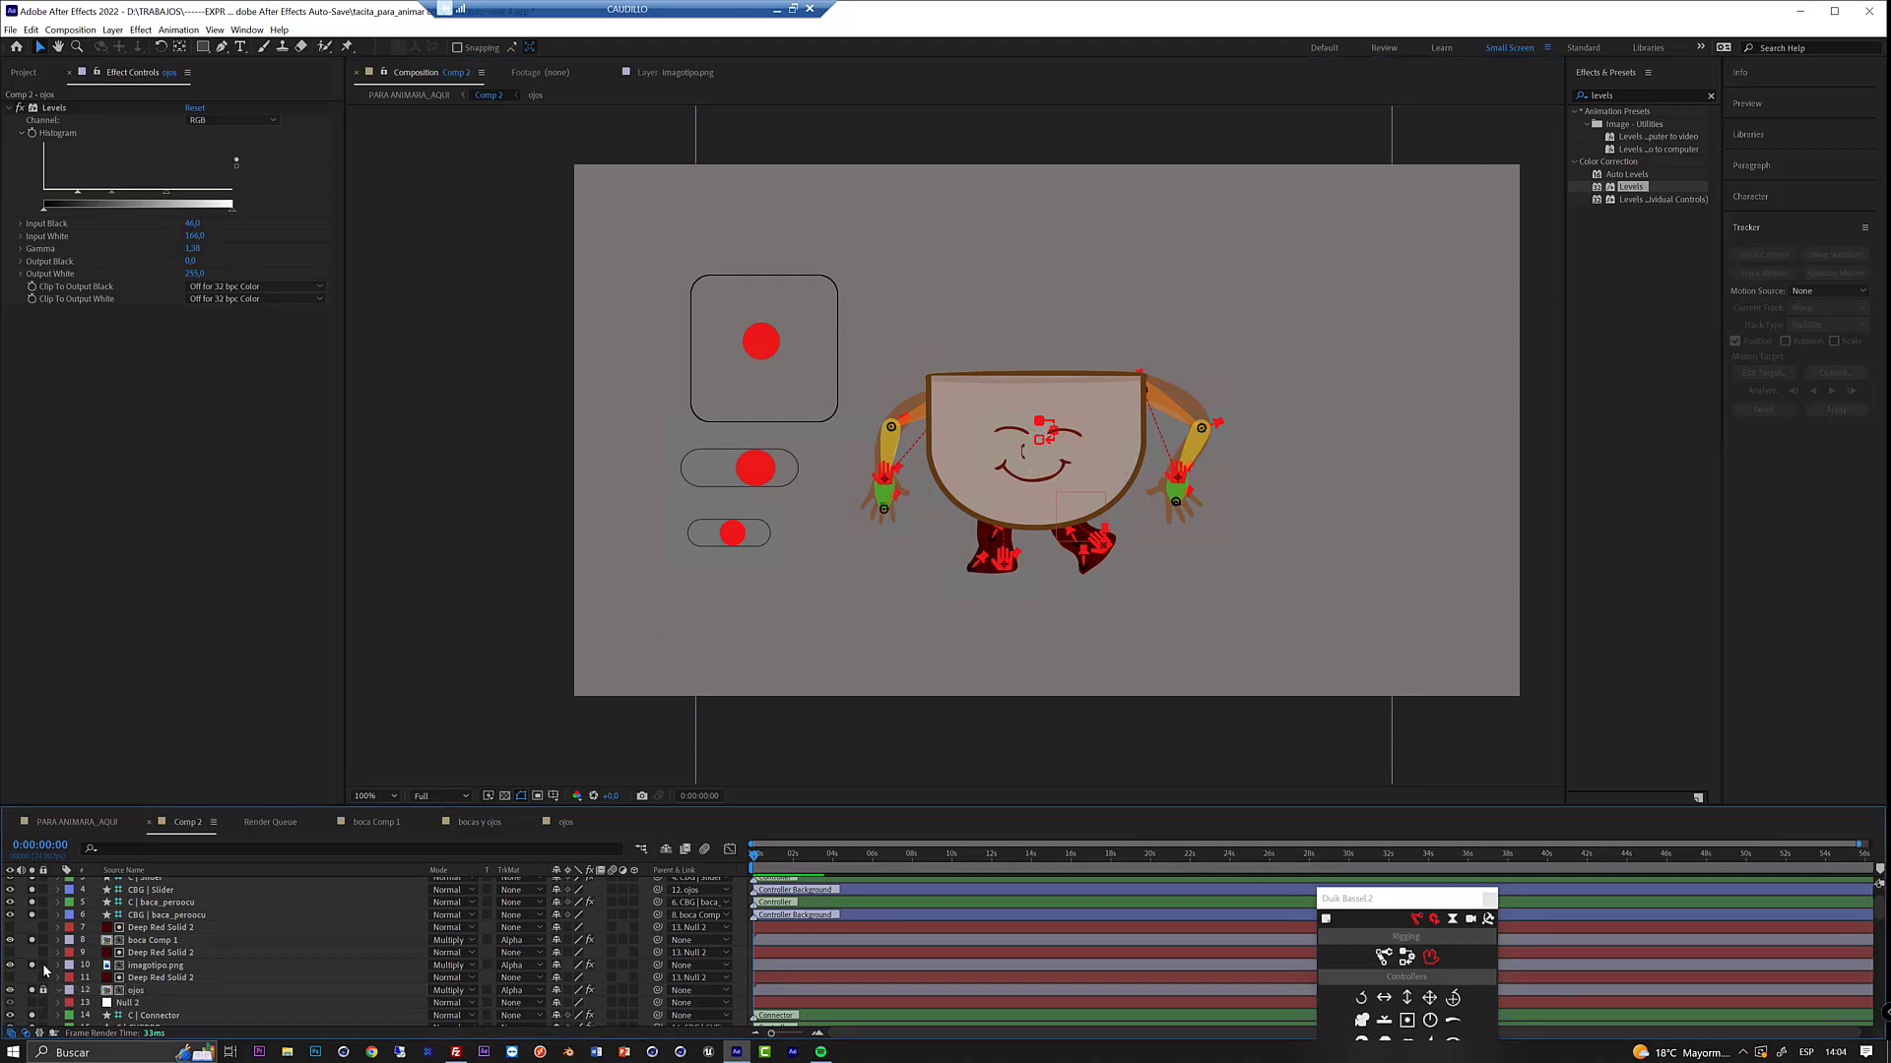
left_click_drag(47, 938, 43, 1017)
- In Comp 2, turn on the IK Reverse option for C | Hand 3 and turn it off for C | Hand 4
left_click(877, 492)
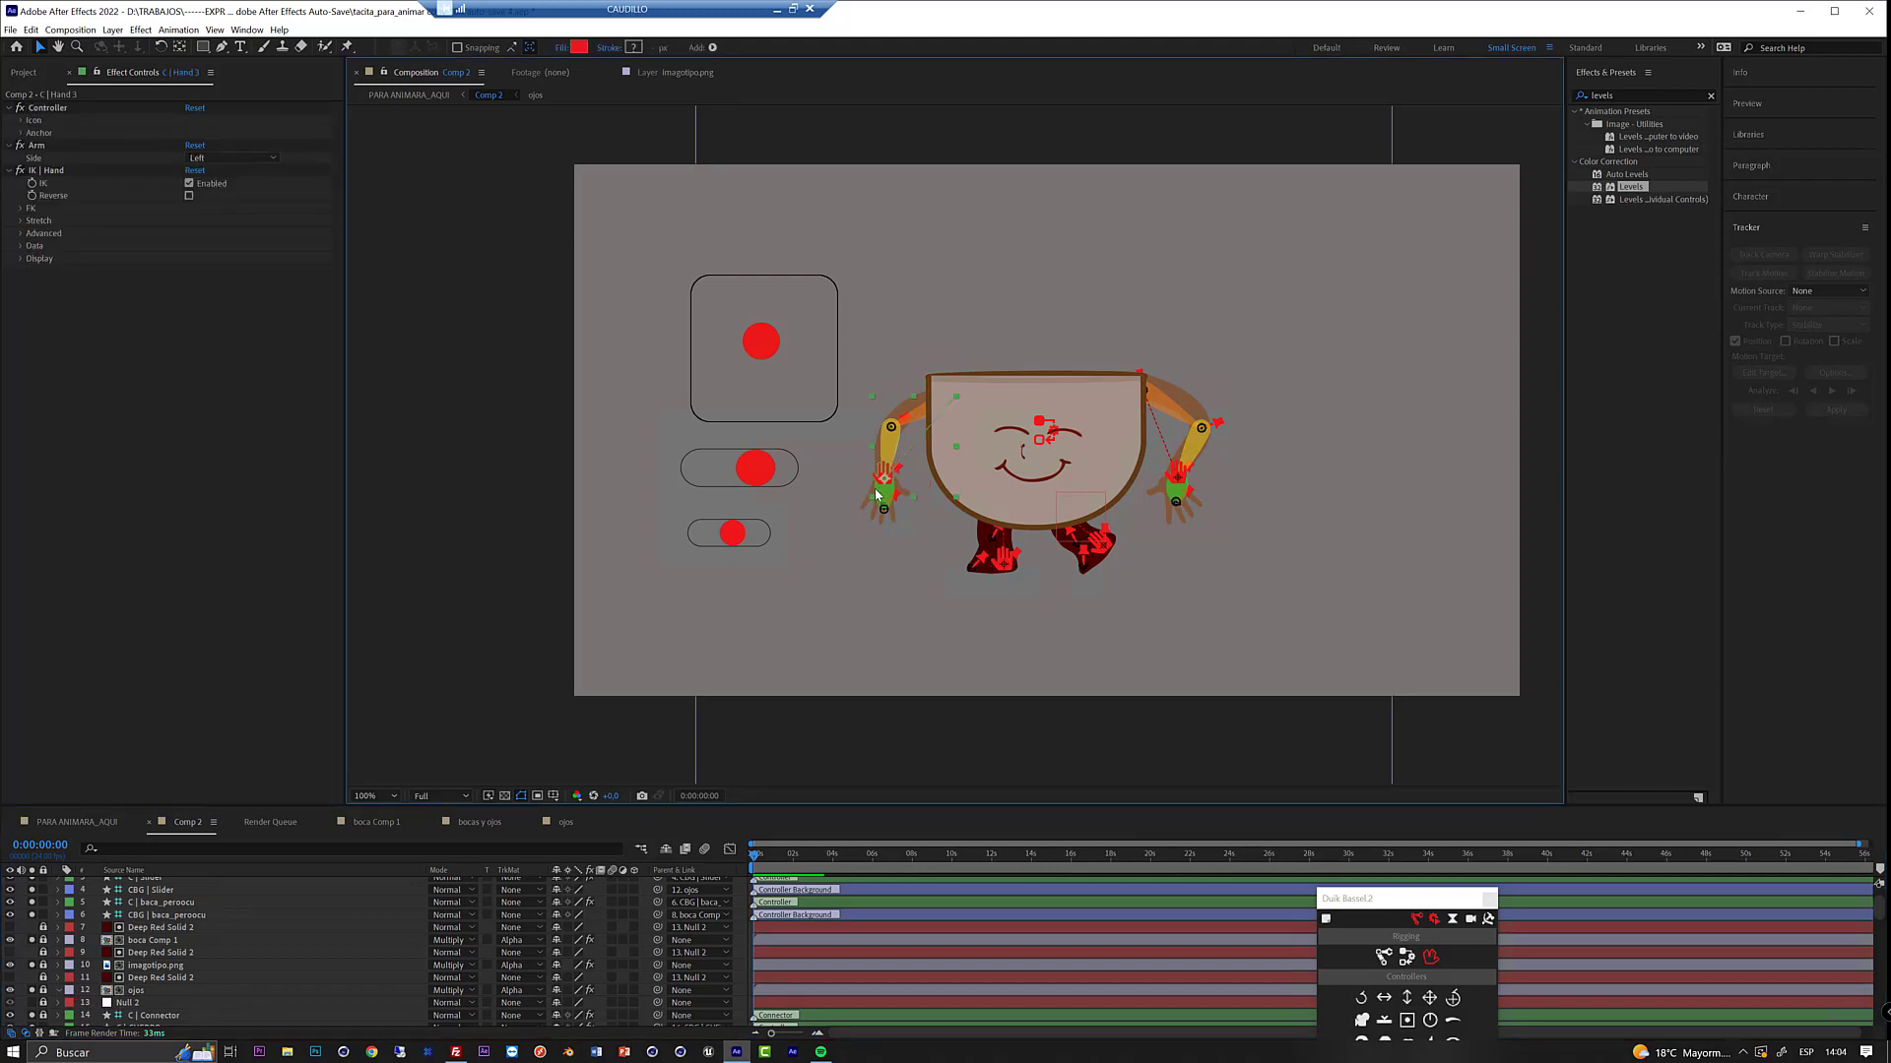
left_click(22, 134)
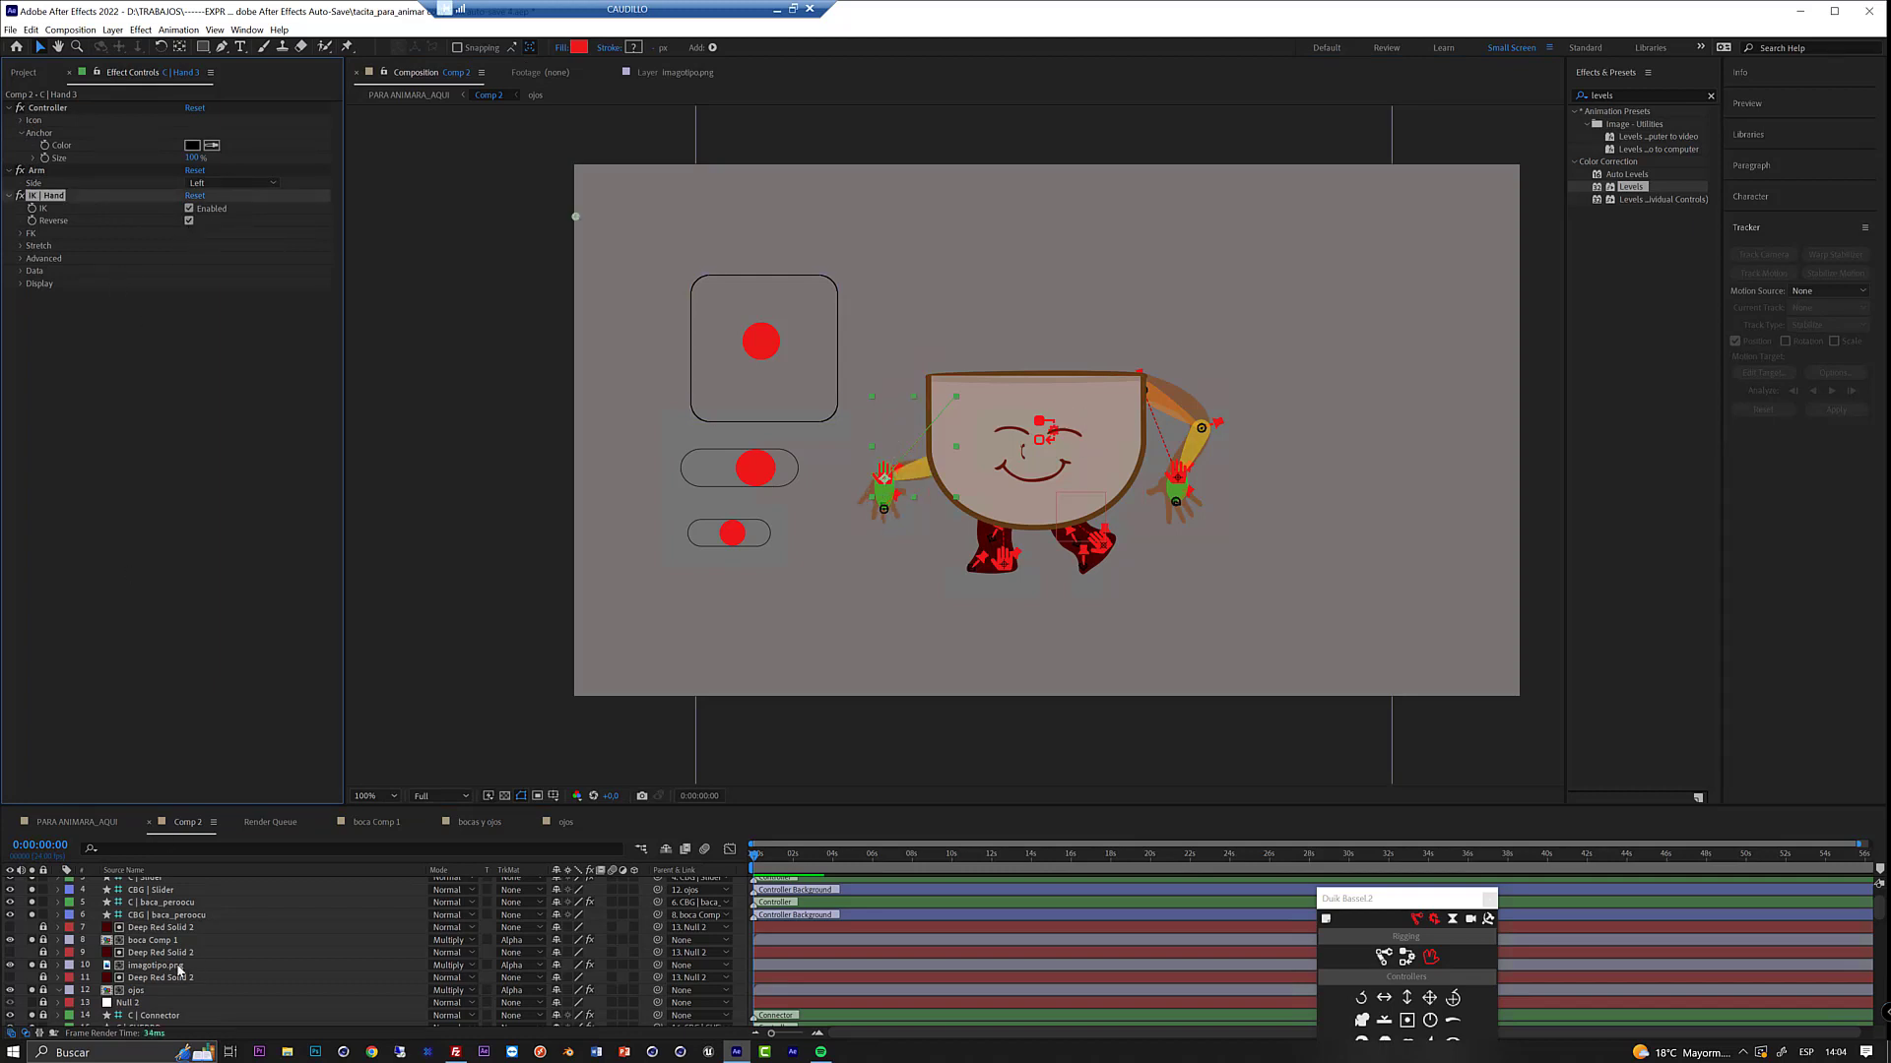
left_click(1178, 481)
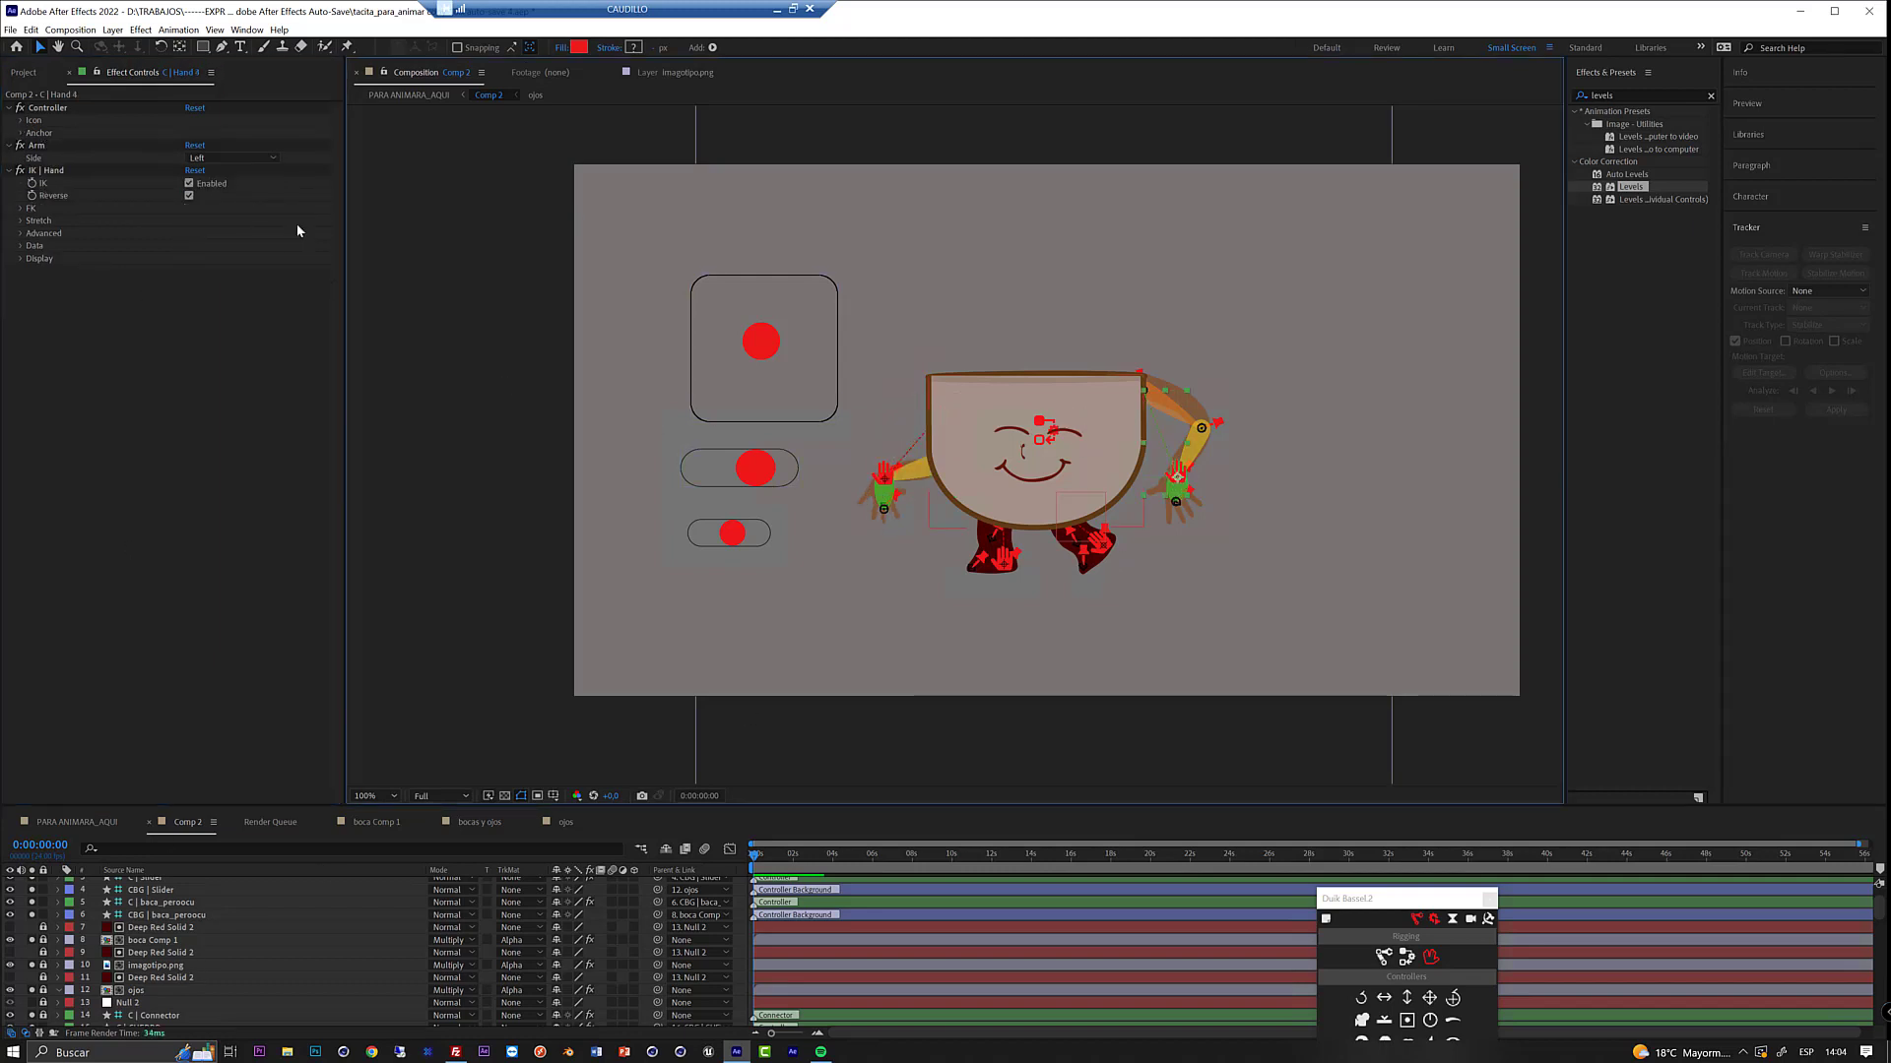
left_click(189, 196)
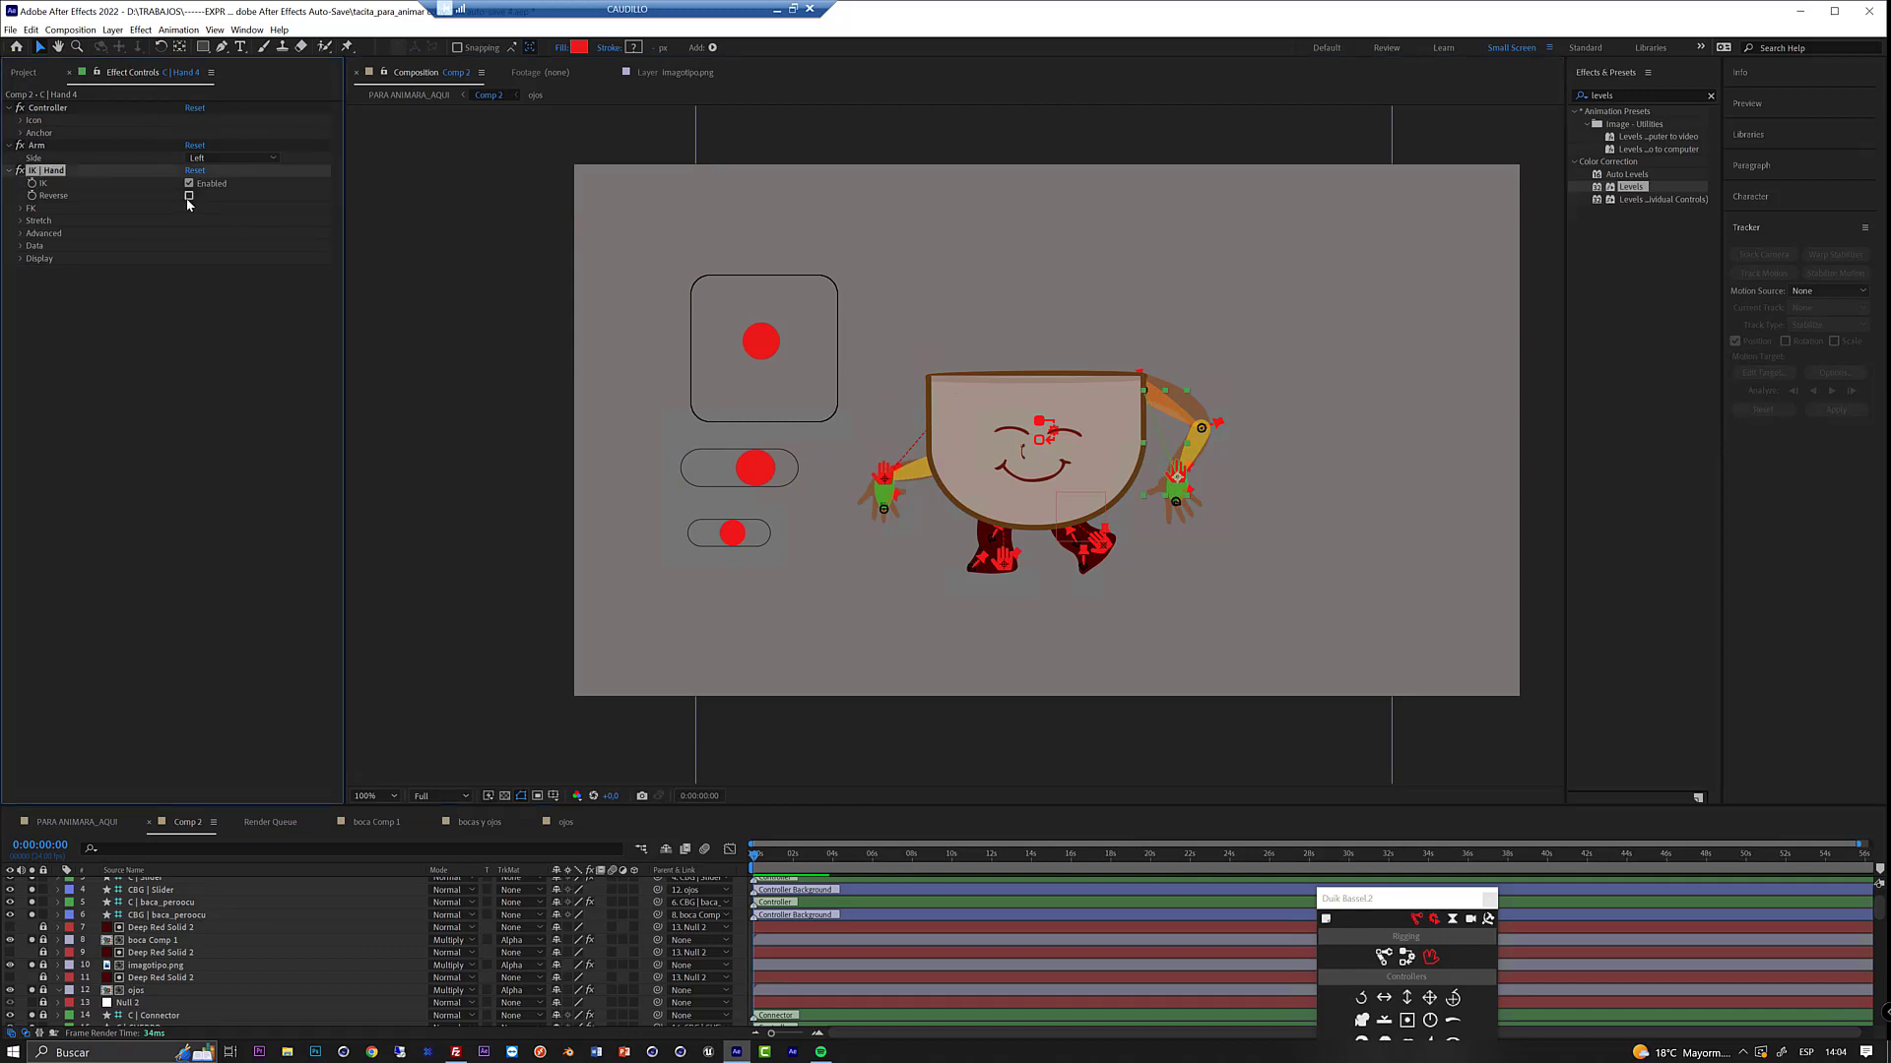
- Return to the PARA ANIMARA_AQUI composition and lock the Comp 2 and Pose 1.png layers, undoing any accidental move of the image
left_click(640, 848)
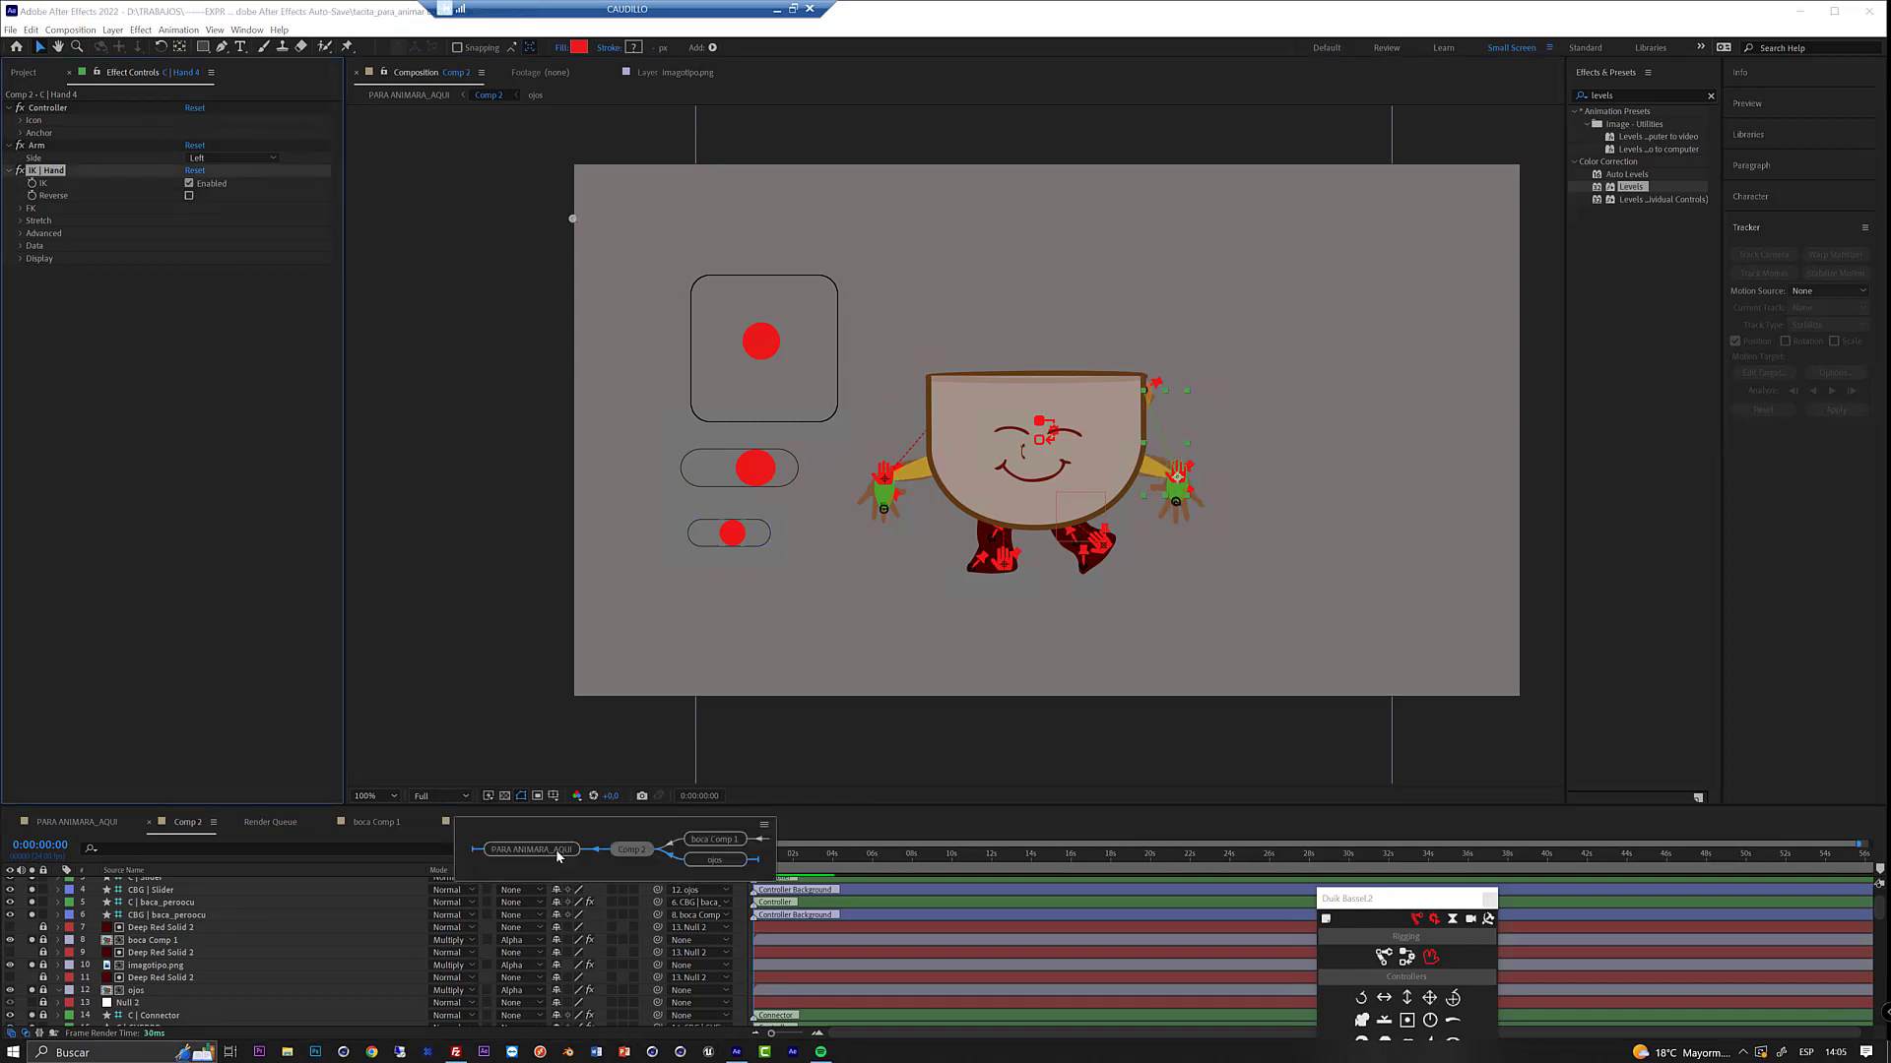
left_click(537, 856)
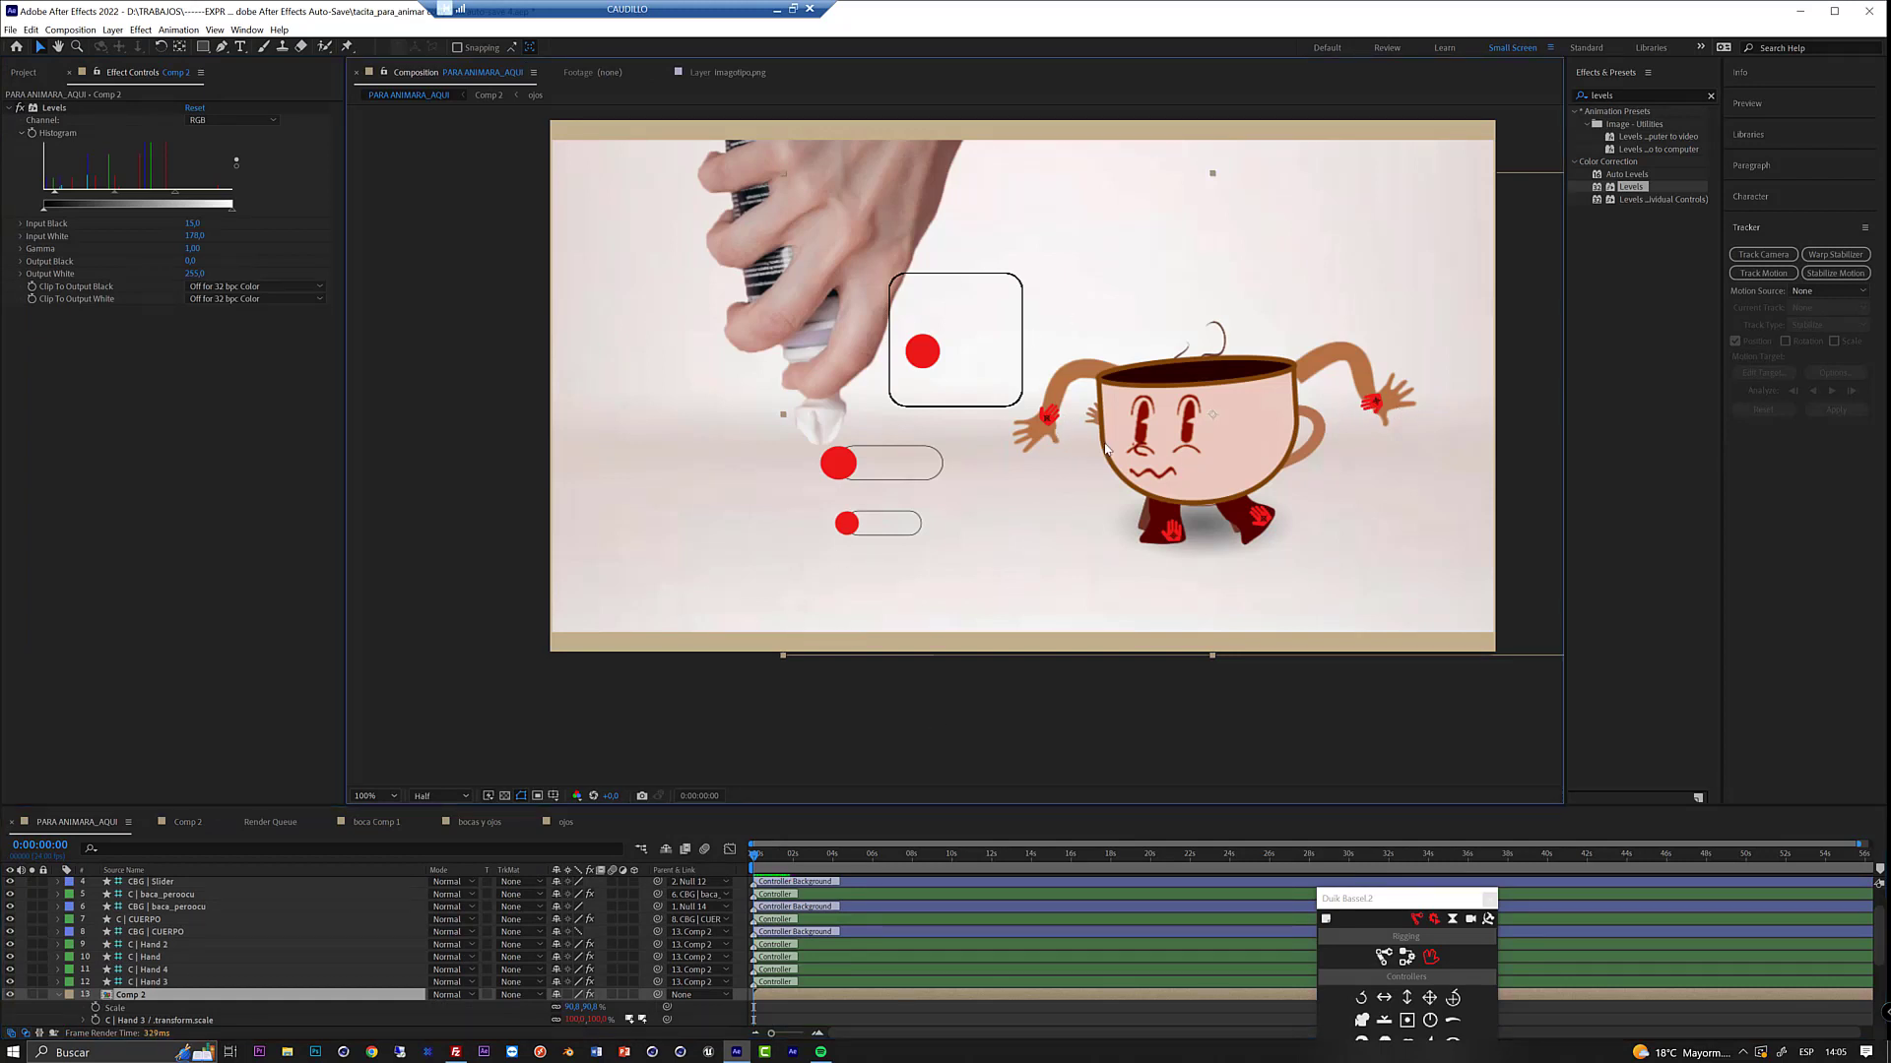
key("ctrl+l")
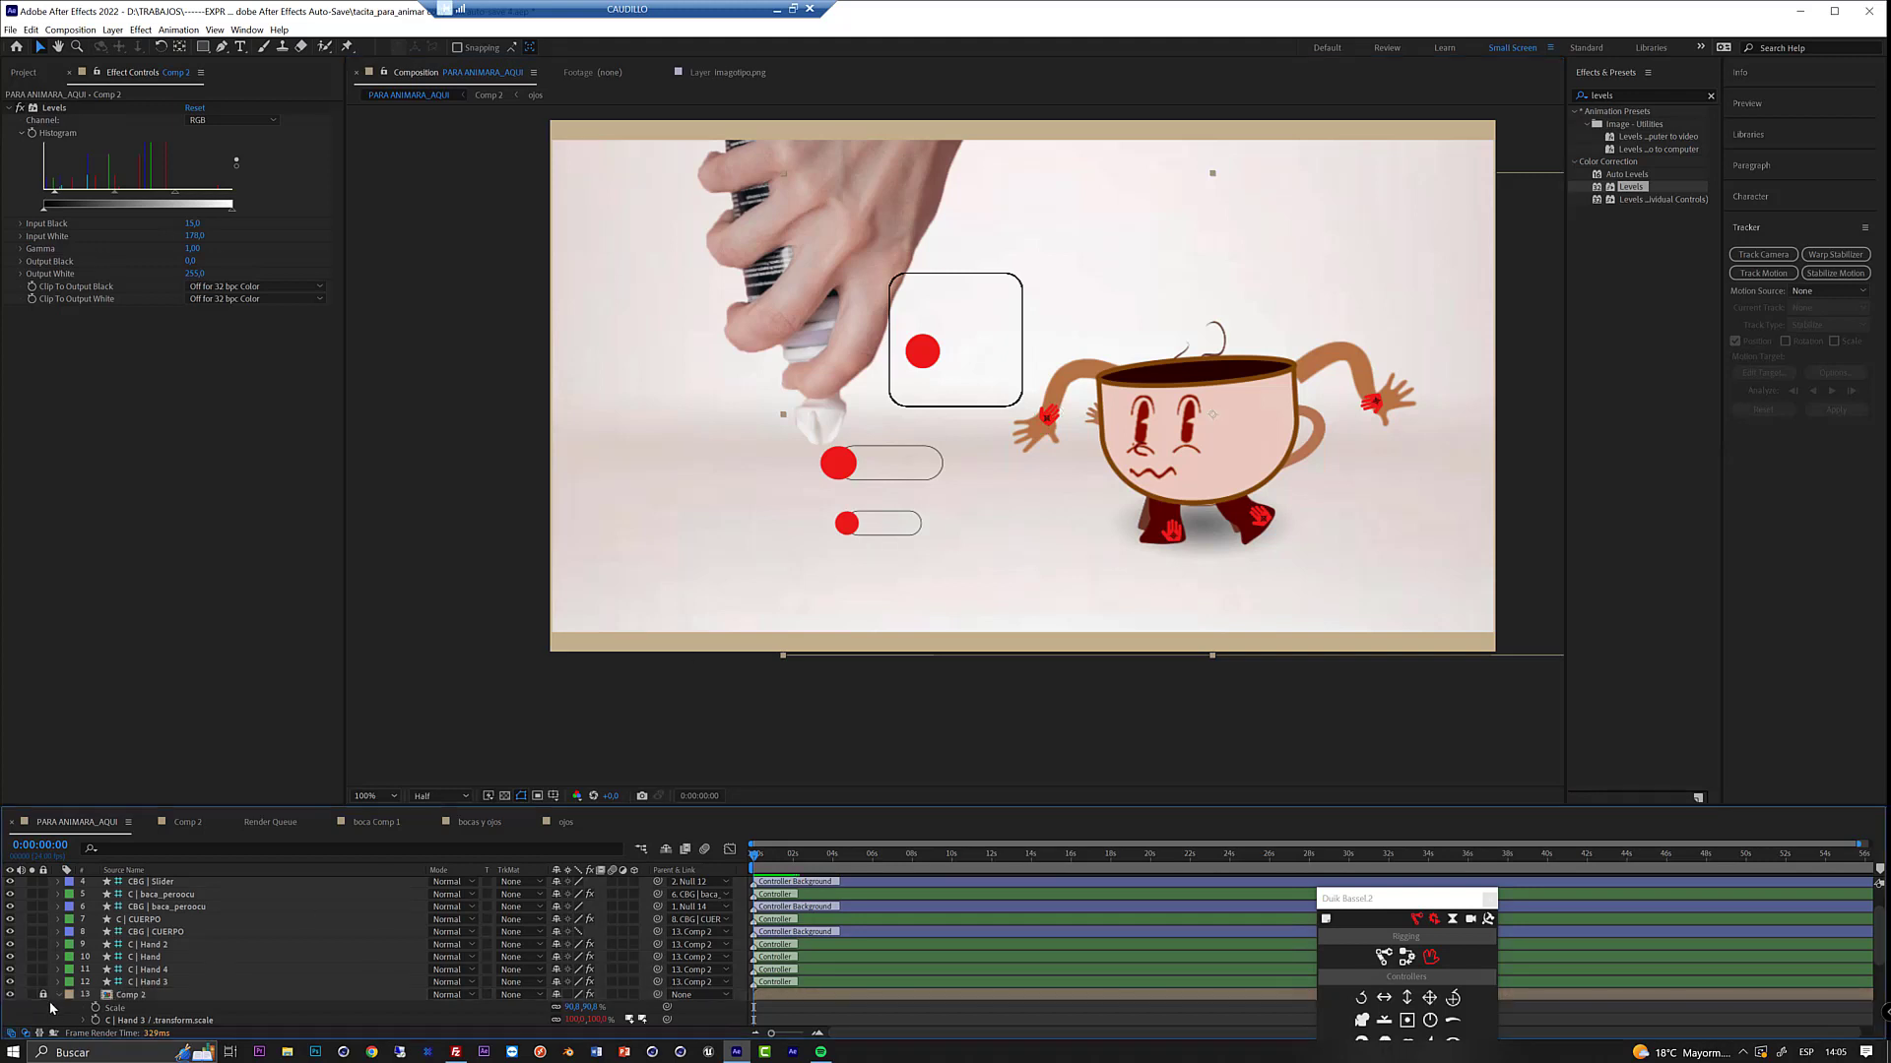
left_click(1047, 431)
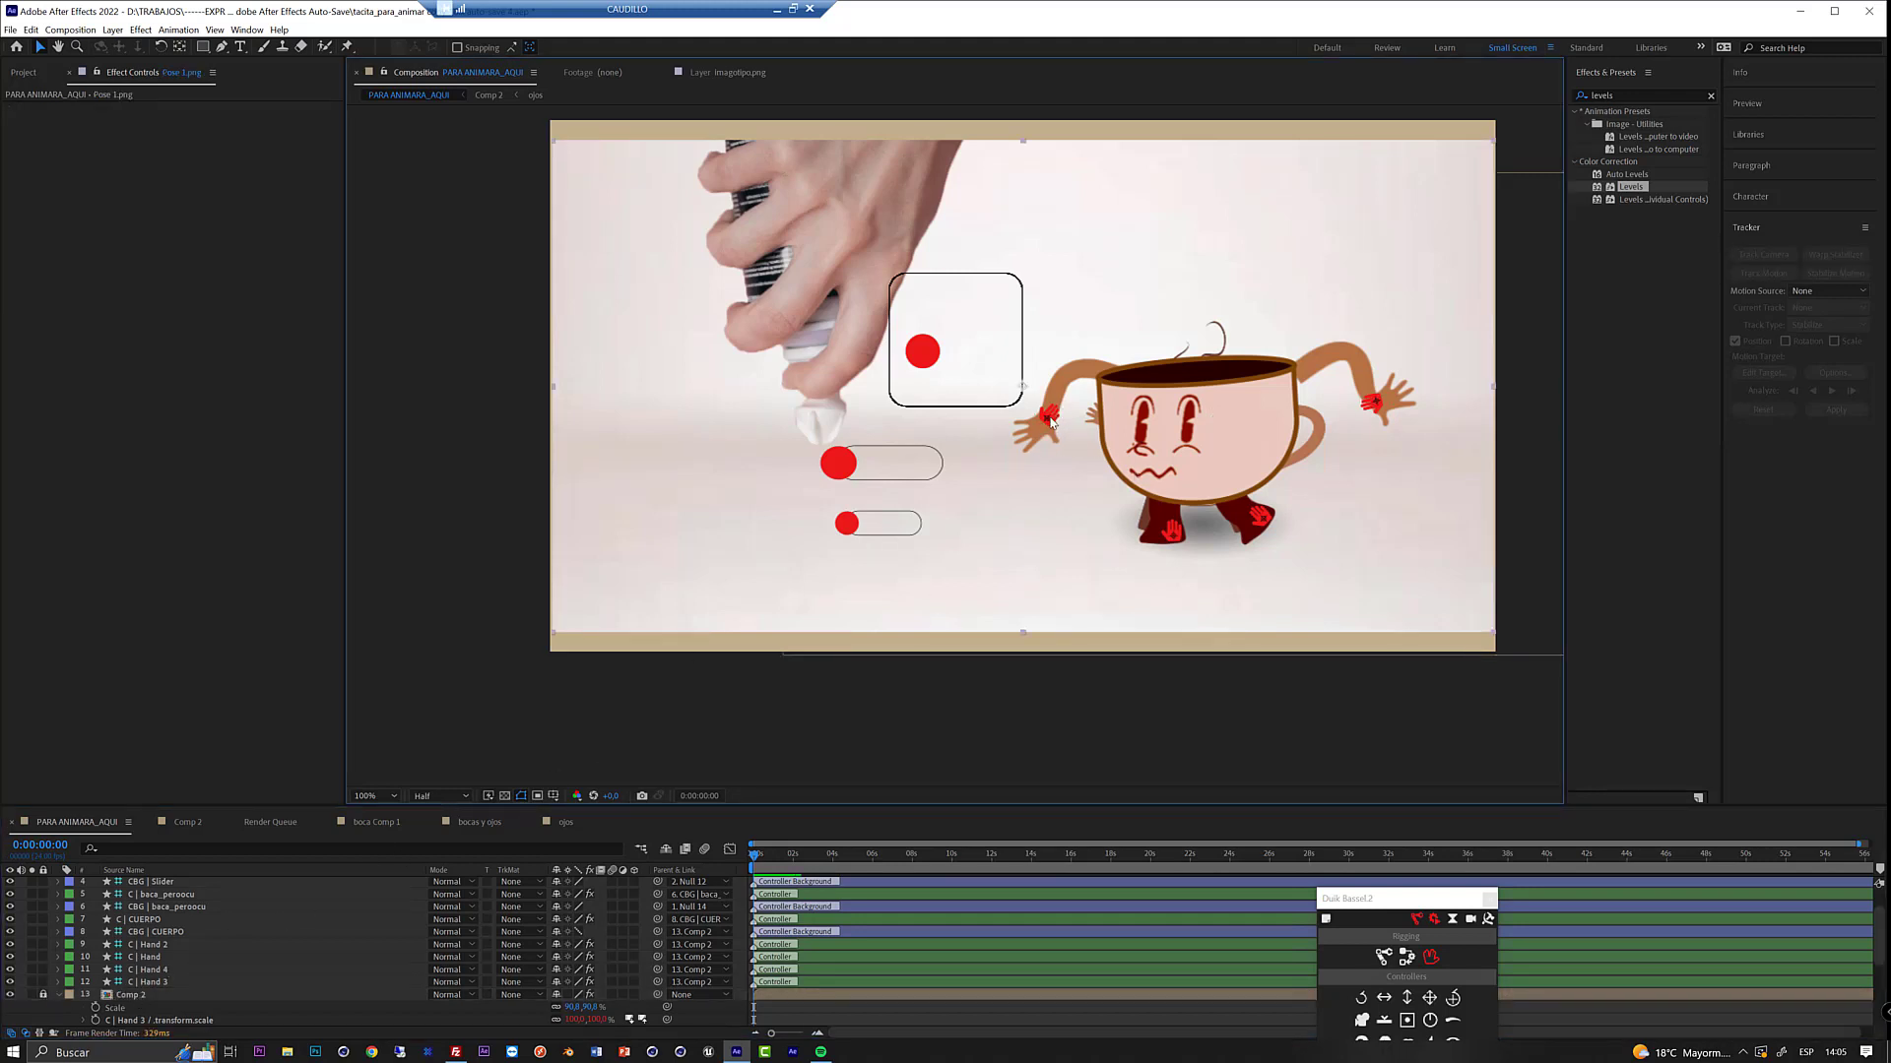
left_click_drag(1043, 421, 1034, 431)
key("ctrl+z")
left_click(57, 995)
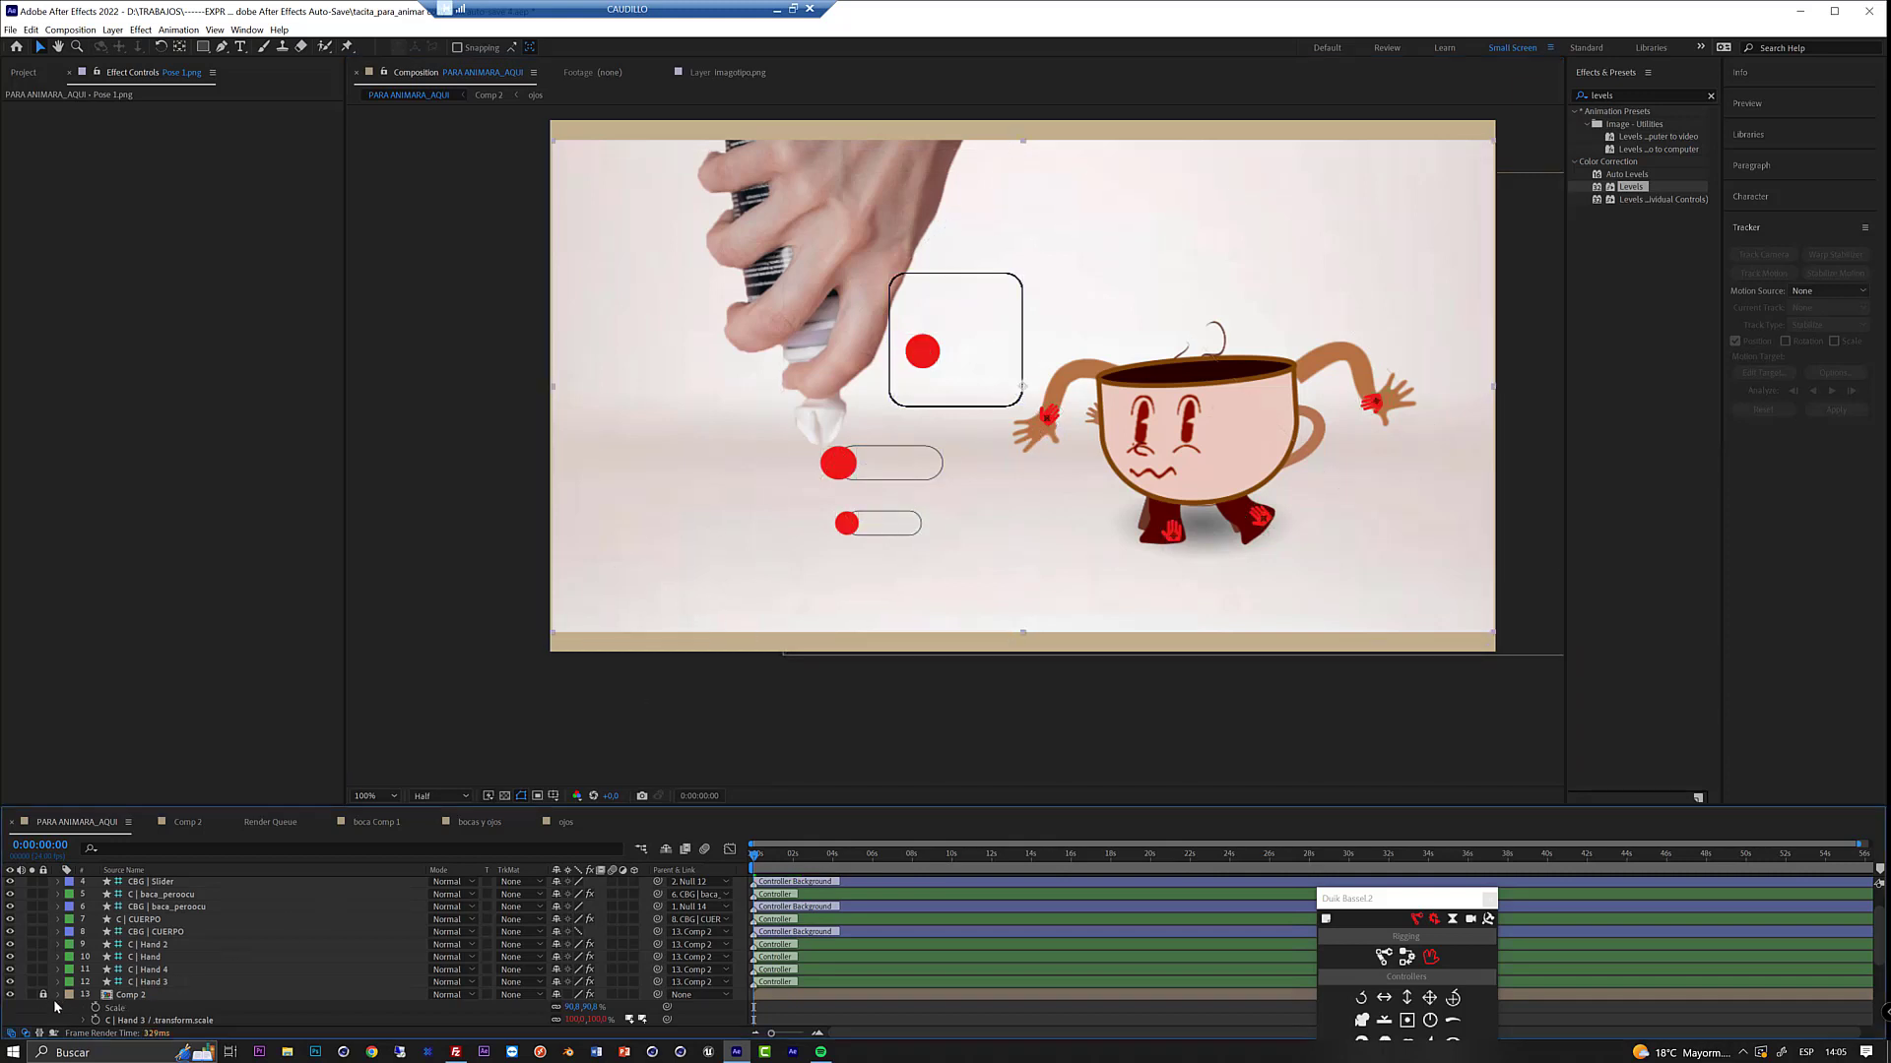
left_click(43, 1019)
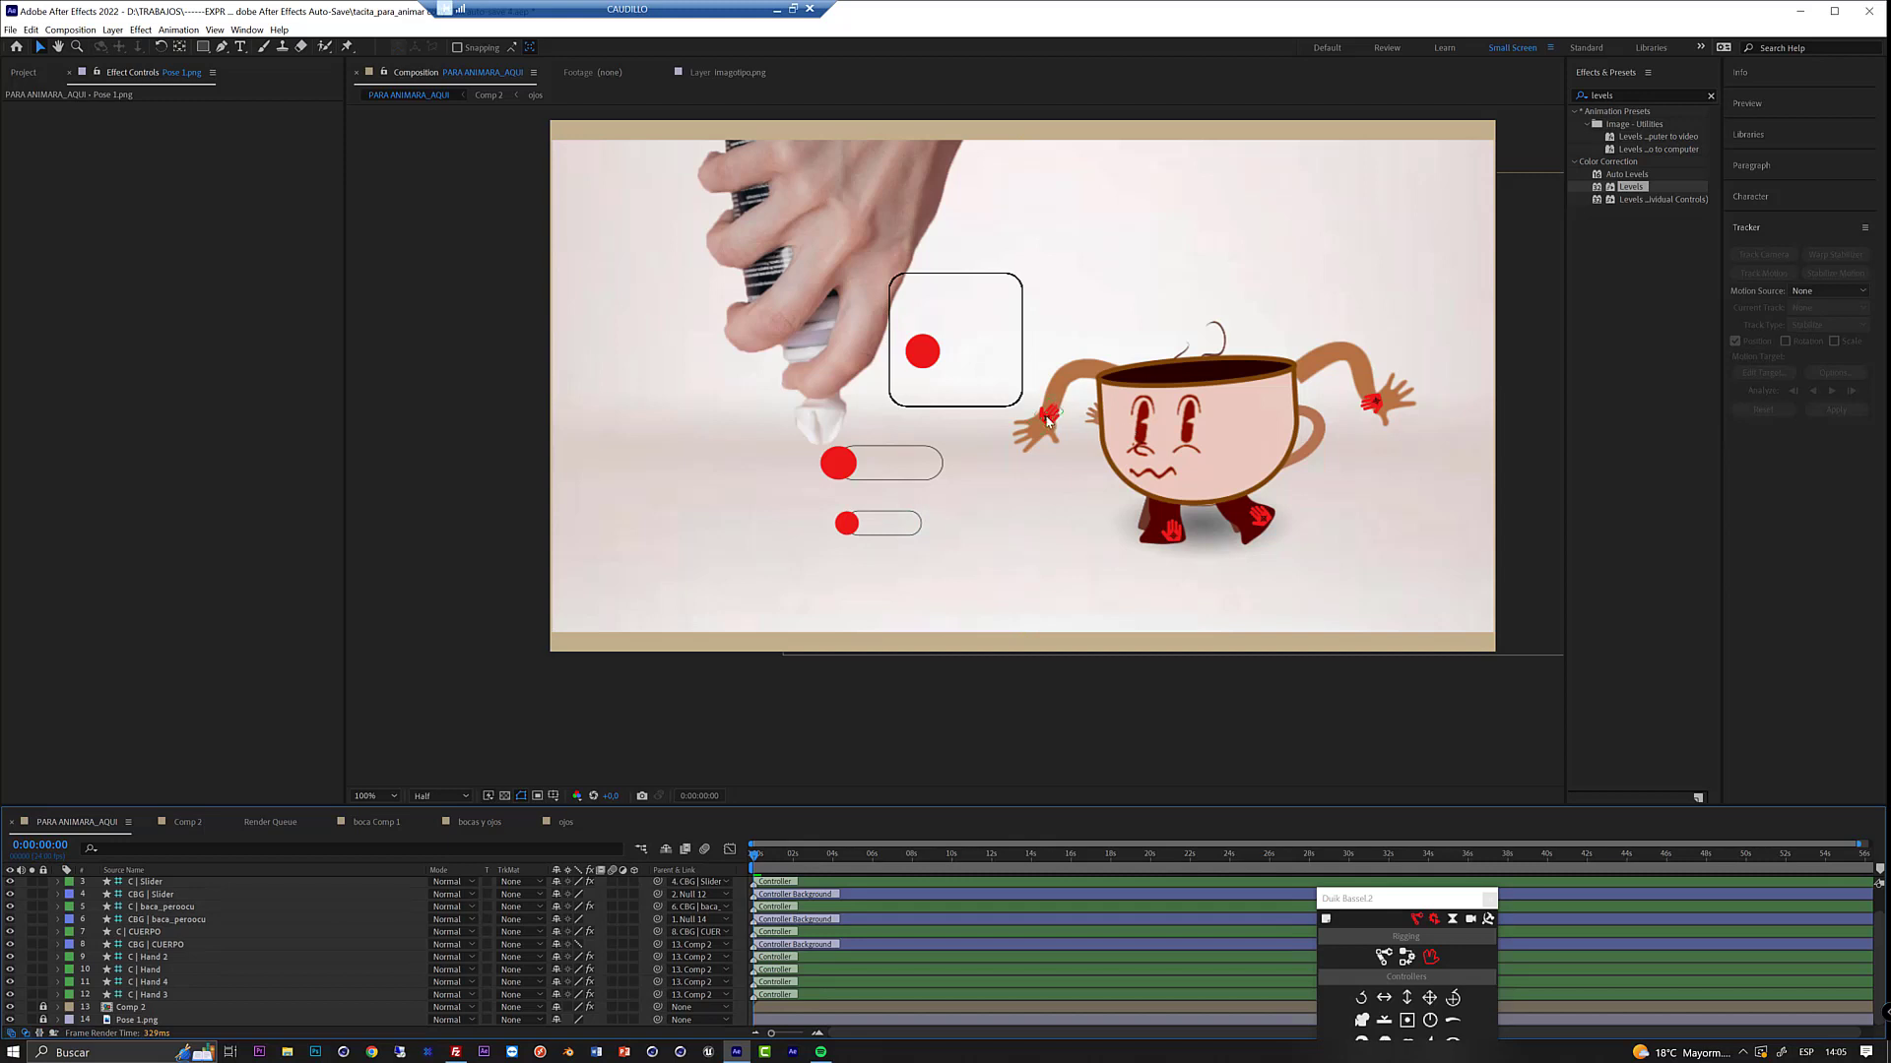
- Turn on IK Reverse for C | Hand 3, turn it off for C | Hand 4, and nudge C | Hand 4 slightly down
left_click(1048, 421)
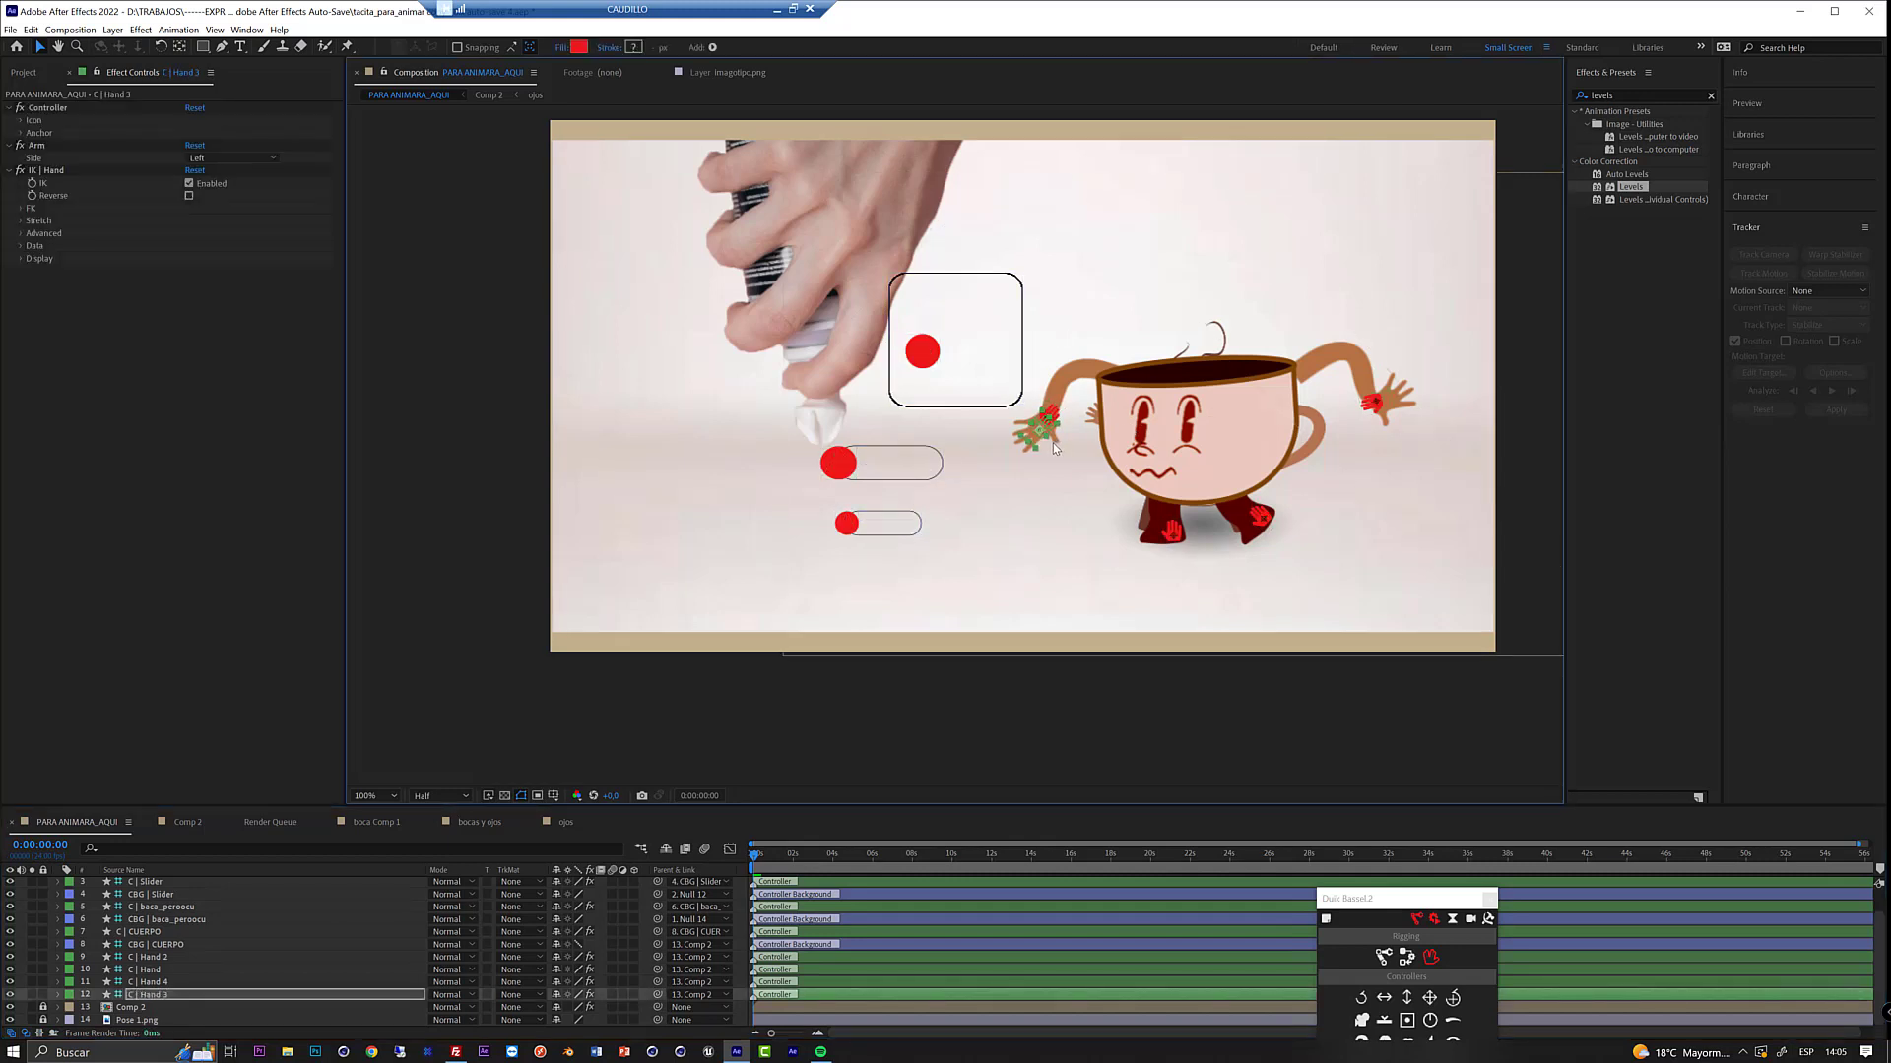
left_click(190, 195)
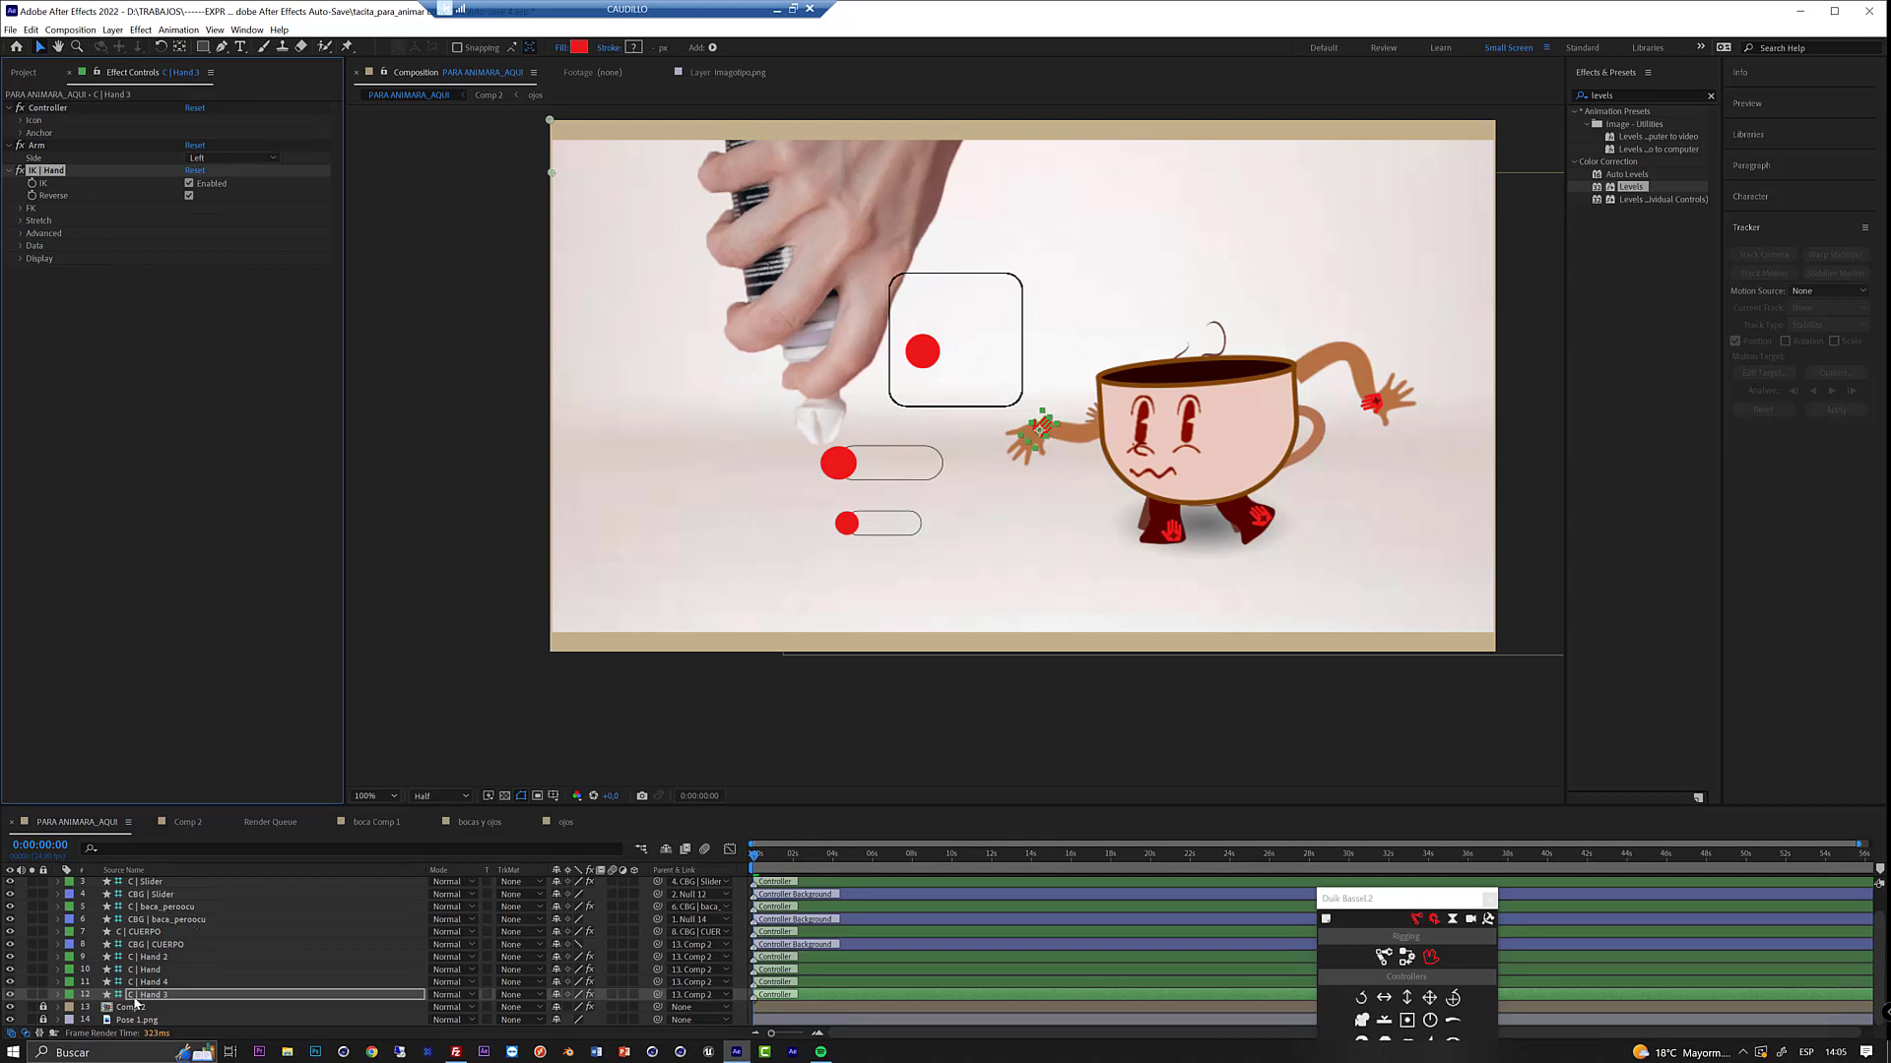
left_click(1371, 404)
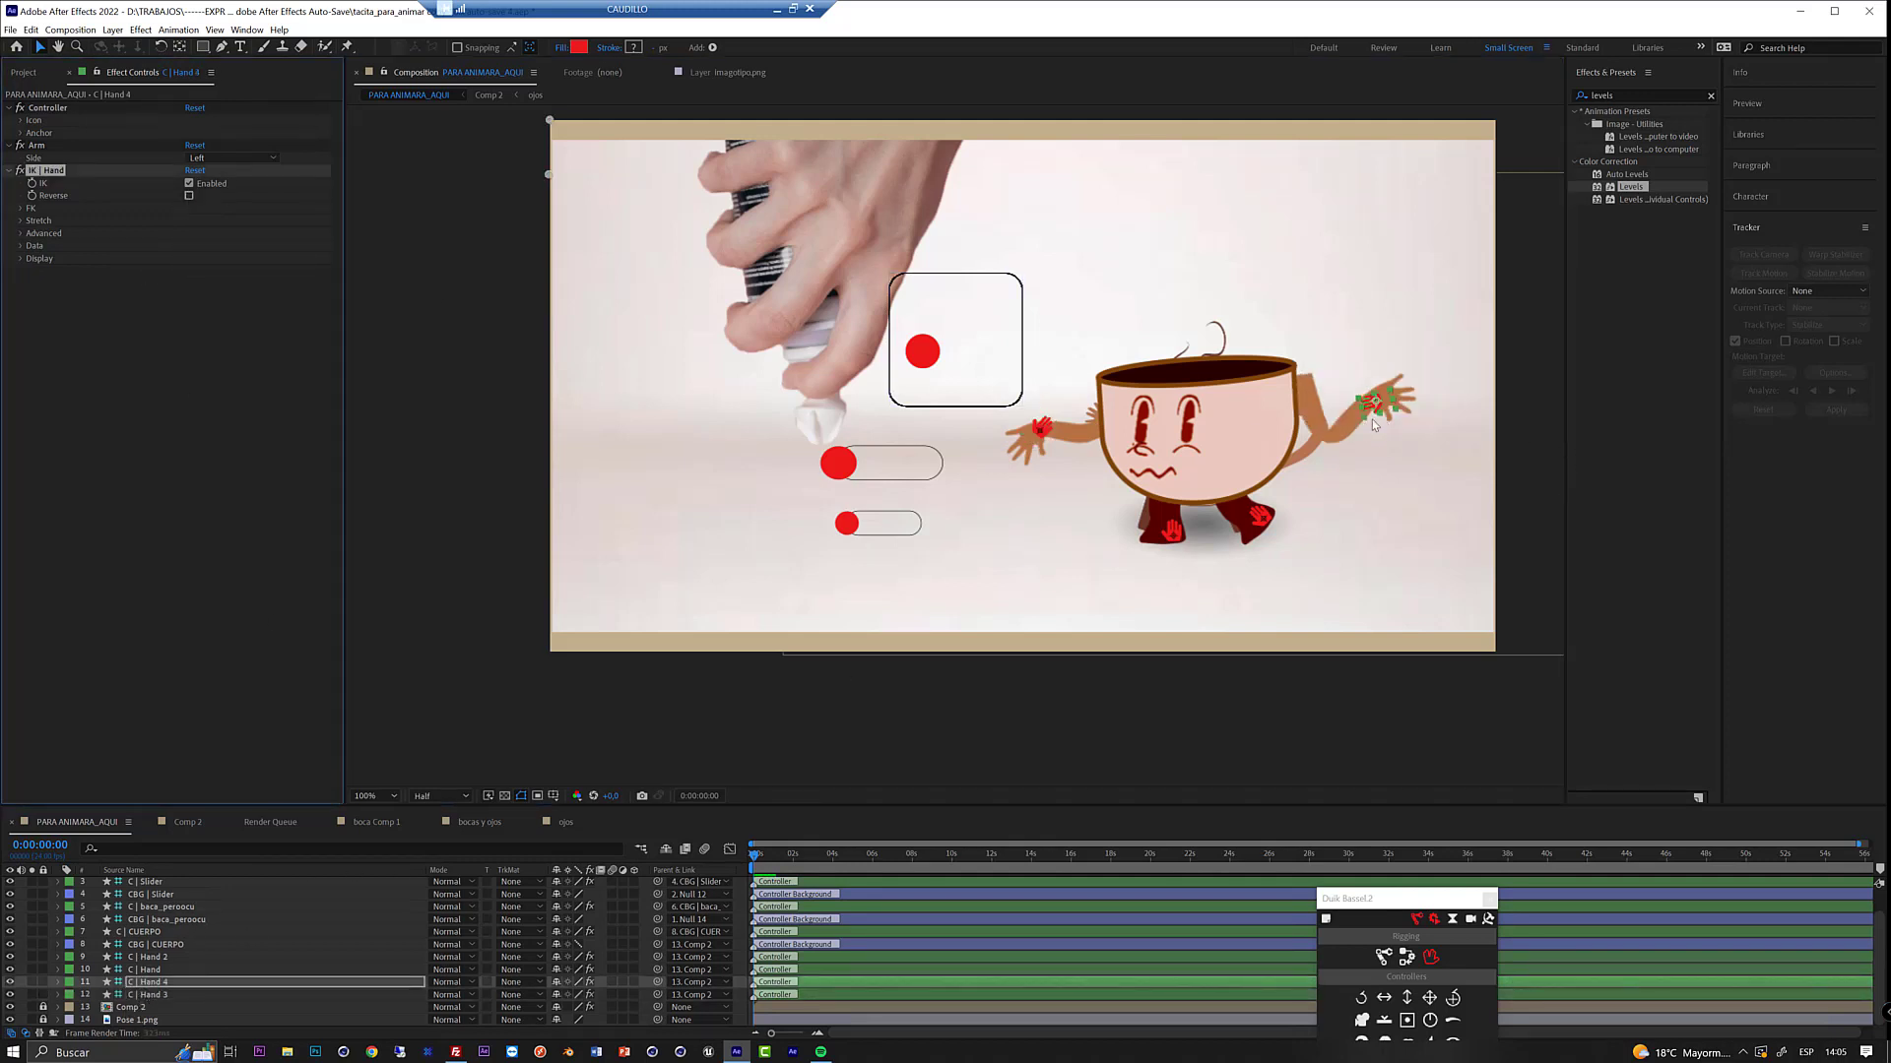
mouse_move(1373, 404)
left_mouse_down()
mouse_move(1352, 378)
mouse_move(1384, 366)
mouse_move(1359, 436)
mouse_move(1373, 423)
left_mouse_up()
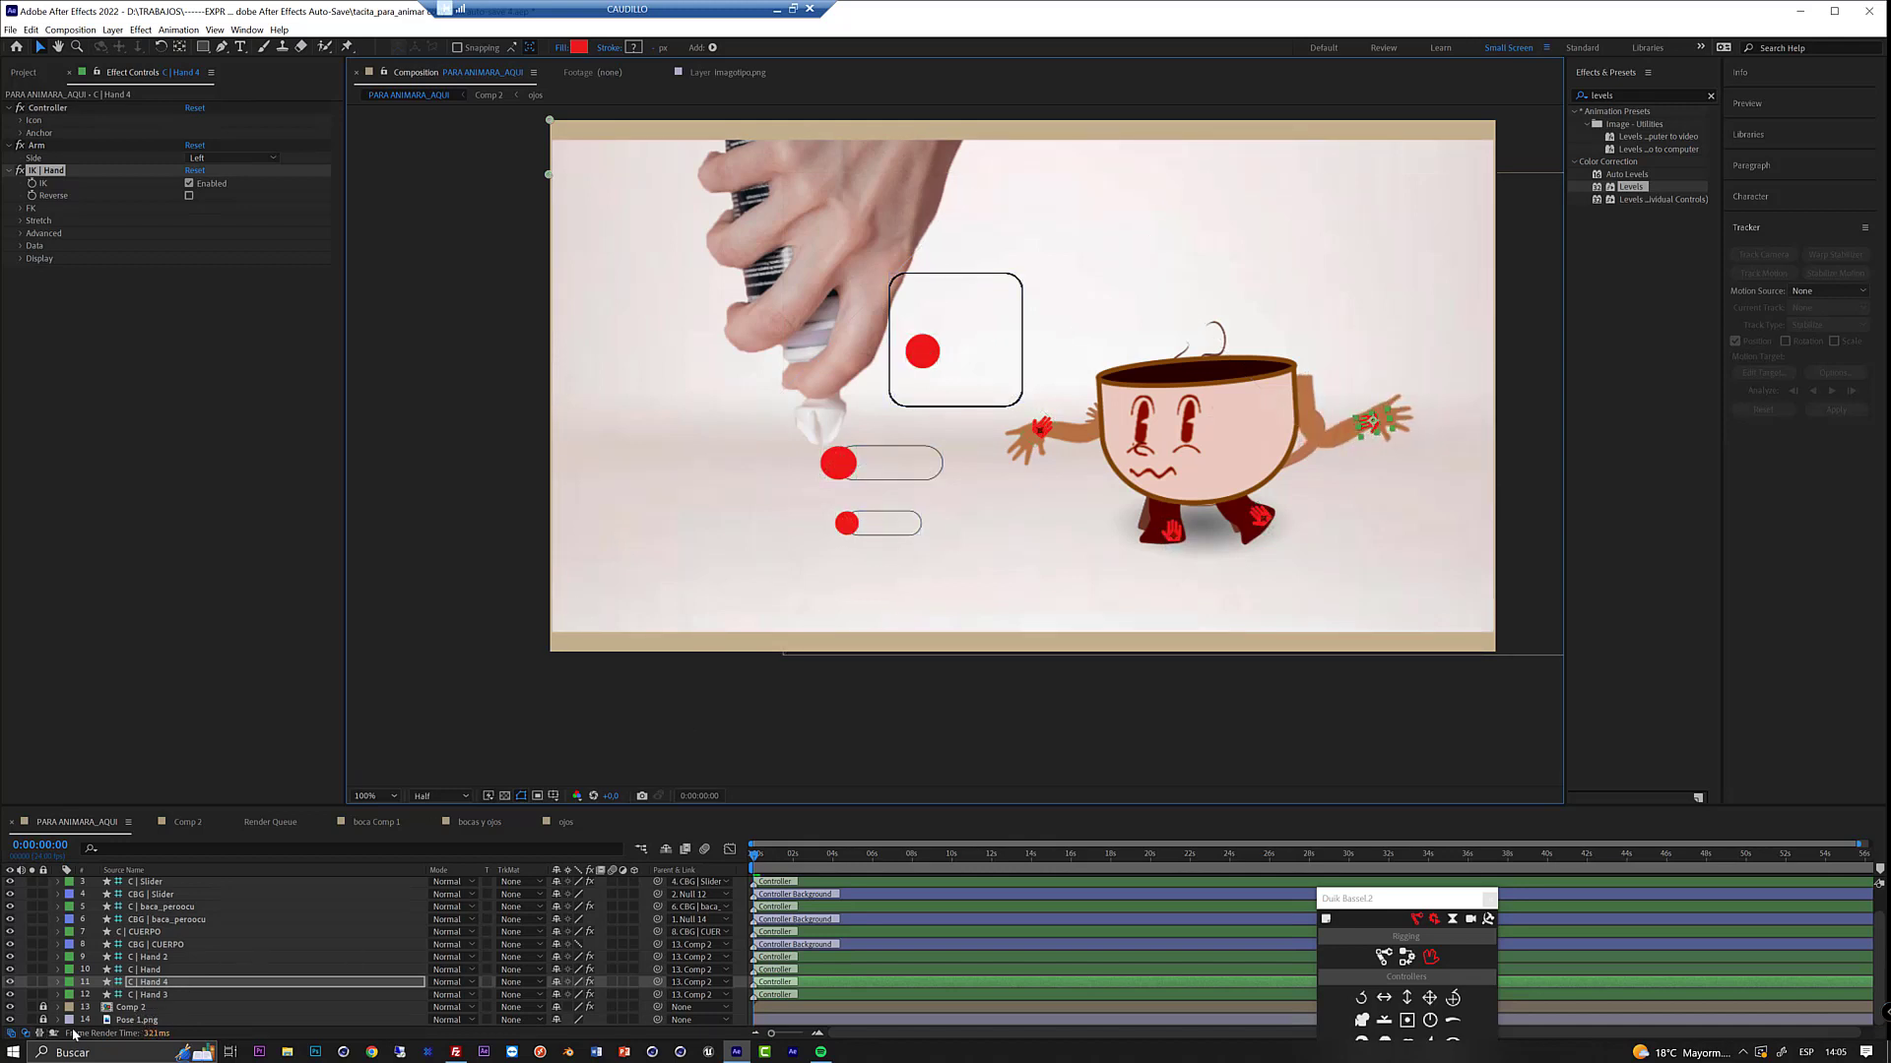
- Unlock Pose 1.png in PARA ANIMARA_AQUI and pre-compose it as Pose 1.png Comp 1, leaving its attributes in the parent composition
double_click(133, 1022)
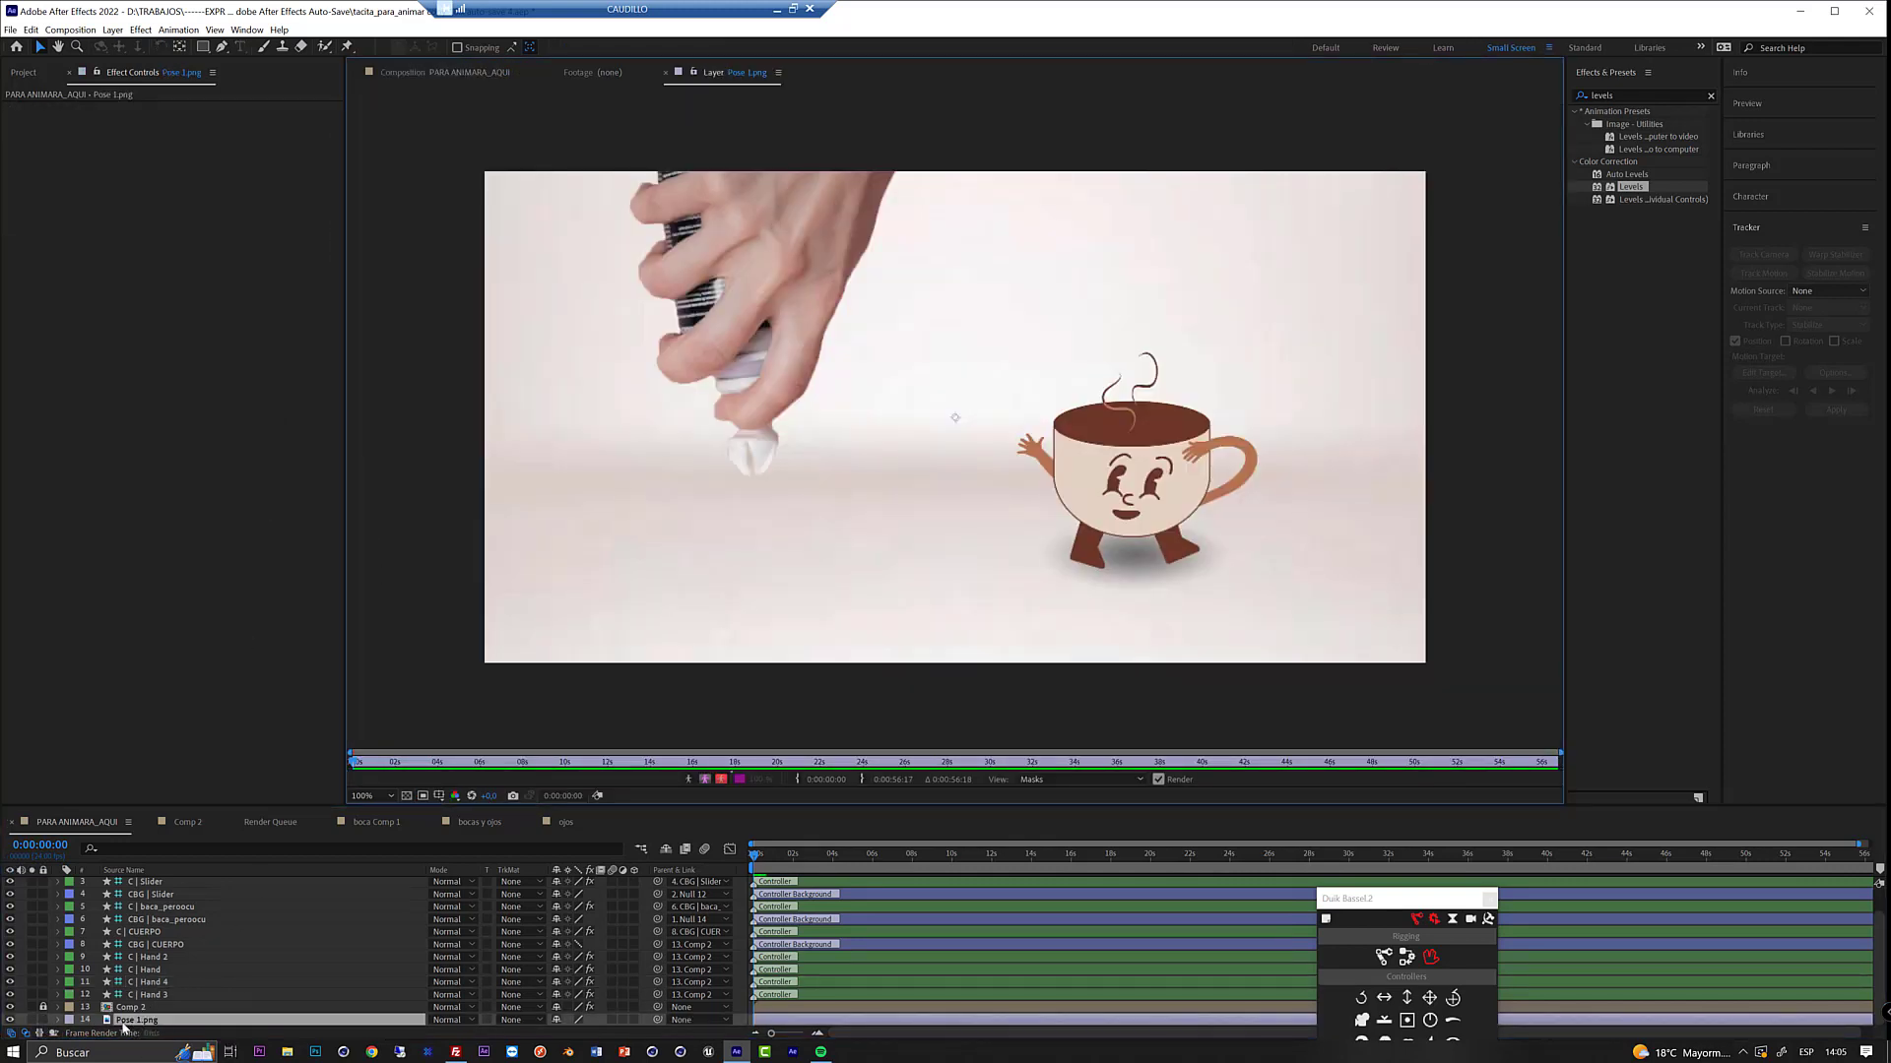
key("ctrl+shift+c")
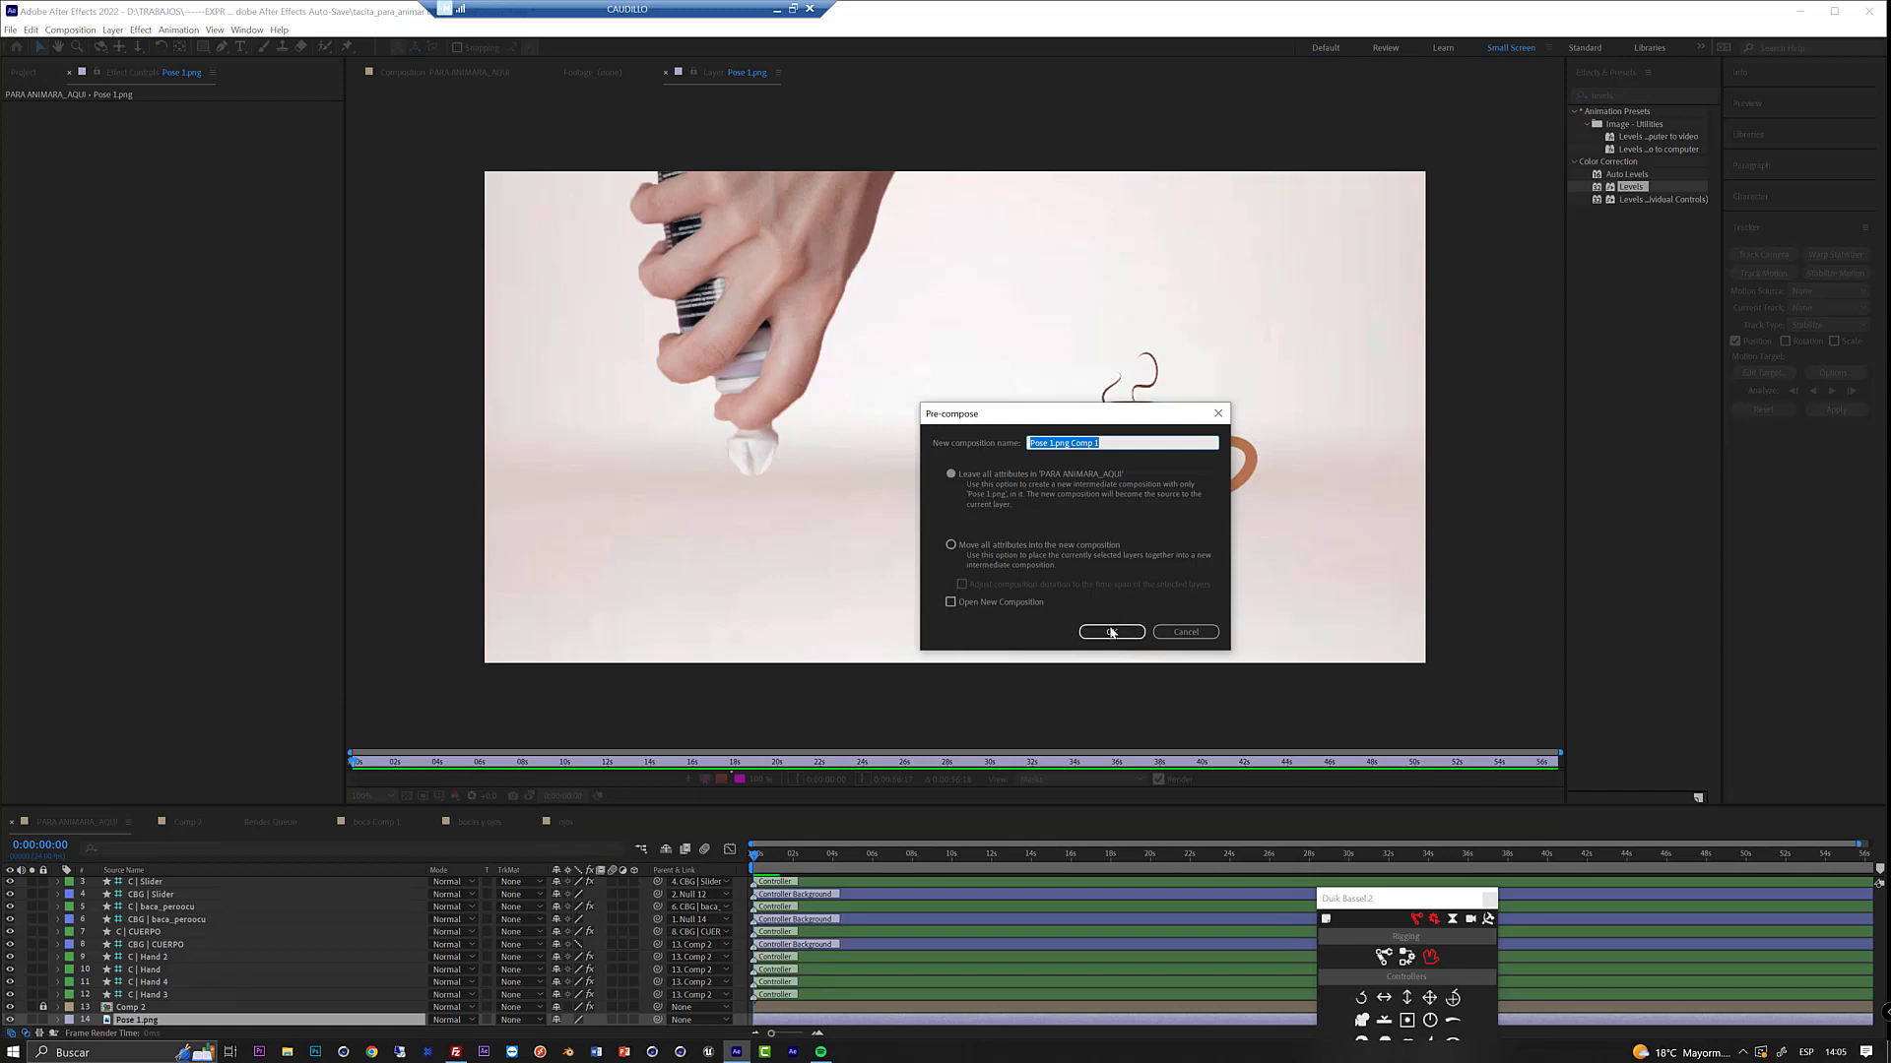
left_click(1112, 633)
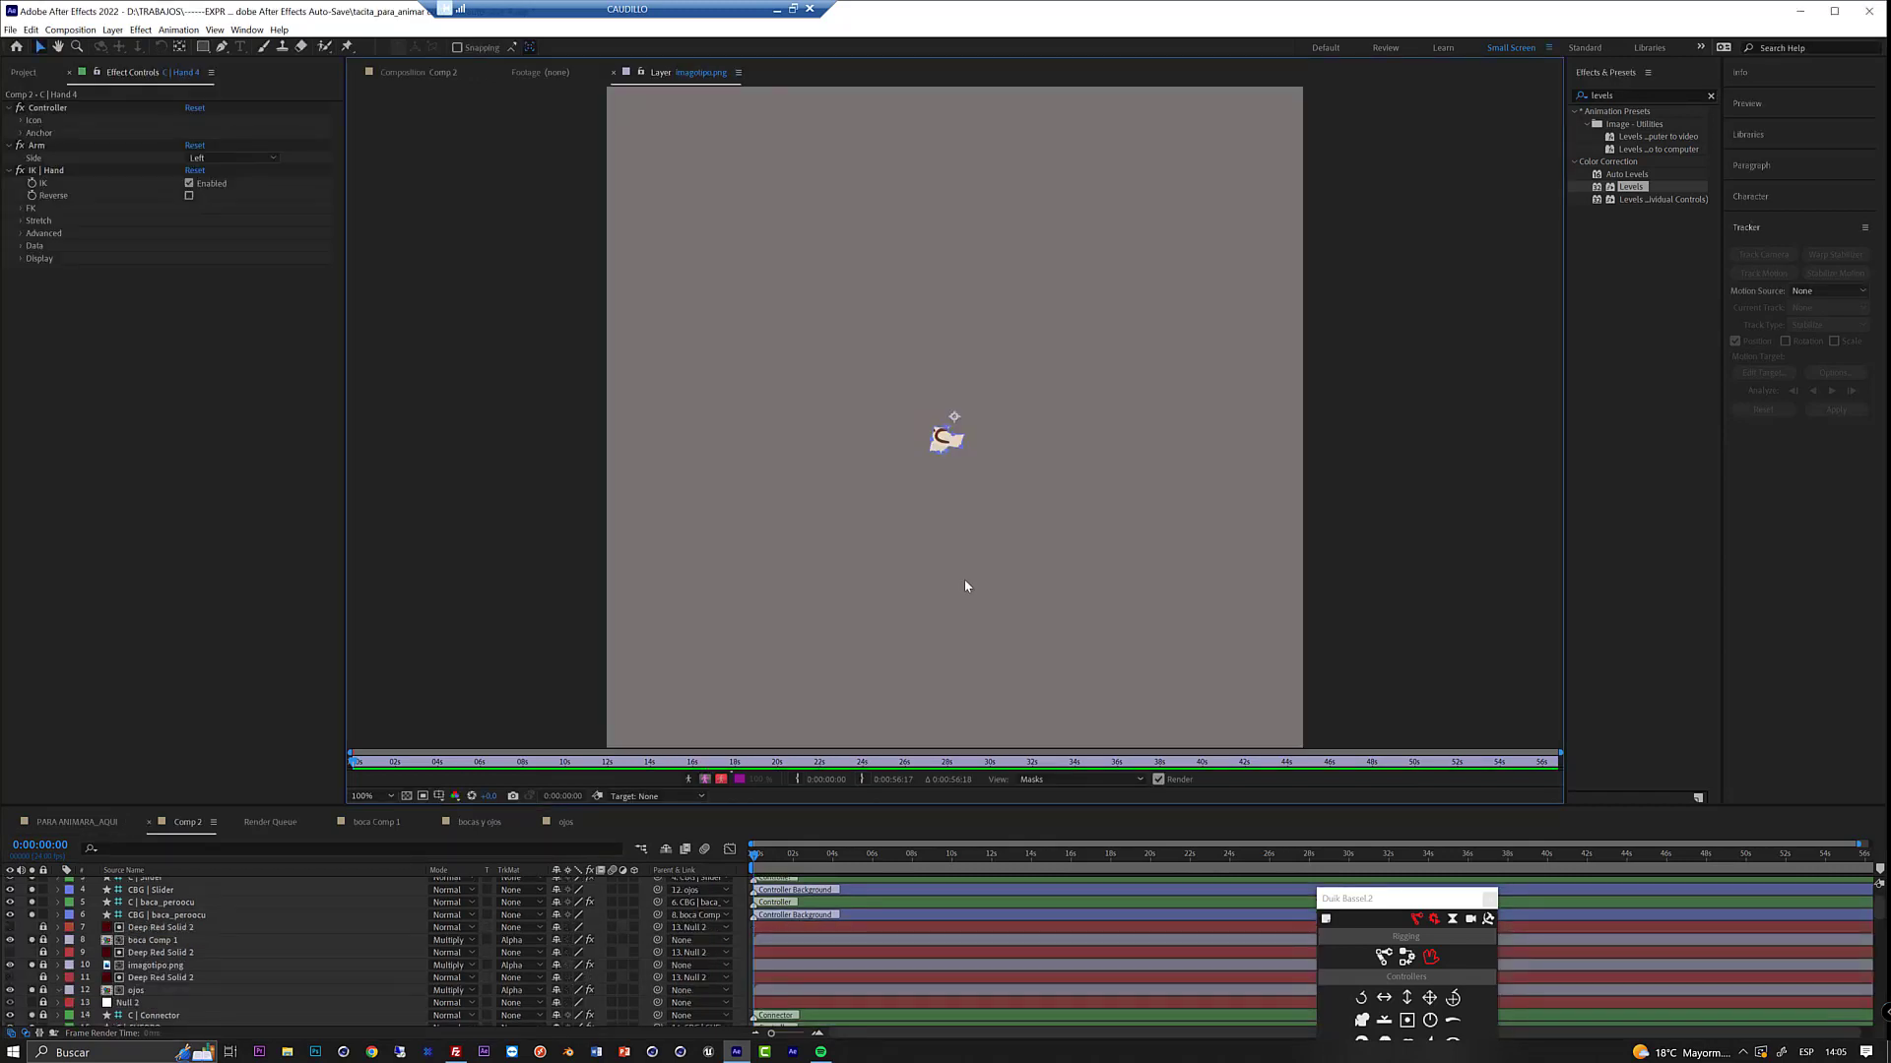
left_click(77, 821)
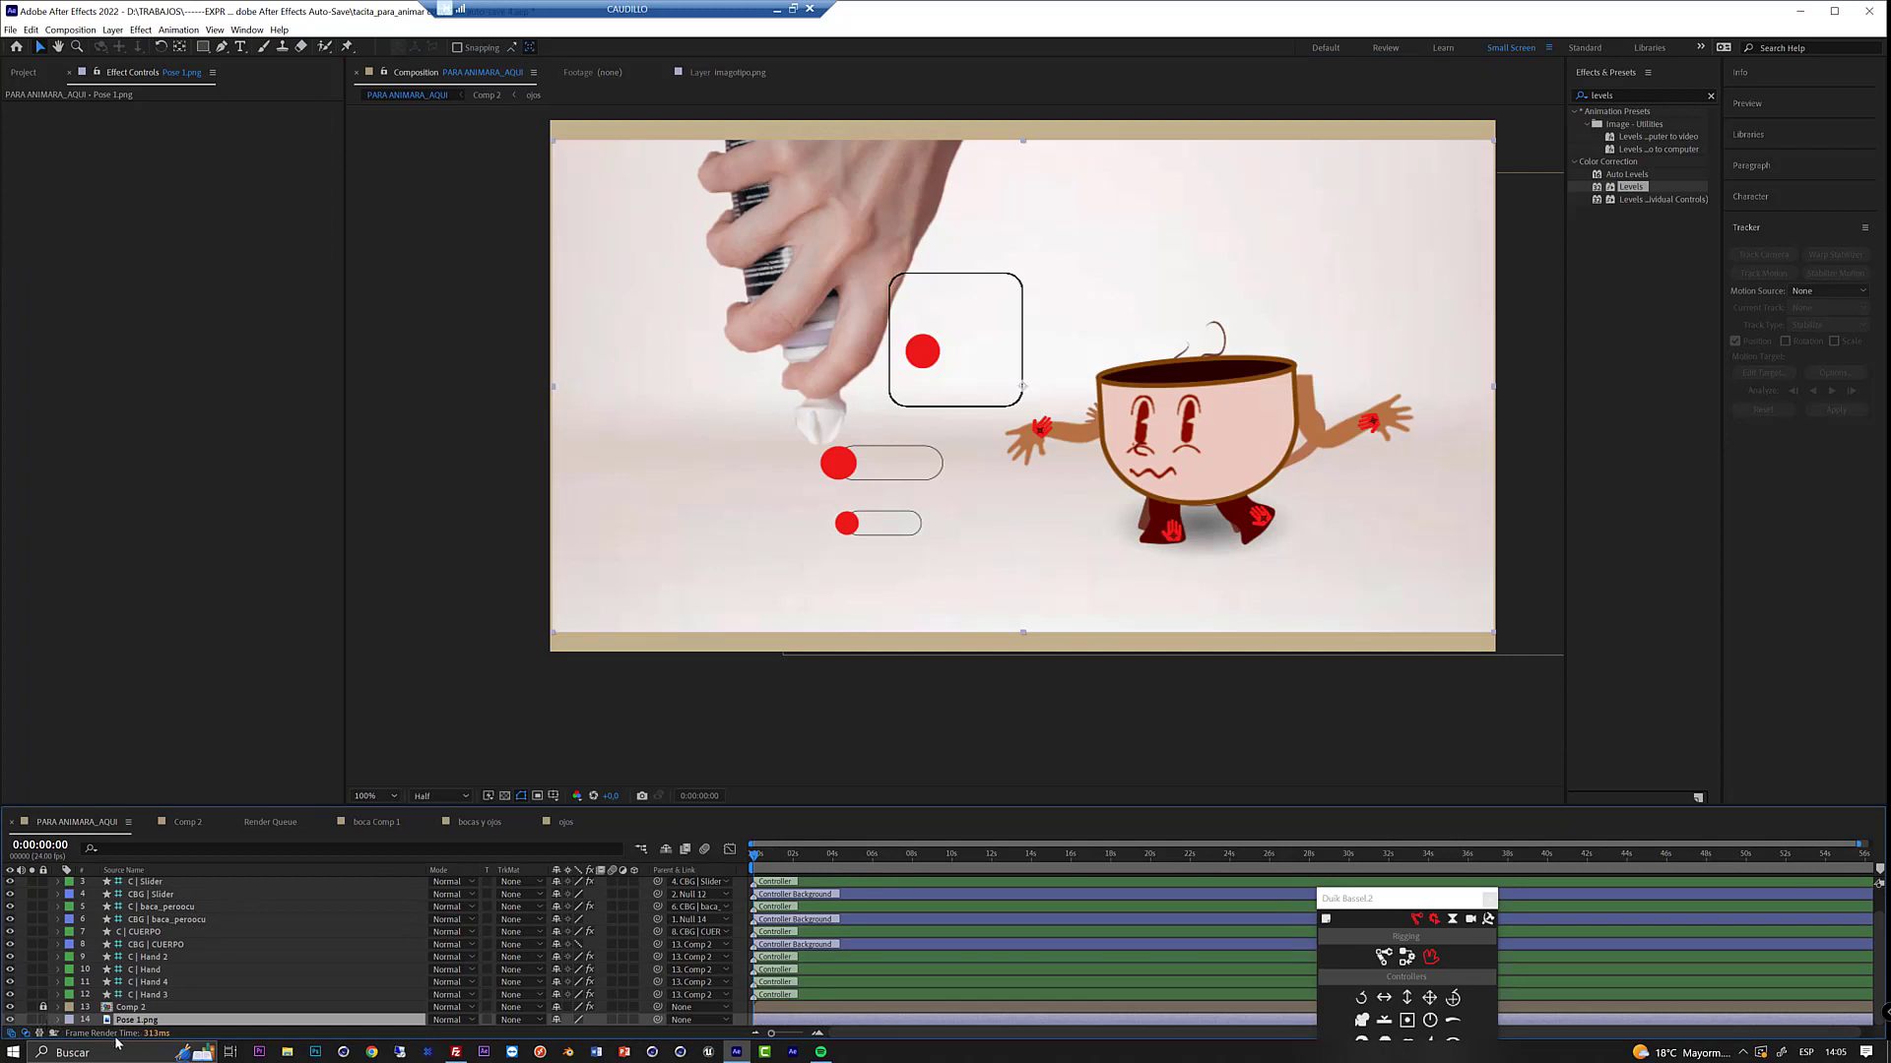
key("ctrl+shift+c")
left_click(1112, 632)
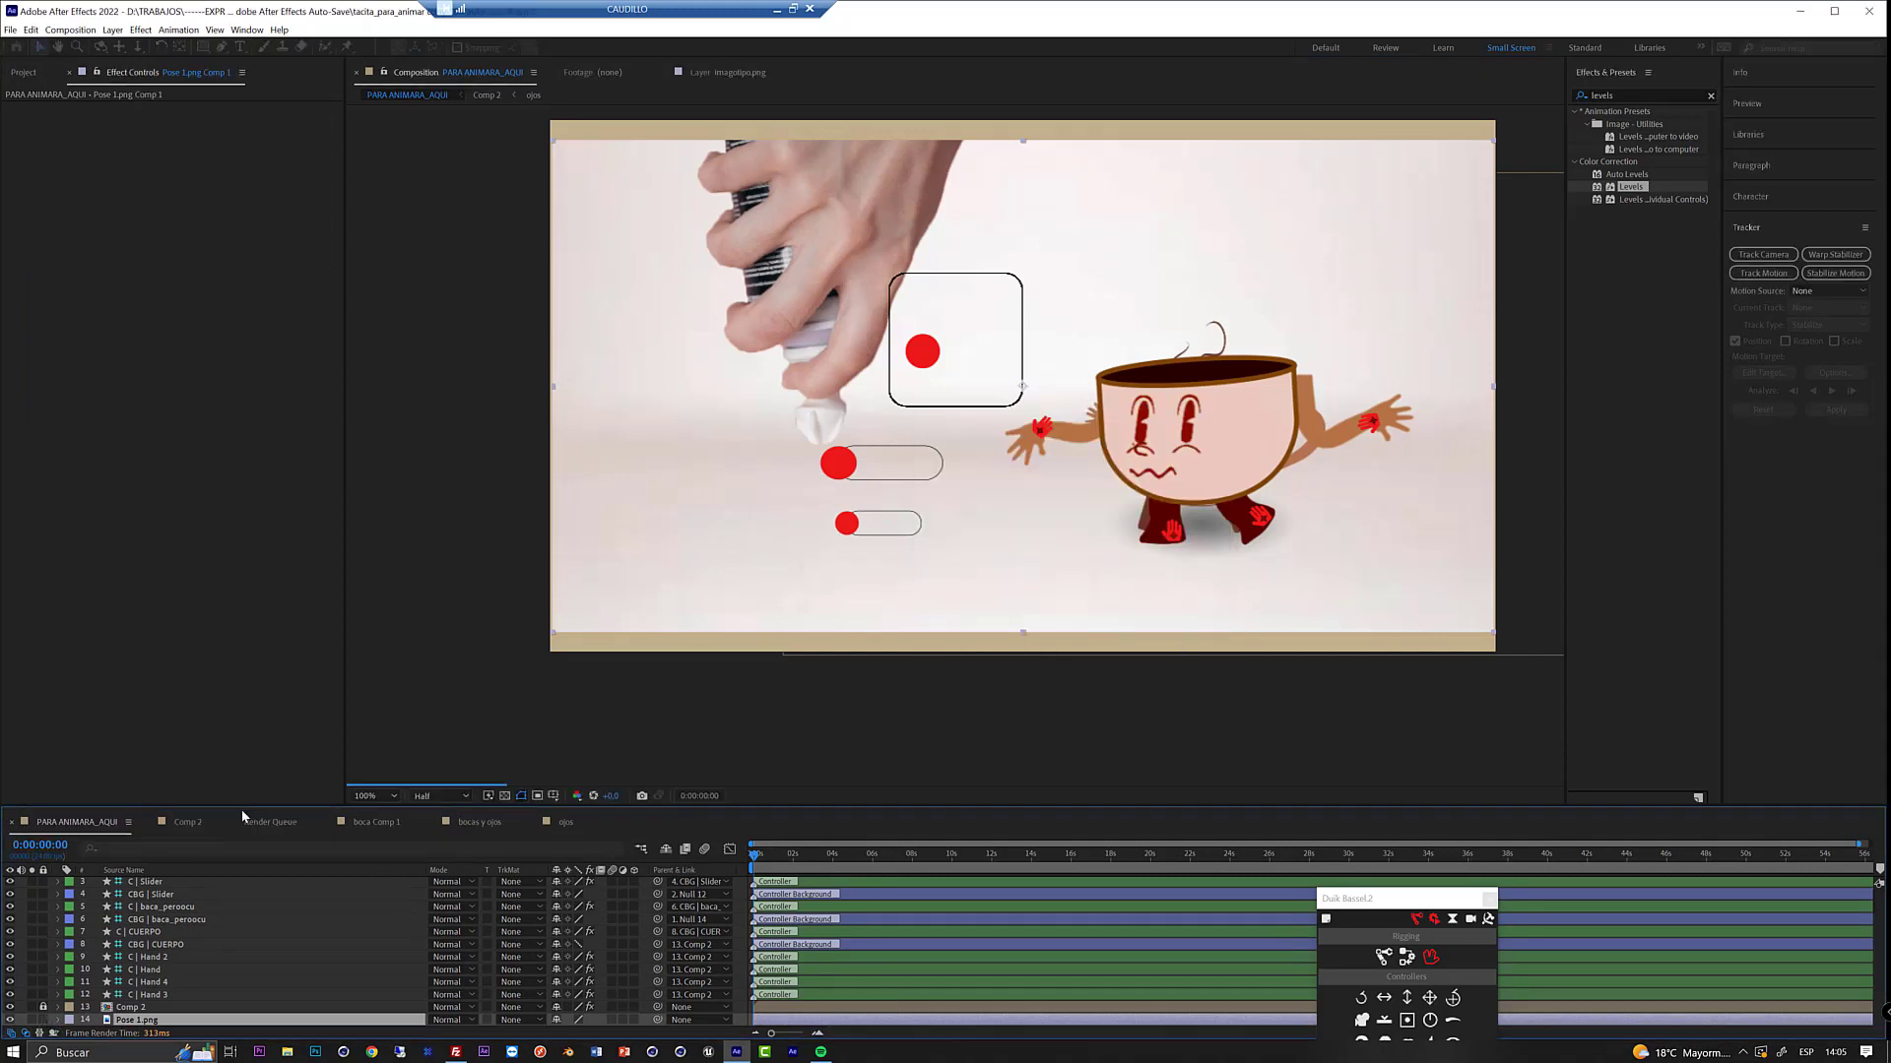
- In Pose 1.png Comp 1, duplicate the Pose 1.png layer, shift the copy to the right and stretch it horizontally with unlinked scale
double_click(138, 1021)
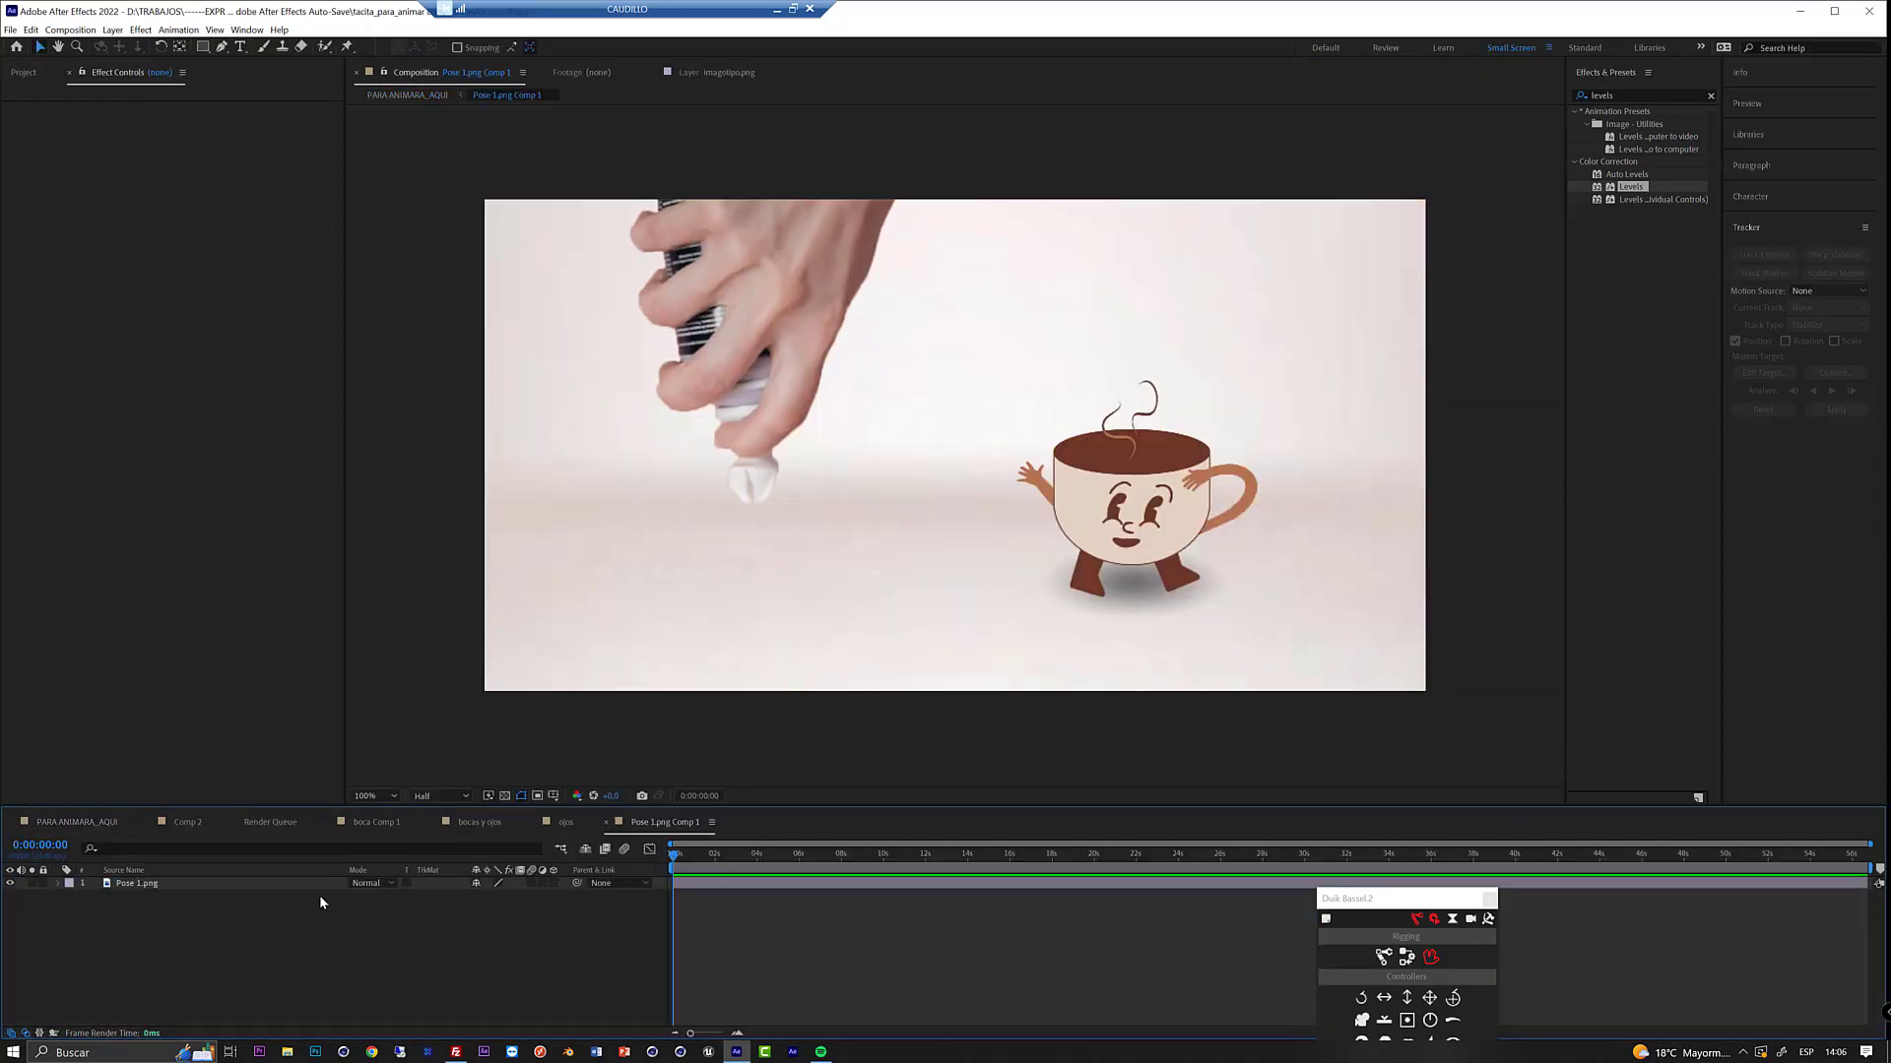
left_click(133, 883)
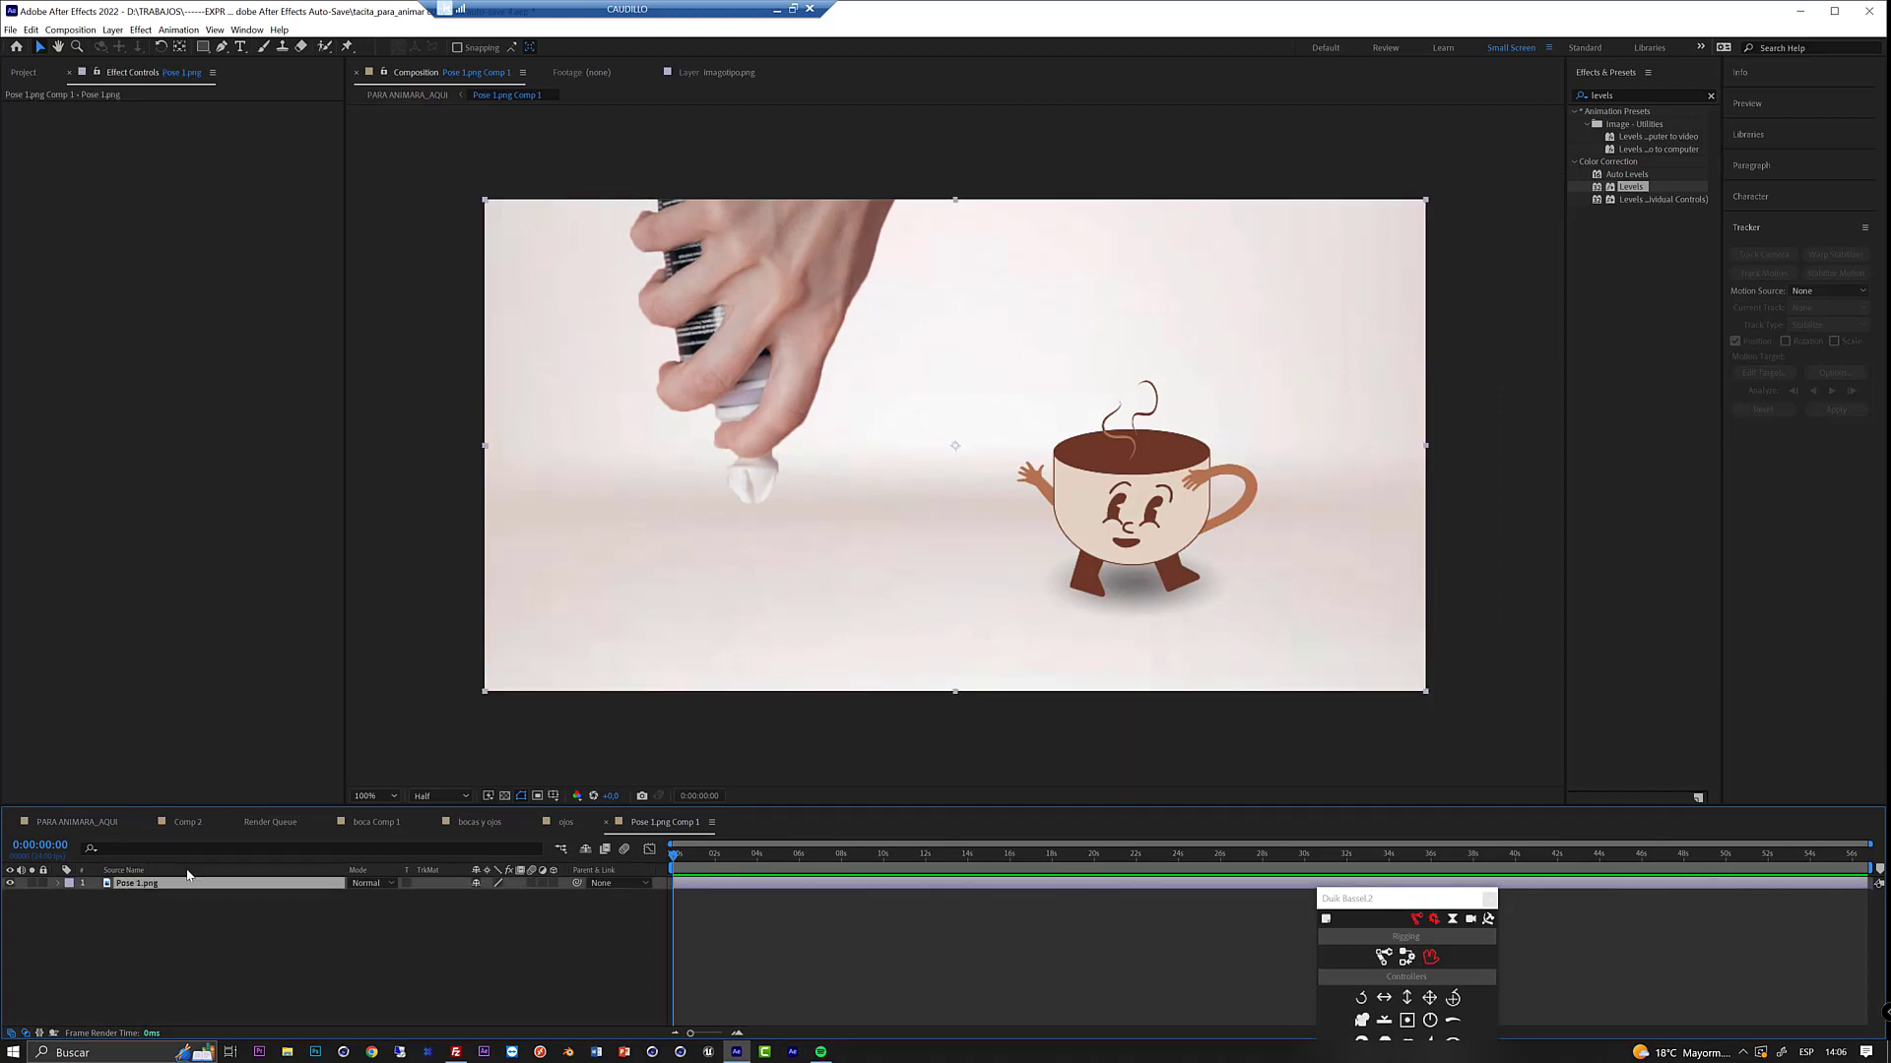
key("ctrl+d")
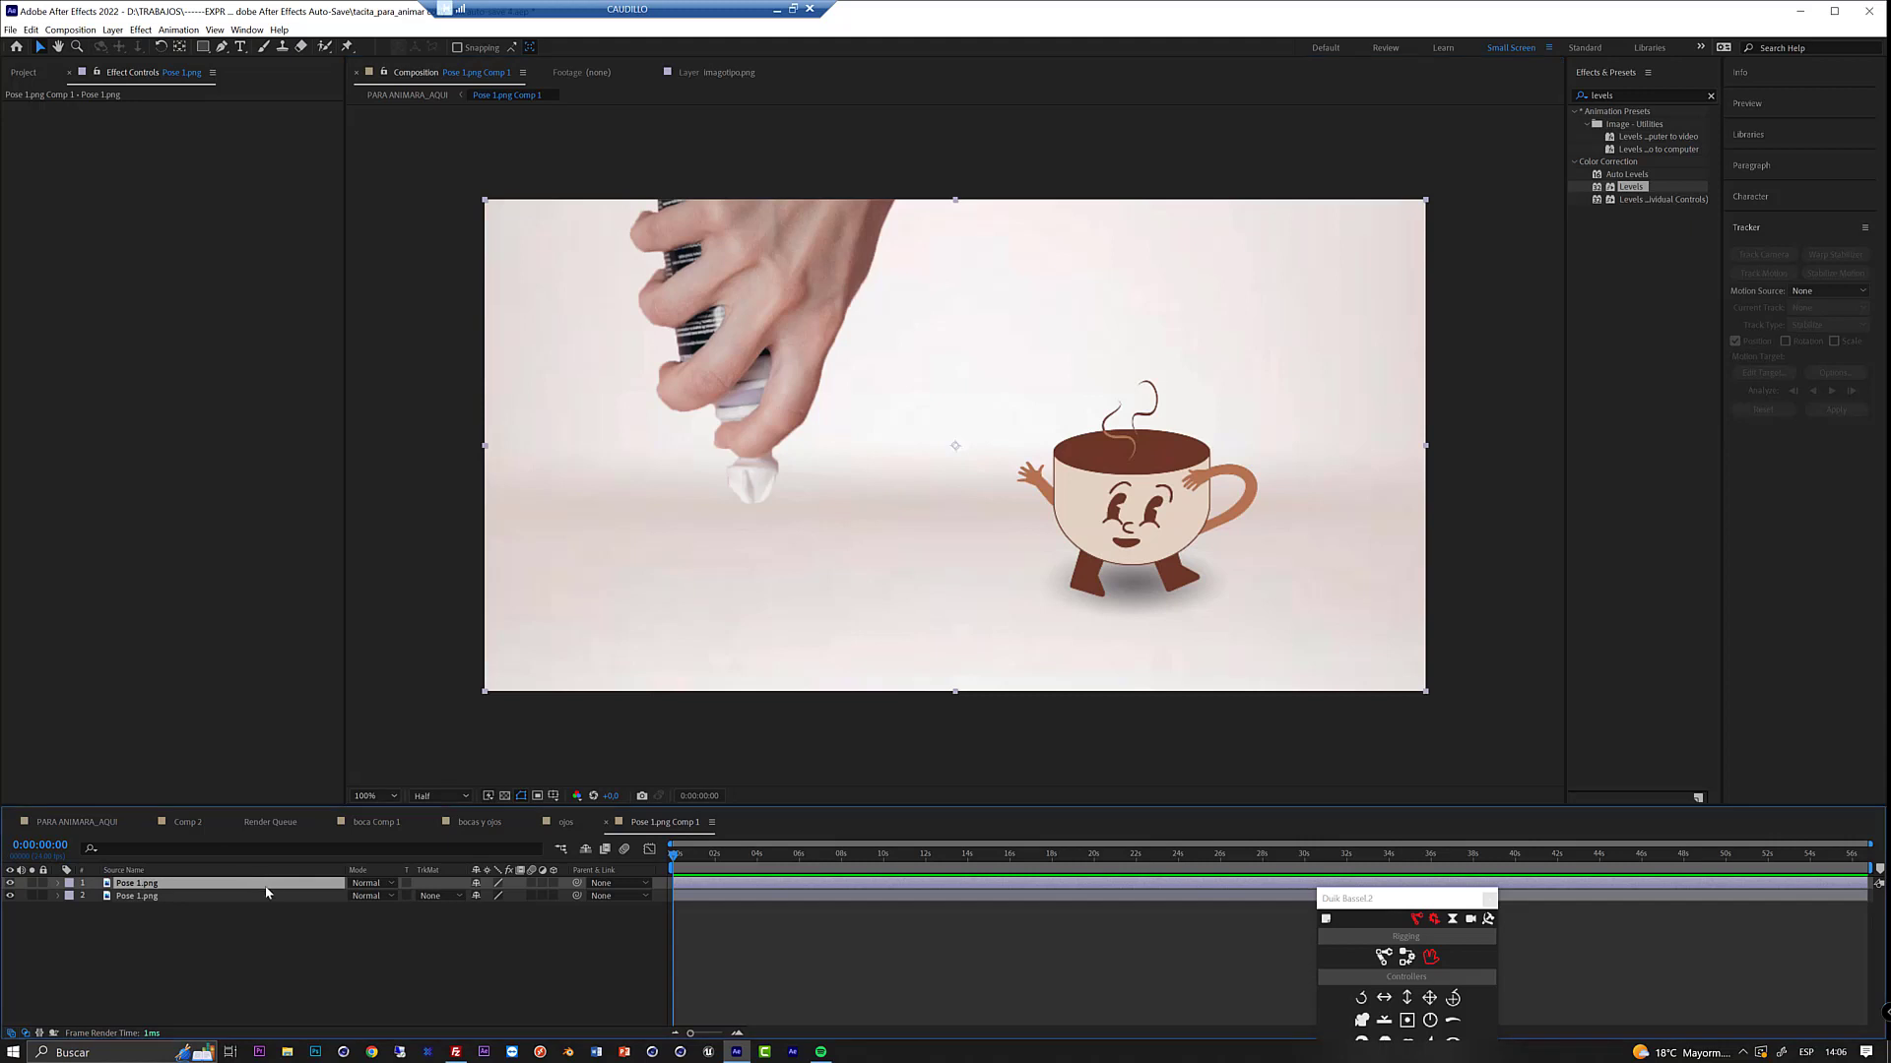
key("p")
left_click_drag(972, 488, 1031, 486)
key("s")
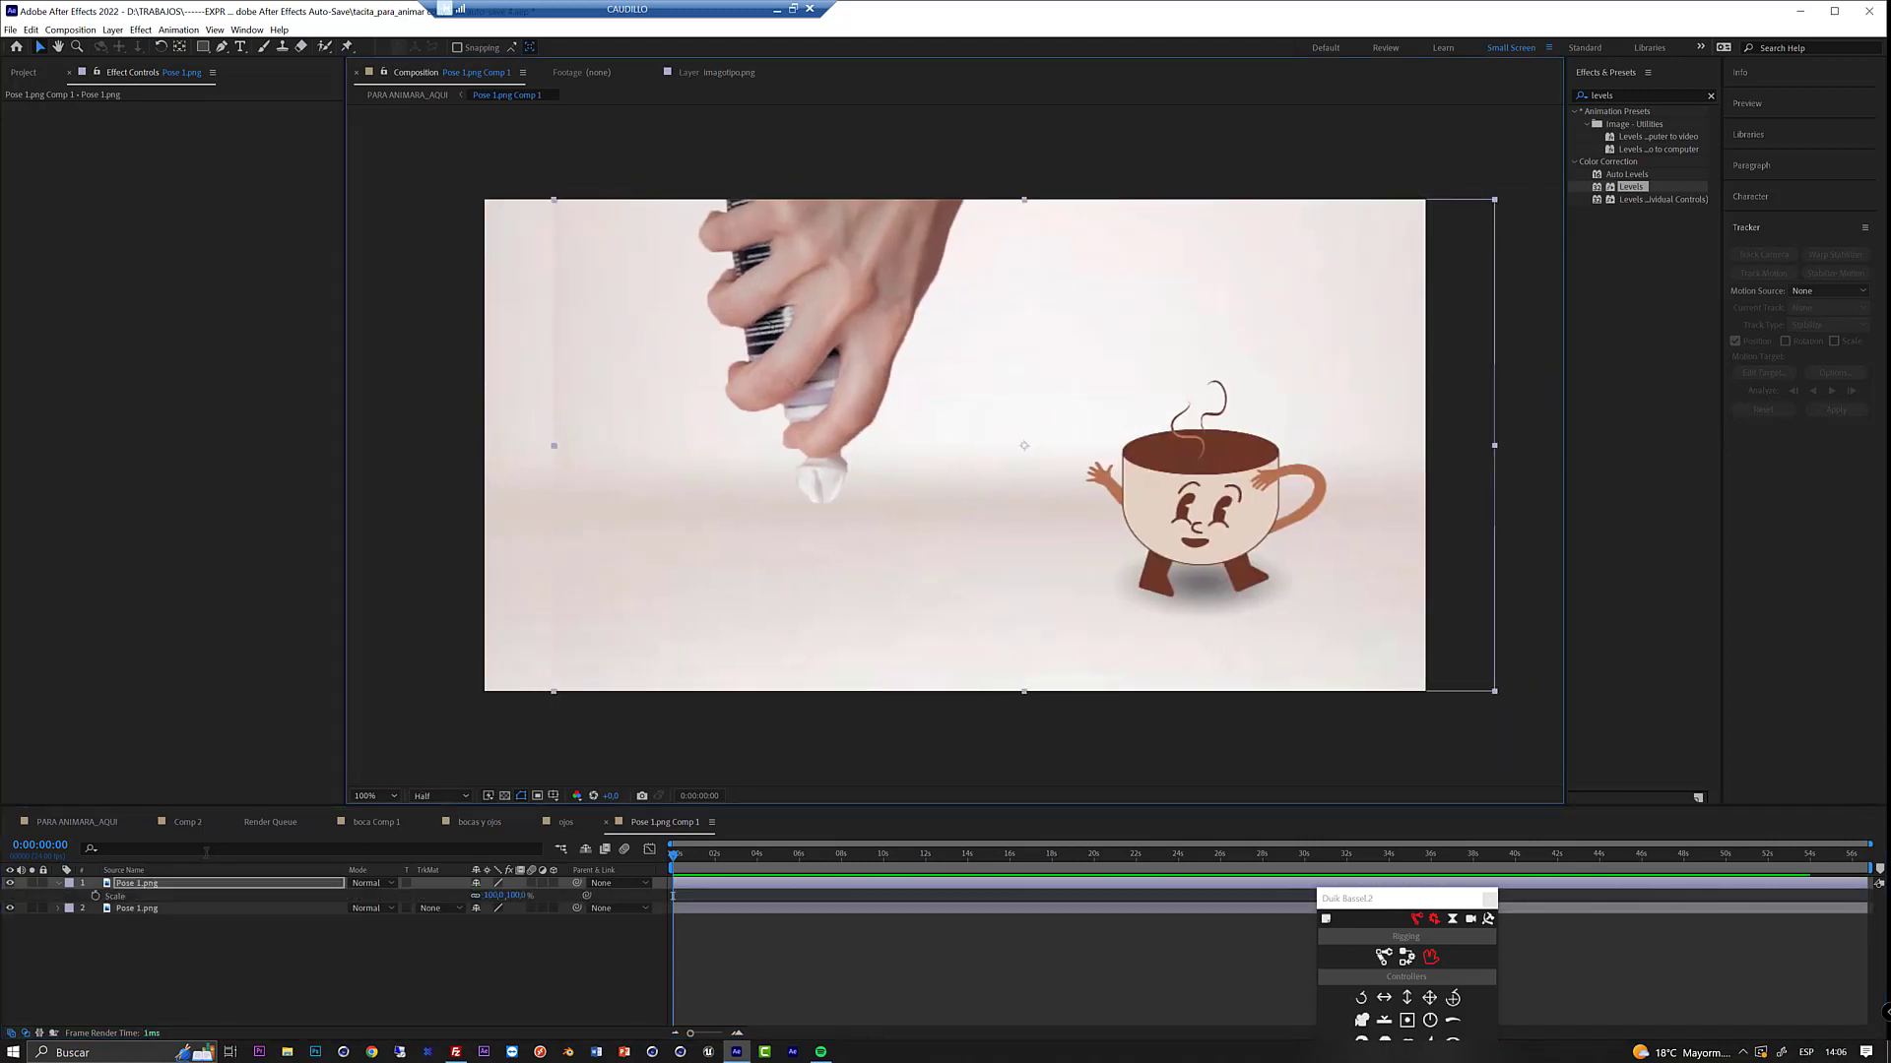
left_click(476, 895)
left_click_drag(490, 895, 1266, 564)
- Draw a closed Pen mask on the stretched copy so that its clean background covers the printed cup
left_click(222, 46)
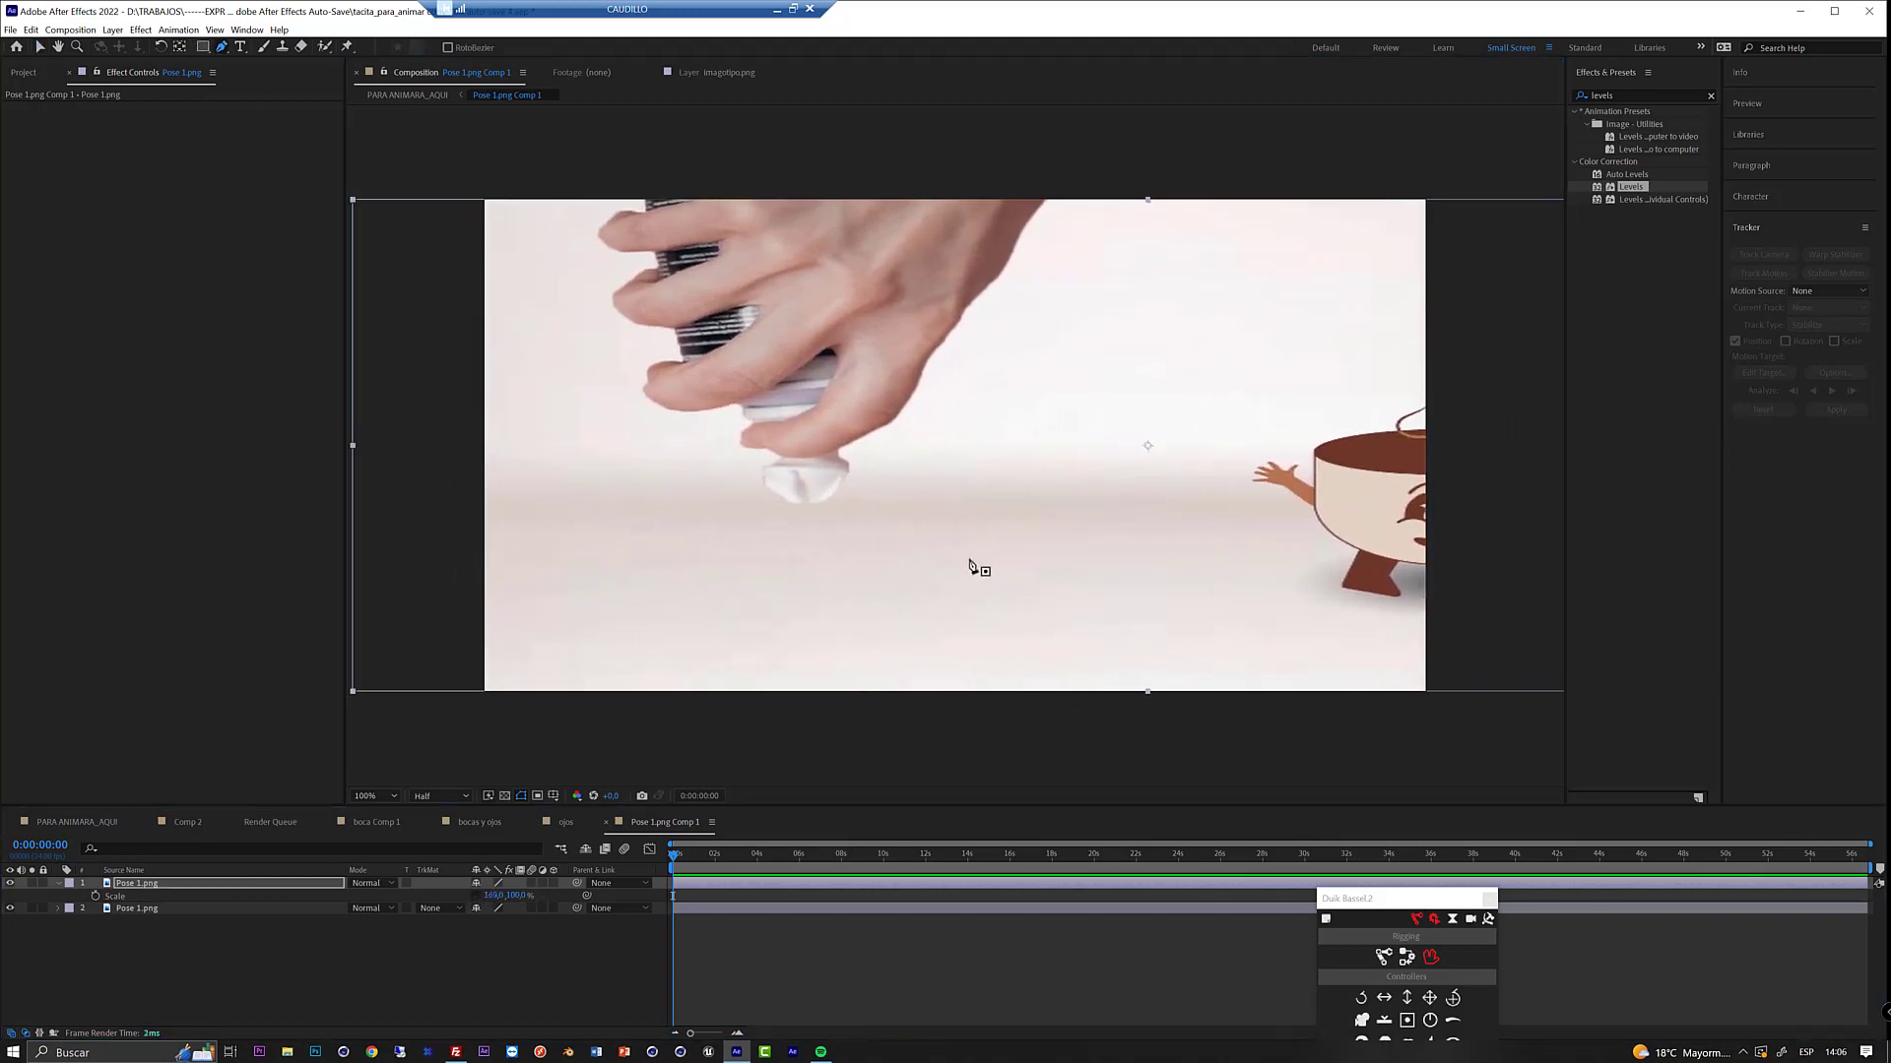
left_click_drag(966, 600, 943, 549)
left_click_drag(942, 420, 950, 399)
left_click_drag(1078, 261, 1136, 240)
left_click_drag(1256, 264, 1275, 272)
left_click(1278, 328)
left_click_drag(1228, 418, 1219, 447)
left_click_drag(1220, 514, 1249, 551)
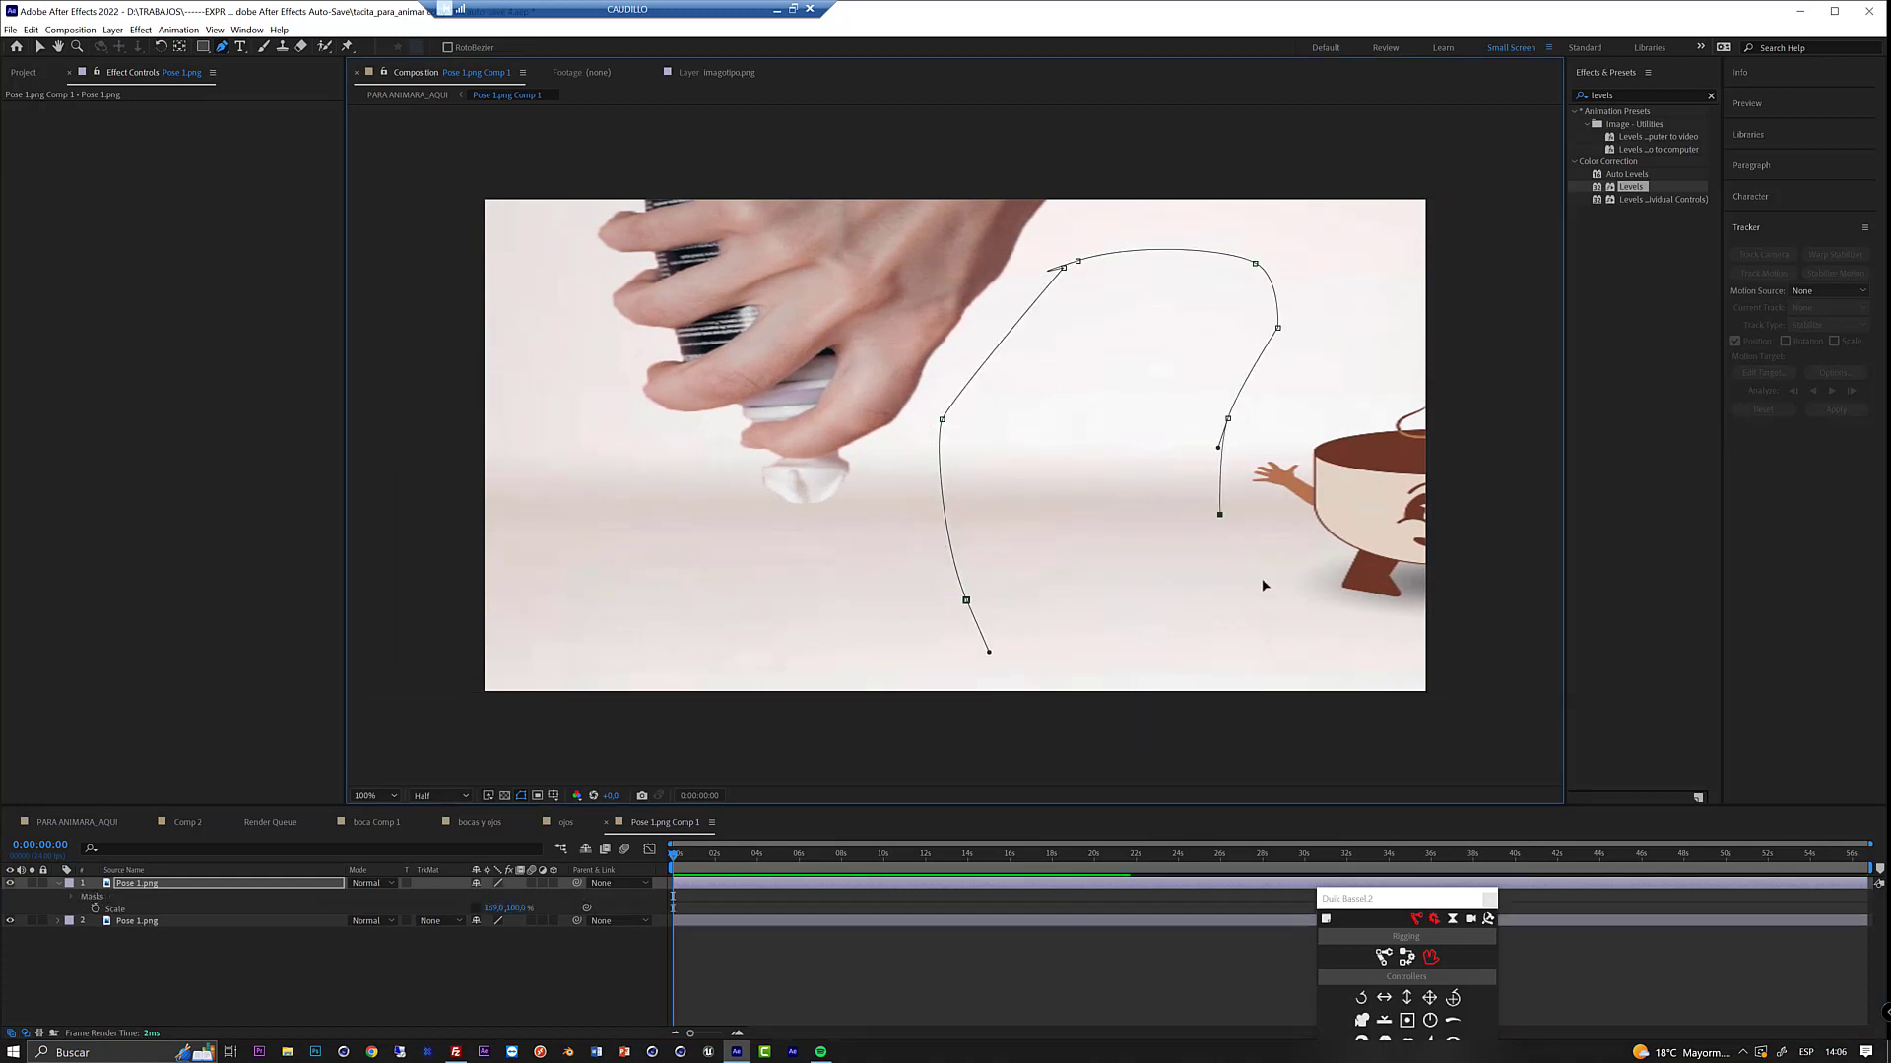
left_click_drag(1287, 627, 1262, 658)
left_click(1186, 692)
left_click(984, 660)
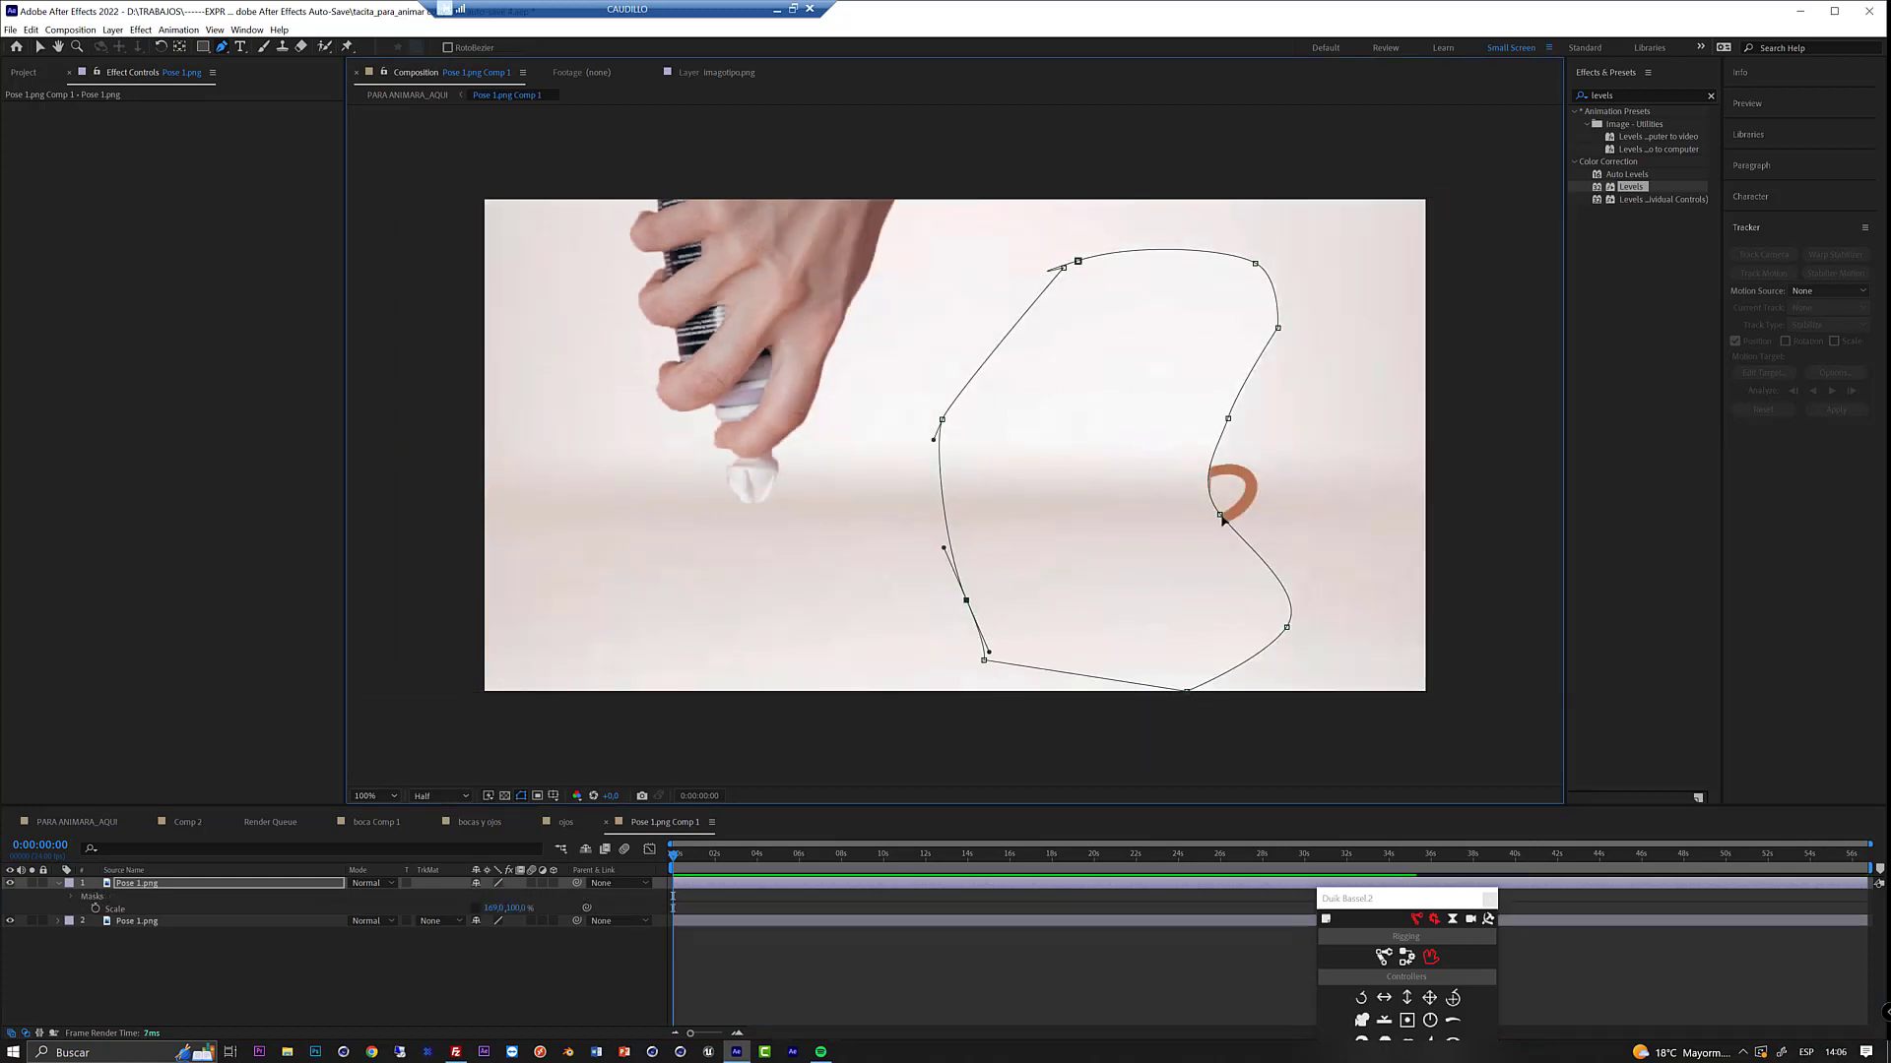
- Widen the mask over the cup handle and shift the copy's content to the right within the mask
left_click_drag(1220, 514, 1274, 521)
left_click_drag(1228, 419, 1258, 433)
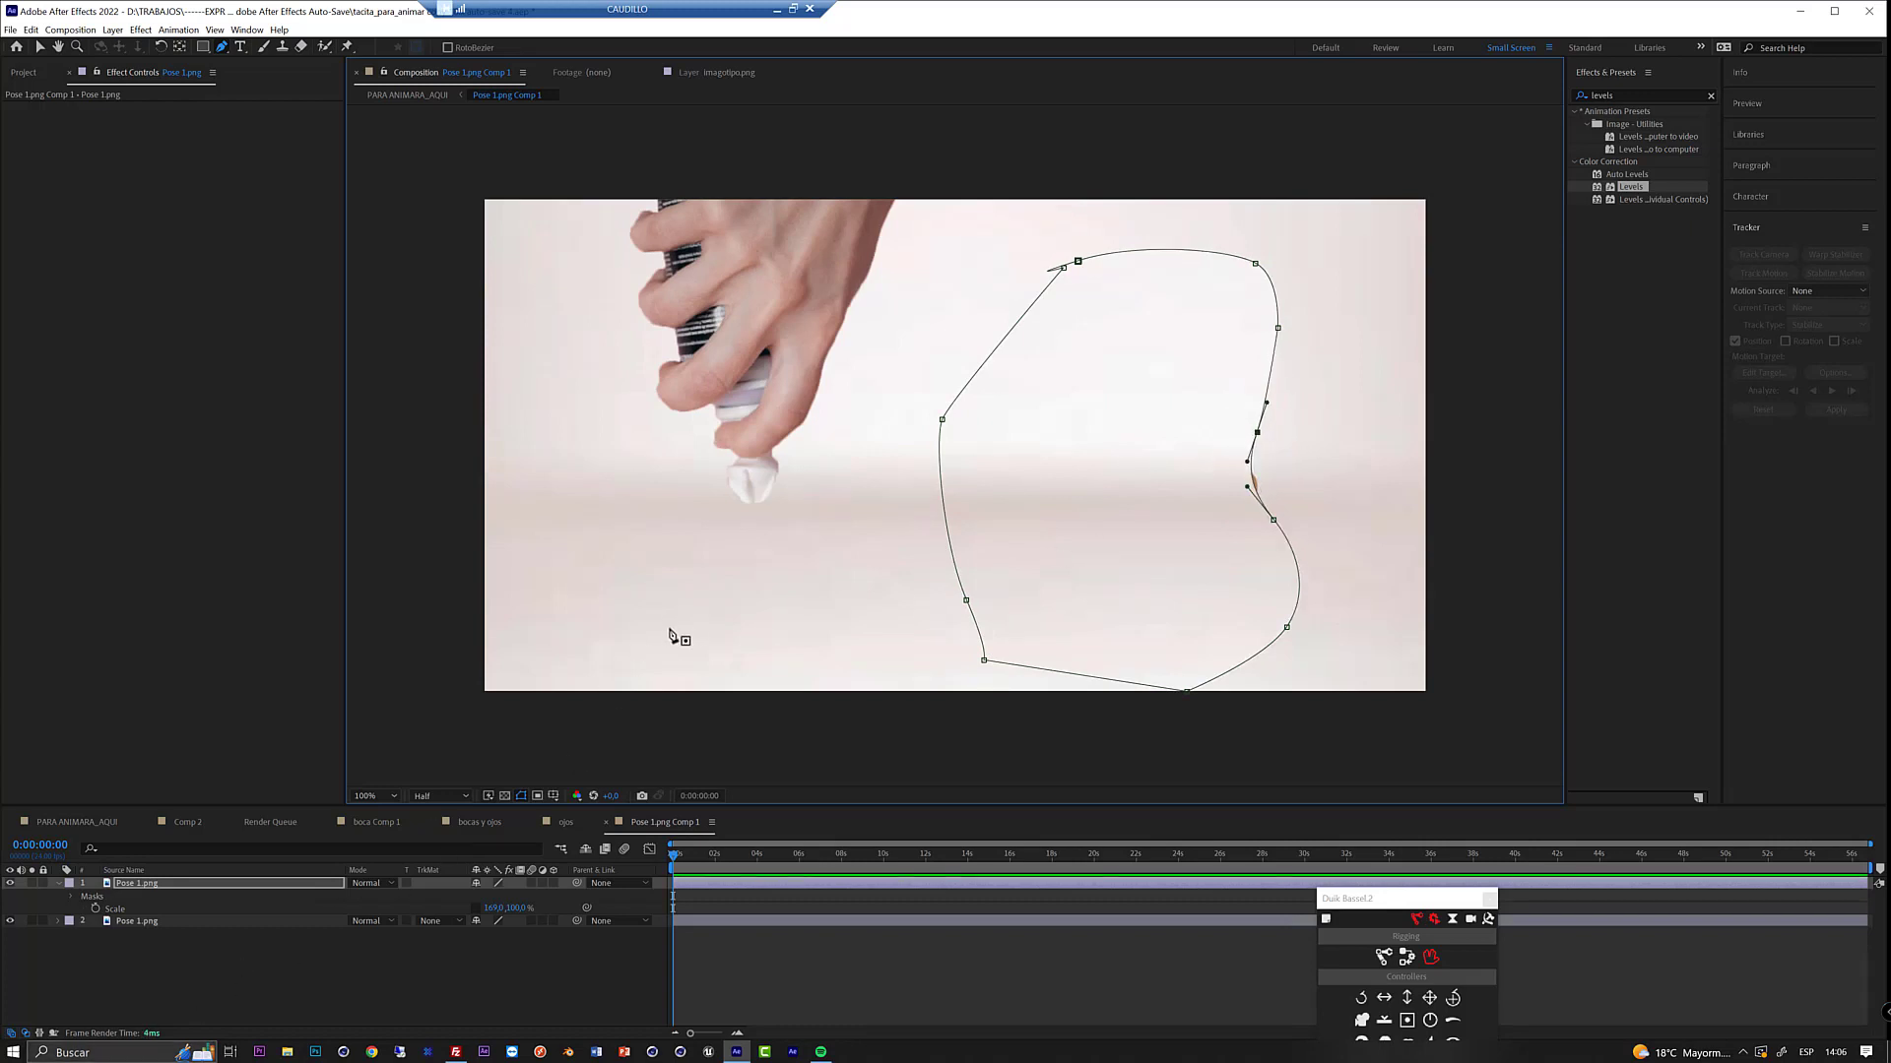
key("v")
left_click_drag(1053, 477, 1123, 483)
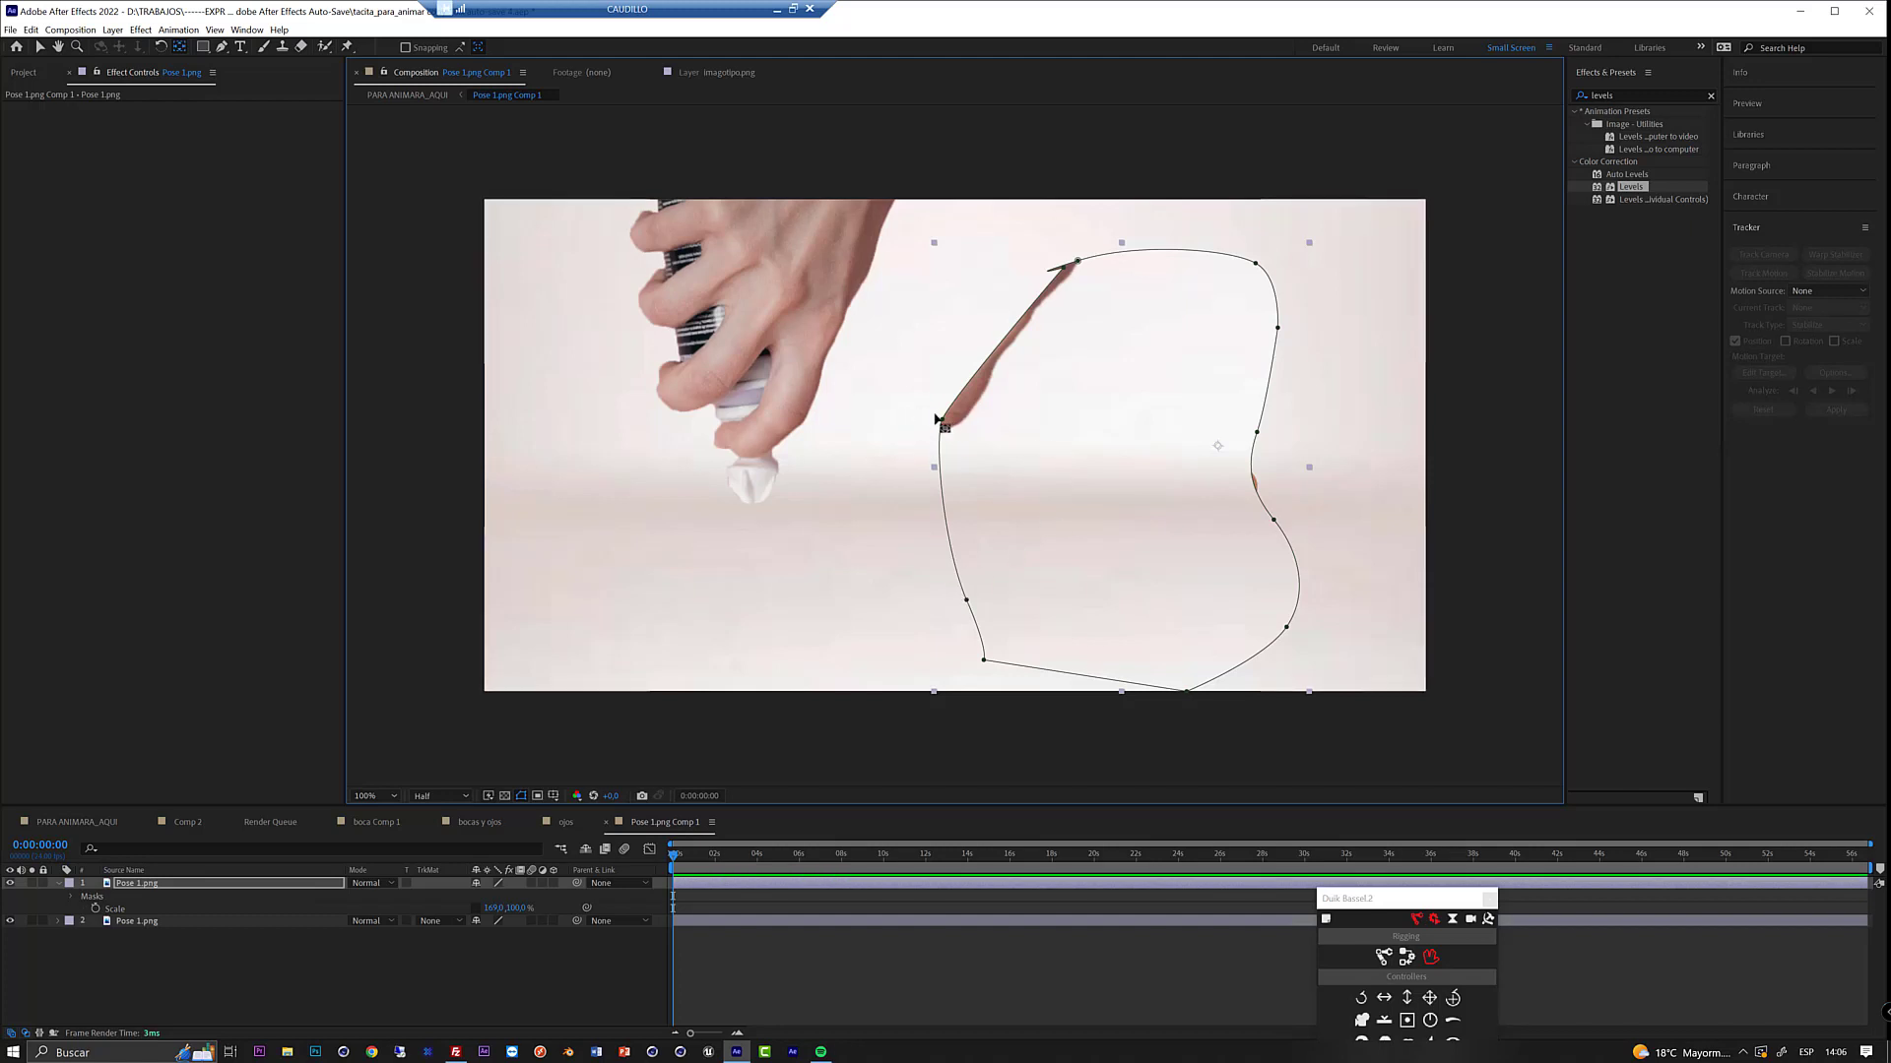
- Pull the mask's left edge in to exclude the hand, delete its extra upper-left point, and extend the right edge past the handle
key("v")
left_click_drag(942, 421, 993, 431)
left_click_drag(1077, 263, 1139, 261)
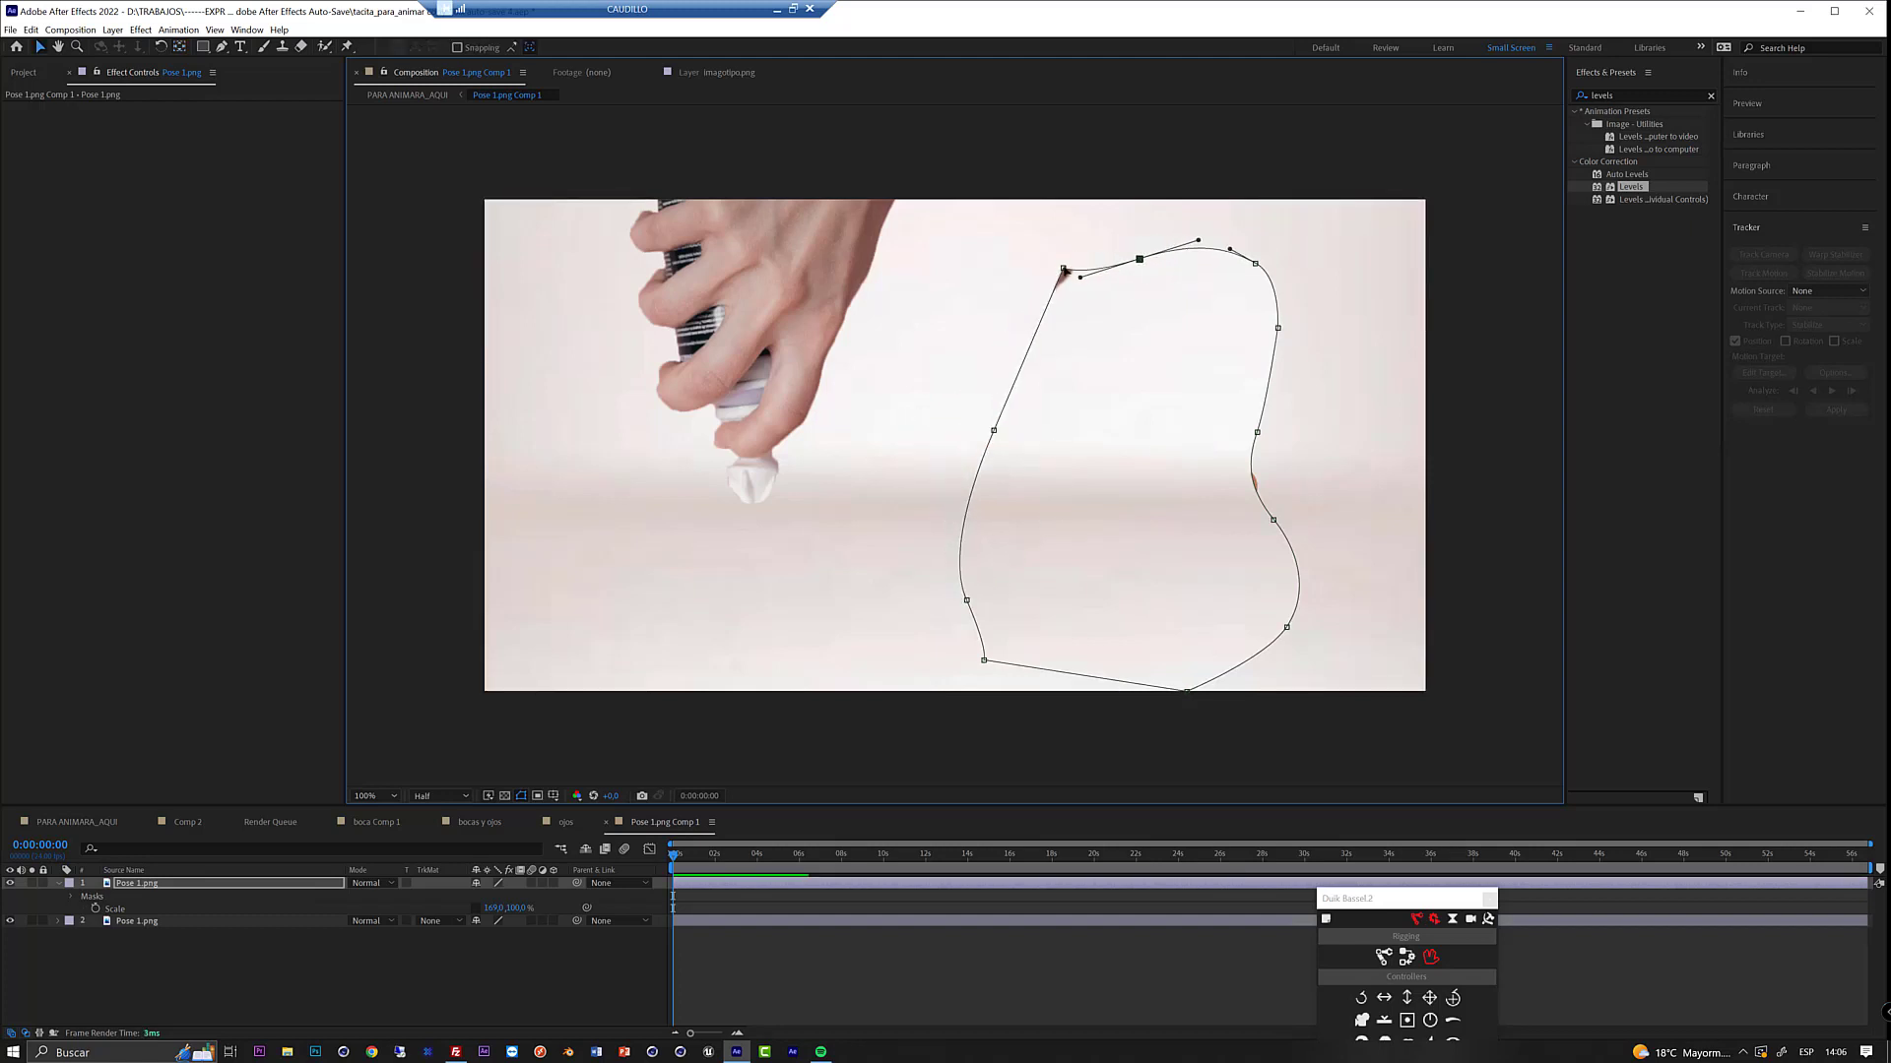
left_click(1063, 269)
key("Delete")
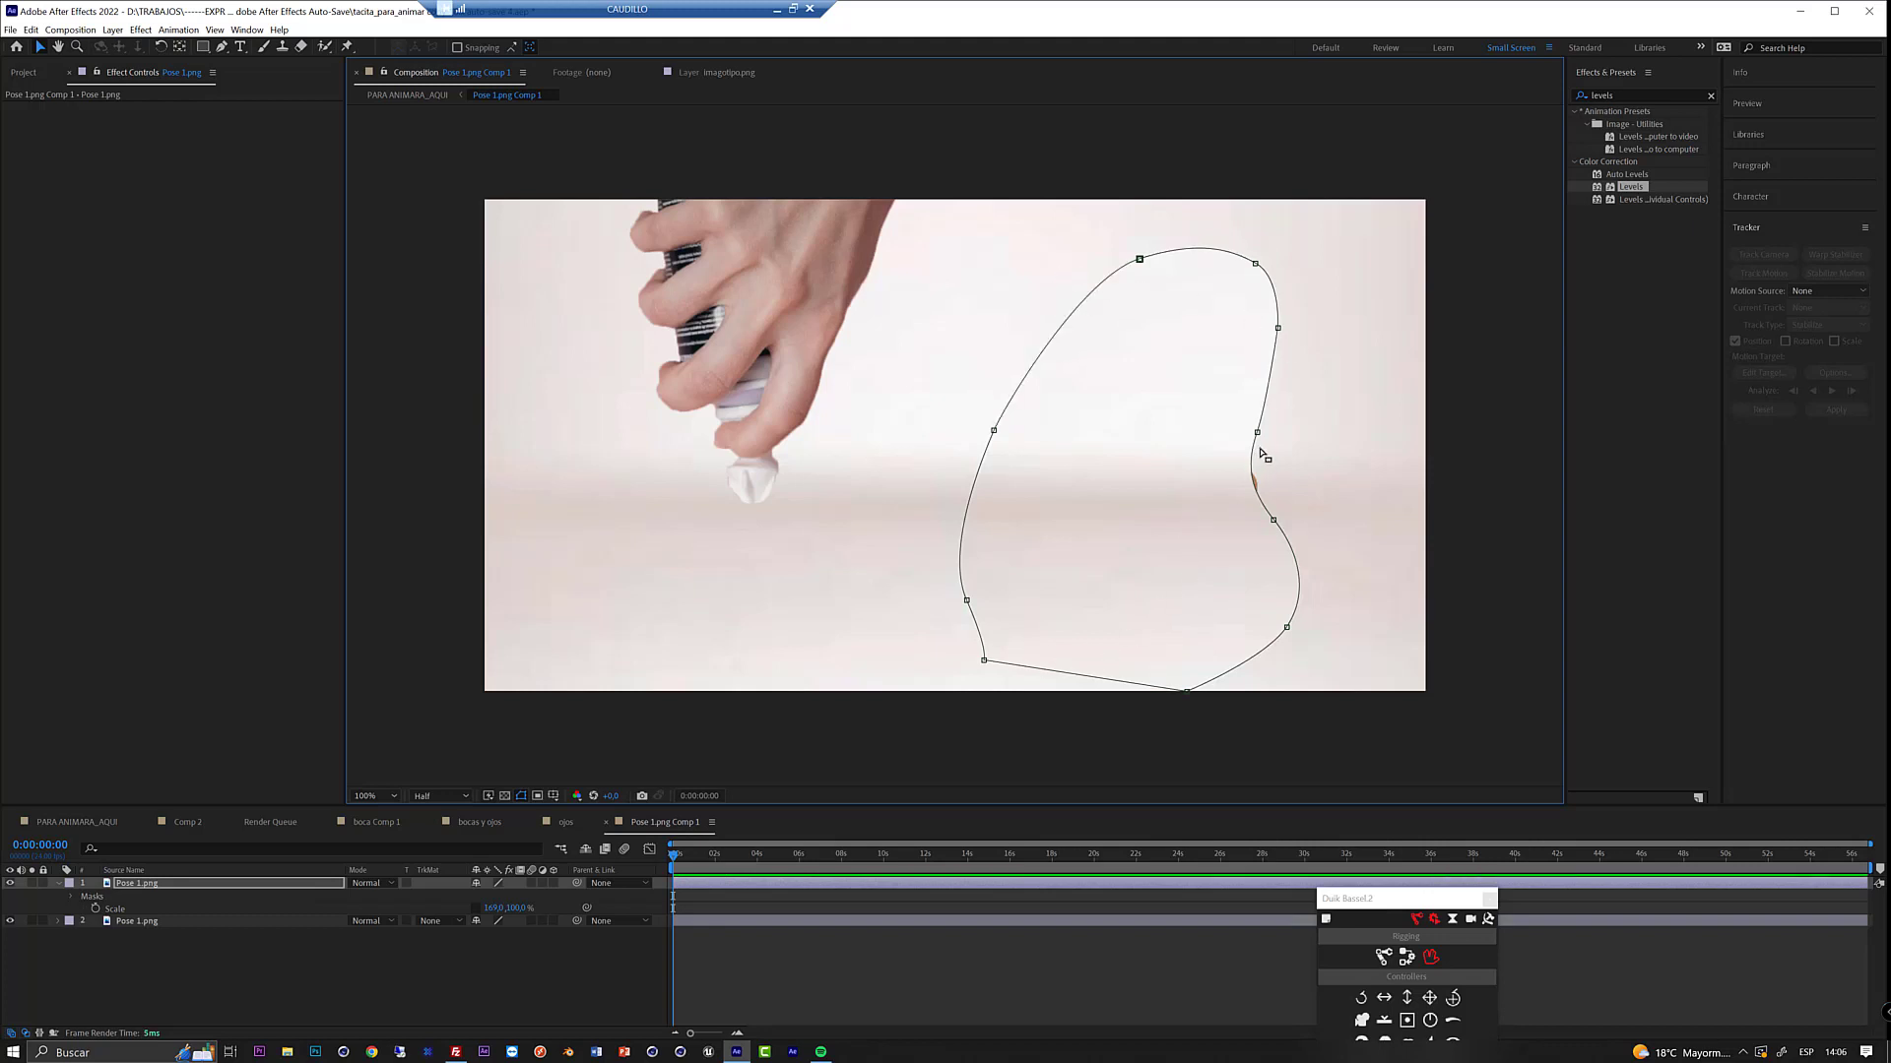
left_click_drag(1260, 432, 1288, 433)
left_click_drag(1273, 520, 1286, 521)
- Feather Mask 1 on the upper Pose 1.png layer by 37 pixels
key("f")
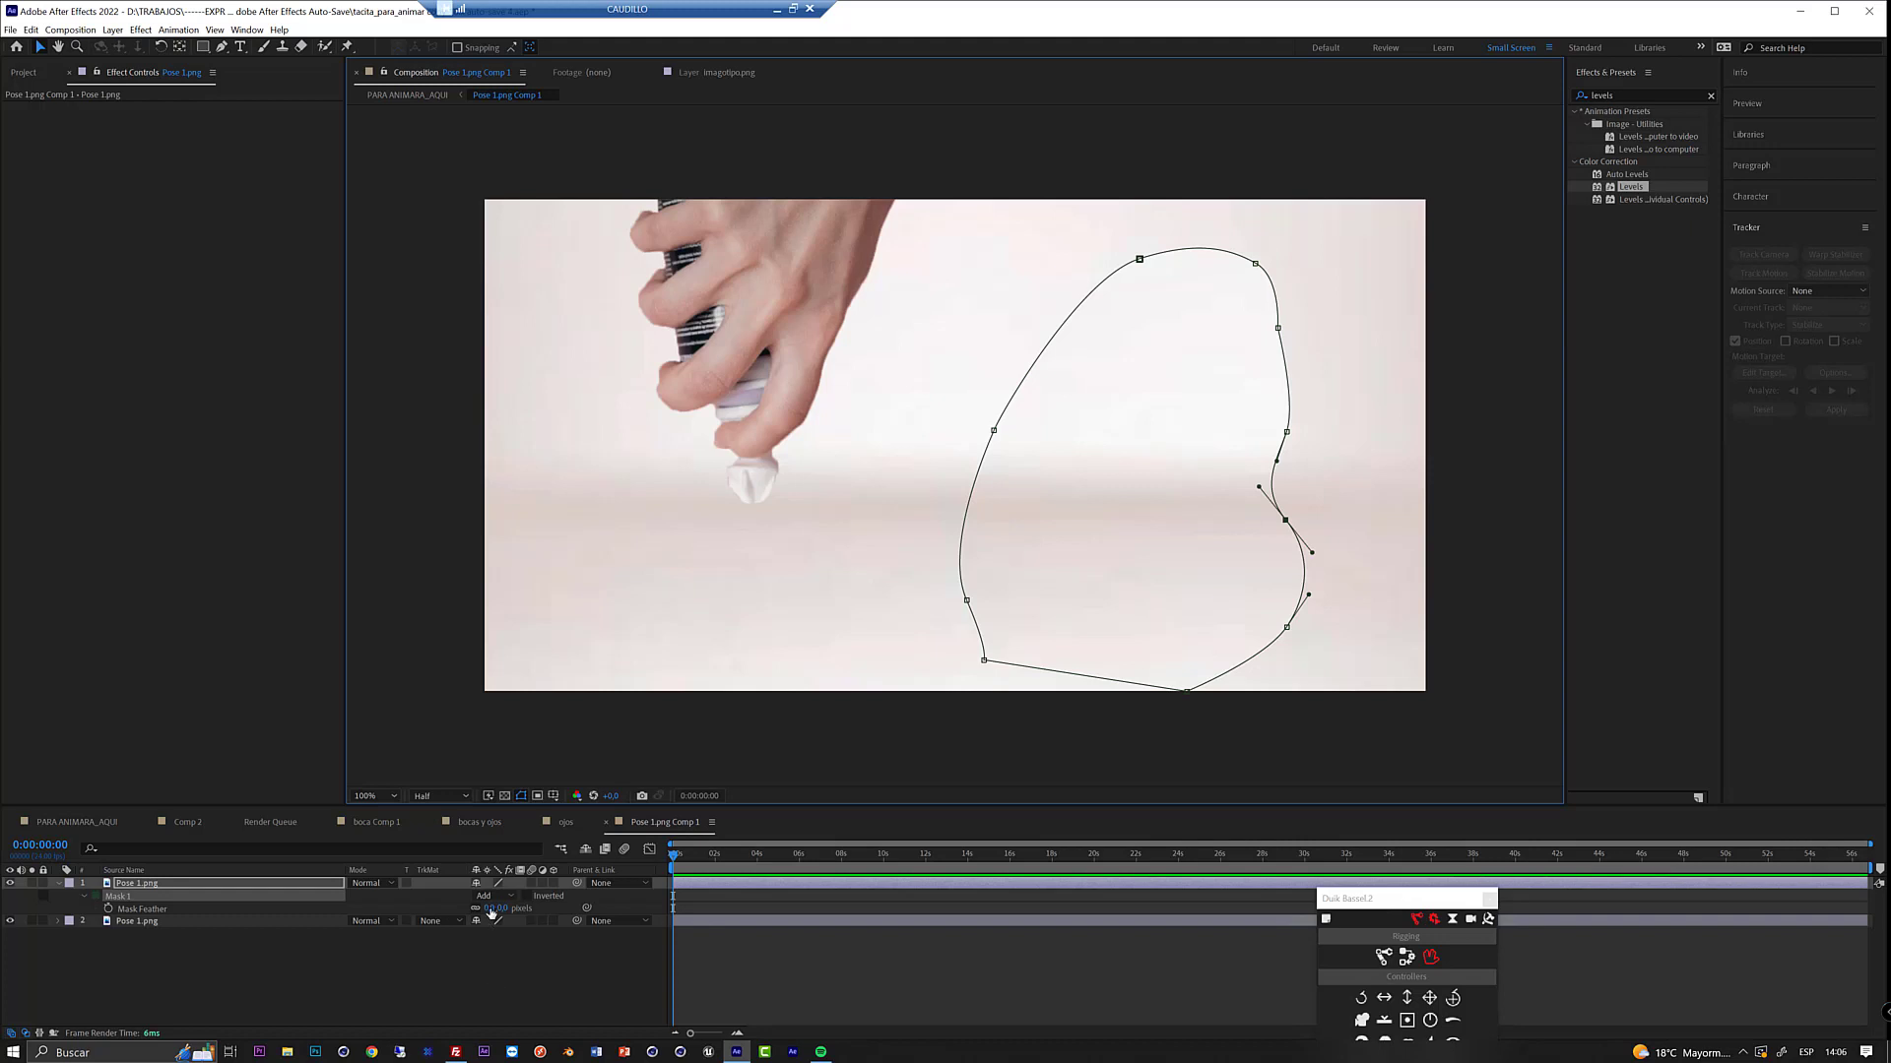
left_click(491, 908)
type("37")
key("Return")
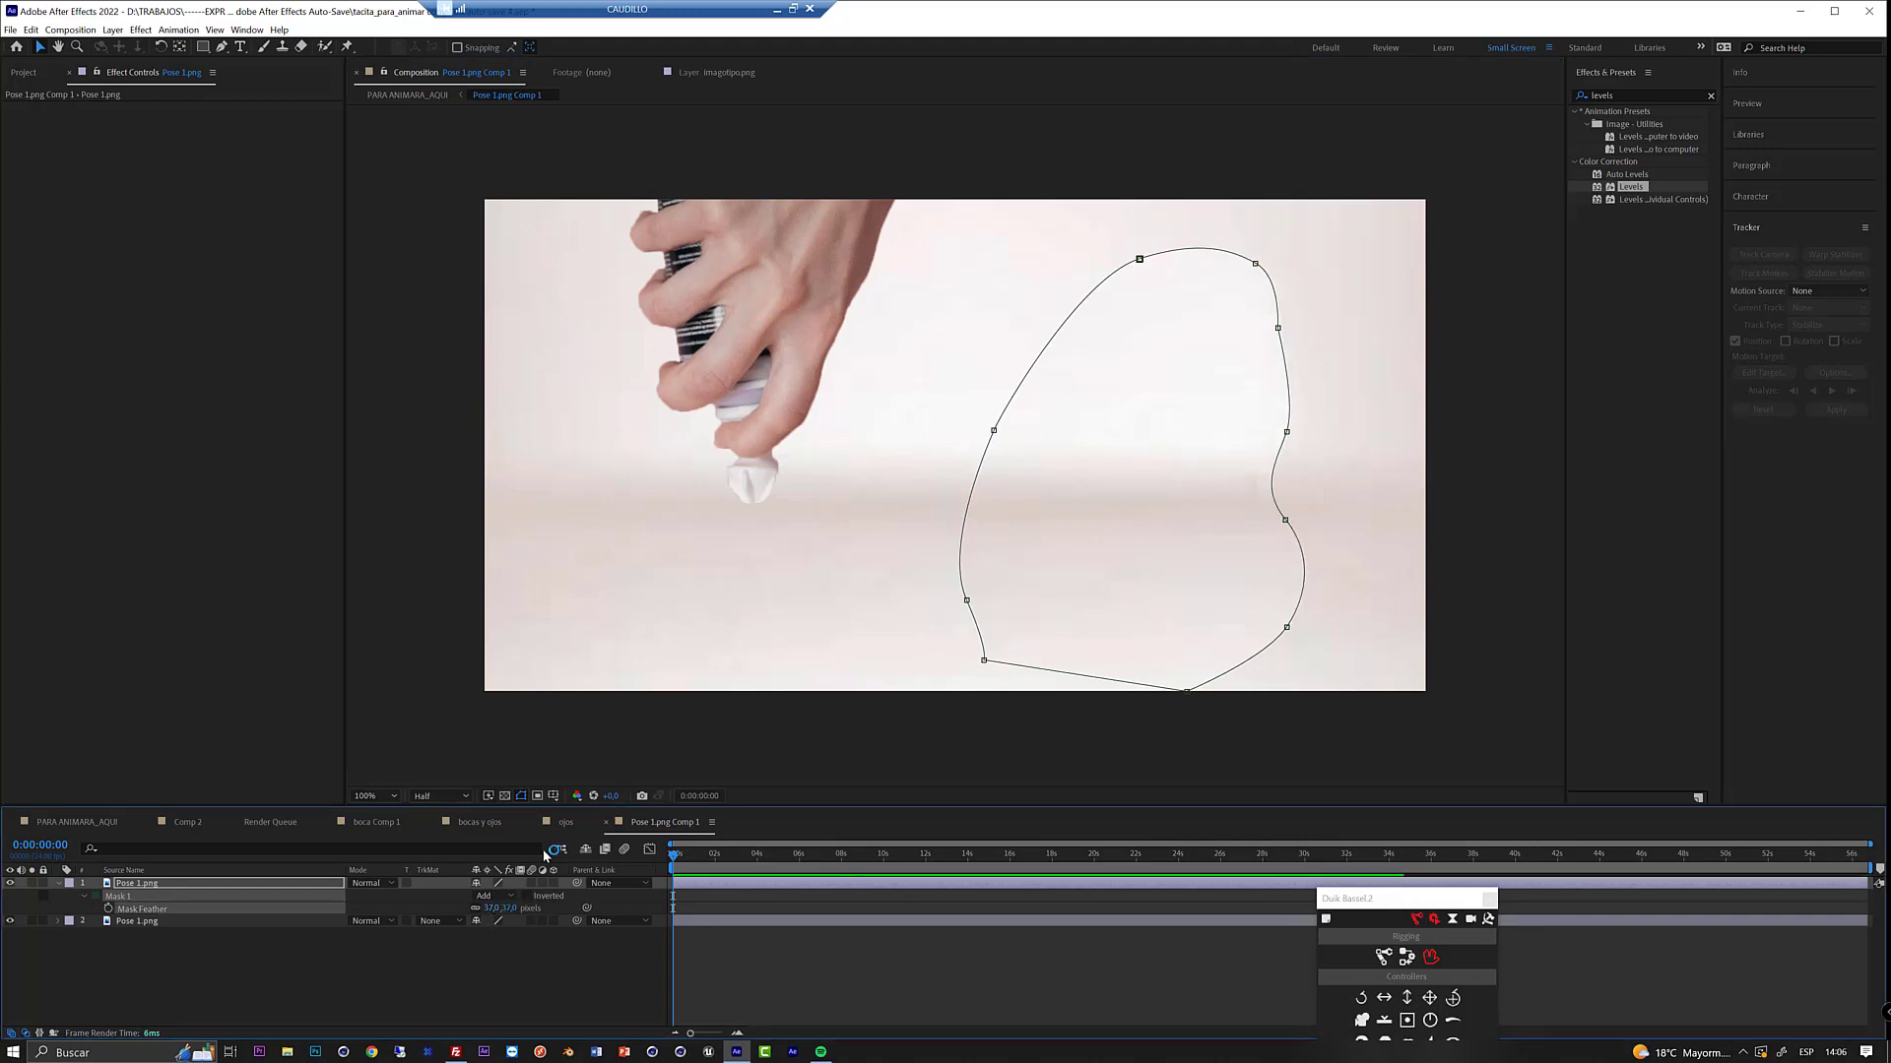
- Return to the PARA ANIMARA_AQUI composition and lock the Pose 1.png Comp 1 layer
left_click(77, 821)
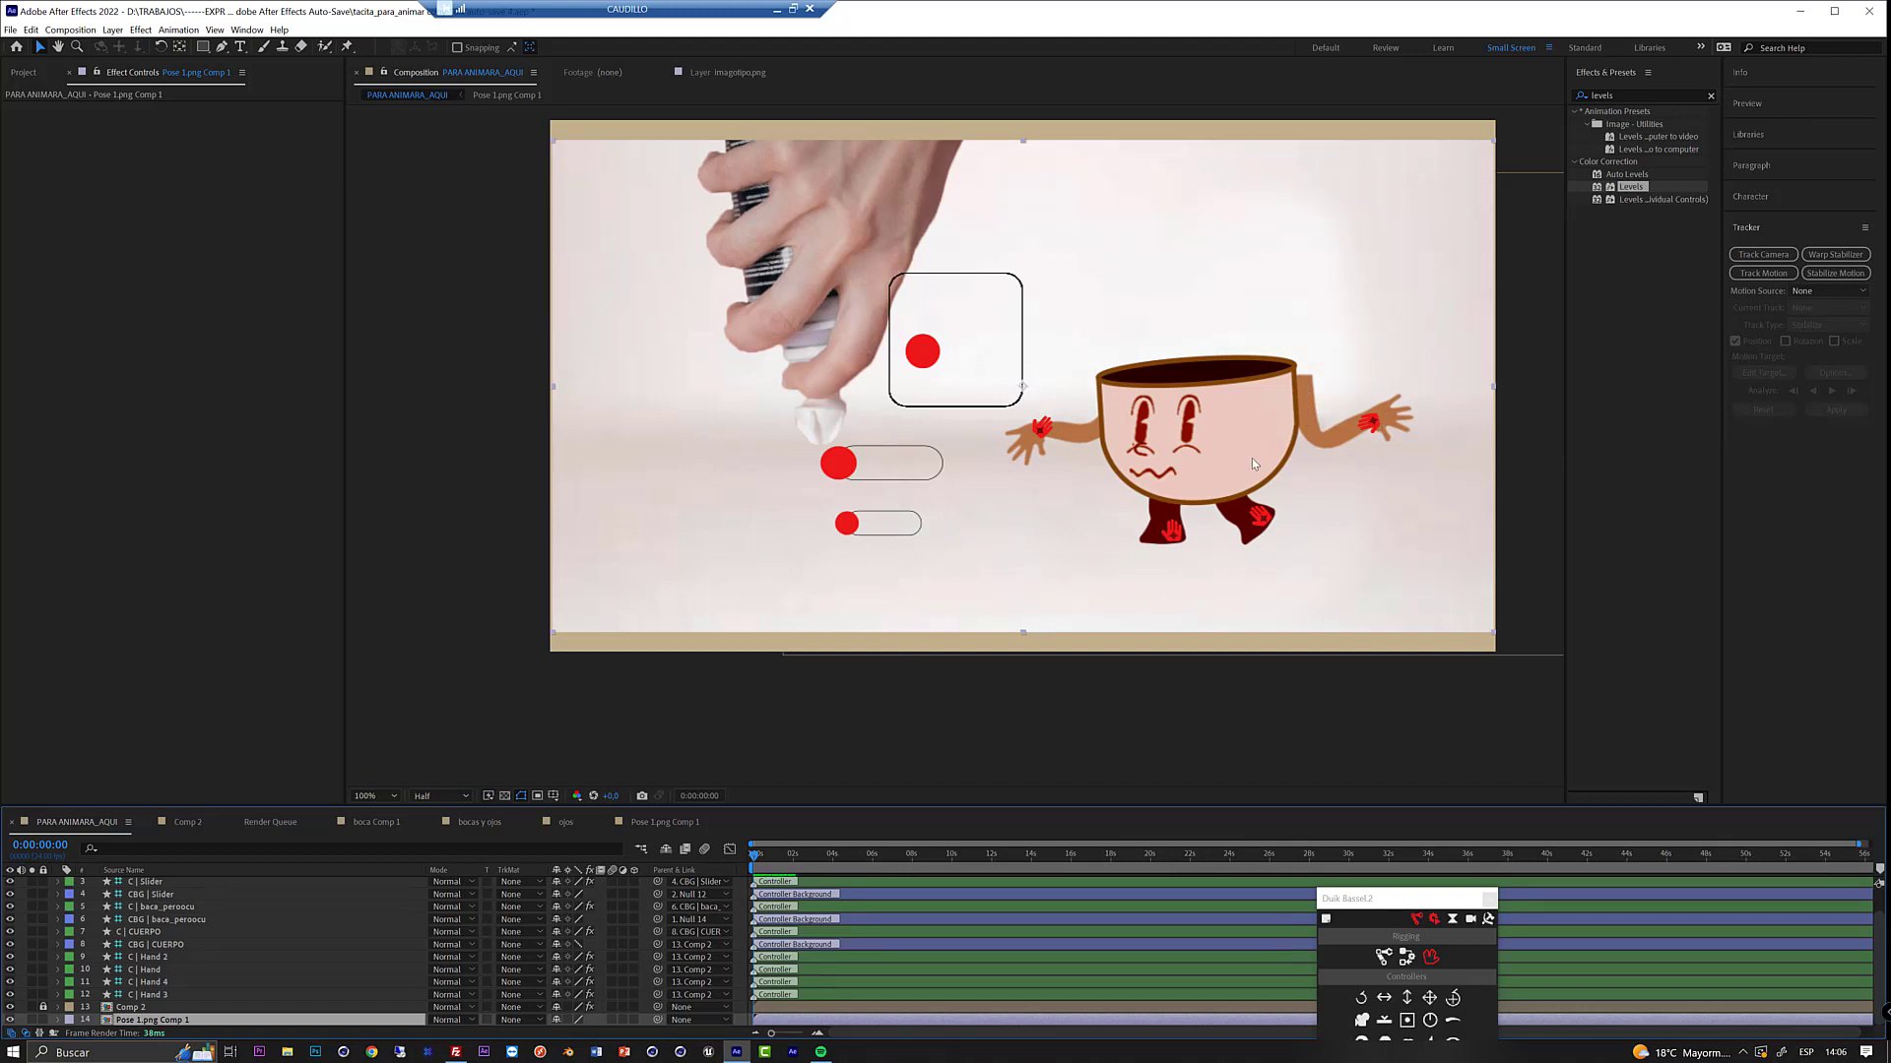
left_click_drag(1037, 431, 1034, 434)
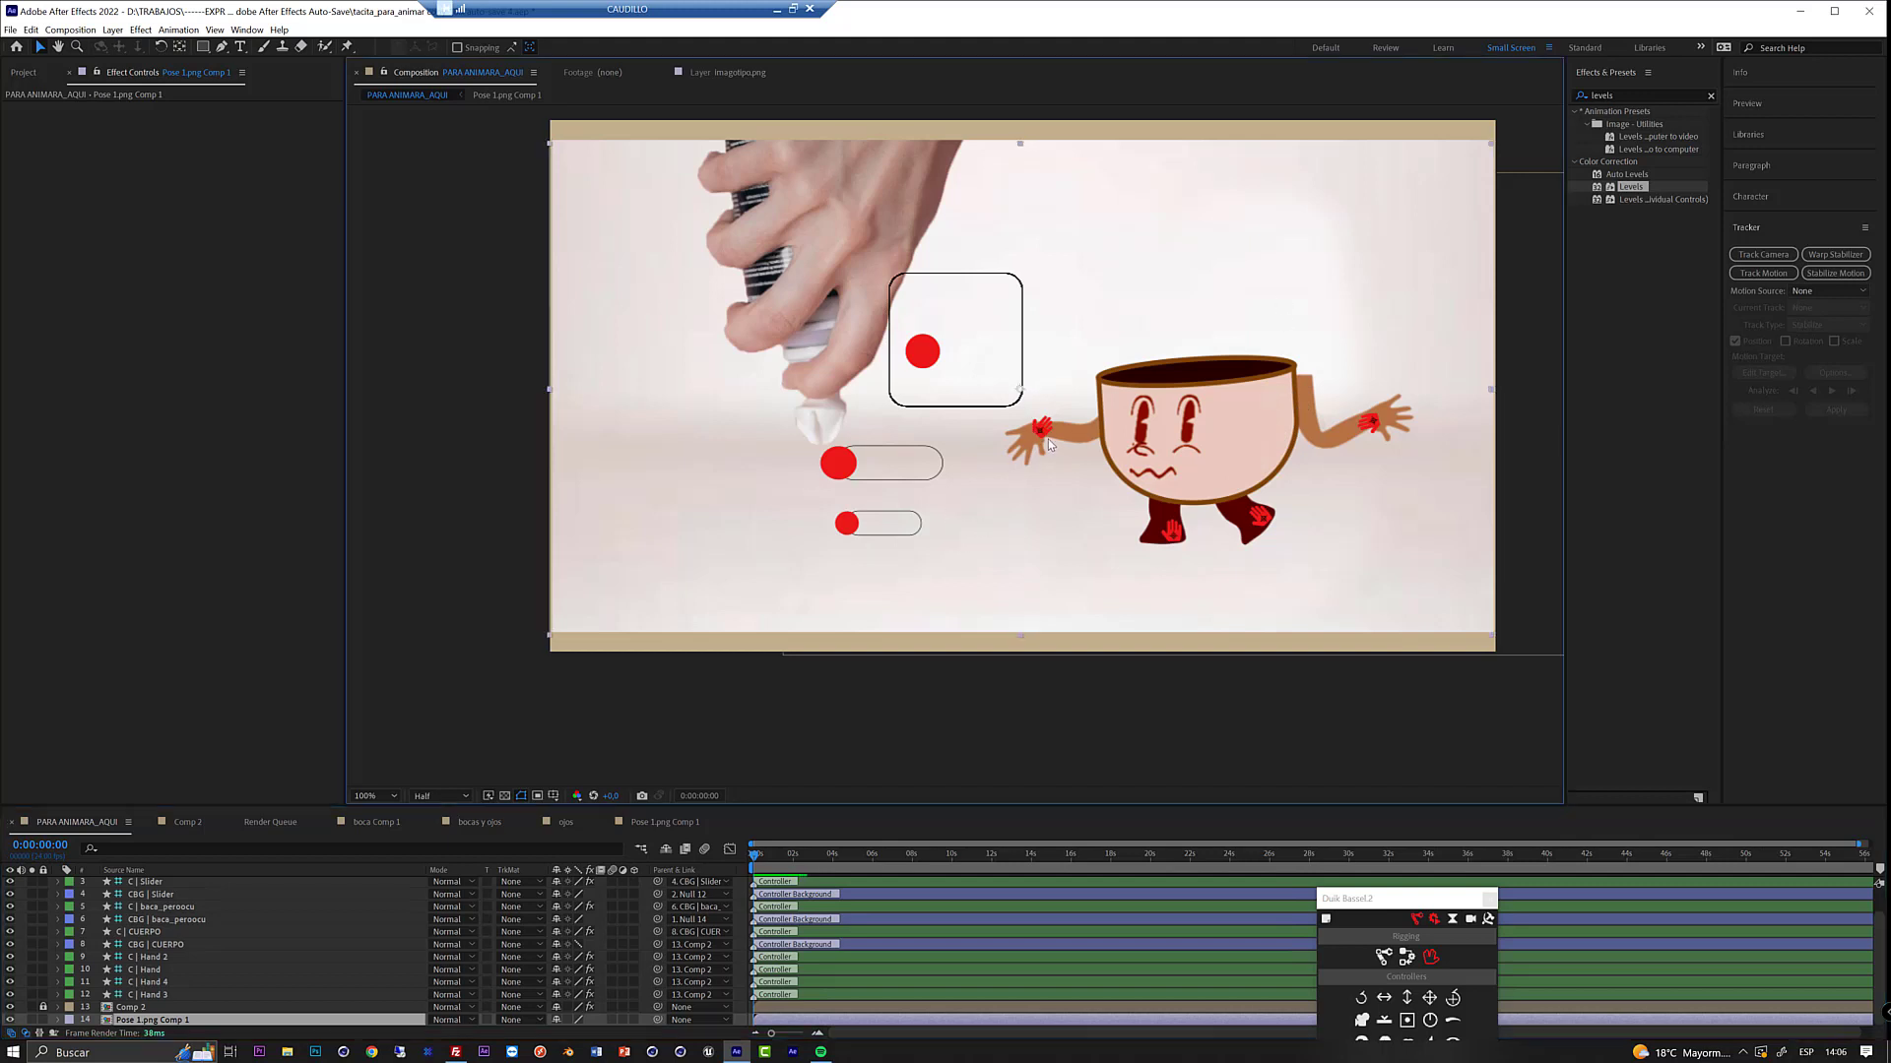
left_click(42, 1019)
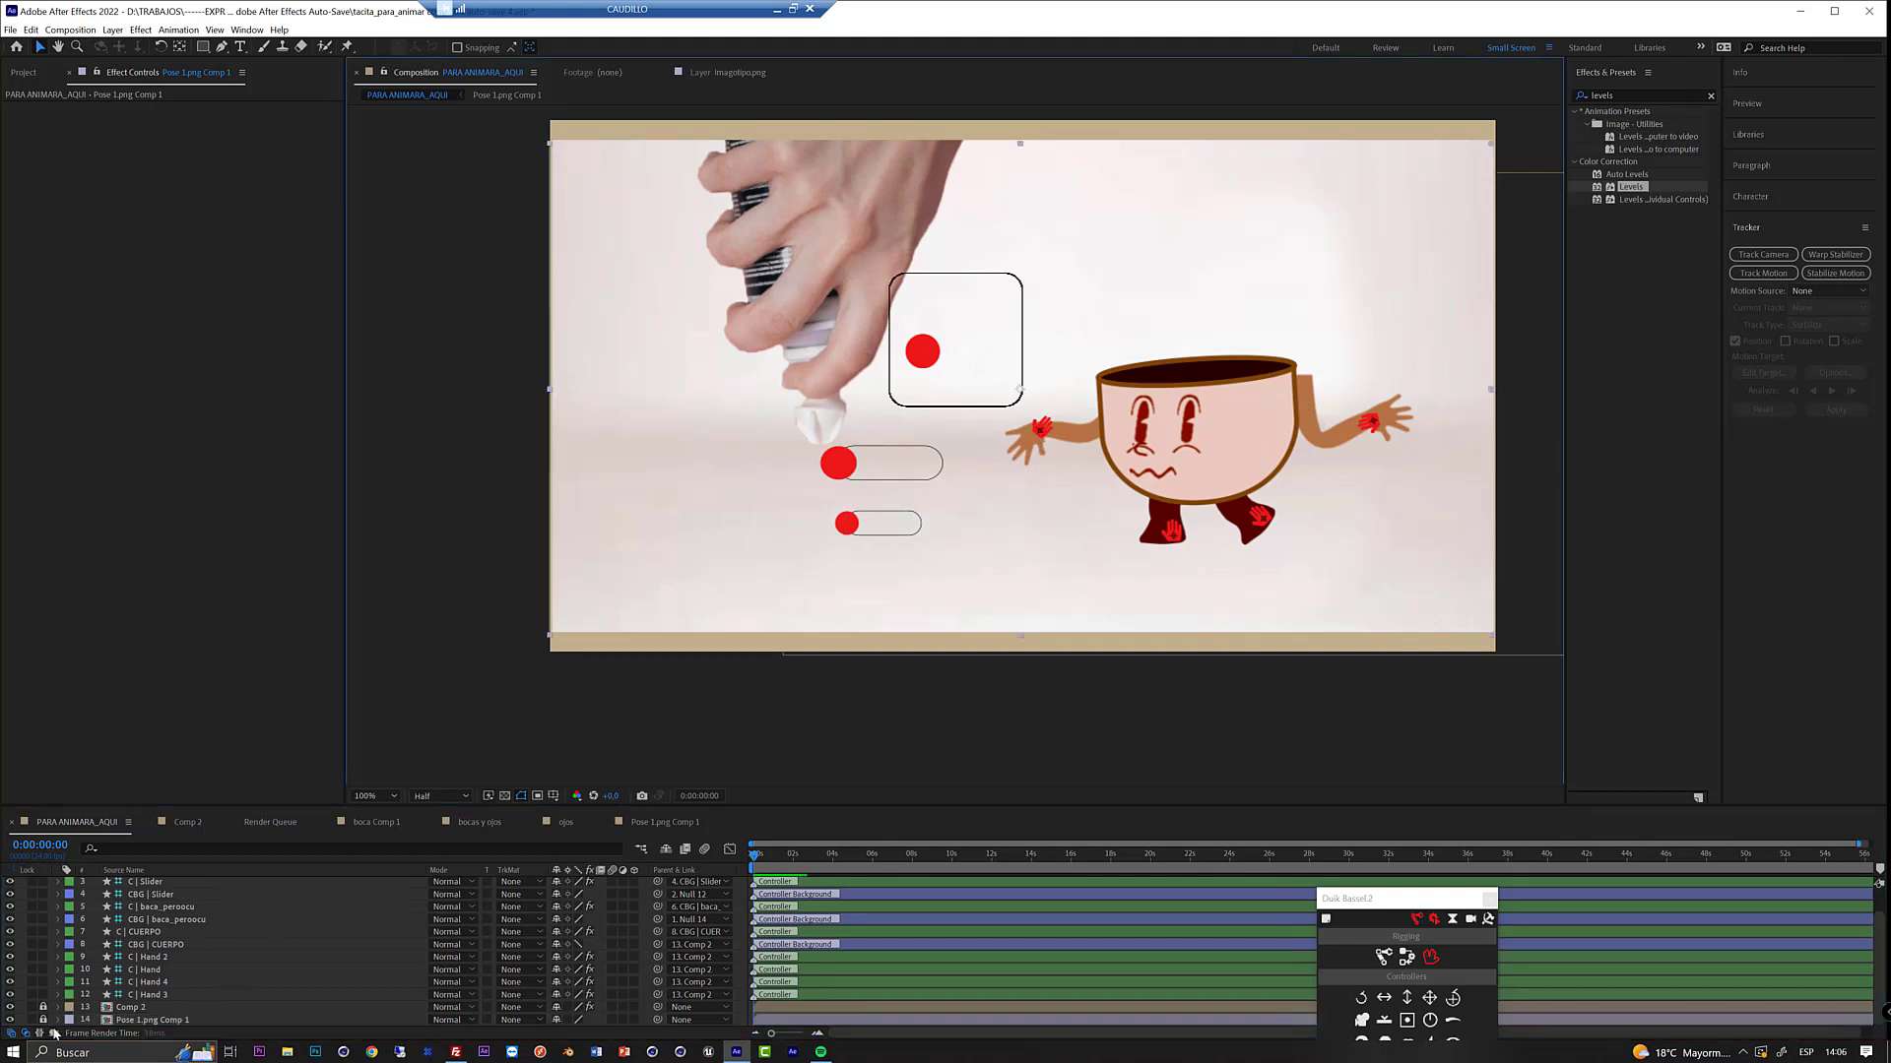
- Rotate C | Hand 3 so the left hand points upward, and rotate C | Hand 4 slightly downward
left_click(1043, 437)
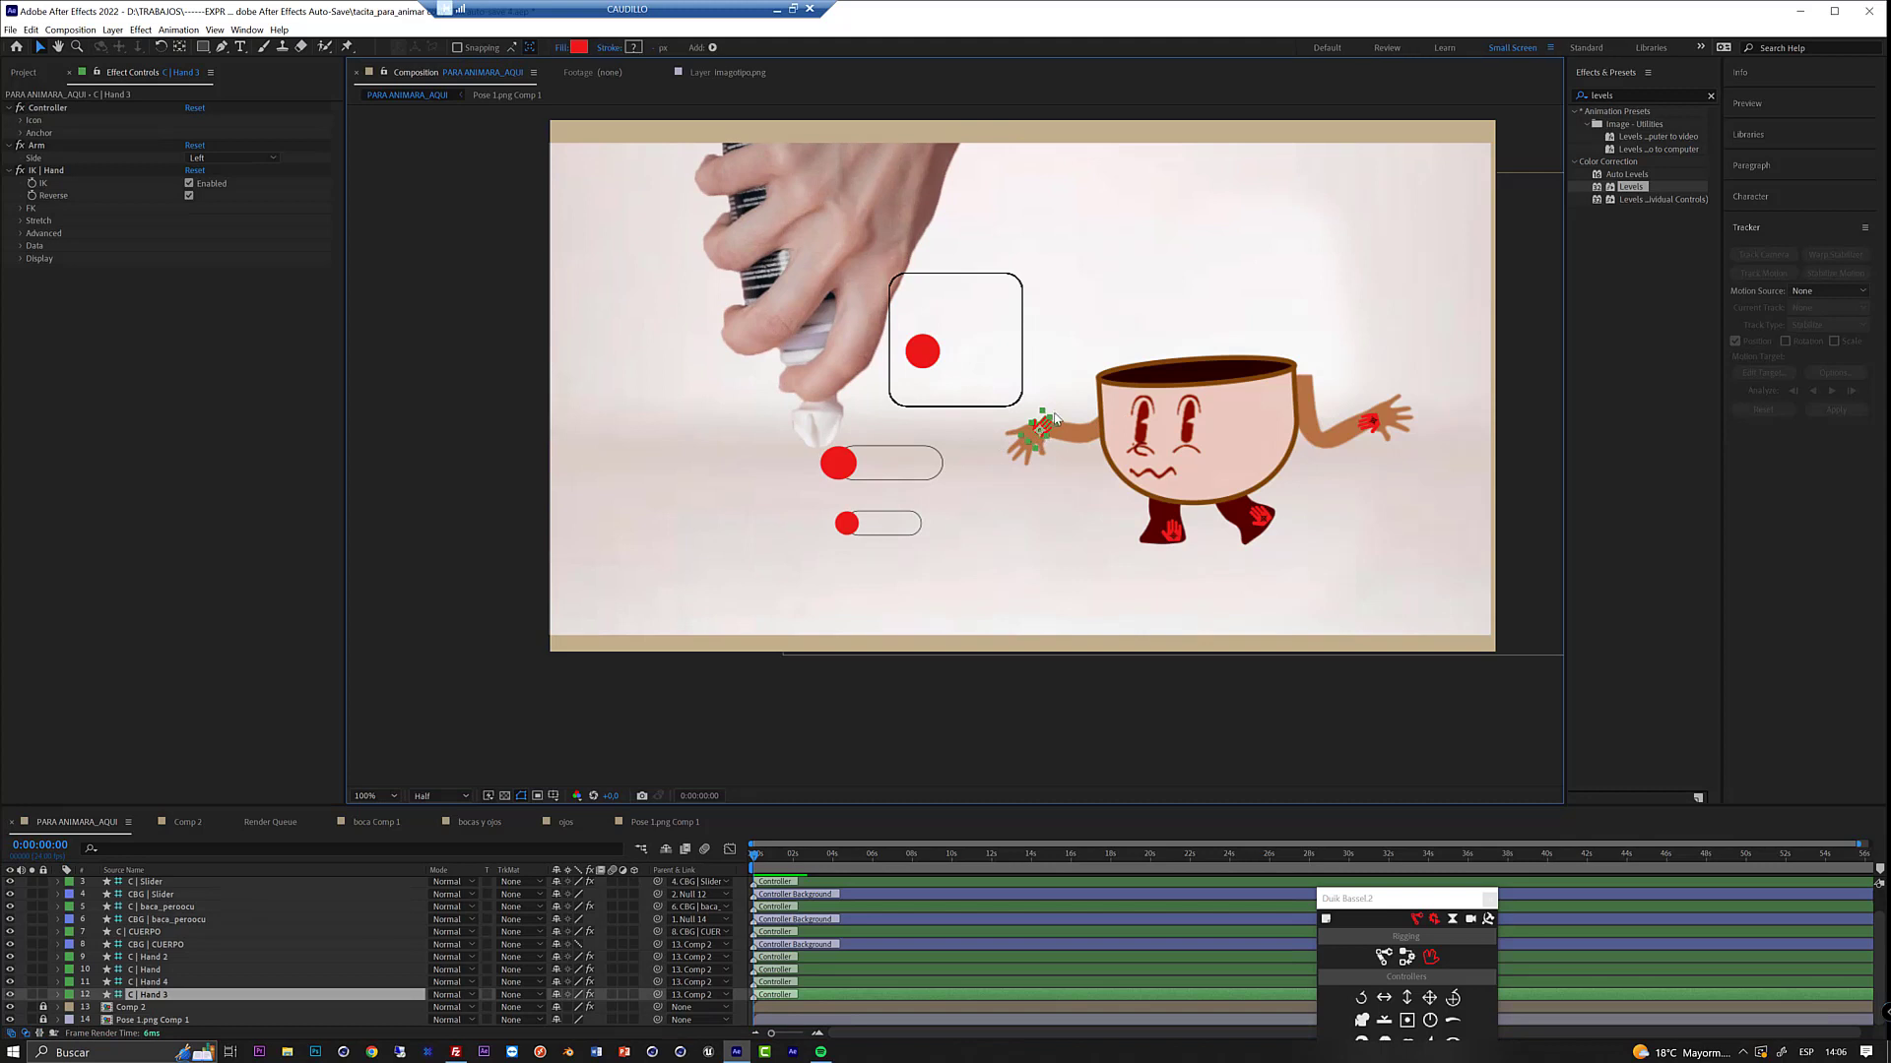
key("r")
key("e")
key("w")
left_click(1373, 417)
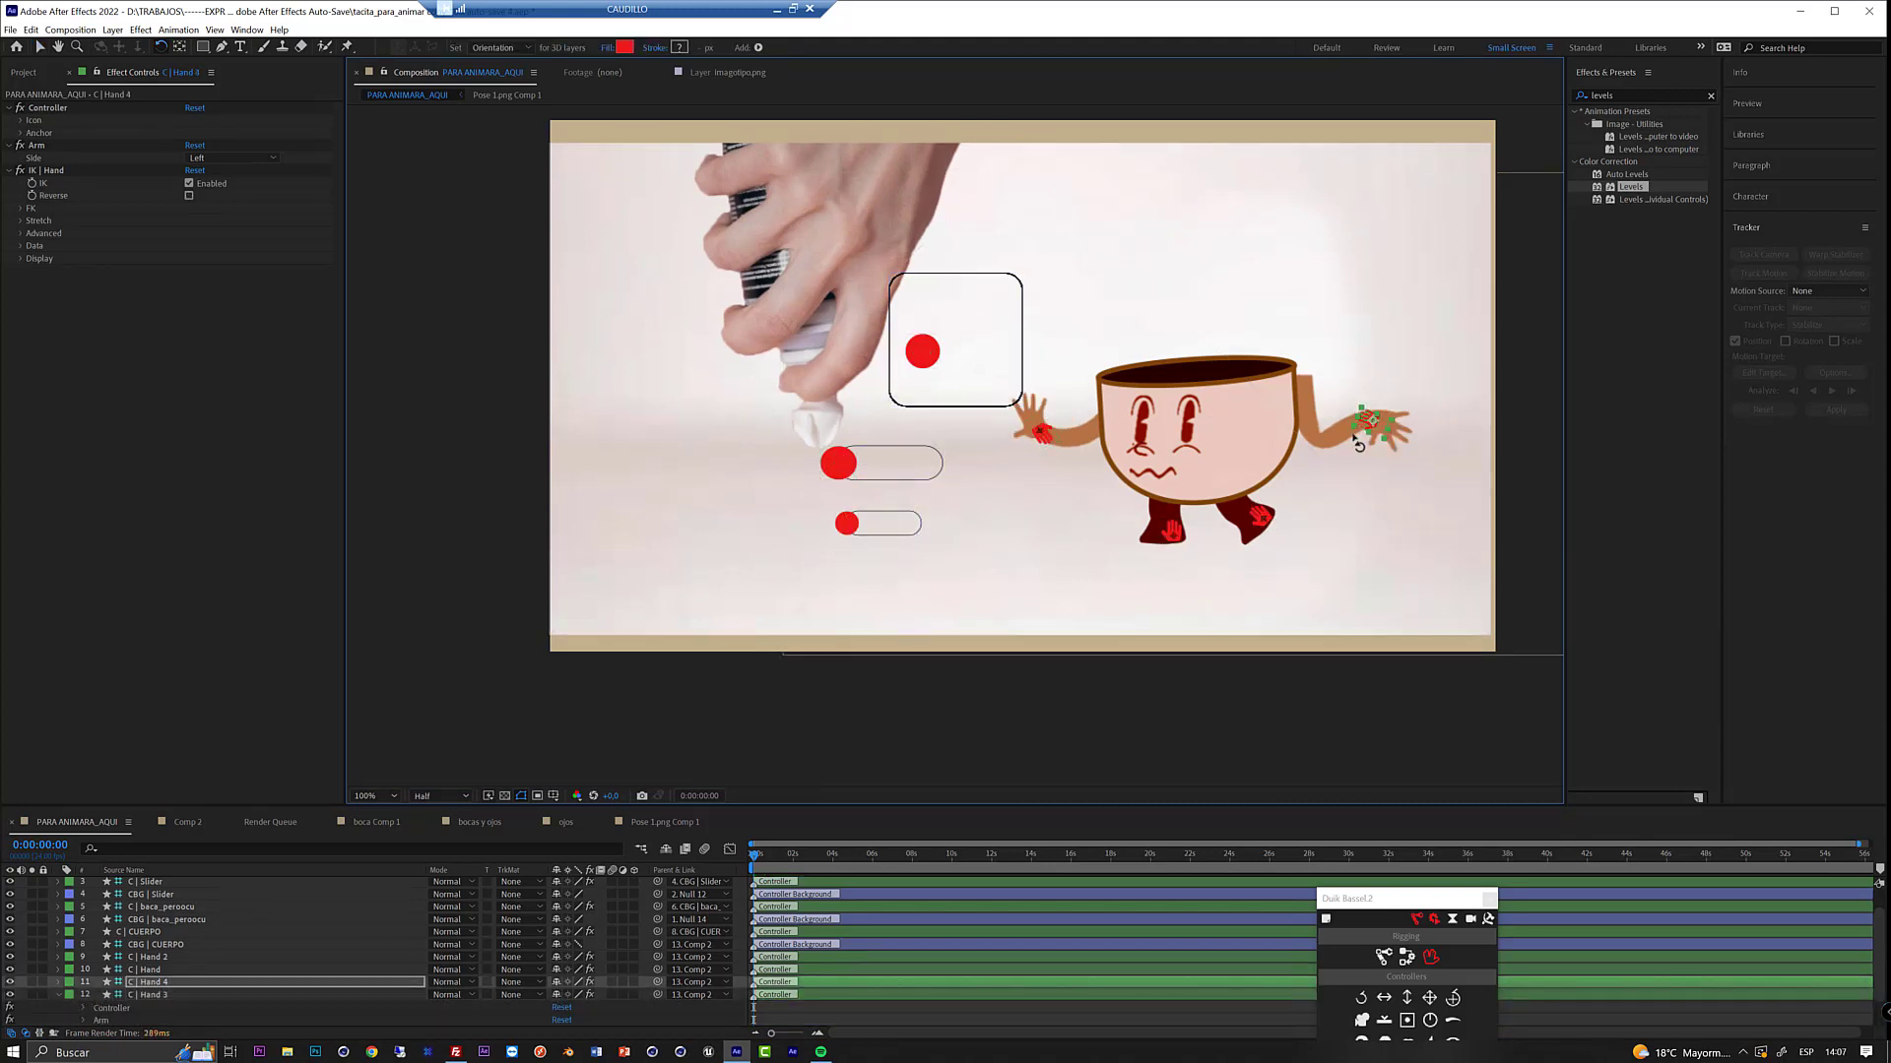
- In Comp 2, move the S | Arm 4 structure inward behind the cup body, and return to PARA ANIMARA_AQUI
left_click(187, 821)
key("v")
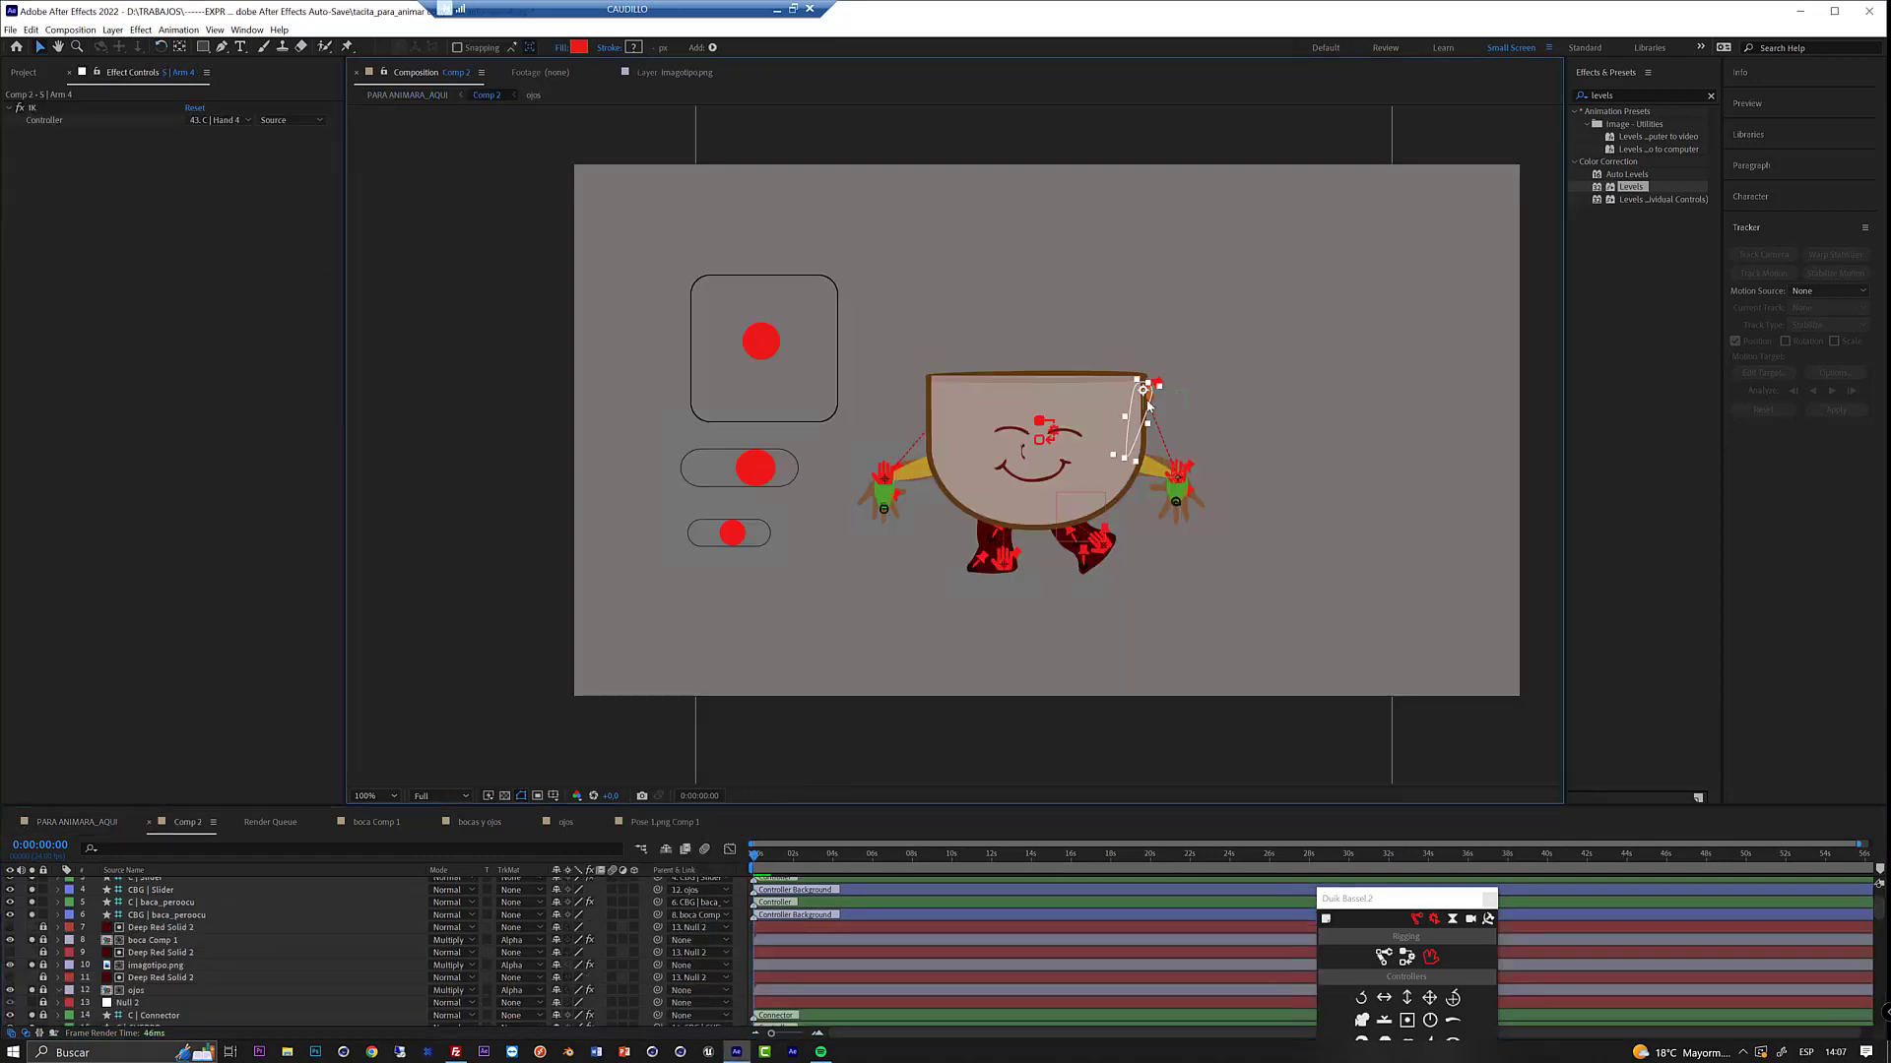
left_click_drag(1148, 419, 1059, 421)
left_click(76, 821)
- Reposition and rotate both hand controllers so the left hand is raised close to the cup and the right hand hangs downward
left_click(473, 659)
key("w")
key("v")
key("w")
key("v")
key("w")
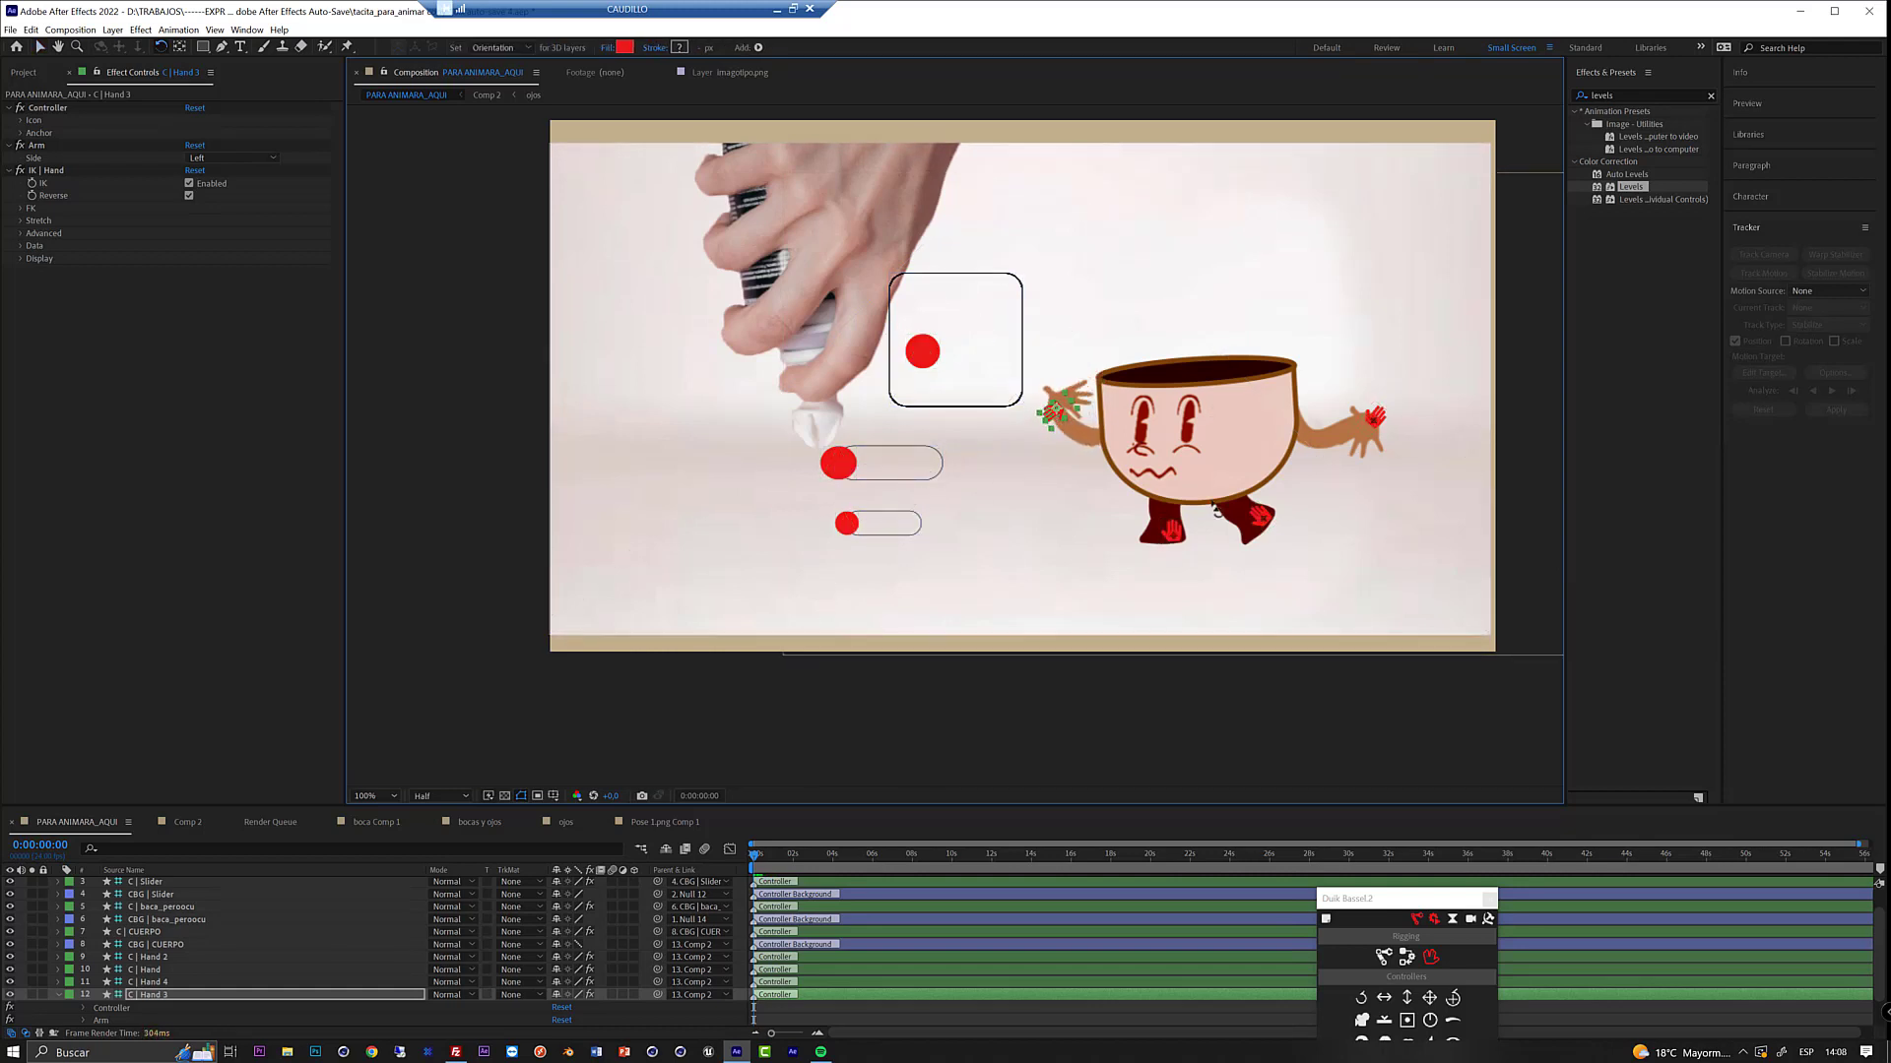
- Adjust the position and rotation of the cup's foot controllers, and turn off IK Reverse for C | Hand
left_click(1213, 530)
left_click_drag(1171, 531, 1174, 543)
key("v")
mouse_move(1171, 532)
left_mouse_down()
mouse_move(1150, 533)
mouse_move(1187, 524)
left_mouse_up()
left_click(188, 195)
key("w")
left_click(1156, 576)
- In Comp 2, locate the leg structure layers and solo S | Arm 2 and S | Arm
left_click(187, 821)
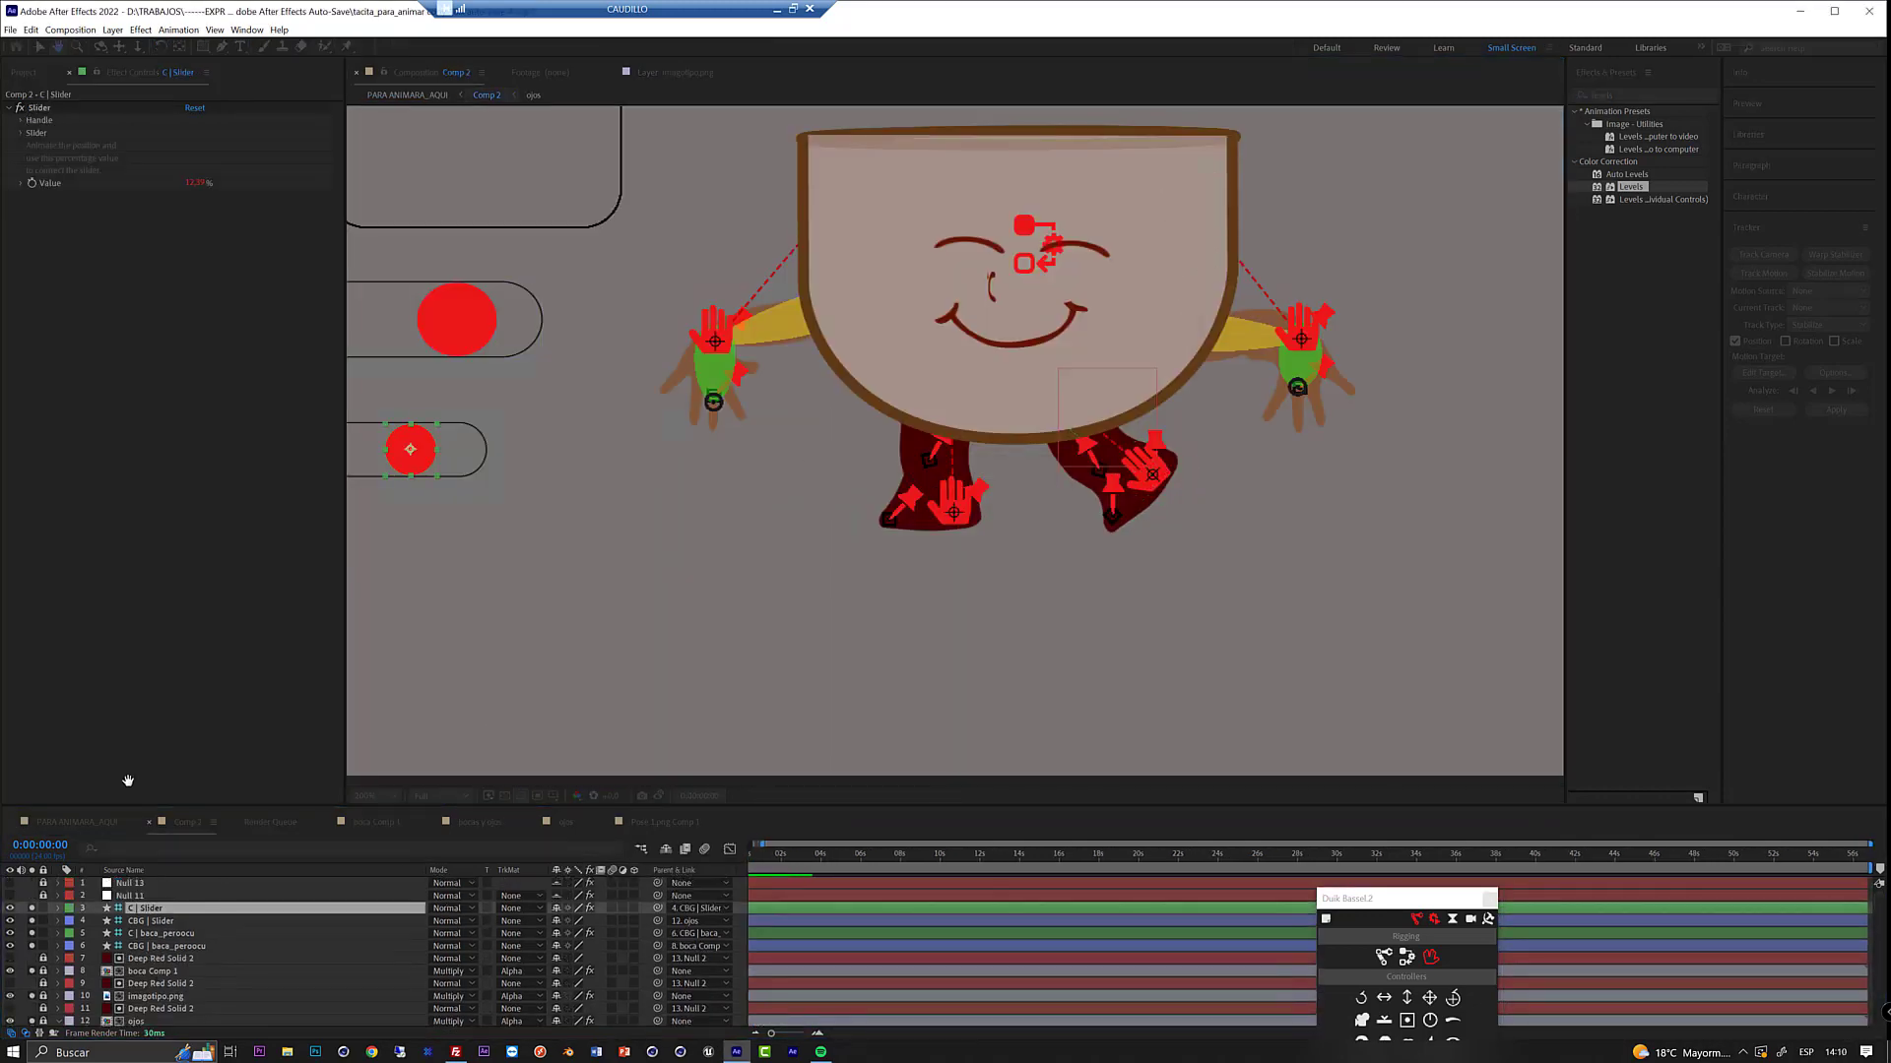
scroll(161, 945, "down", 6)
left_click(160, 940)
left_click(147, 918)
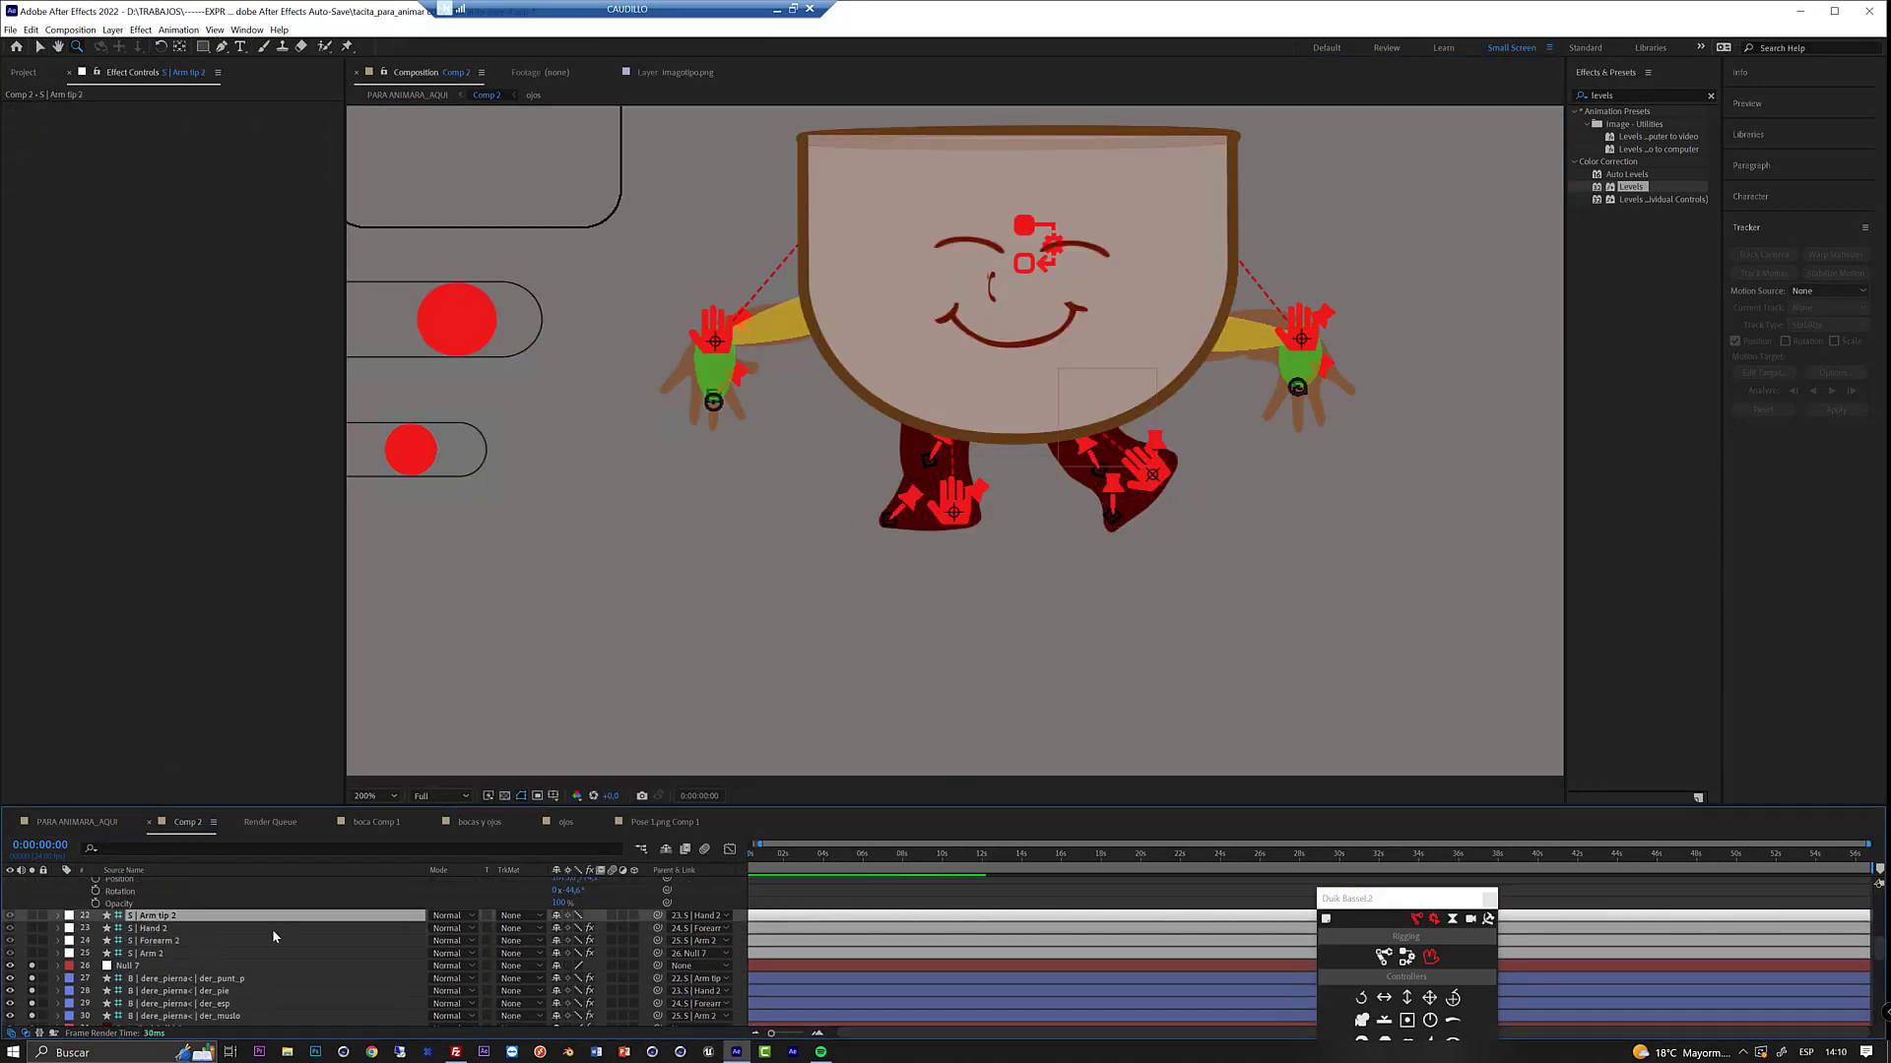
key("r")
left_click(207, 966)
key("r")
left_click(31, 966)
left_click_drag(175, 971, 184, 834)
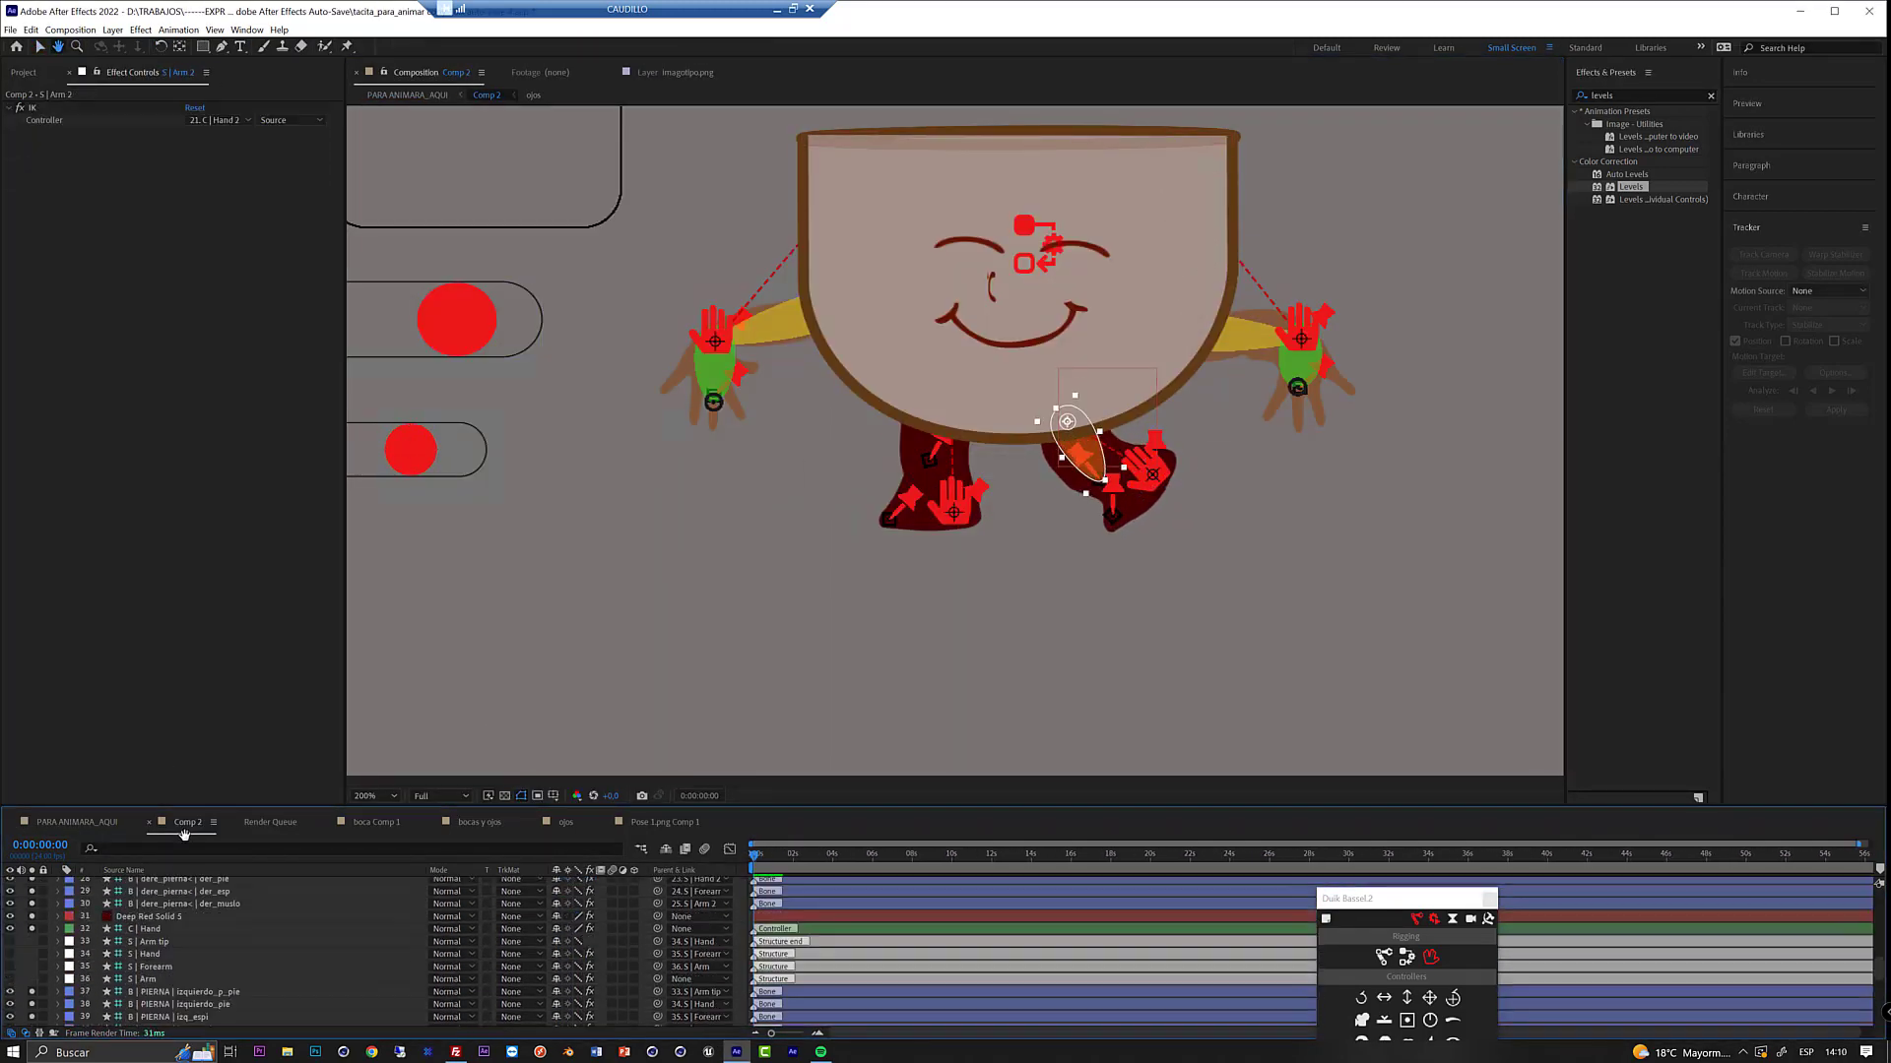
left_click(158, 978)
left_click(32, 978)
- In PARA ANIMARA_AQUI, spread the C | Hand and C | Hand 2 foot controllers into a walking stance and rotate both feet
left_click(76, 822)
left_click(1170, 530)
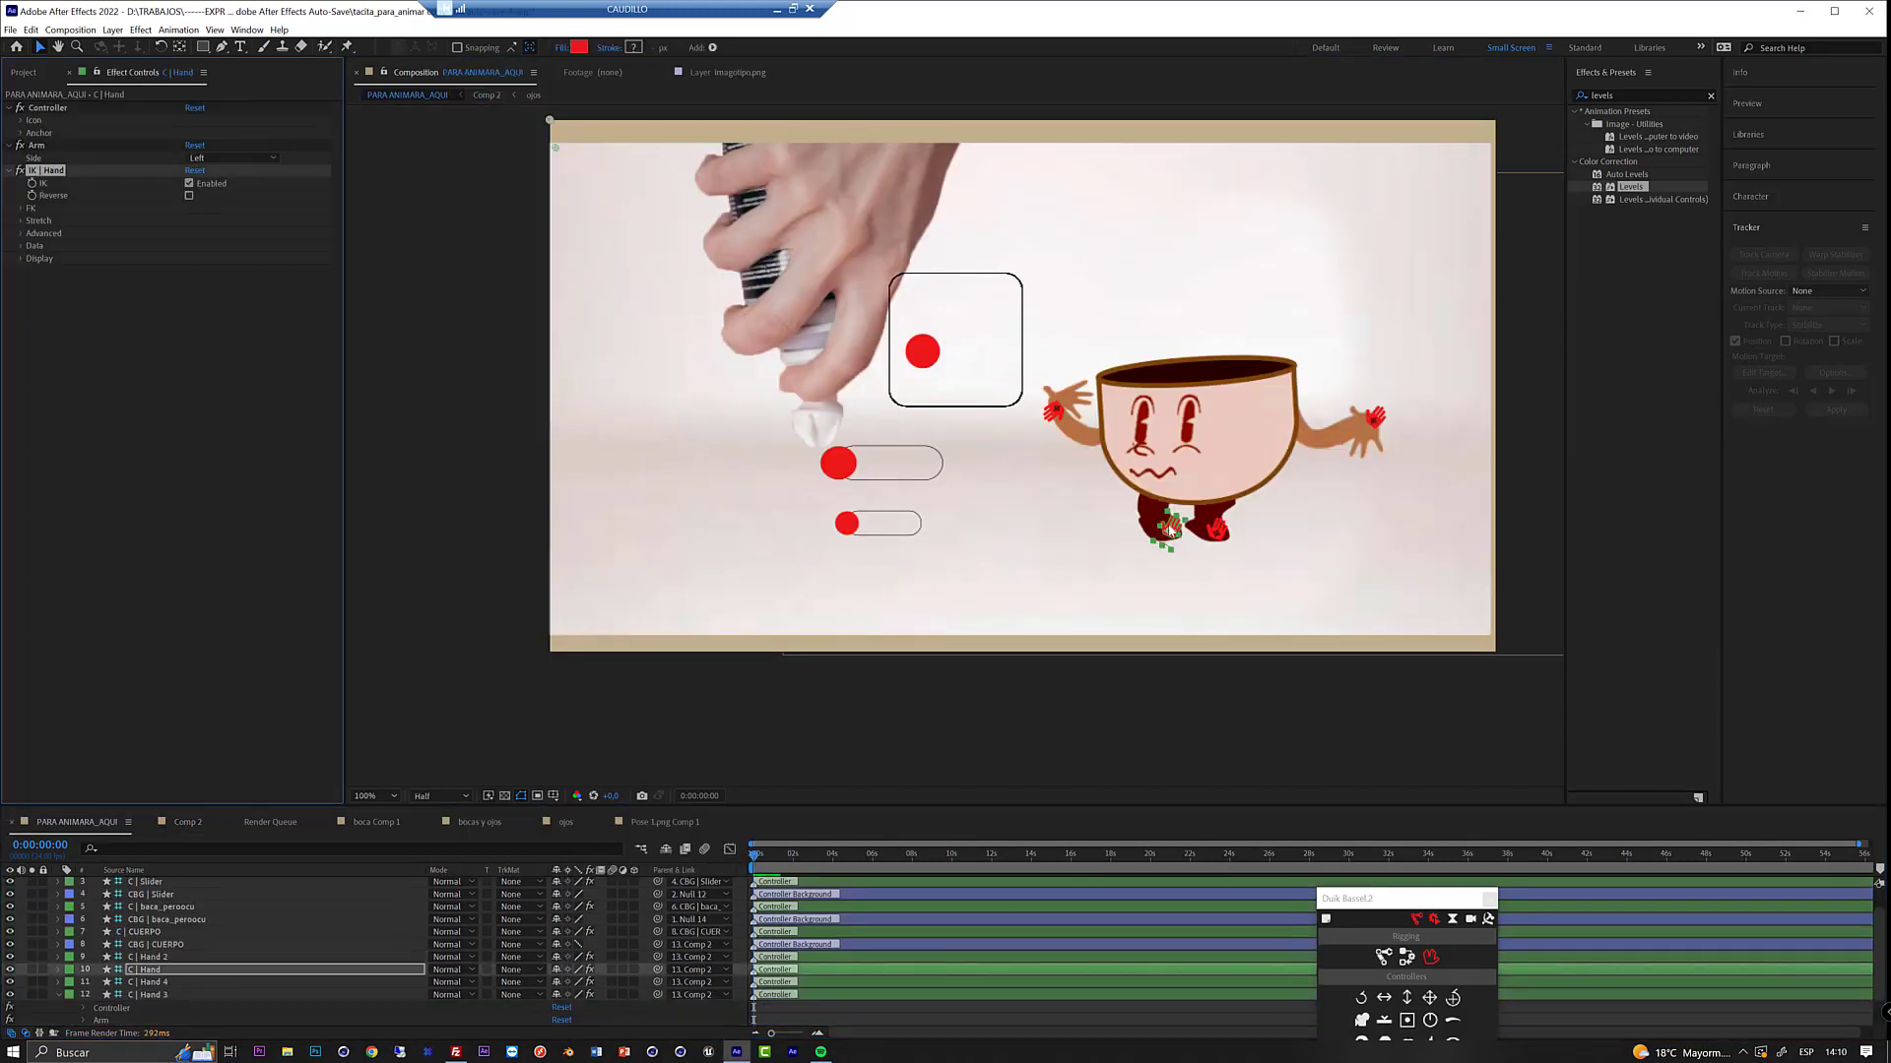
left_click_drag(1170, 530, 1142, 530)
left_click_drag(1217, 531, 1211, 543)
left_click(1145, 532)
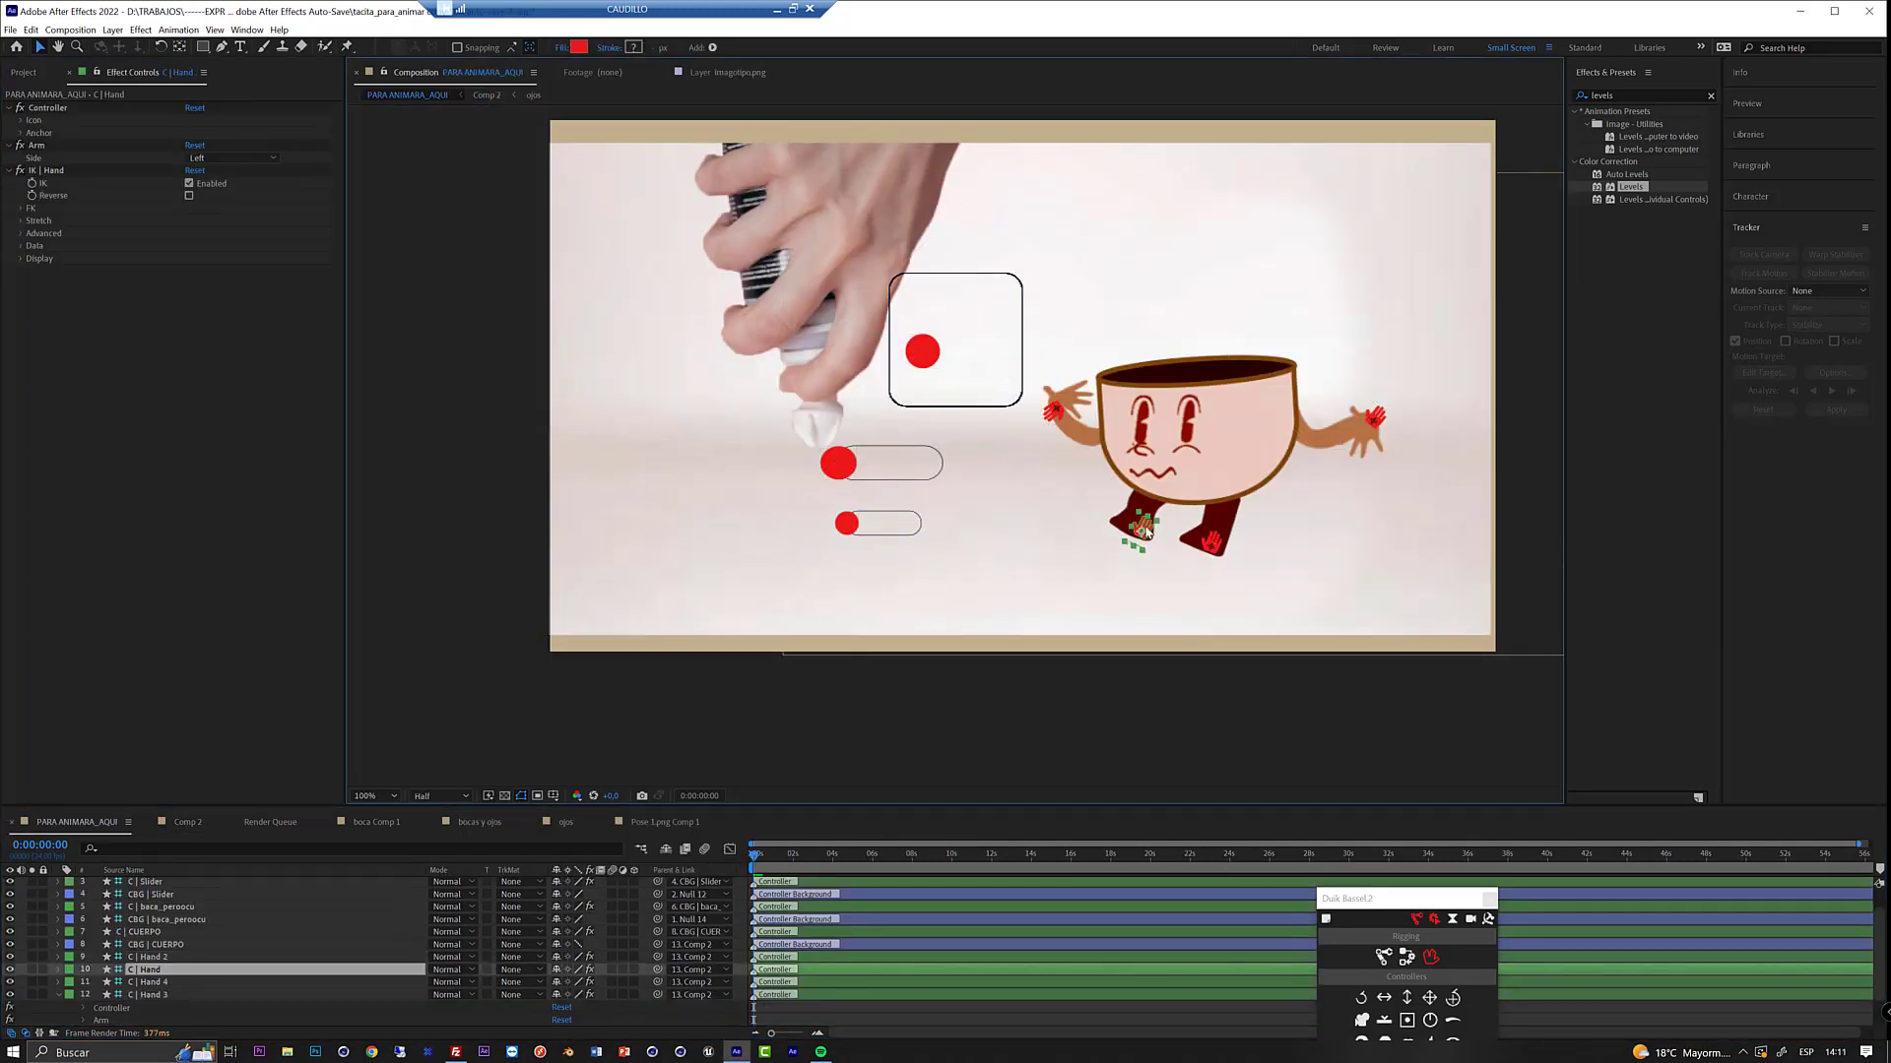
key("w")
left_click(1217, 554)
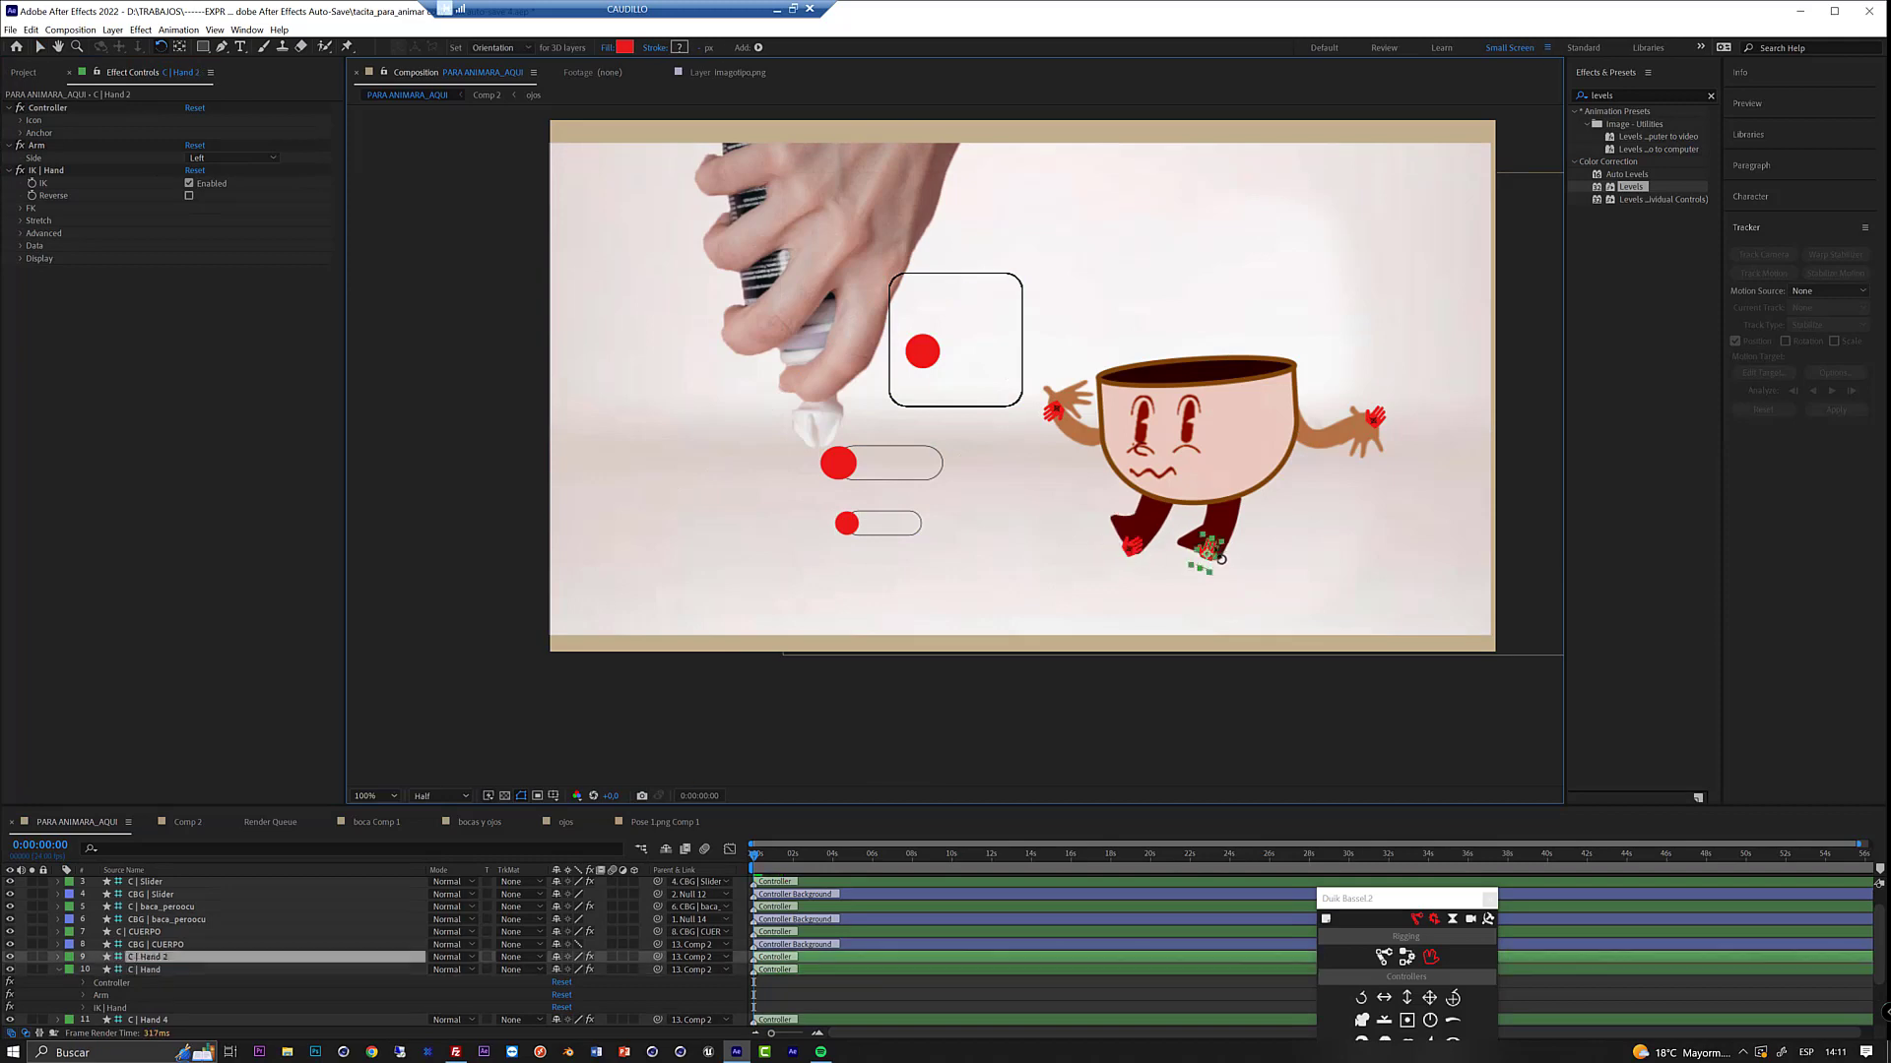
- Finish rotating the C | Hand 2 foot controller and shift the C | CUERPO controller to turn the cup's face further left
left_click_drag(1221, 559, 1208, 570)
key("v")
left_click_drag(923, 350, 906, 349)
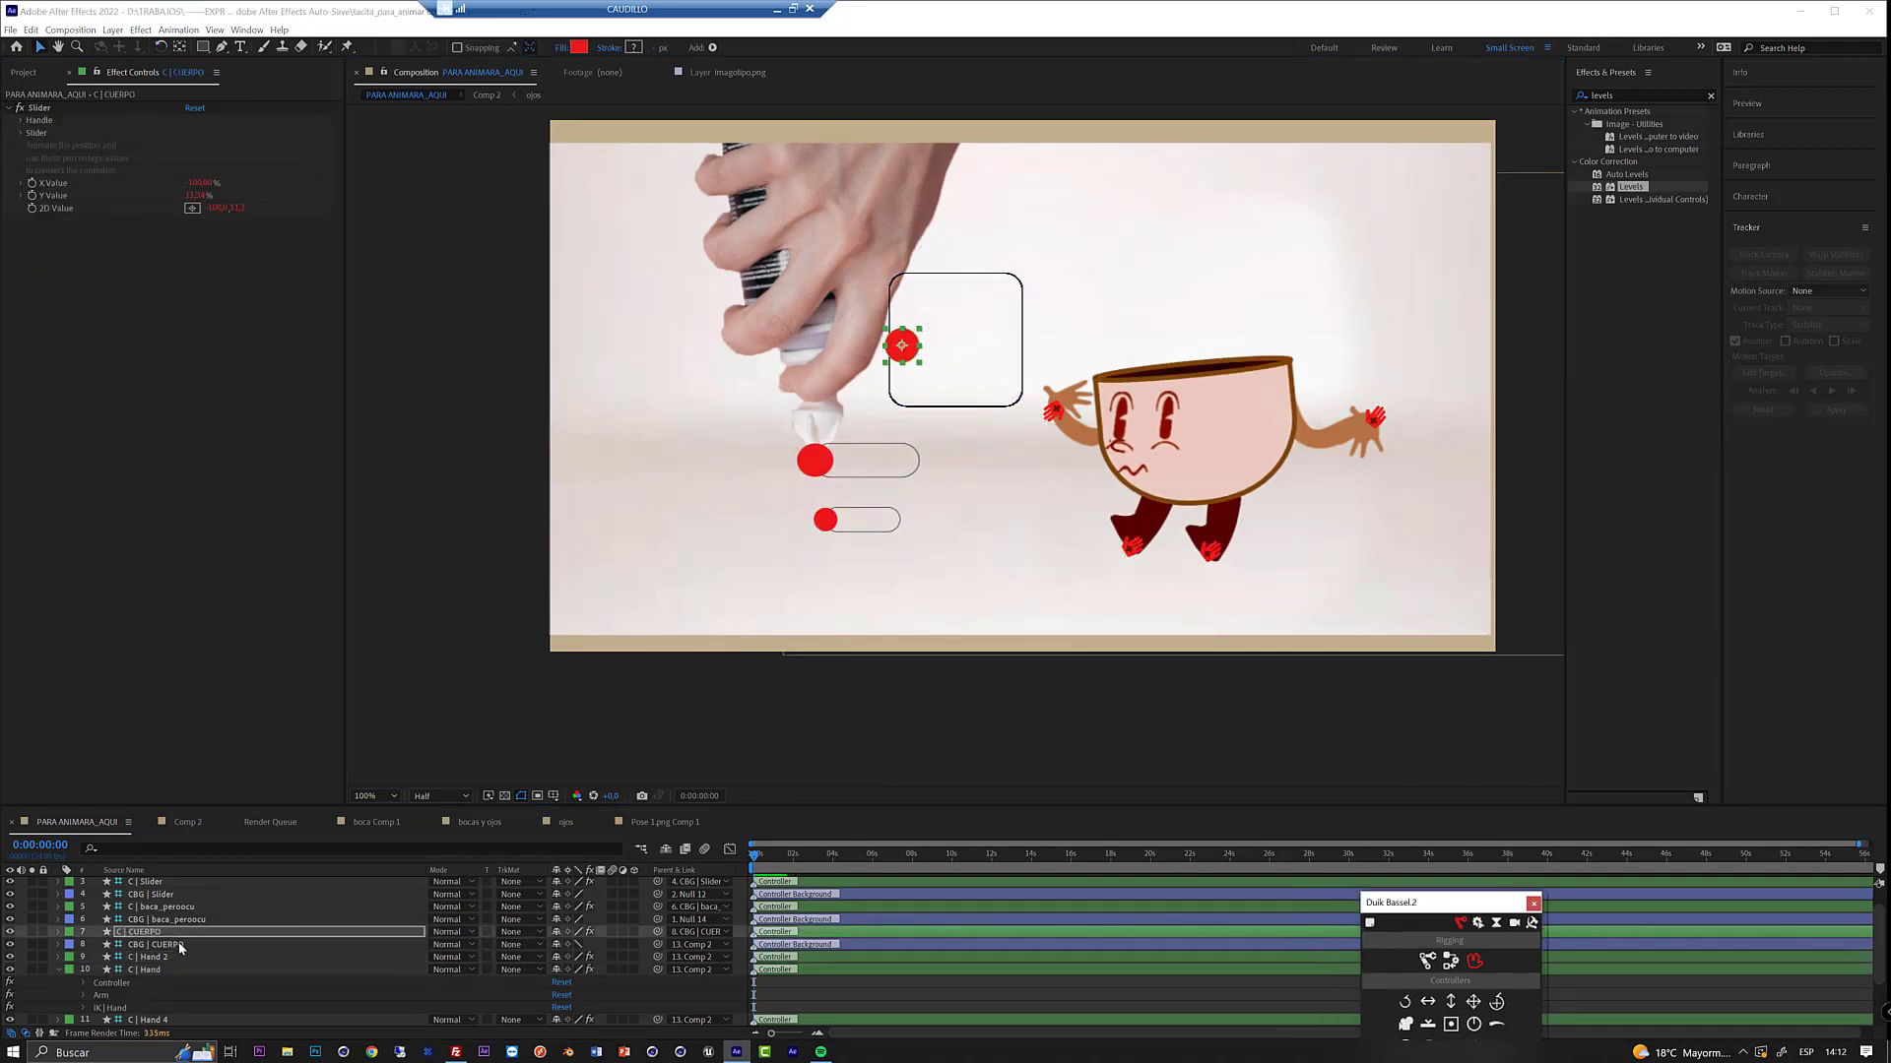
- Check the leg rig in Comp 2 and hide the background reference in PARA ANIMARA_AQUI
left_click(177, 981)
key("h")
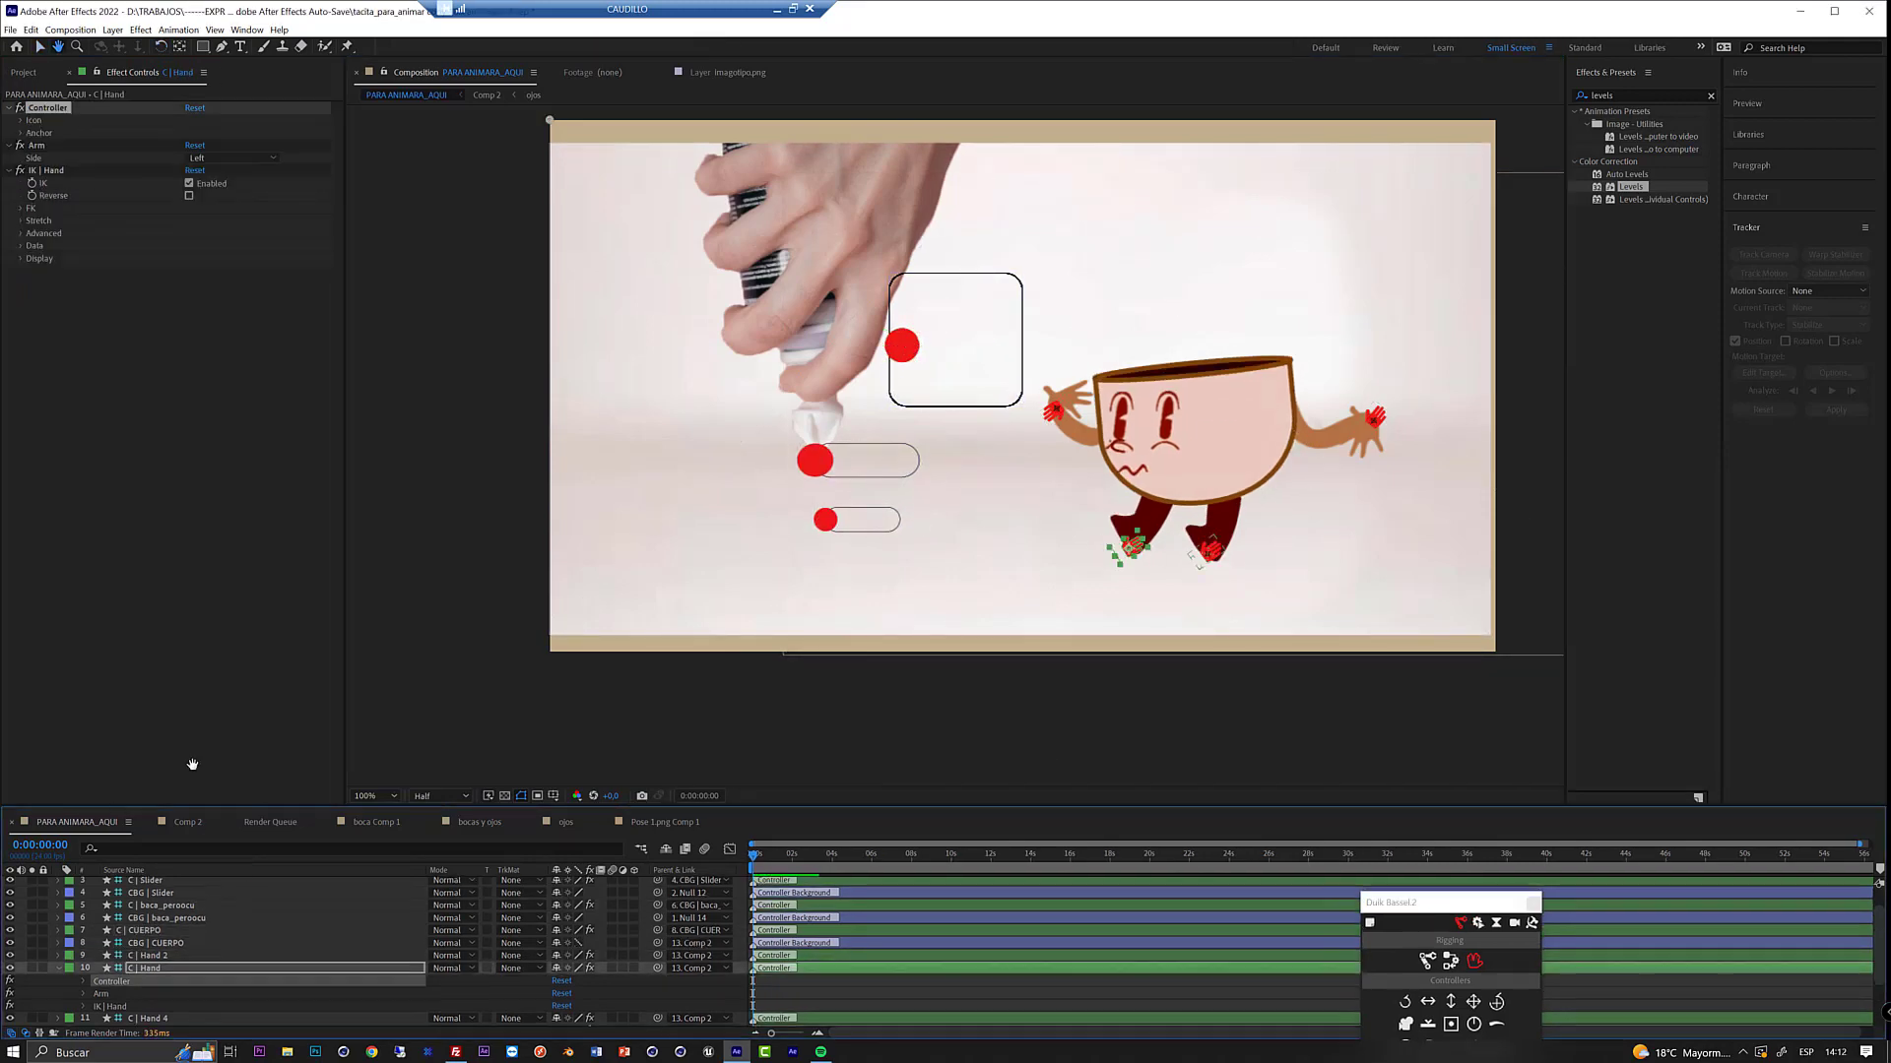
left_click(187, 822)
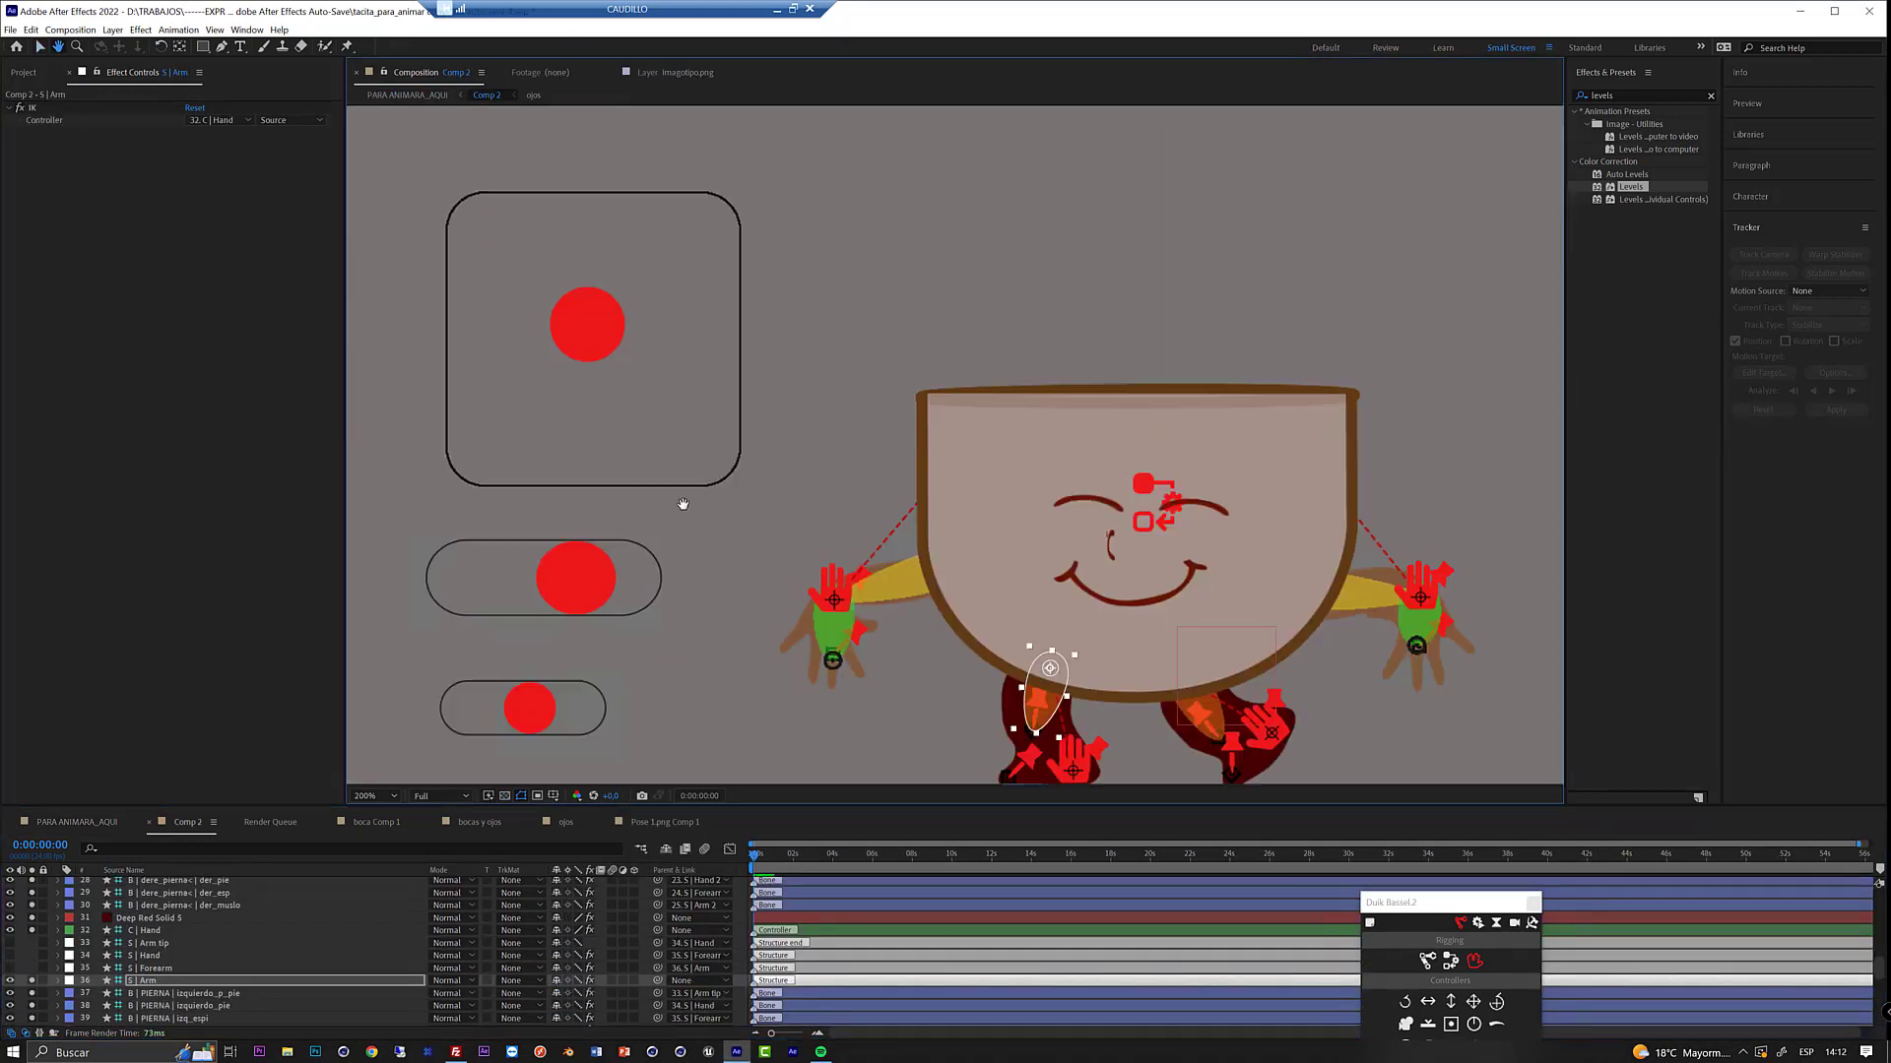
left_click_drag(682, 504, 702, 525)
right_click(127, 886)
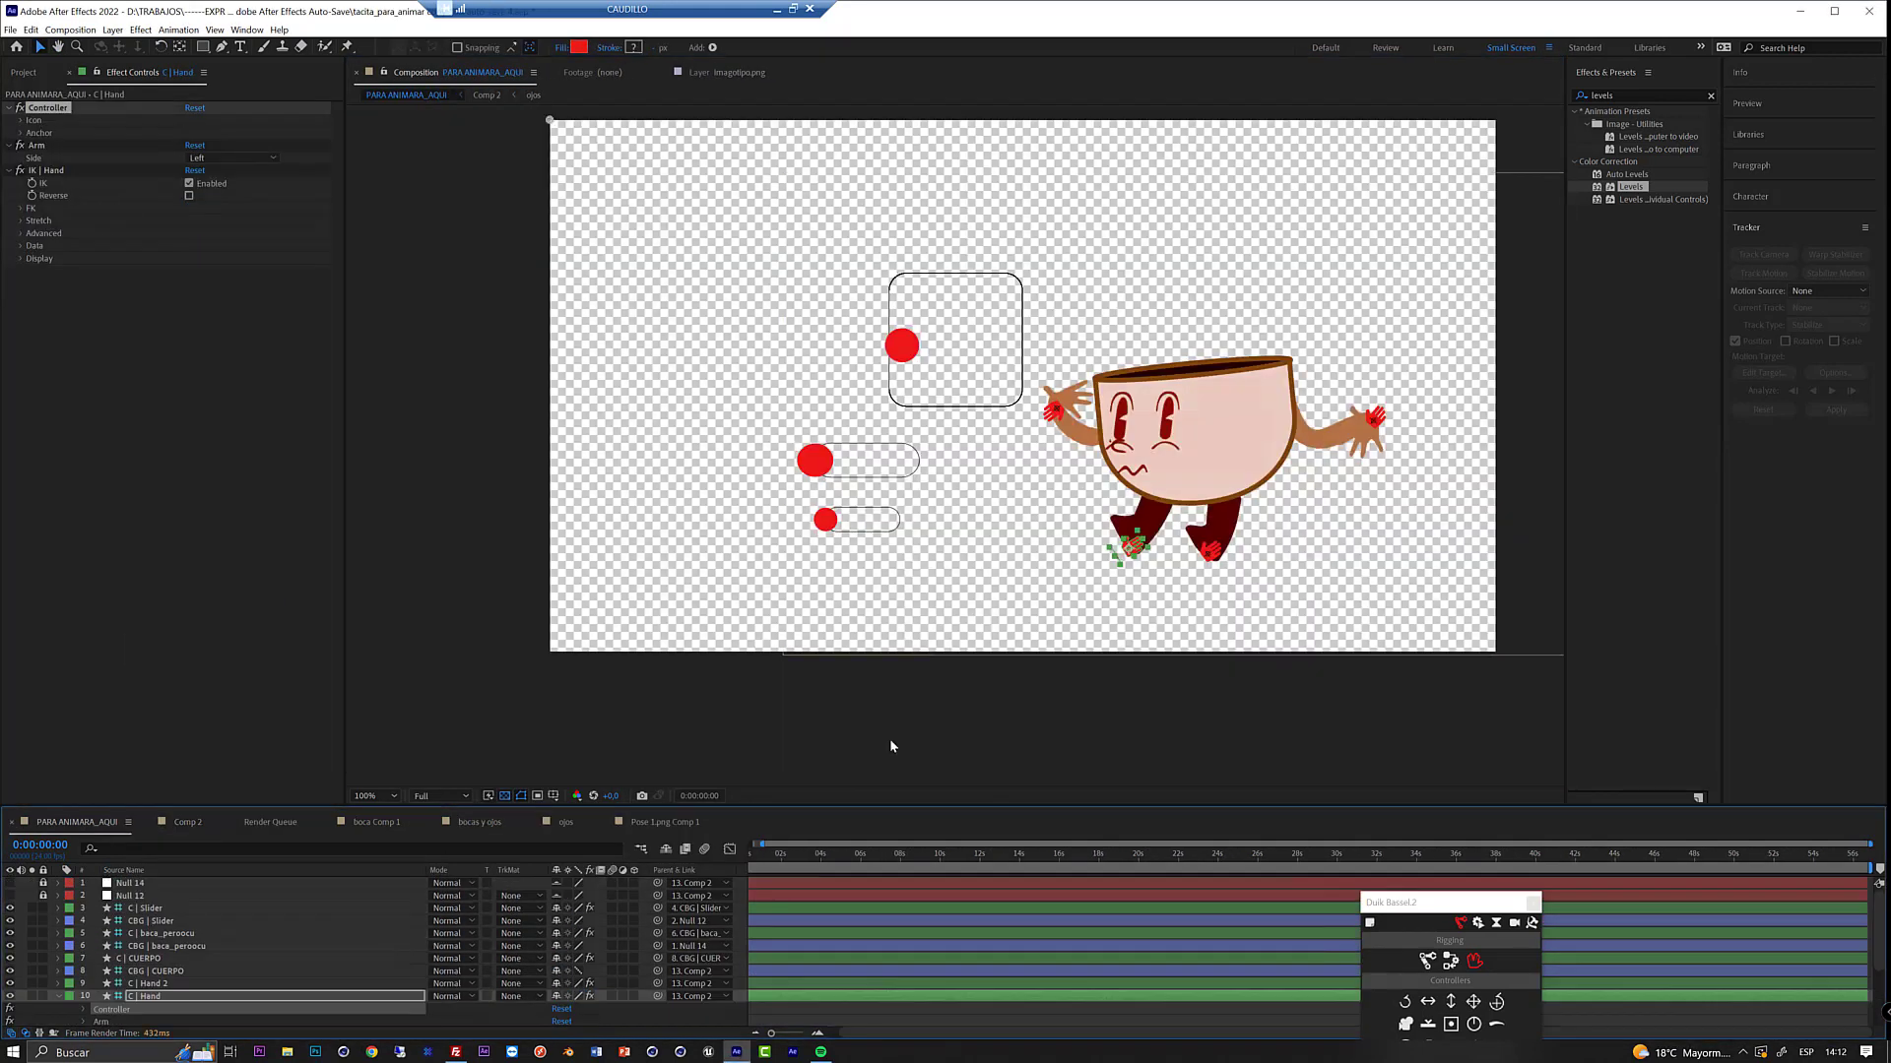
- Output the current frame of PARA ANIMARA_AQUI as Para_pose_01 in the storyboard > malakas coffe folder
key("ctrl+alt+s")
left_click(202, 101)
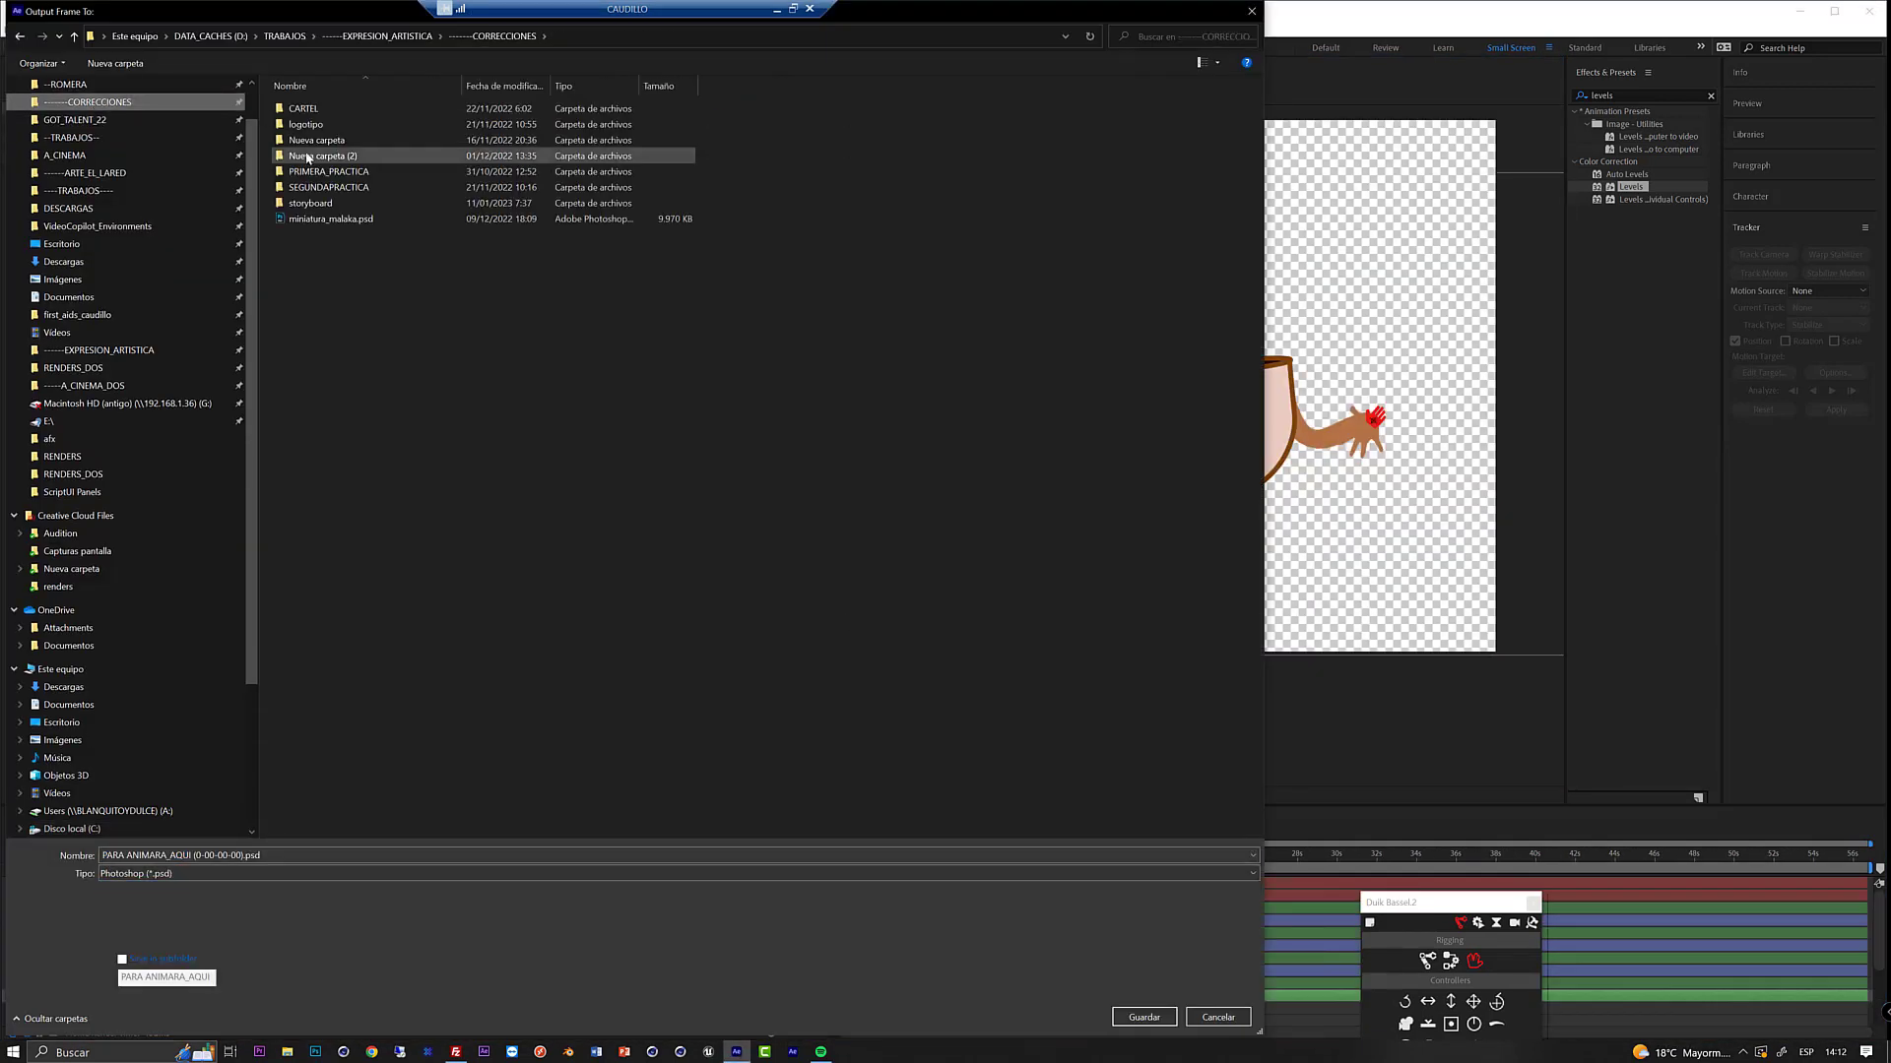
double_click(310, 203)
double_click(324, 109)
left_click(237, 855)
left_click_drag(237, 855, 101, 855)
type("Para_po")
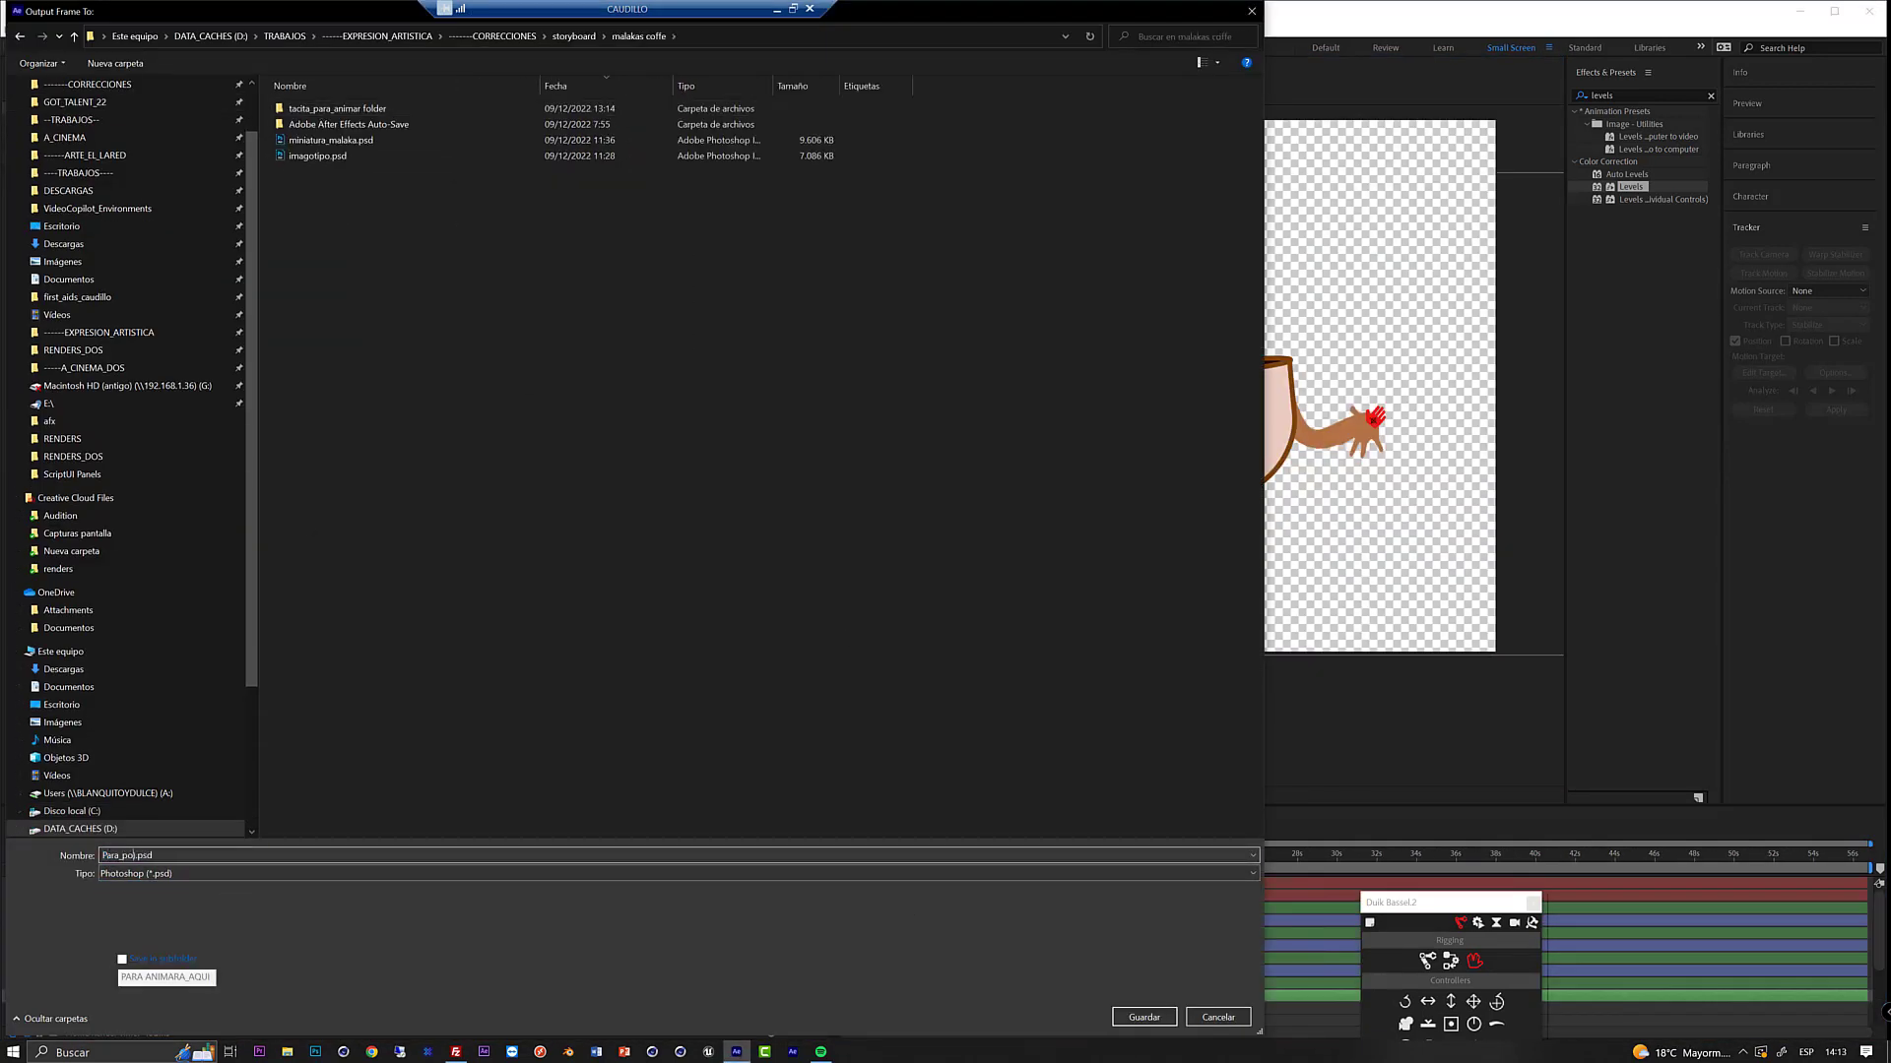
type("se_01")
key("Return")
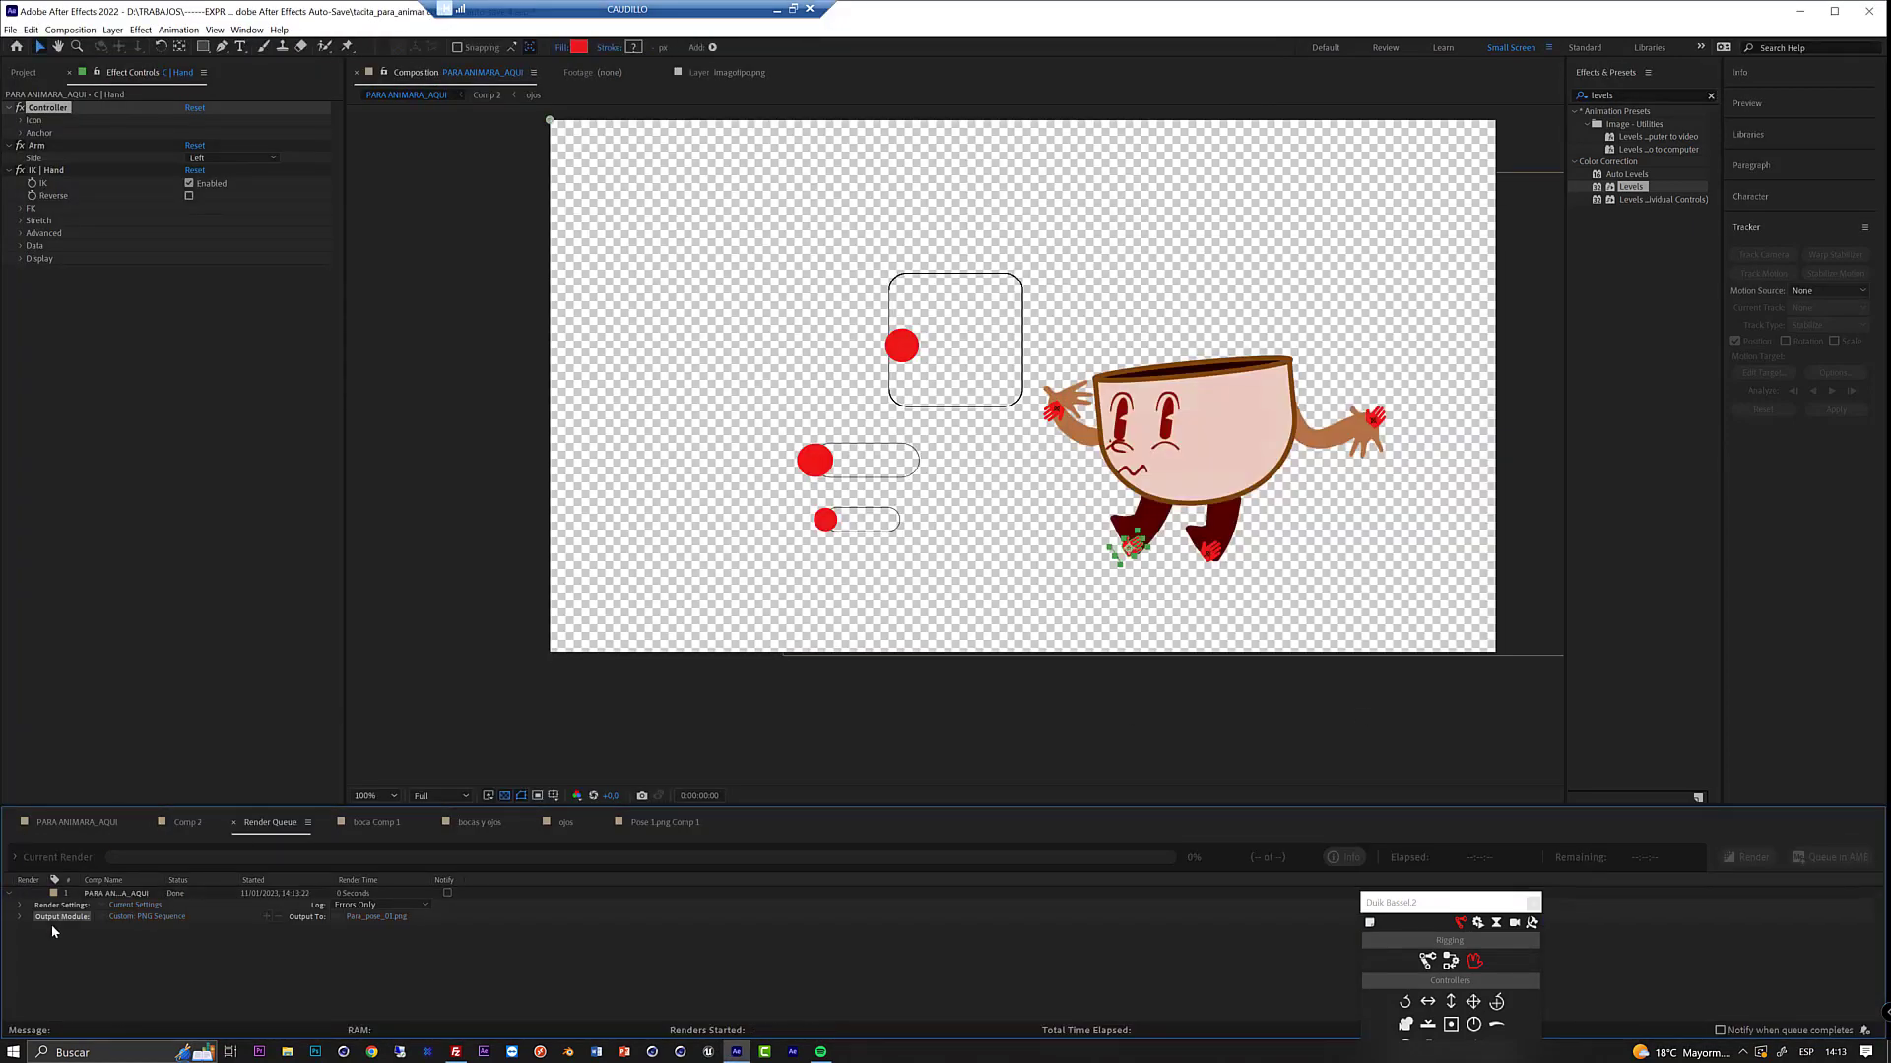
- Import Para_pose_01.png into the project, inspect its footage, and return to PARA ANIMARA_AQUI
key("ctrl+i")
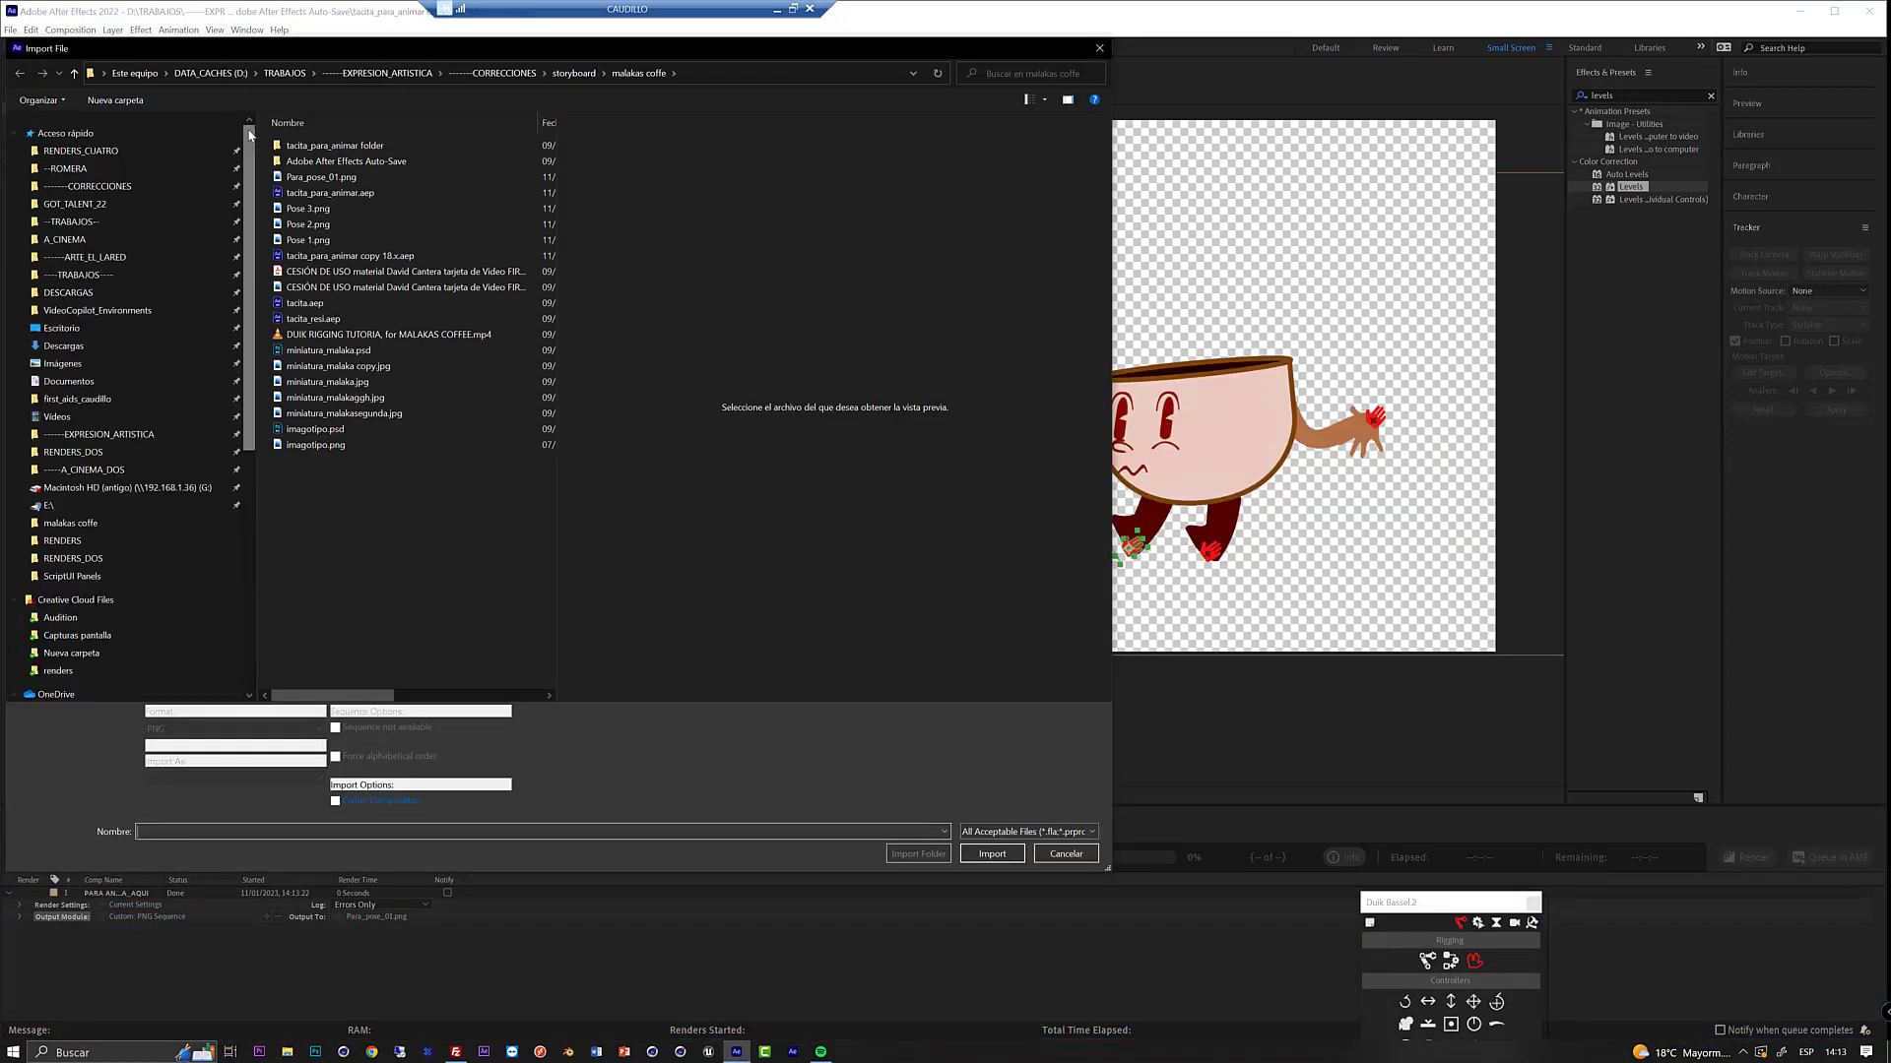
double_click(321, 177)
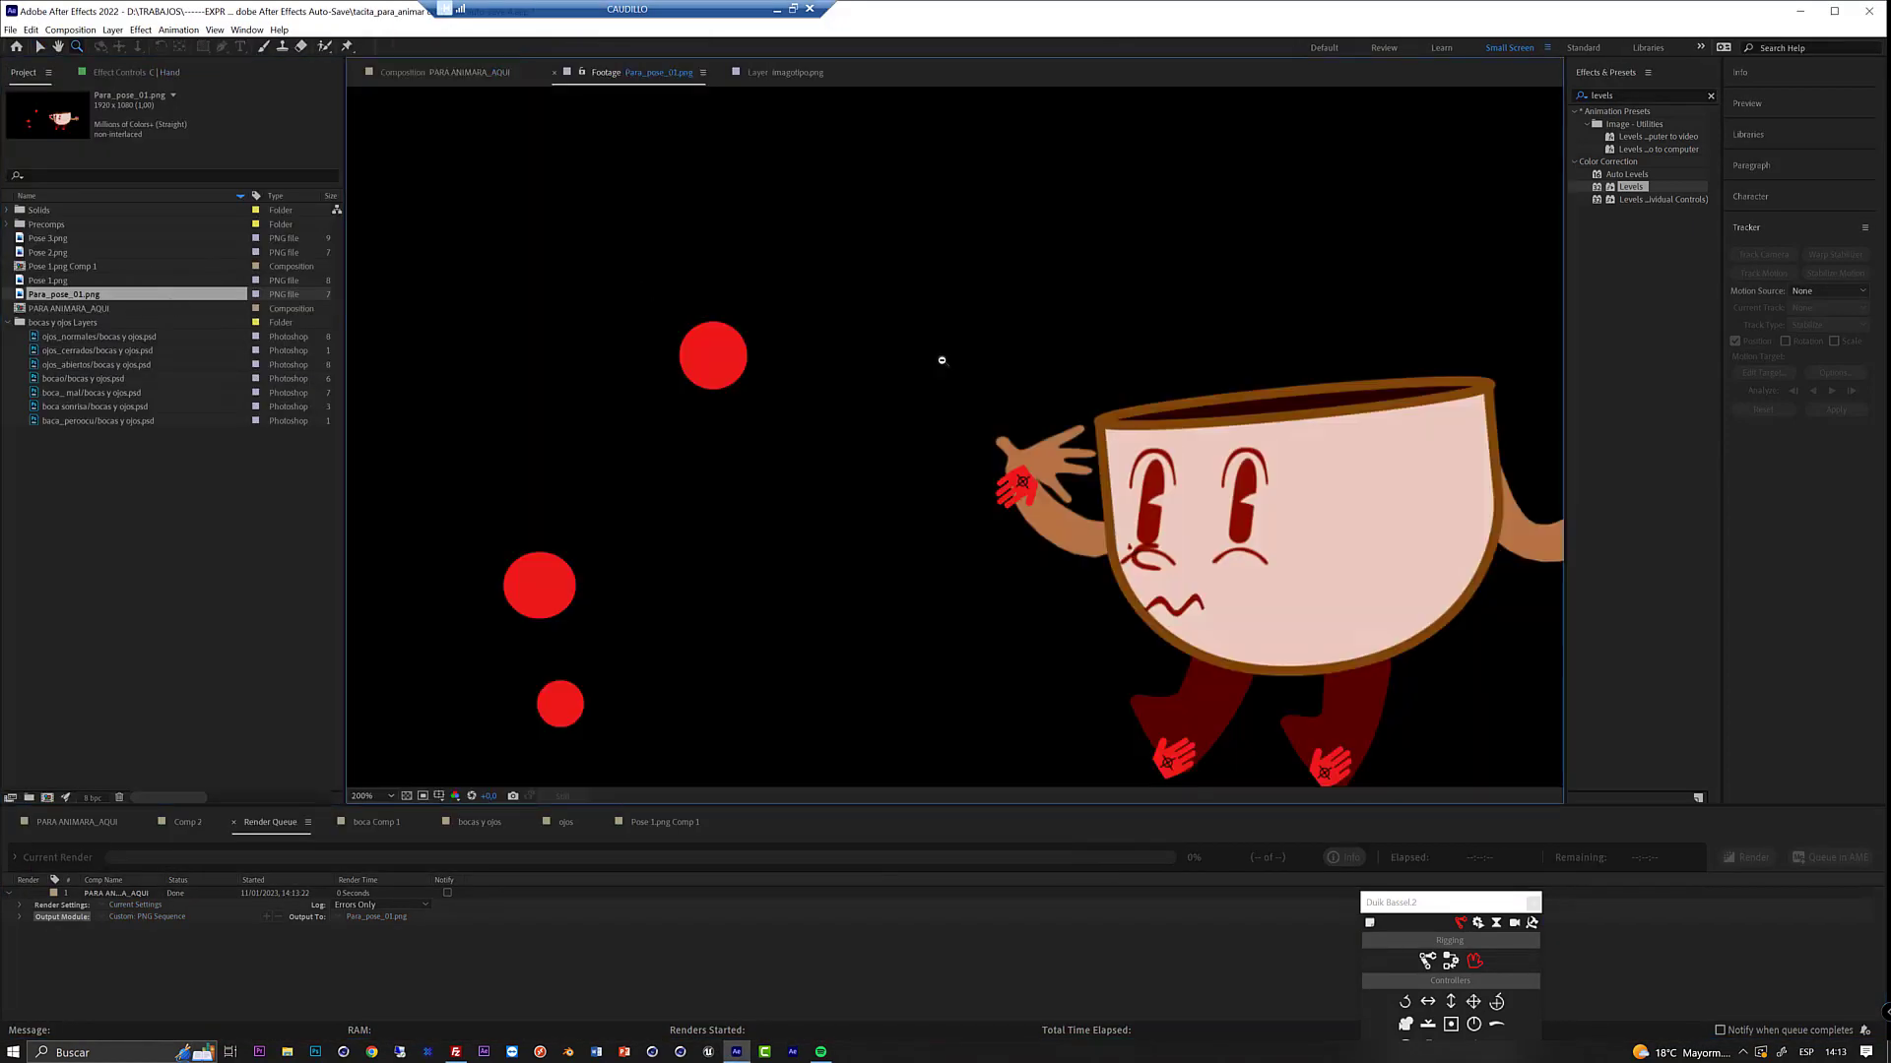
left_click(77, 821)
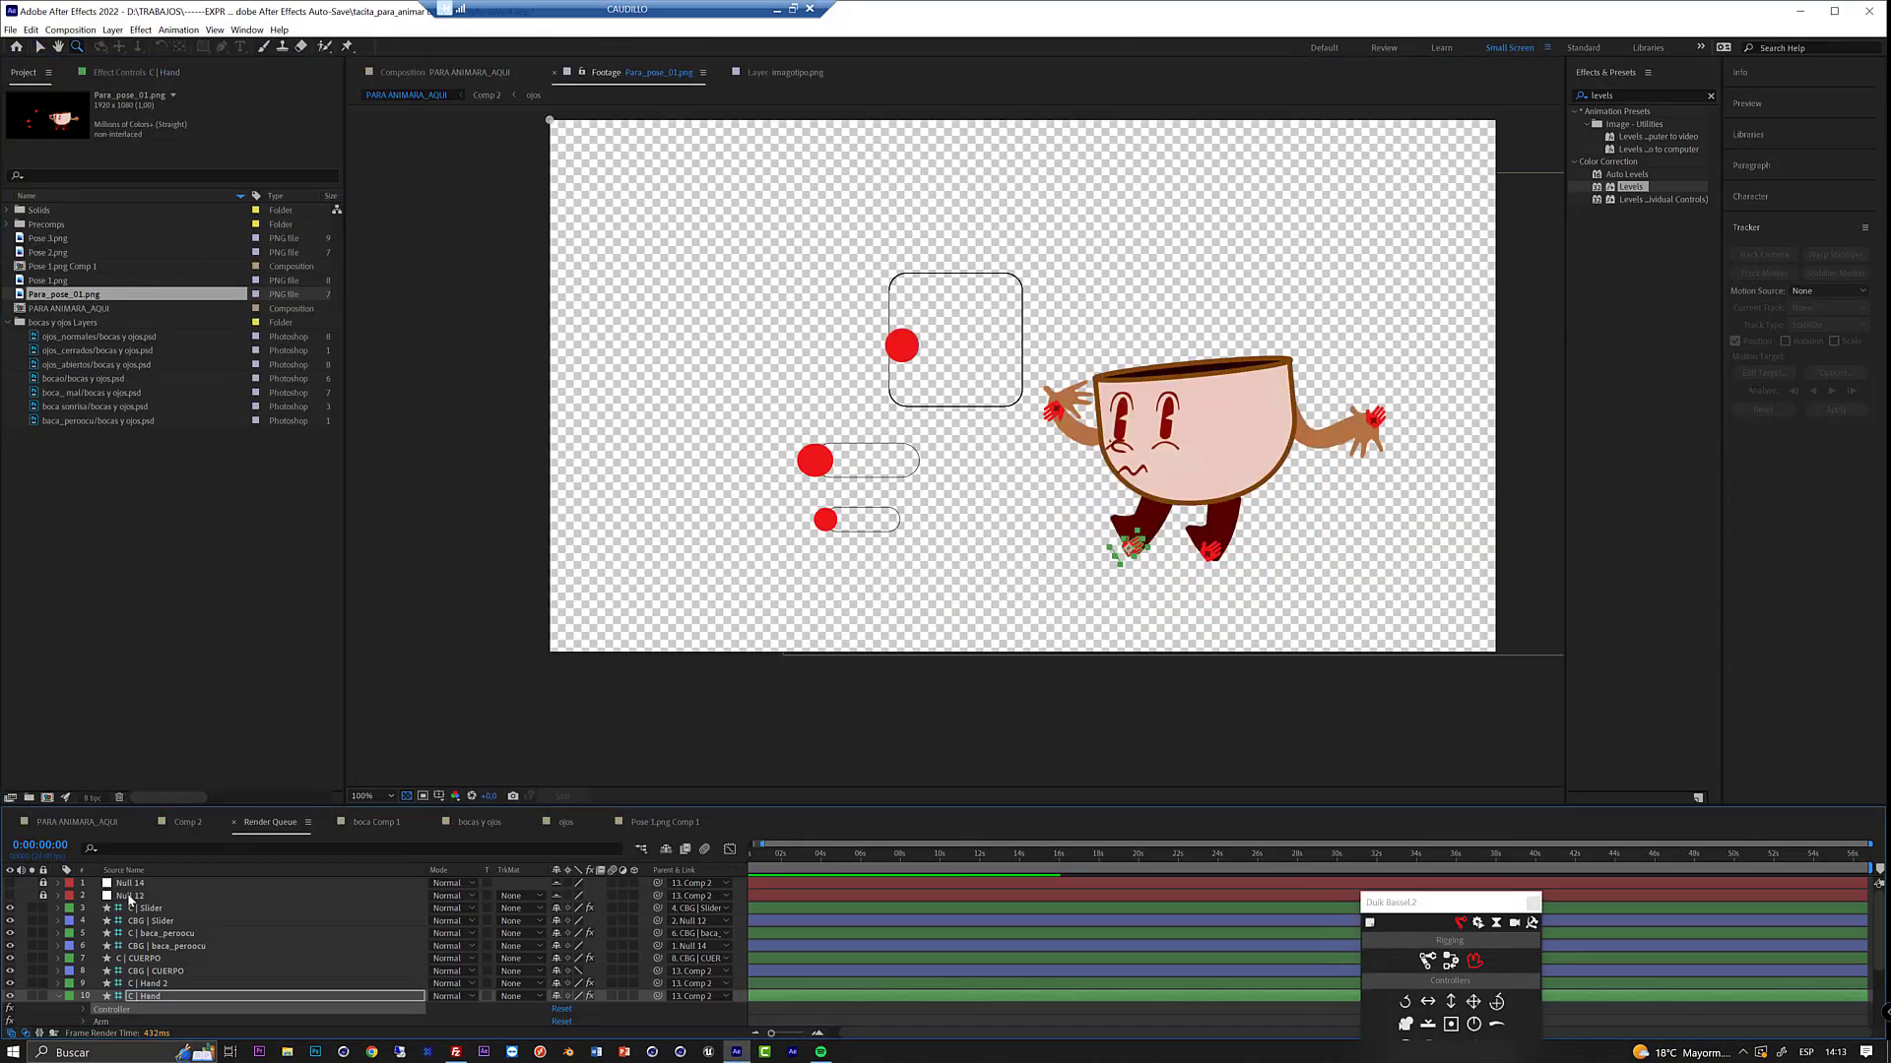
- Make the C | CUERPO controller a guide layer in PARA ANIMARA_AQUI
left_click(132, 907)
left_click(150, 947)
scroll(152, 945, "down", 3)
scroll(151, 945, "up", 3)
left_click(161, 922)
right_click(165, 948)
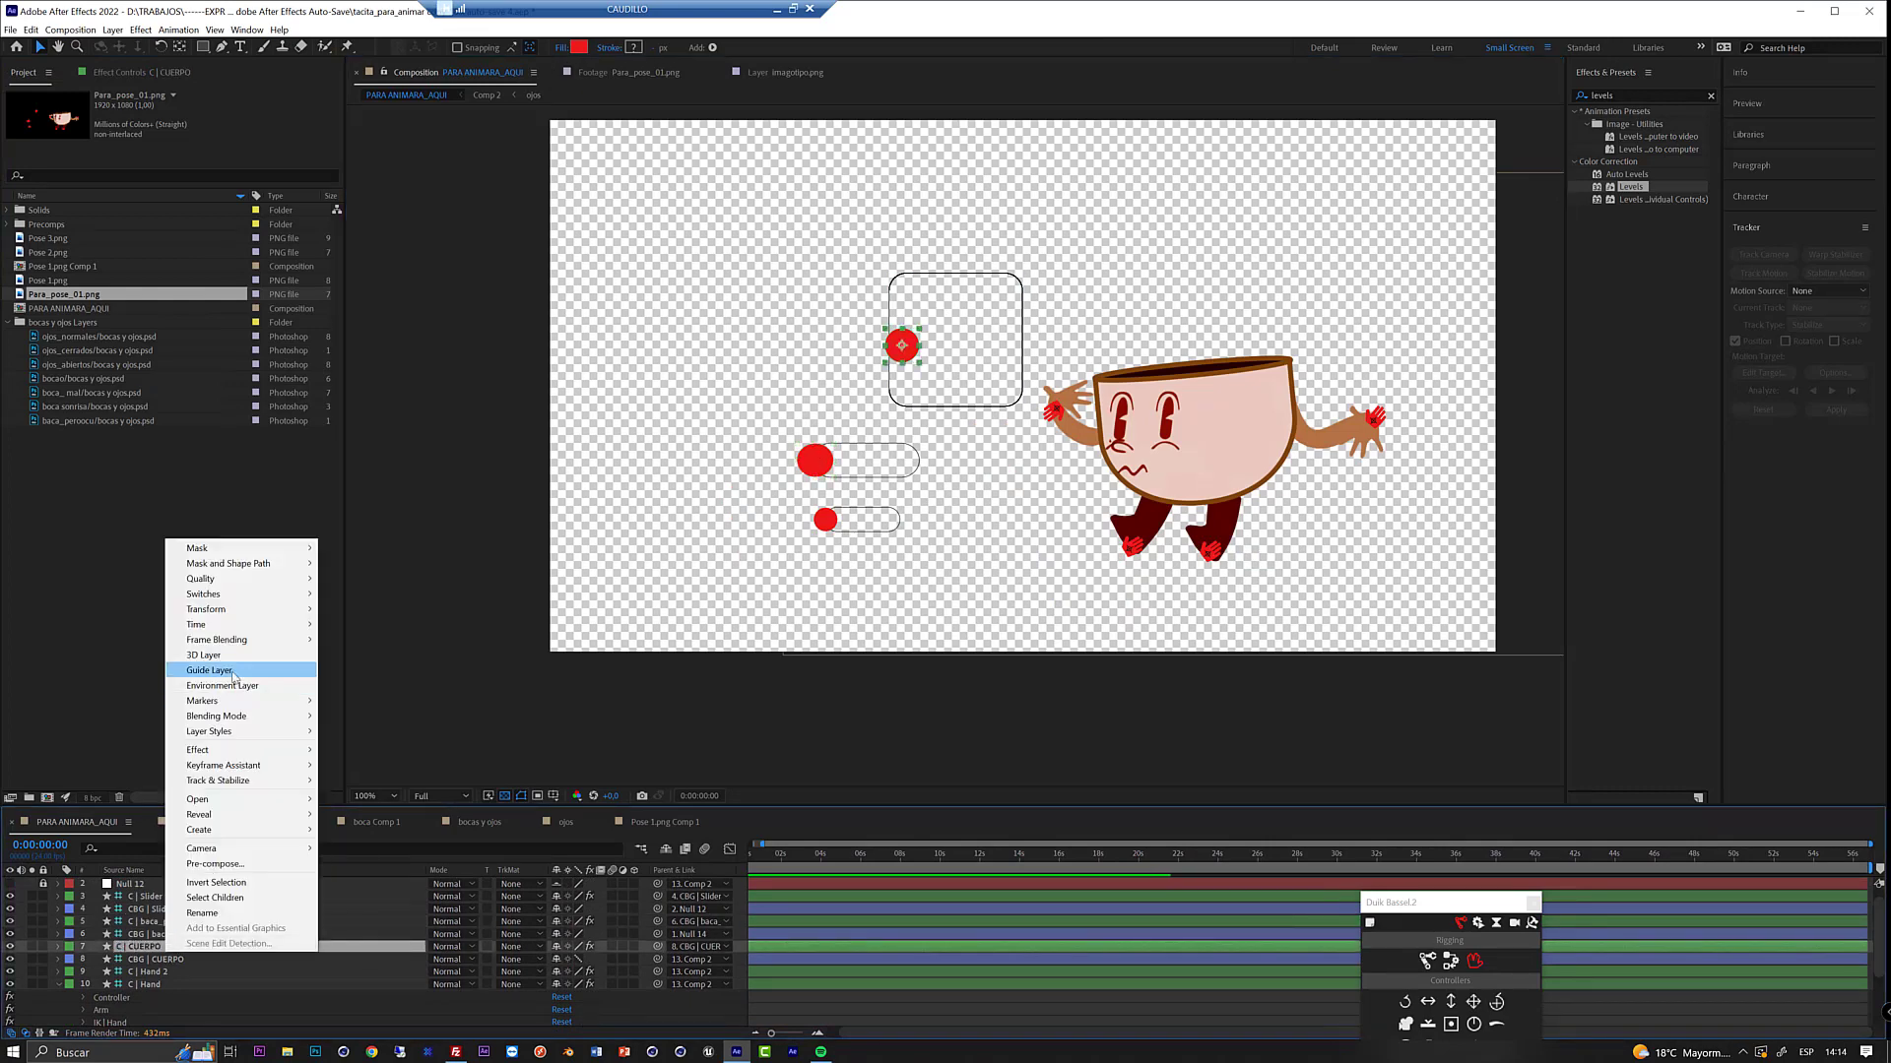
left_click(233, 675)
left_click(283, 751)
- Place Pose 2.png in PARA ANIMARA_AQUI beneath Comp 2 as the reference for the next pose
left_click(72, 953)
scroll(72, 960, "down", 3)
left_click(55, 239)
left_click_drag(55, 254, 62, 1032)
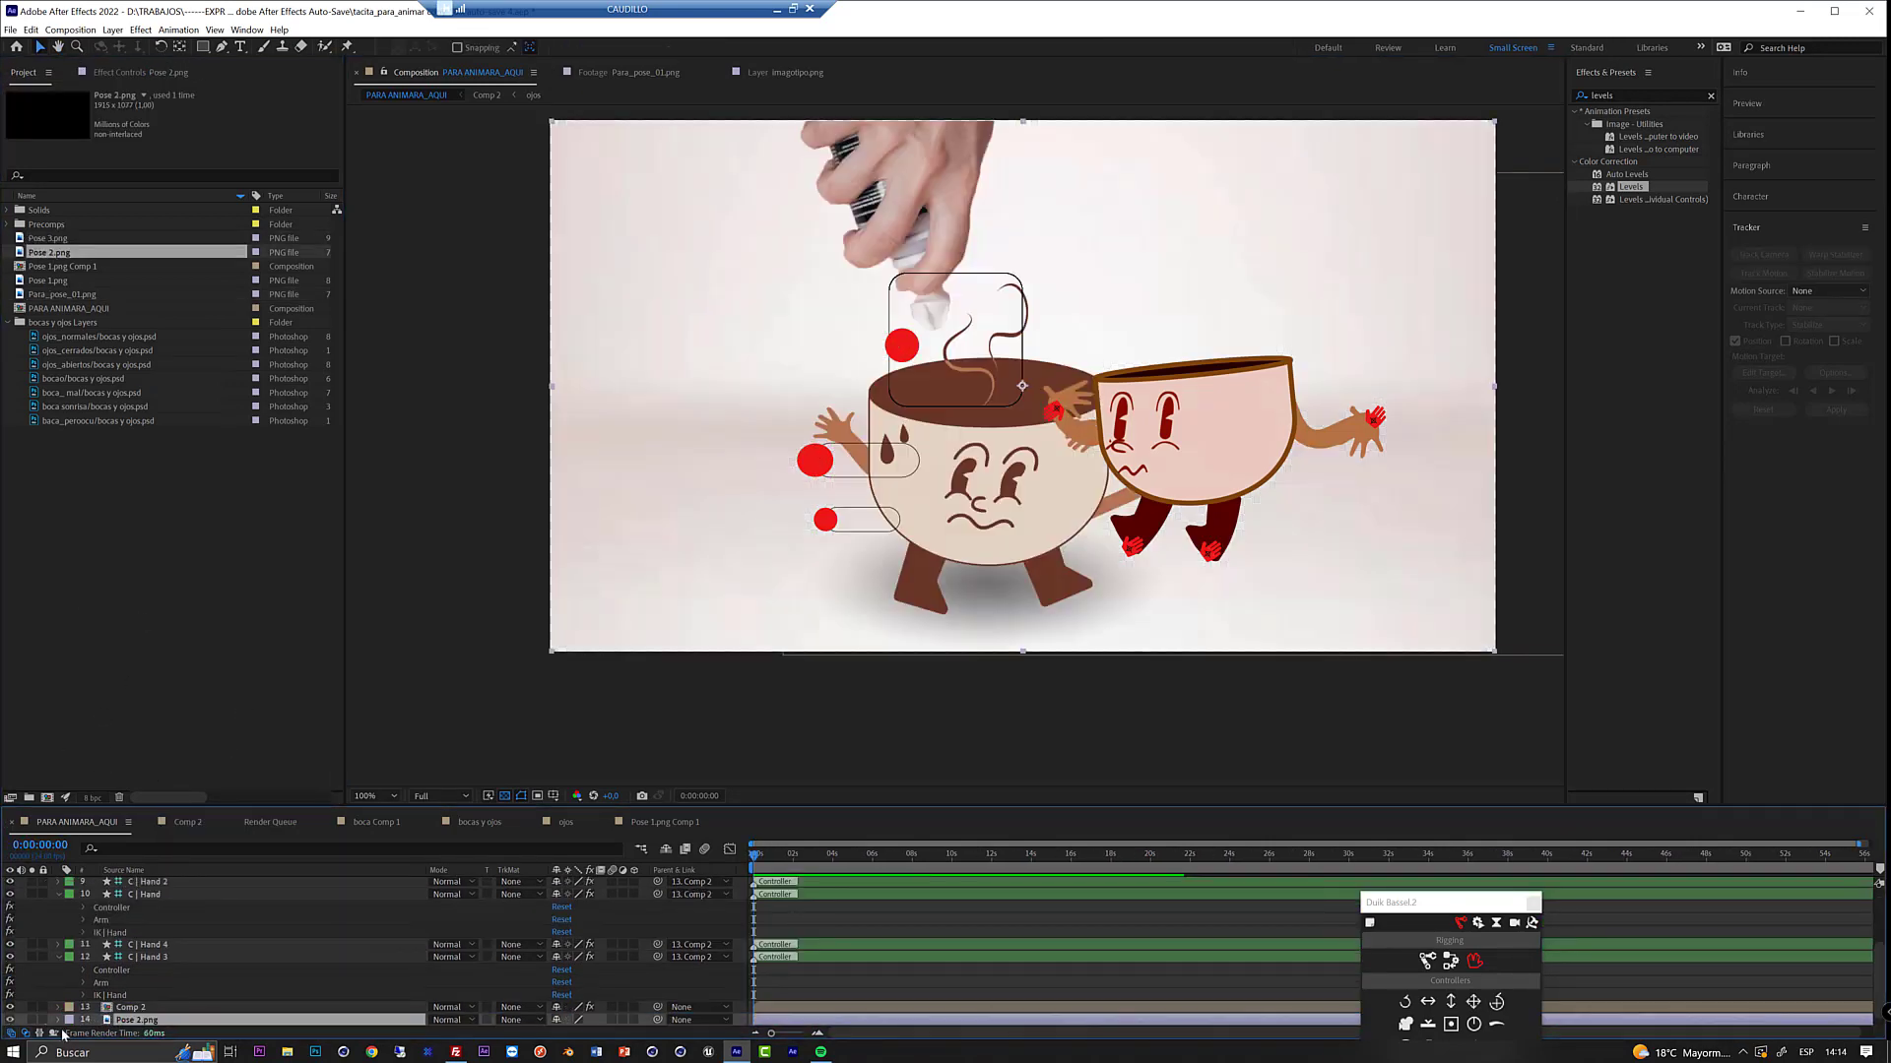
- Adjust the scale of Comp 2, move the cup left over the Pose 2 character, and lock the layer
scroll(78, 1022, "down", 1)
left_click(135, 997)
key("s")
left_click_drag(575, 1007, 609, 1007)
left_click_drag(1330, 429, 1158, 439)
left_click_drag(581, 1007, 558, 1007)
key("ctrl+l")
- Raise both hand controllers to match the Pose 2 reference, recenter the face with C | CUERPO, and adjust the foot's position and rotation
left_click_drag(705, 353, 754, 319)
left_click_drag(860, 429, 835, 359)
left_click_drag(1227, 434, 1190, 321)
key("w")
left_click_drag(953, 573, 1065, 571)
key("r")
- In Comp 2, select the leg structures S | Arm and S | Arm 2, reposition S | Arm 2, and return to PARA ANIMARA_AQUI
left_click(1041, 582)
left_click(1050, 717)
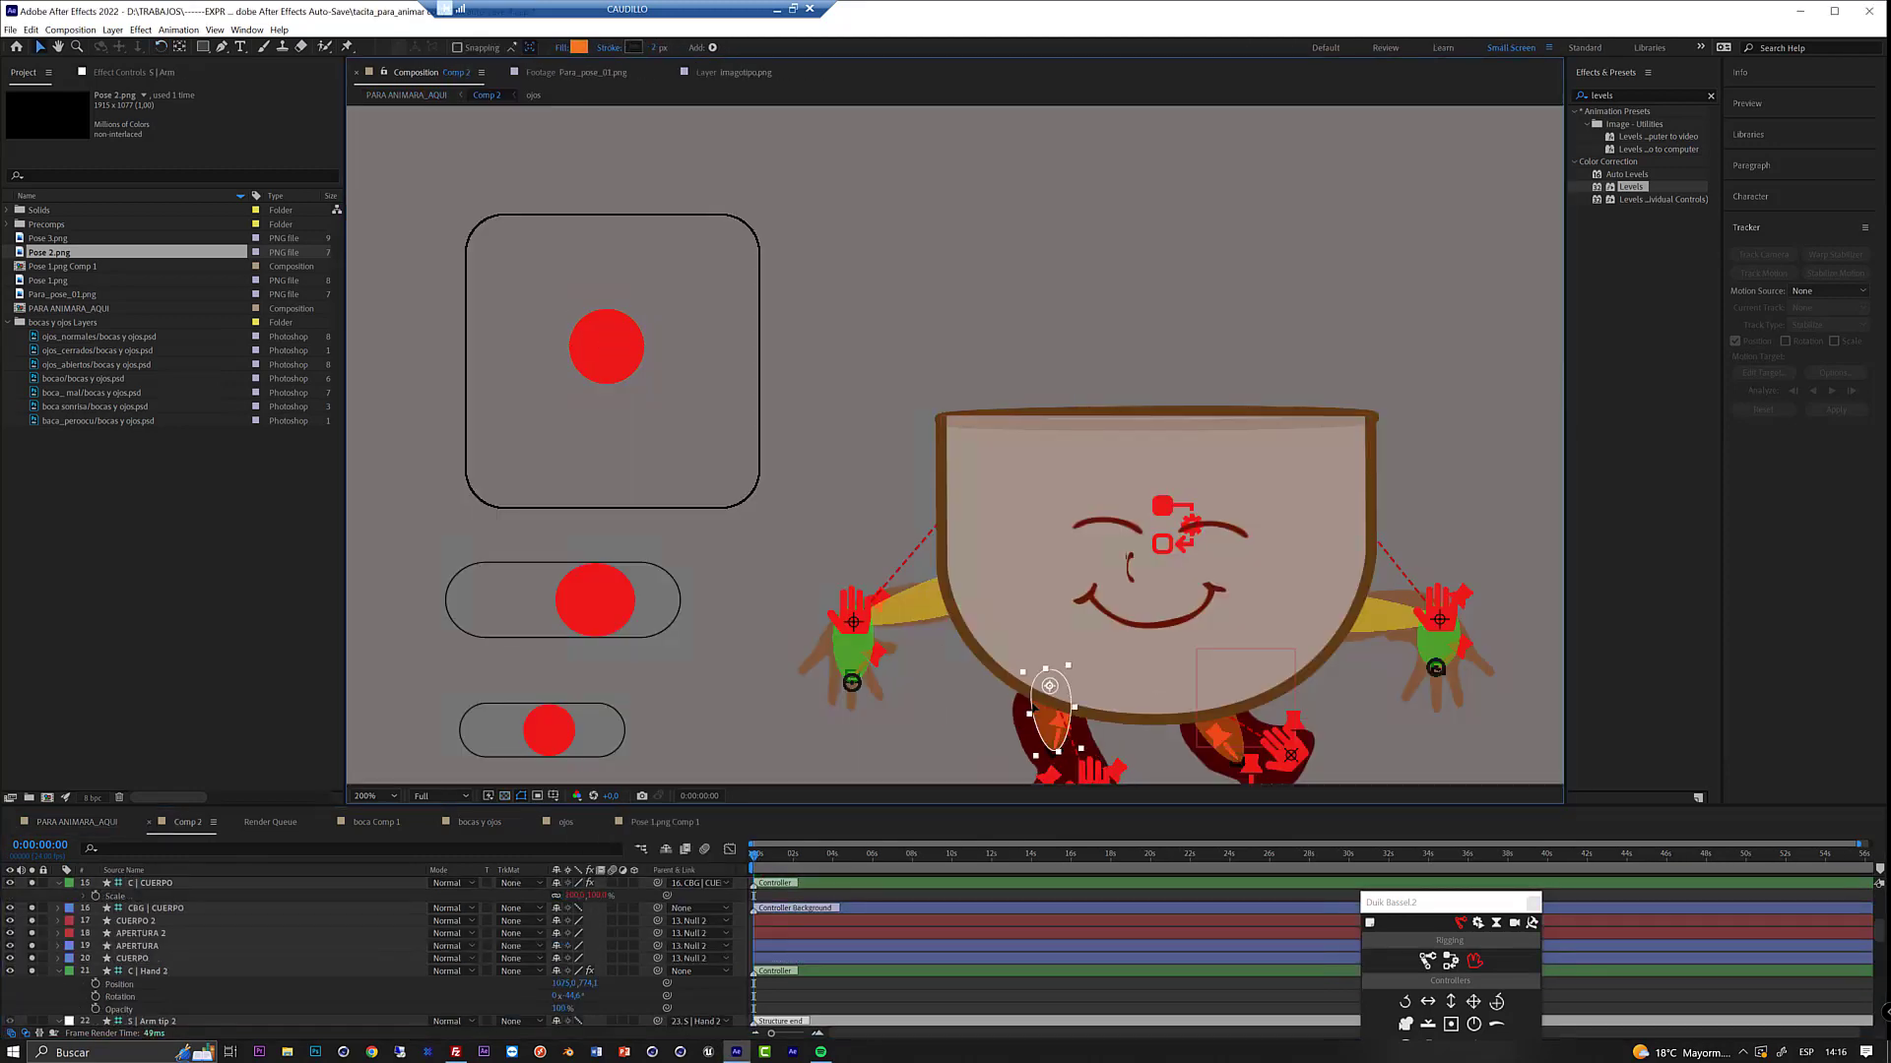
left_click(1239, 726)
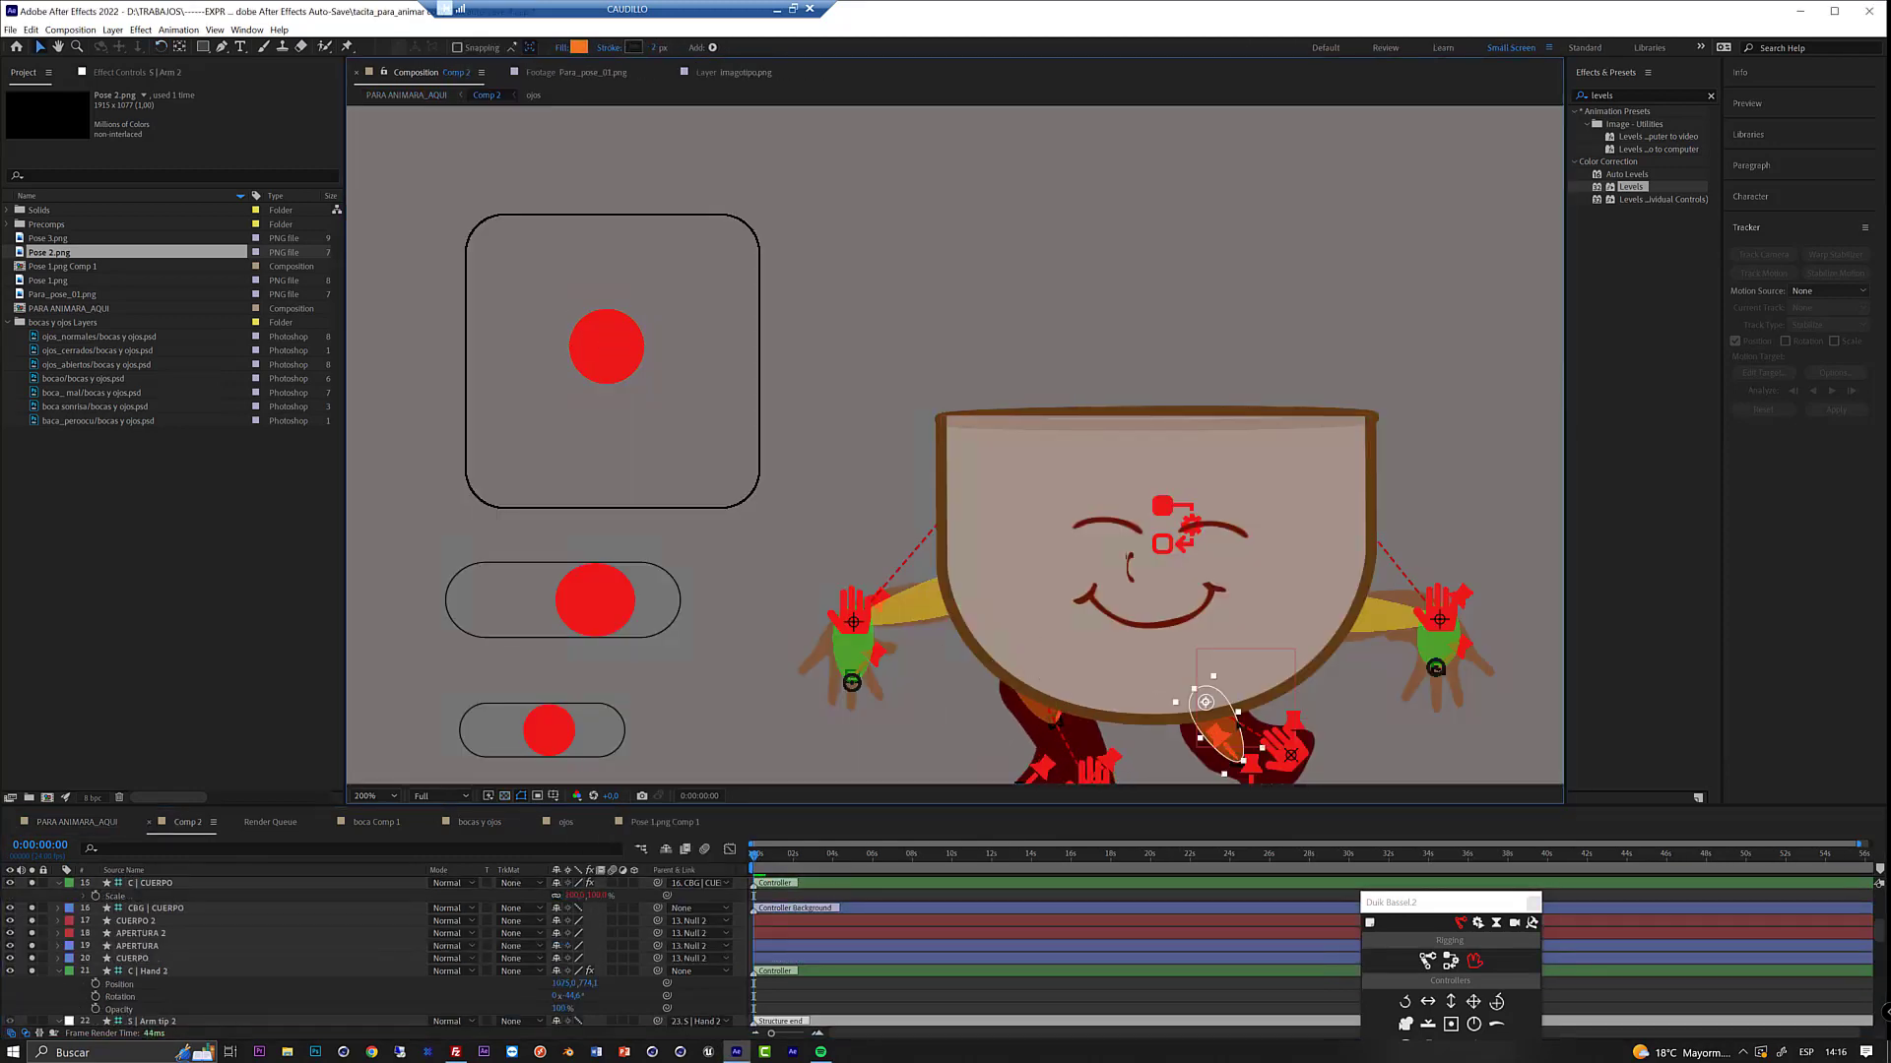
left_click_drag(1239, 726, 1276, 694)
left_click(641, 849)
left_click(551, 851)
- Move both foot controllers up closer to the cup's body
left_click_drag(1105, 571, 1114, 554)
left_click_drag(947, 581, 936, 553)
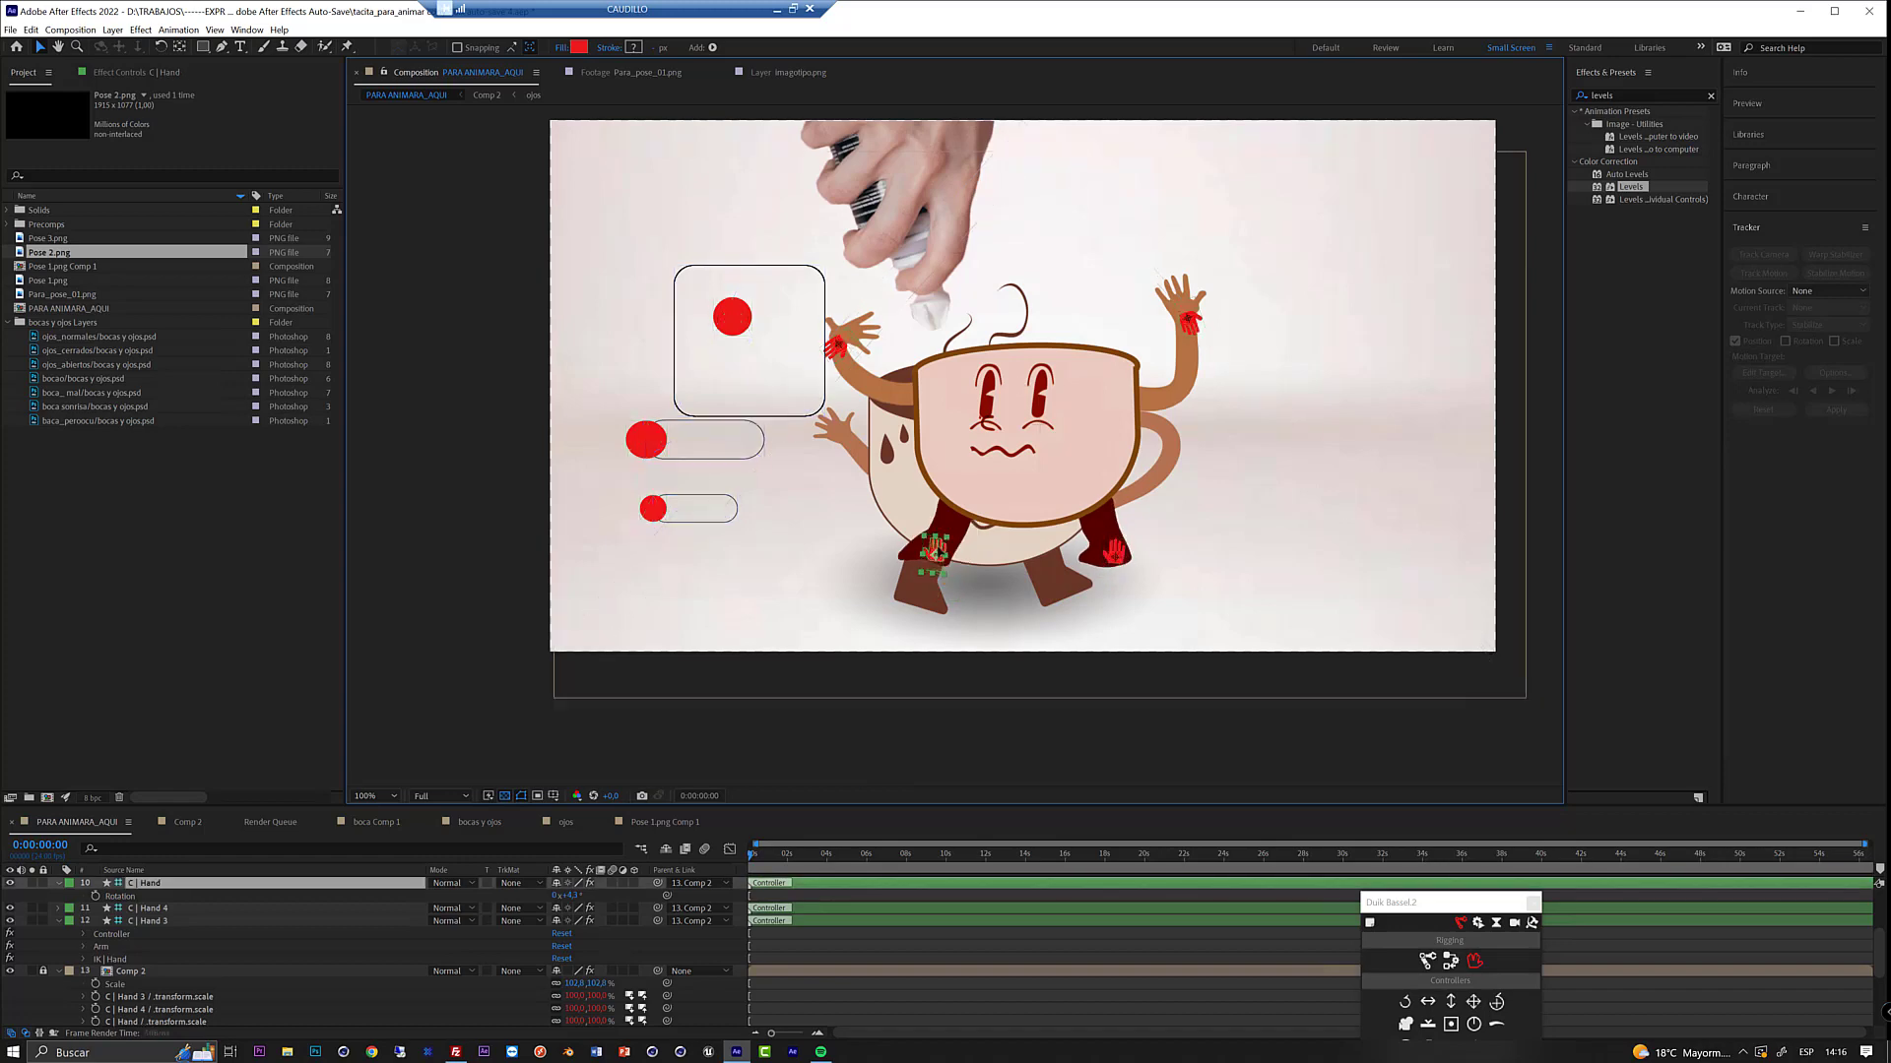
left_click(1116, 564)
- Slide the eye and mouth controllers to the closed-eyes, frowning expression and move the left hand controller up toward the spray nozzle
left_click_drag(652, 514, 707, 514)
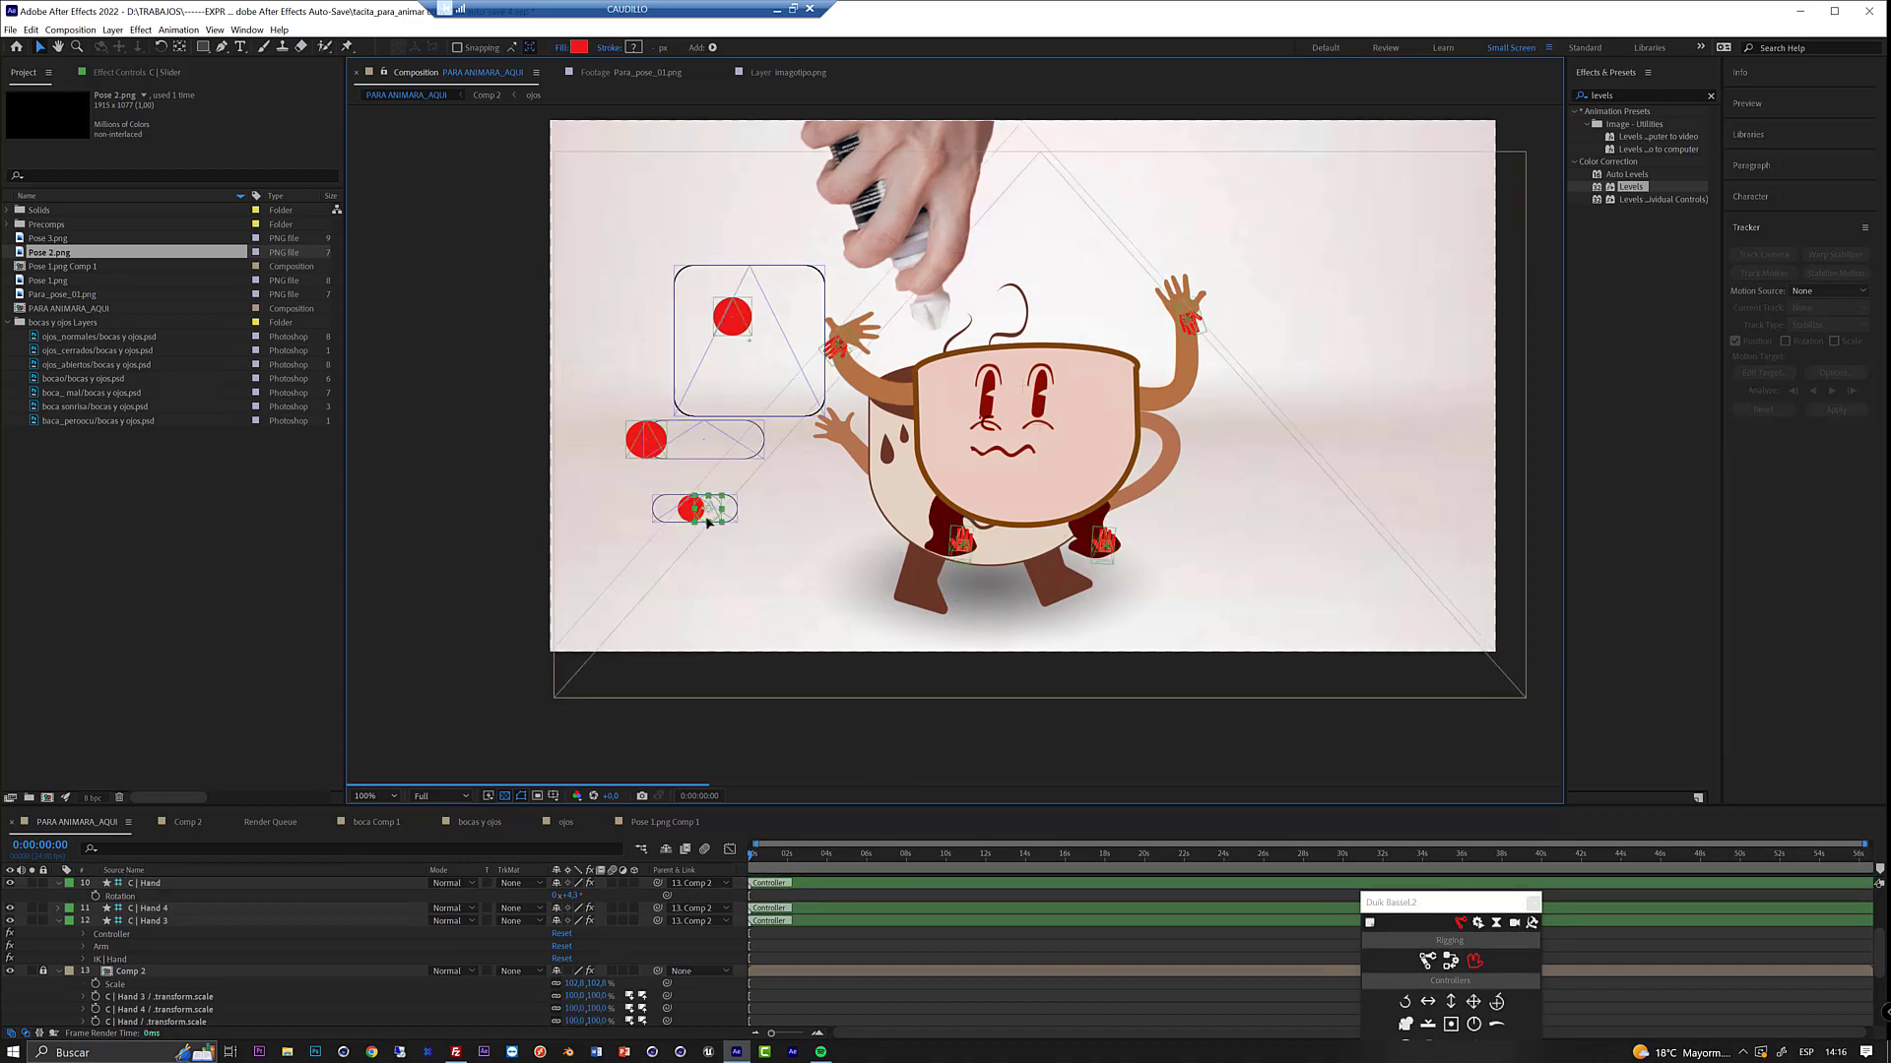
left_click_drag(646, 443, 700, 443)
left_click_drag(841, 356, 898, 342)
- In Comp 2, lower the cup's shoulder structures, including S | Arm 4, so the arms attach lower on the body
left_click(641, 849)
left_click(774, 838)
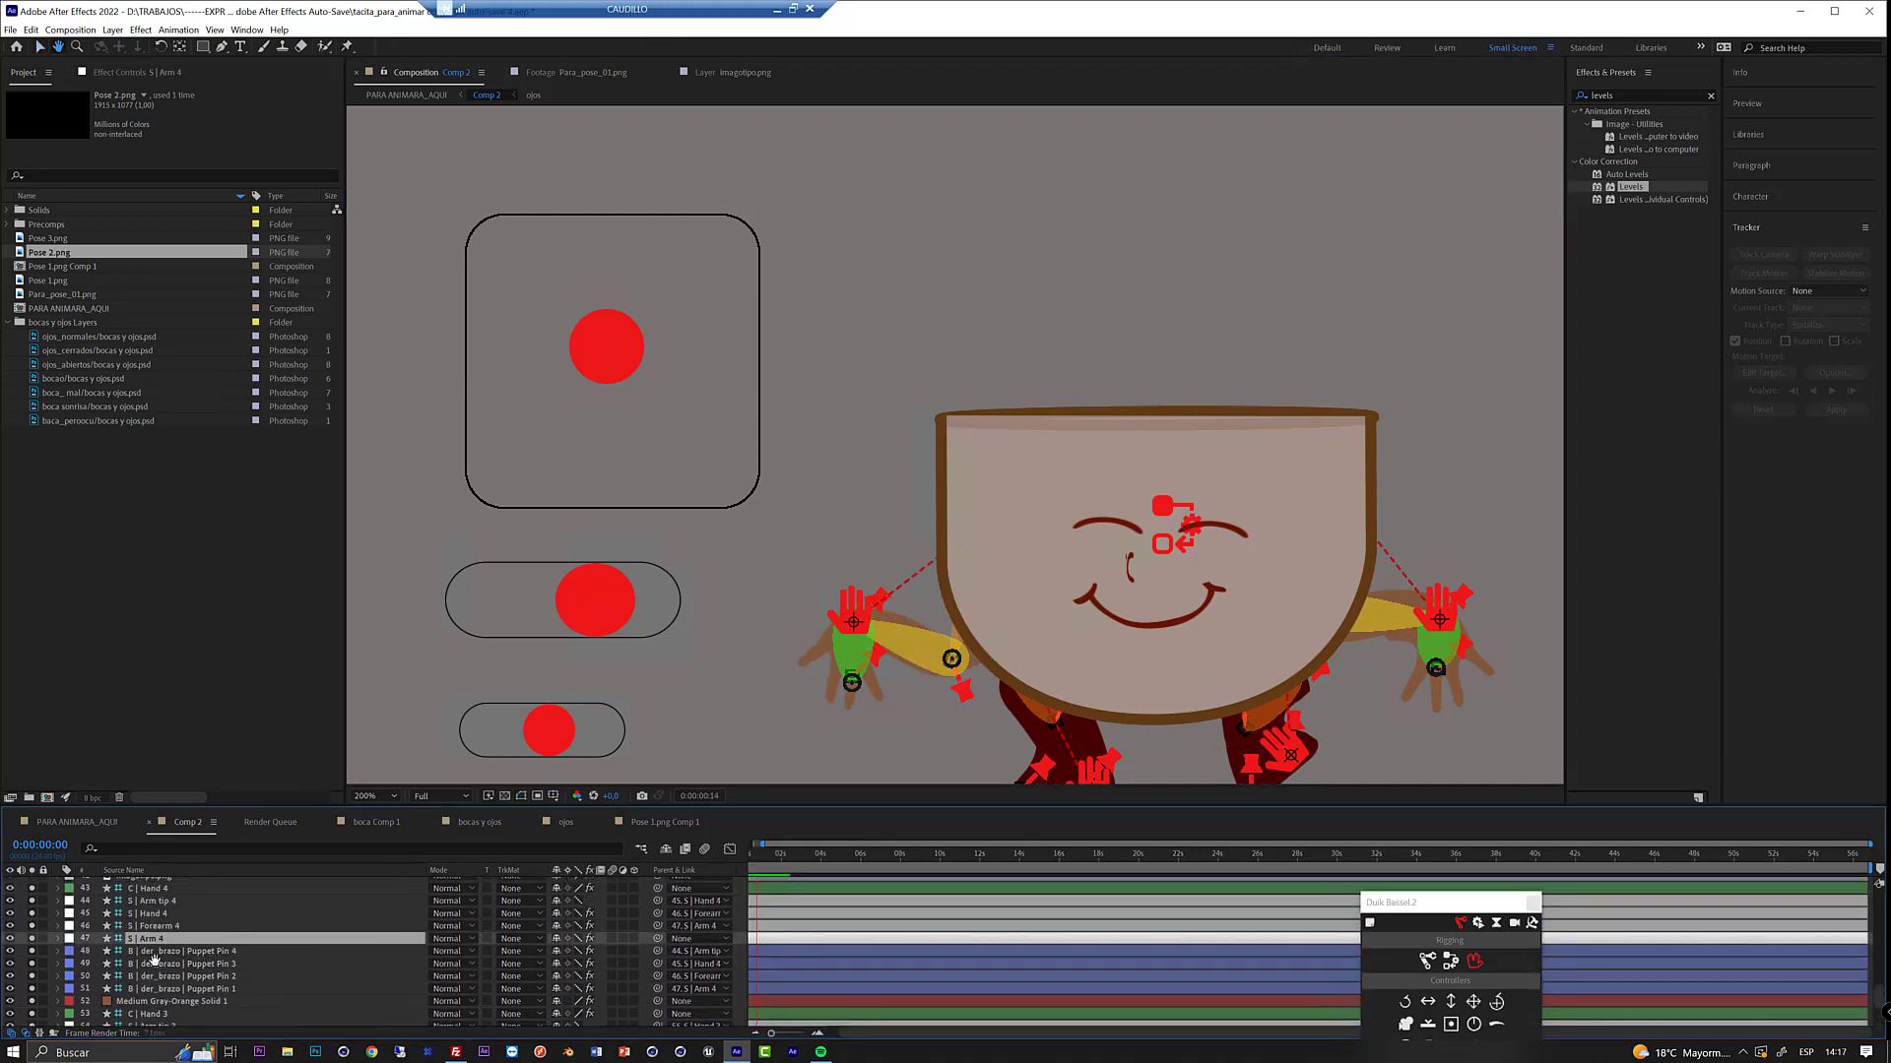
left_click(1314, 532)
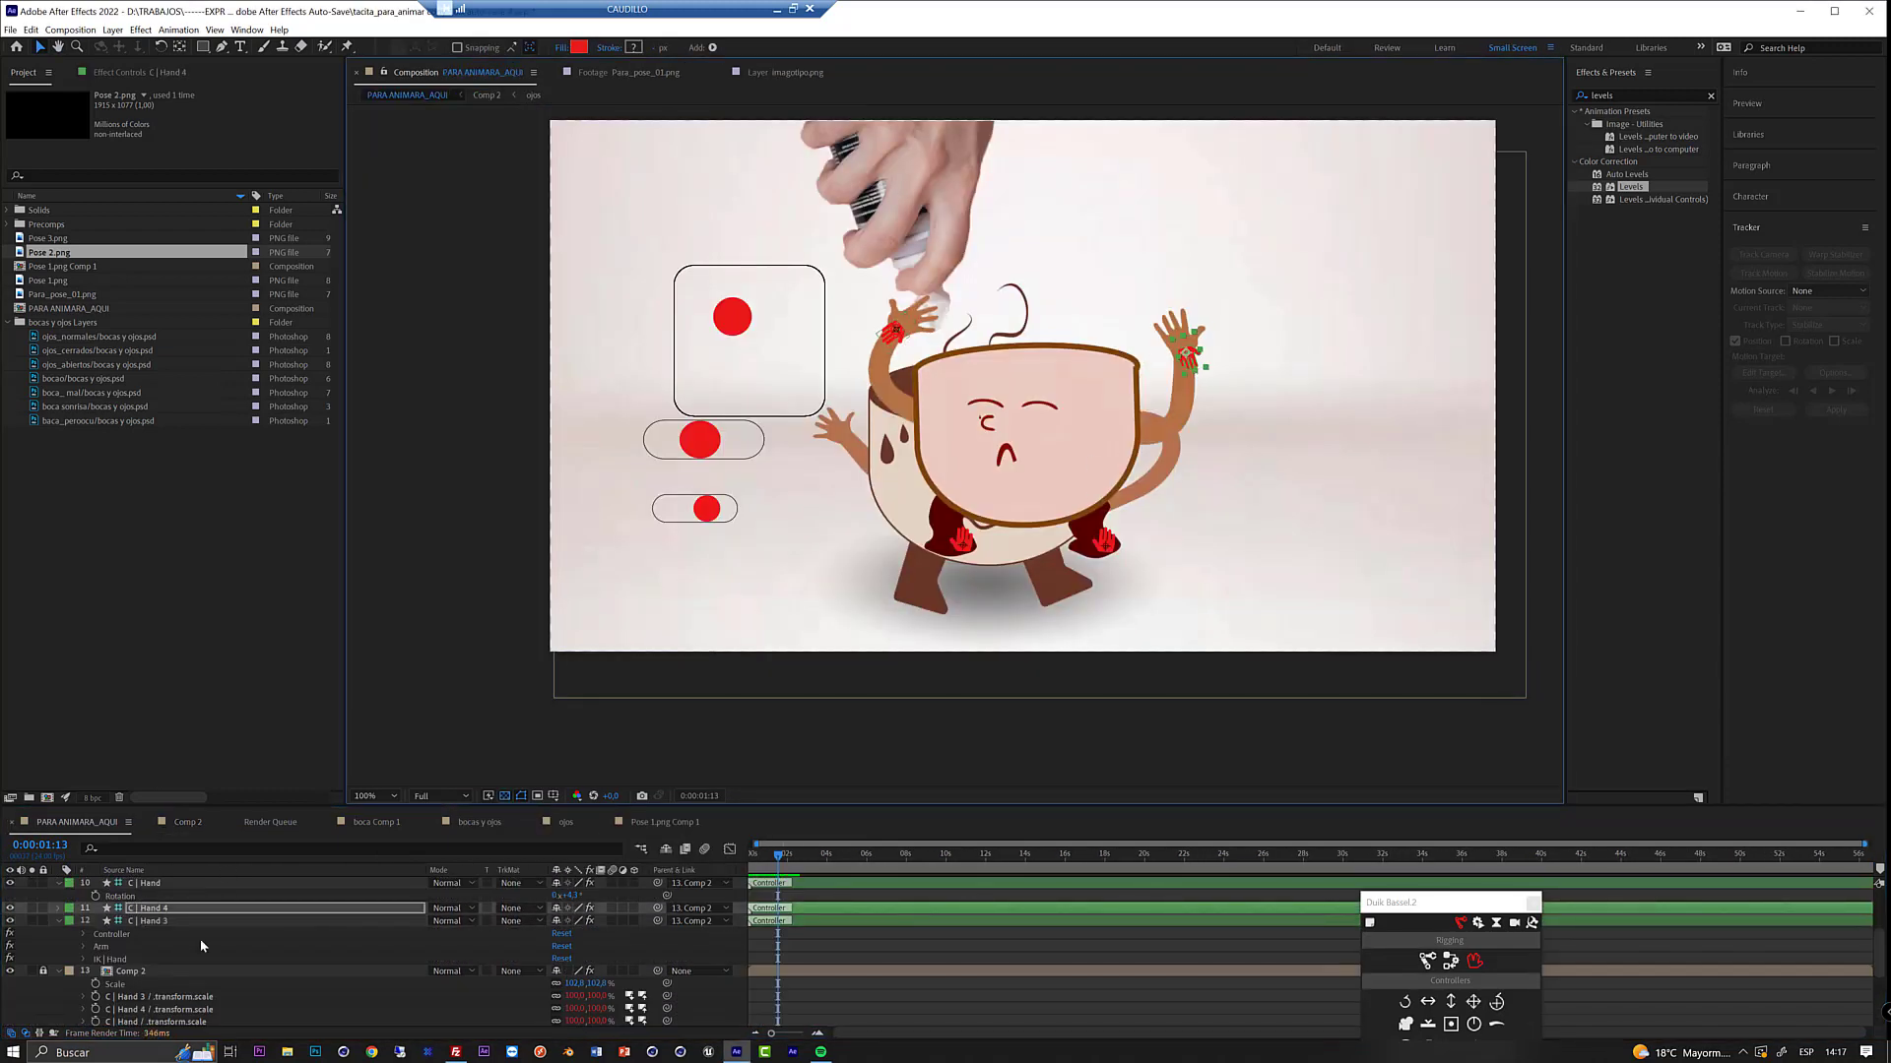
- Reveal the layers' Scale properties, unlock Comp 2, and scale it up so the cup covers the Pose 2 character
scroll(201, 946, "up", 2)
key("s")
scroll(161, 1000, "down", 5)
left_click(528, 1010)
scroll(296, 965, "up", 2)
left_click(41, 922)
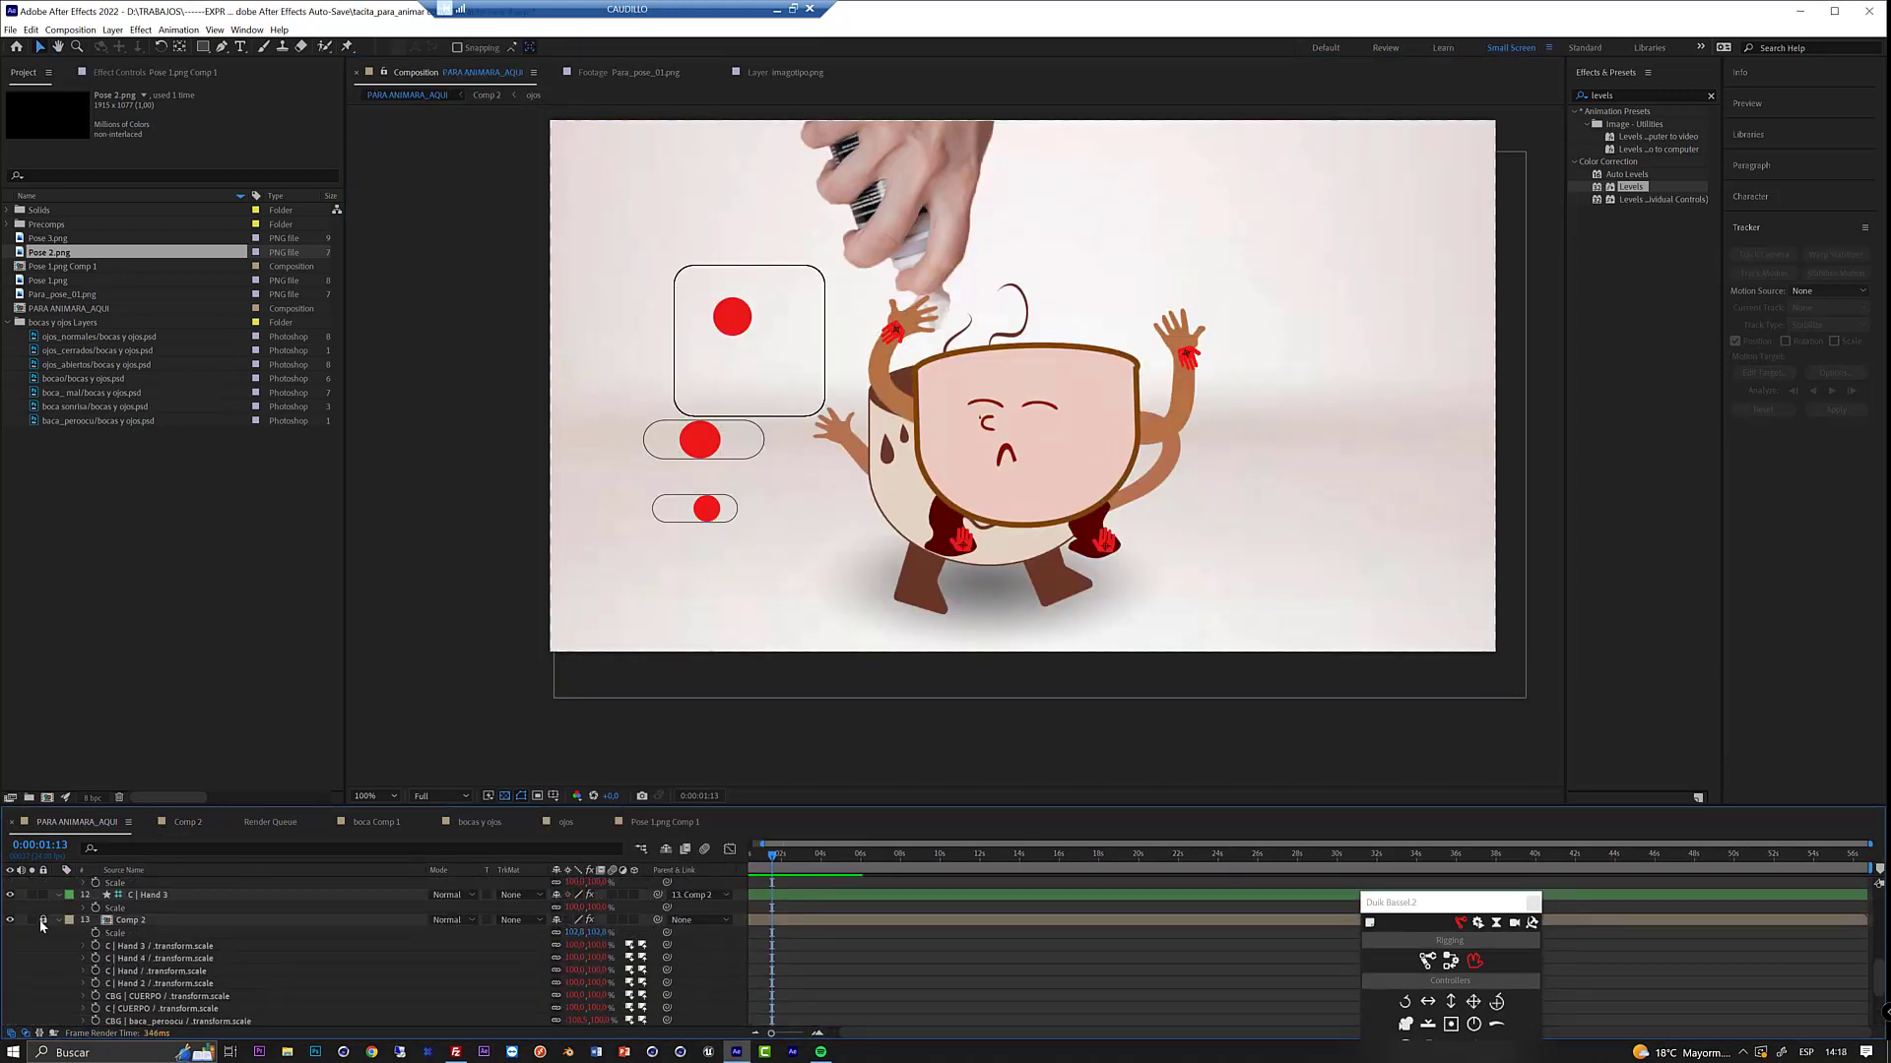
left_click_drag(573, 933, 607, 932)
left_click(58, 919)
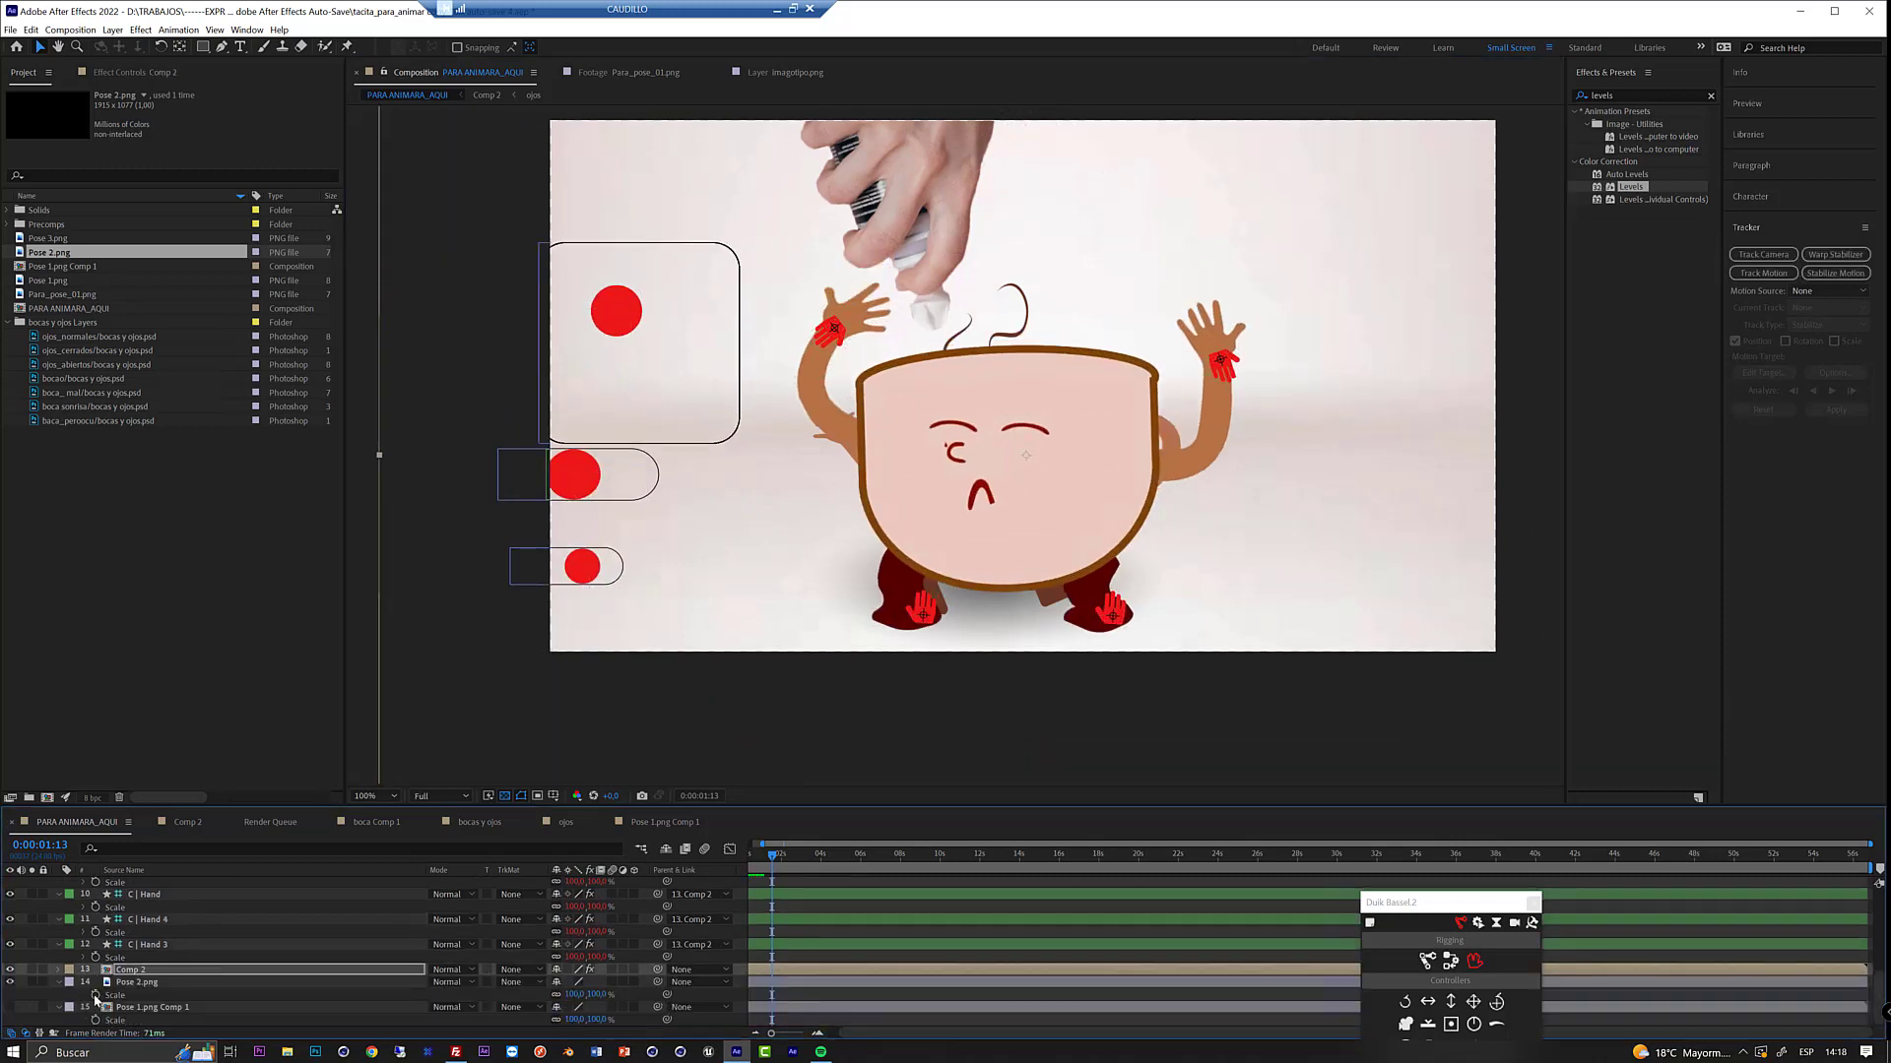
- Hide the Pose 2.png reference and move the current time toward the start of the composition
left_click(14, 984)
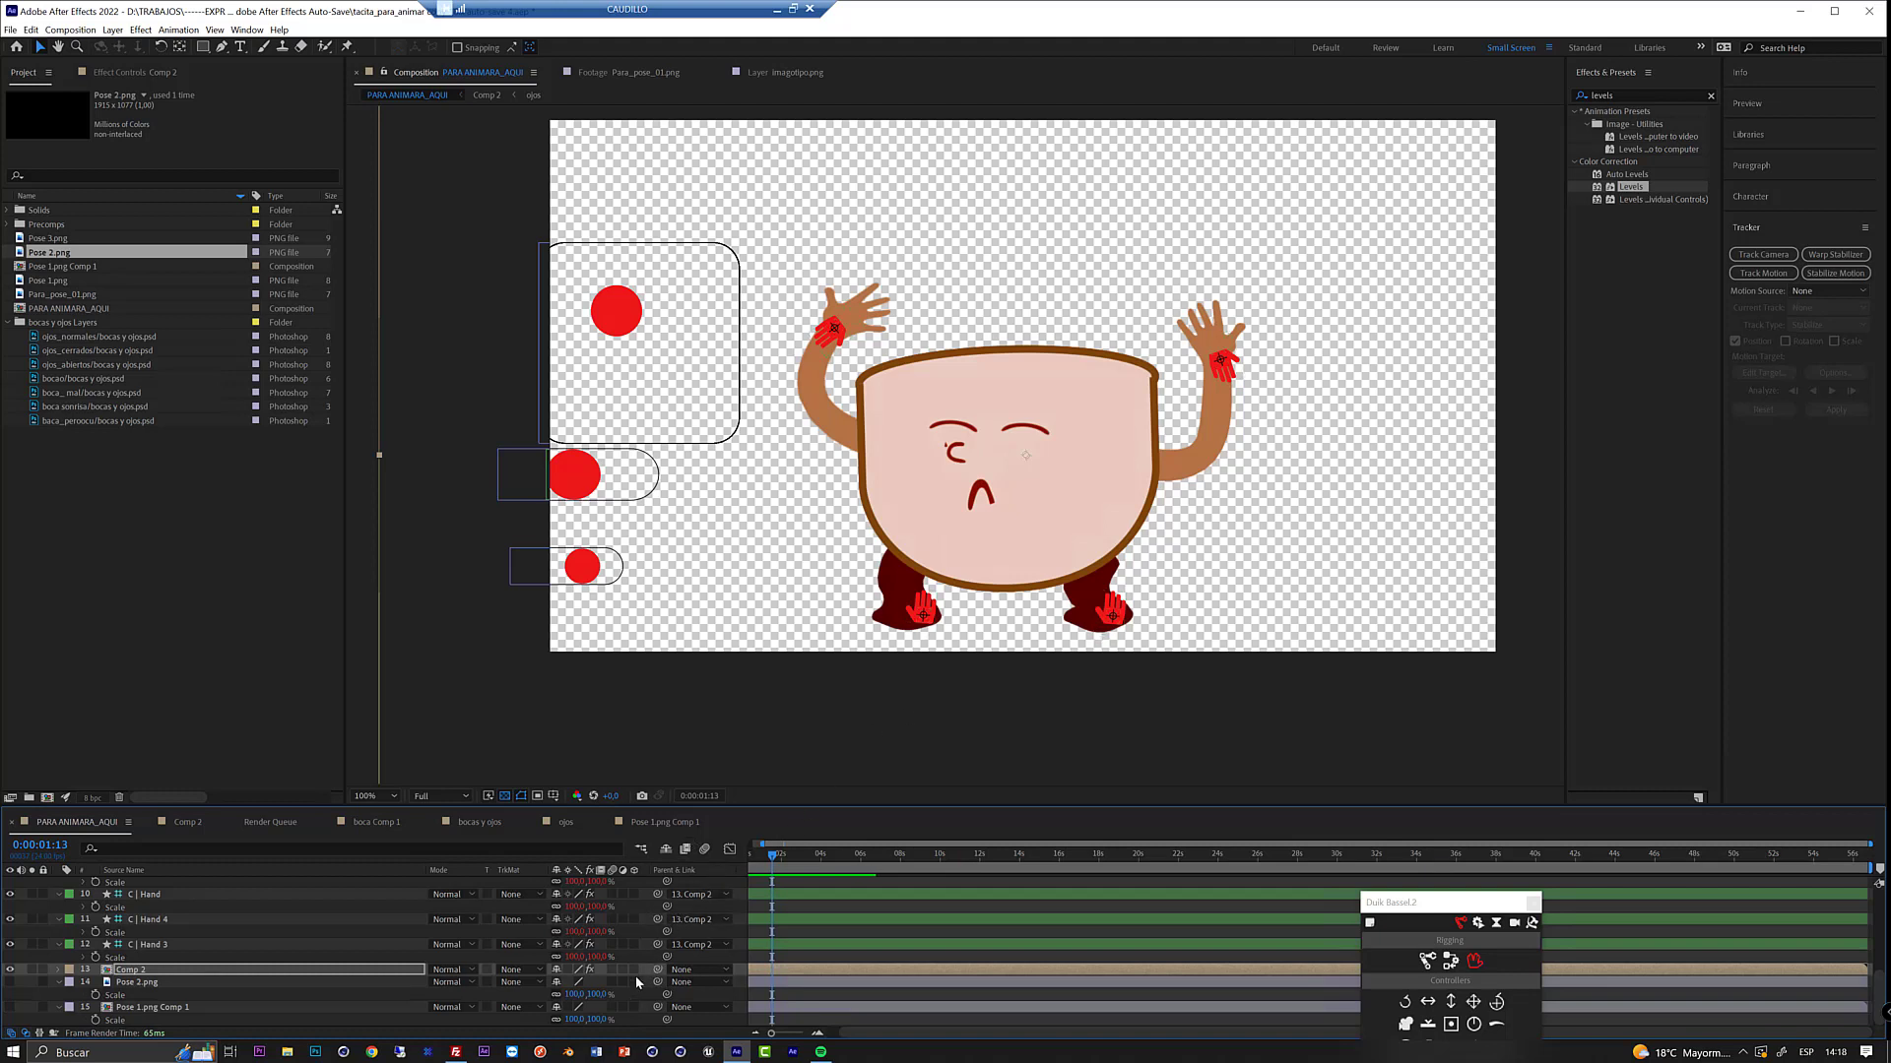
left_click_drag(767, 846, 751, 847)
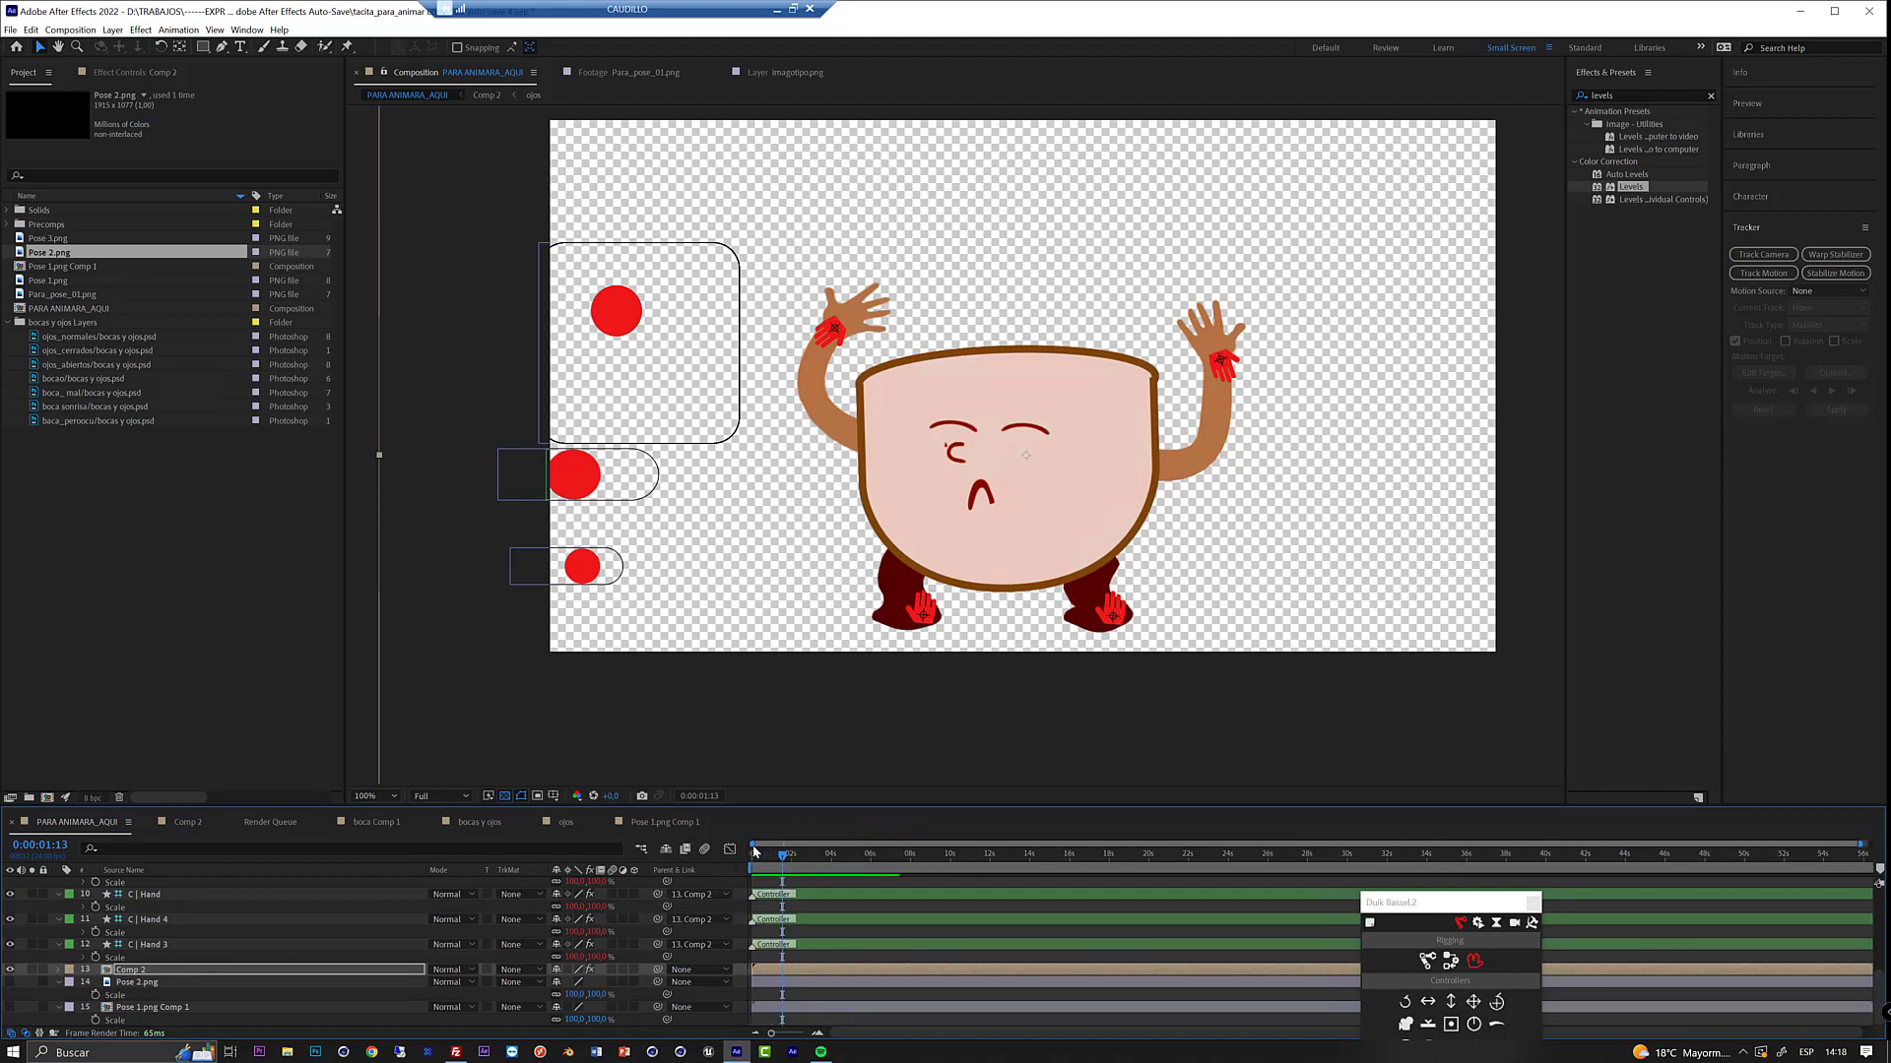